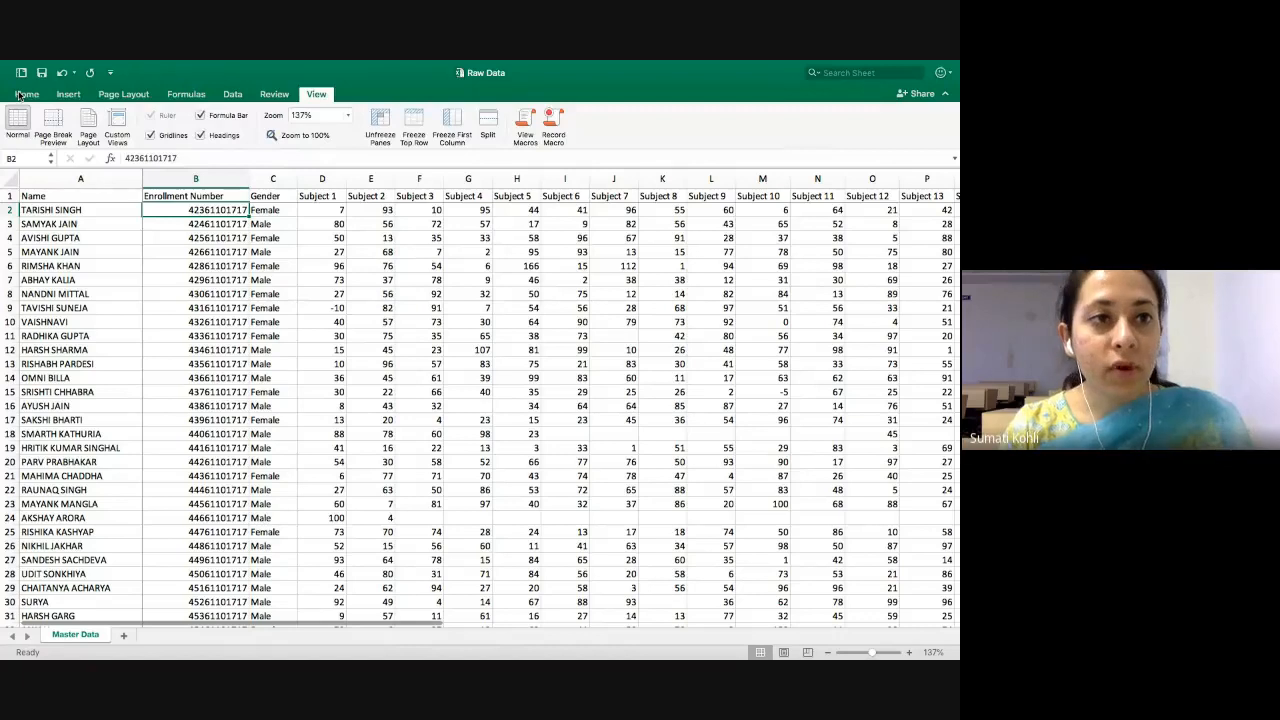
- Examine the student entries in the first rows of the Name column on the Master Data sheet
left_click(24, 94)
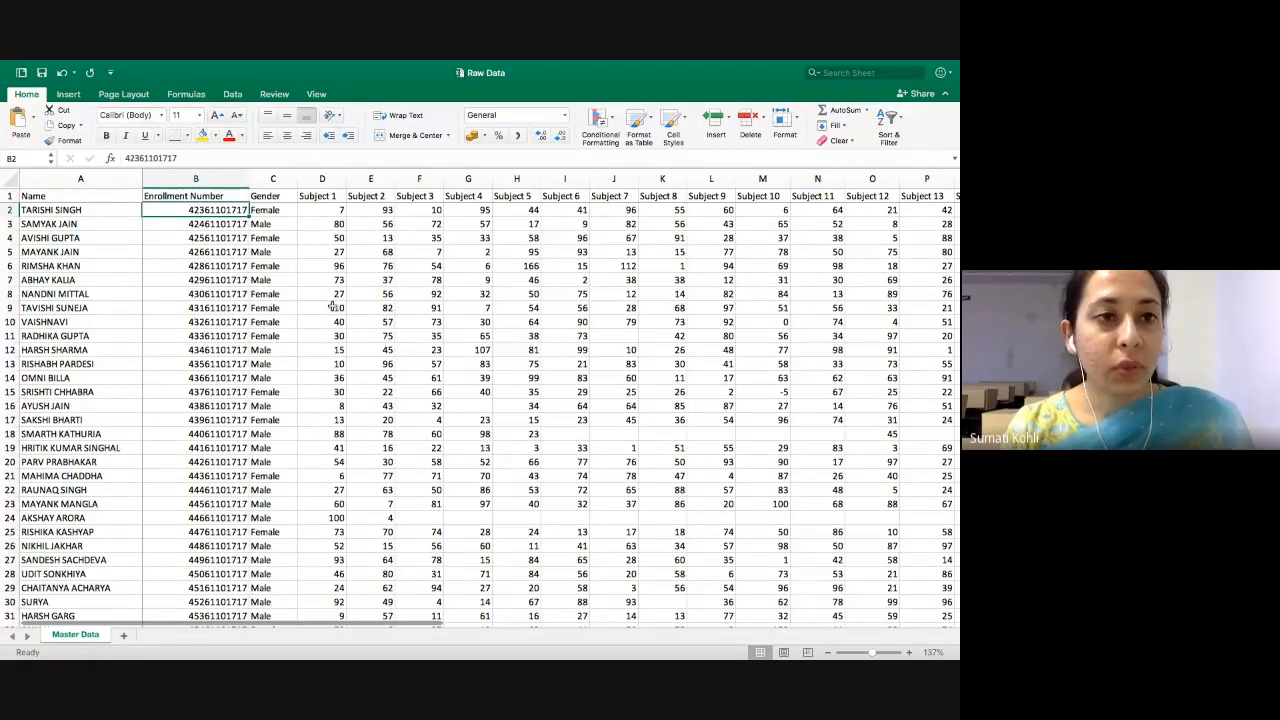
left_click(56, 212)
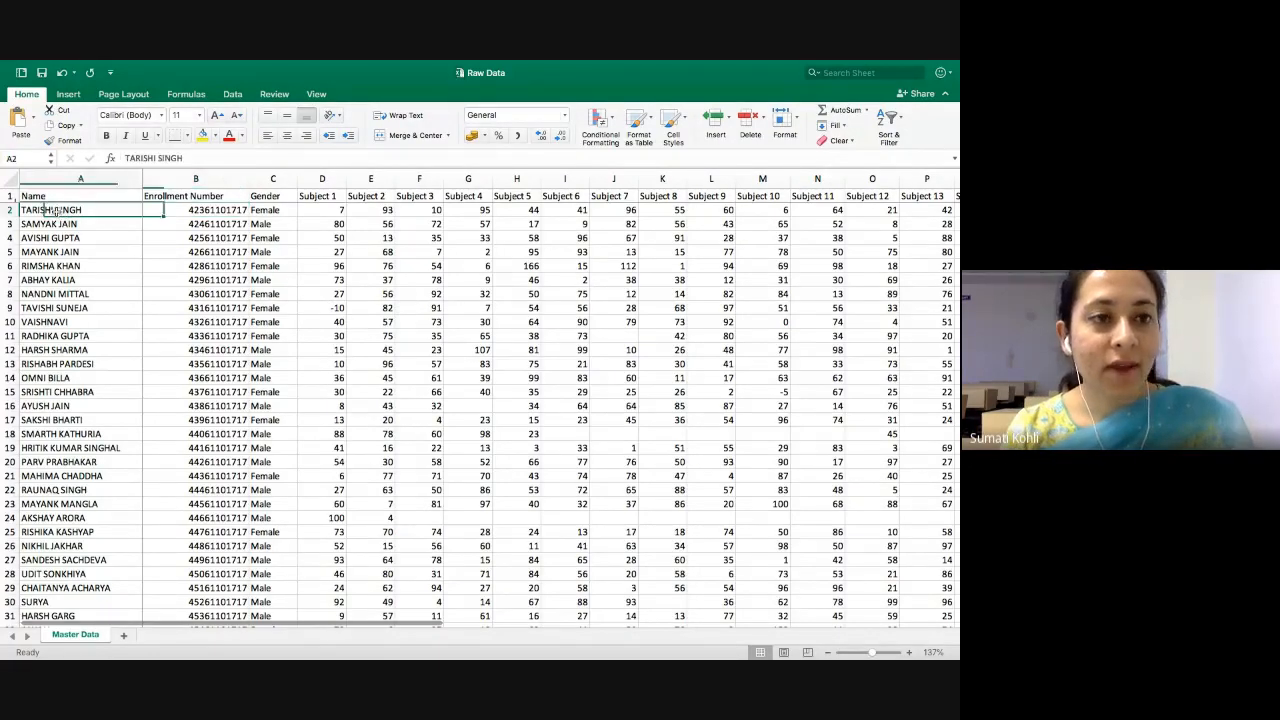
key("Down")
key("Down")
key("Down")
key("Down")
key("Down")
key("Down")
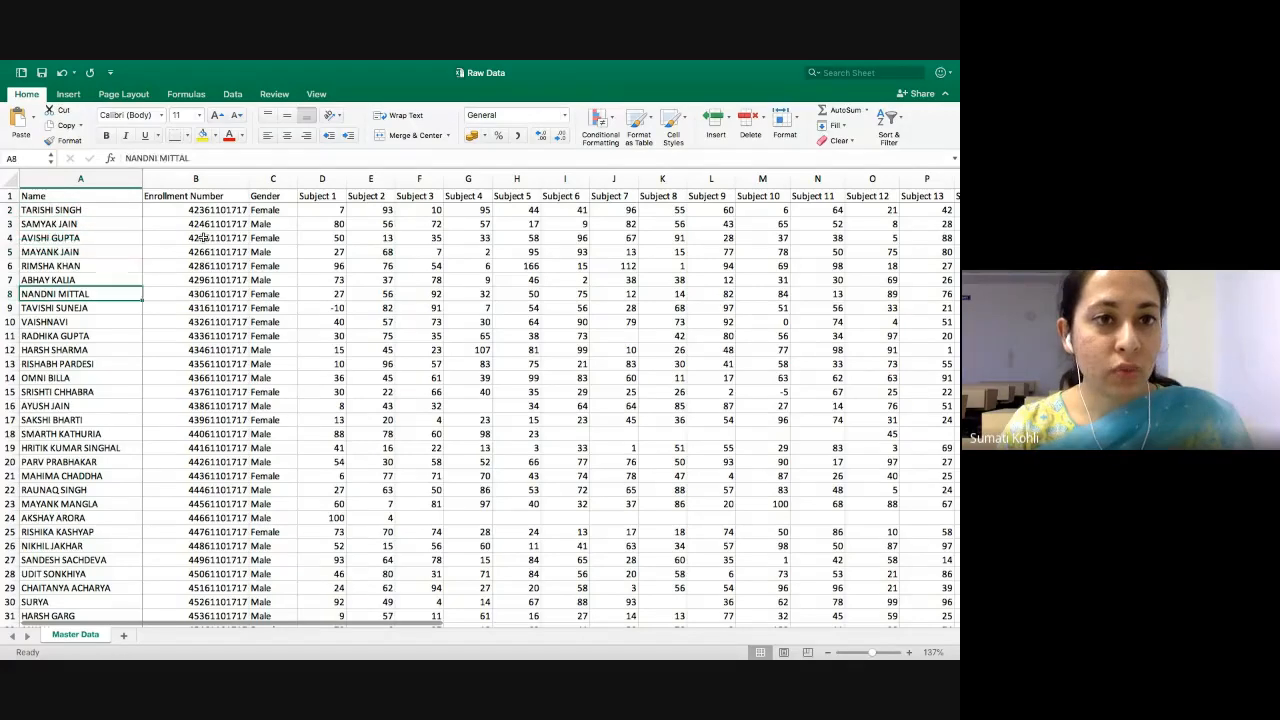
key("Right")
key("Left")
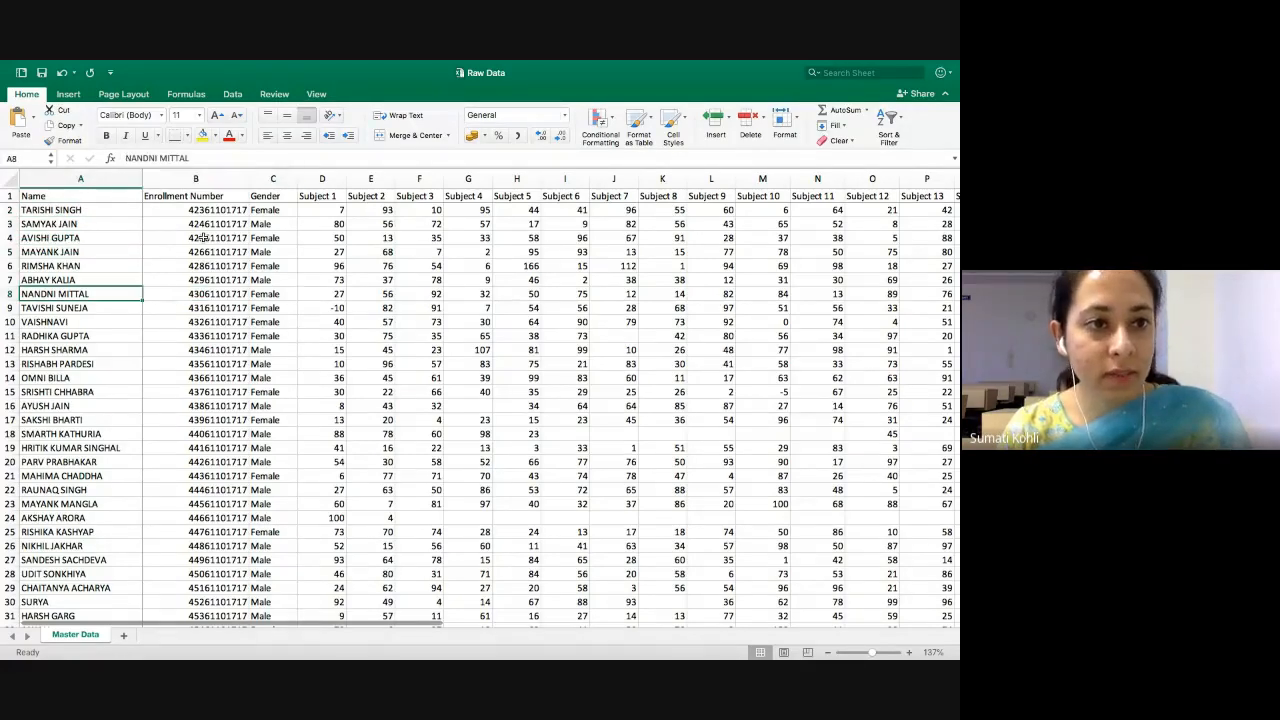
key("Up")
key("Up")
key("Up")
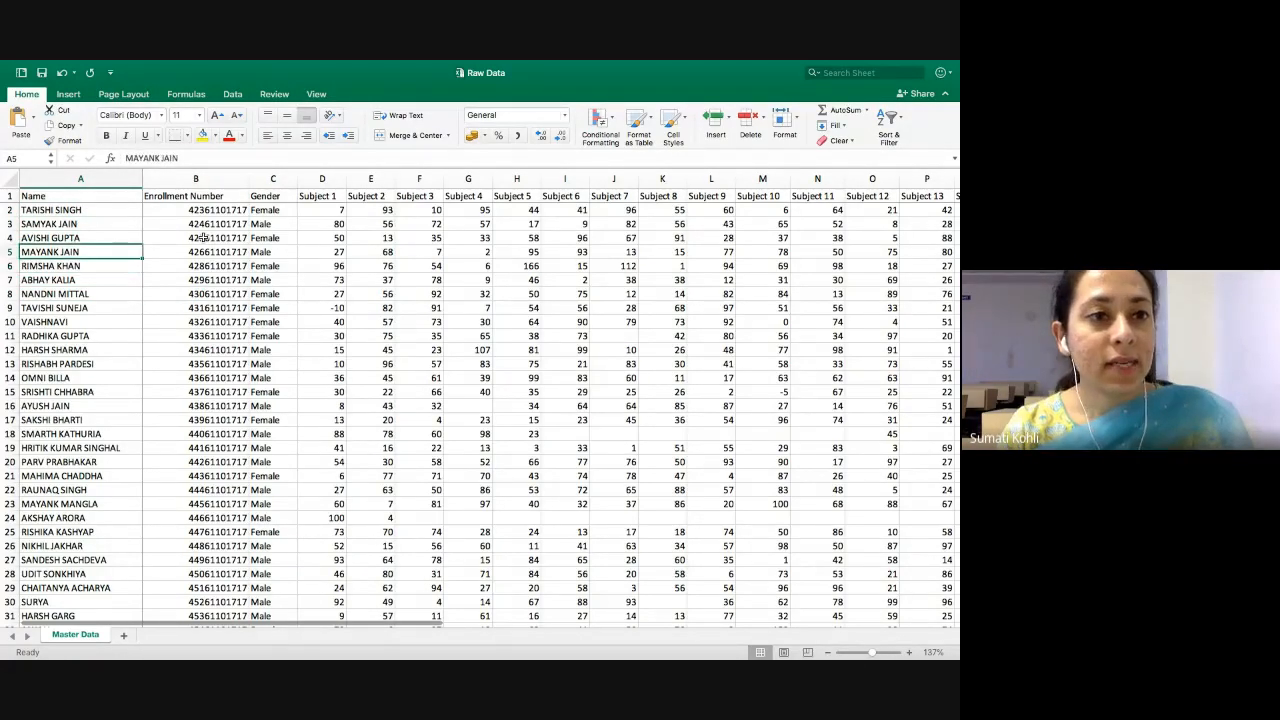
key("Up")
key("Up")
key("Down")
key("Down")
key("Down")
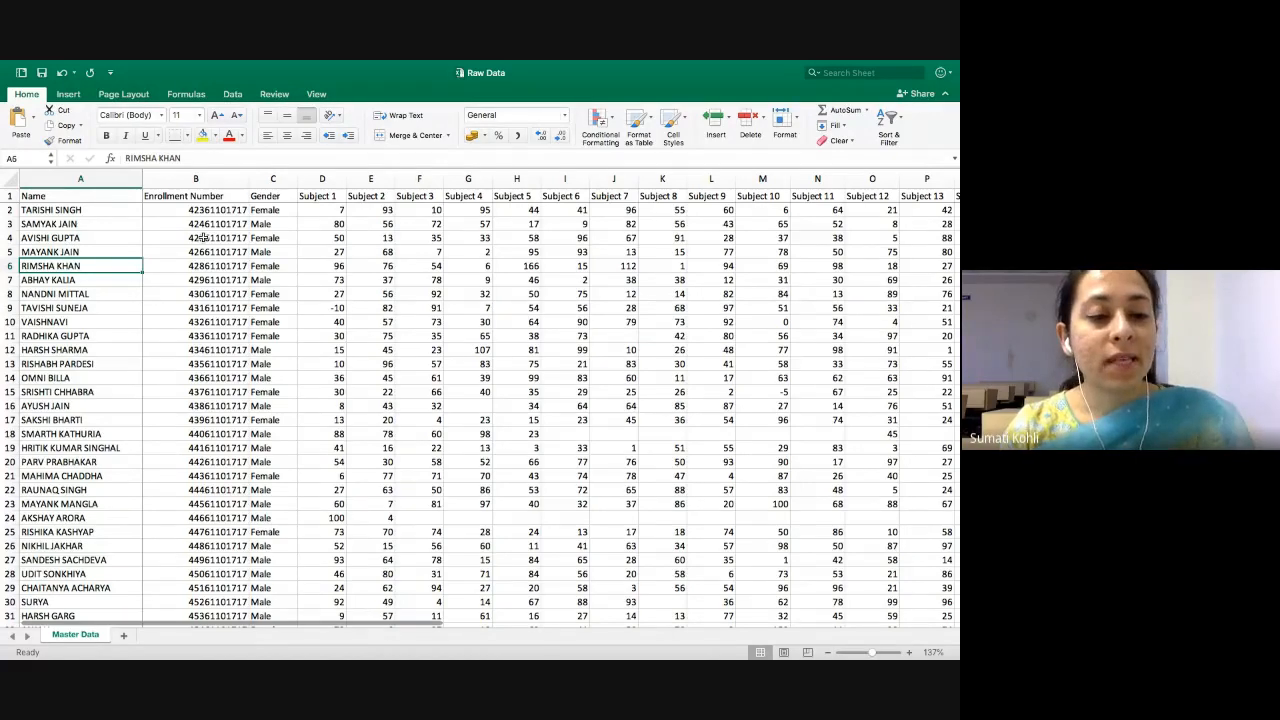
- Go to the last student record in the Name column and inspect the frozen header row above it
key("ctrl+Down")
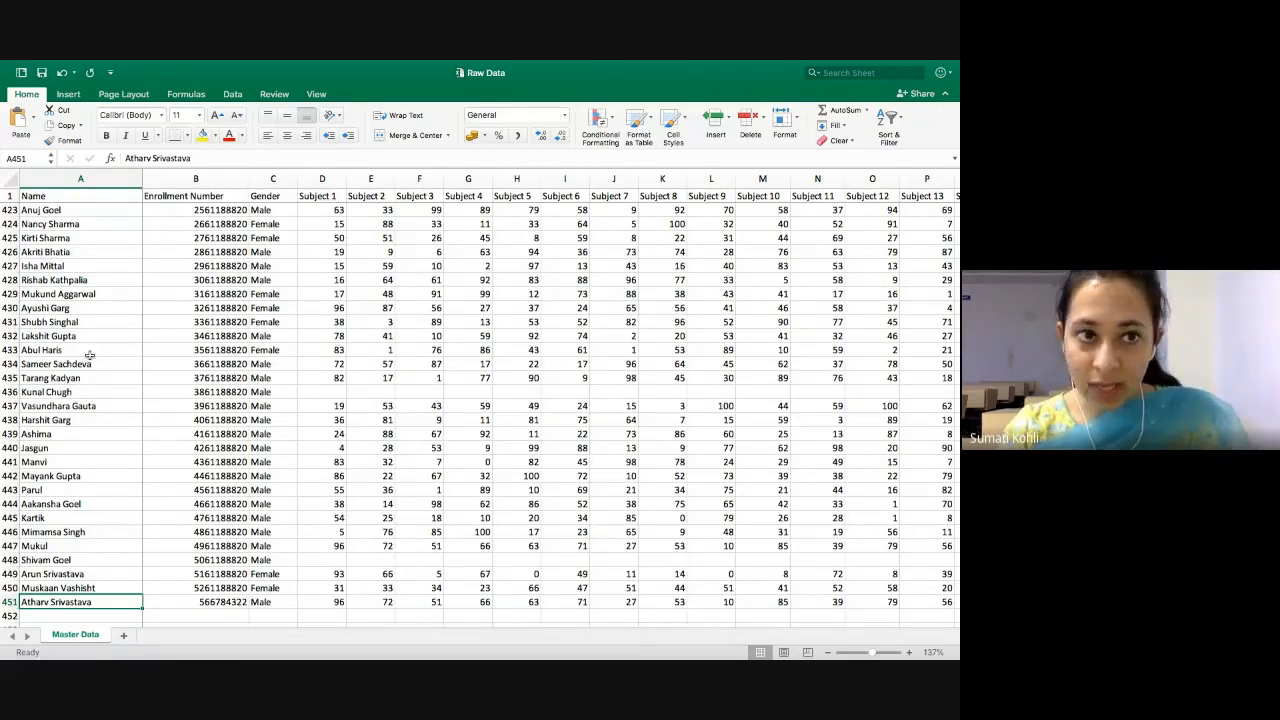
left_click(7, 196)
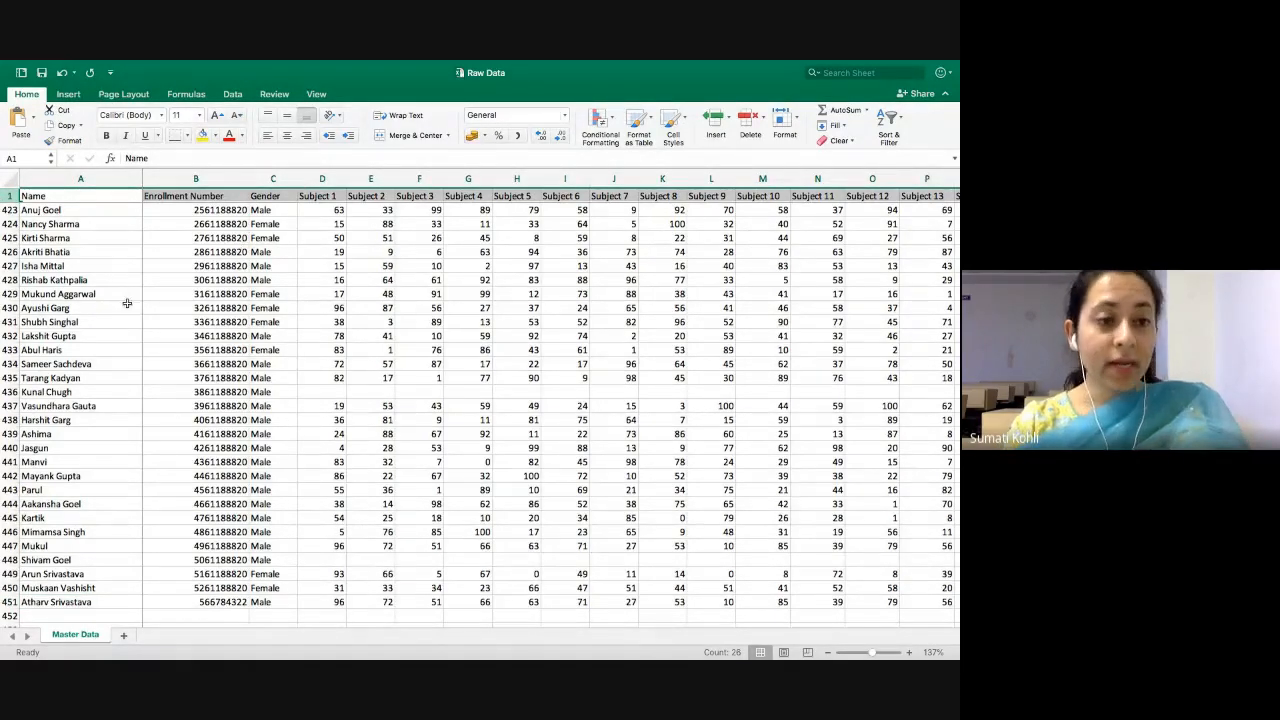
left_click(79, 353)
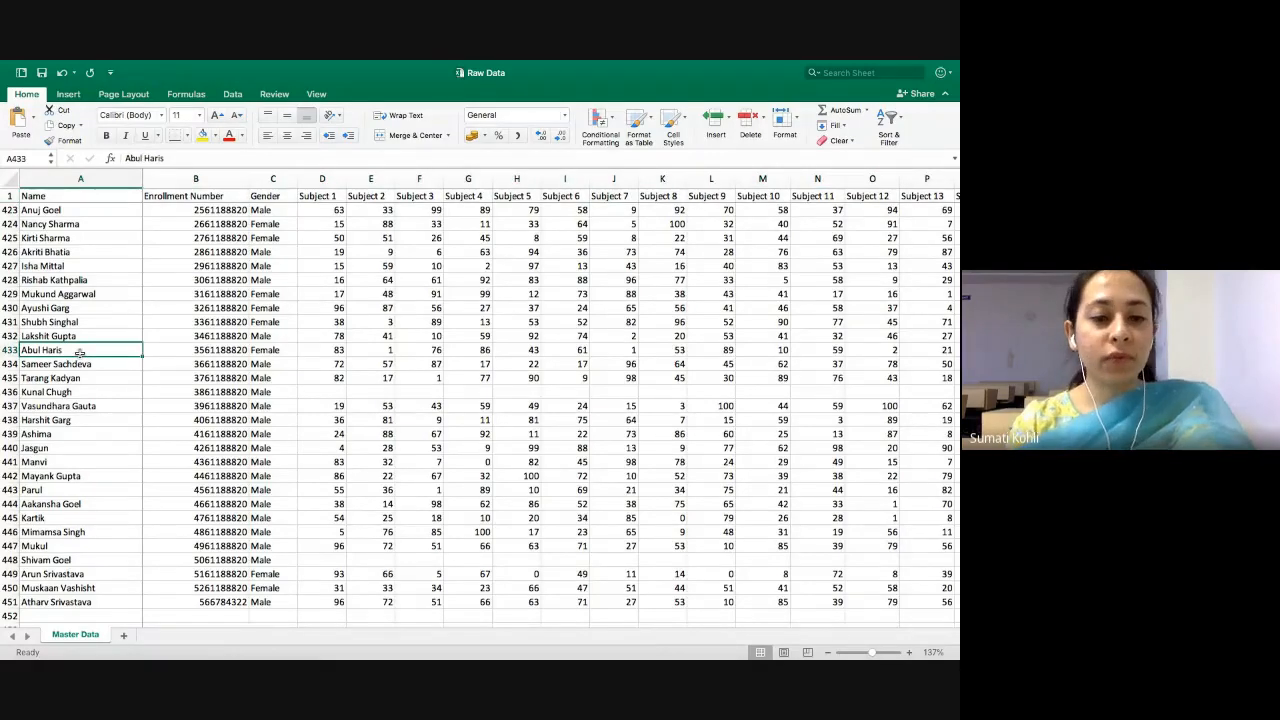
- Return to the start of the sheet and review the header row across to Subject 25
key("ctrl+Home")
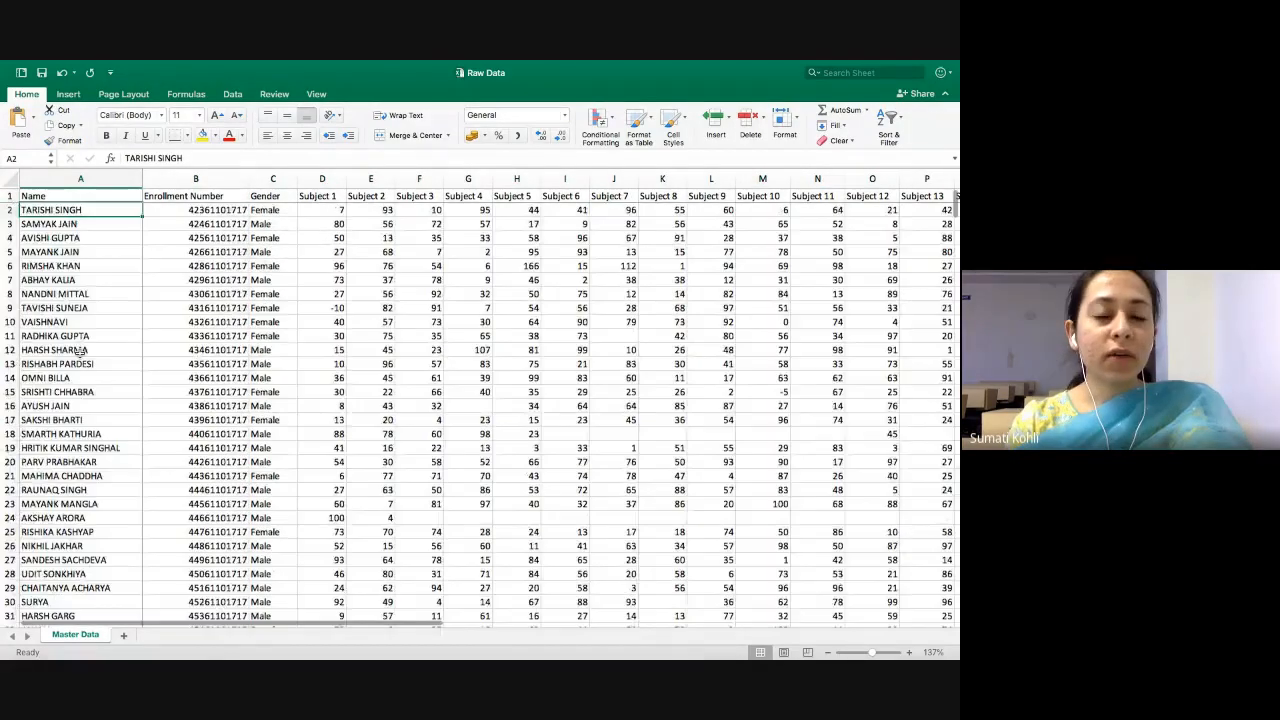
key("Up")
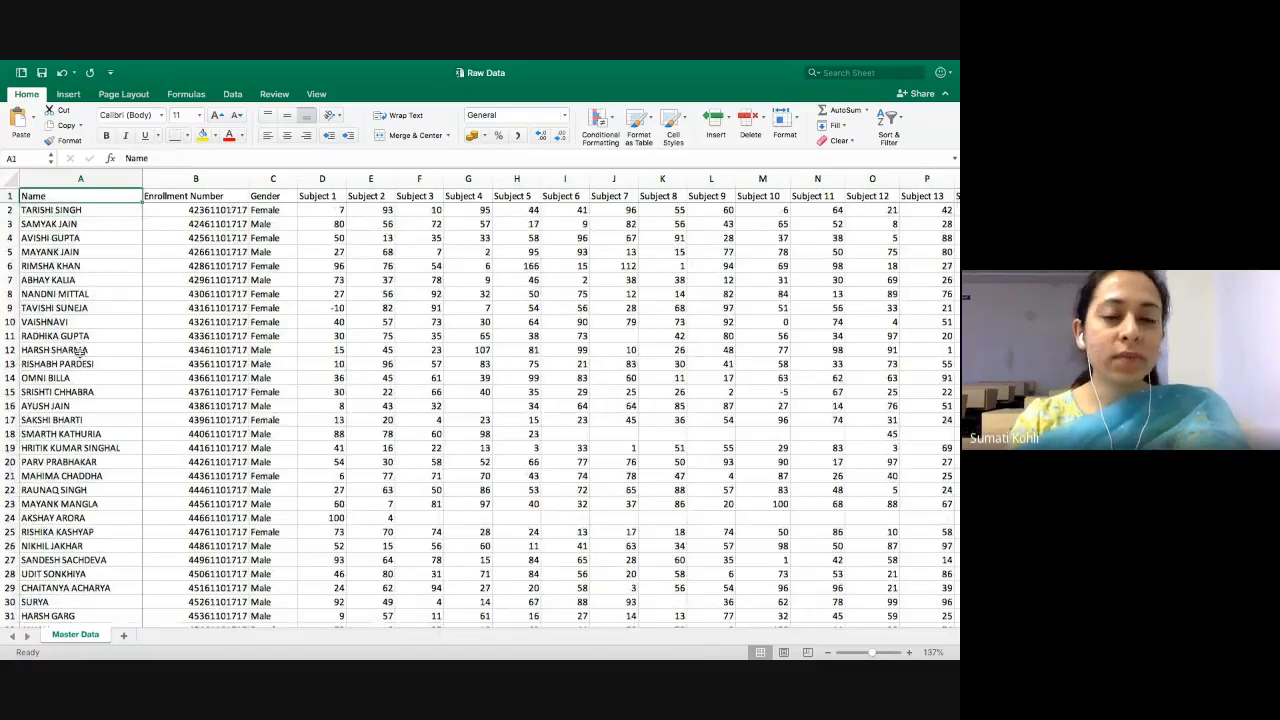
key("Right")
key("Right")
key("Right")
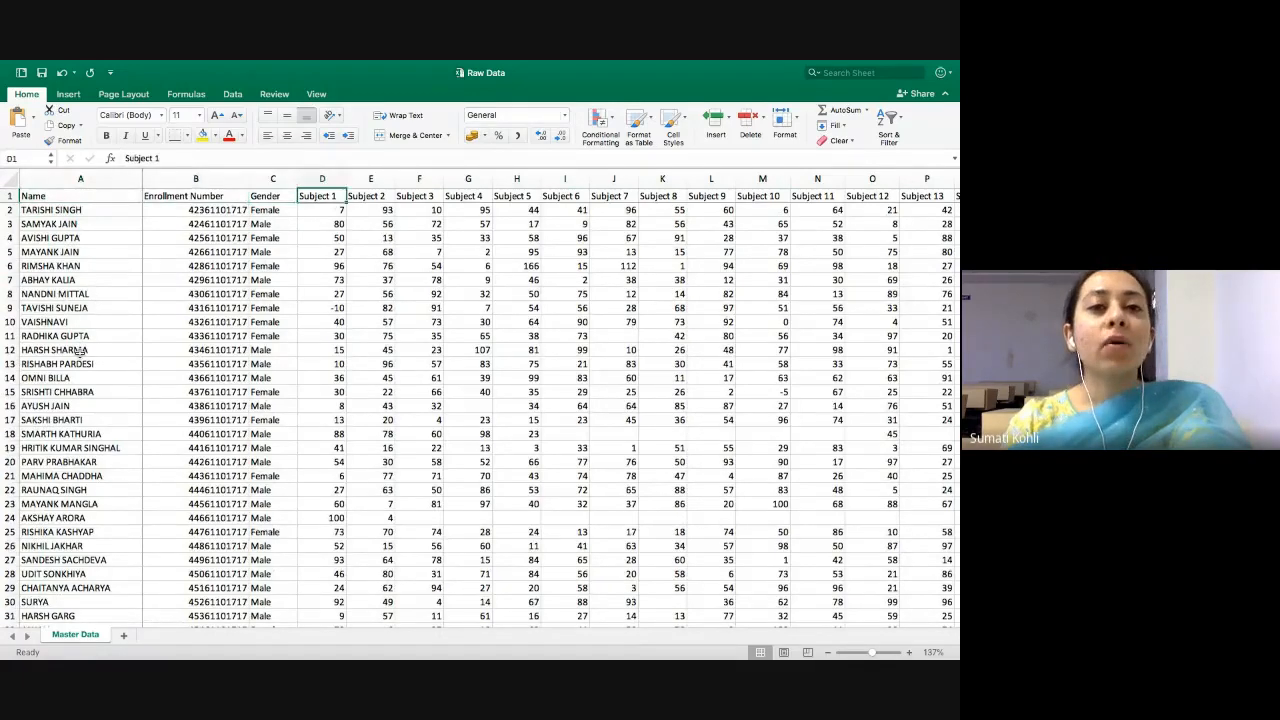
key("Right")
key("Right")
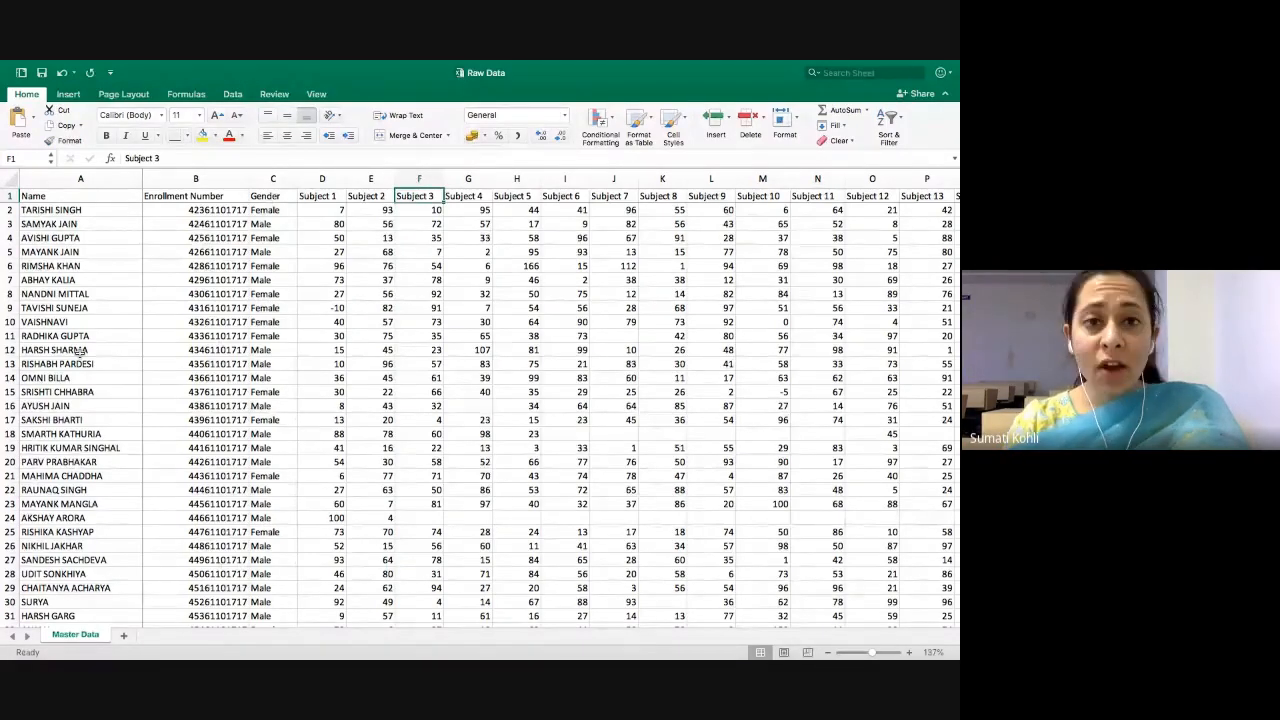
key("Left")
key("Left")
key("Right")
key("Right")
key("Right")
key("Right")
key("Right")
key("Right")
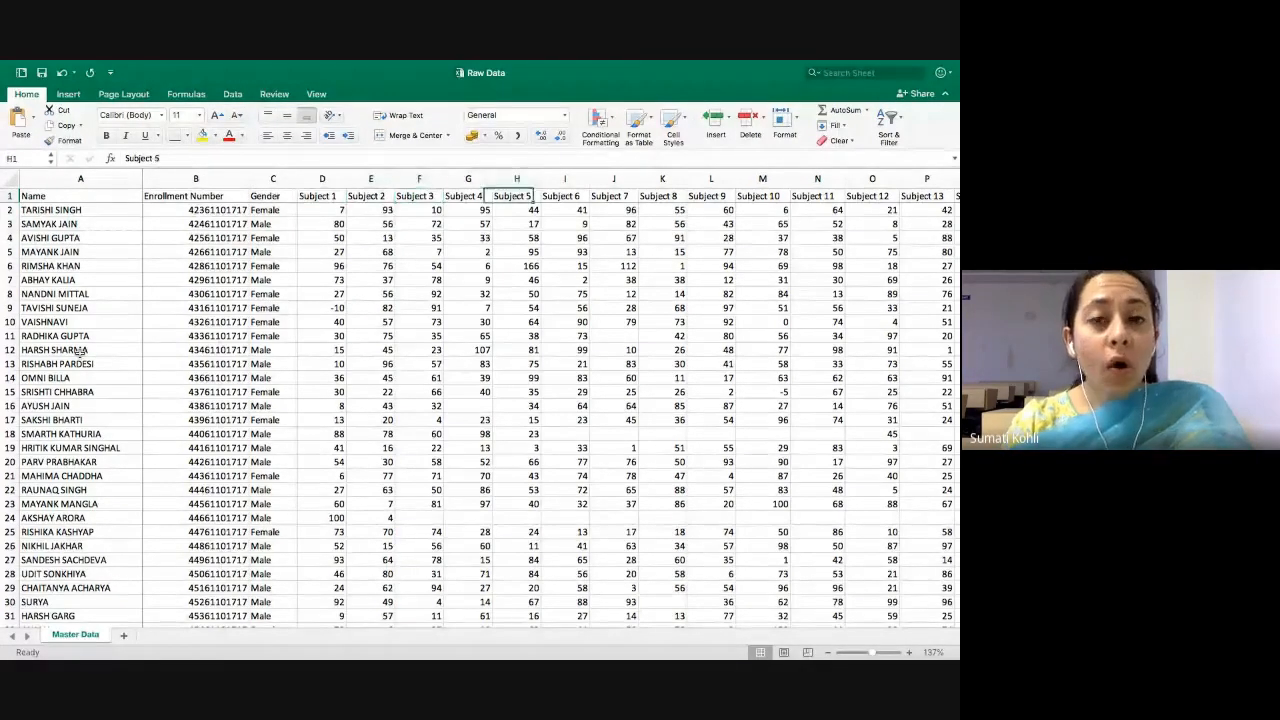
key("Right")
key("Right")
key("Right")
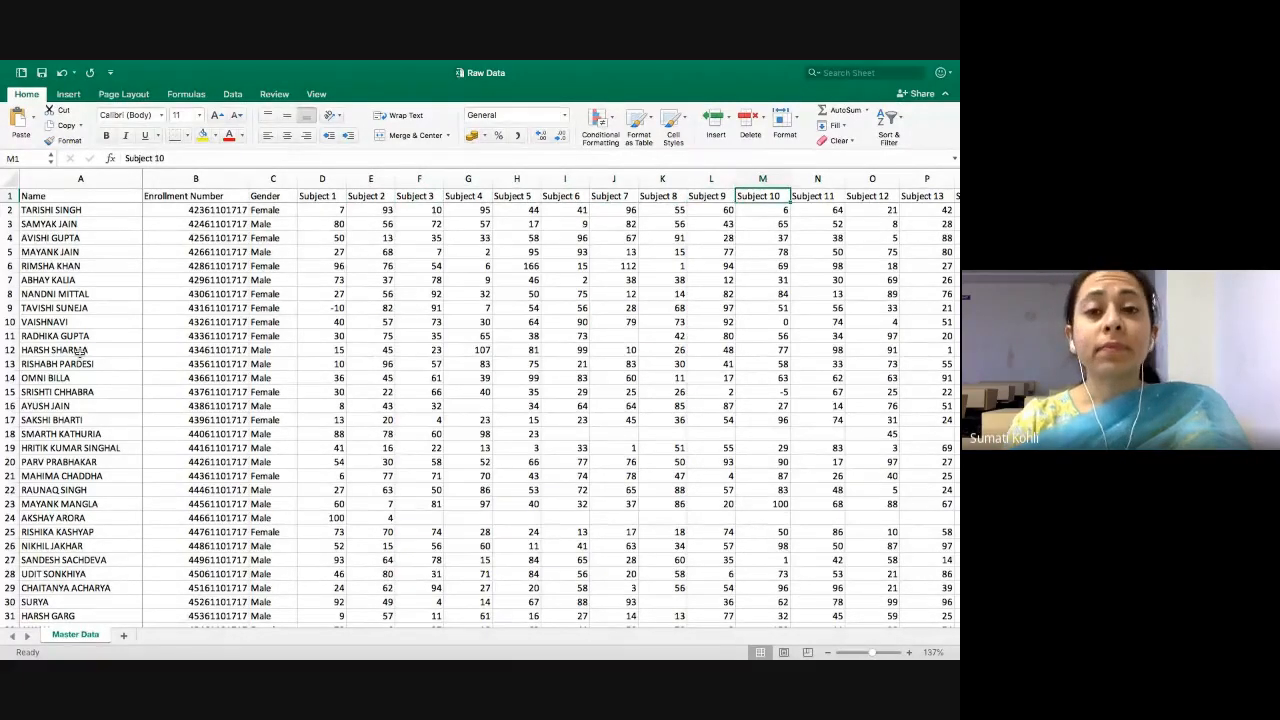
key("Right")
key("Right")
key("Right")
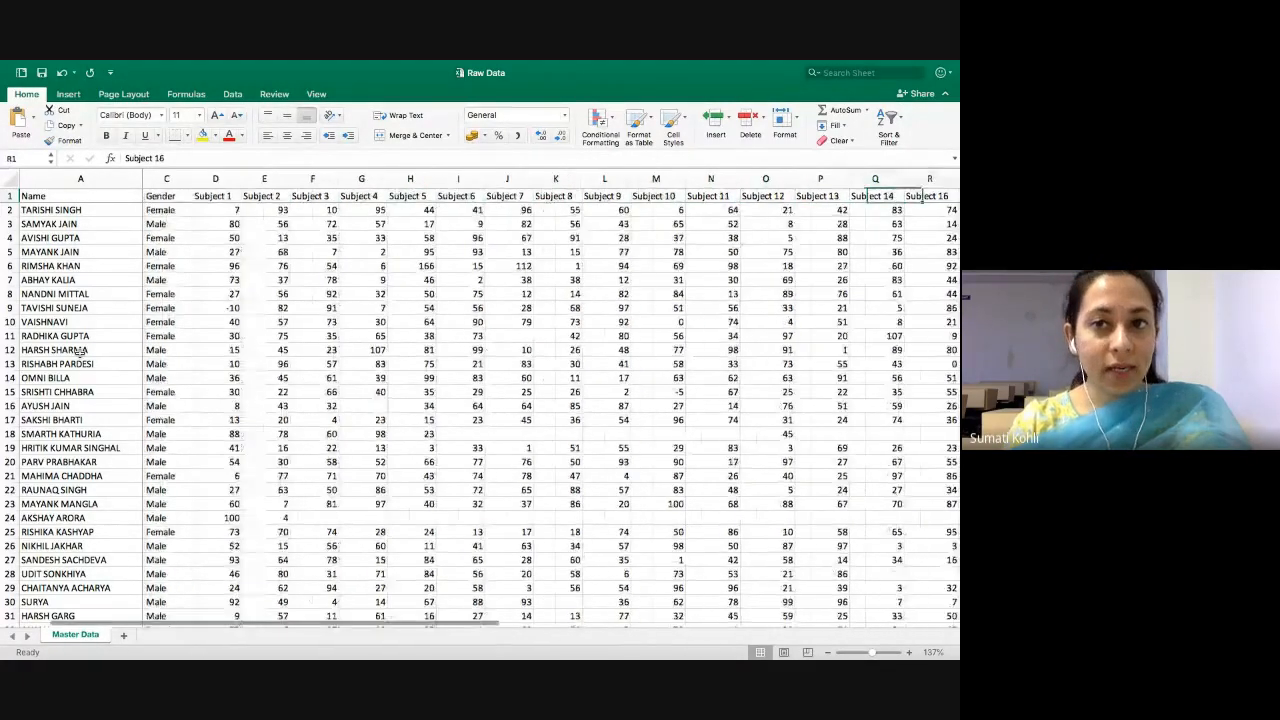
key("Right")
key("Right")
key("Right")
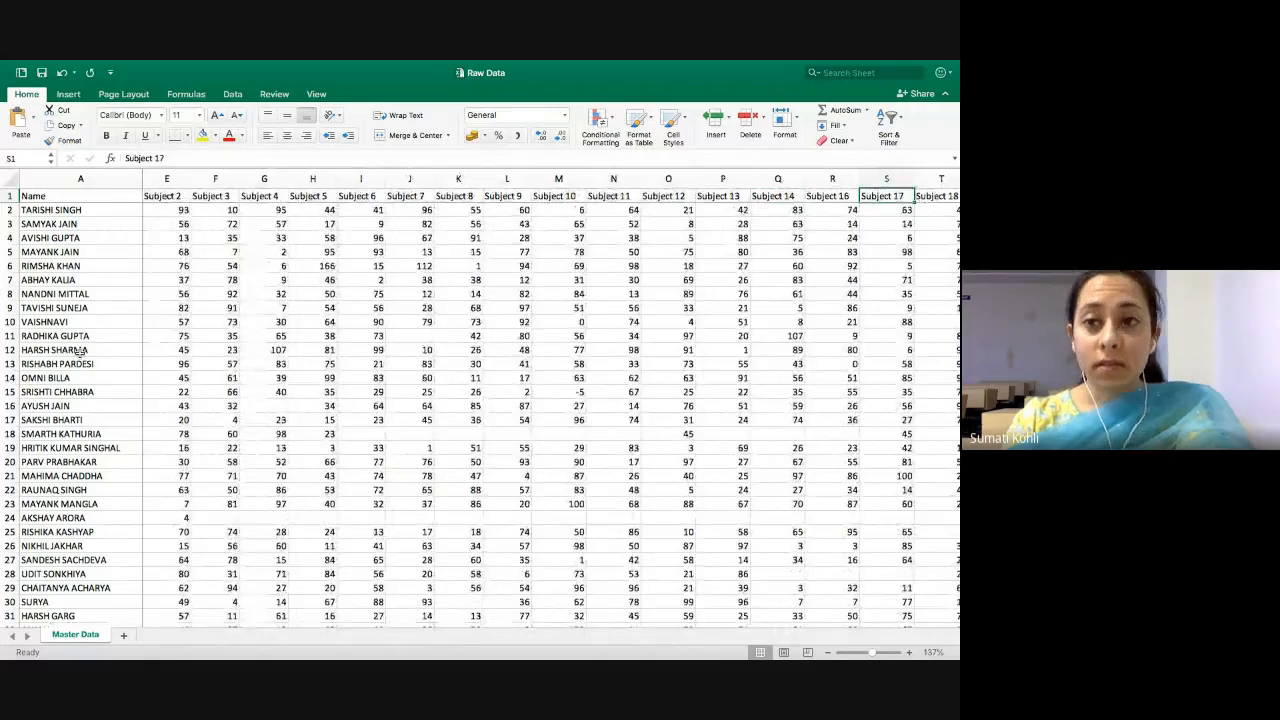
key("Right")
key("Right")
key("Right")
key("Right")
key("Right")
key("Right")
key("Right")
key("Right")
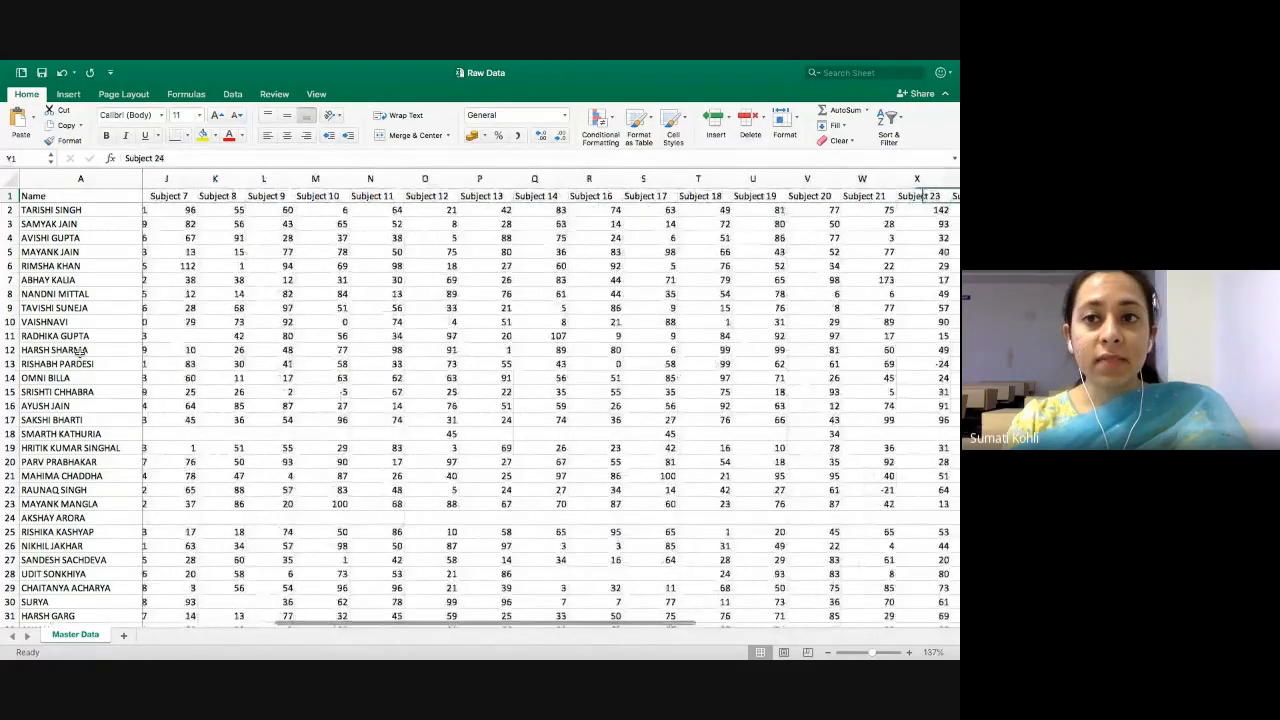
key("Left")
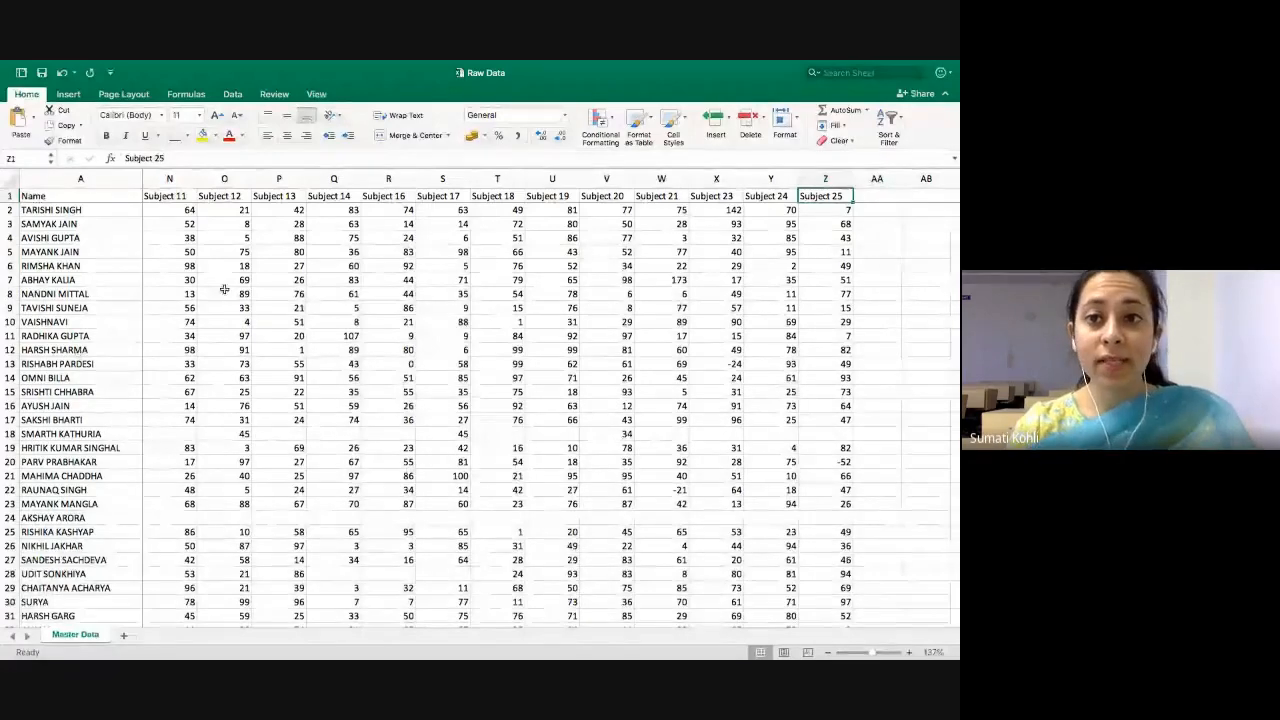
scroll(217, 351, "right", 2)
scroll(217, 351, "right", 1)
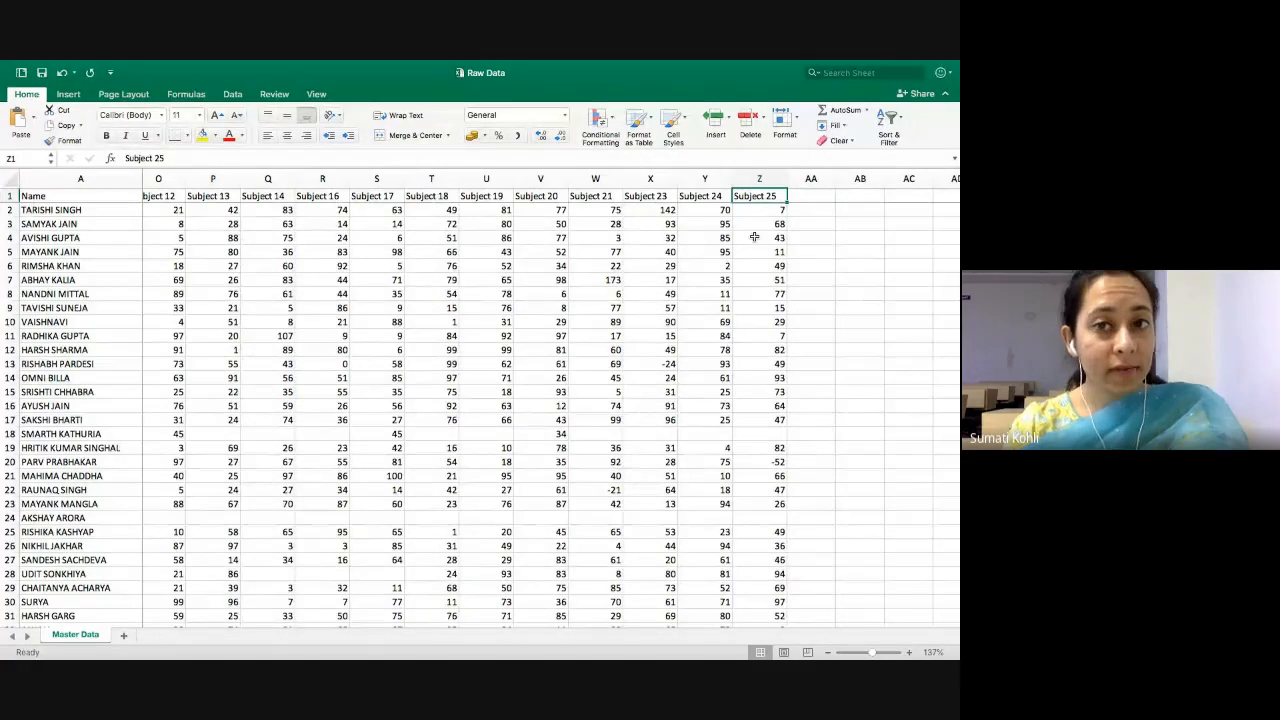
- Go back to the first columns and review the student records down past row 80
scroll(622, 292, "left", 10)
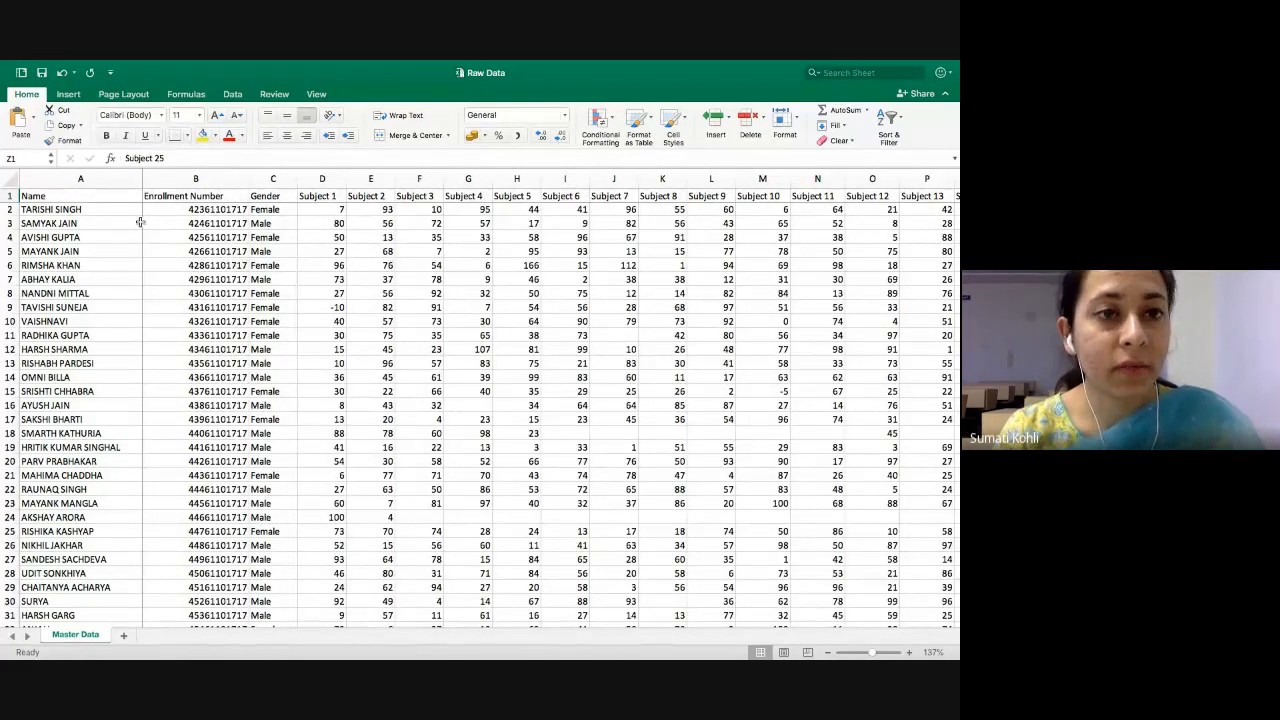
scroll(159, 214, "down", 3)
scroll(159, 214, "up", 3)
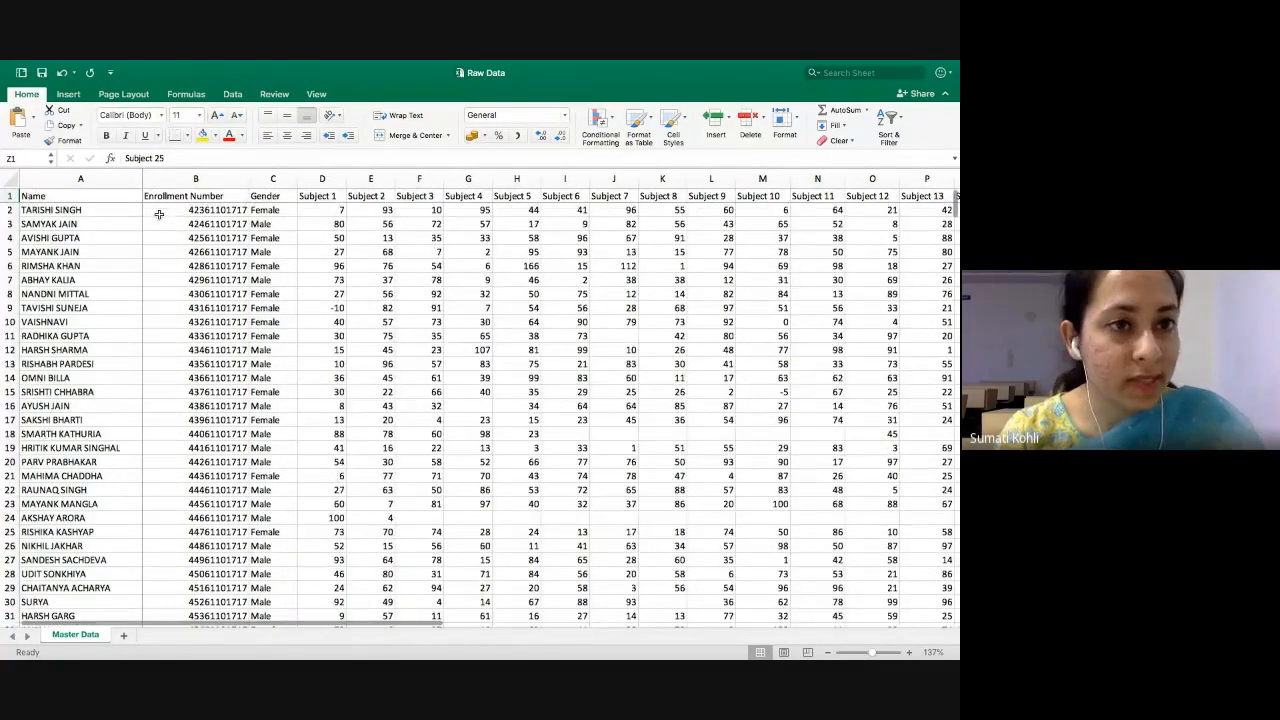
scroll(171, 282, "down", 1)
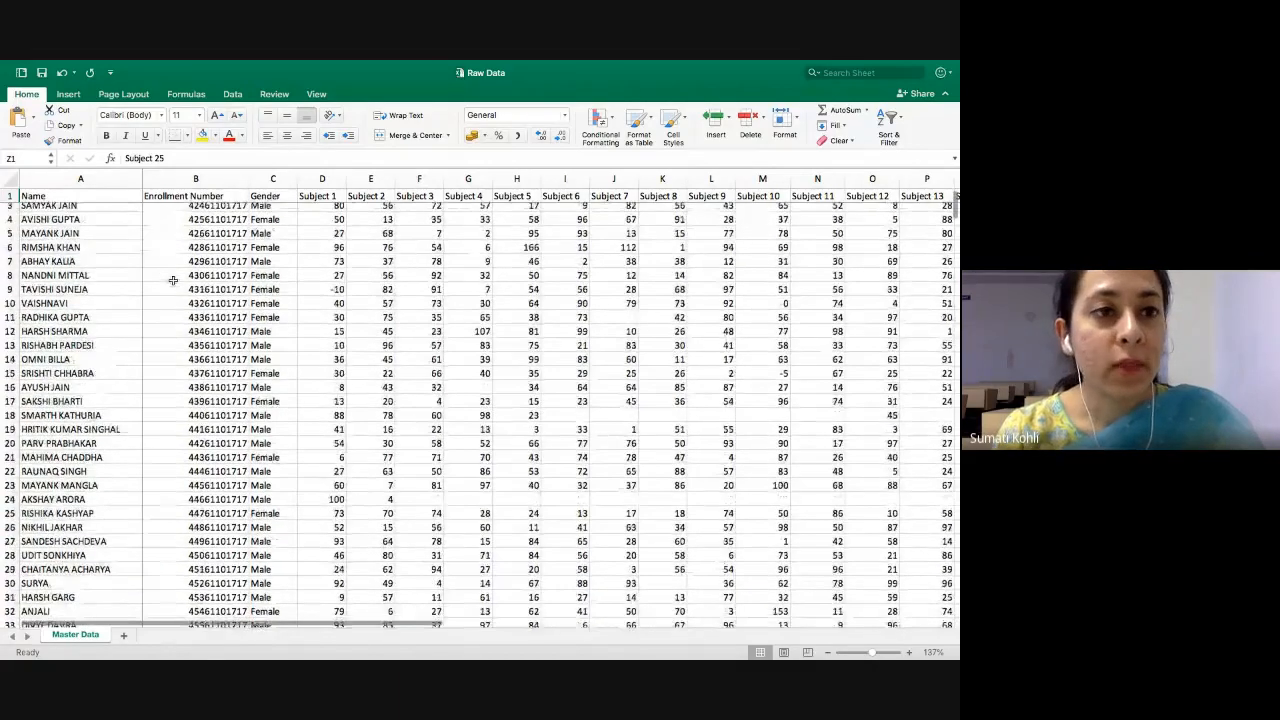
scroll(176, 277, "down", 8)
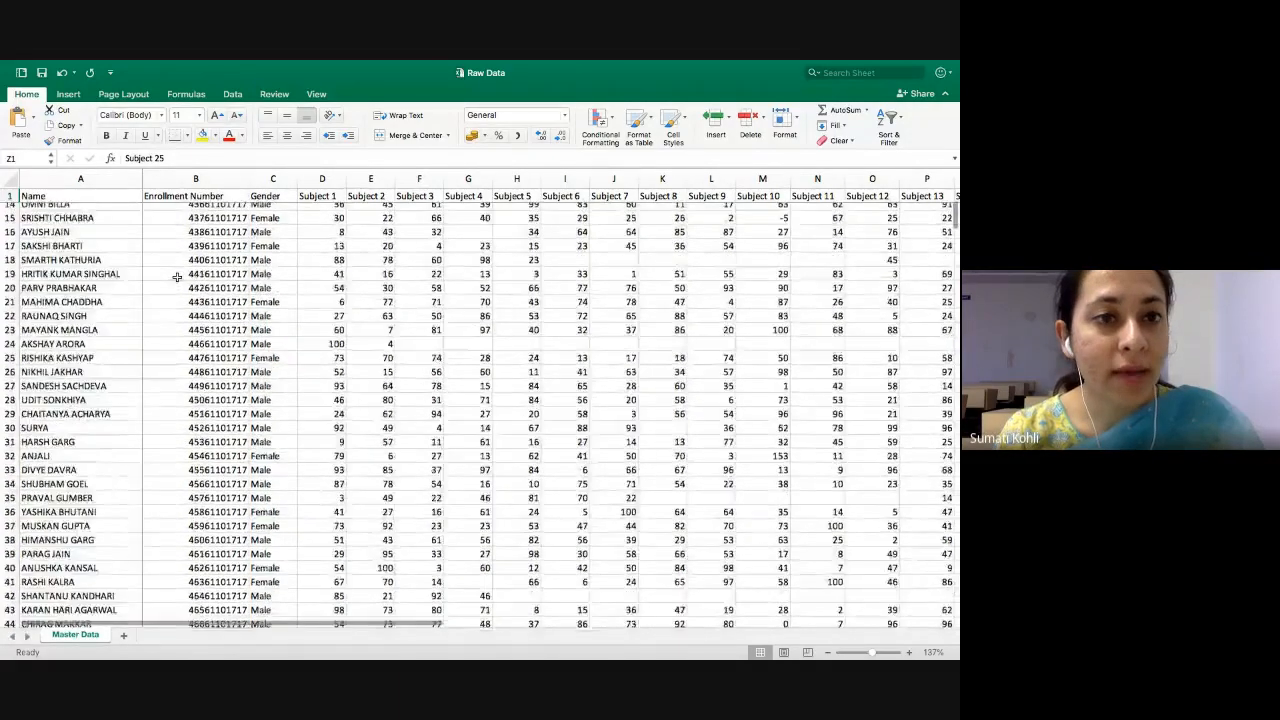
scroll(176, 277, "down", 10)
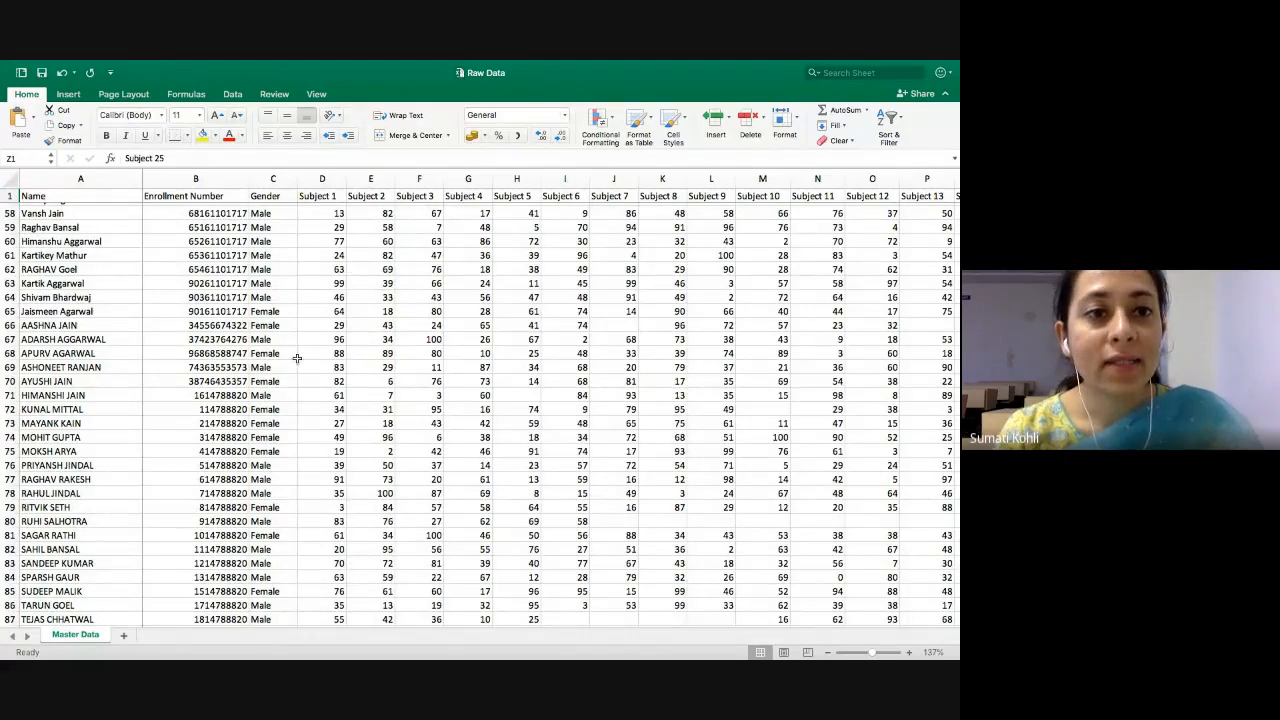
- Inspect the marks across the subject columns, out to Subject 25 and back in the upper rows
scroll(297, 358, "right", 4)
scroll(297, 358, "up", 1)
scroll(297, 358, "up", 15)
scroll(297, 358, "right", 6)
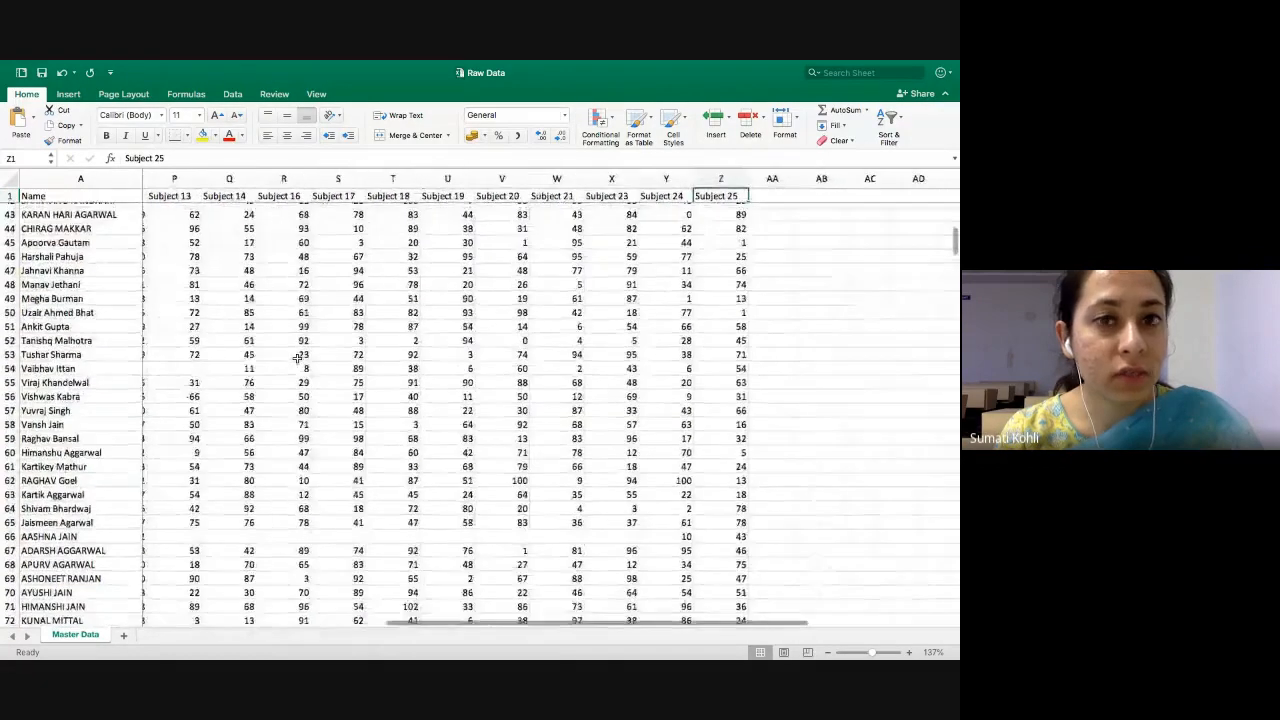
scroll(297, 358, "left", 6)
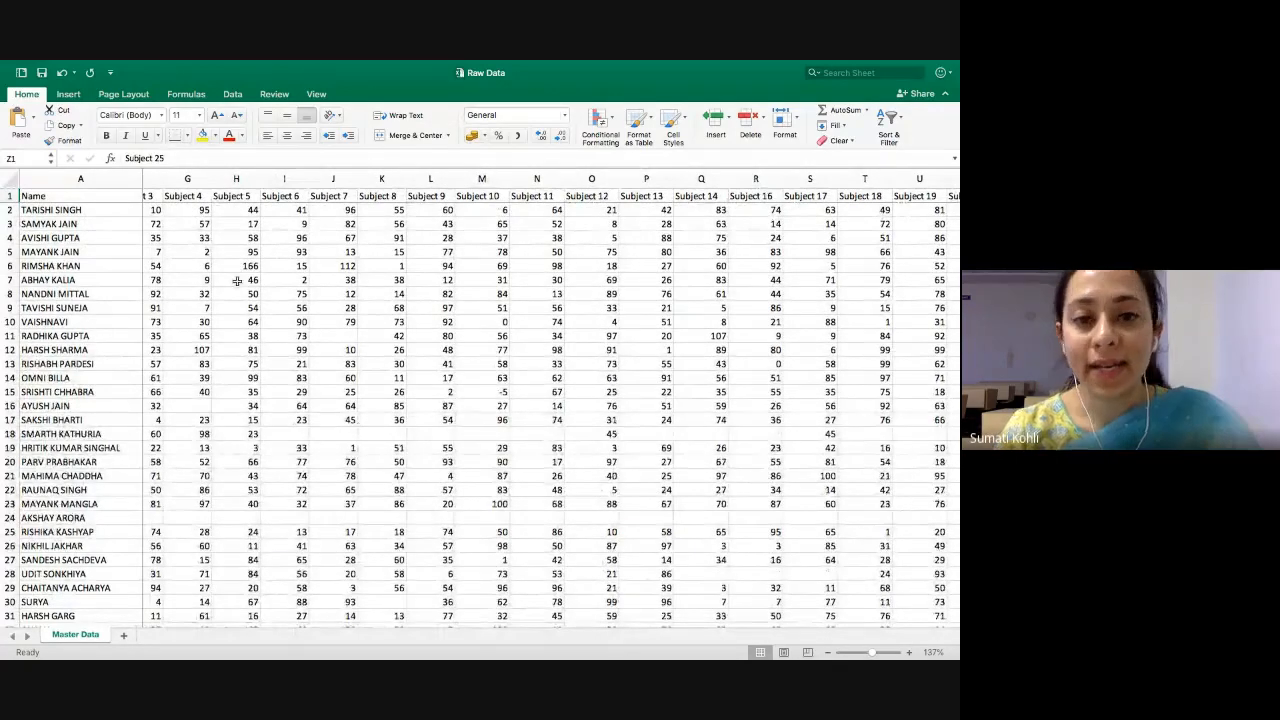
scroll(341, 273, "right", 2)
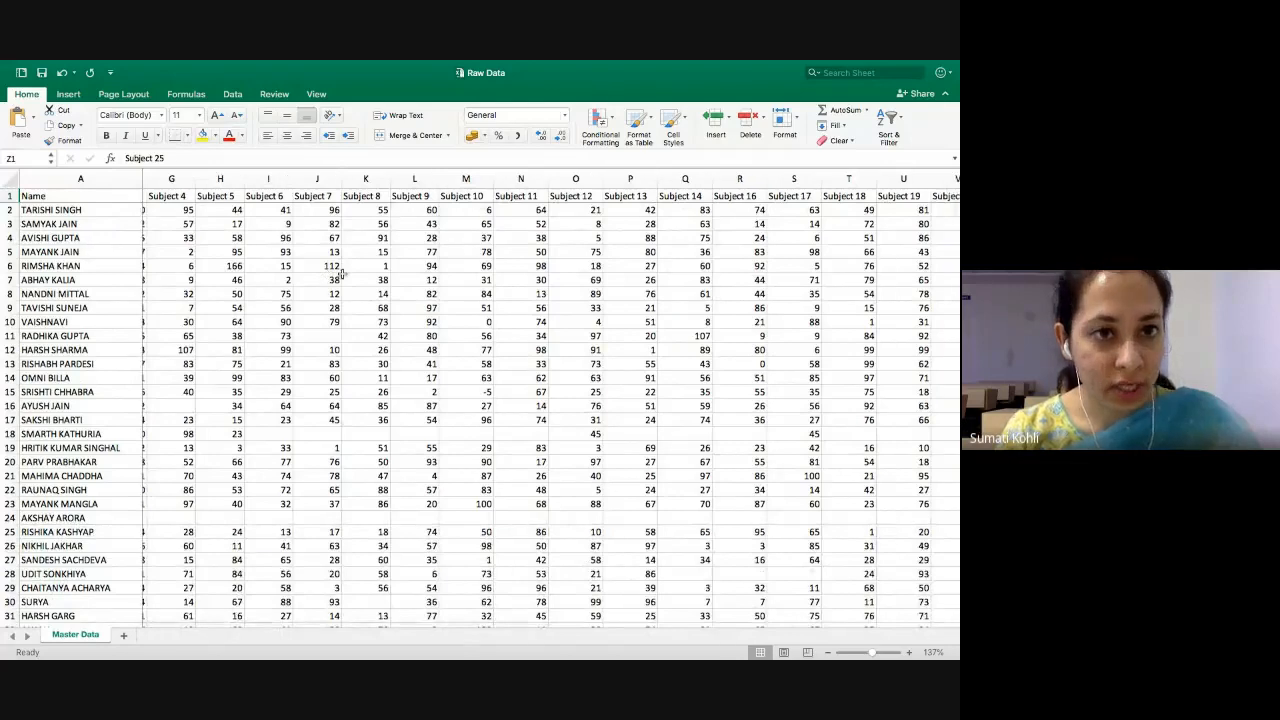
- Consult the Data Screening slide in the presentation and return to the first columns of the Raw Data workbook
key("super+Tab")
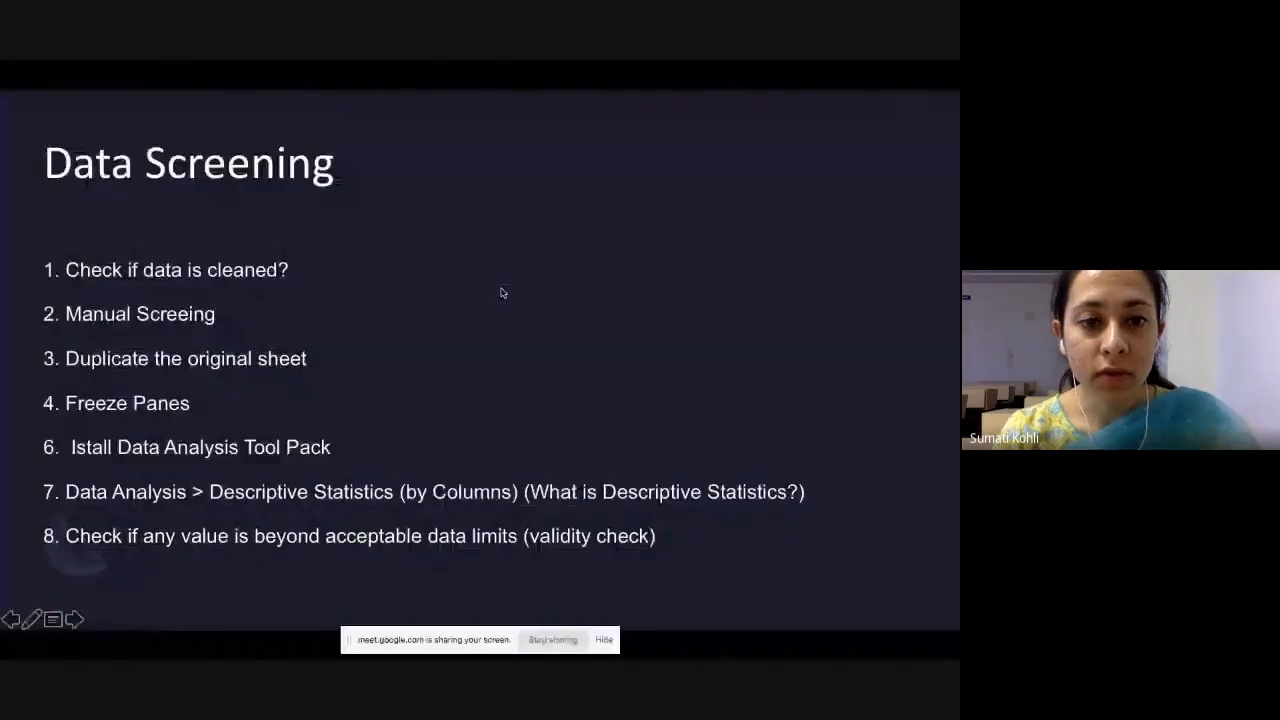
key("super+Tab")
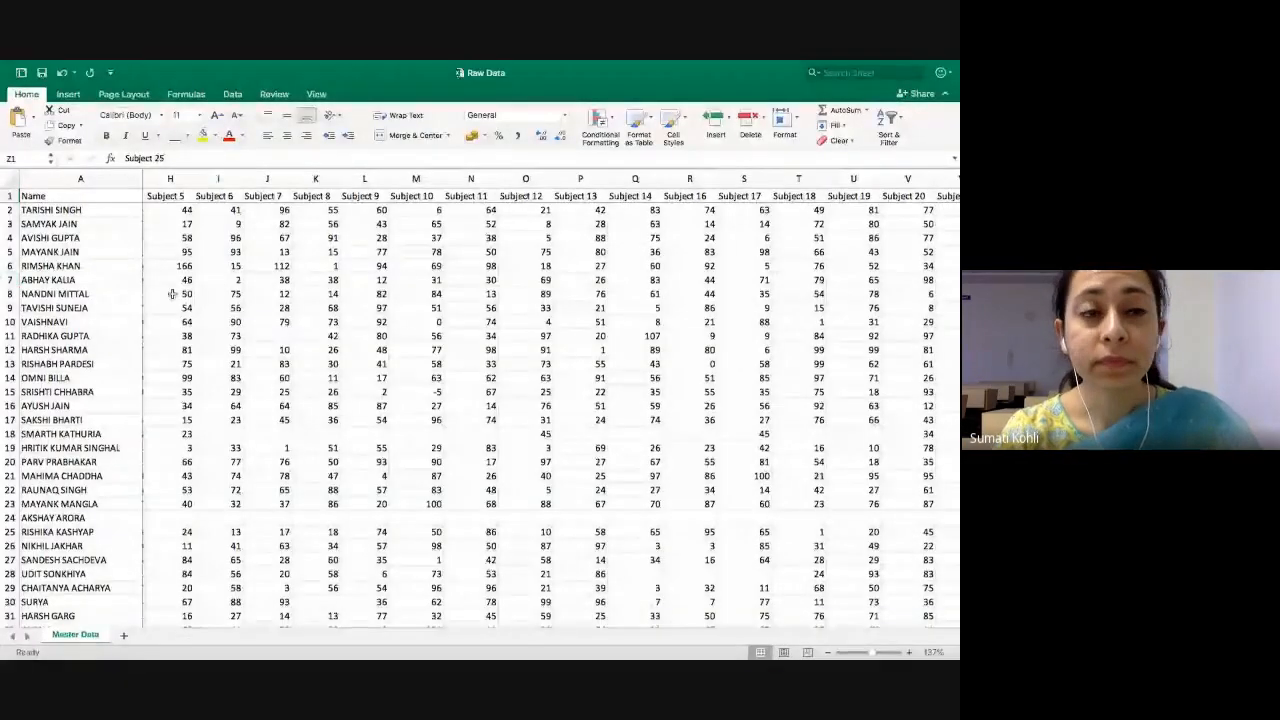
scroll(300, 294, "left", 1)
scroll(300, 294, "left", 6)
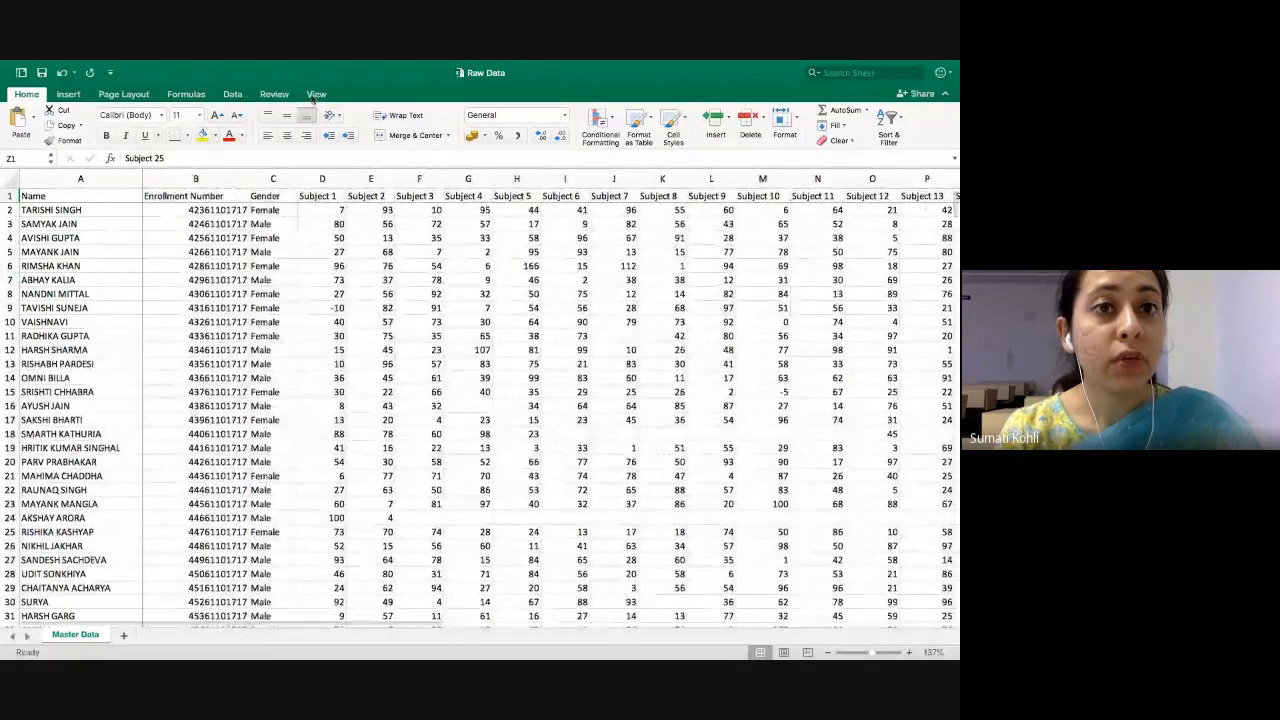
- Review the freeze panes commands and select B2, the first enrollment number cell
left_click(315, 94)
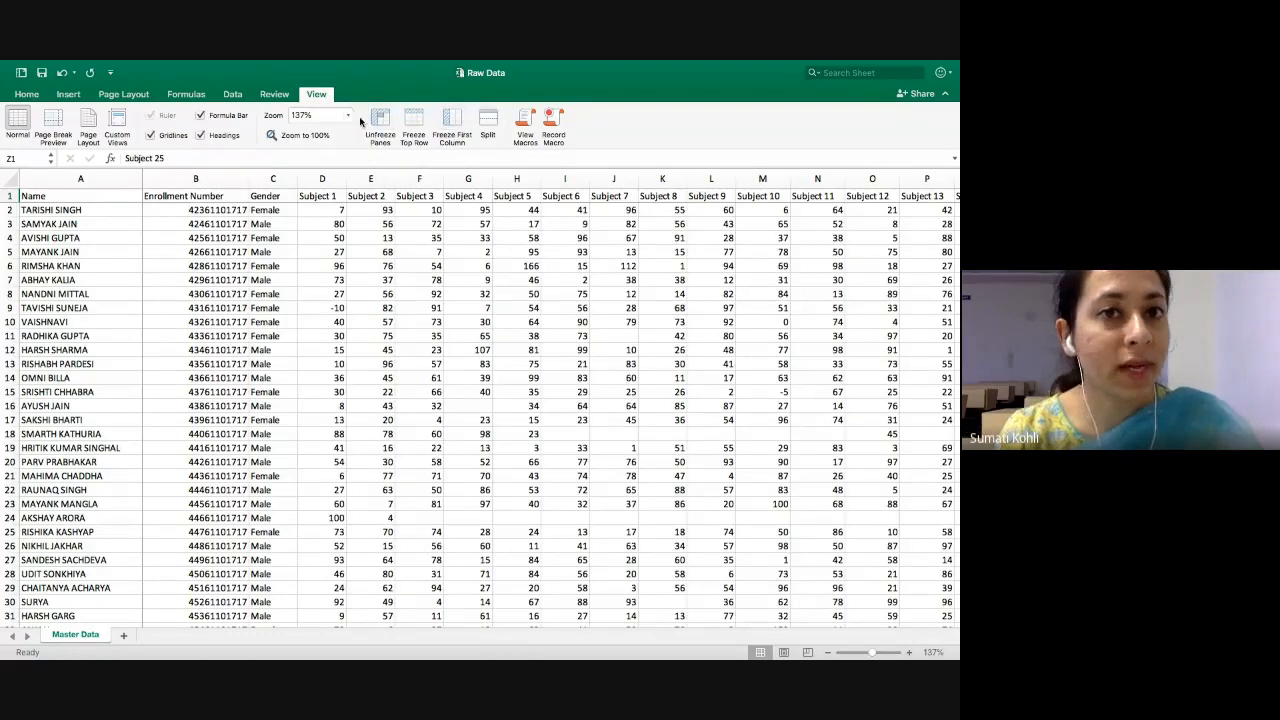
left_click(230, 209)
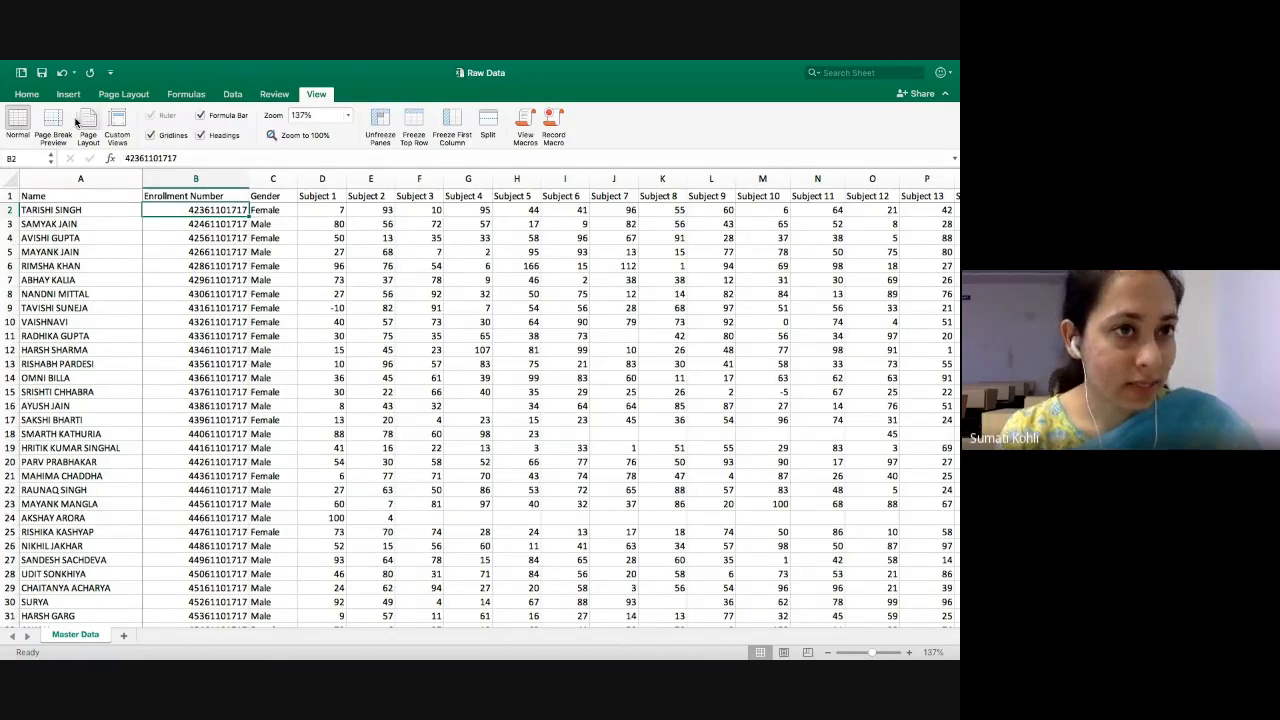
left_click(26, 94)
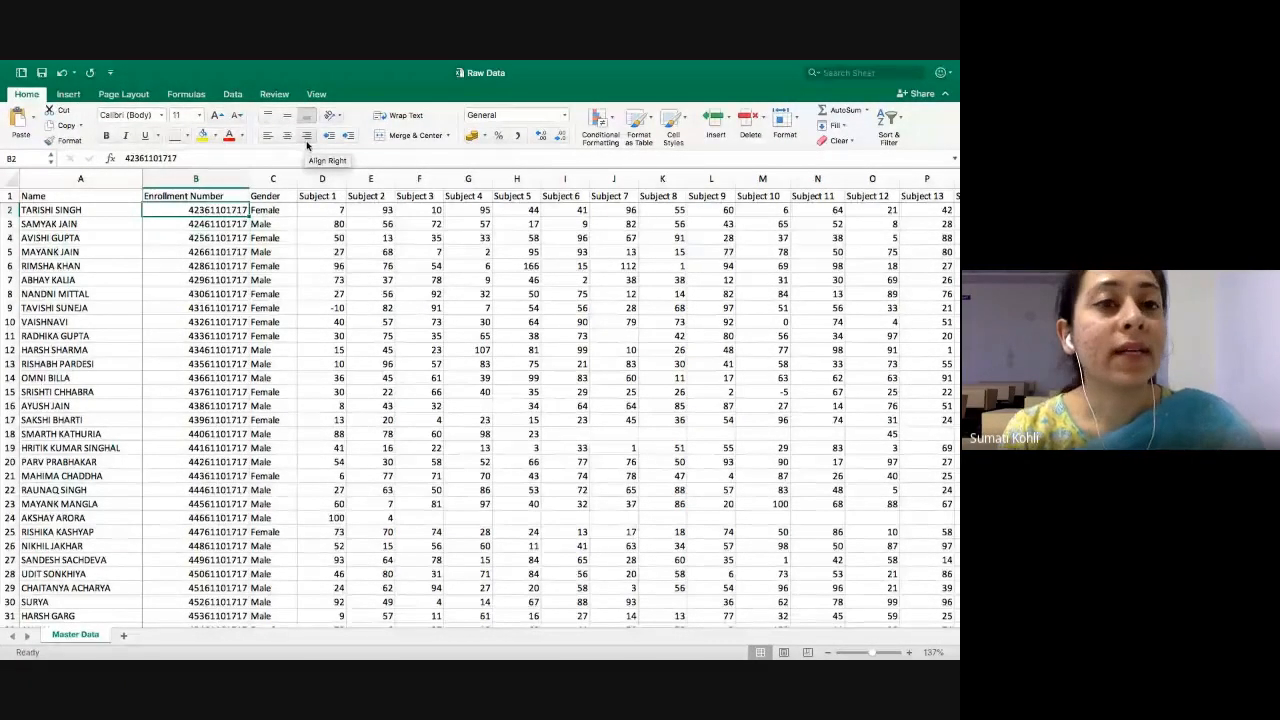
left_click(236, 95)
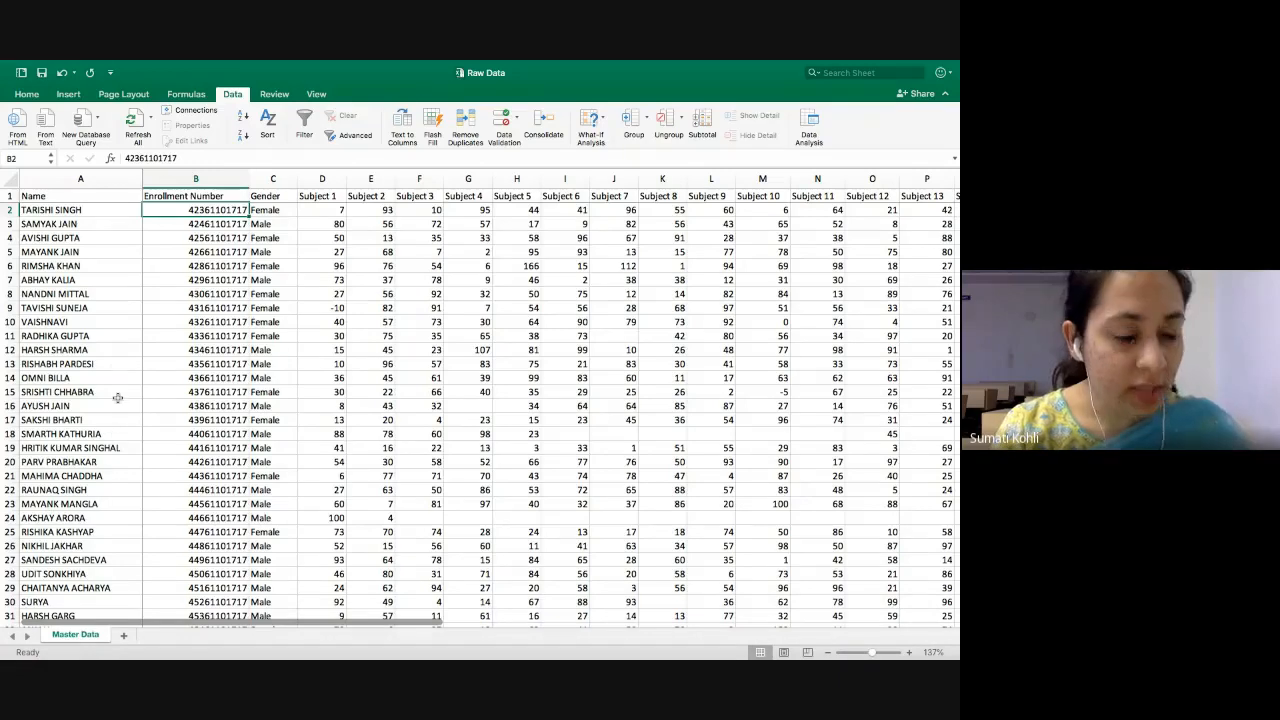
- Add a new worksheet to the workbook and name it Screened Data
left_click(126, 637)
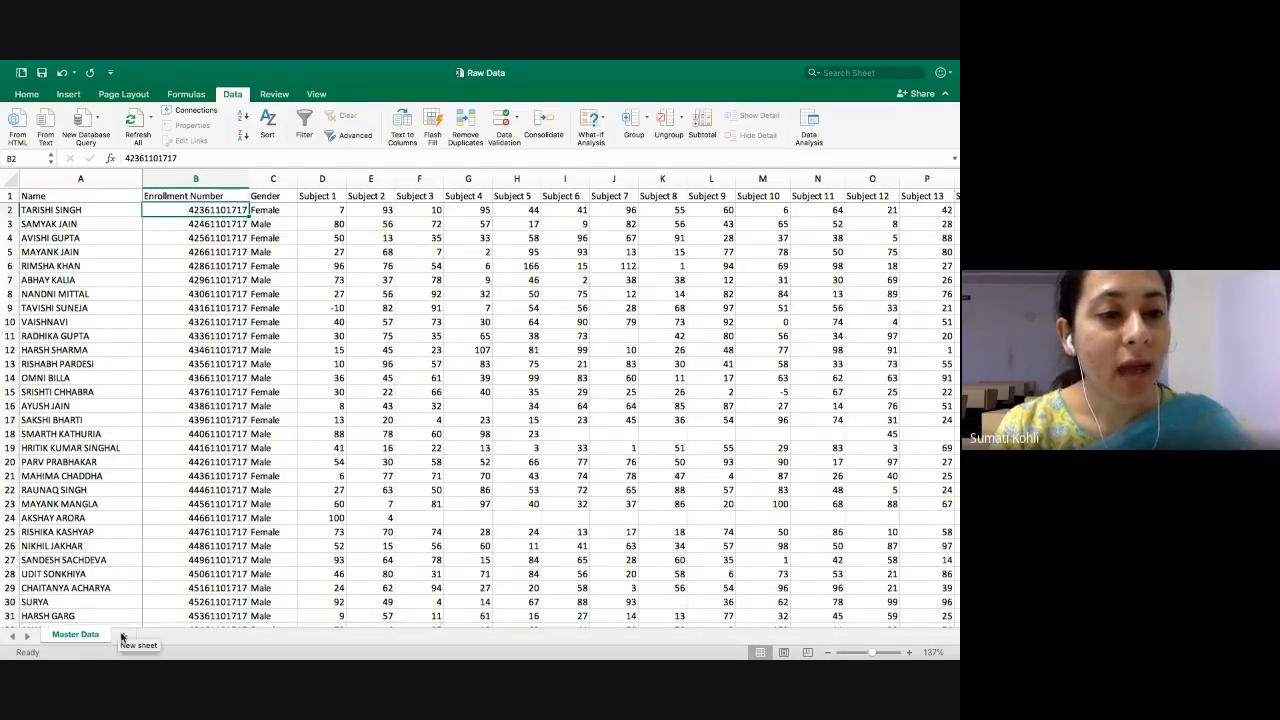
double_click(125, 634)
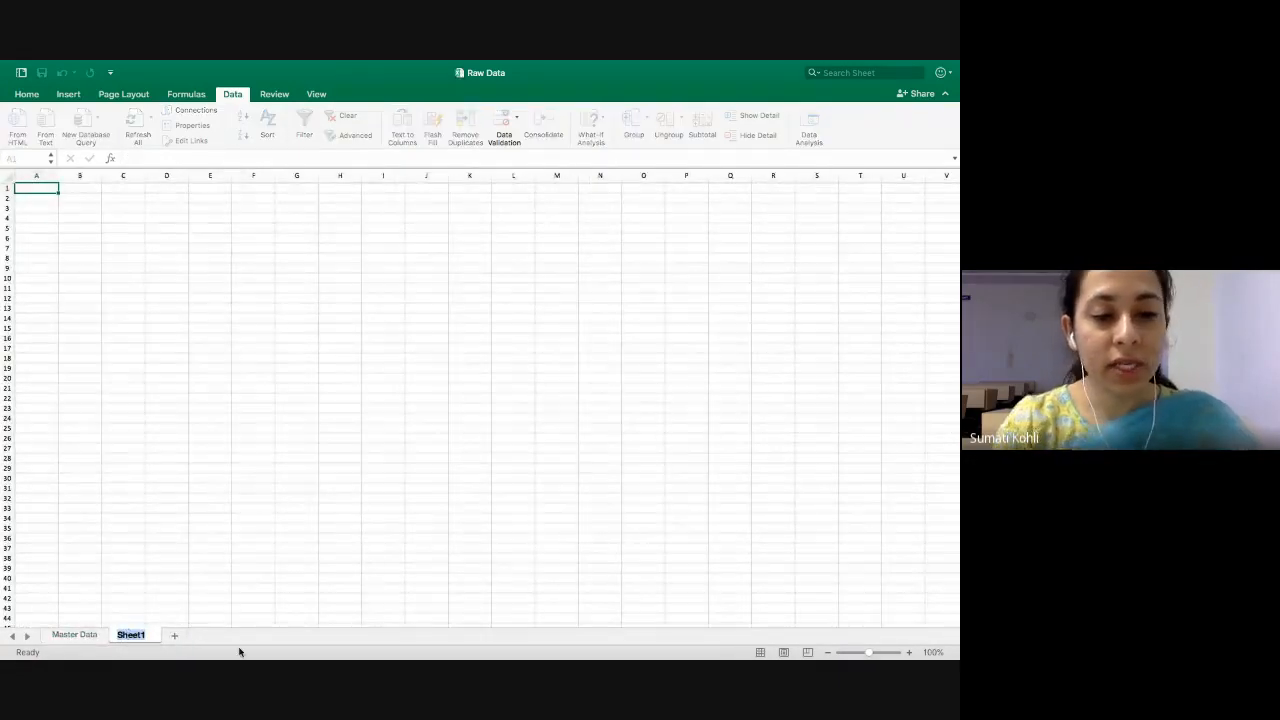
type("S")
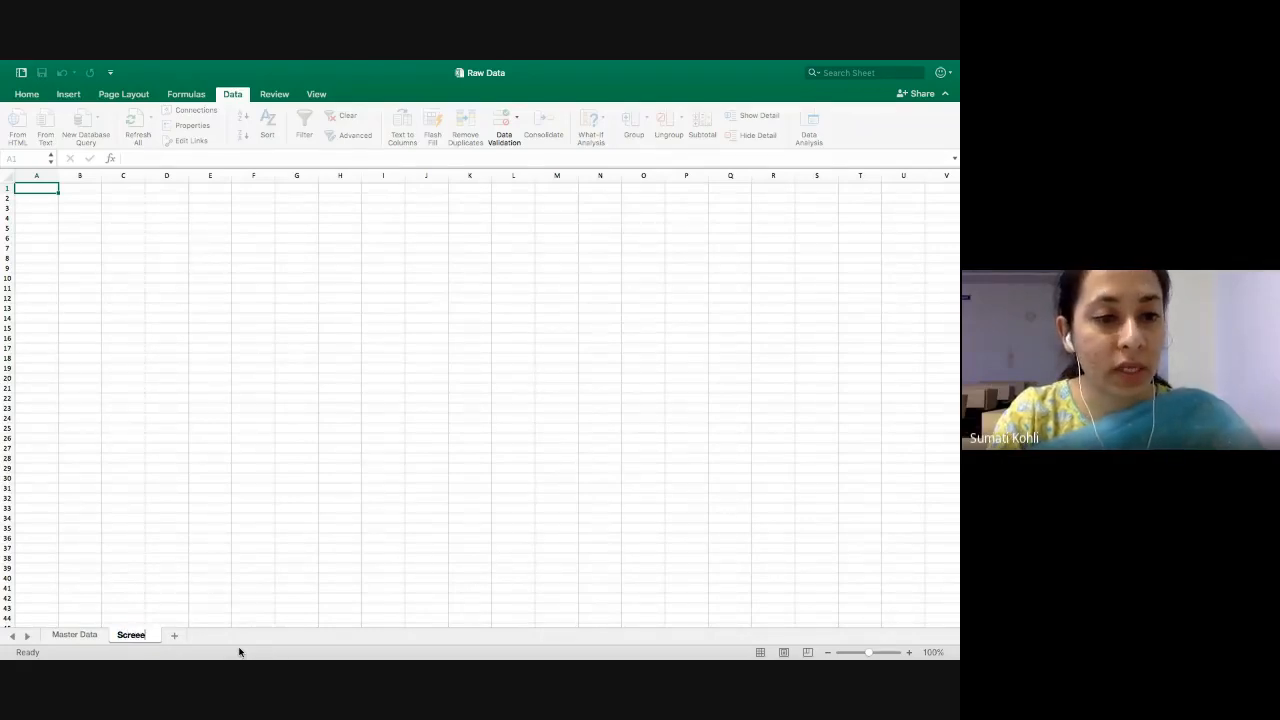
type("ning")
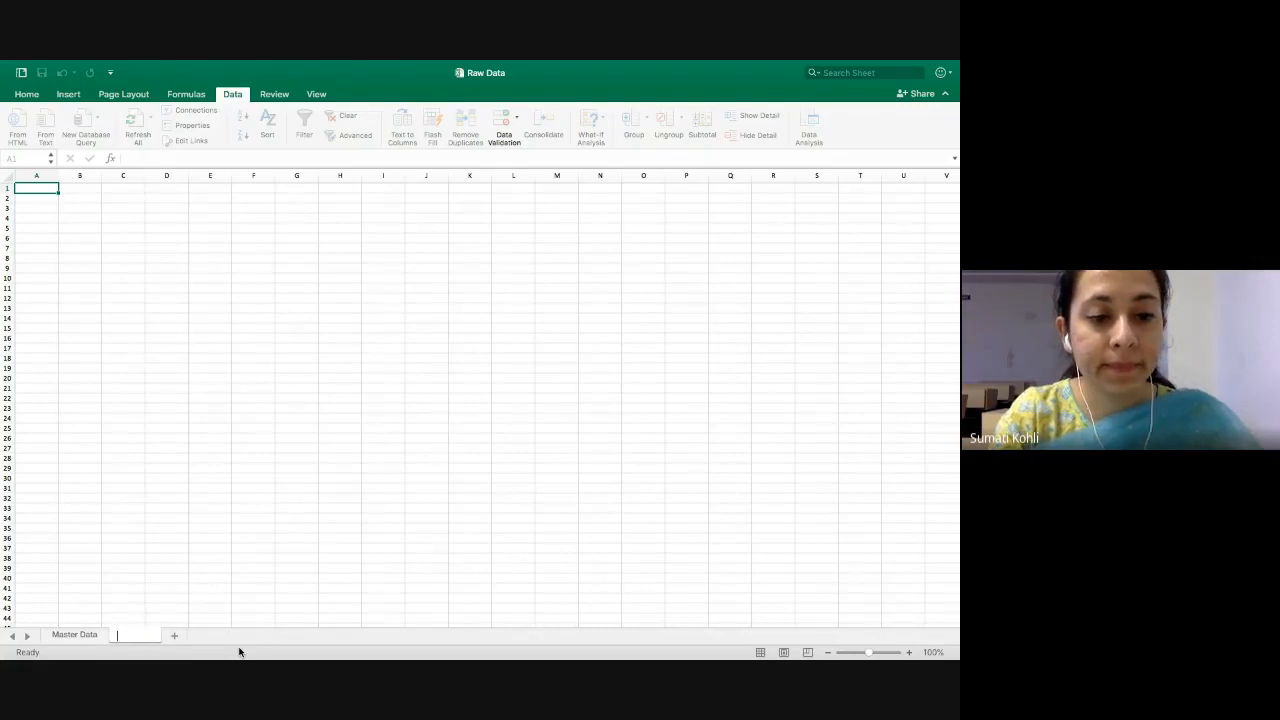
type("reenedData")
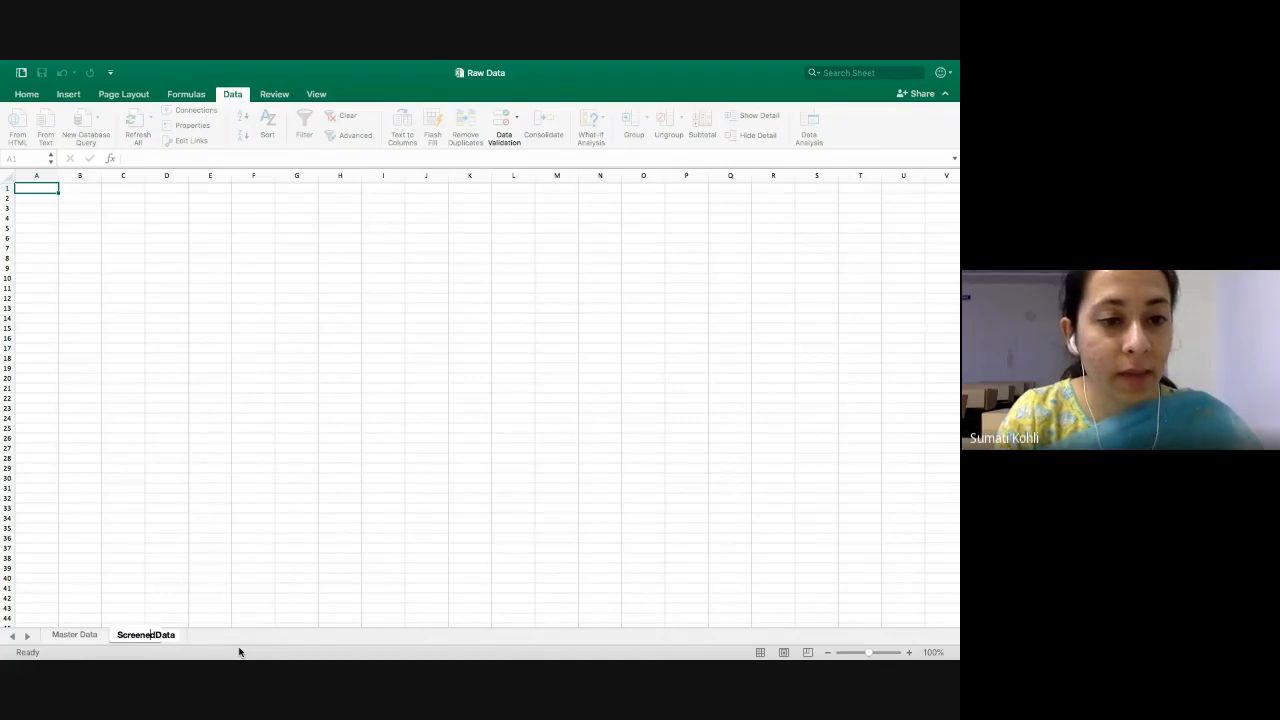
key("Return")
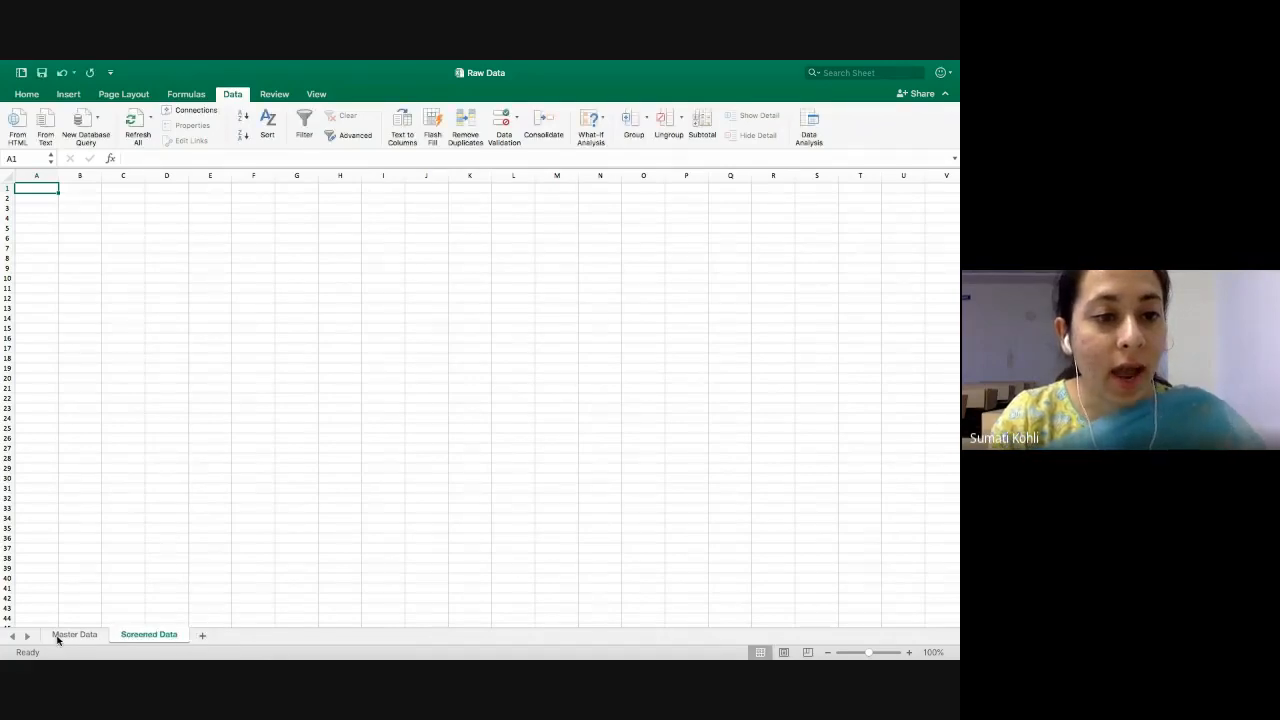
- Copy the entire Master Data sheet and paste it into the Screened Data sheet starting at A1
left_click(57, 638)
left_click(57, 638)
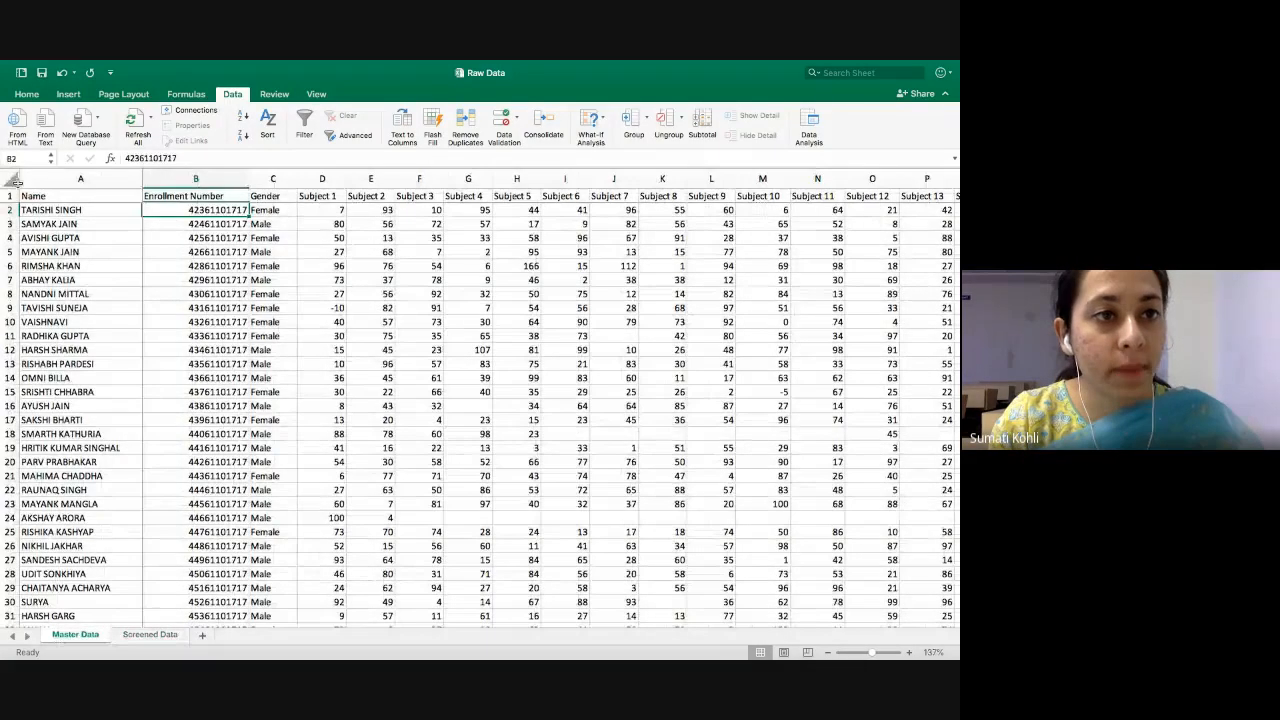
left_click(12, 183)
key("super+c")
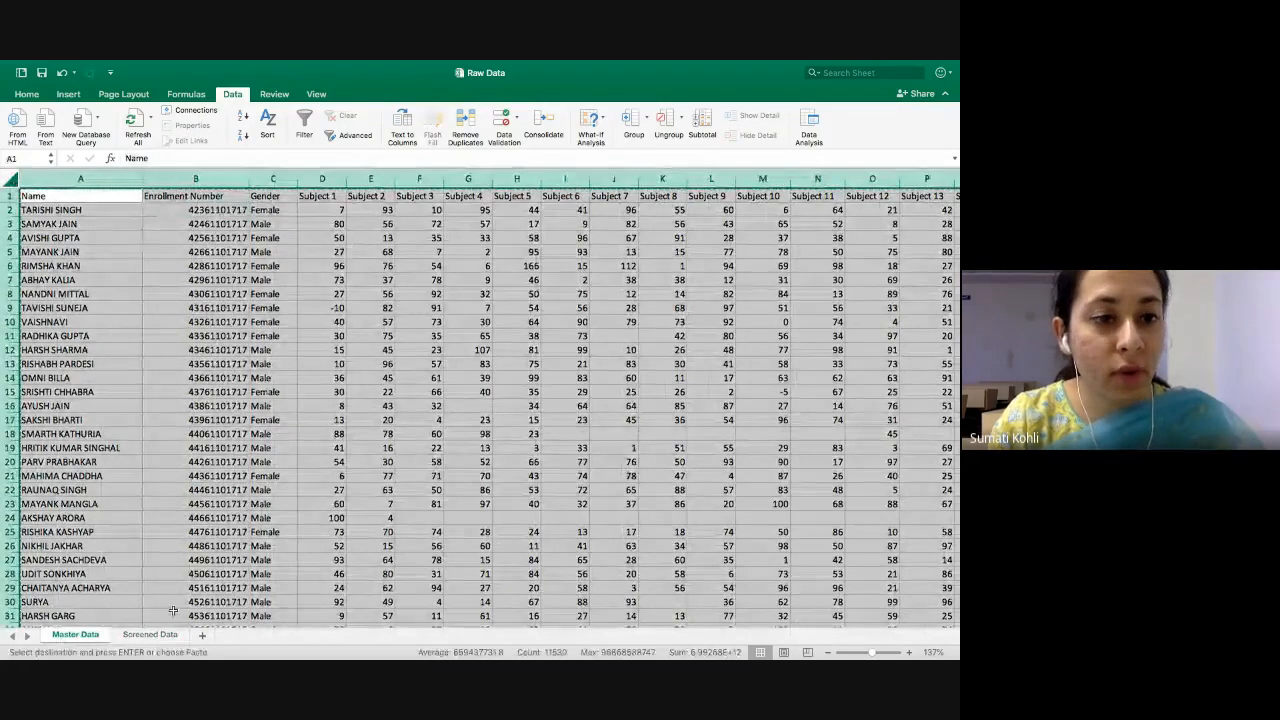
left_click(162, 636)
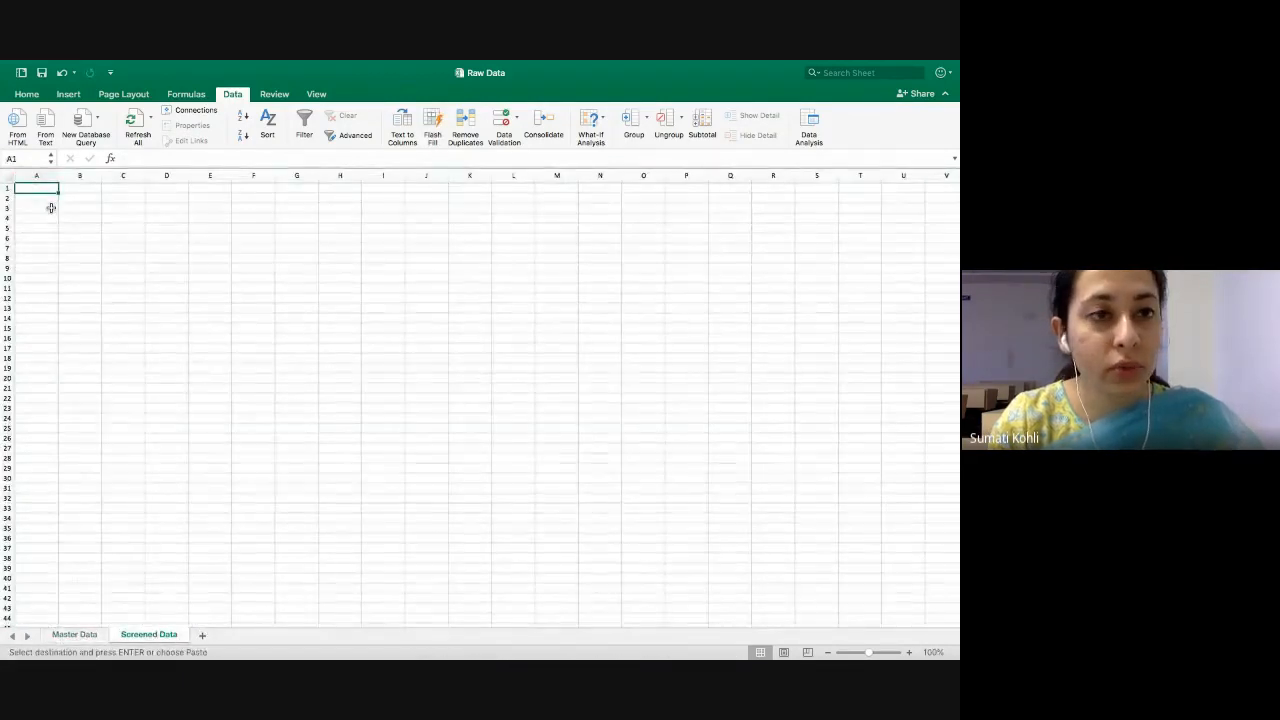
key("super+v")
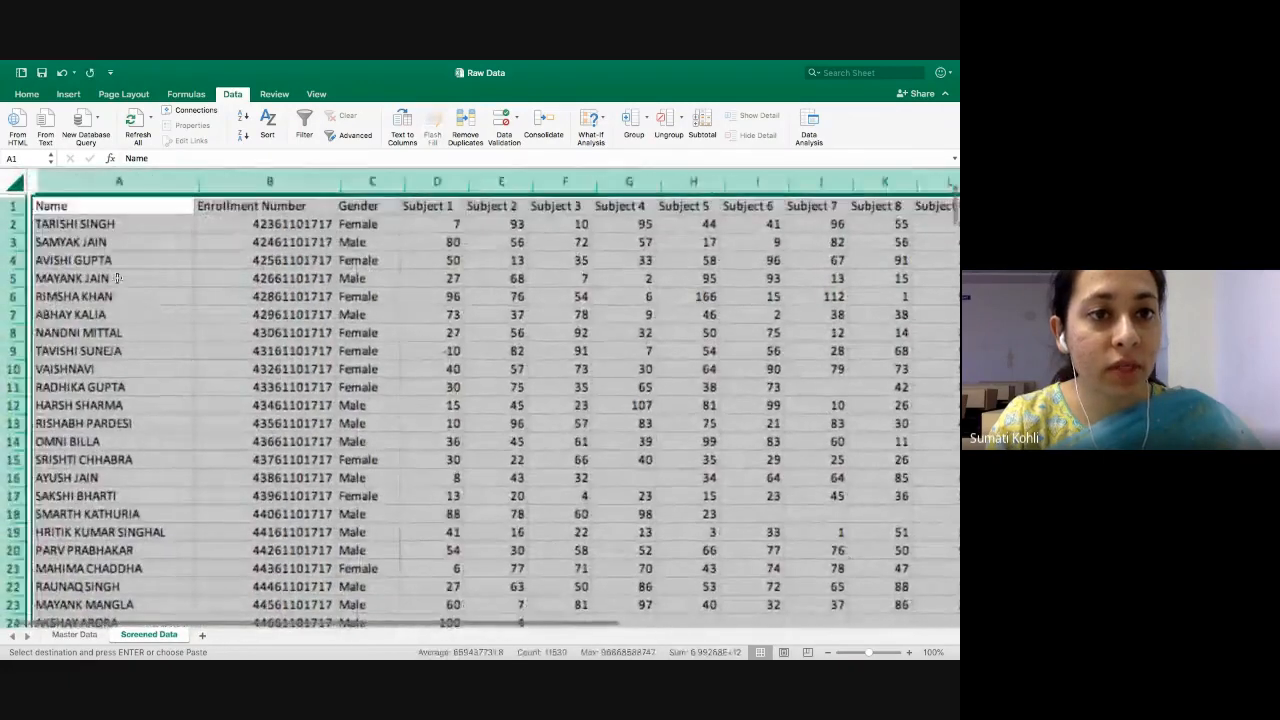
- Compare the original records in Master Data with the pasted copy in Screened Data
left_click(78, 636)
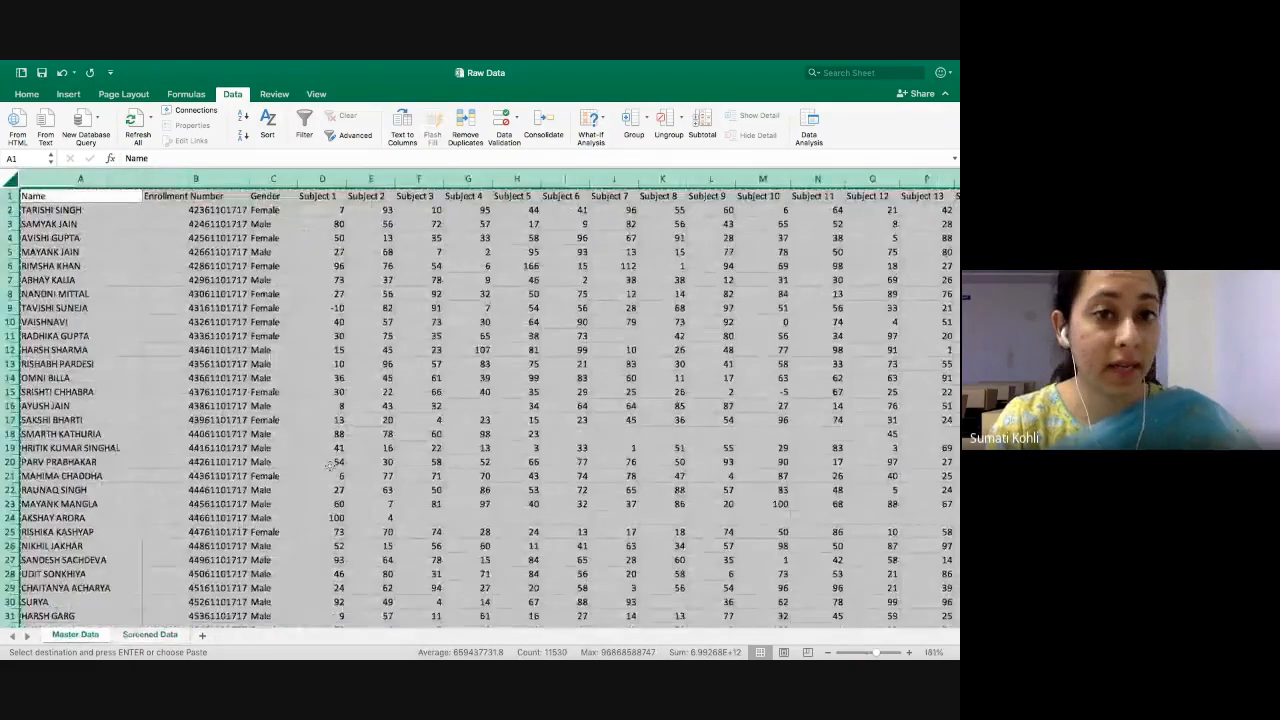
left_click(198, 266)
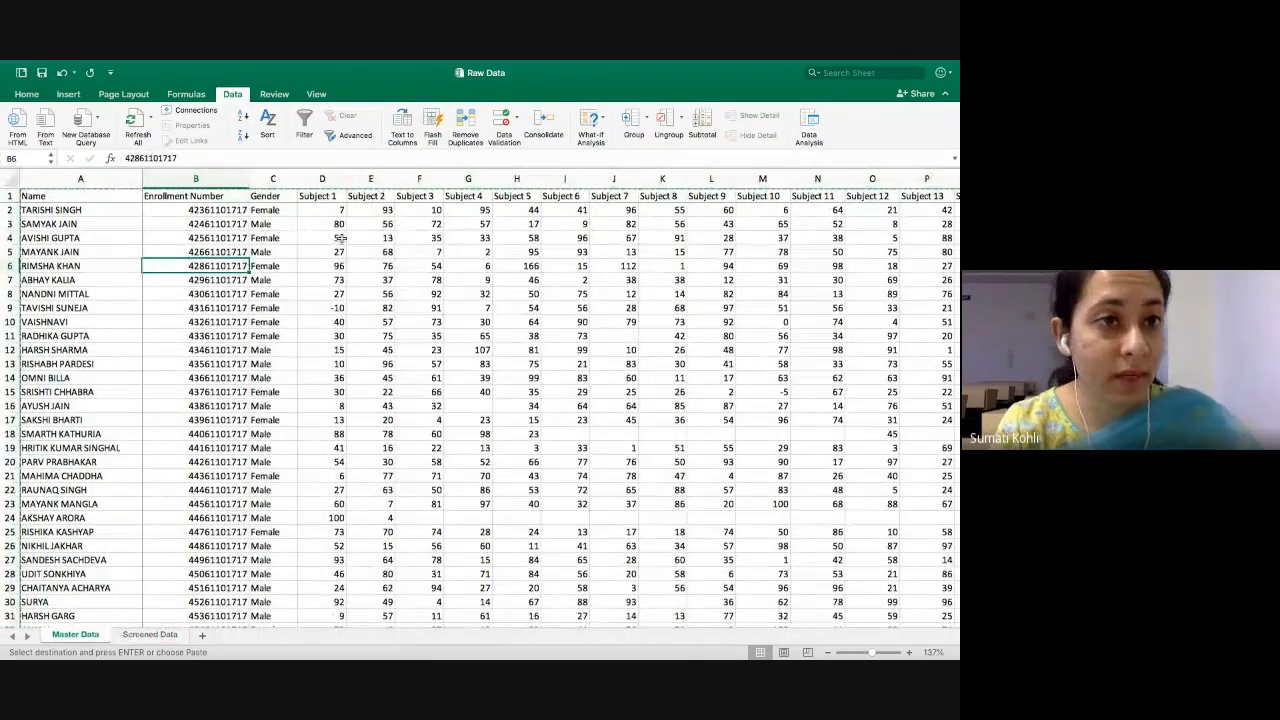
left_click(148, 635)
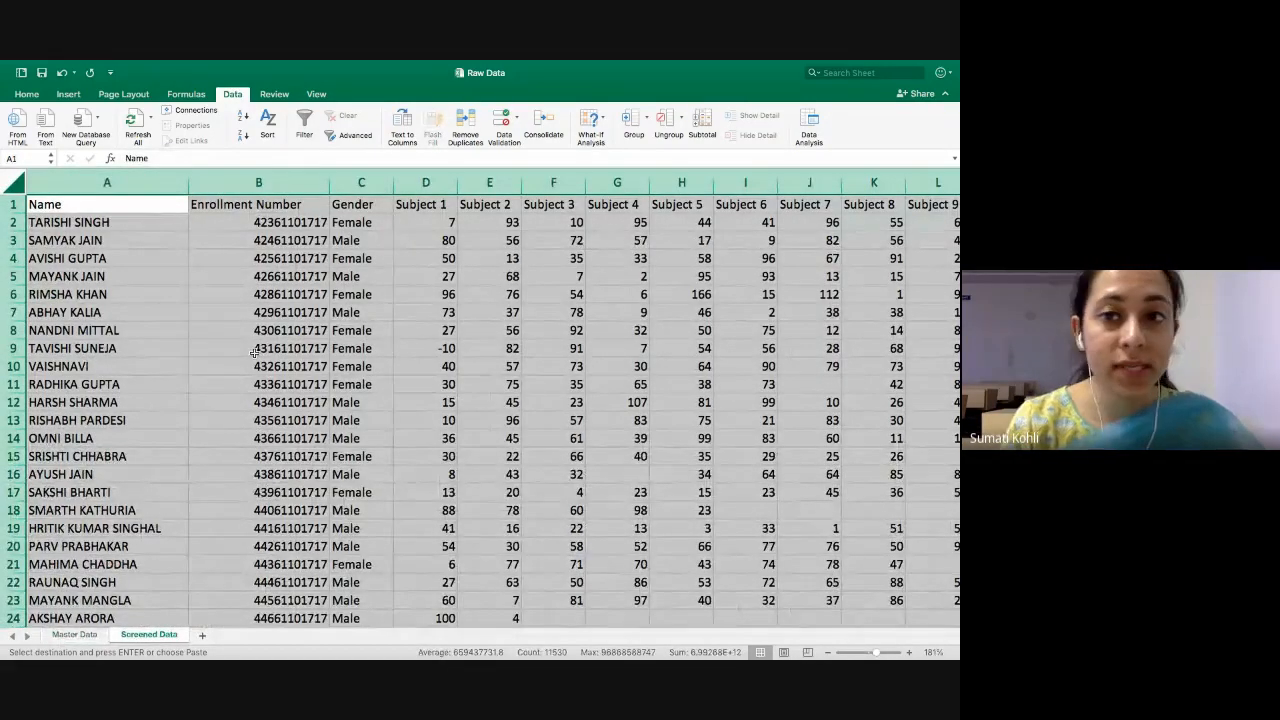
left_click(89, 633)
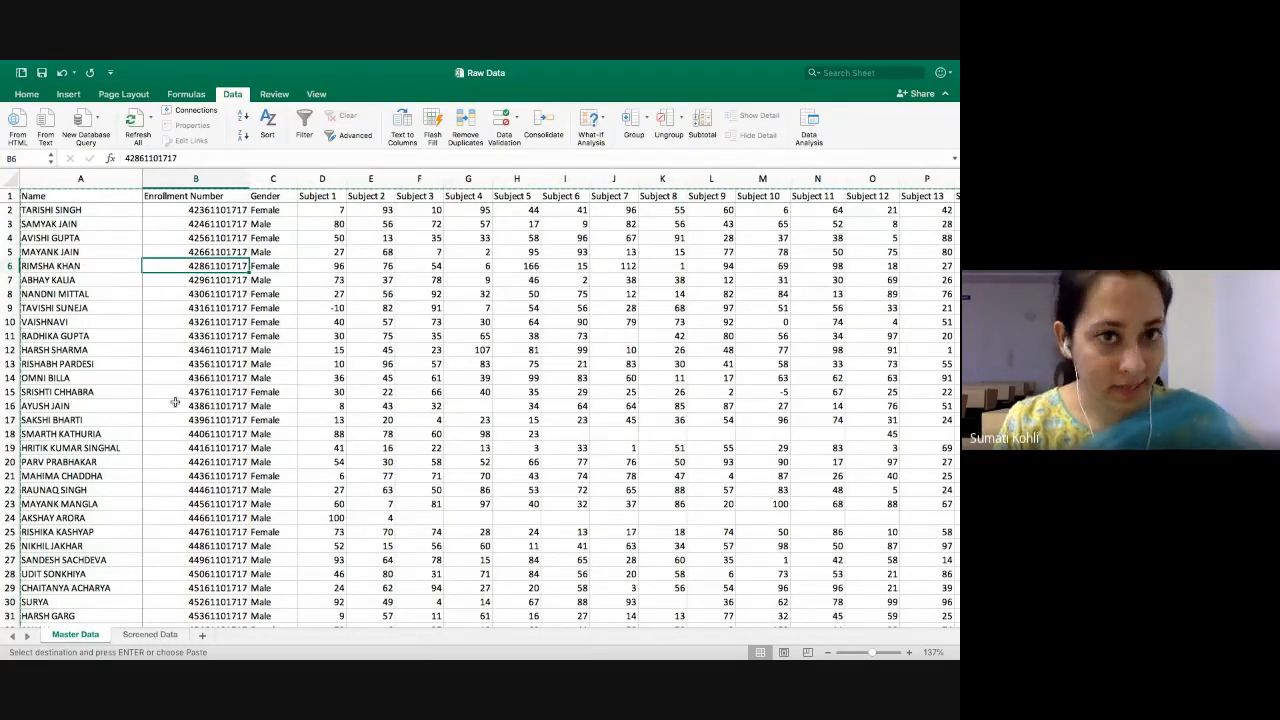
- Freeze the panes at cell B2 in Screened Data so the header row and Name column stay fixed
left_click(150, 635)
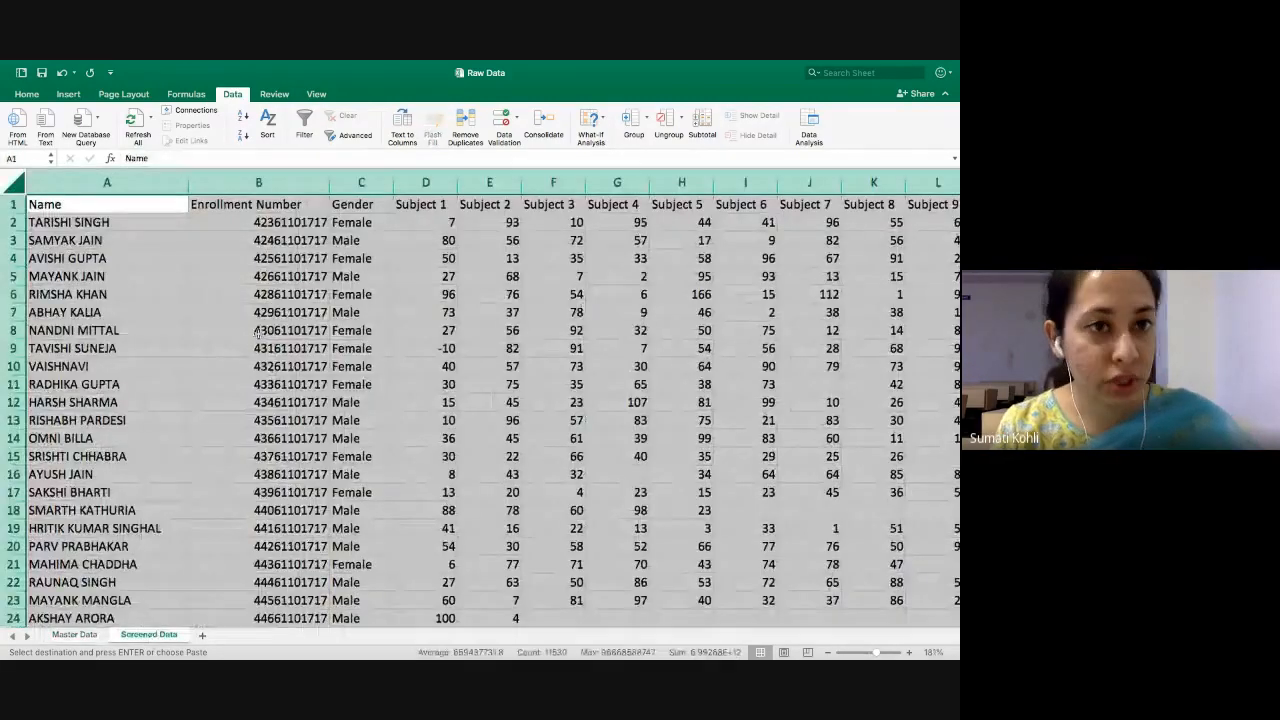
left_click(241, 278)
left_click(210, 222)
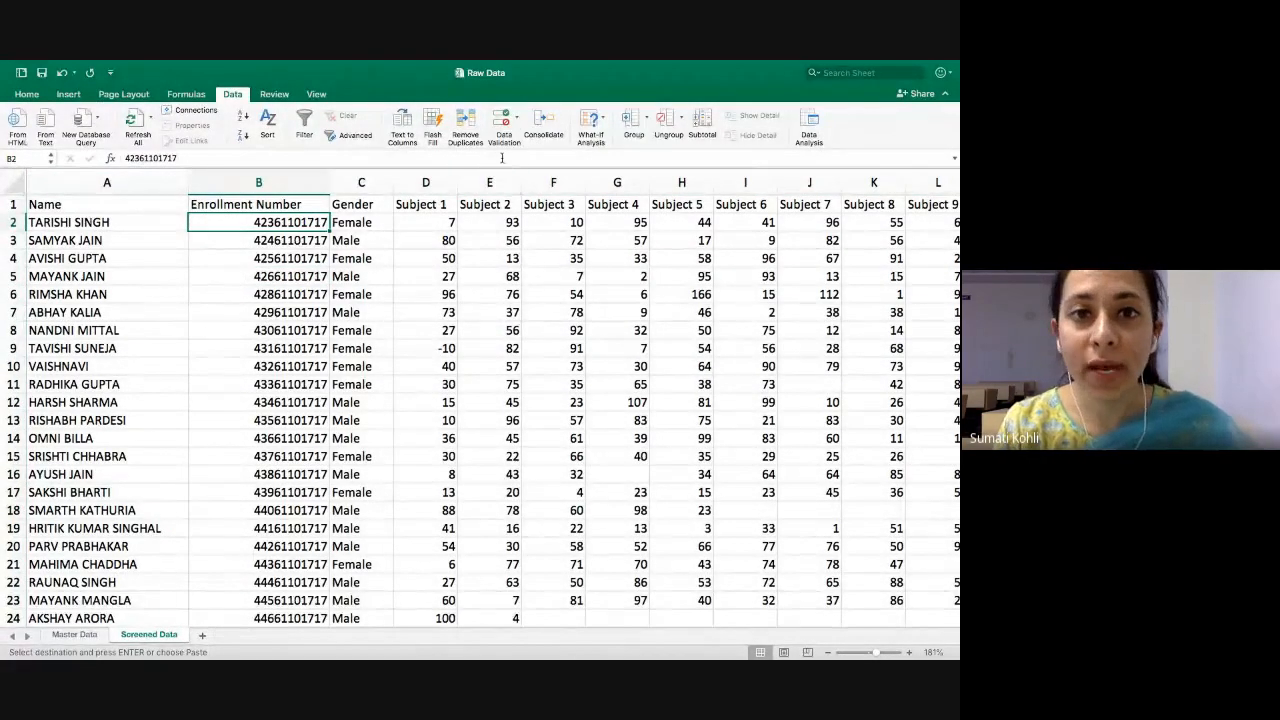
left_click(318, 94)
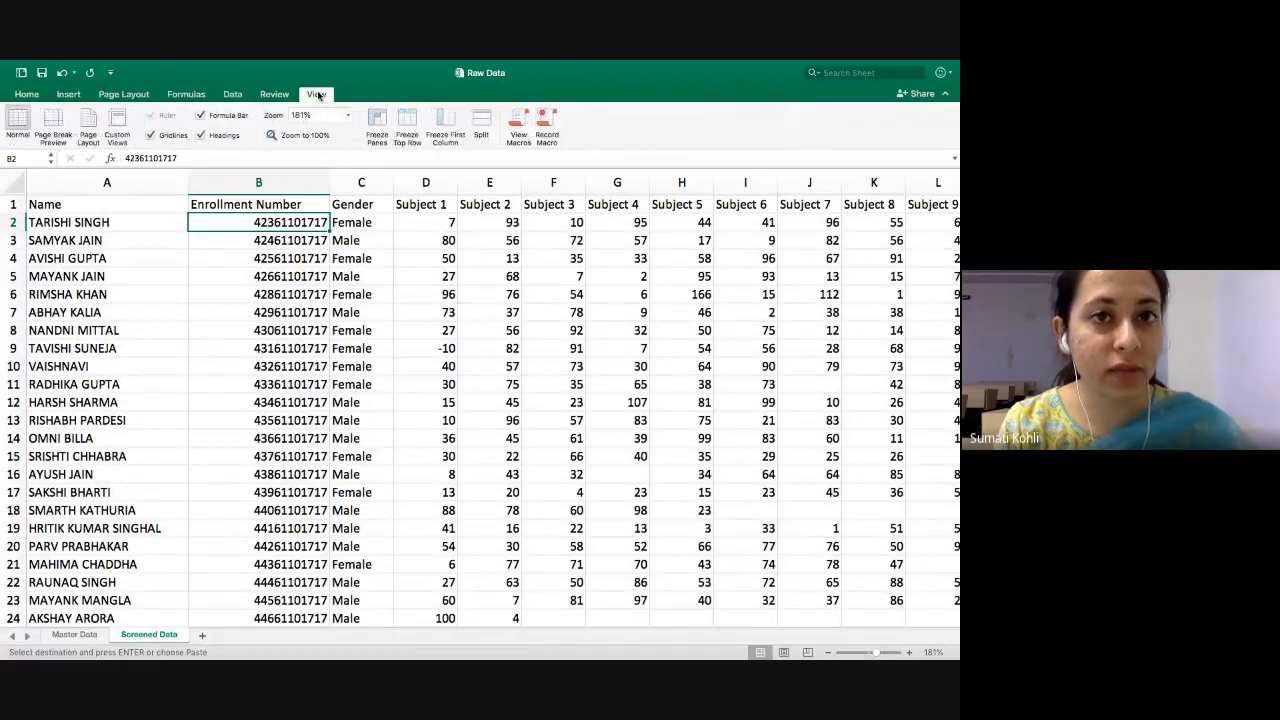
left_click(377, 125)
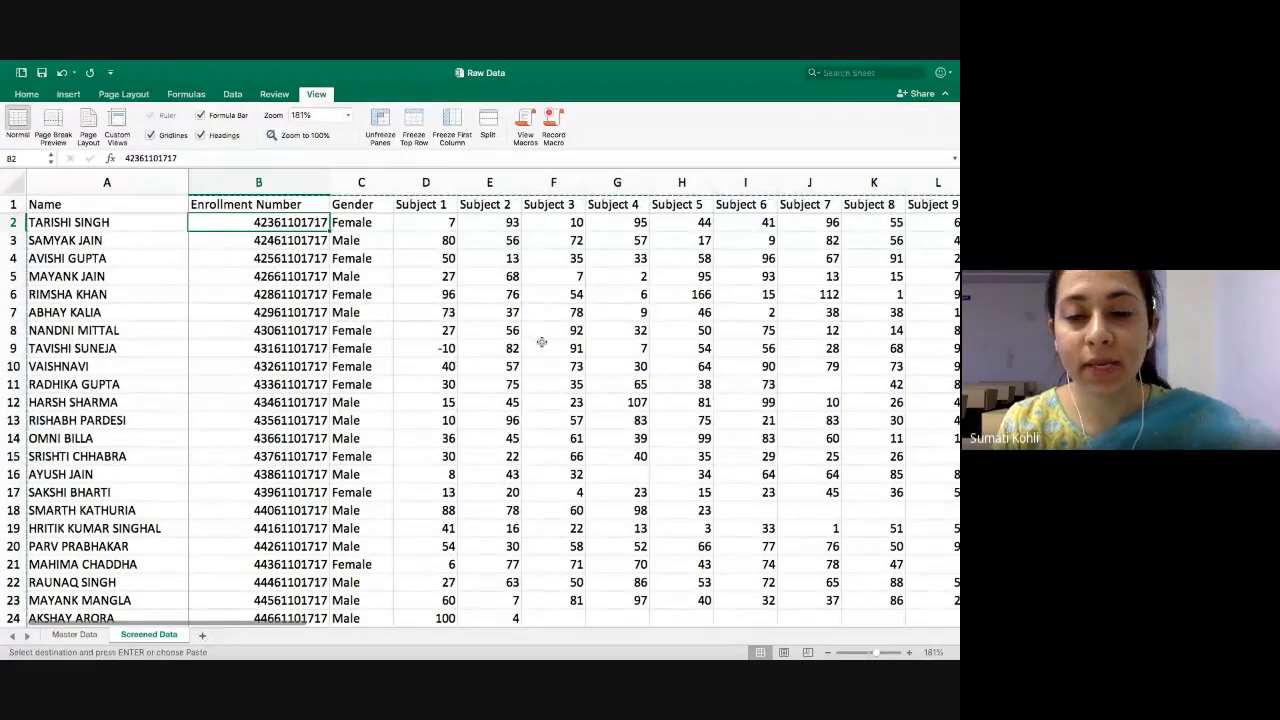
key("XF86AudioRaiseVolume")
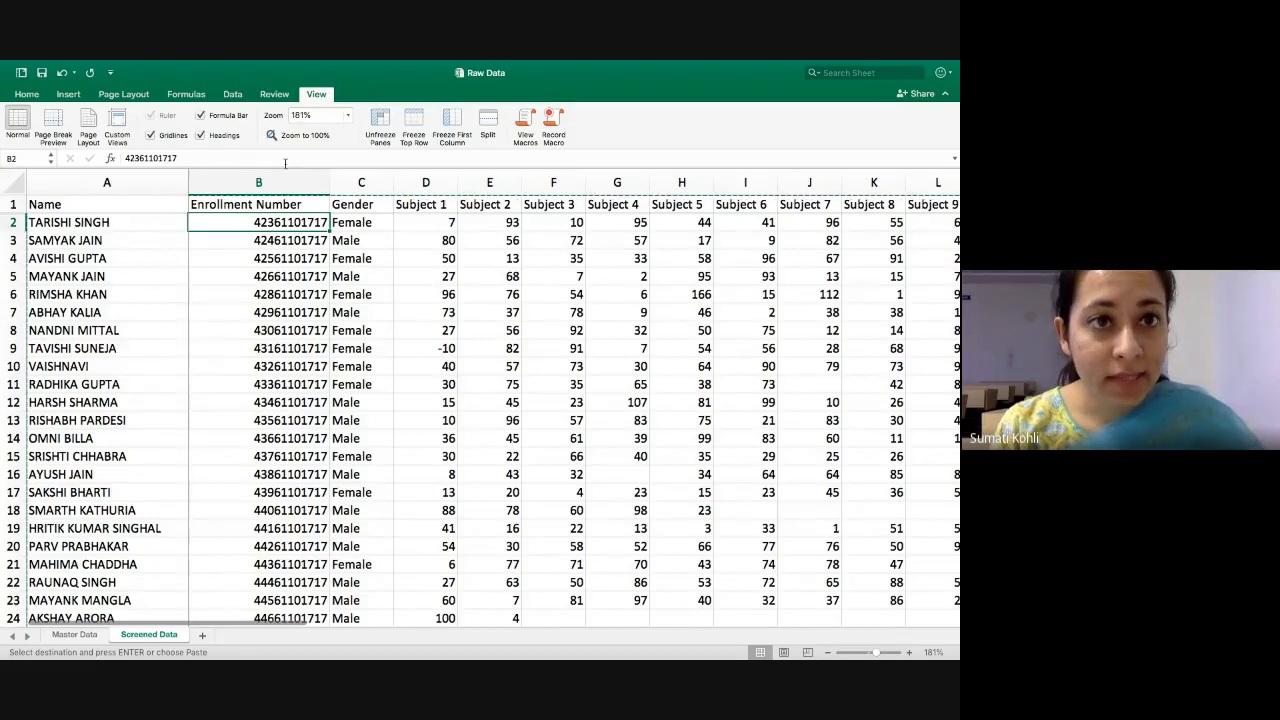
- Open the Data Analysis tools and start the Descriptive Statistics analysis on the Screened Data sheet
left_click(232, 95)
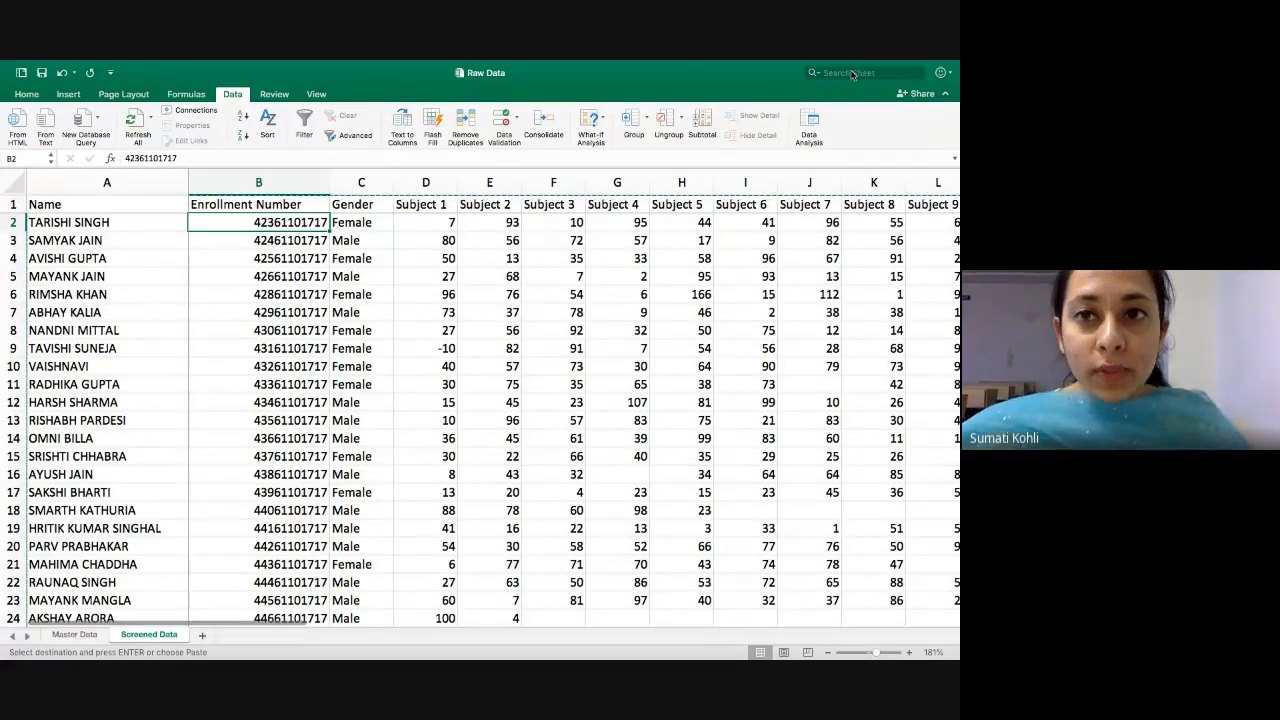
left_click(812, 124)
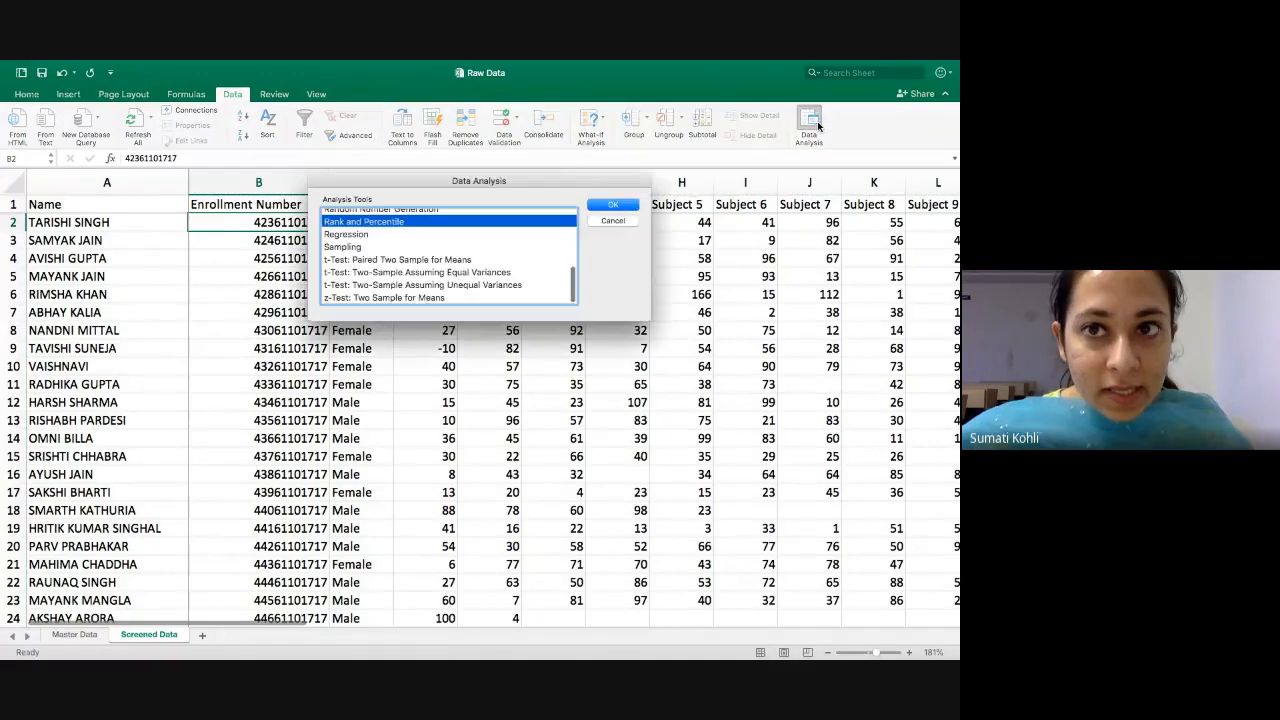
scroll(443, 241, "up", 2)
scroll(443, 241, "up", 5)
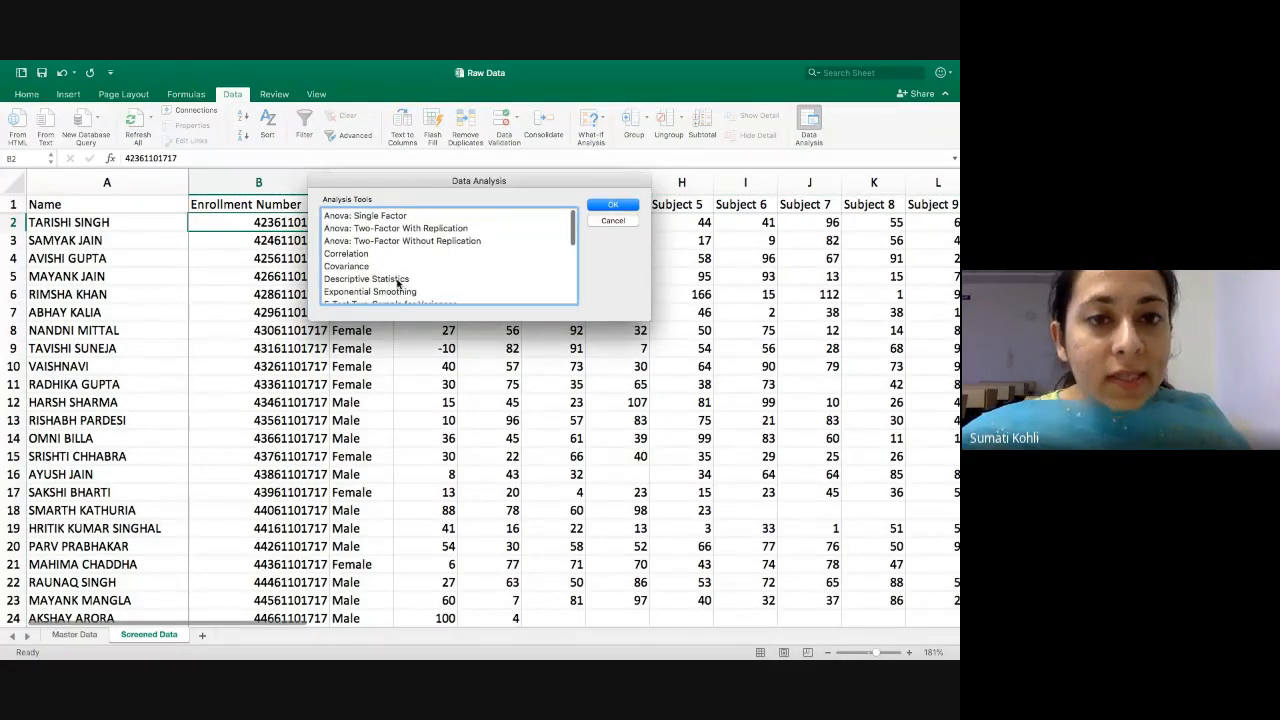
left_click(398, 283)
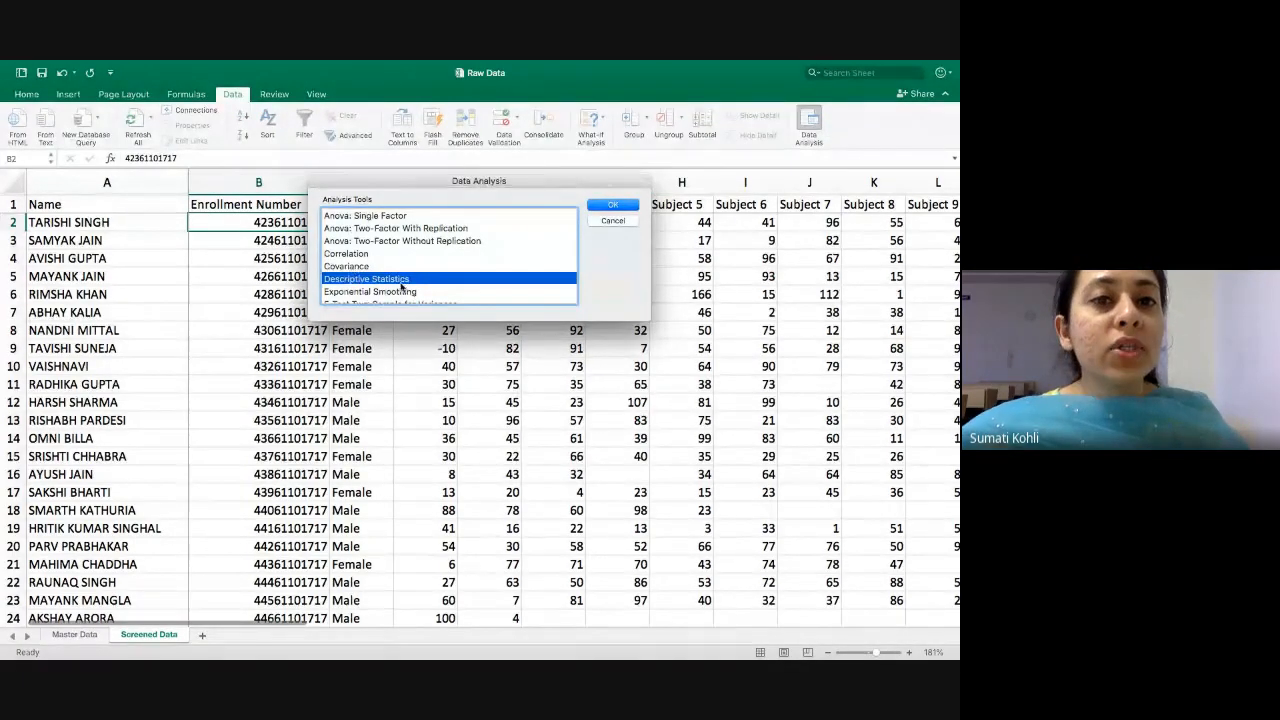
scroll(405, 283, "down", 5)
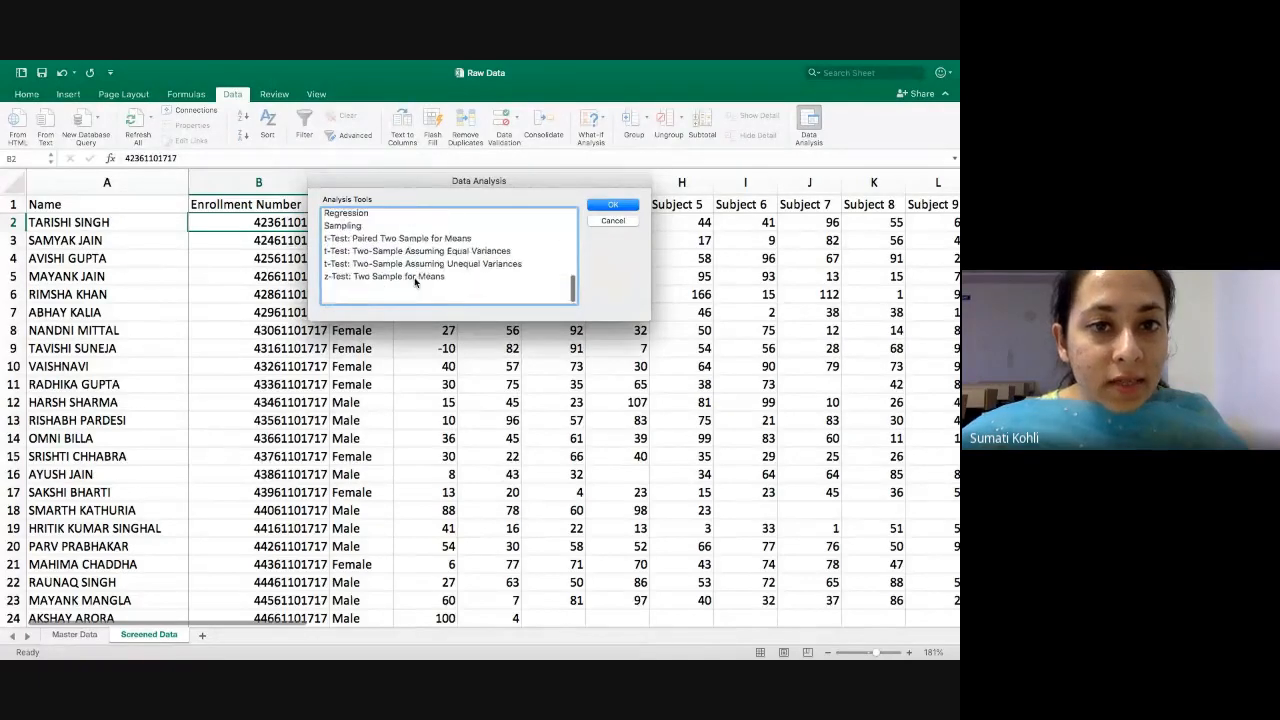
scroll(412, 275, "up", 6)
scroll(395, 260, "down", 2)
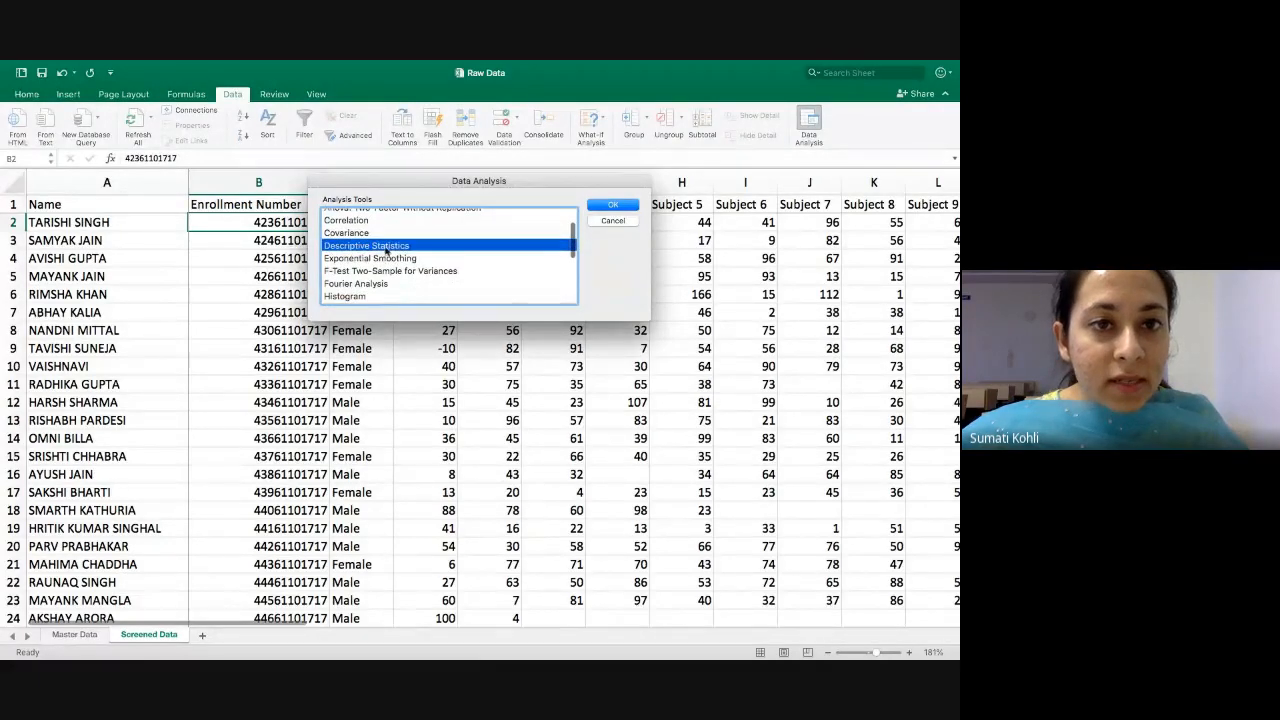
scroll(395, 262, "up", 2)
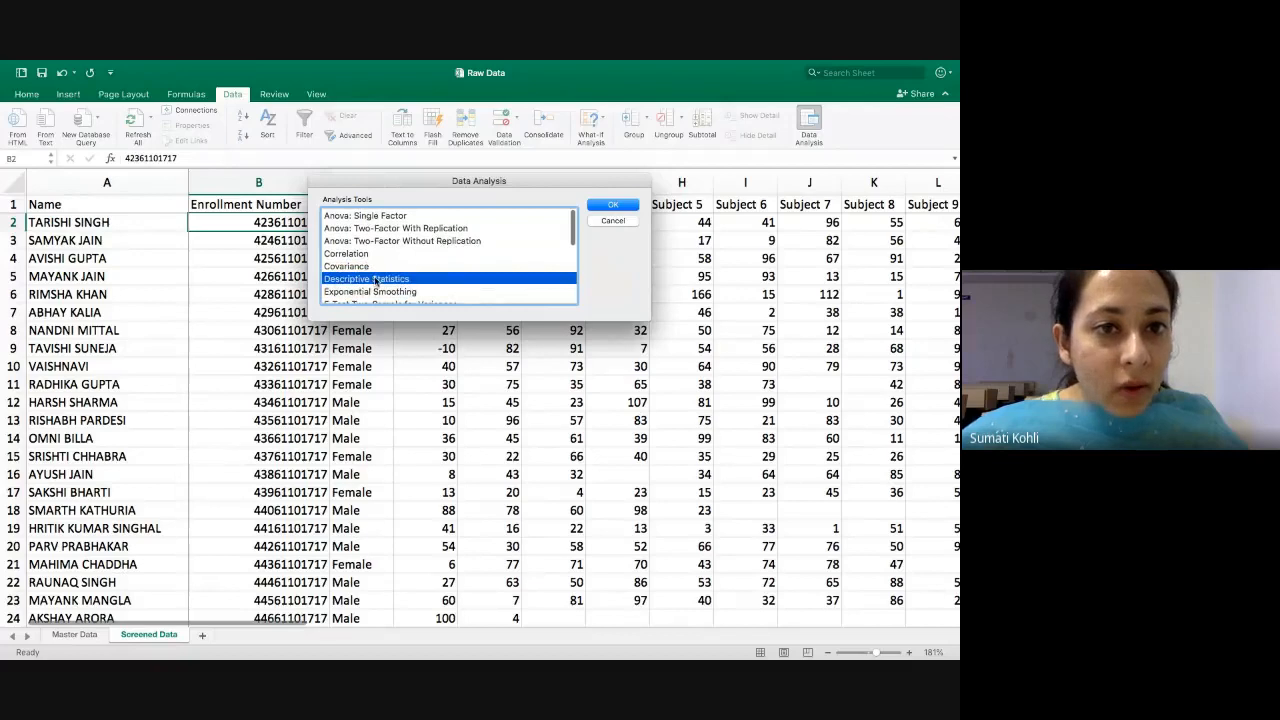
left_click(600, 208)
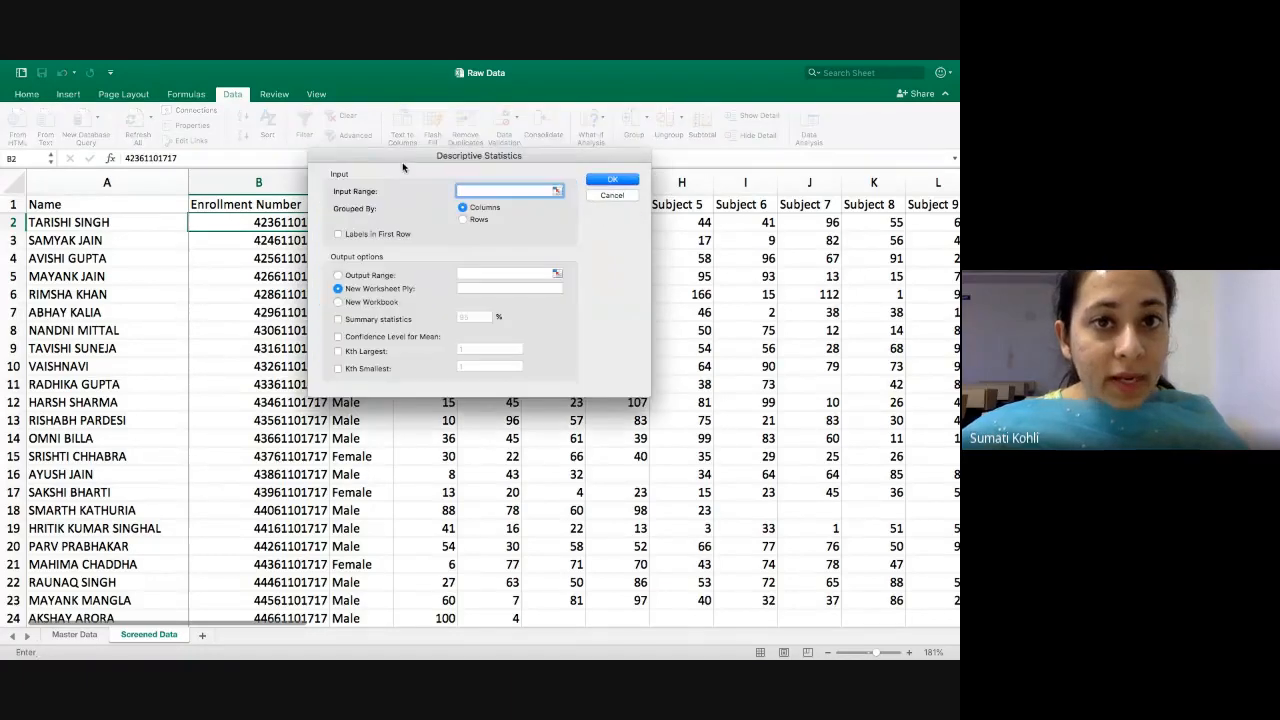
- Set the Descriptive Statistics input range to $D$1:$Z$451, covering all subject columns with their headers
left_click_drag(394, 161, 88, 220)
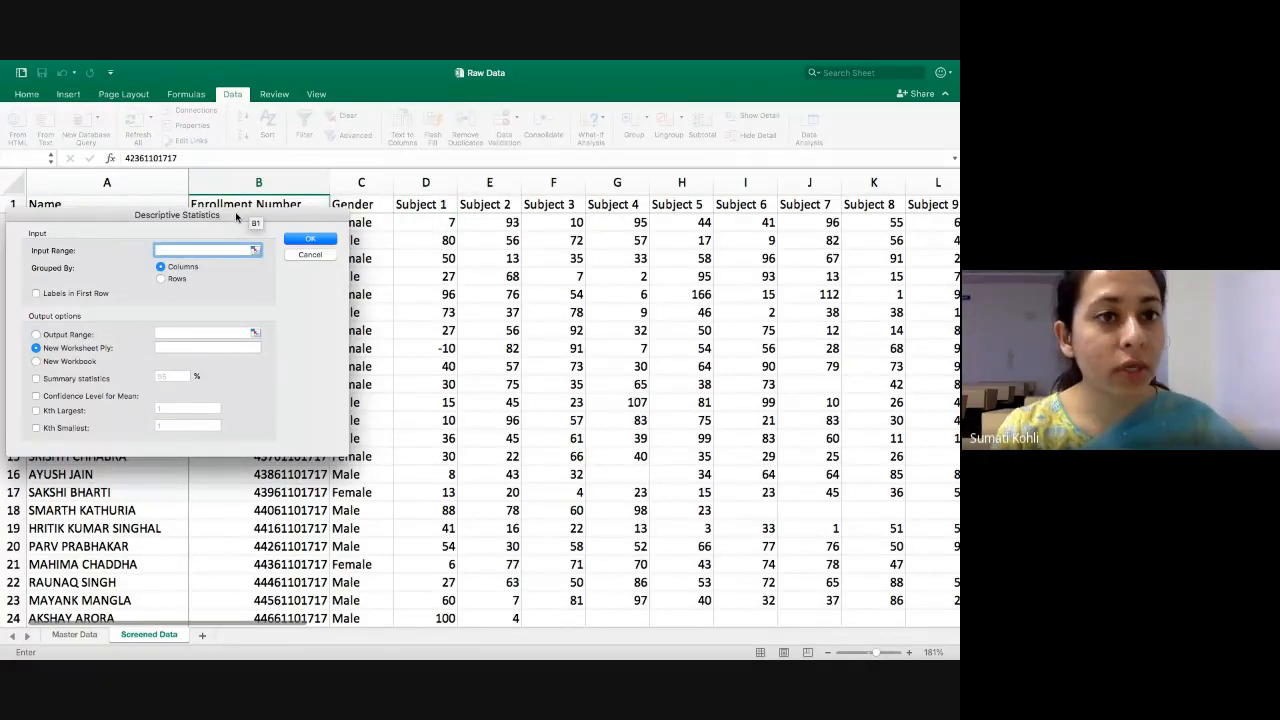
left_click_drag(238, 215, 238, 284)
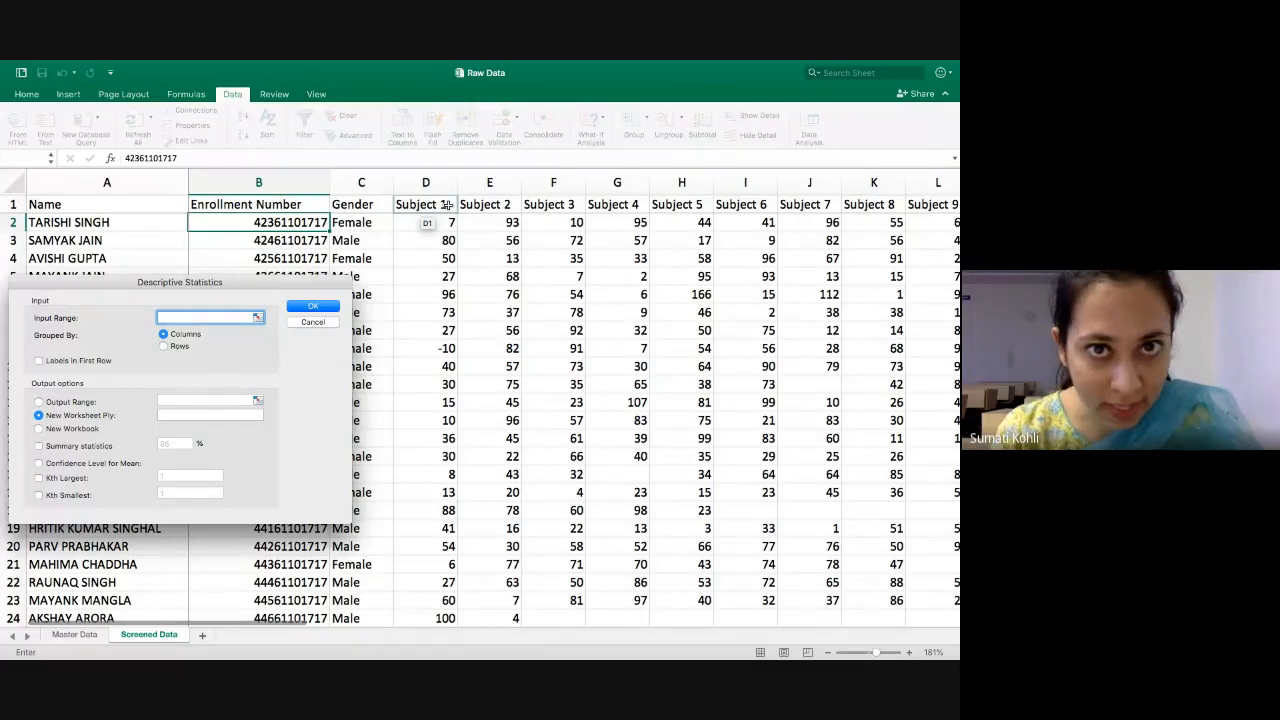
left_click_drag(447, 204, 806, 546)
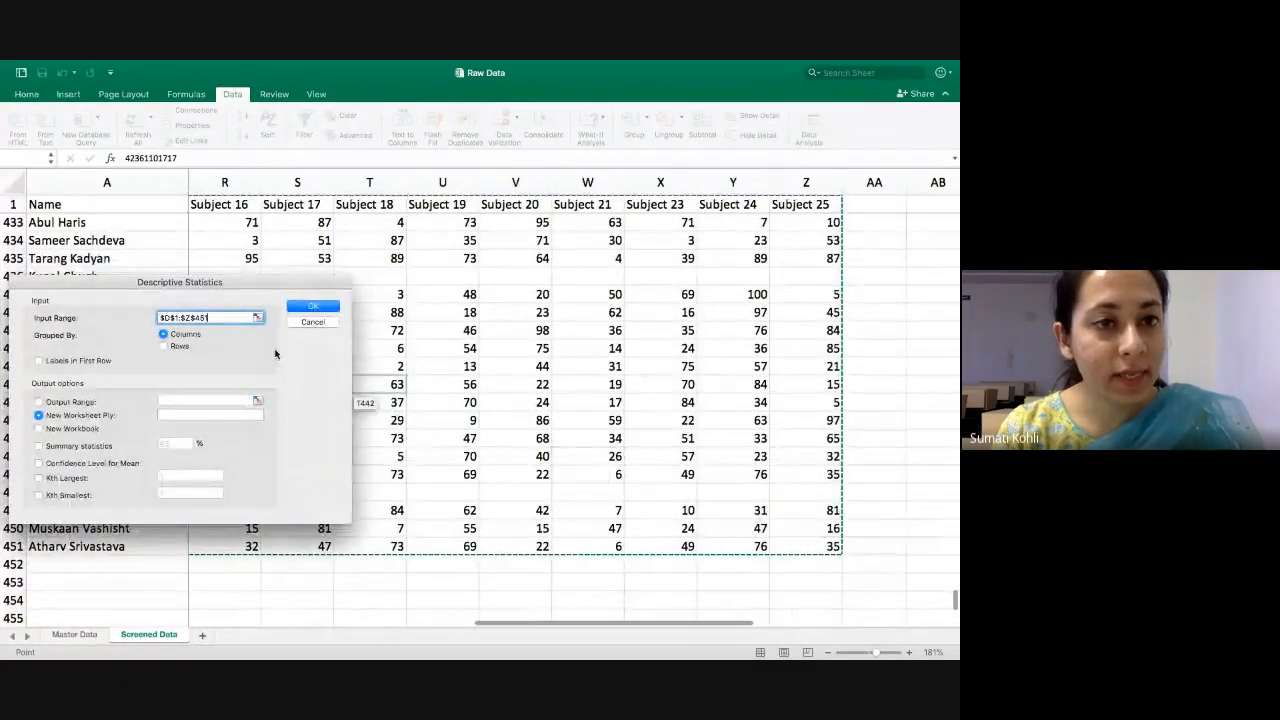
- Enable Labels in First Row and Summary statistics for the Descriptive Statistics analysis
left_click_drag(228, 287, 348, 263)
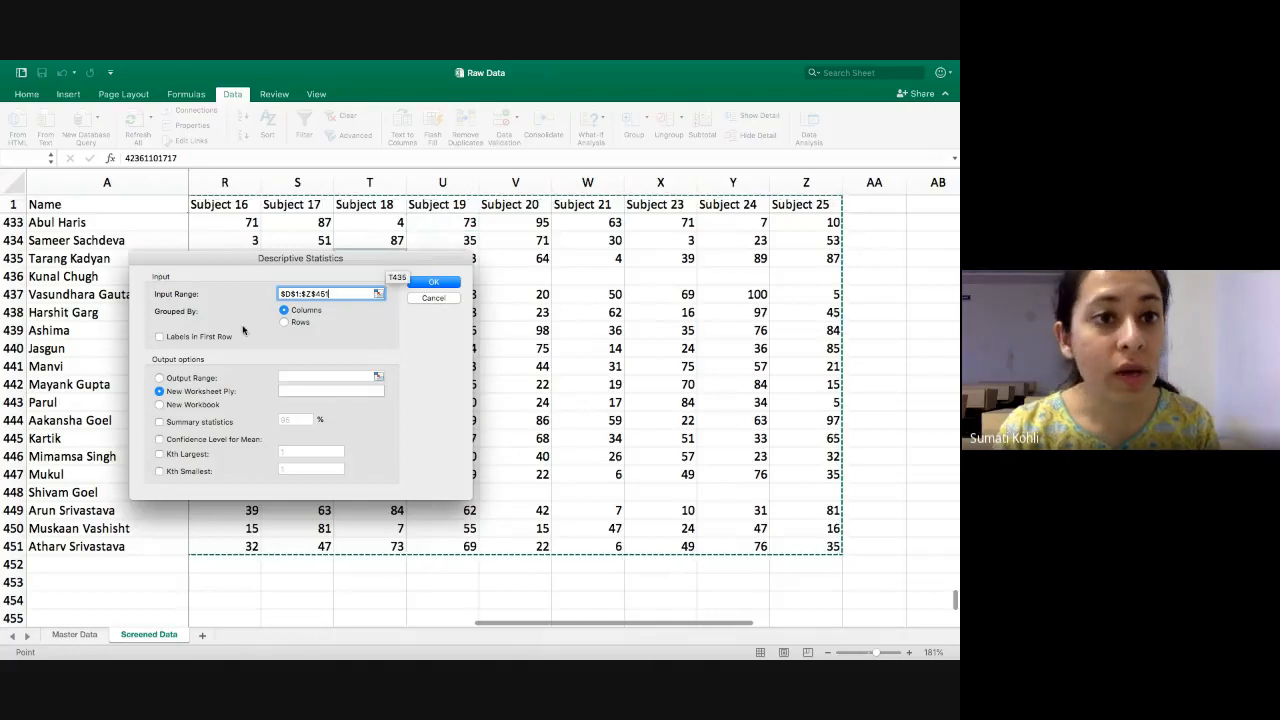
left_click(172, 340)
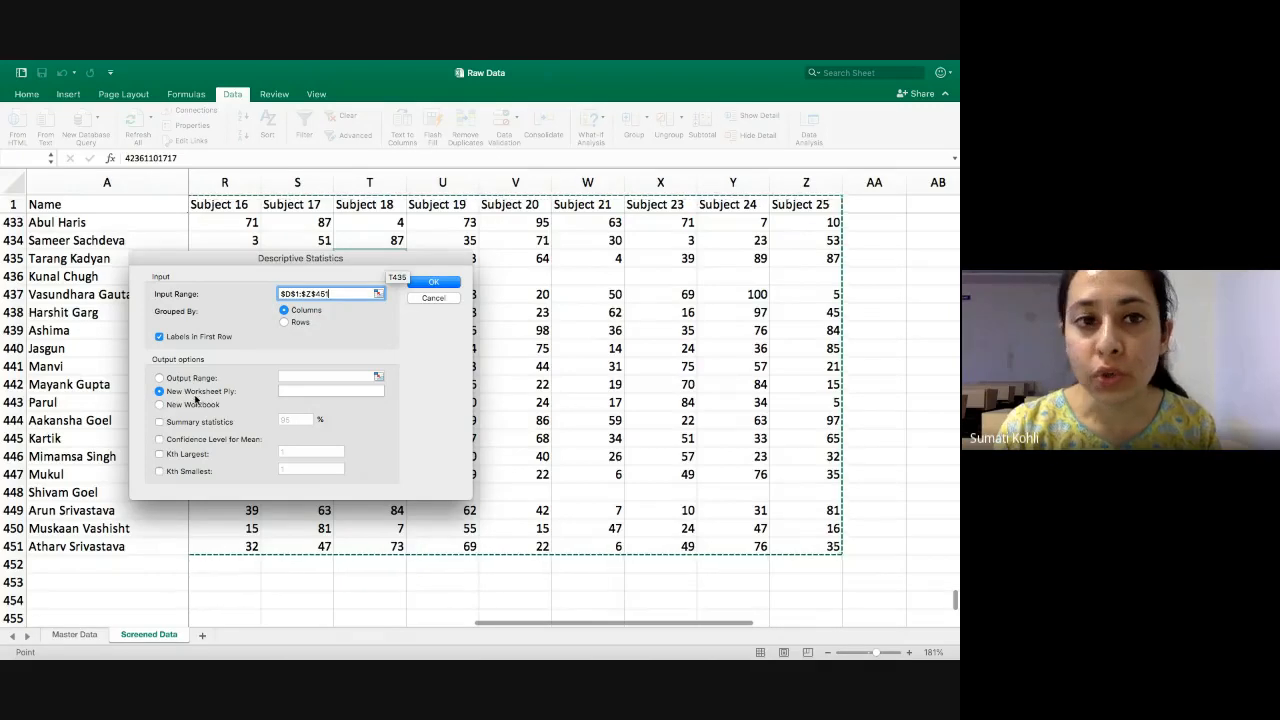
left_click(160, 422)
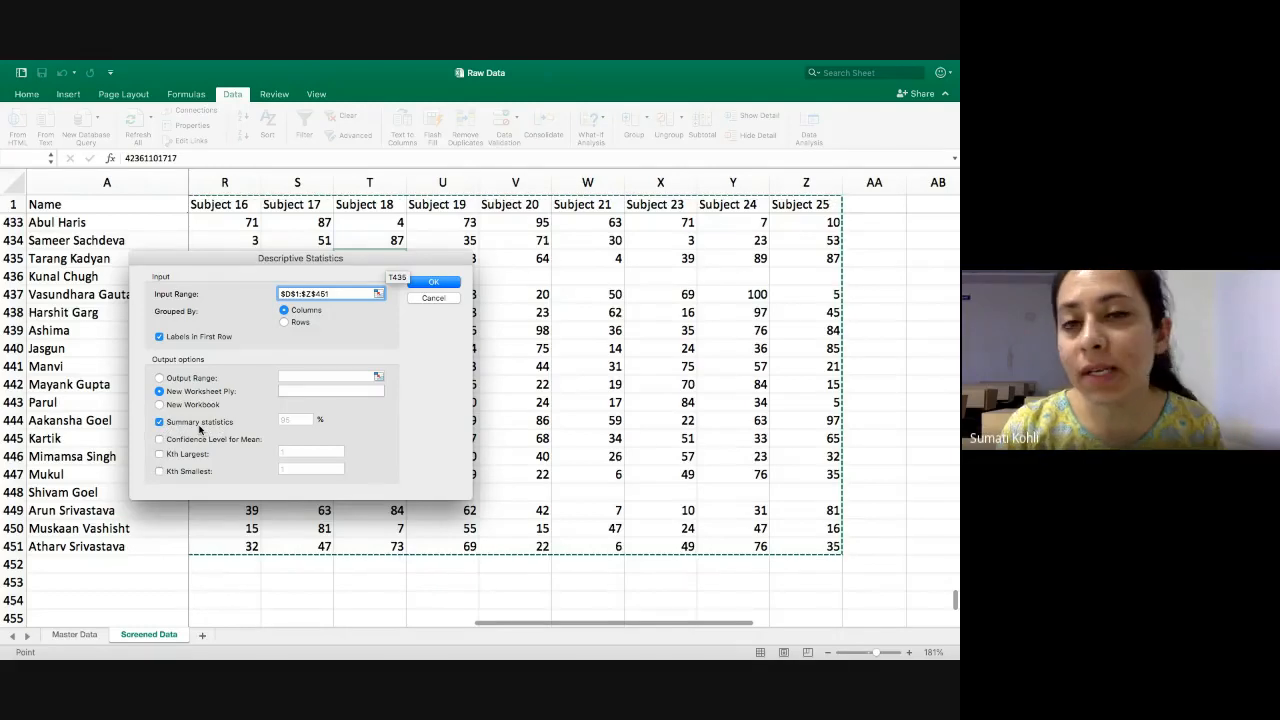
- Run the Descriptive Statistics analysis with its output placed on a new worksheet
left_click(419, 285)
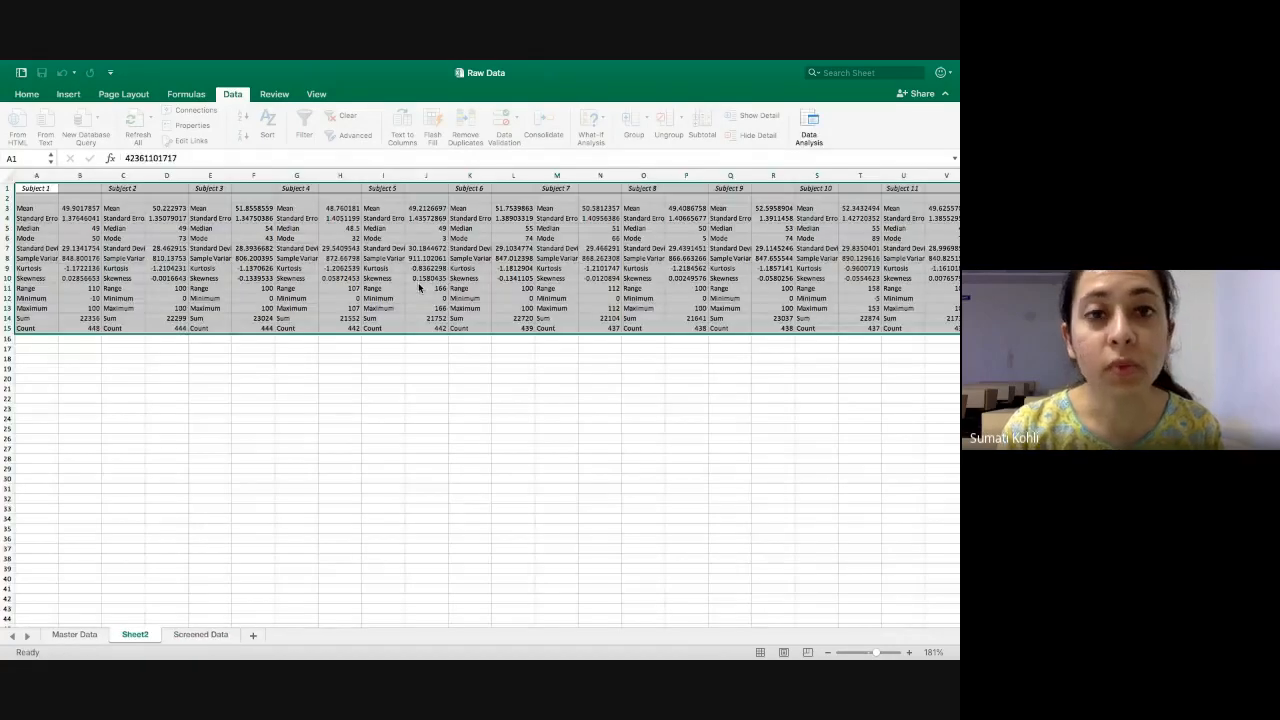
scroll(102, 314, "up", 3)
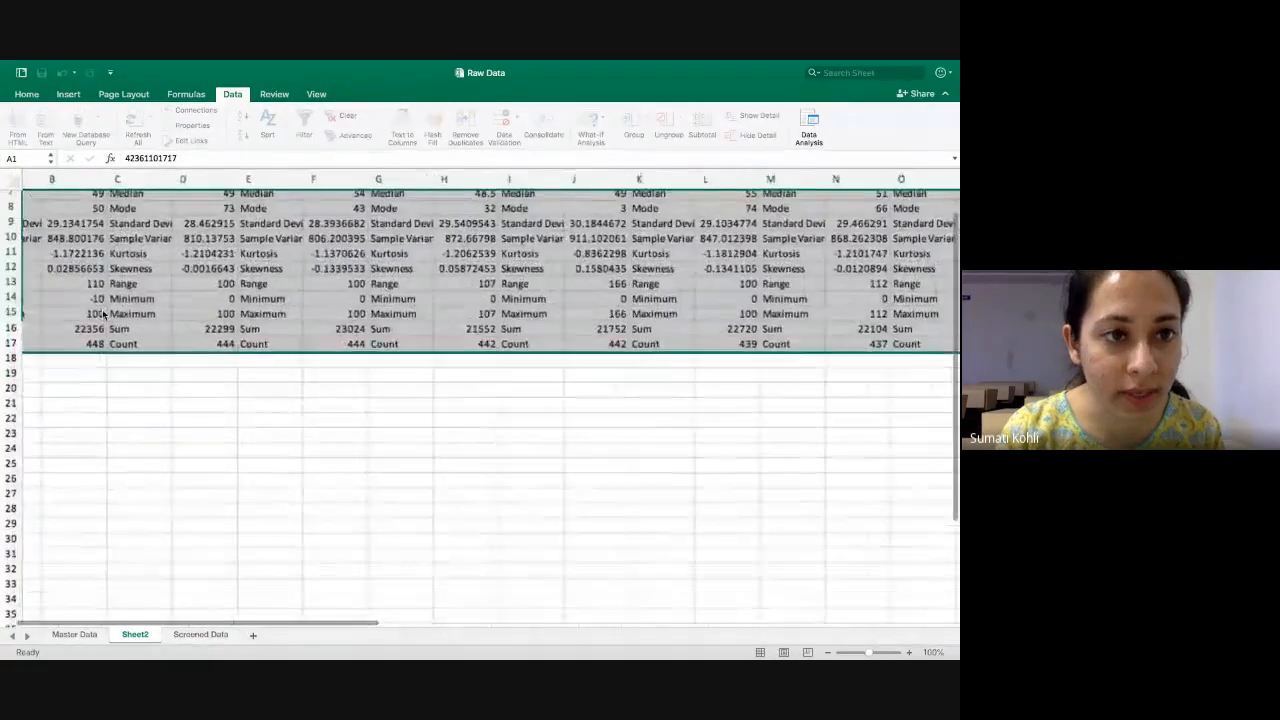
scroll(102, 314, "up", 6)
scroll(160, 340, "left", 2)
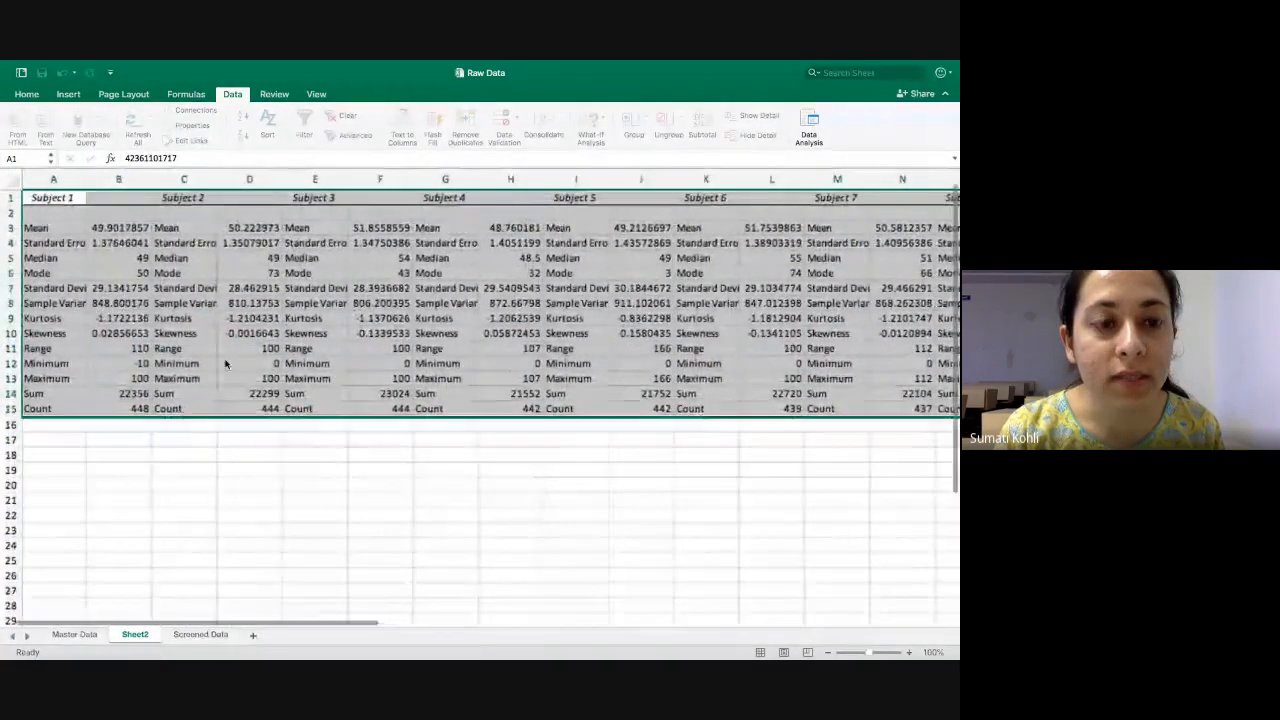
left_click(186, 379)
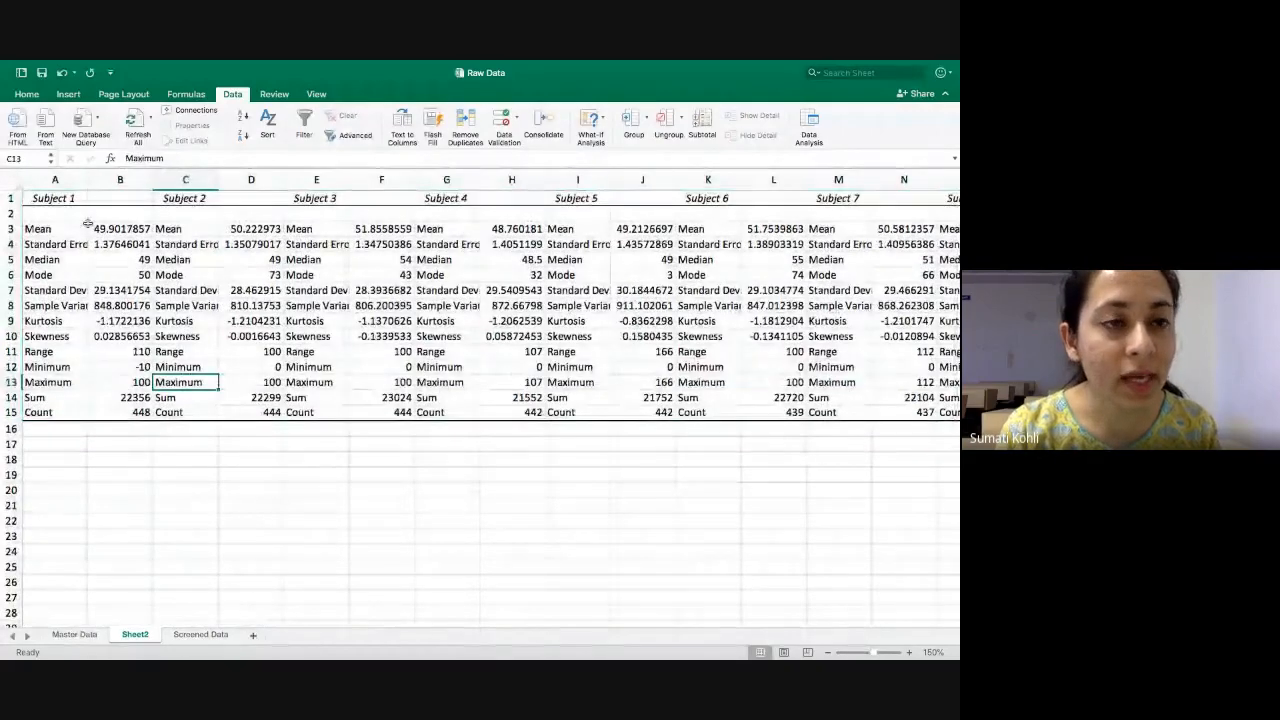
- Look over the statistics for all subjects and widen column A so its statistic labels are easier to read
scroll(231, 211, "right", 6)
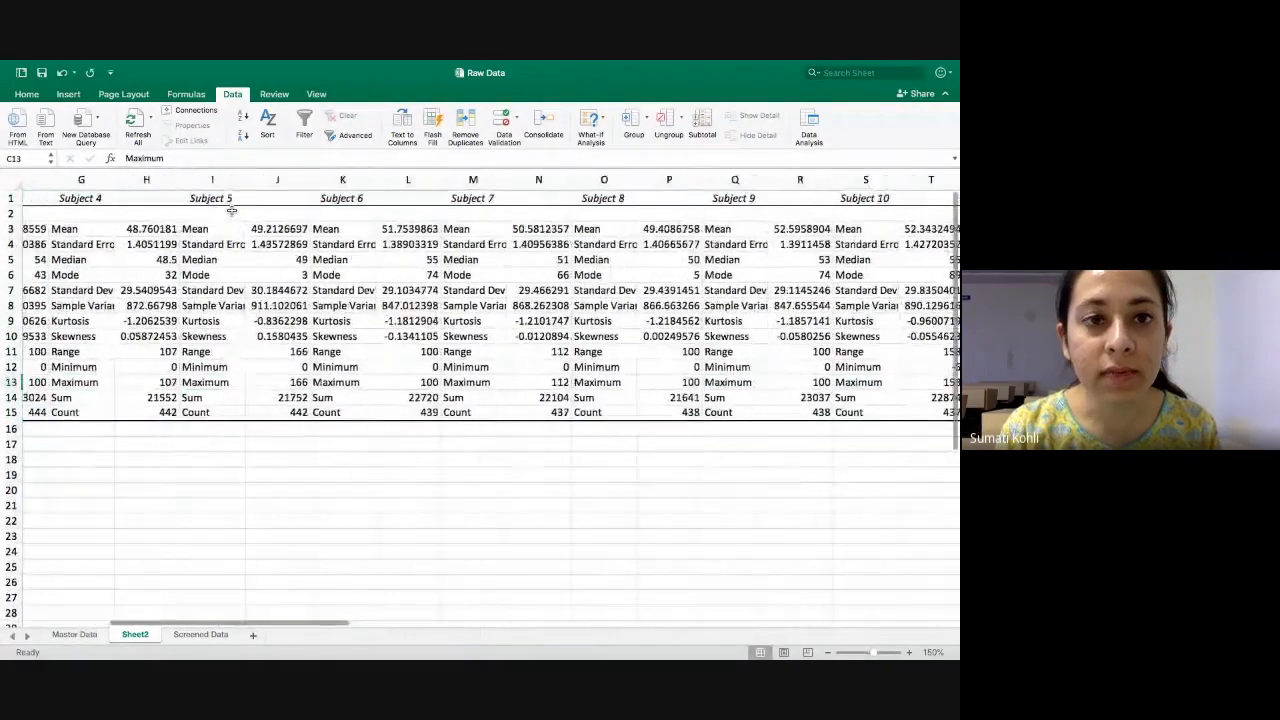
scroll(231, 211, "right", 15)
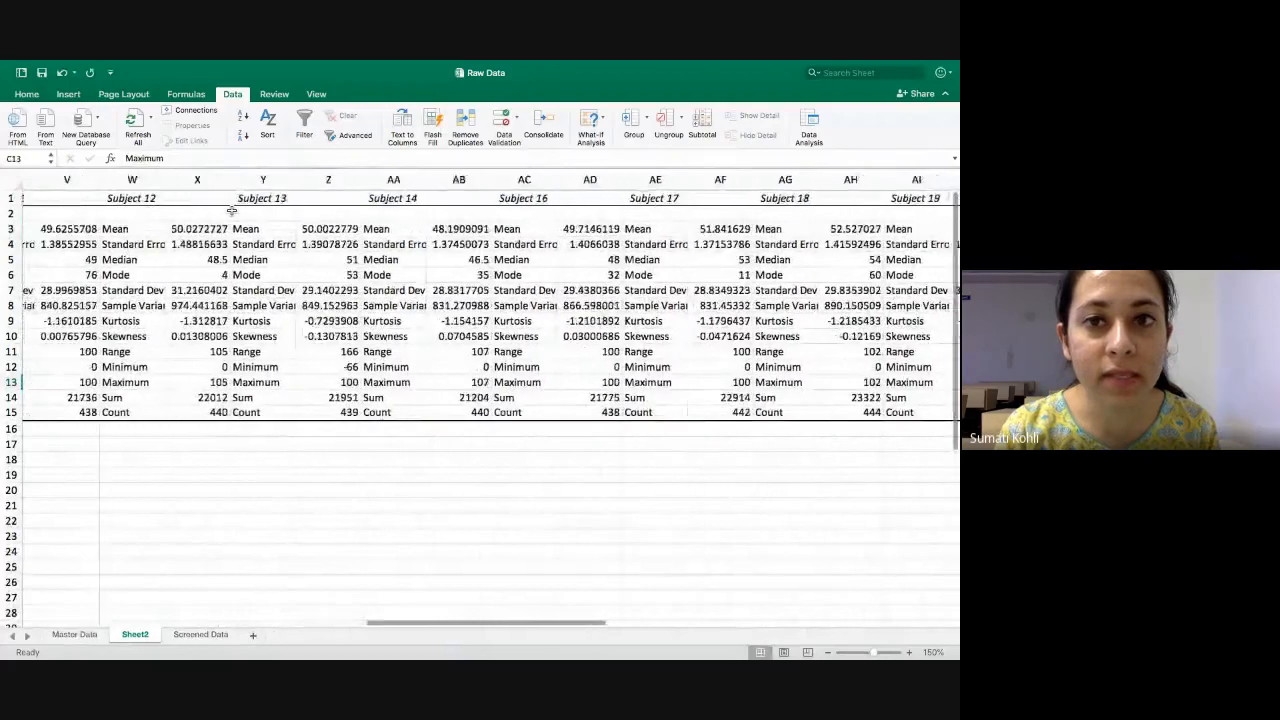
scroll(231, 211, "right", 12)
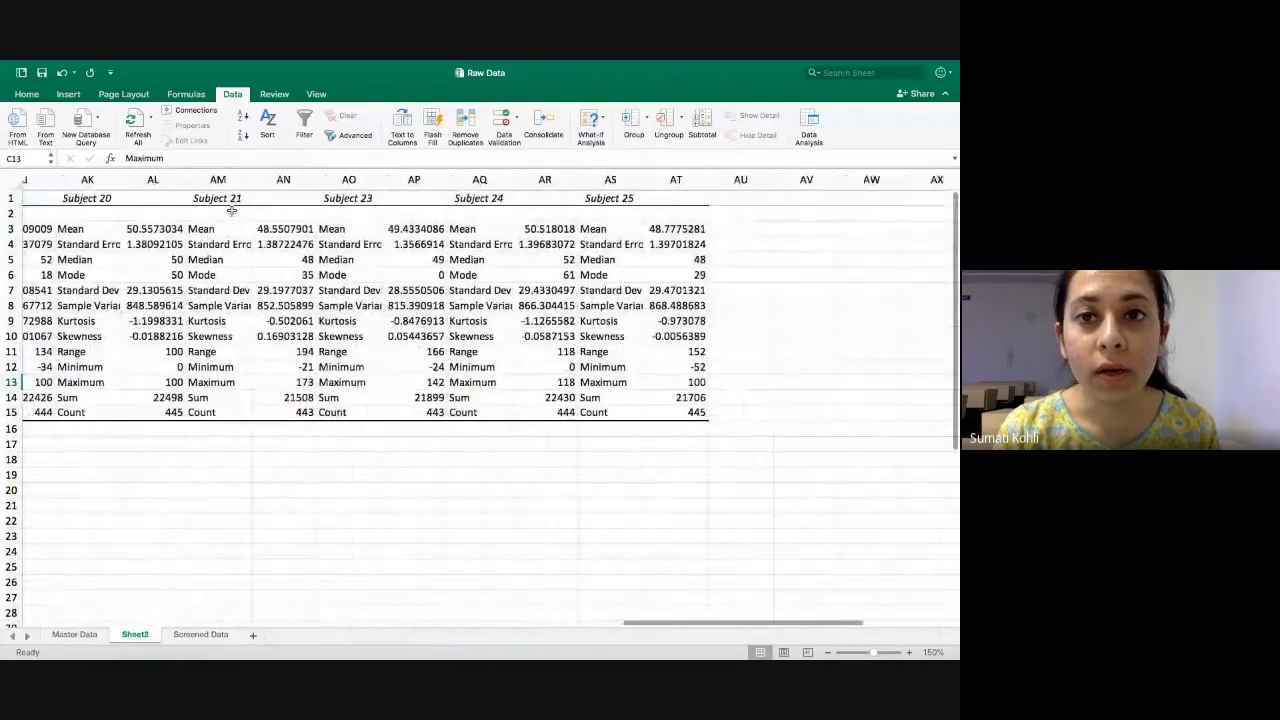
scroll(231, 211, "left", 20)
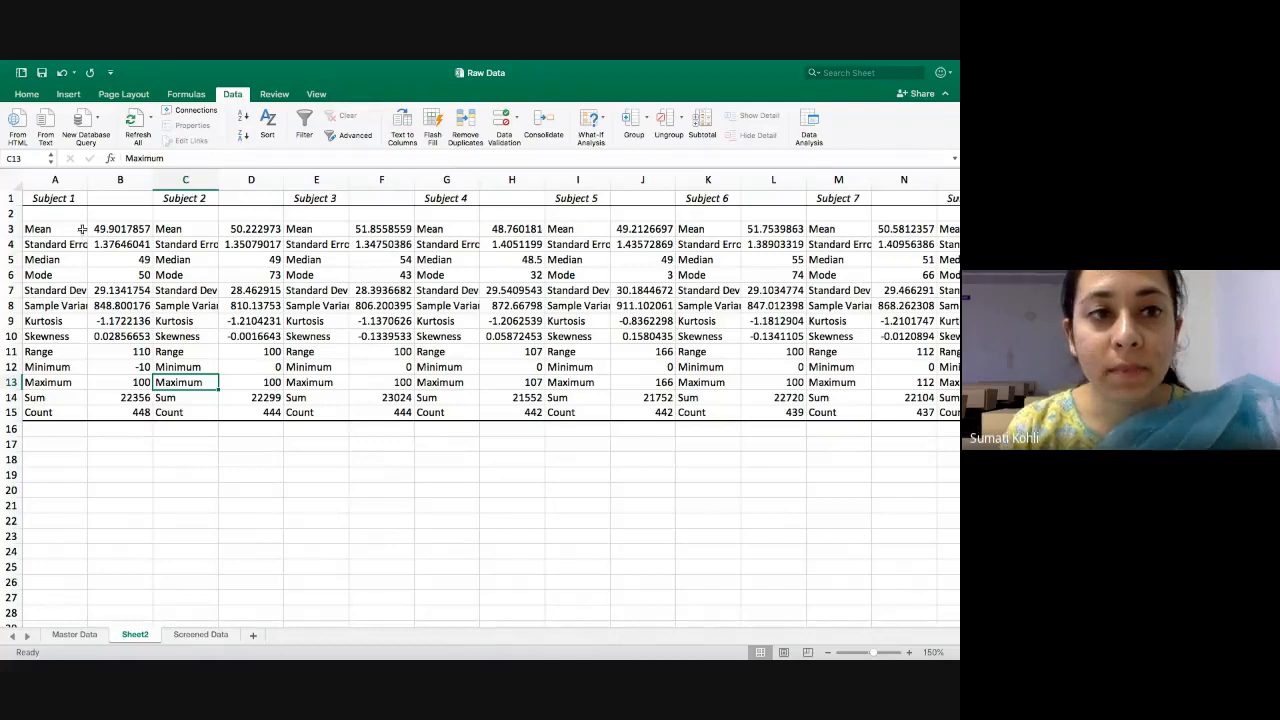
left_click_drag(87, 188, 107, 188)
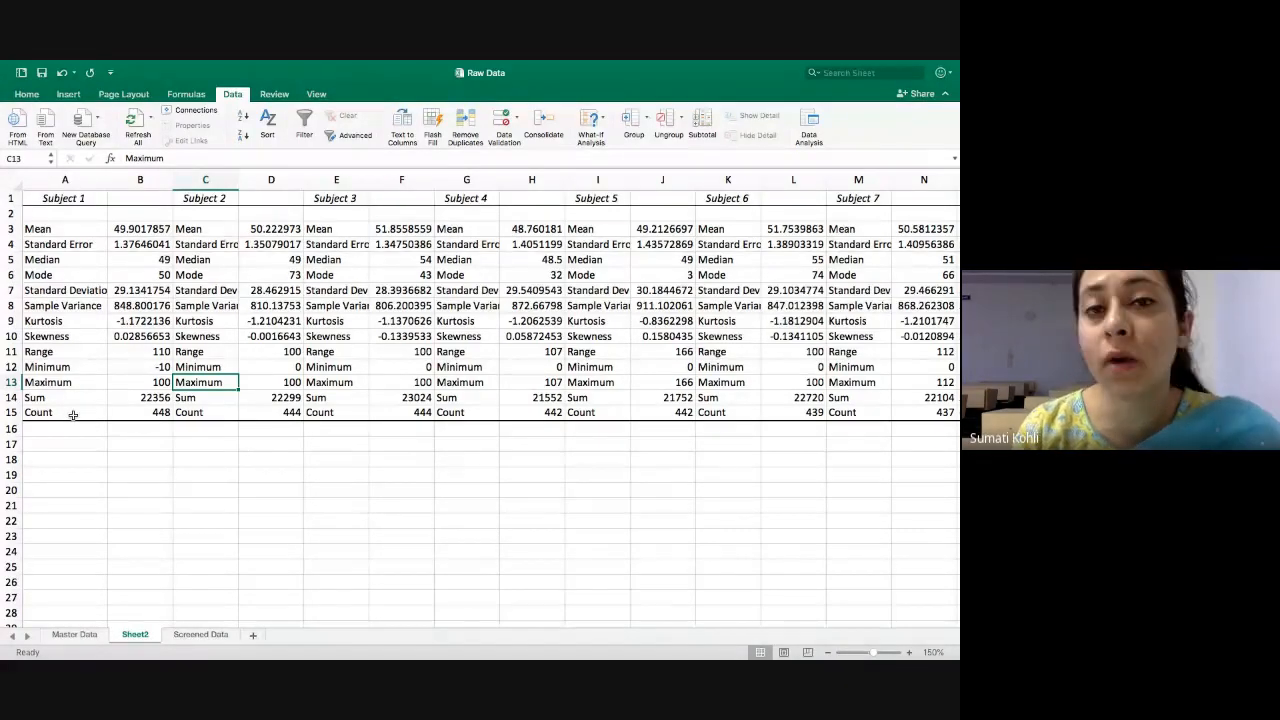
- Review the statistics across every subject, from Subject 1 through Subject 25
left_click(92, 304)
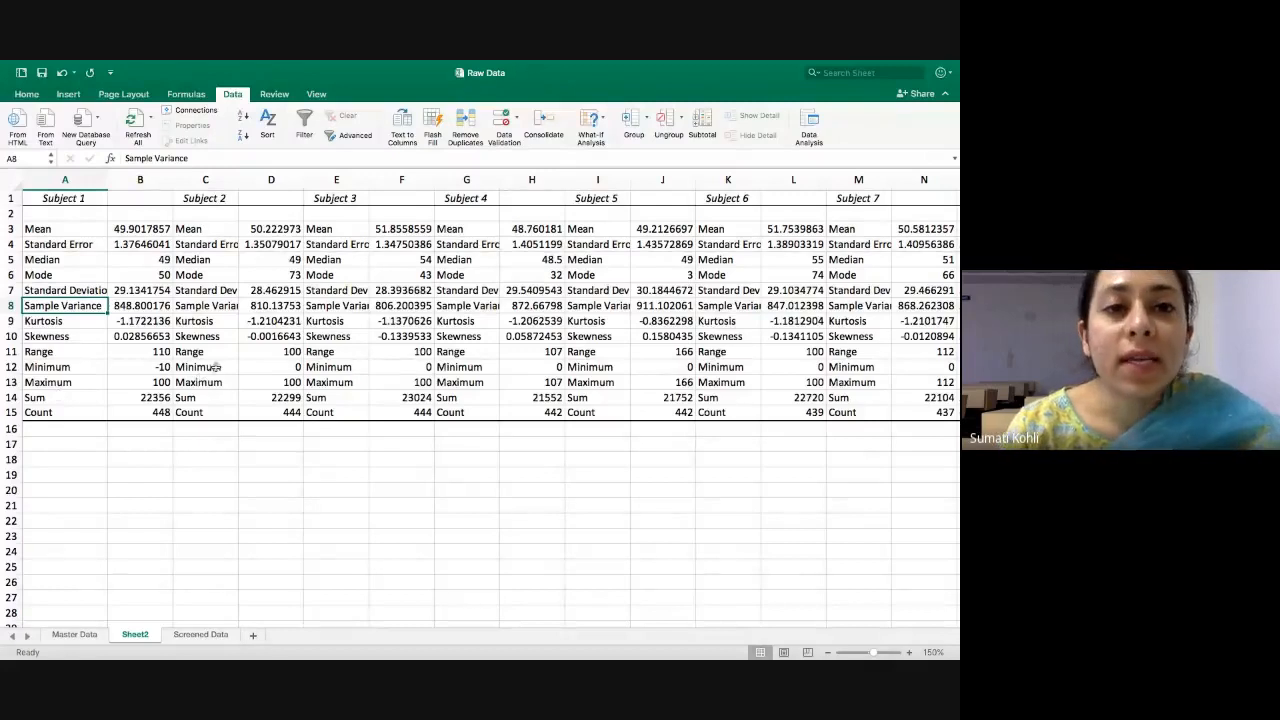
scroll(215, 367, "right", 10)
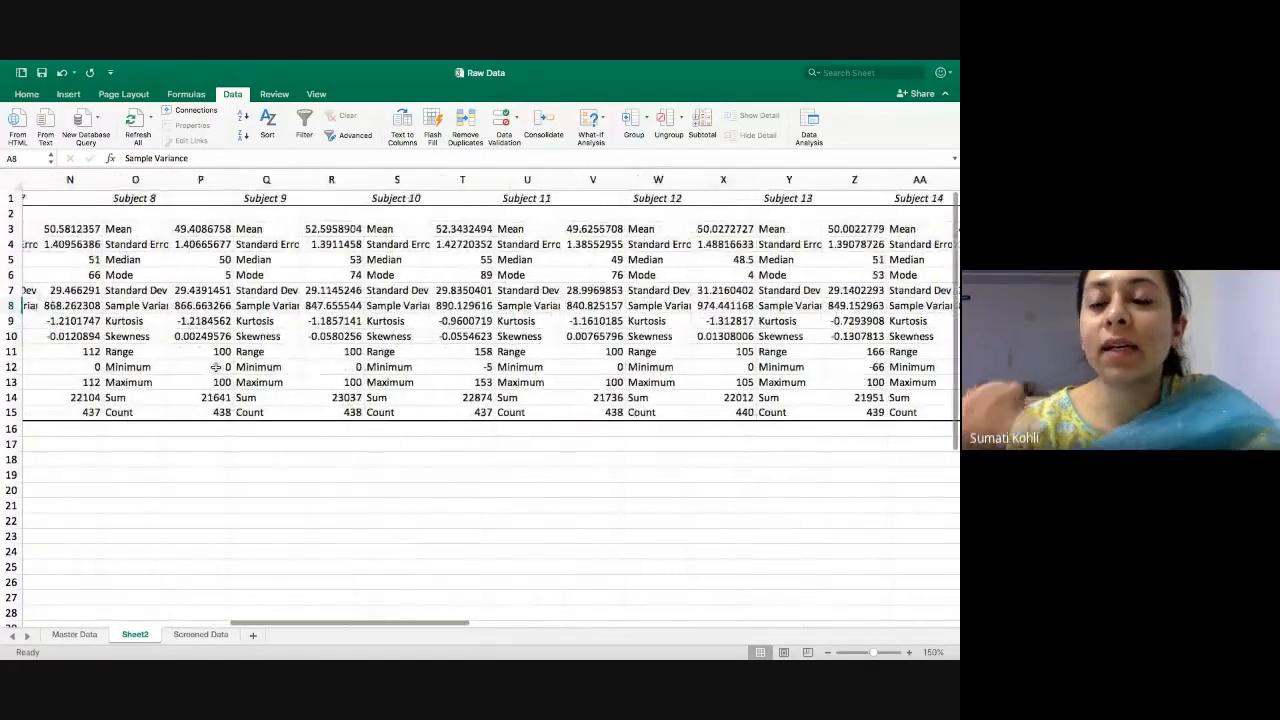
scroll(215, 367, "right", 10)
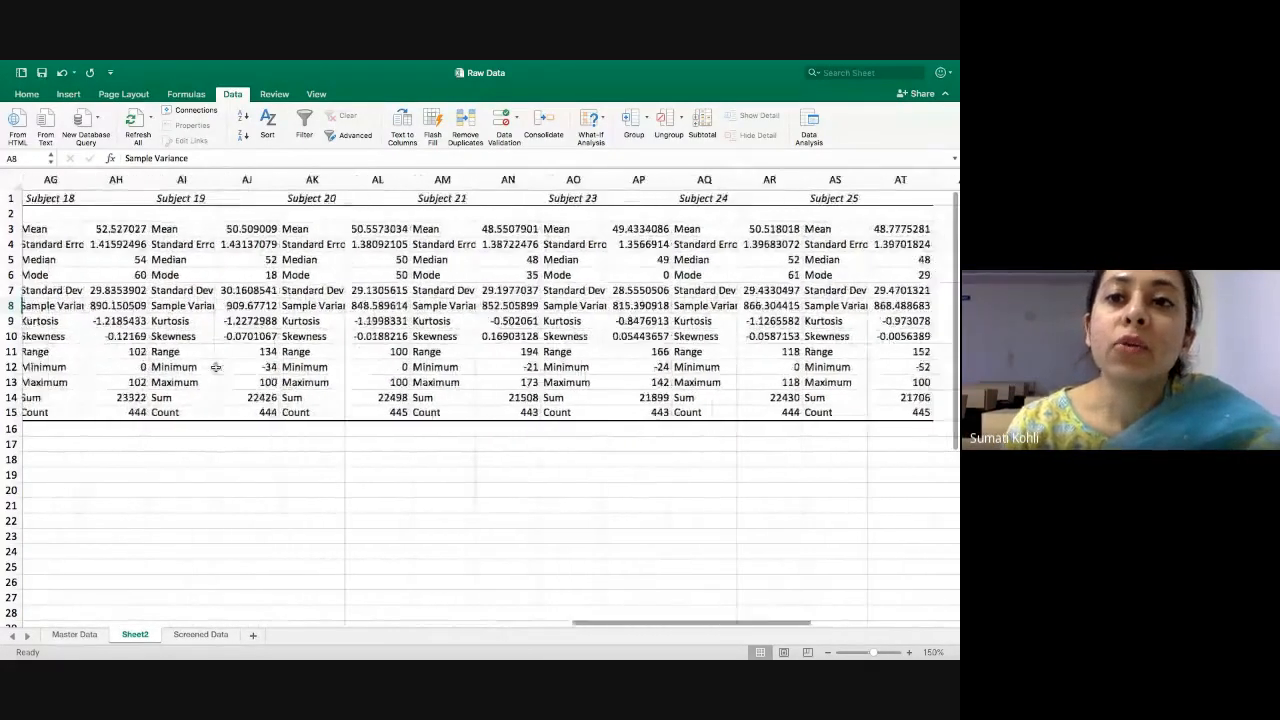
scroll(215, 367, "left", 15)
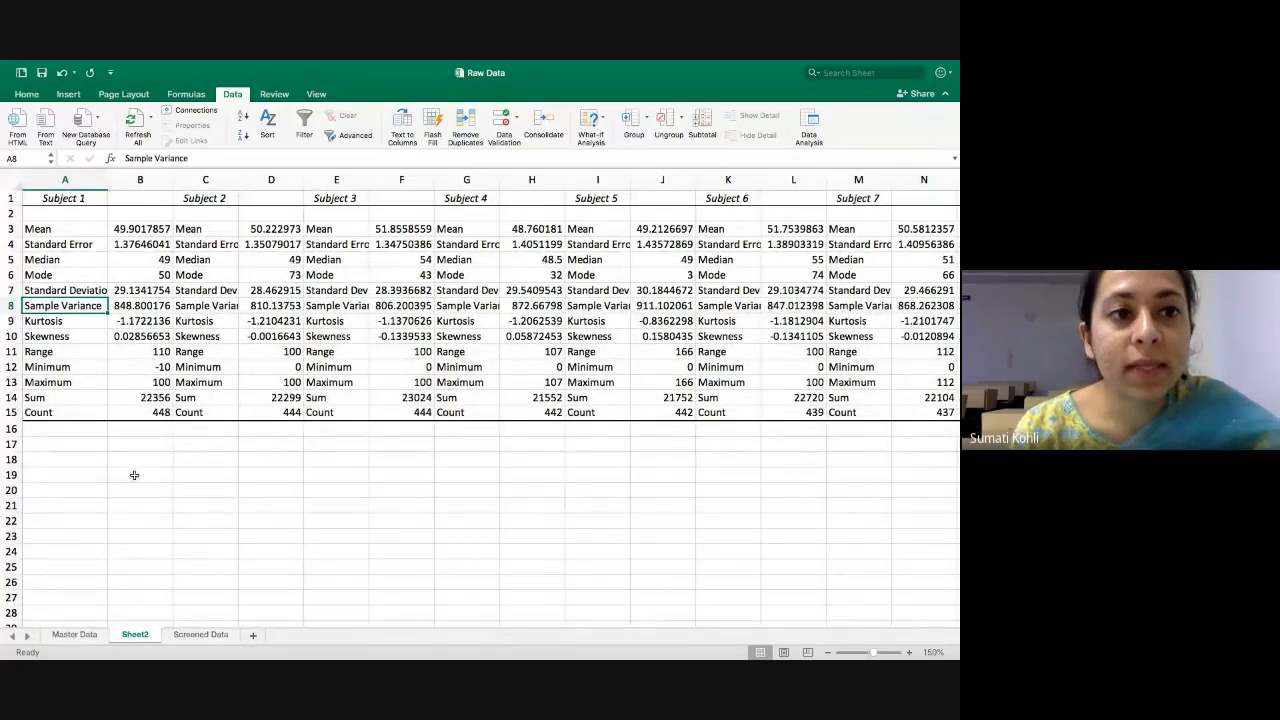
left_click(96, 446)
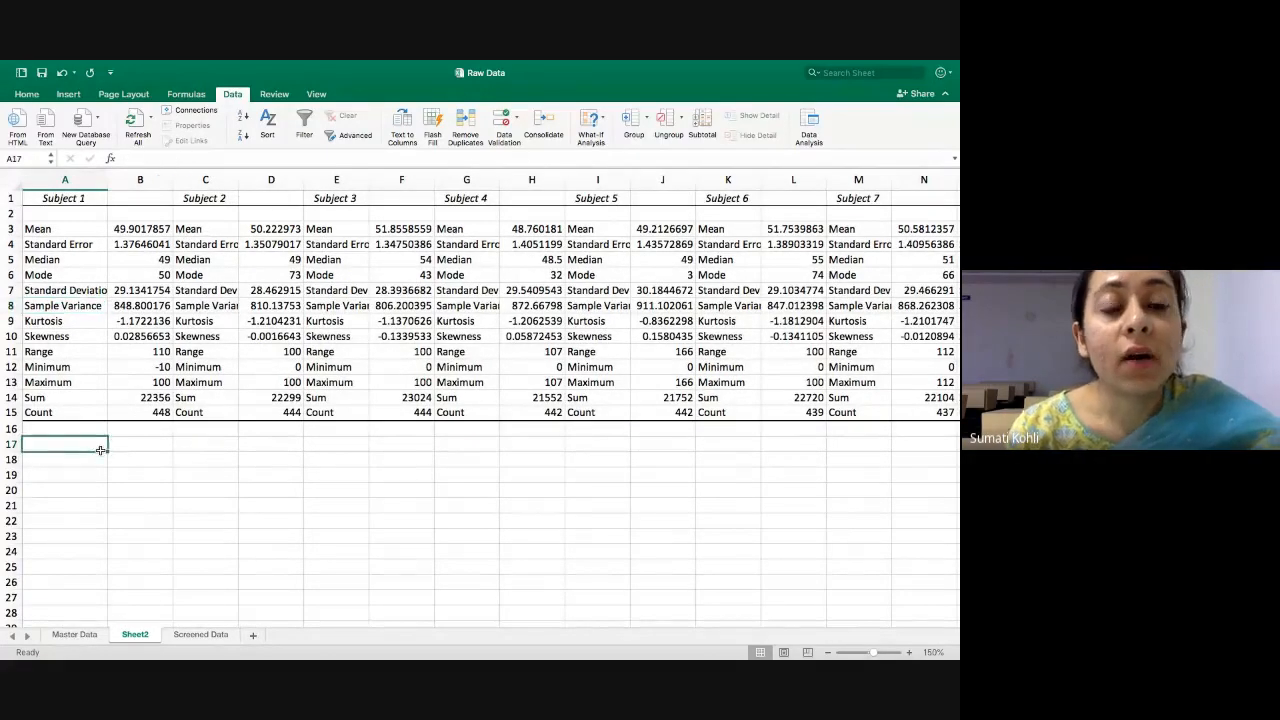
type("=a")
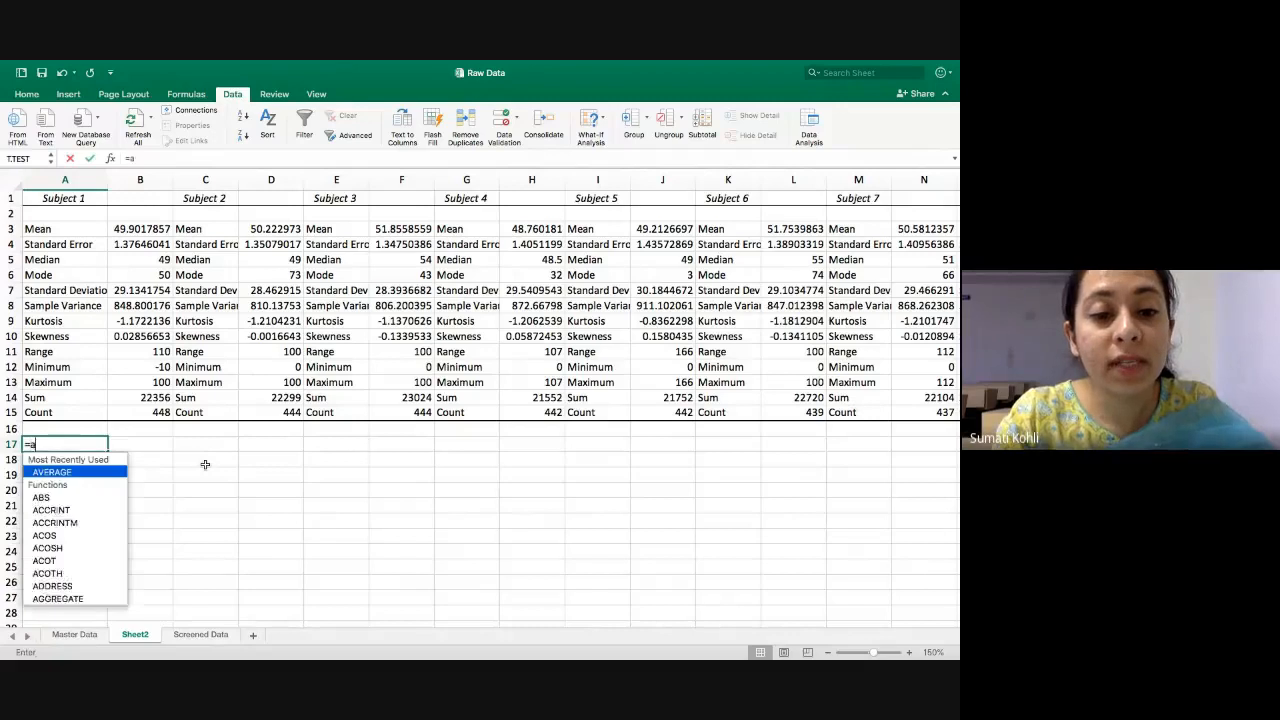
type("verage(")
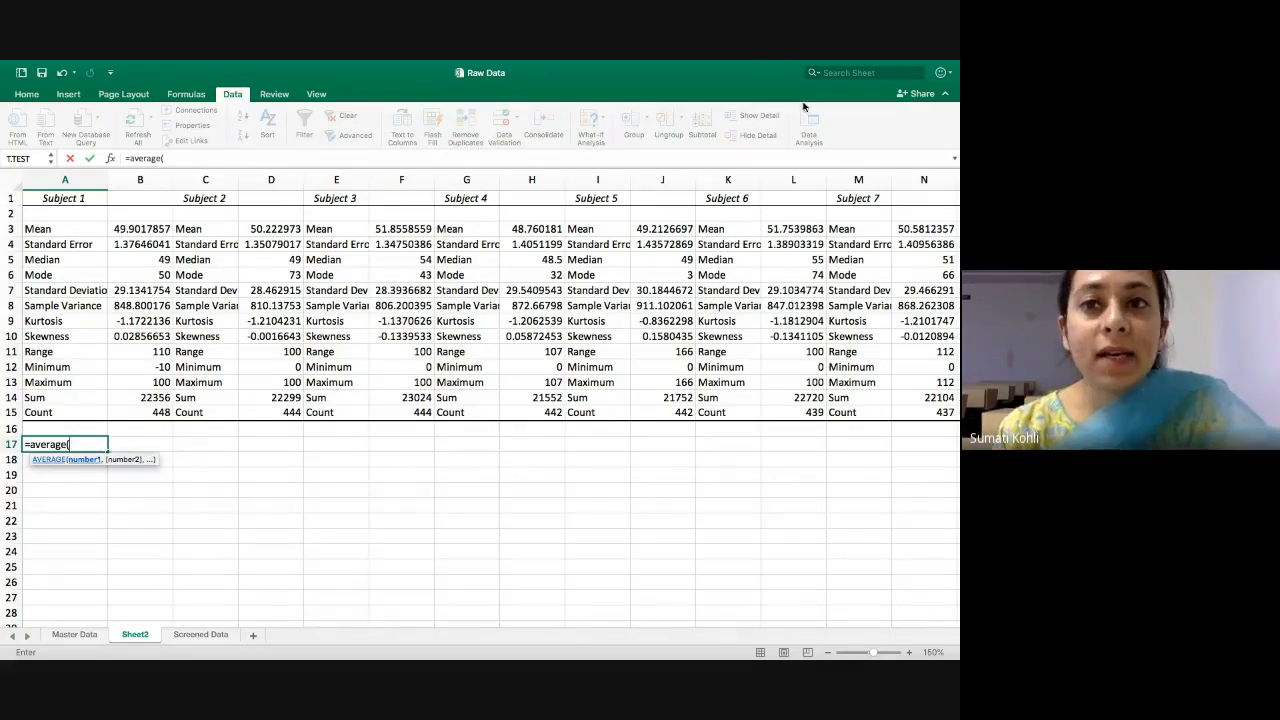
key("Escape")
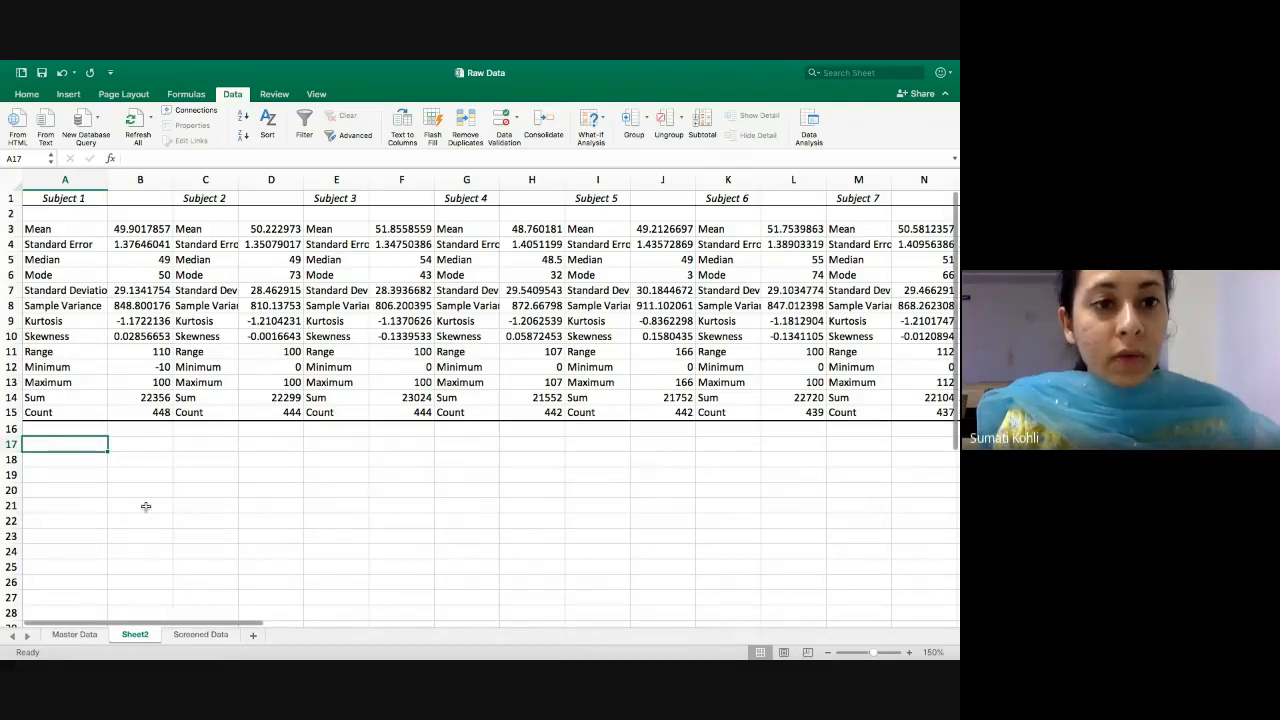
- Go through the Subject 1 statistics one by one, from Mean down to Kurtosis
left_click(104, 249)
key("Up")
key("Up")
key("Down")
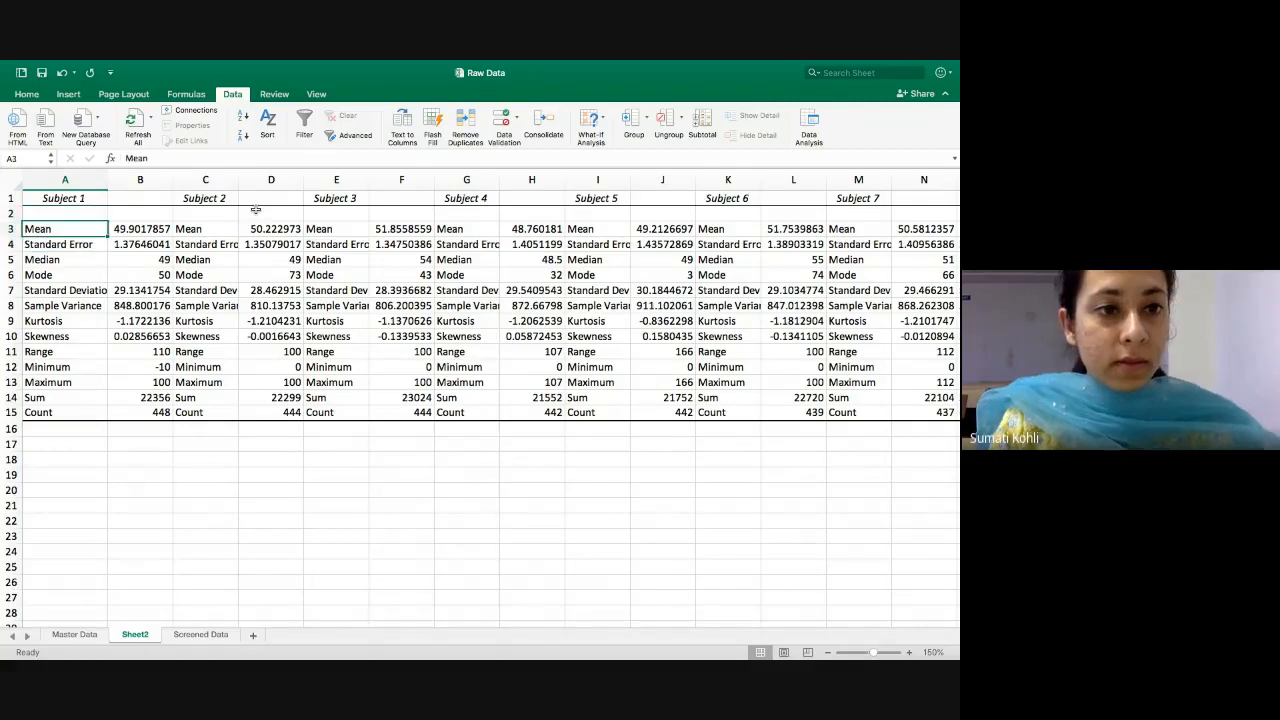
key("Down")
key("Down")
key("Down")
key("Down")
key("Down")
key("Down")
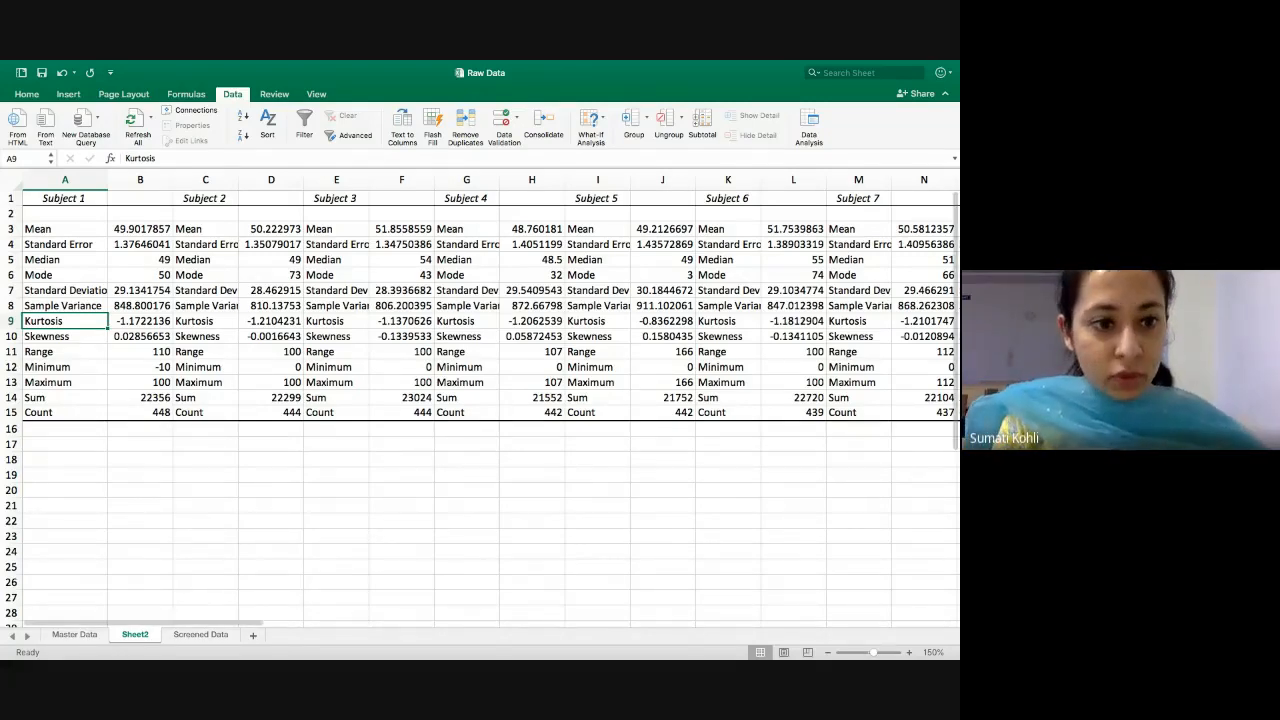
- Compare the raw marks in Master Data with the descriptive statistics in Sheet2, ending on Sheet2
left_click(67, 635)
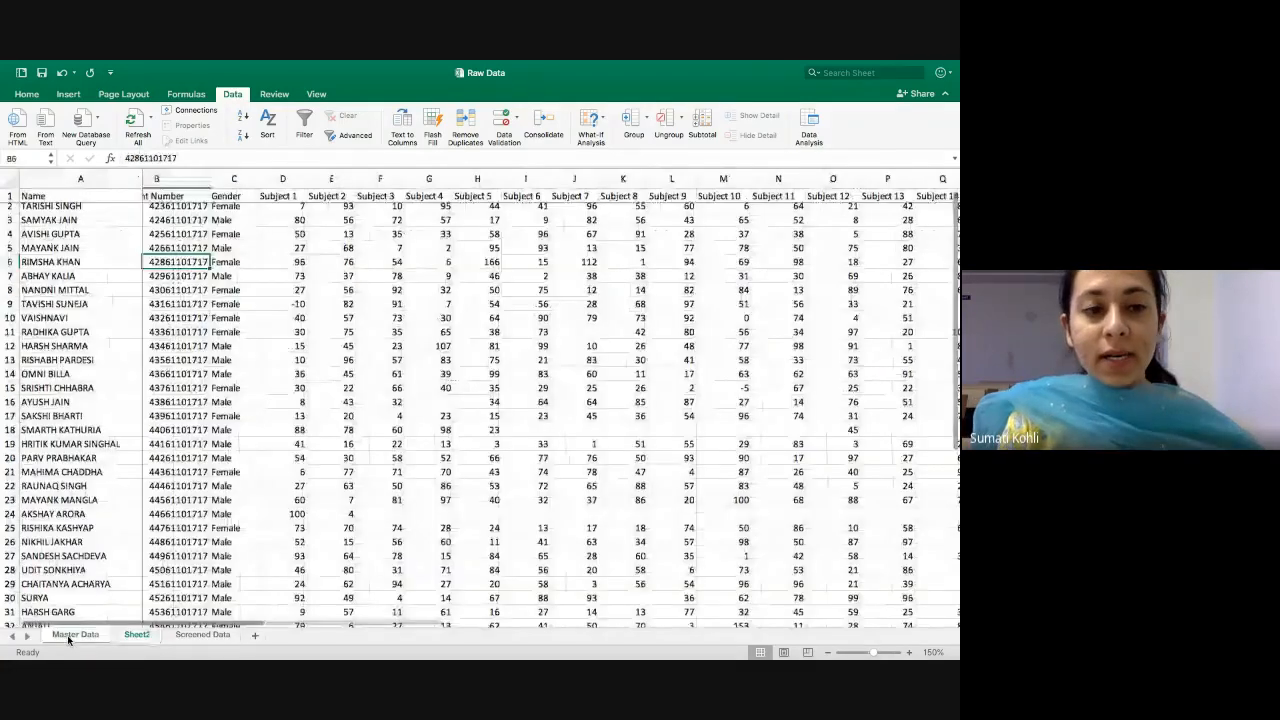
left_click(137, 635)
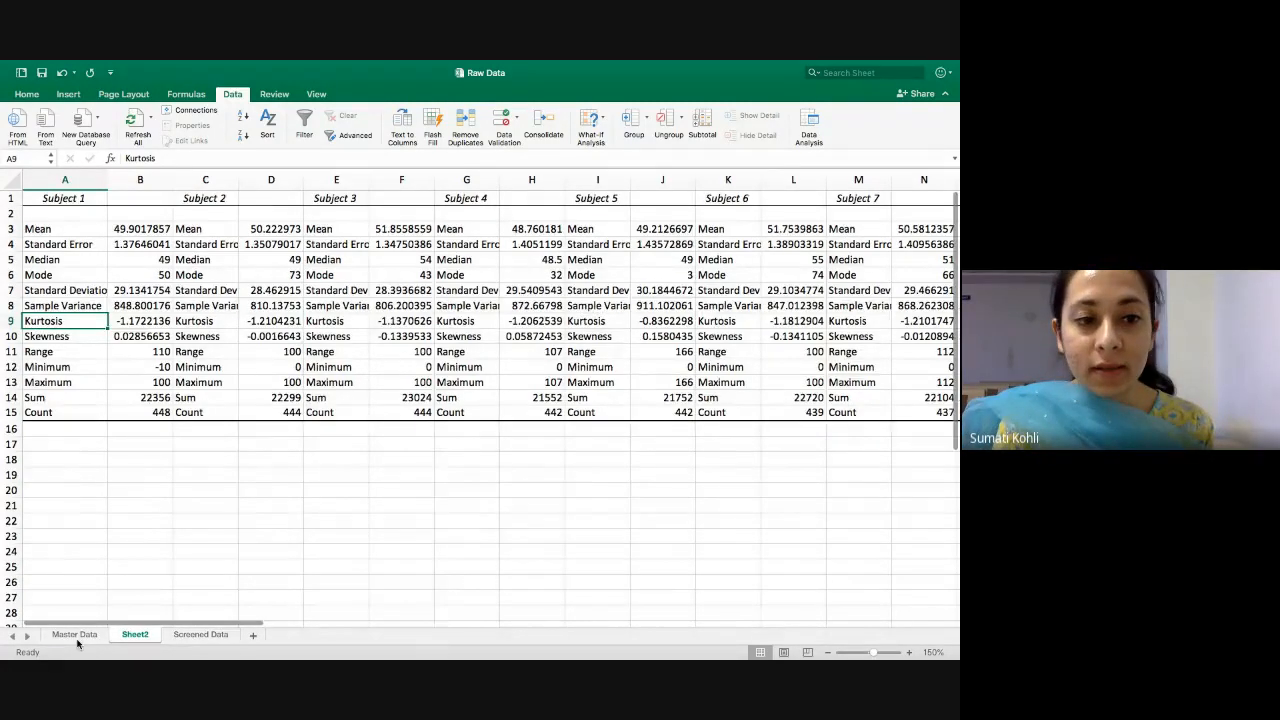
left_click(78, 636)
left_click(139, 637)
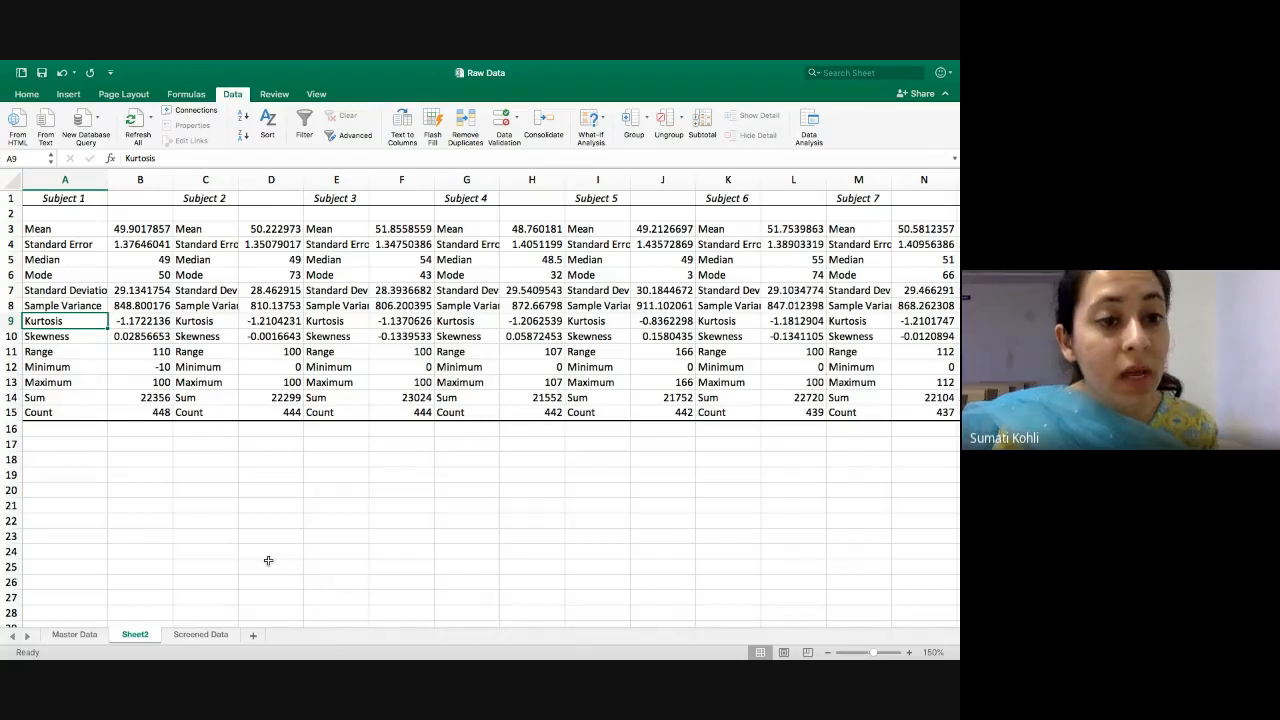
left_click(75, 634)
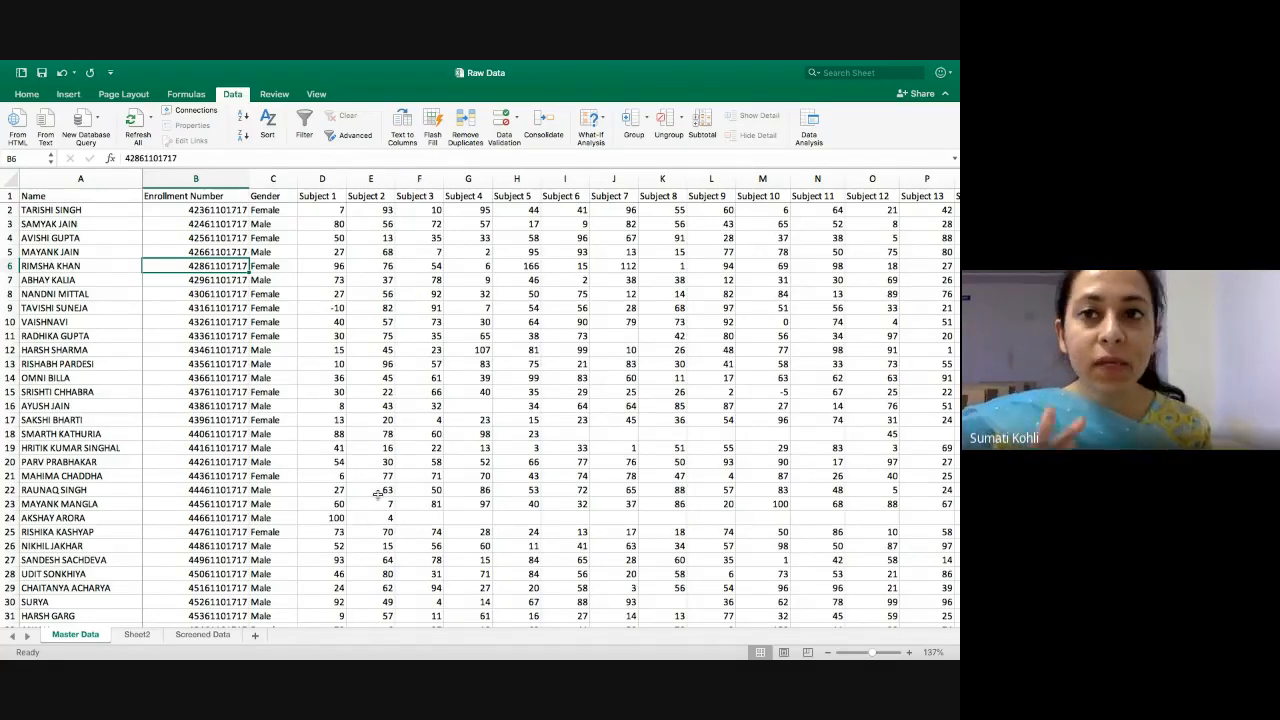
left_click(27, 95)
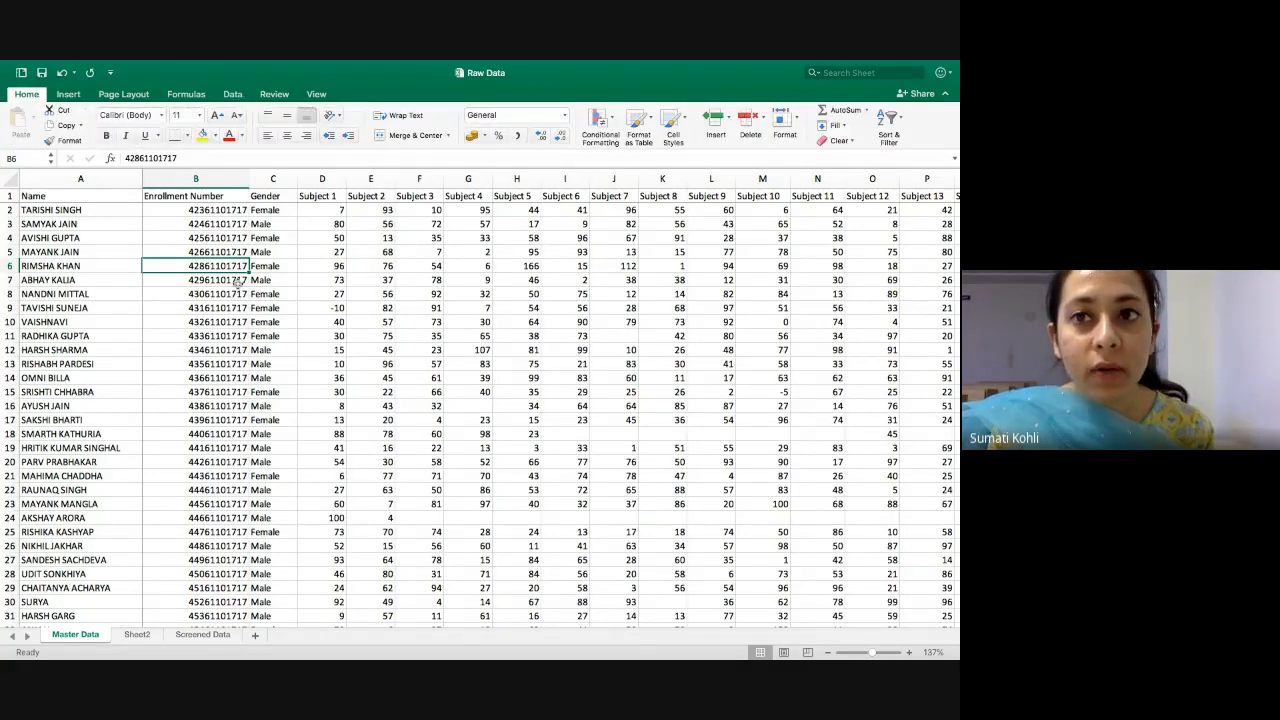
left_click(137, 635)
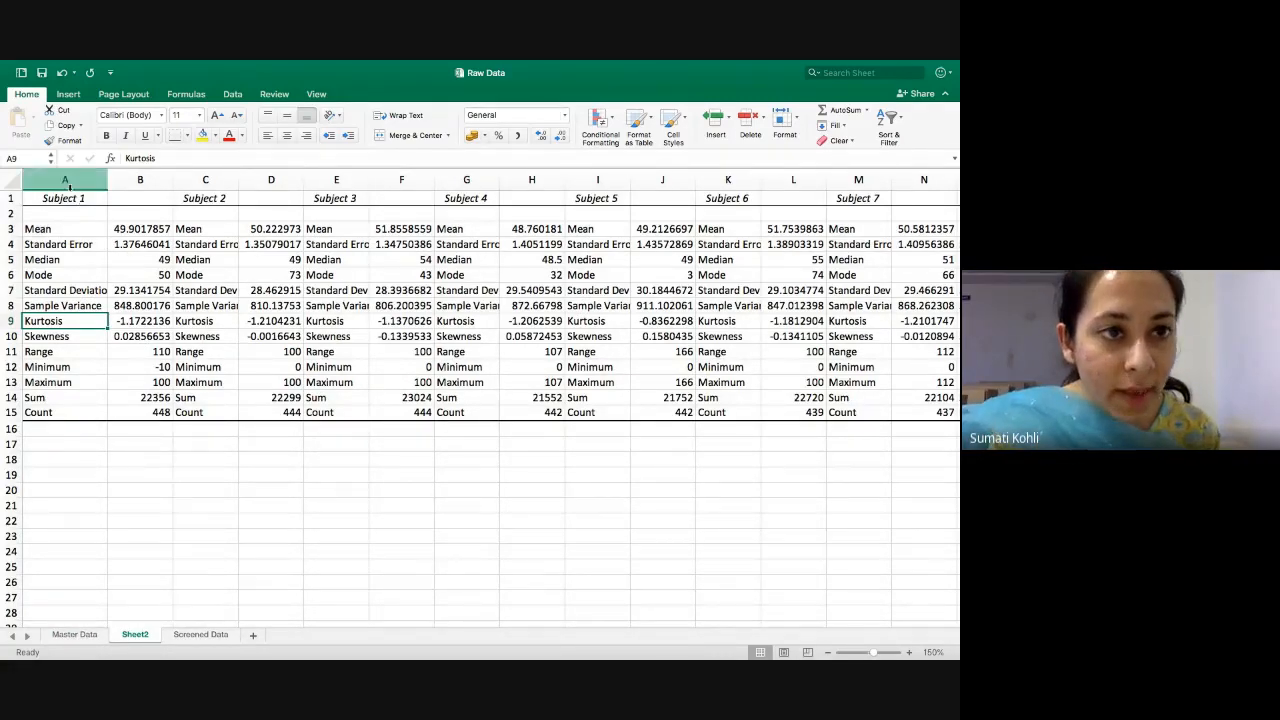
- Select the Minimum and Maximum rows, 12 and 13, and examine their values across the subjects
left_click_drag(12, 367, 12, 382)
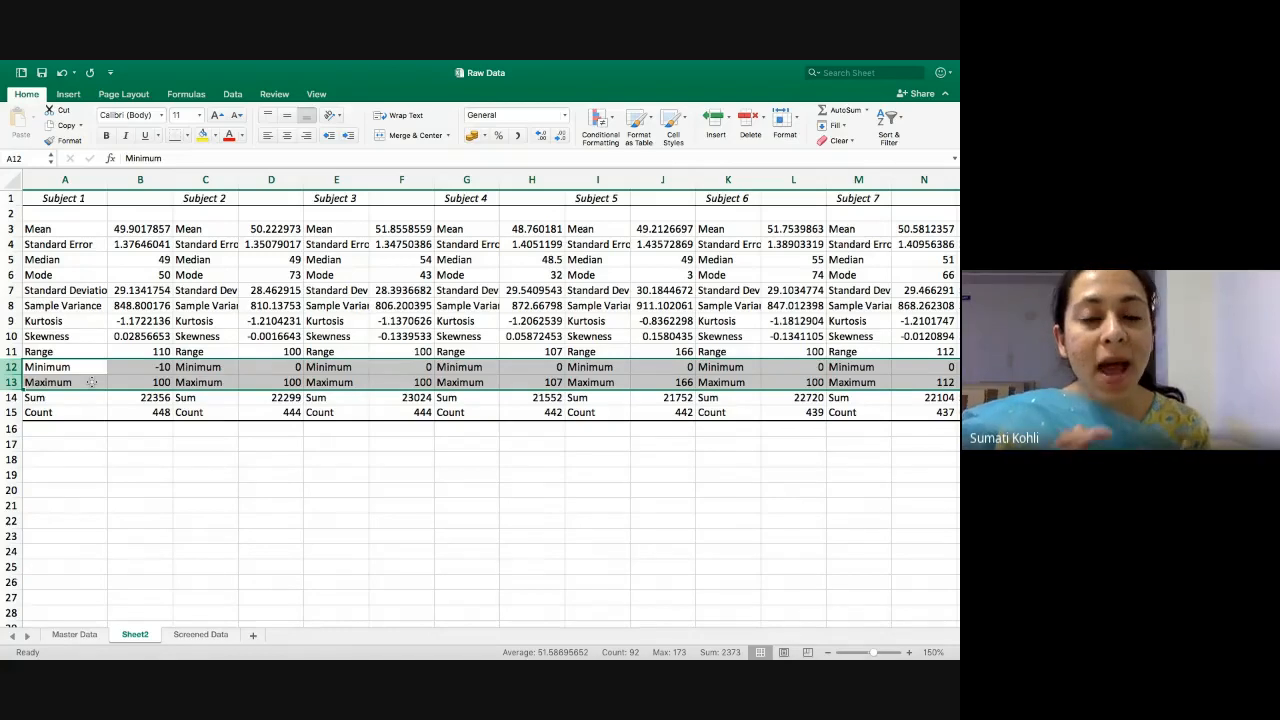
scroll(91, 382, "right", 1)
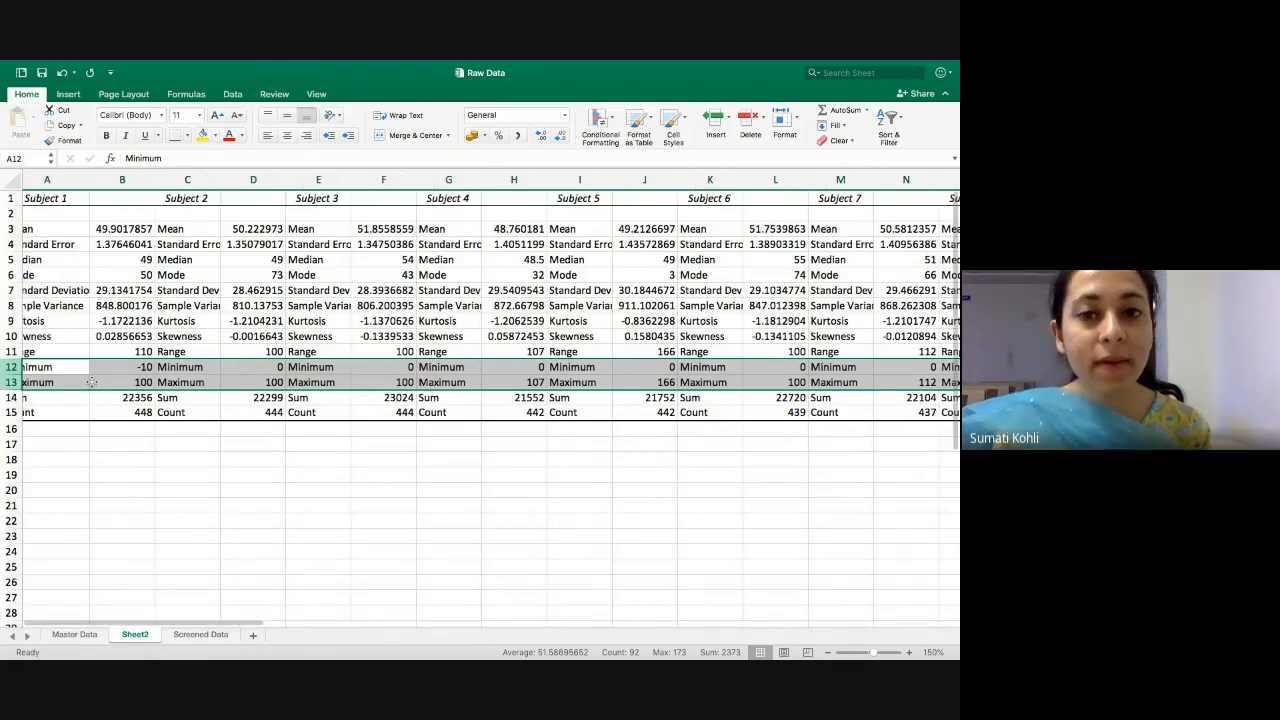
scroll(91, 382, "right", 5)
scroll(91, 382, "left", 6)
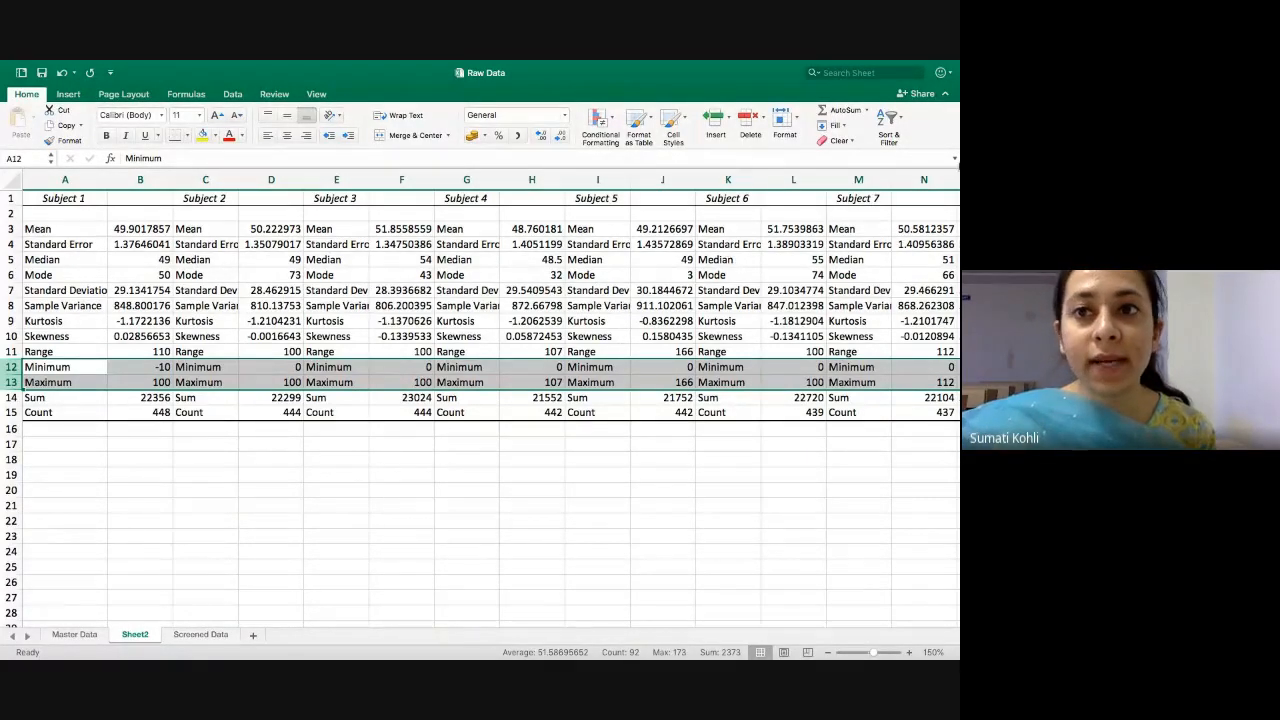
left_click(900, 119)
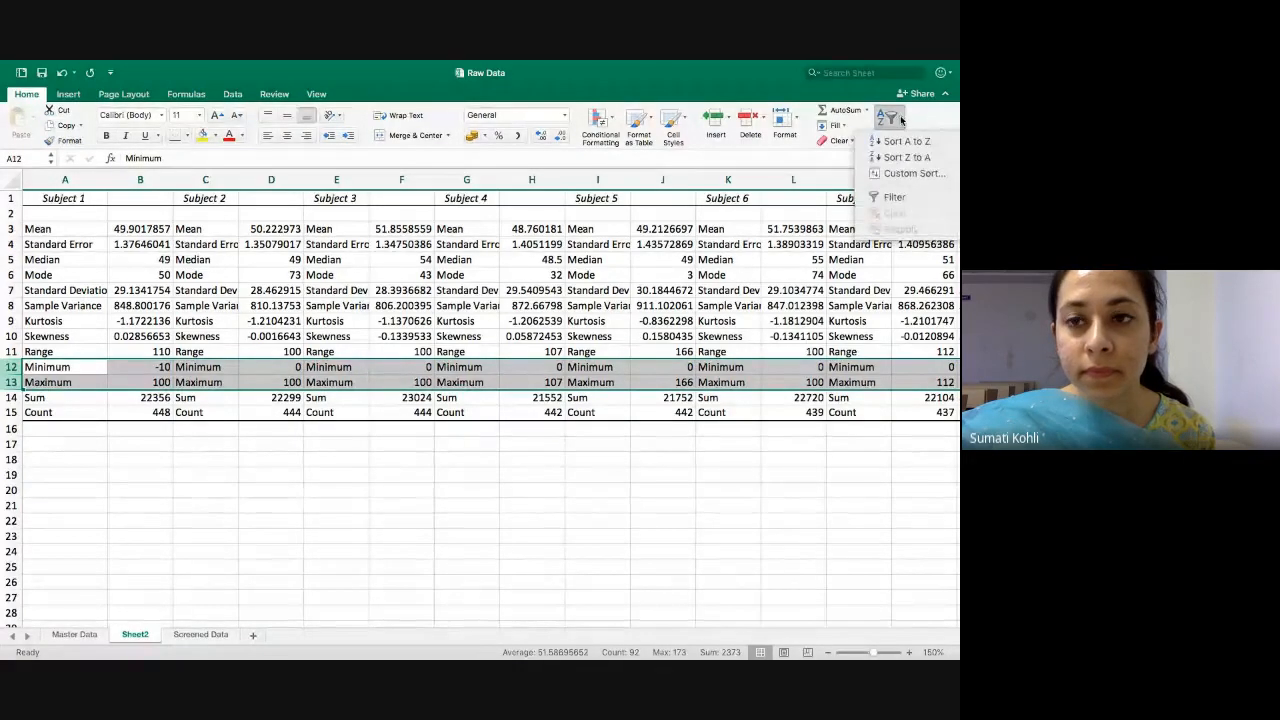
left_click(900, 119)
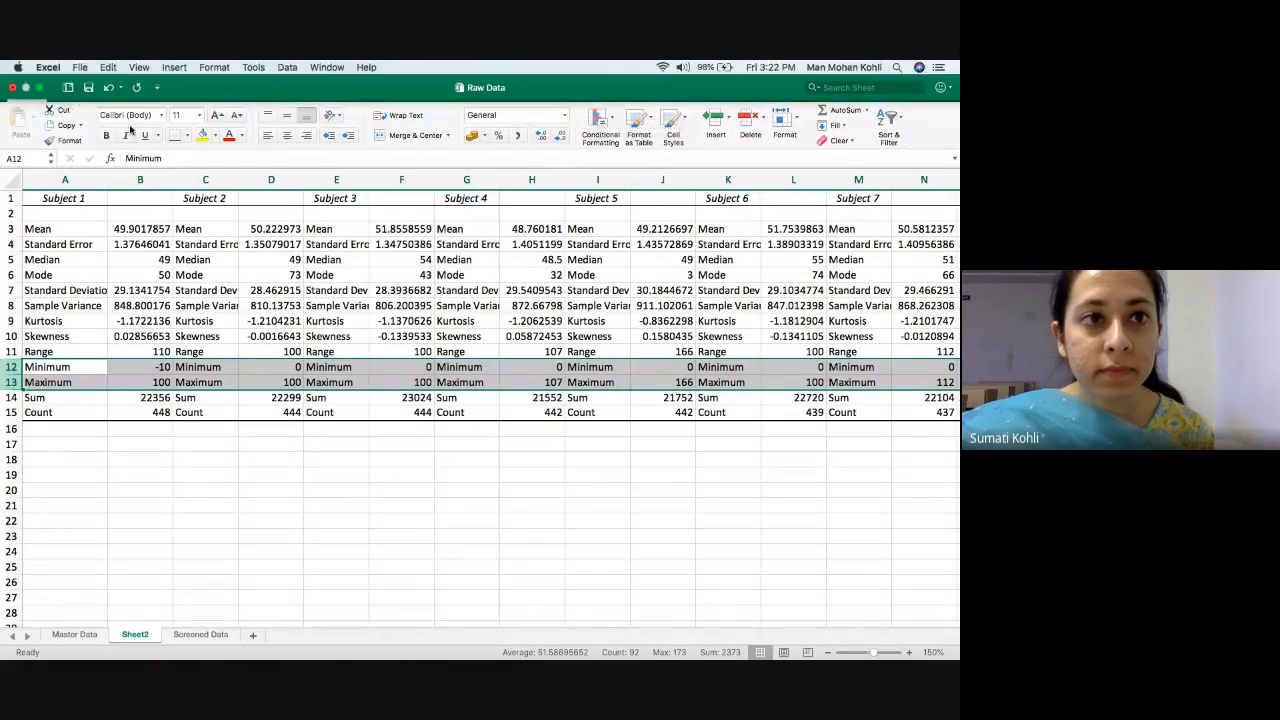
left_click(844, 126)
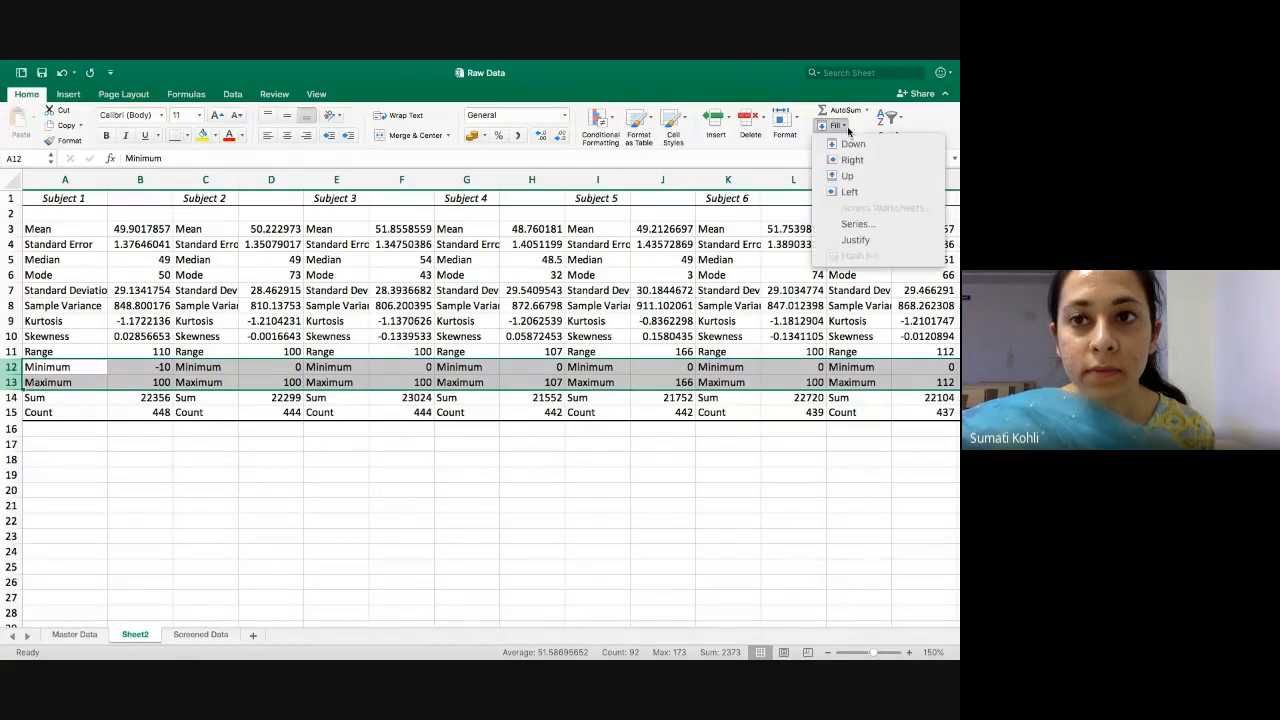
left_click(847, 126)
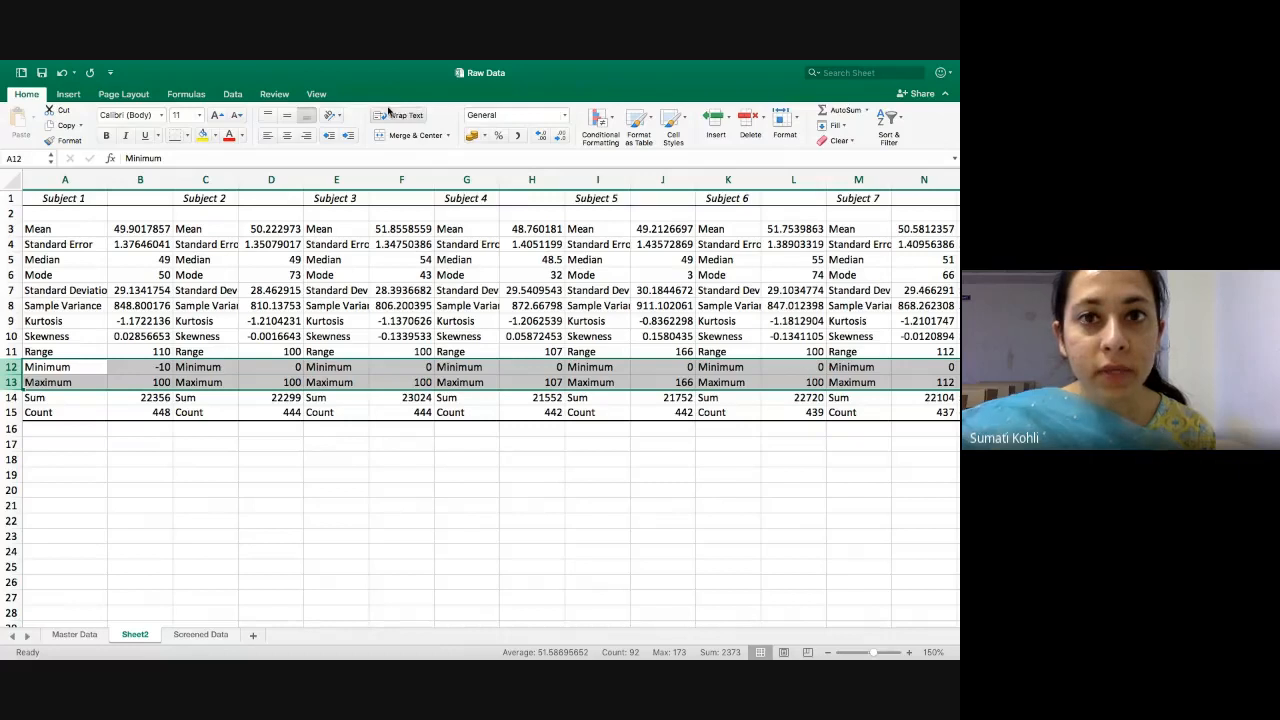
left_click(68, 94)
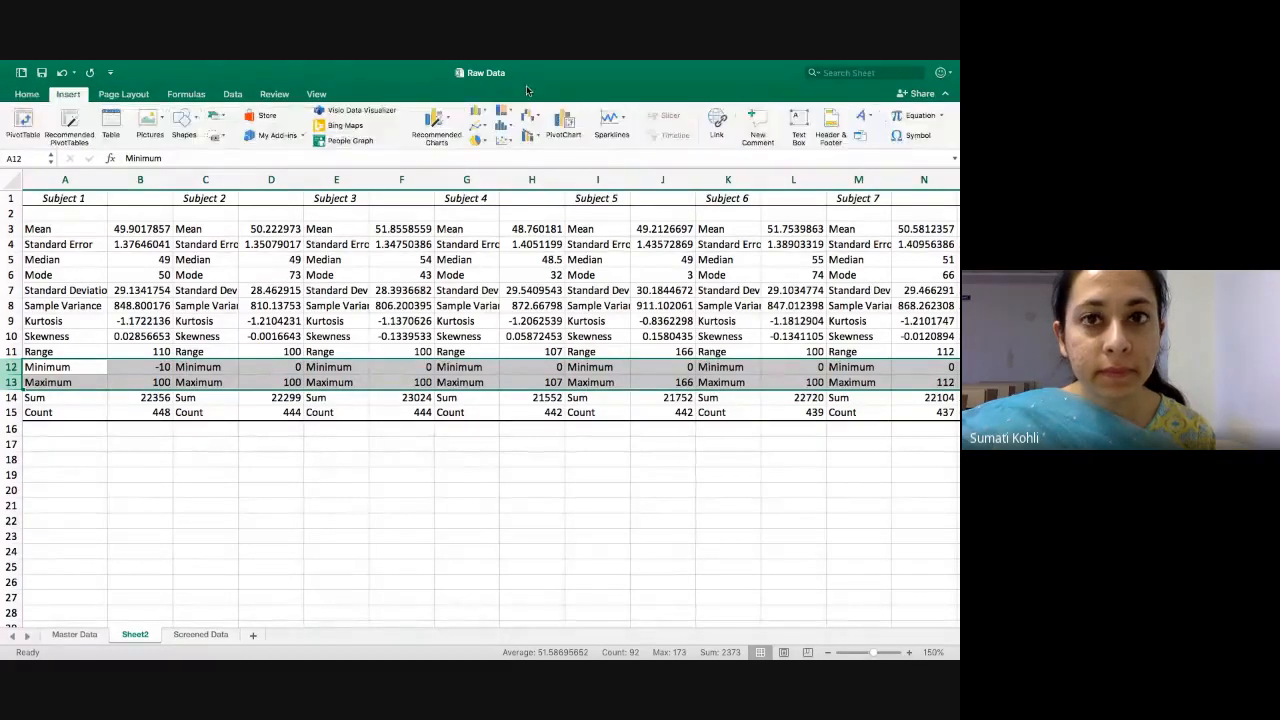
left_click(820, 75)
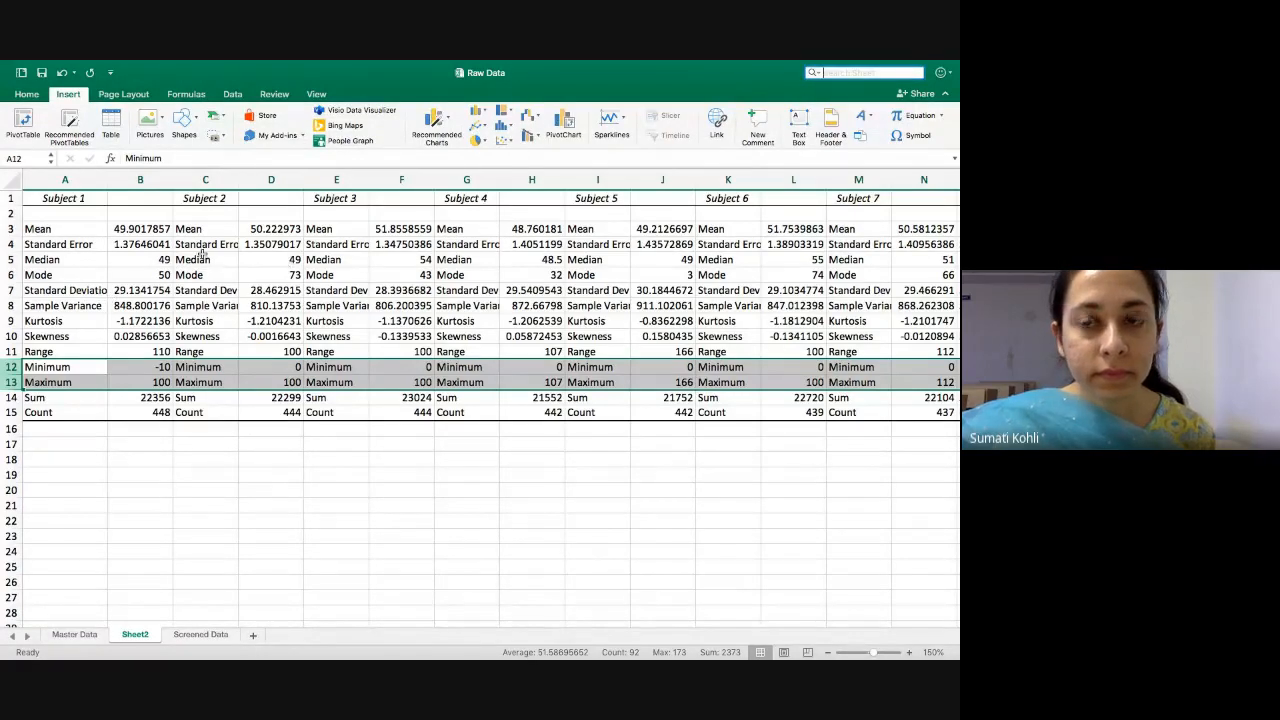
left_click(57, 246)
left_click(72, 231)
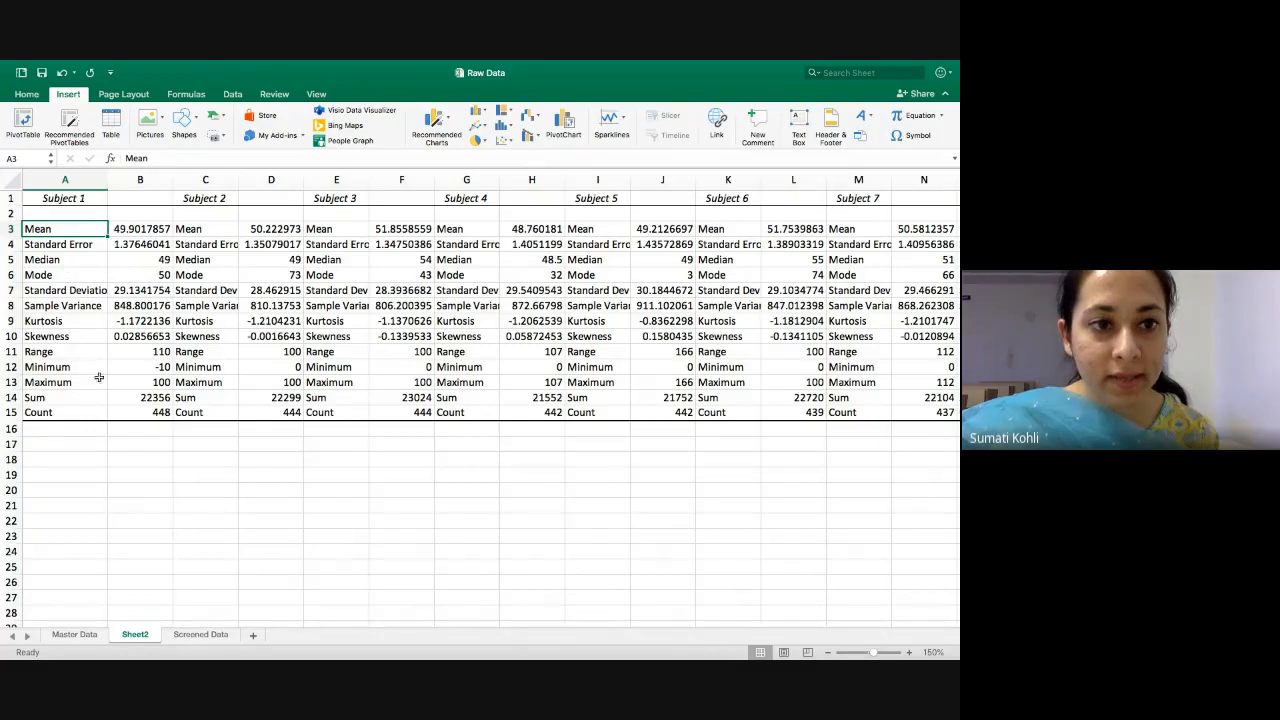
- Fill the Subject 1 statistics columns, A and B, with yellow
left_click(10, 367)
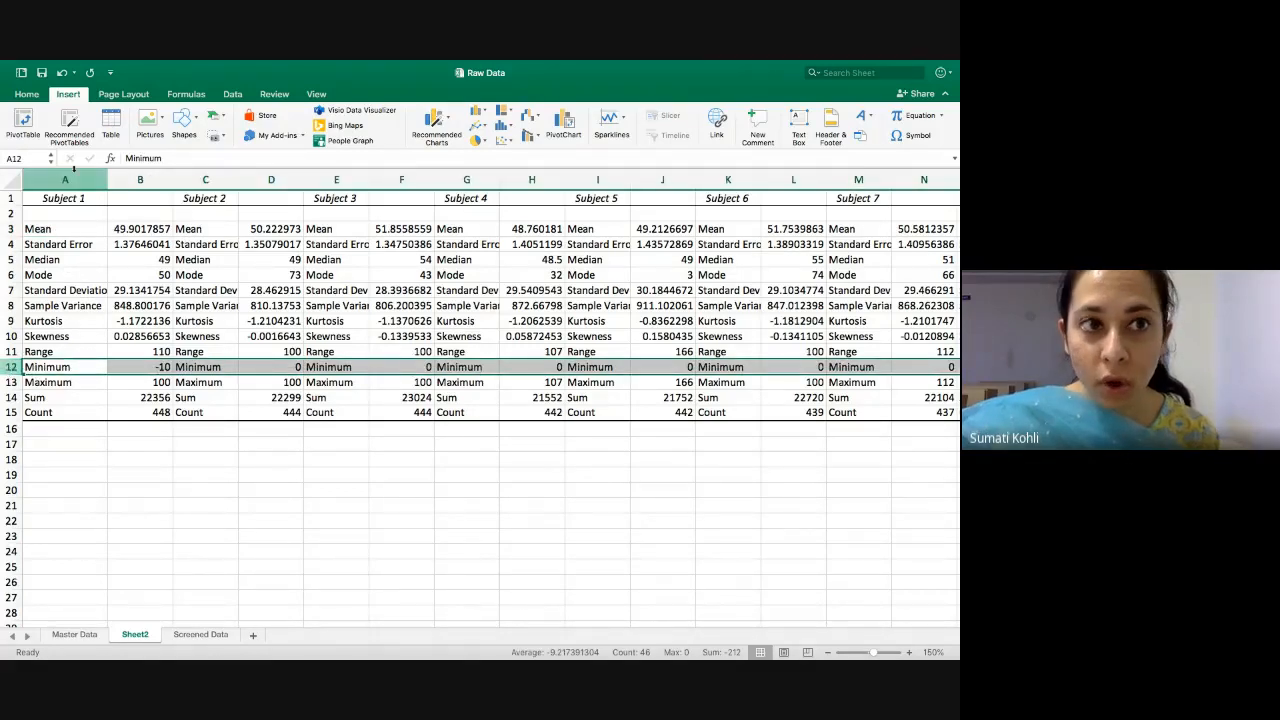
mouse_move(73, 170)
left_mouse_down()
mouse_move(112, 170)
mouse_move(90, 174)
left_mouse_up()
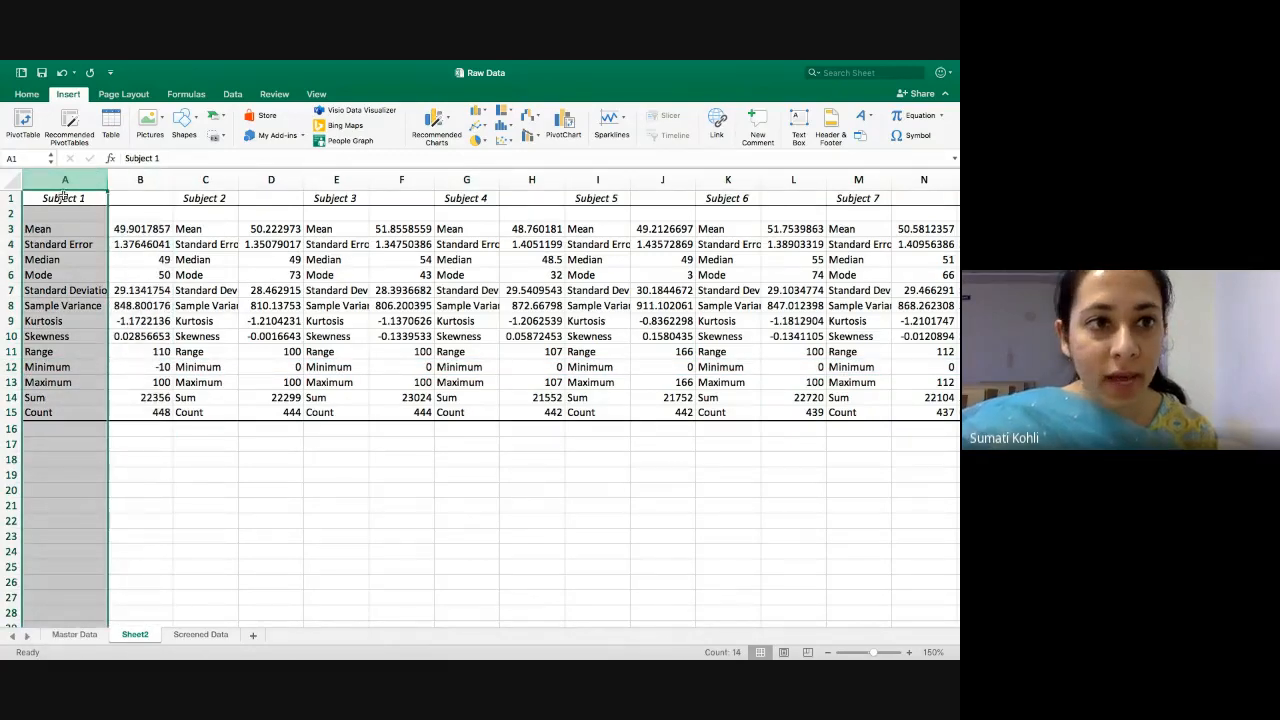
left_click(62, 198)
left_click(30, 95)
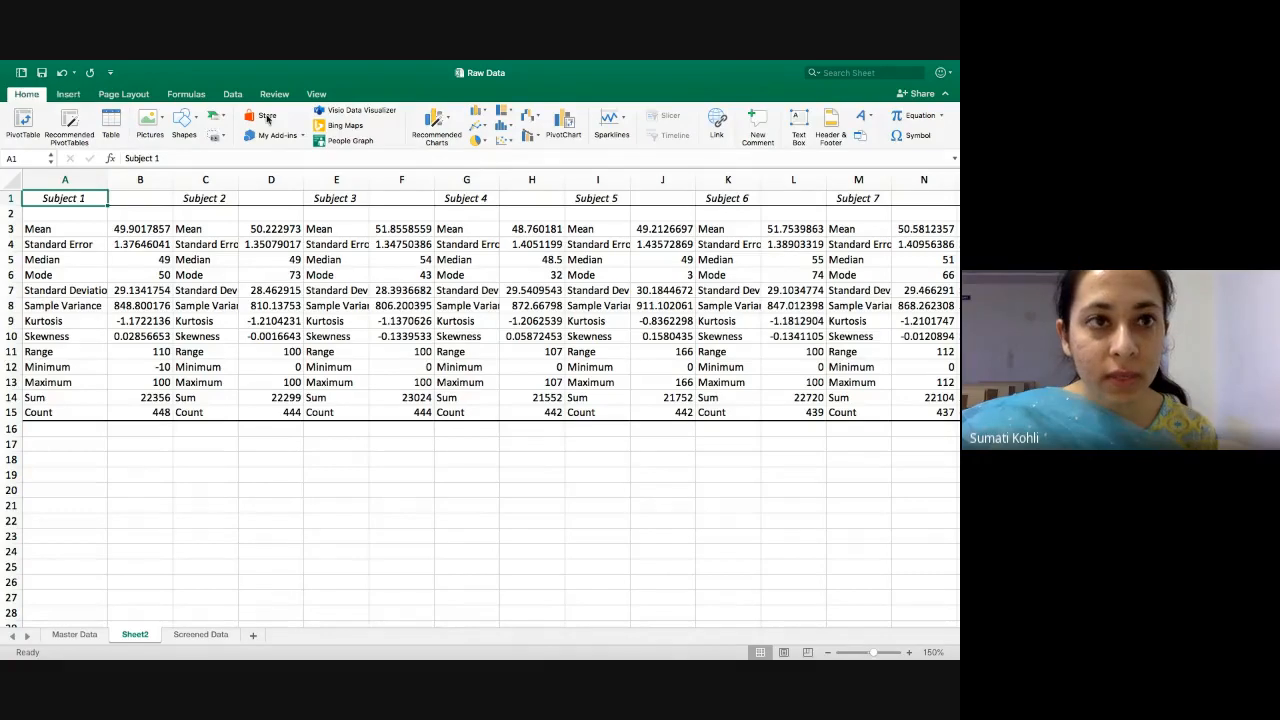
left_click(202, 135)
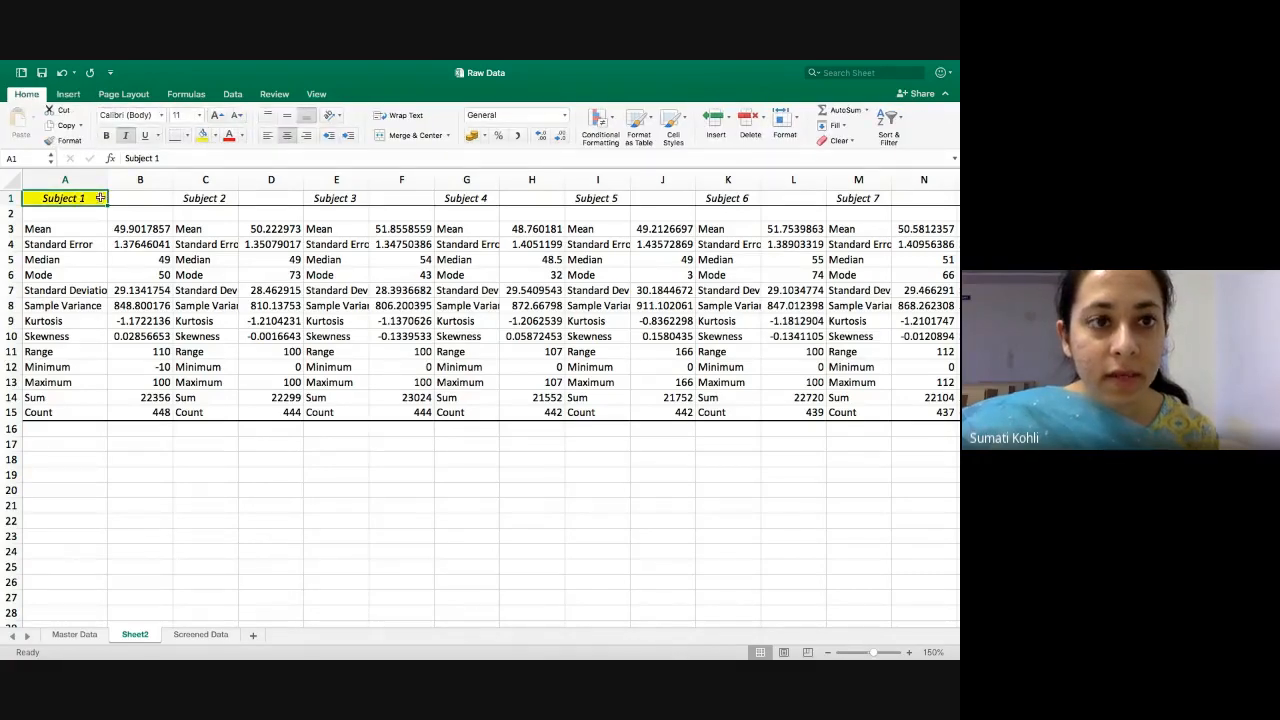
left_click_drag(78, 183, 140, 182)
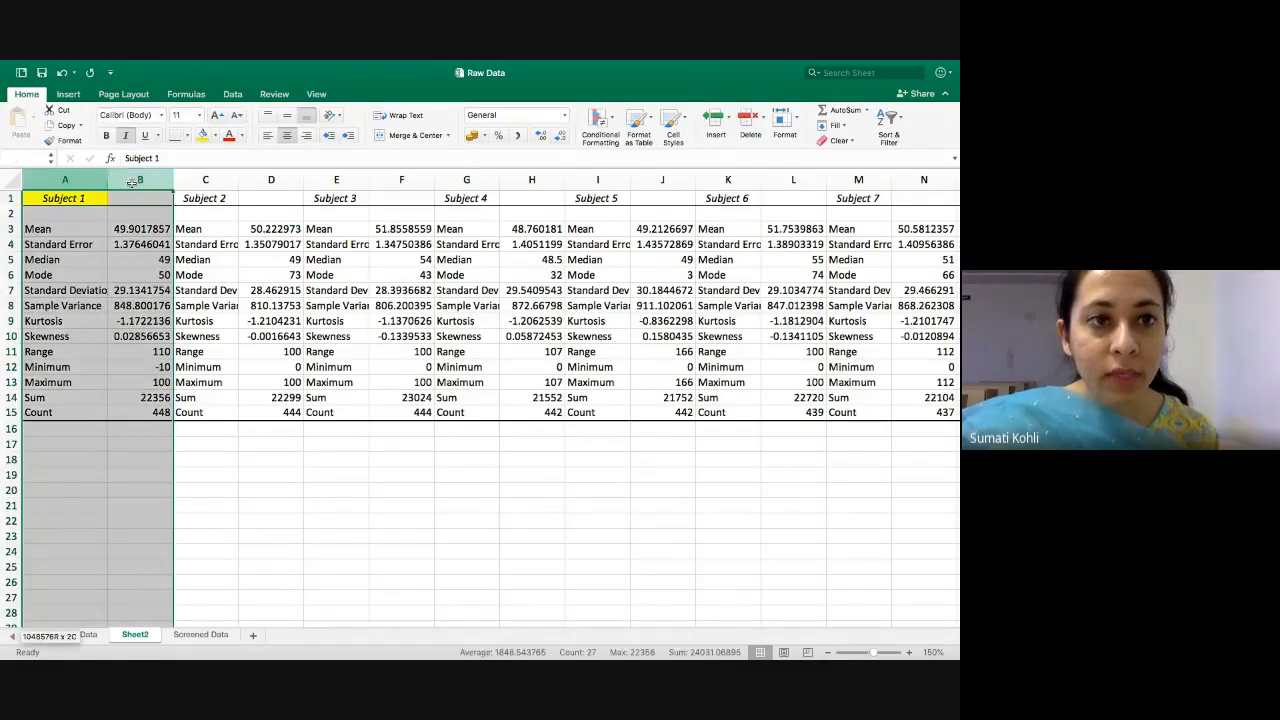
left_click(200, 137)
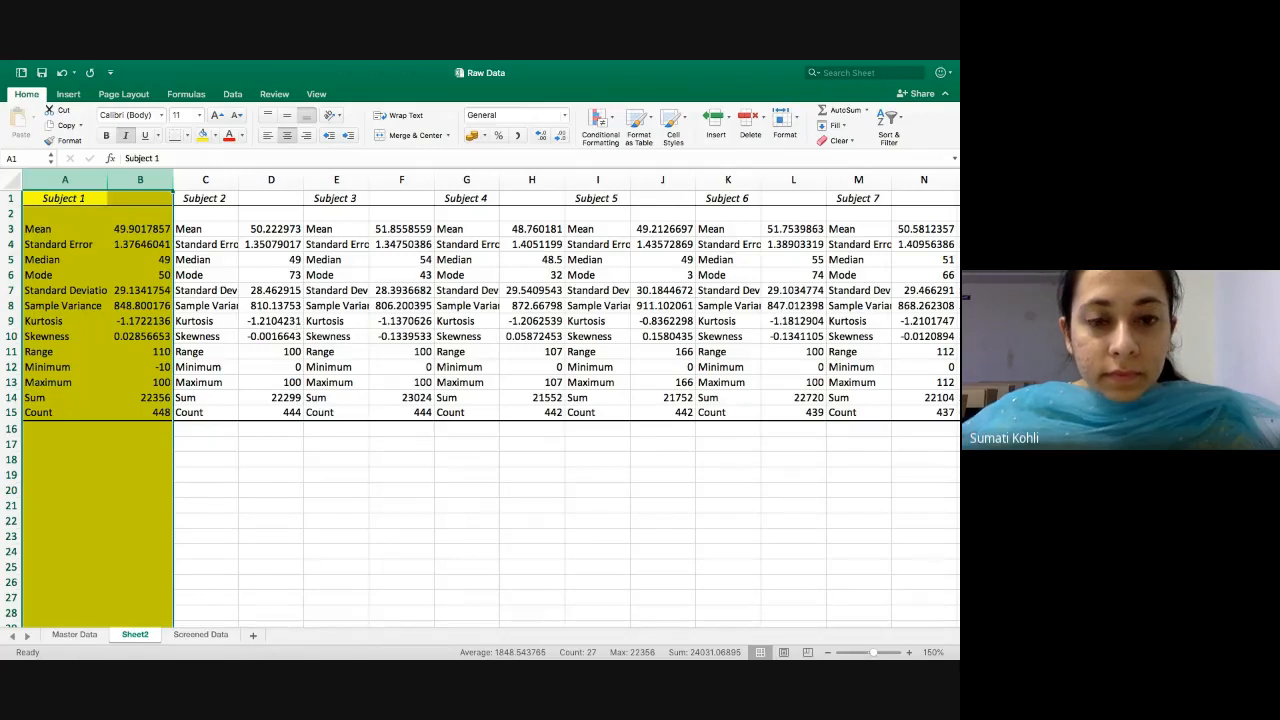
- Bring up the Google Meet window in Chrome to check the call, and return to the Raw Data workbook in Excel
mouse_move(387, 632)
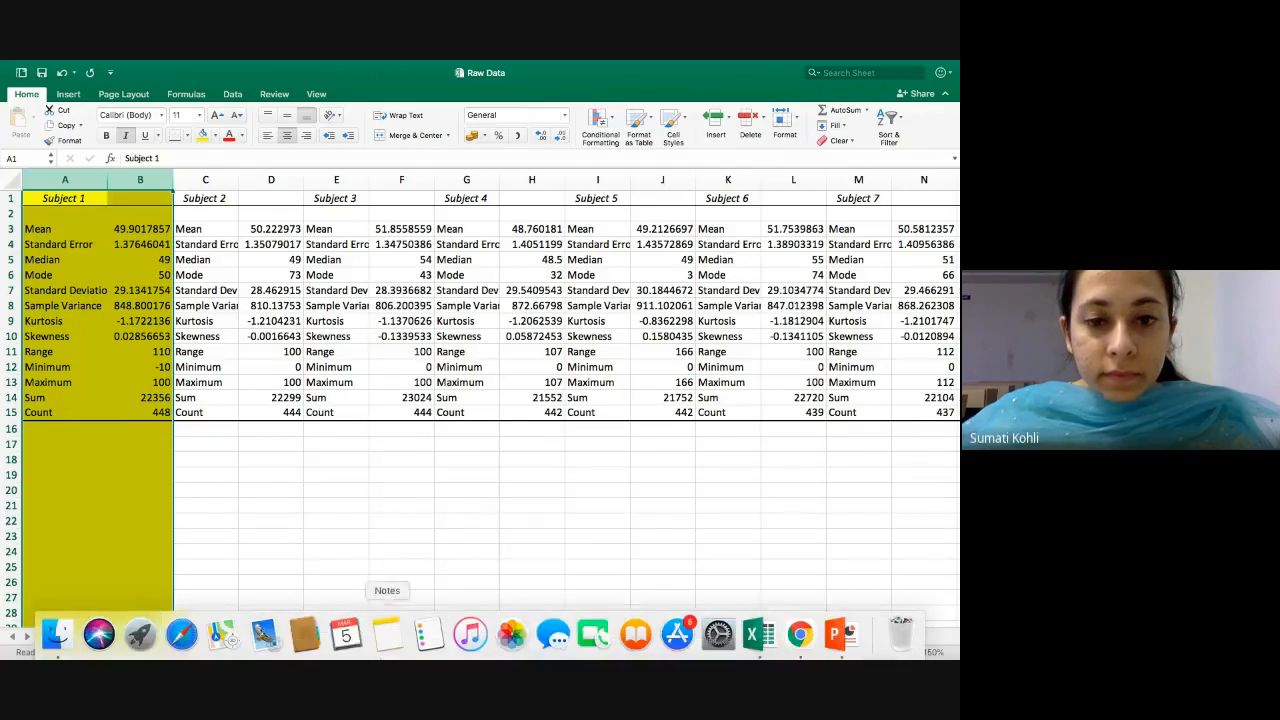
left_click(797, 638)
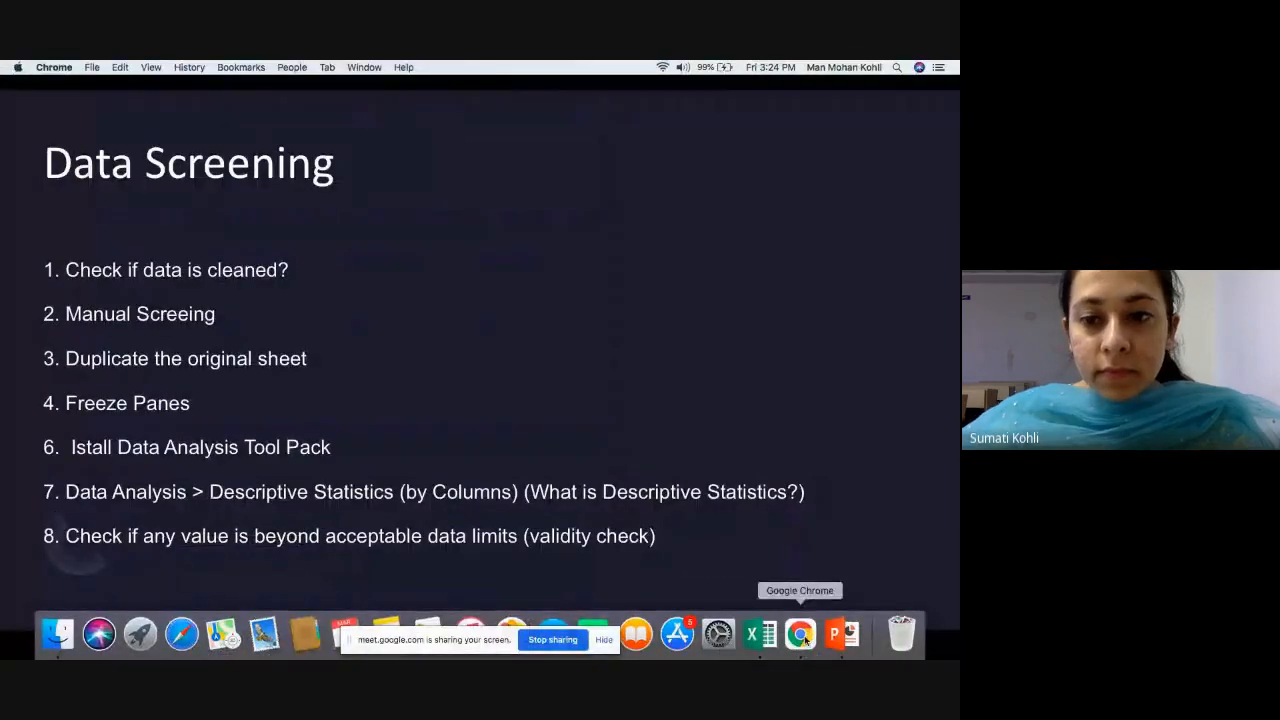
right_click(795, 641)
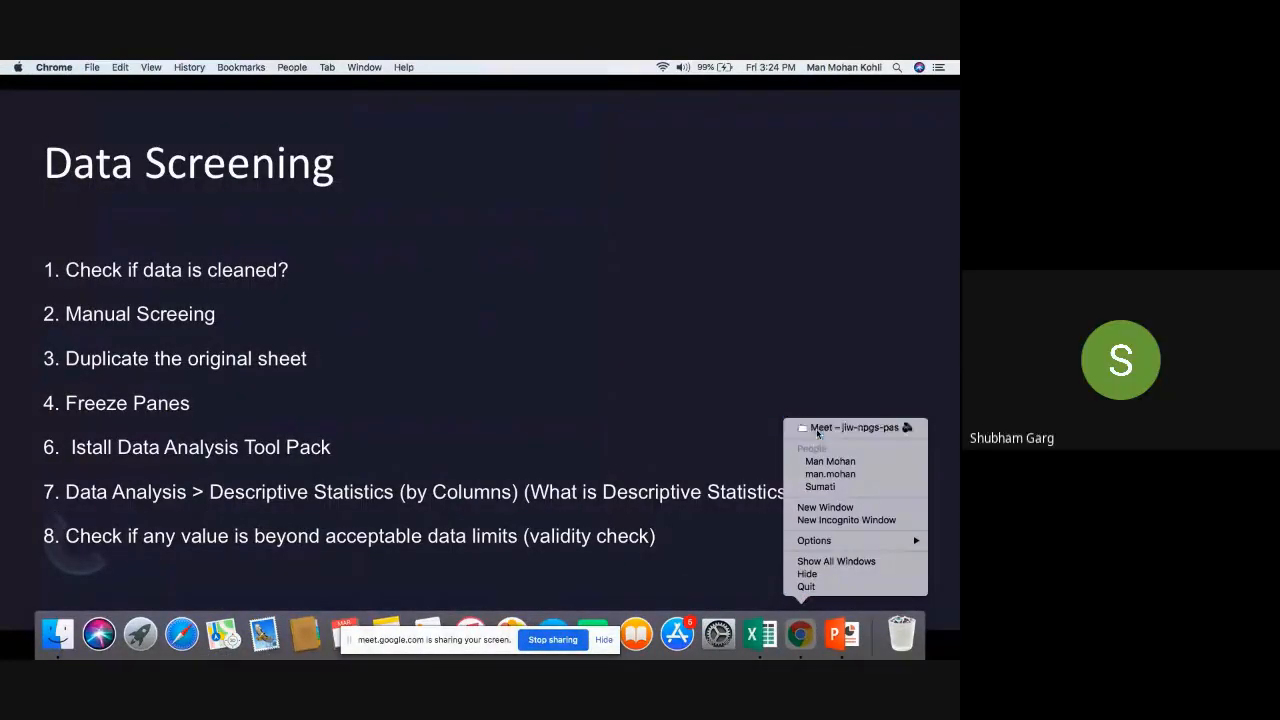
left_click(816, 427)
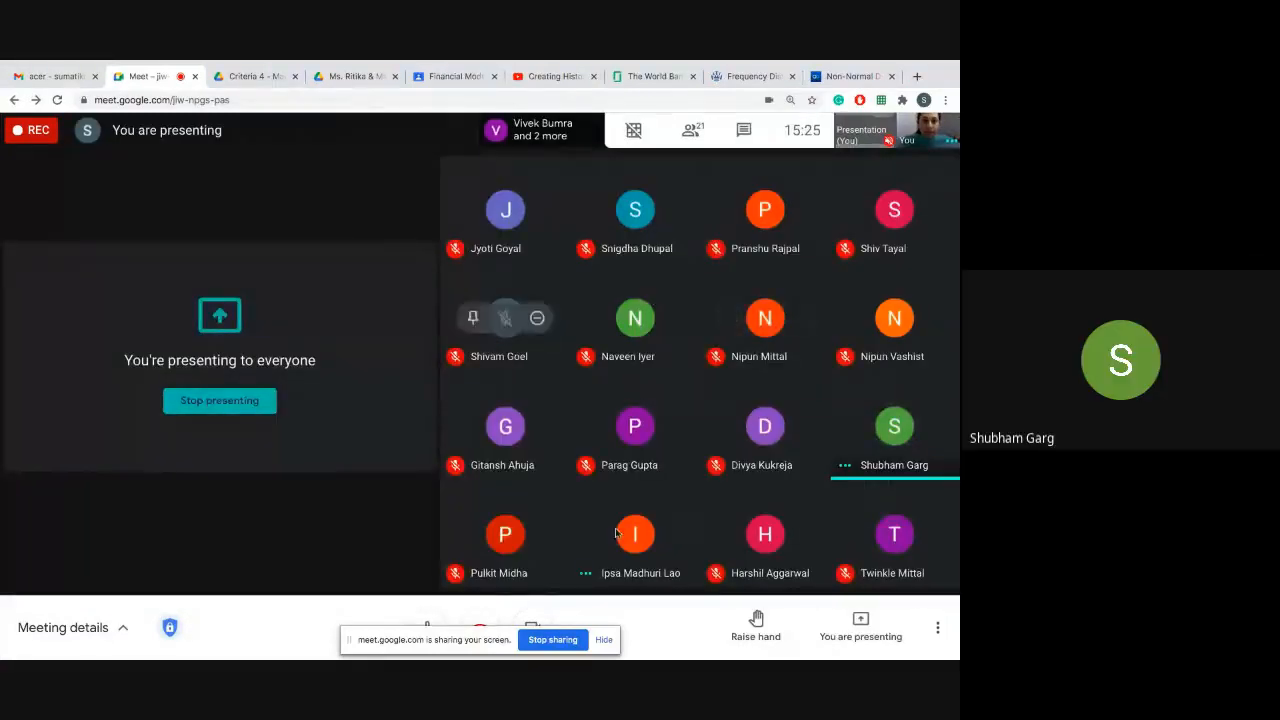
mouse_move(732, 654)
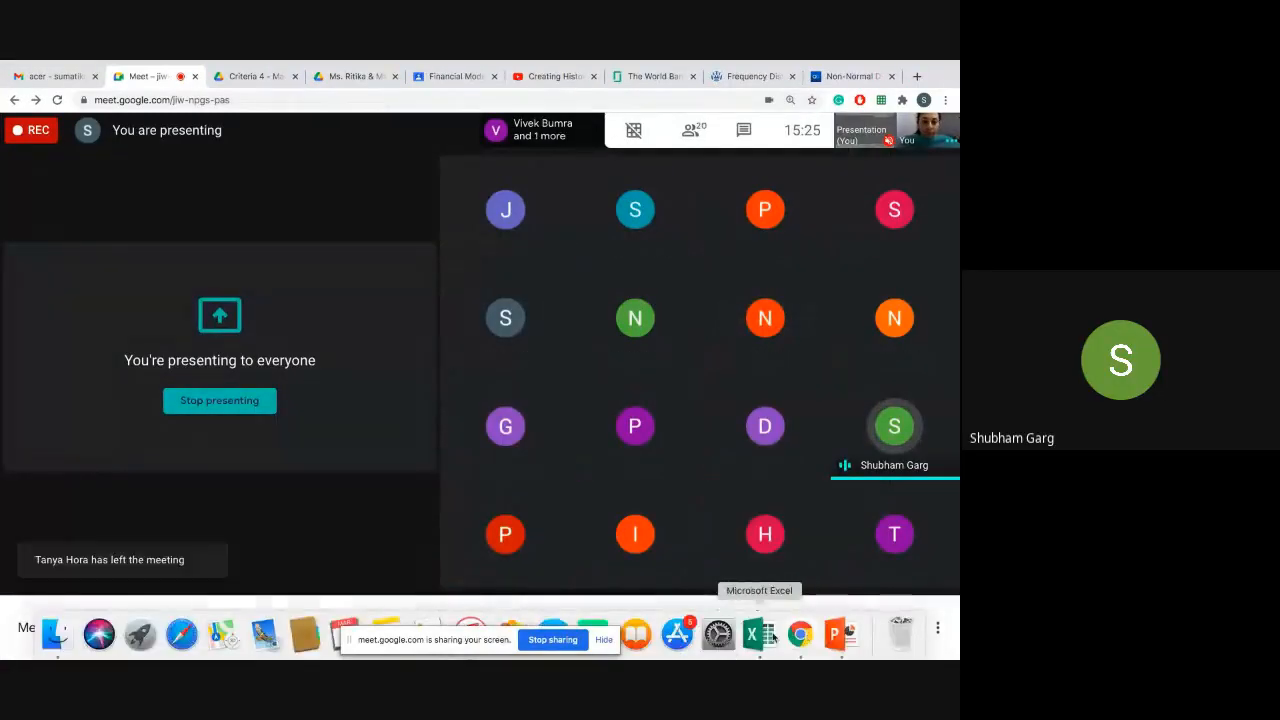
left_click(760, 634)
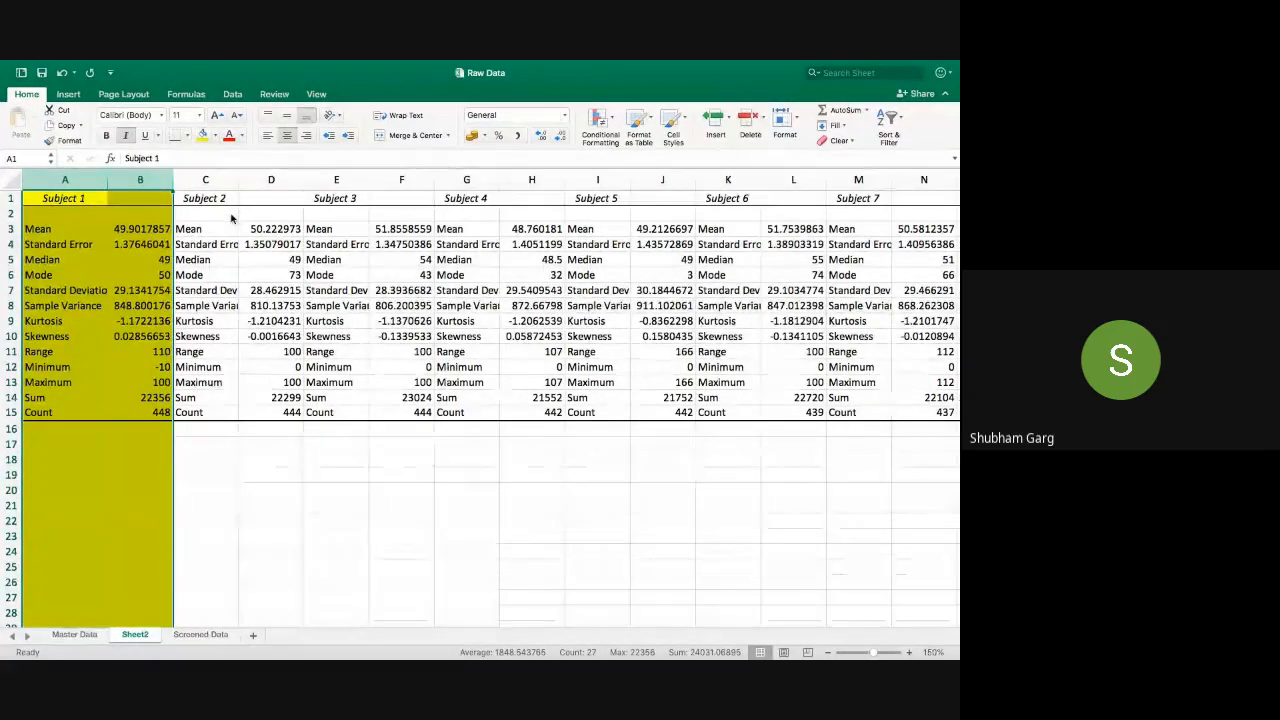
- Look through the Master Data, Screened Data and Sheet2 worksheets, ending on Master Data
left_click(95, 636)
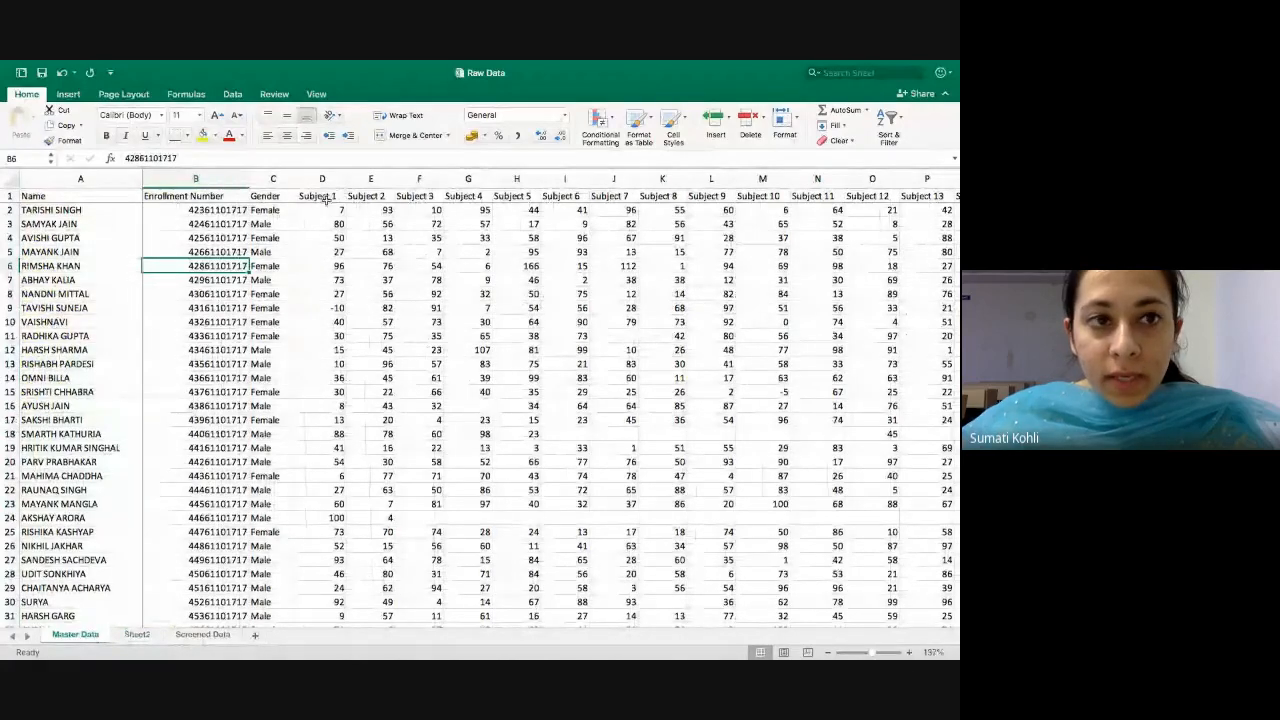
left_click(202, 635)
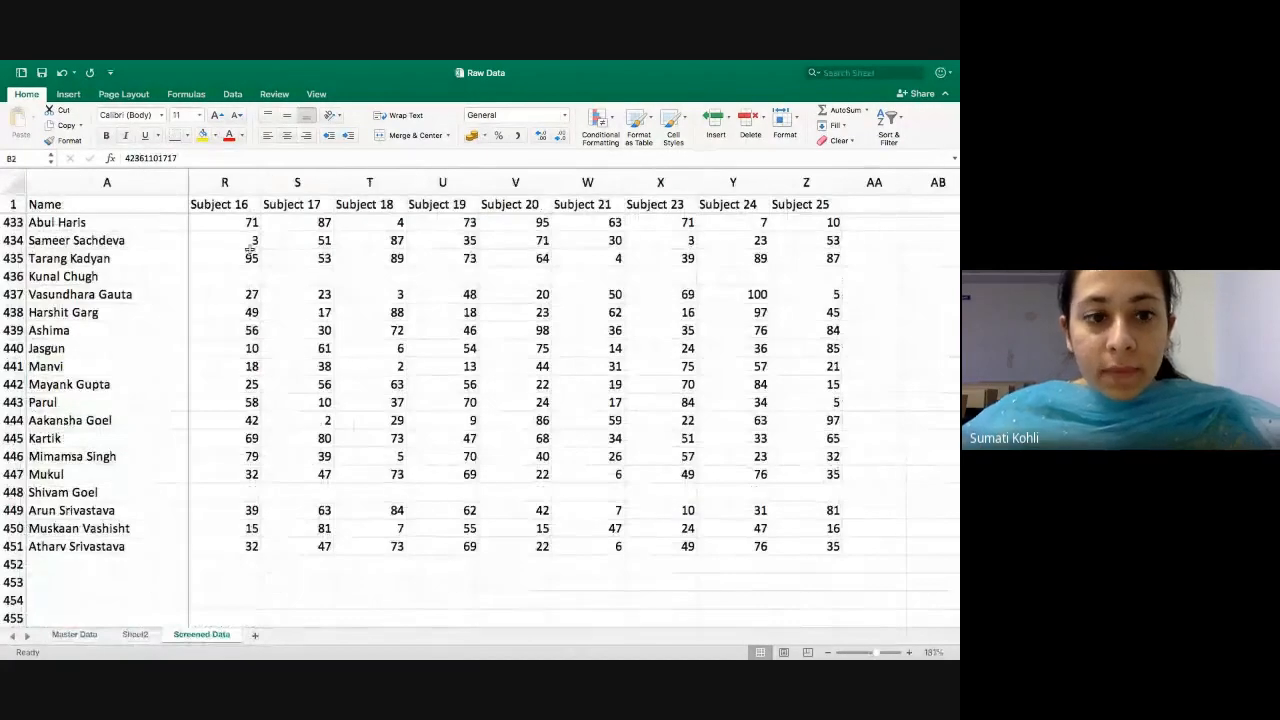
left_click(135, 634)
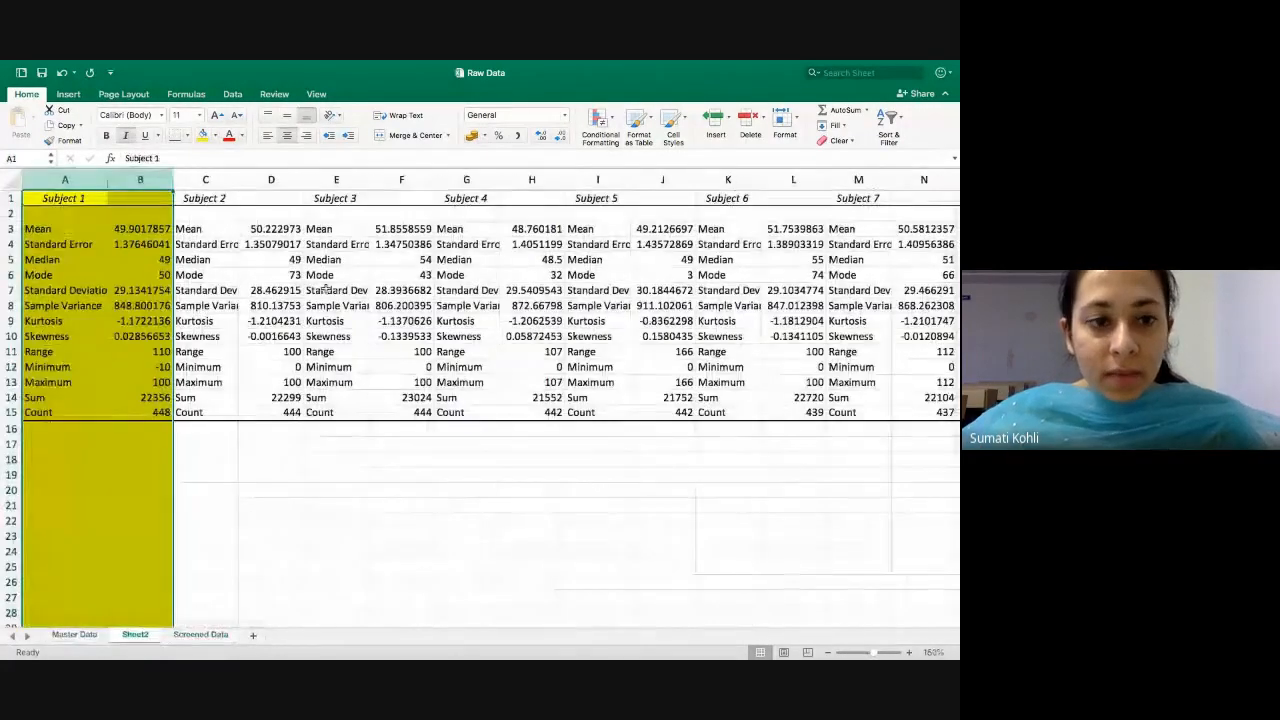
left_click(77, 634)
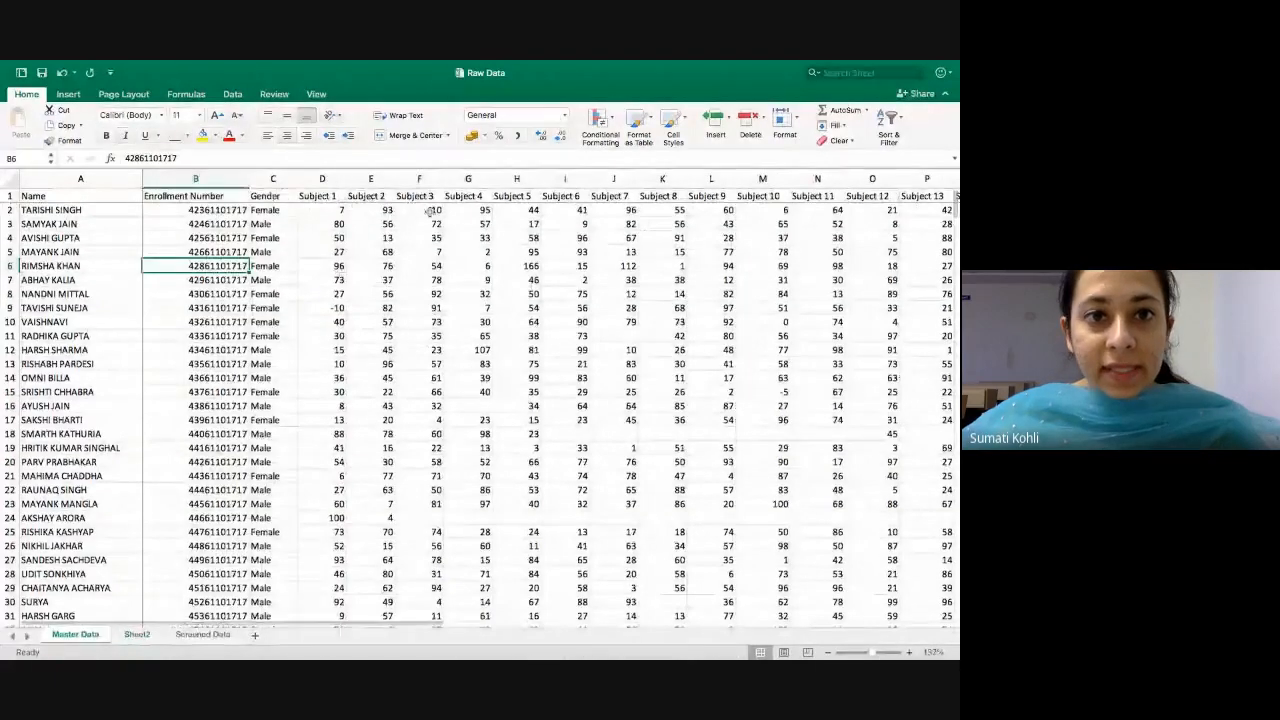
- Select the marks from the Subject 1 heading across to Subject 12 in Master Data and compare them with Sheet2 and Screened Data
left_click(323, 196)
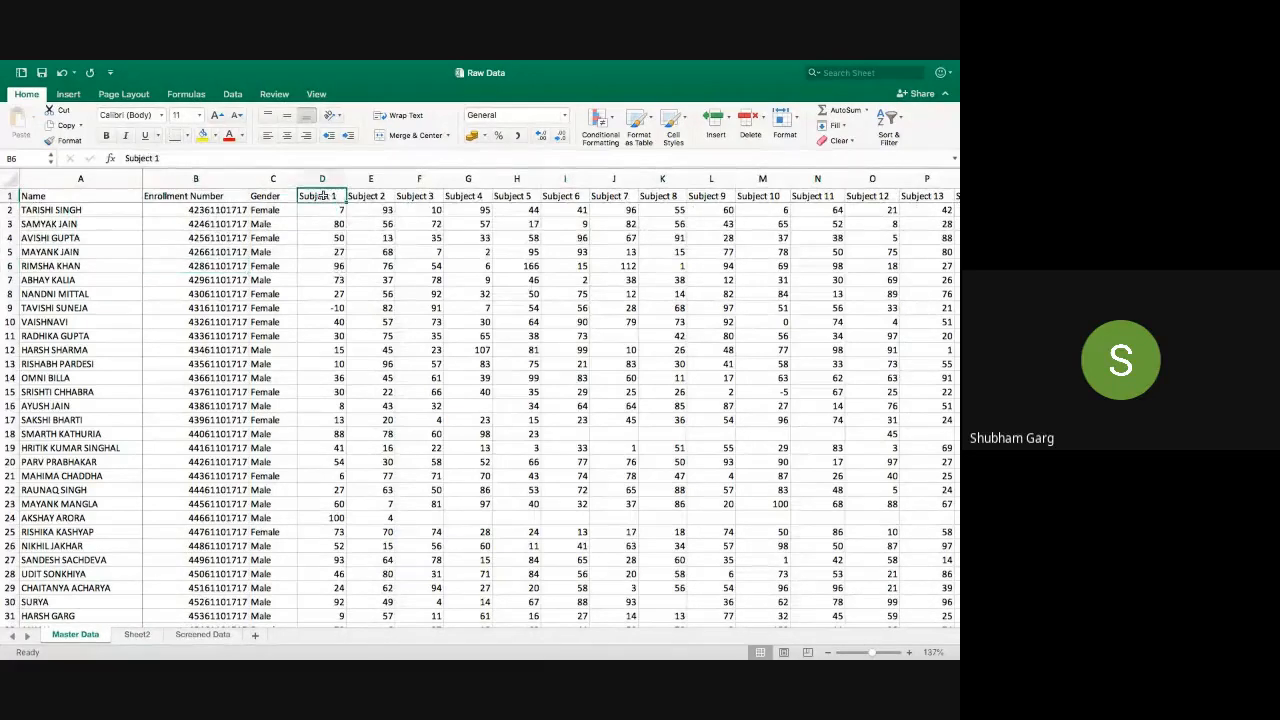
left_click_drag(323, 196, 901, 516)
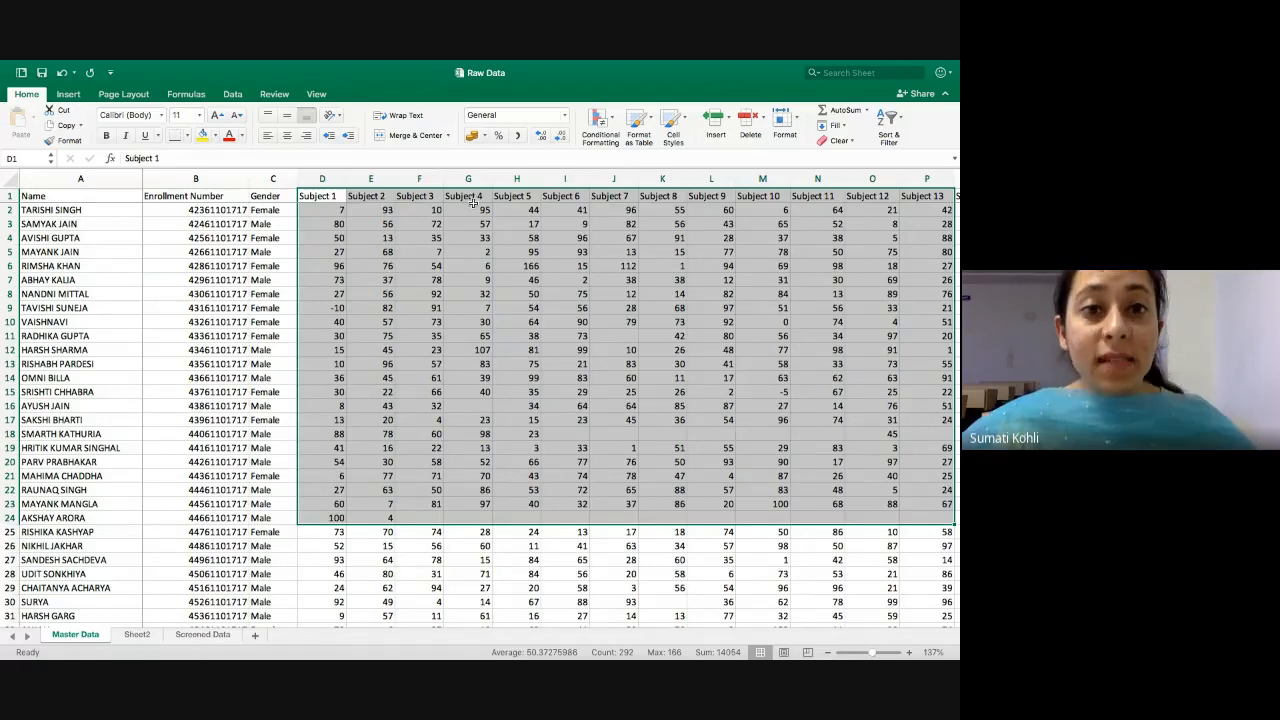
left_click_drag(325, 196, 865, 432)
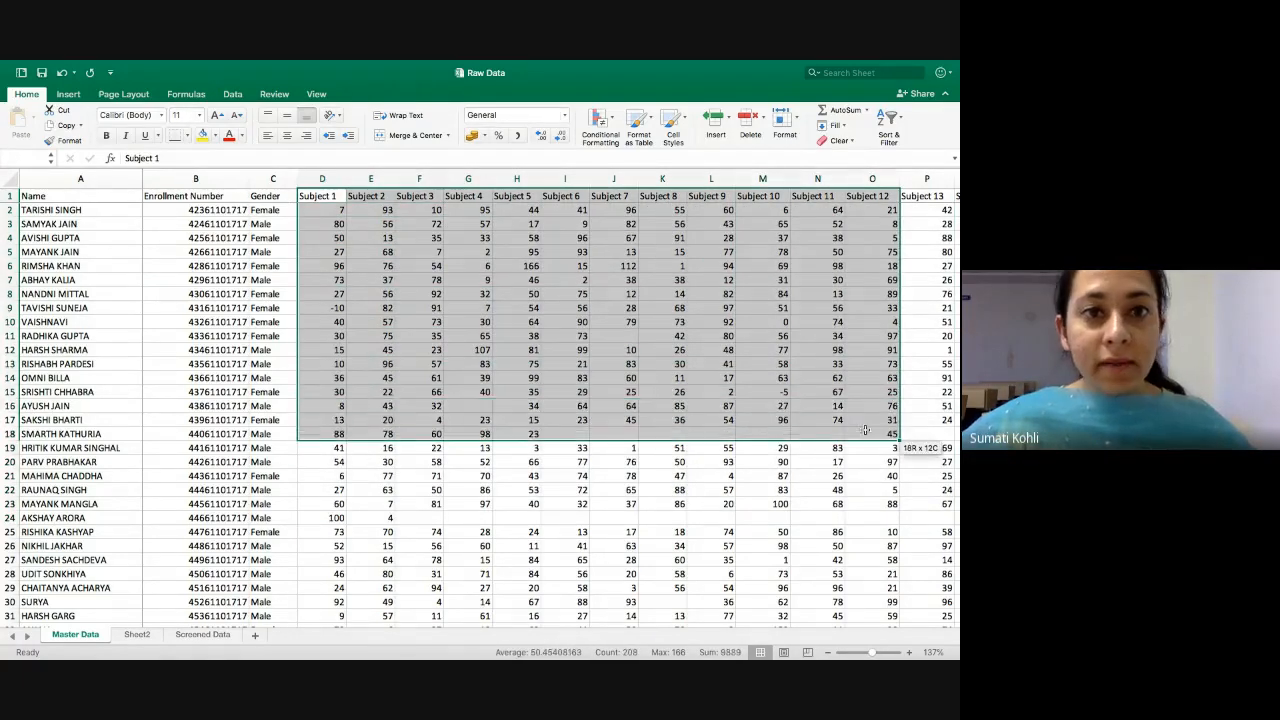
left_click(183, 638)
left_click(143, 638)
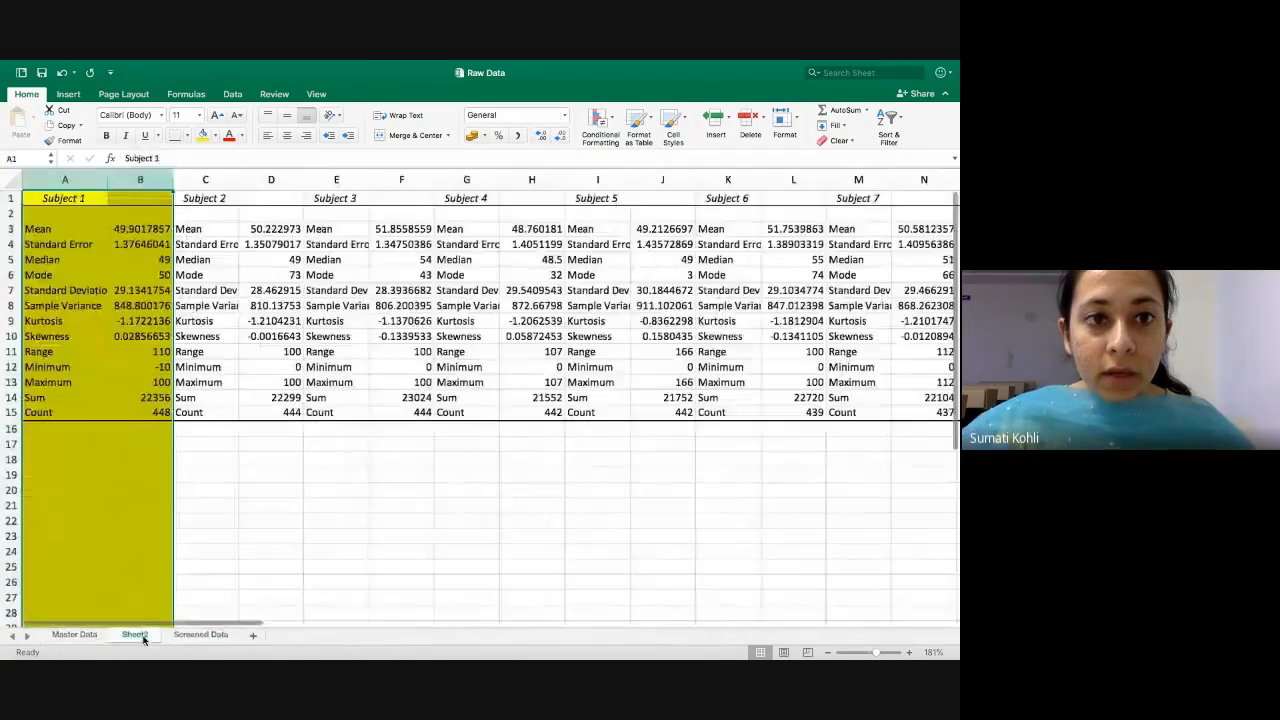
left_click(73, 636)
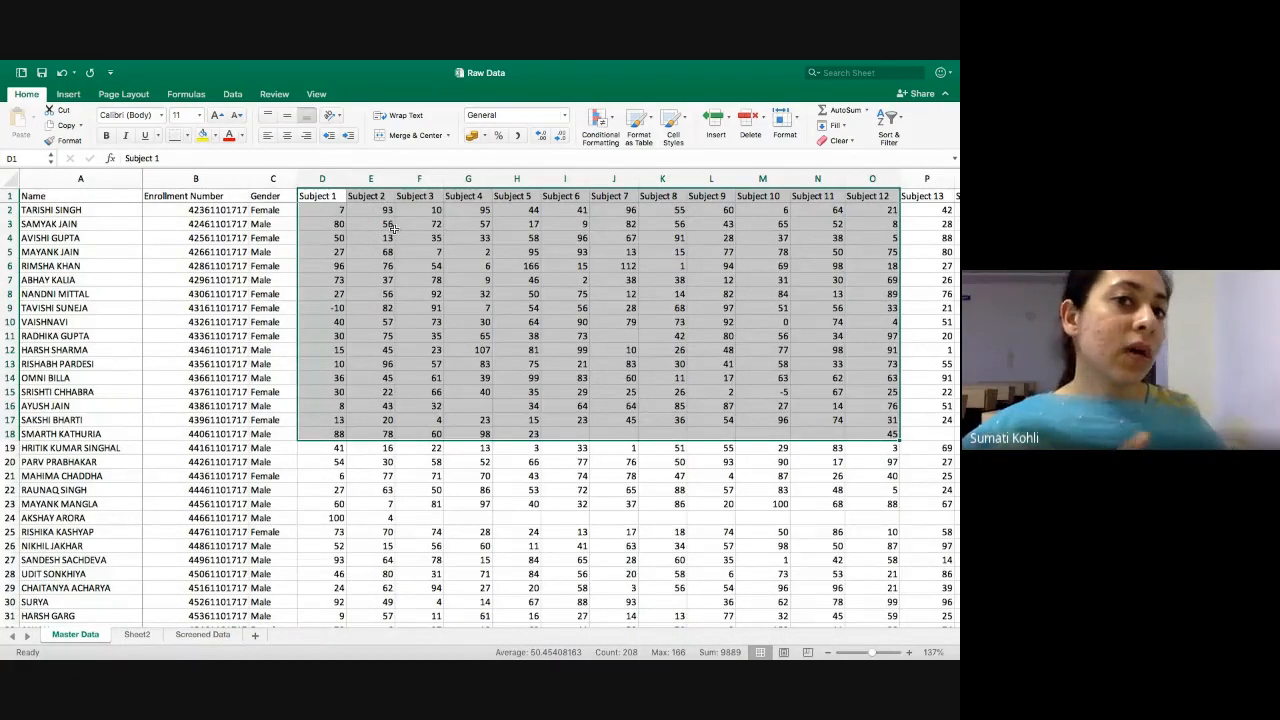
left_click(212, 636)
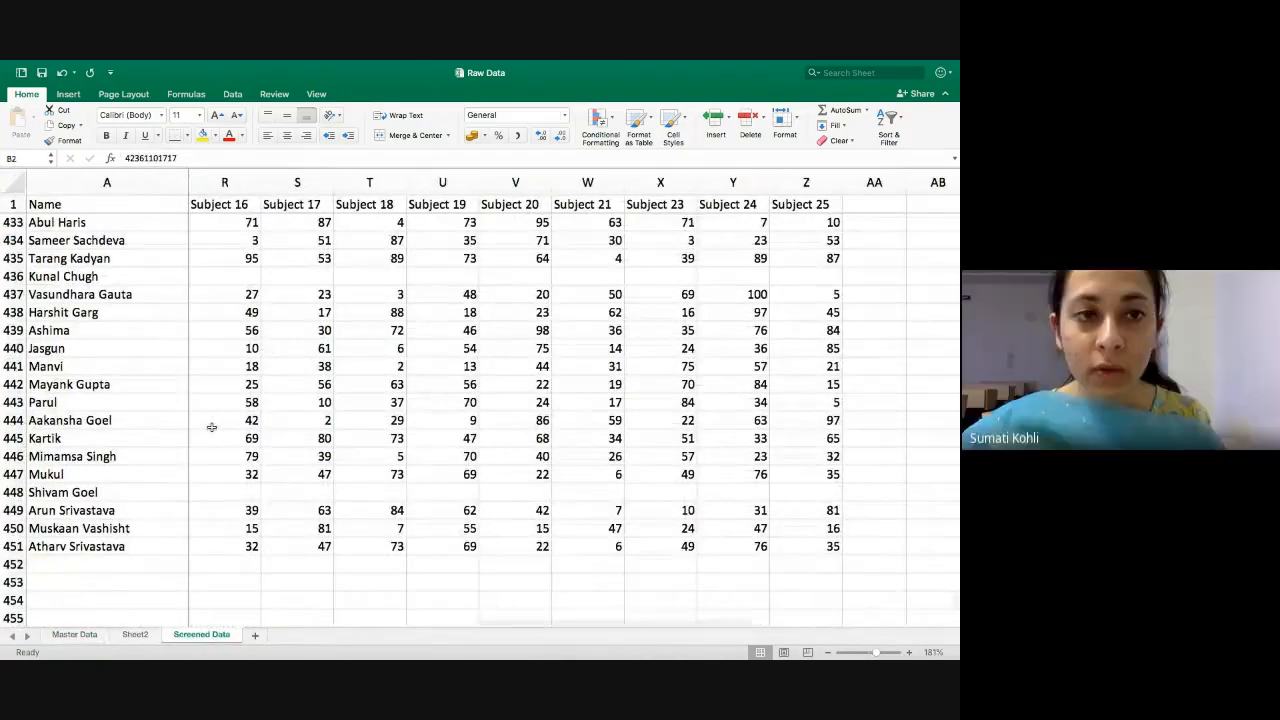
- Rename Sheet2 as "Descriptive statistics" and move it after the Screened Data sheet
left_click(133, 636)
type("Descriptive statis")
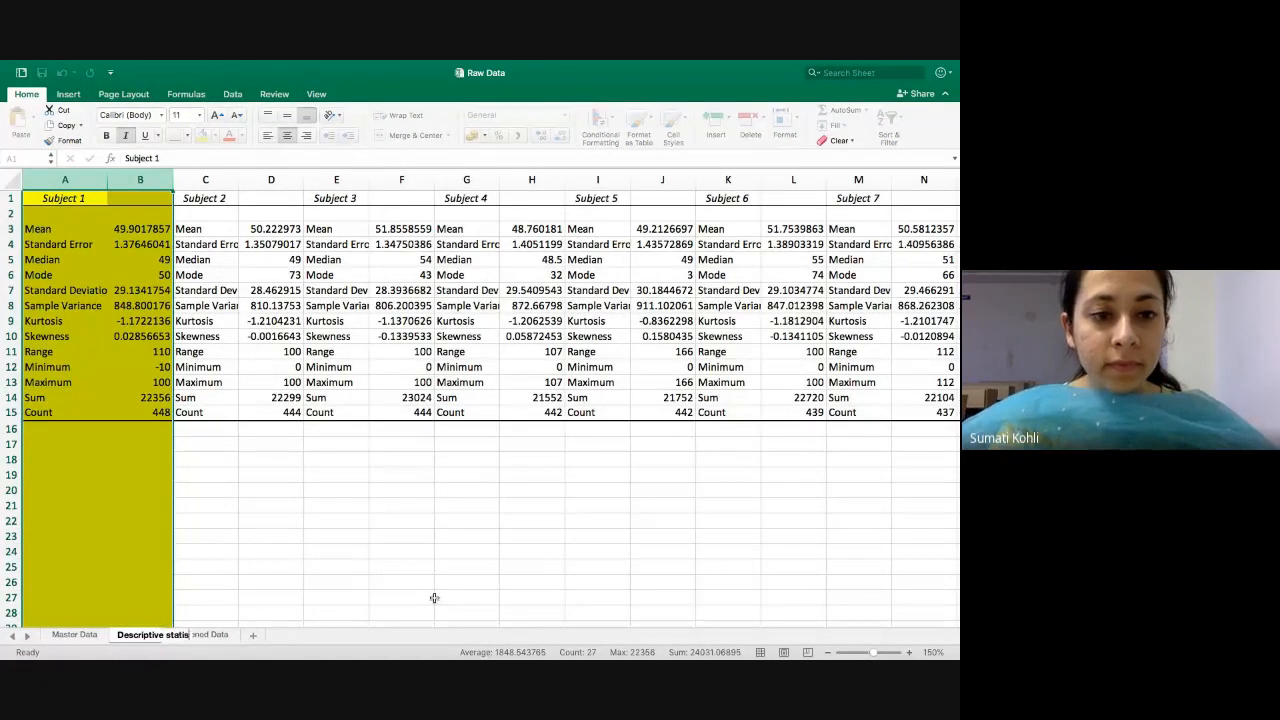
type("tics")
key("Return")
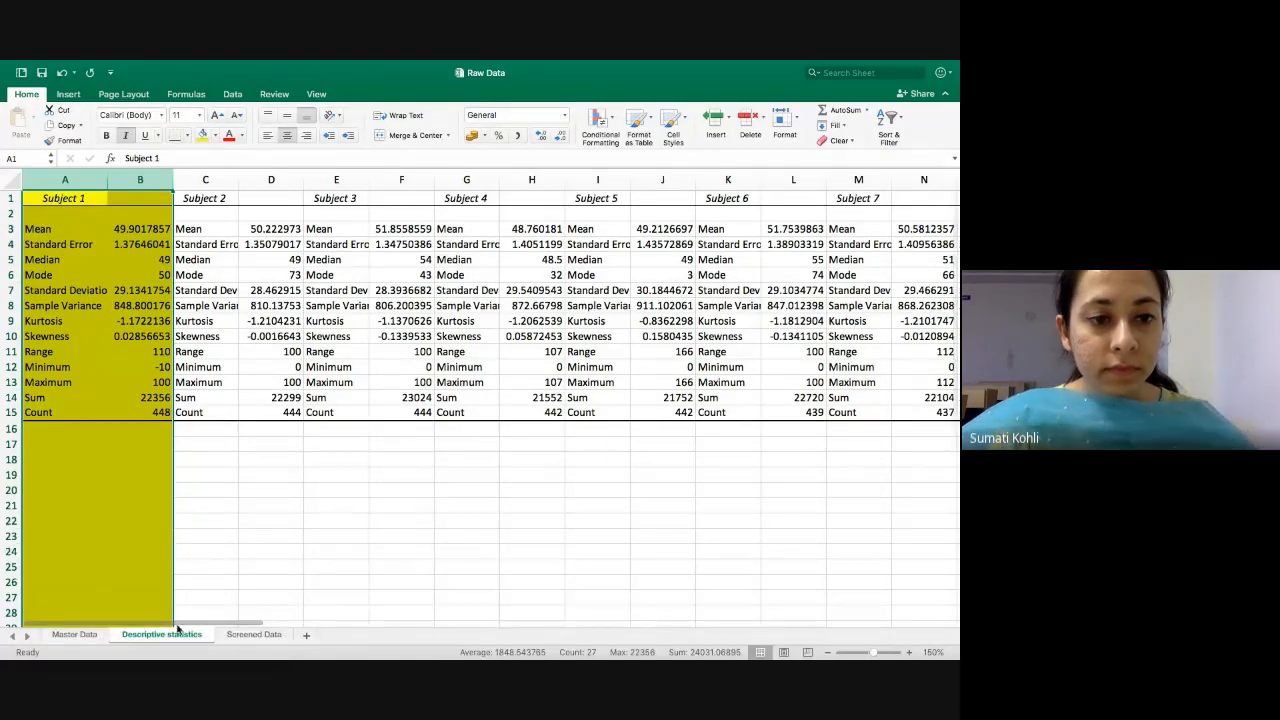
left_click_drag(272, 635, 300, 633)
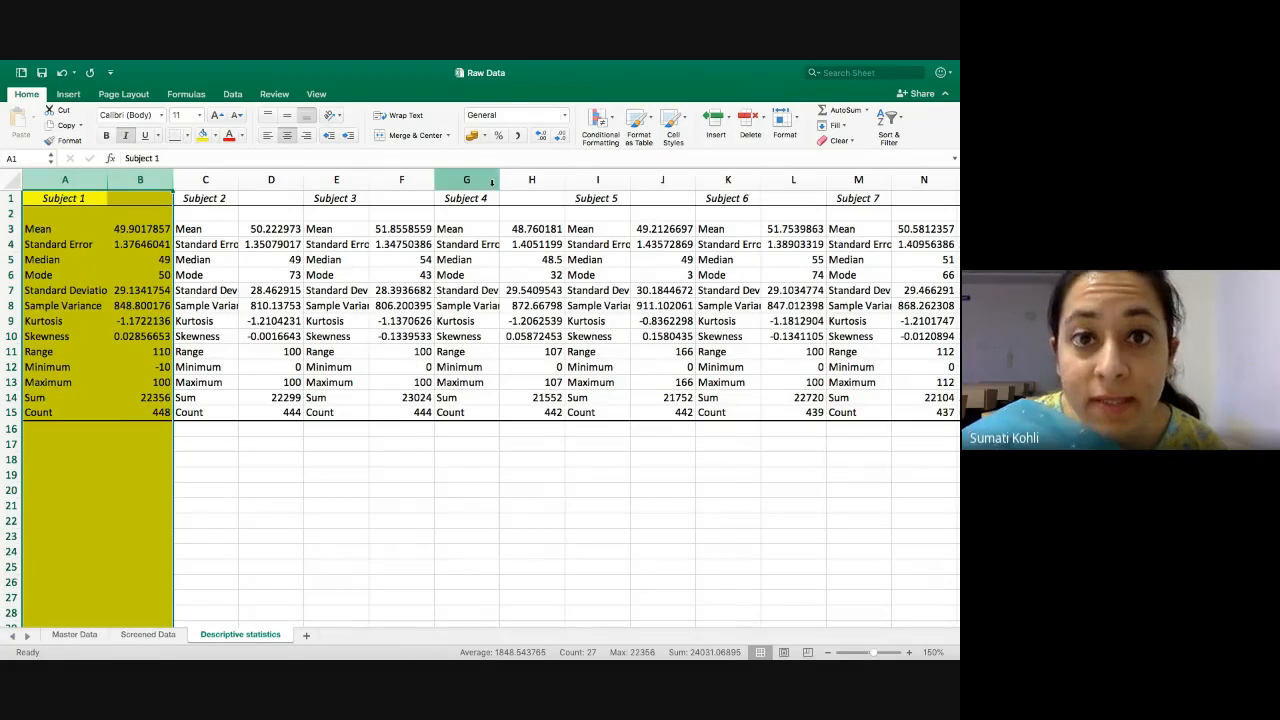
- Fill the Subject 4 columns G and H and the Subject 5 columns I and J with yellow
left_click_drag(488, 180, 518, 180)
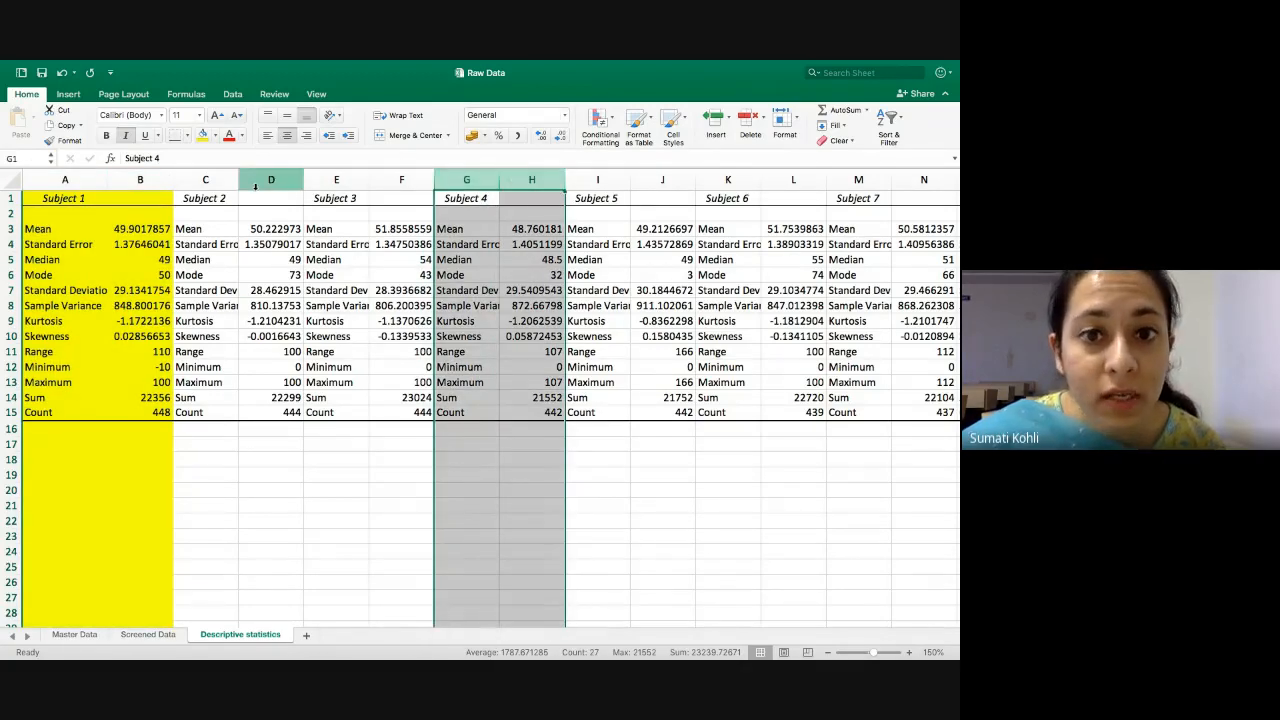
left_click(204, 137)
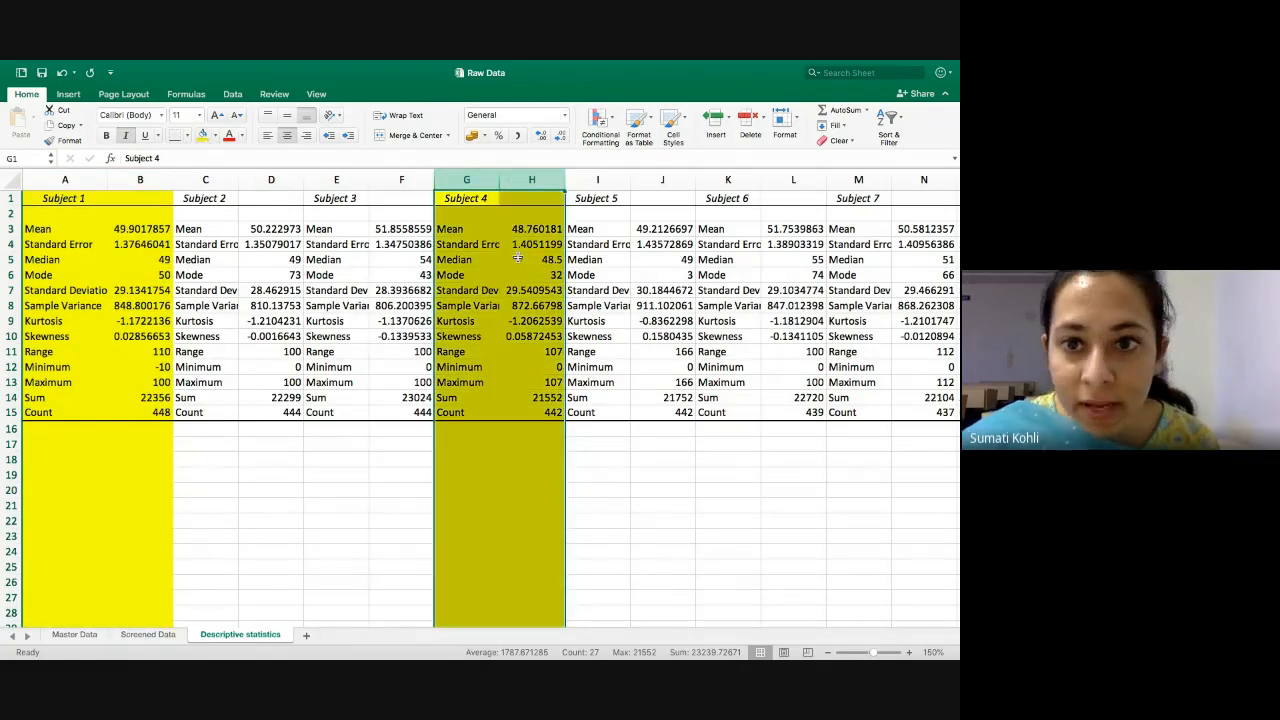
left_click_drag(602, 183, 644, 183)
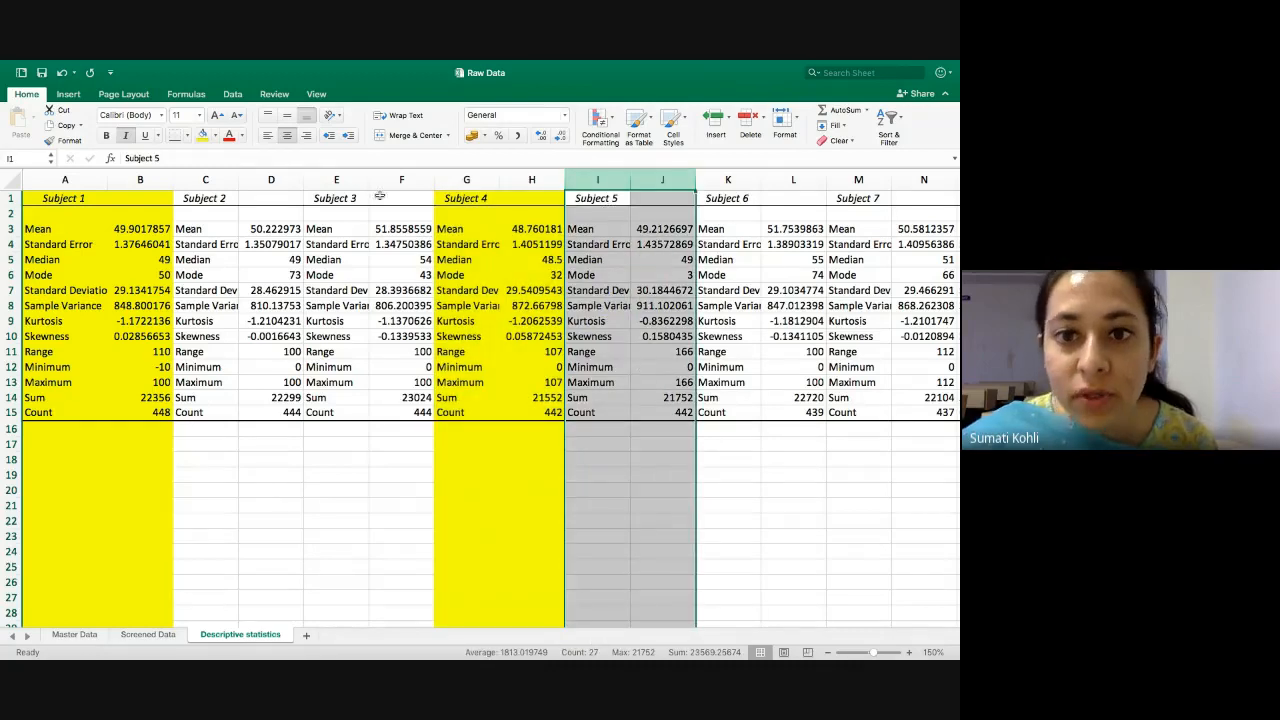
left_click(204, 137)
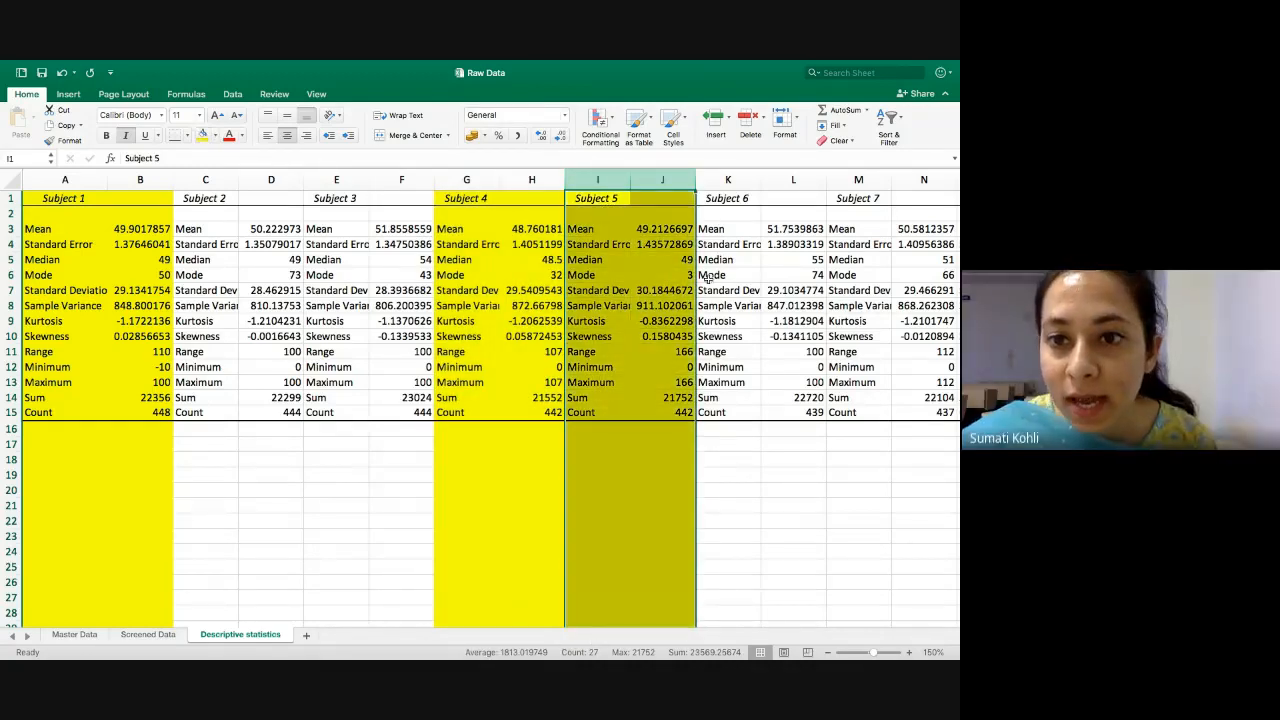
- Fill the Subject 7 statistics columns, M and N, with yellow
scroll(707, 280, "right", 2)
scroll(707, 279, "right", 2)
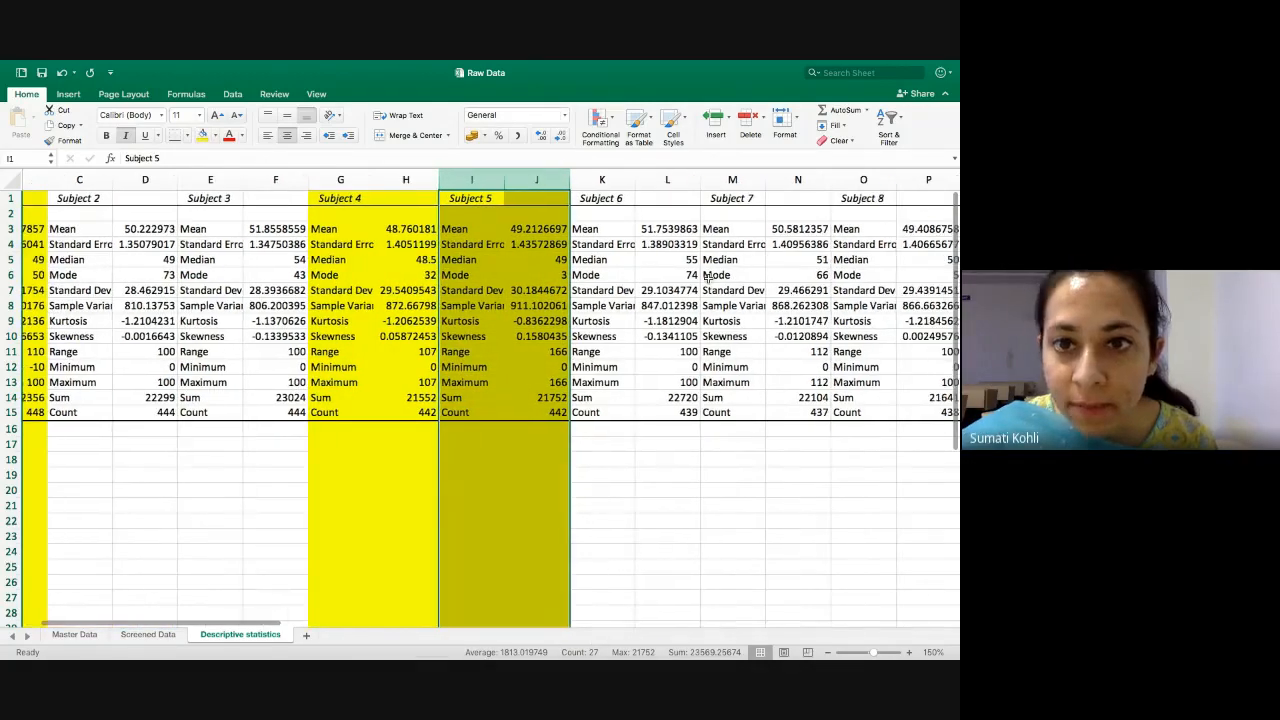
scroll(670, 265, "right", 5)
left_click_drag(627, 180, 678, 182)
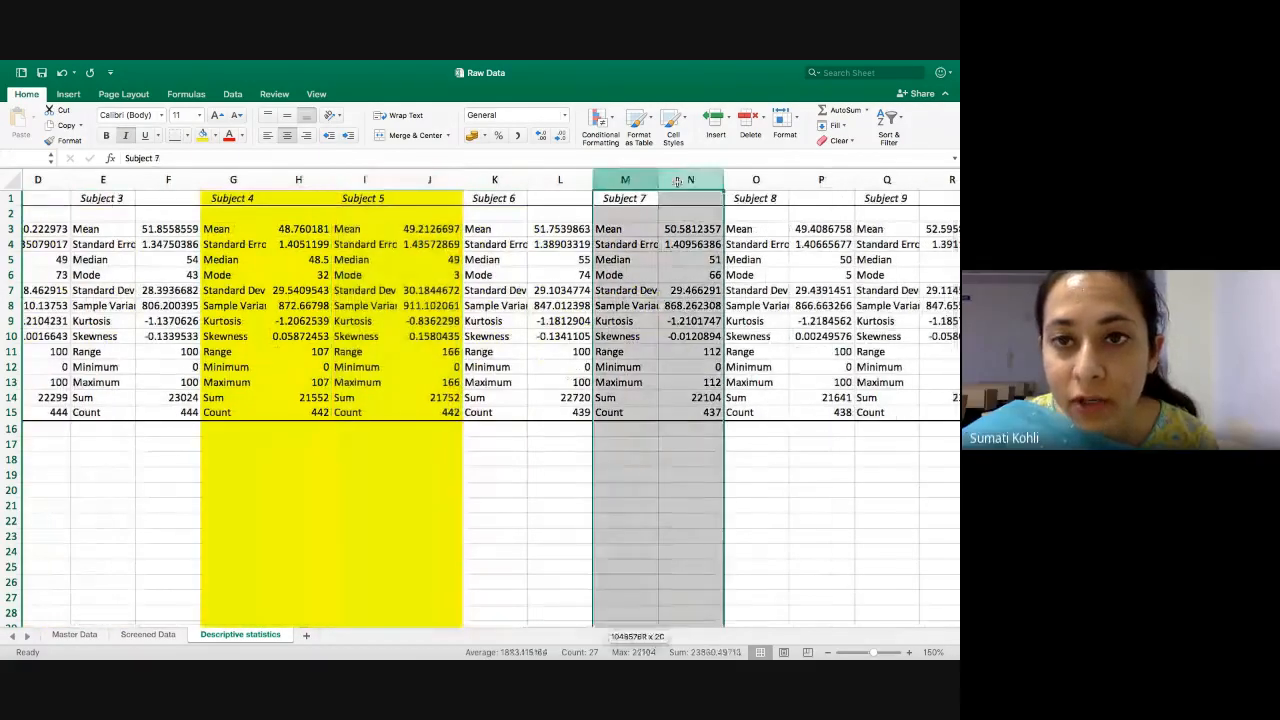
left_click(203, 135)
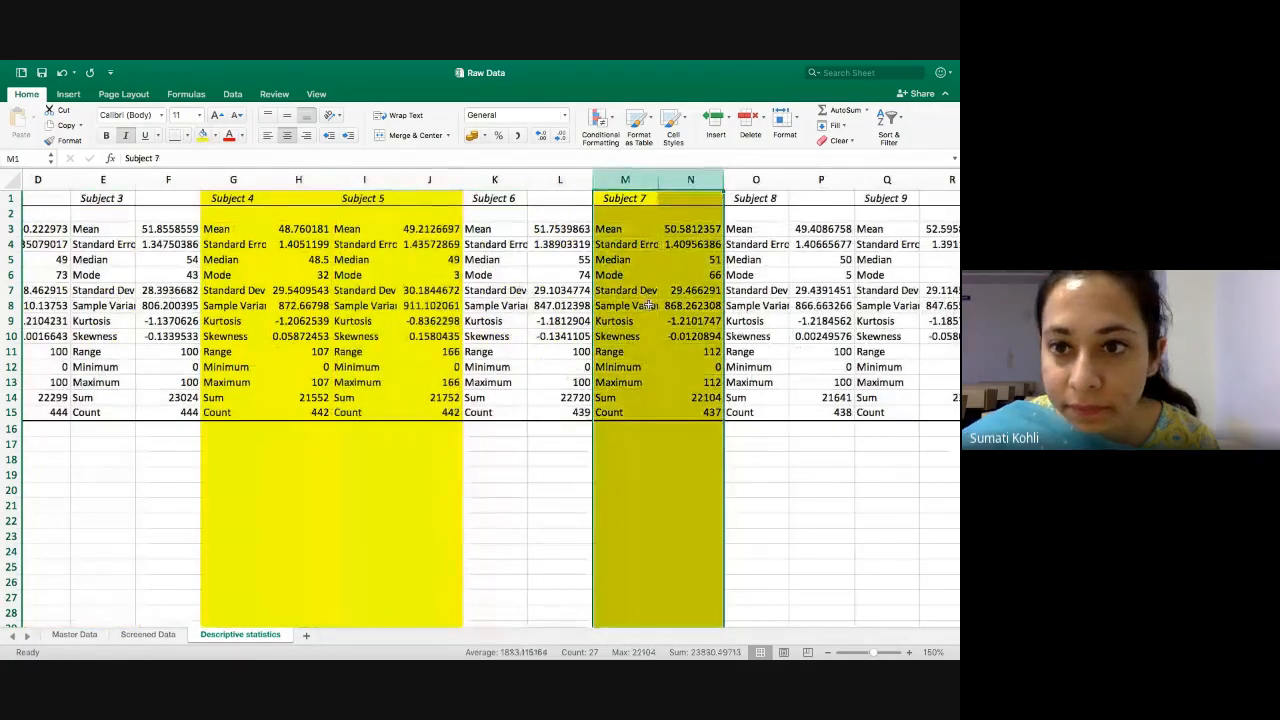
- Fill the Subject 10 statistics columns, S and T, with yellow
scroll(600, 300, "right", 4)
scroll(676, 343, "right", 6)
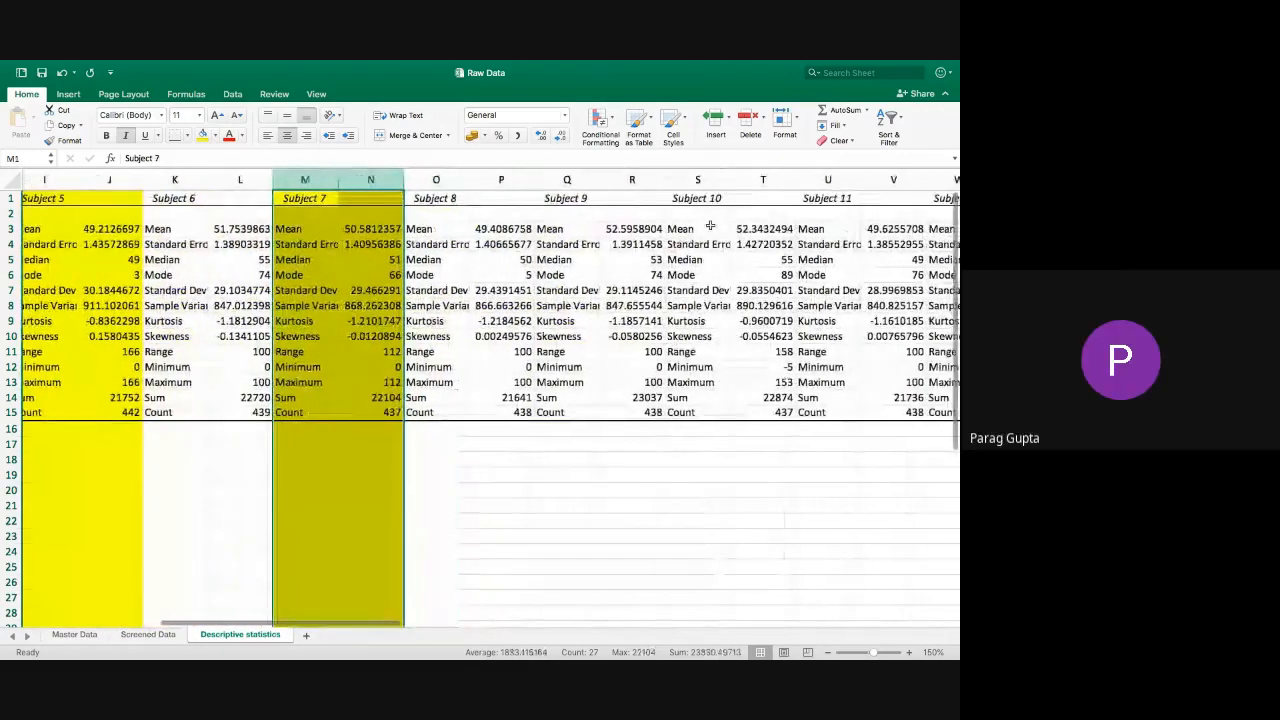
left_click_drag(697, 180, 763, 180)
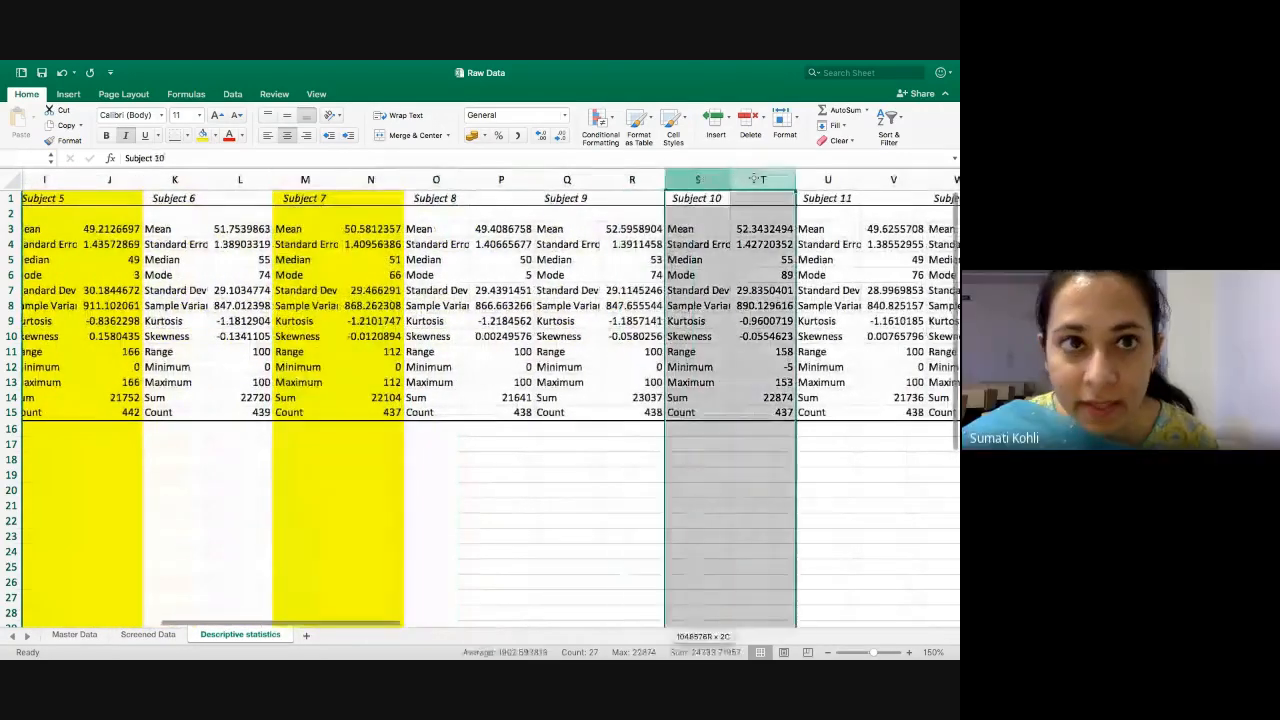
left_click(203, 135)
scroll(781, 410, "right", 2)
scroll(781, 410, "right", 5)
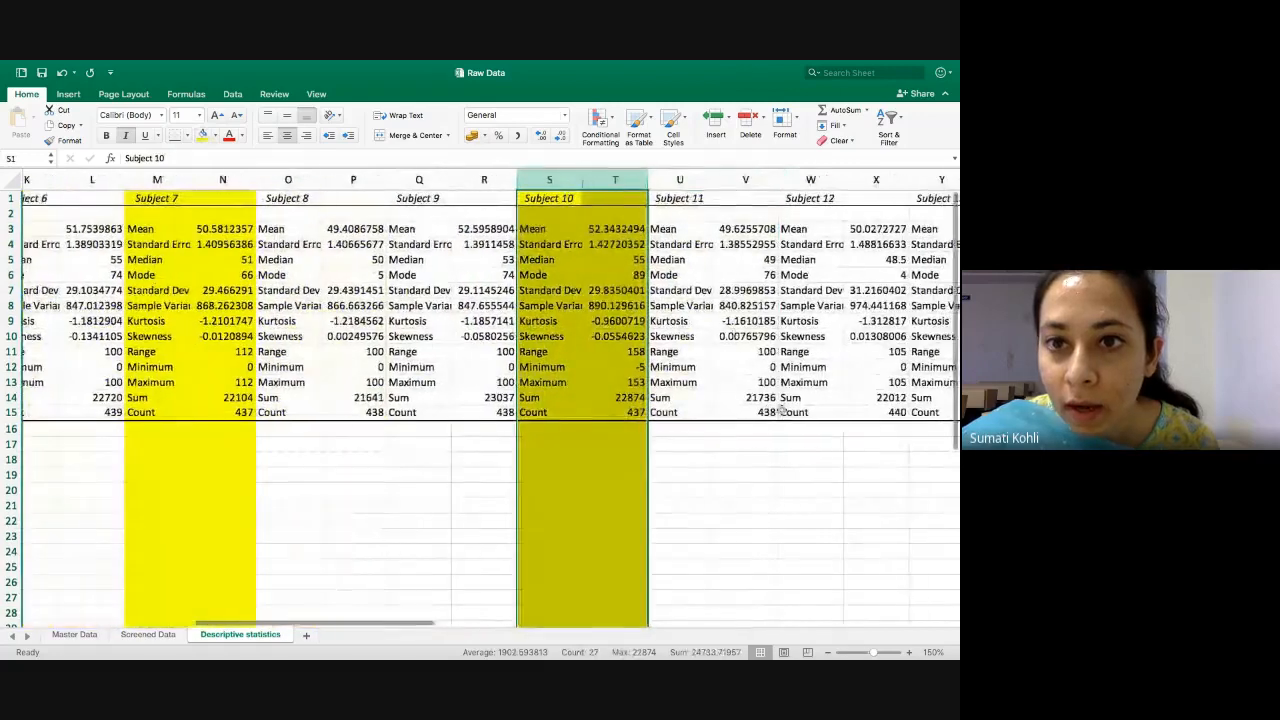
- Fill the Subject 12 columns W and X and the Subject 13 columns Y and Z with yellow
left_click_drag(679, 180, 744, 180)
left_click(203, 135)
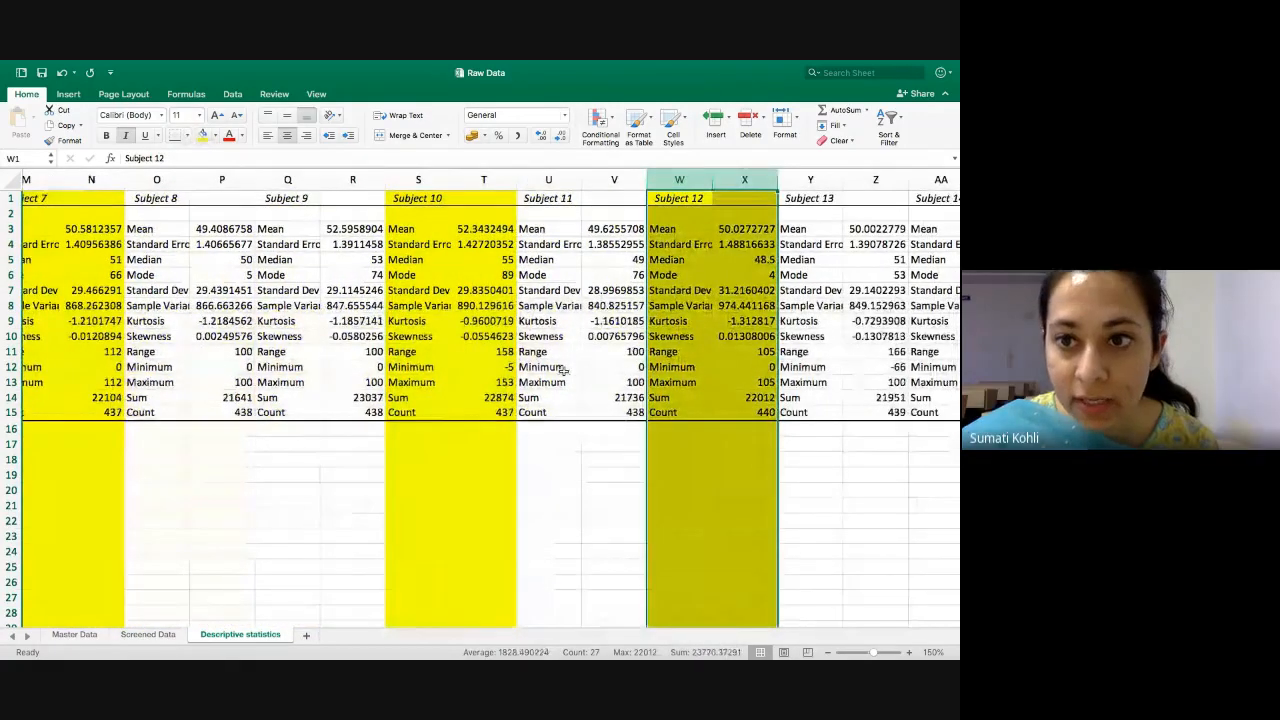
scroll(563, 370, "right", 5)
left_click(656, 182)
left_click_drag(656, 187, 698, 182)
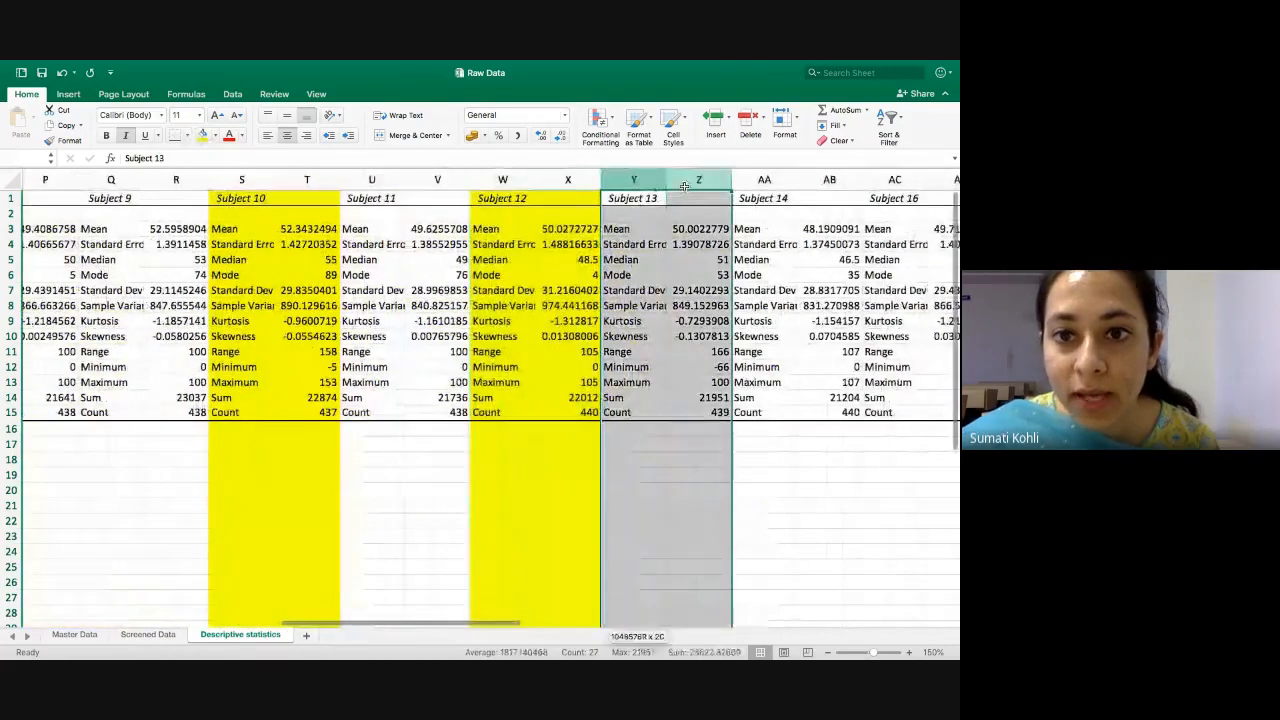
left_click(203, 135)
- Fill the Subject 14 statistics columns, AA and AB, with yellow
scroll(549, 363, "right", 2)
scroll(547, 363, "right", 3)
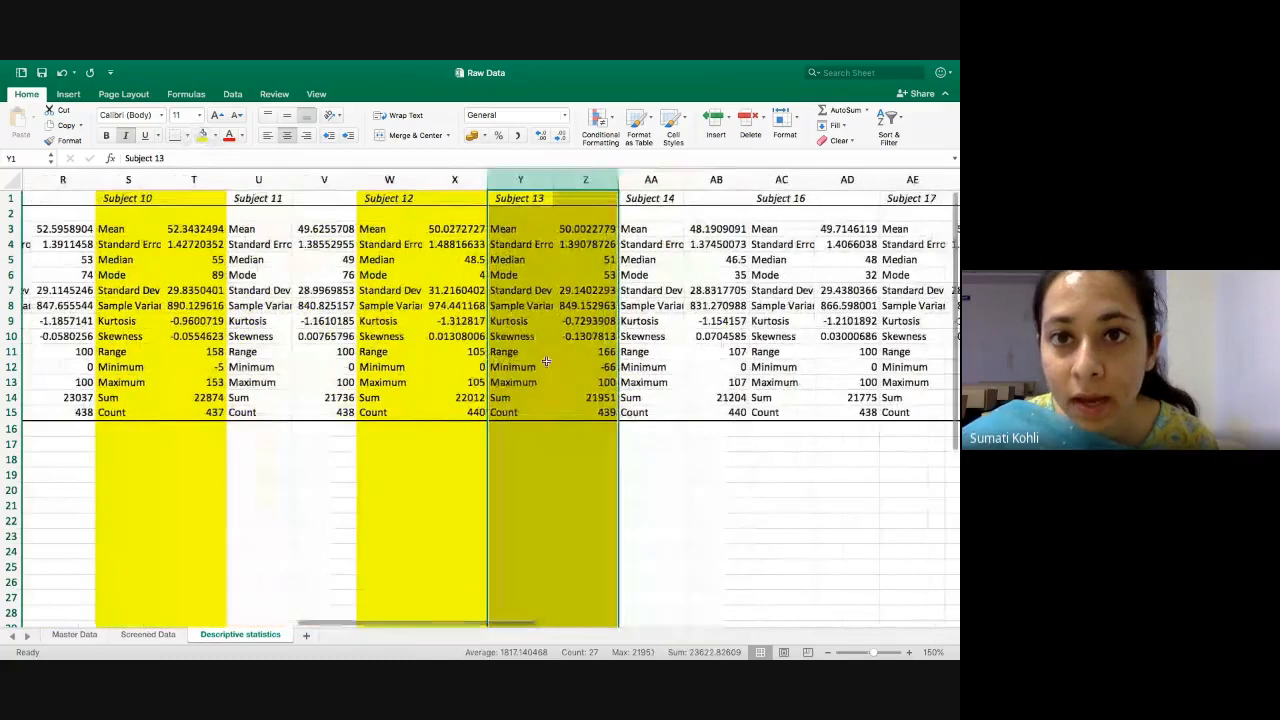
left_click_drag(615, 181, 680, 181)
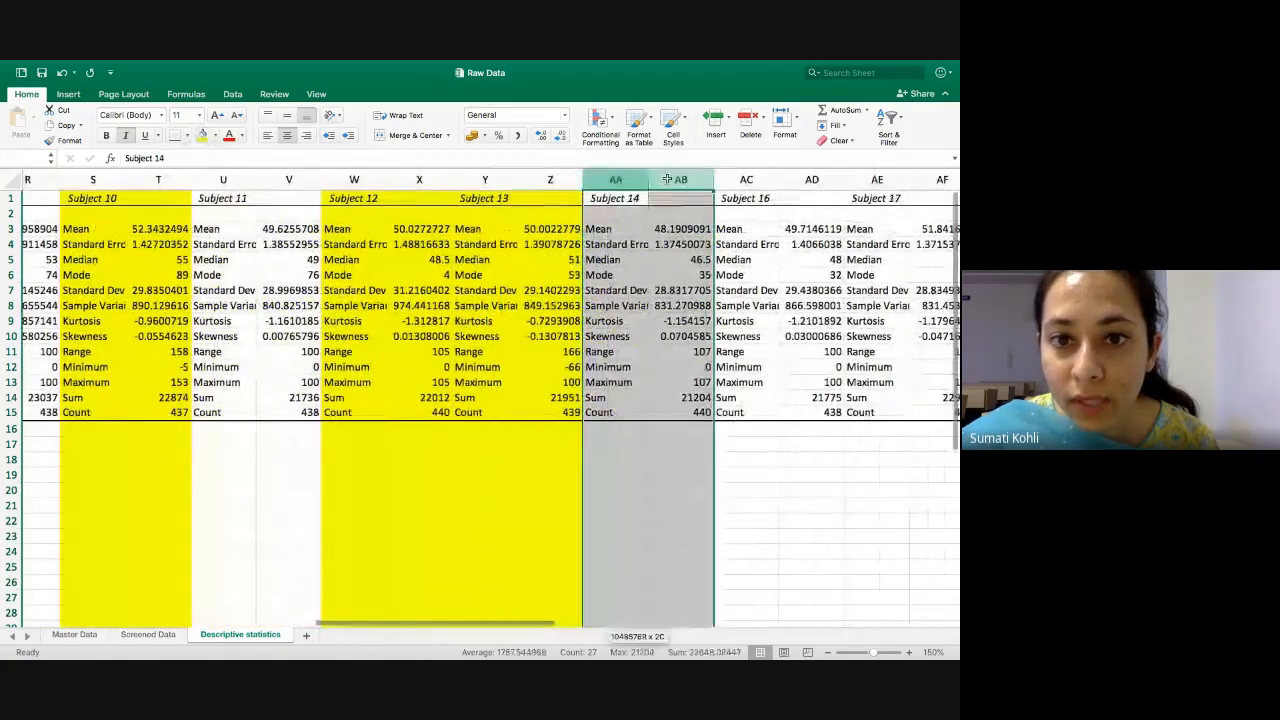
left_click(203, 135)
- Fill the Subject 18 columns AG and AH and the Subject 19 columns AI and AJ with yellow
scroll(688, 388, "right", 3)
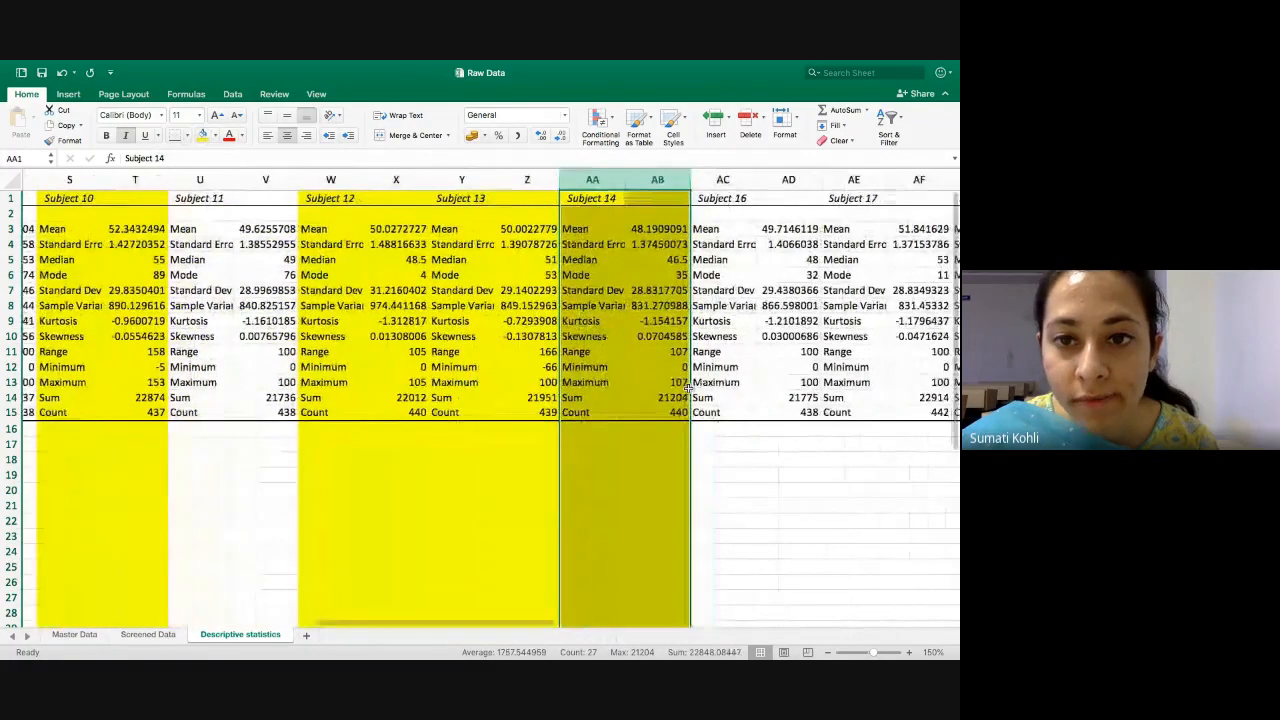
scroll(688, 388, "right", 3)
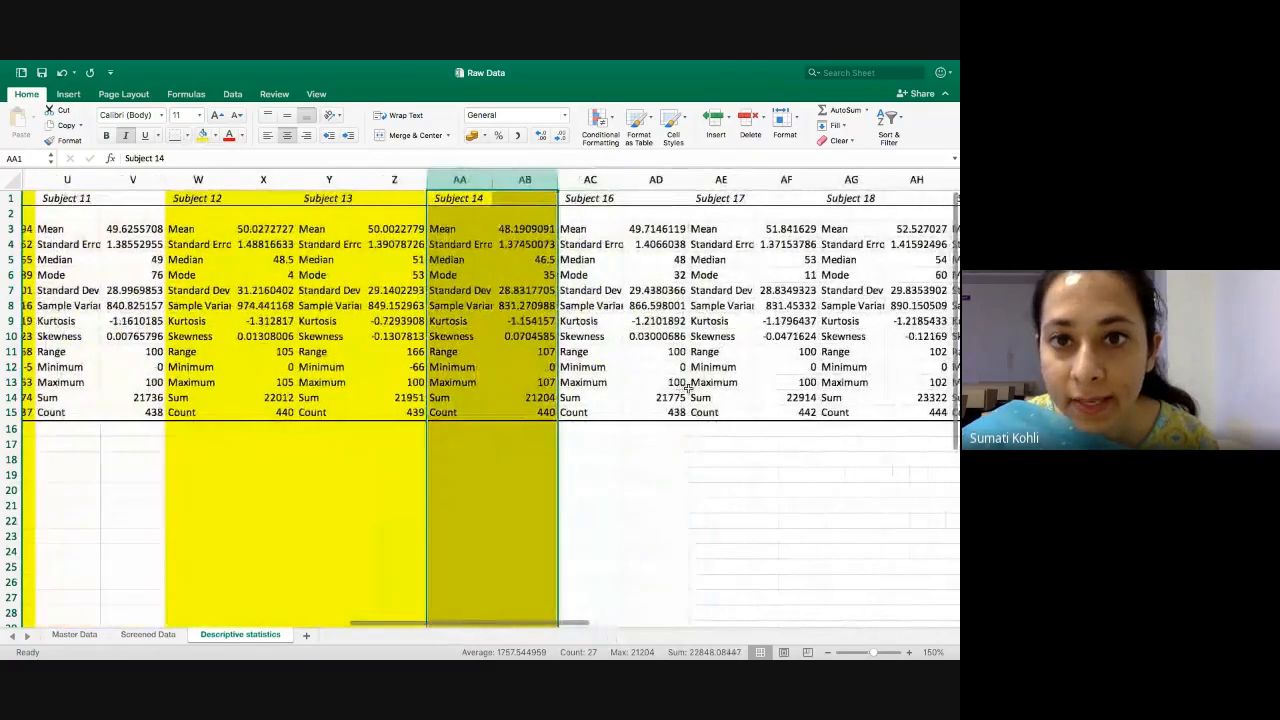
scroll(688, 388, "right", 3)
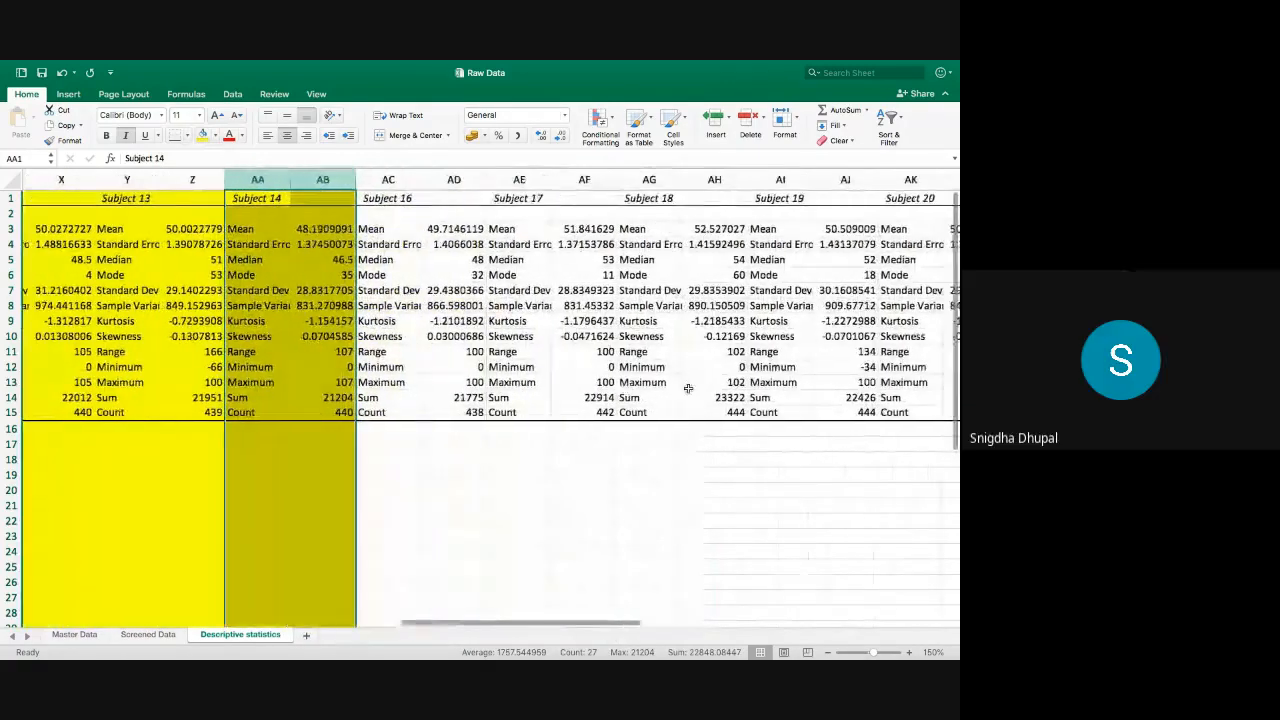
left_click_drag(645, 179, 697, 172)
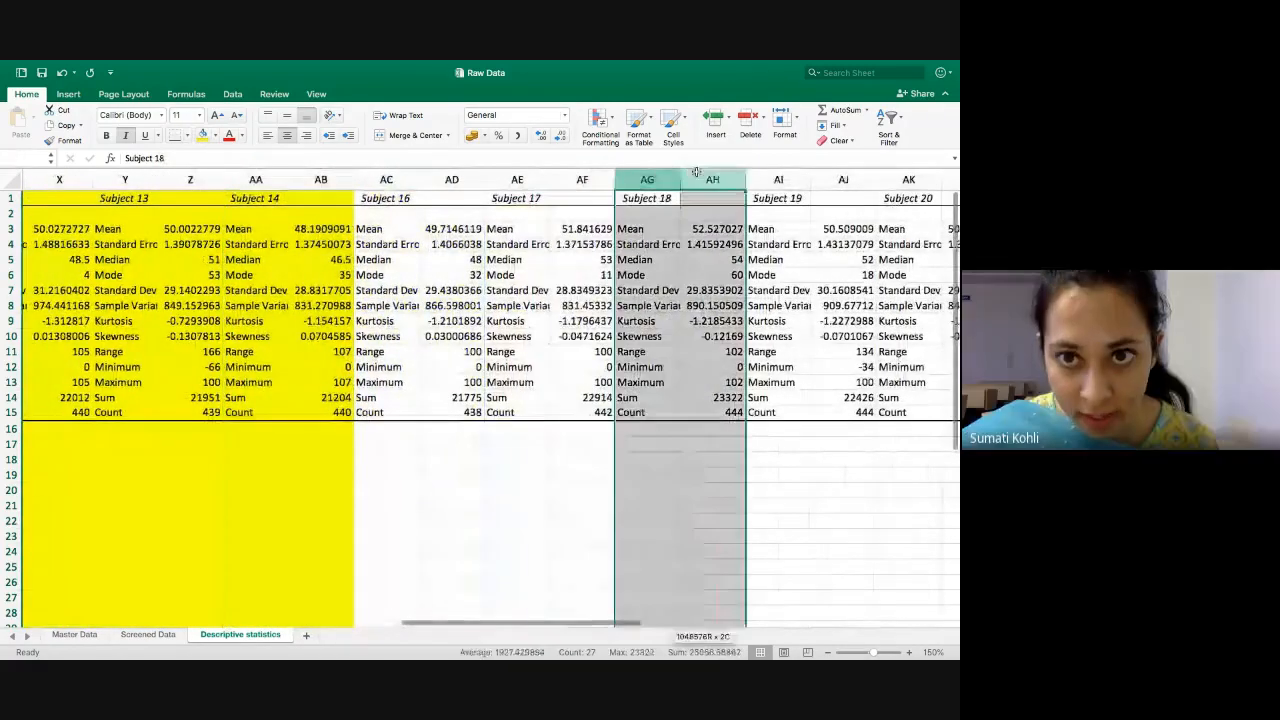
left_click(202, 135)
scroll(627, 367, "right", 3)
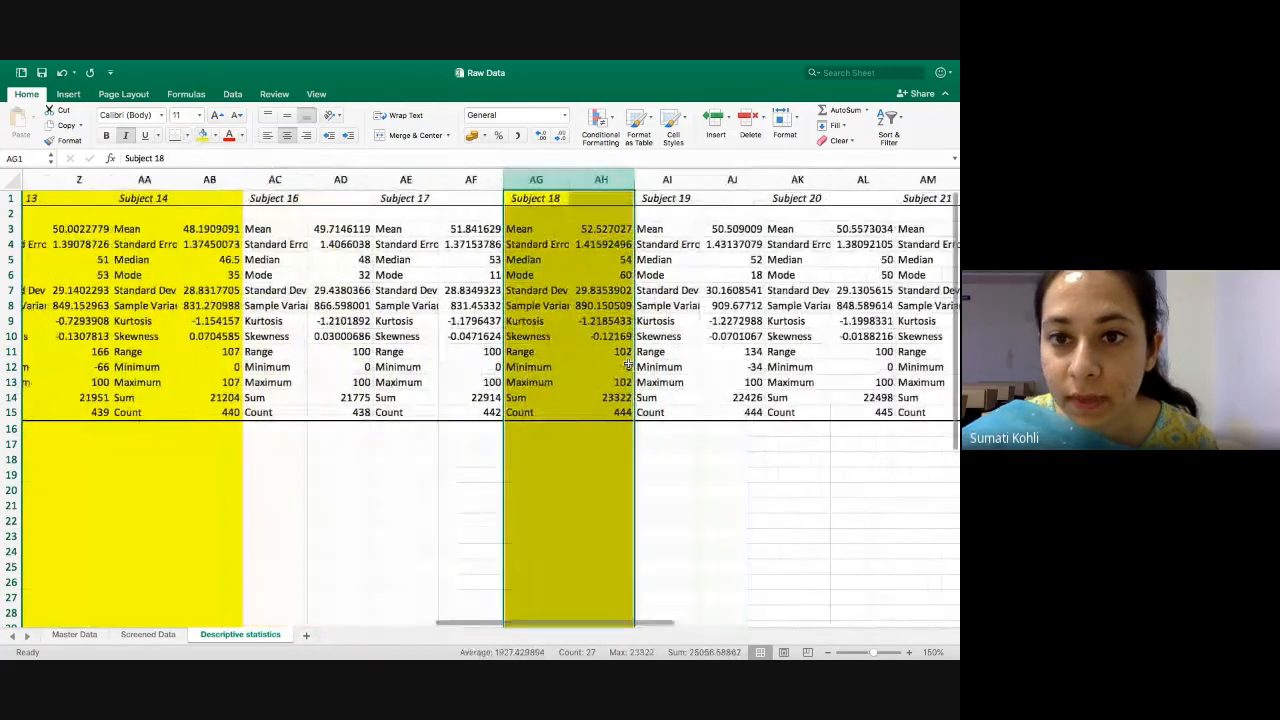
left_click_drag(665, 178, 731, 179)
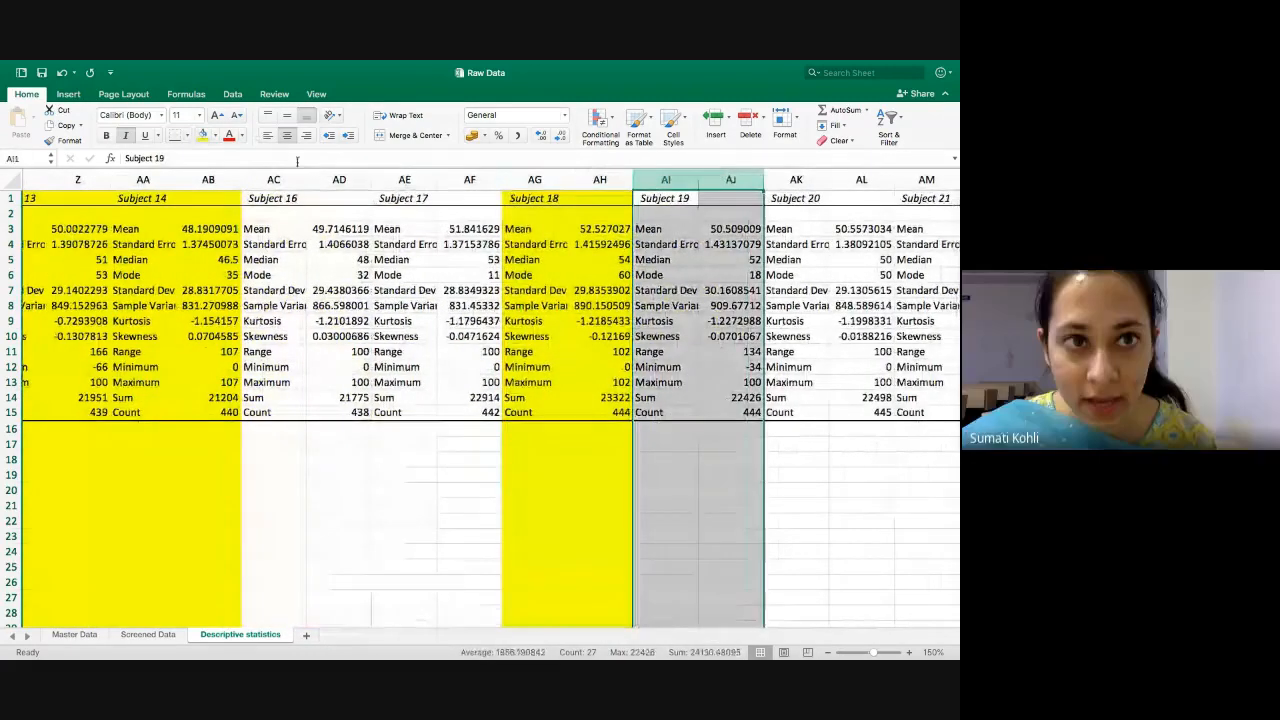
- Fill the Subject 21 statistics columns, AM and AN, with yellow
scroll(533, 306, "right", 4)
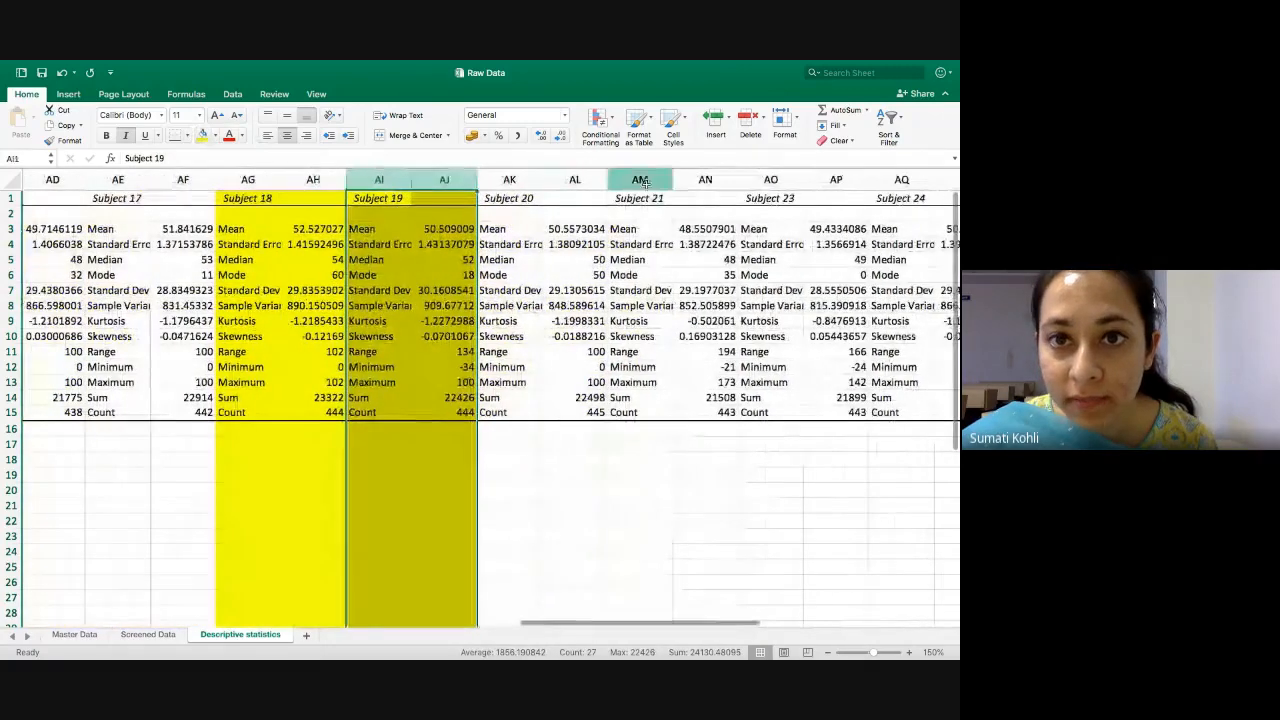
left_click_drag(640, 179, 705, 179)
left_click(201, 136)
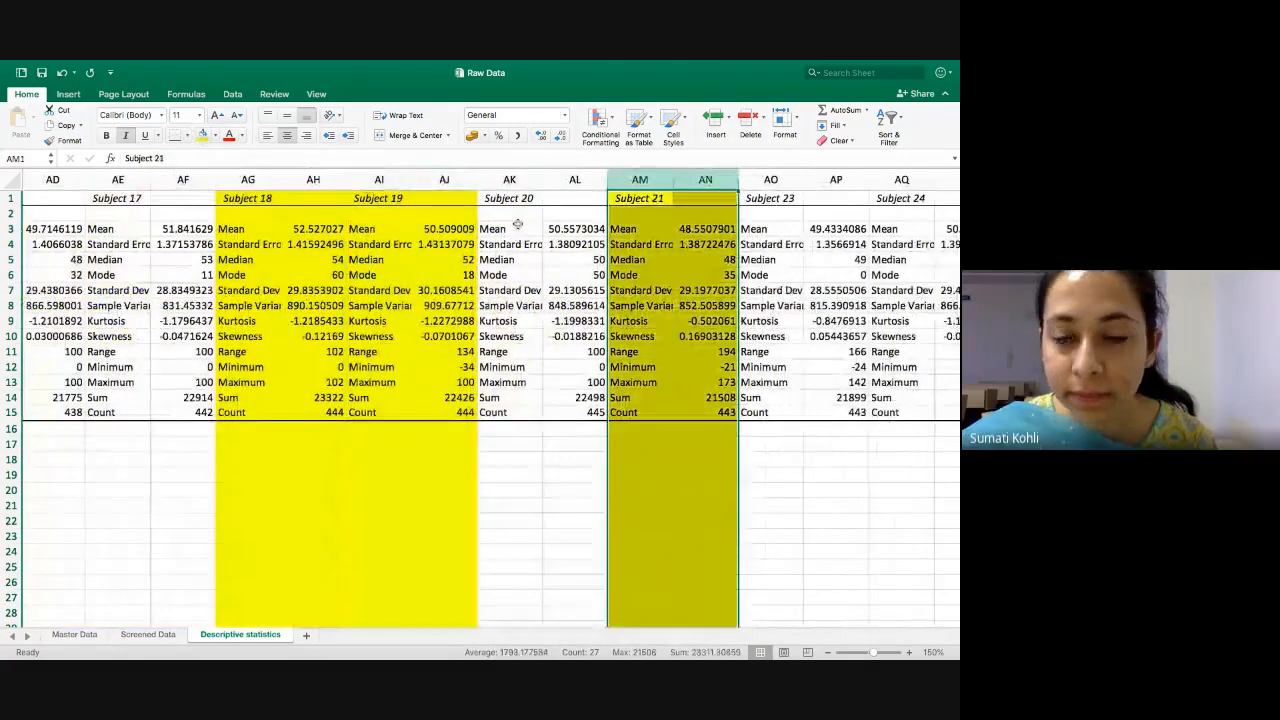
- Fill the columns of Subjects 23 and 24, AO to AR, and of Subject 25, AS and AT, with yellow
scroll(668, 195, "right", 2)
scroll(668, 195, "up", 1)
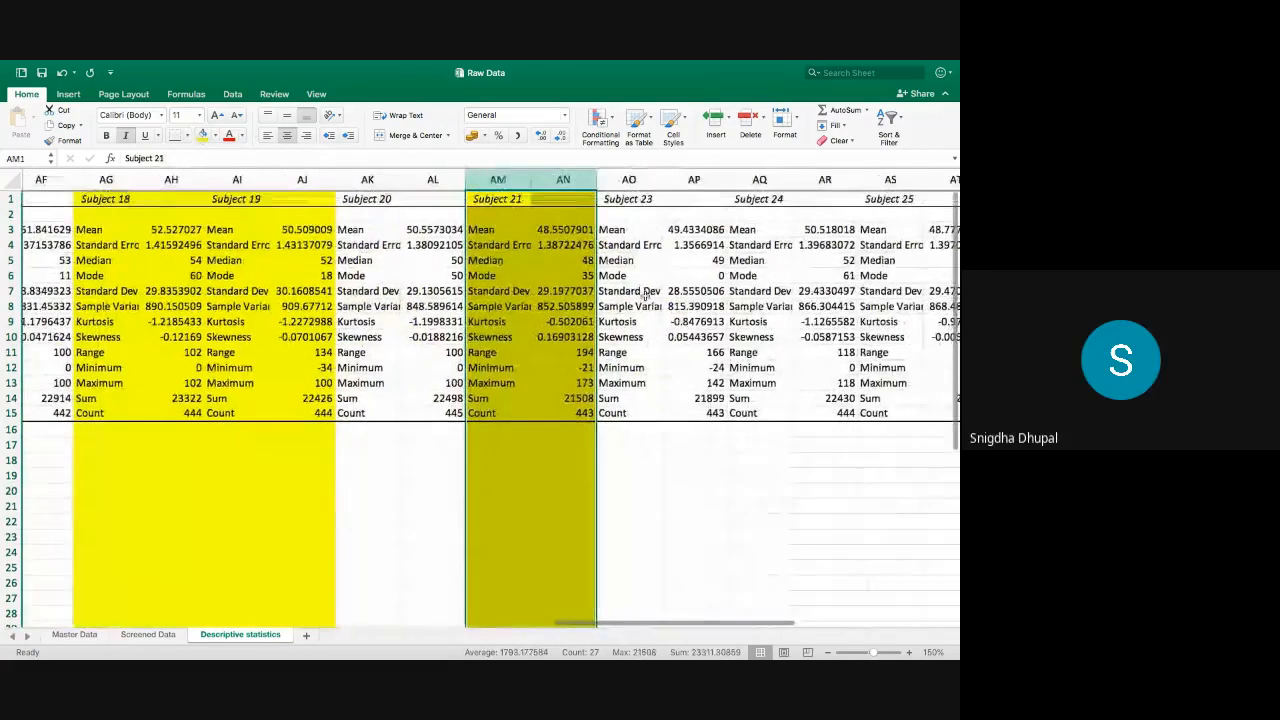
left_click_drag(625, 179, 840, 166)
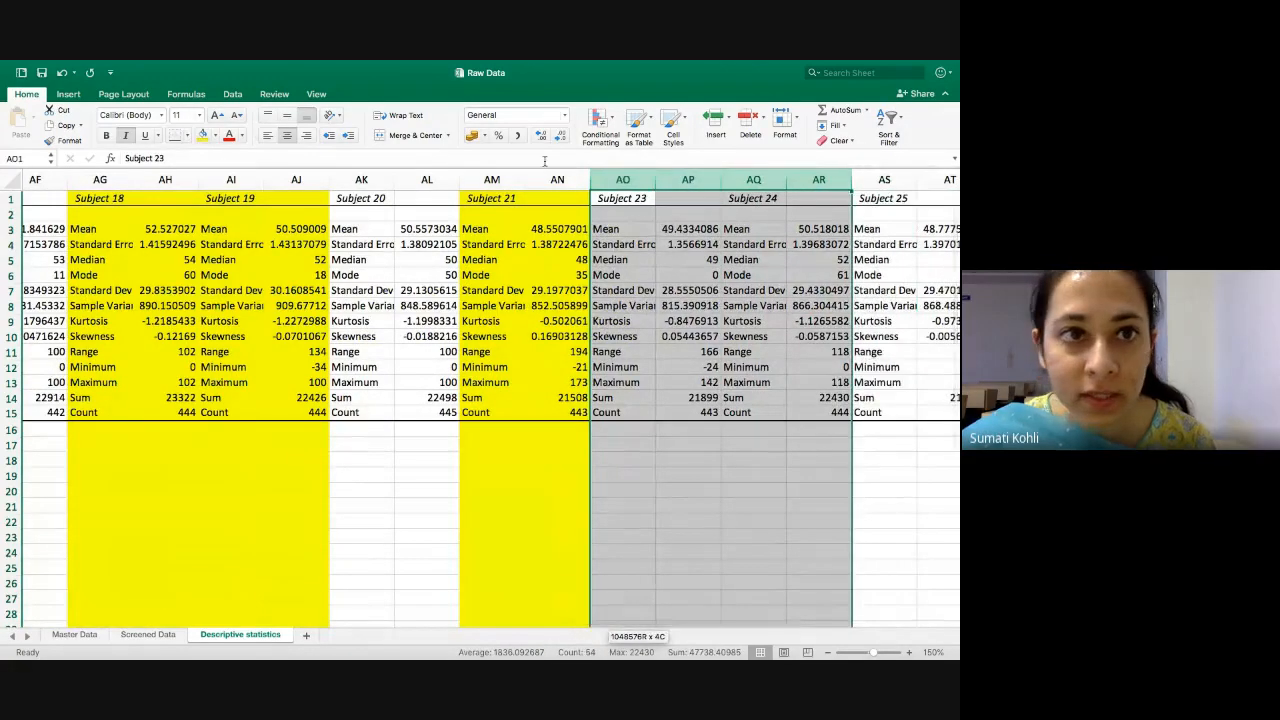
left_click(201, 135)
scroll(563, 279, "right", 3)
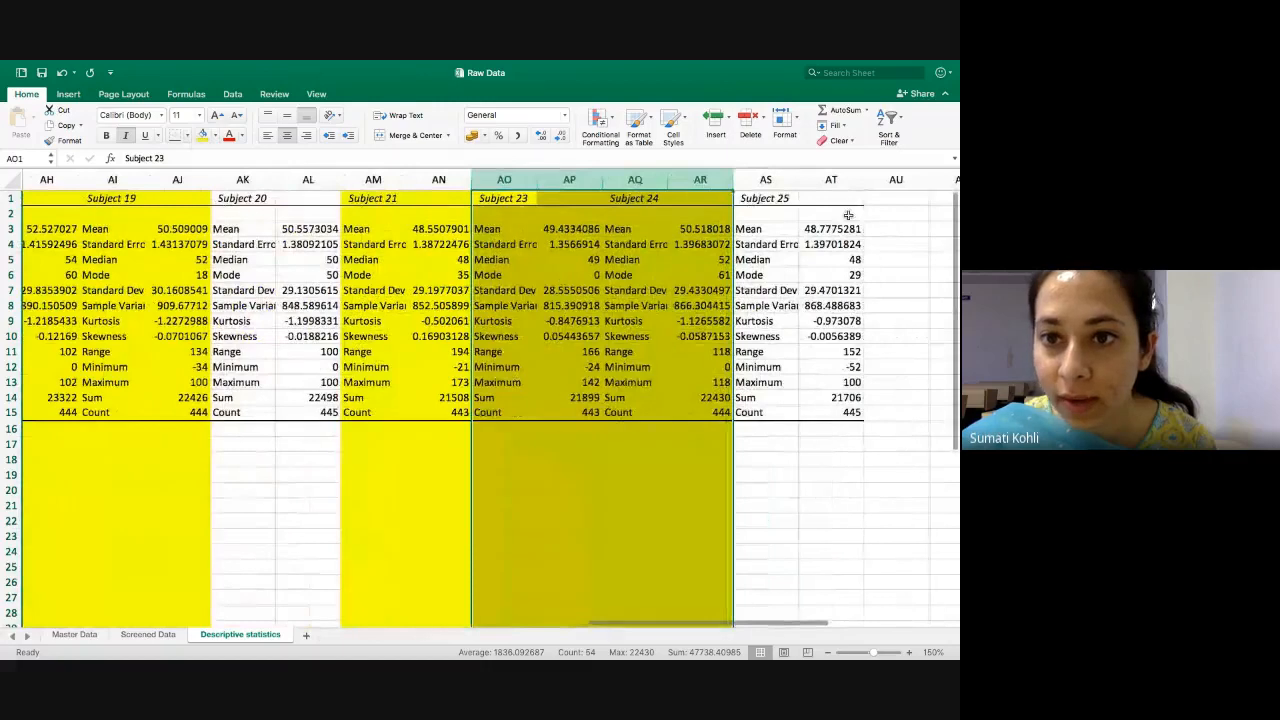
left_click_drag(765, 179, 831, 179)
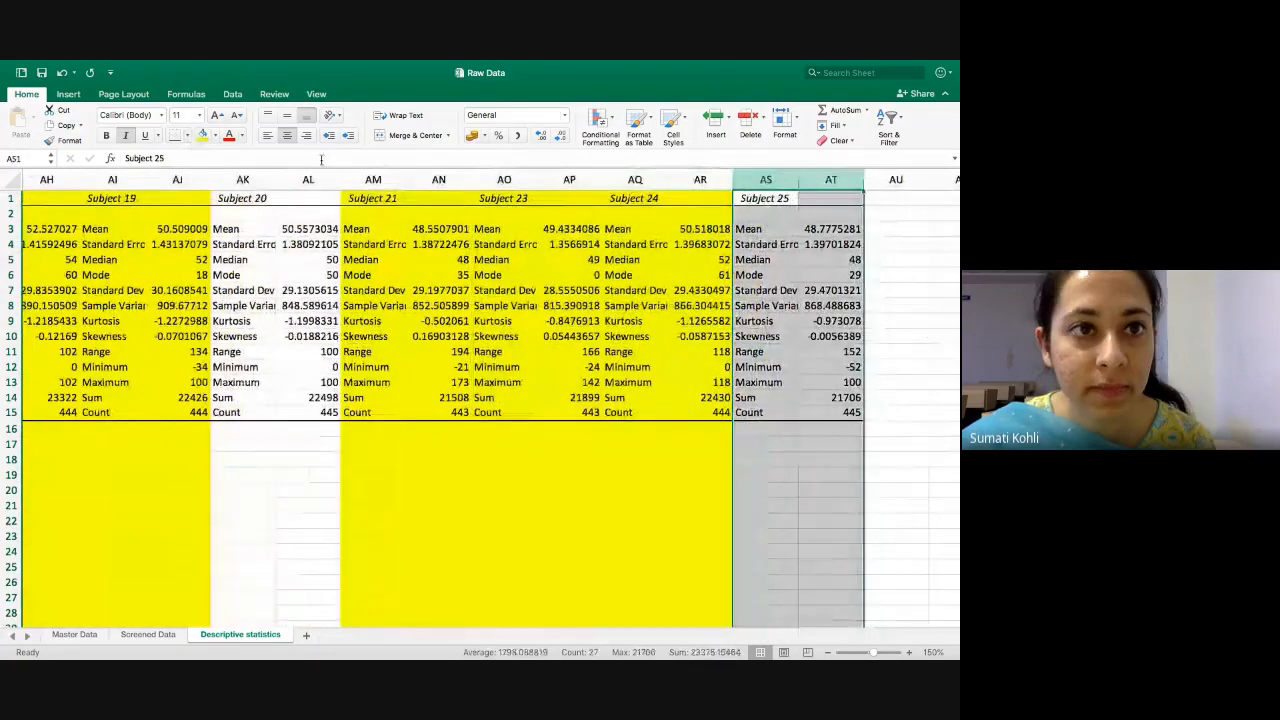
left_click(201, 135)
- Review the highlighted columns back to Subject 1, checking each subject's Minimum and Maximum rows
scroll(287, 420, "left", 8)
scroll(287, 420, "left", 12)
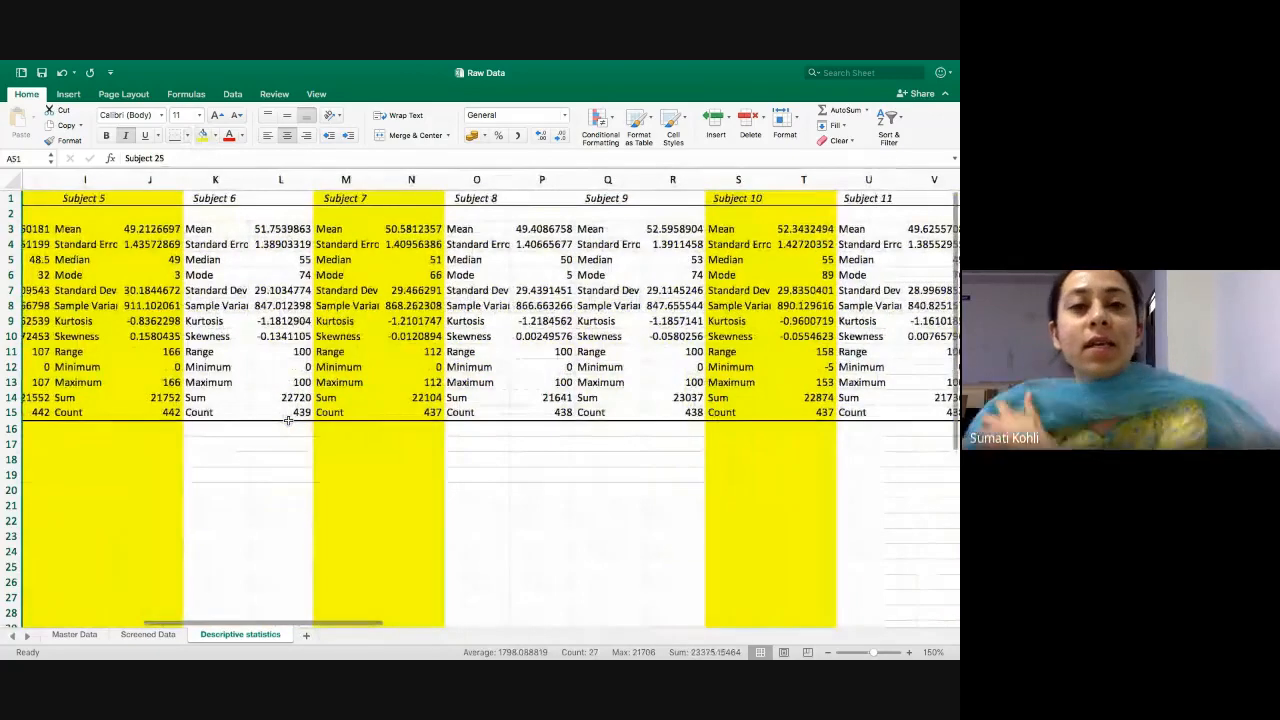
scroll(196, 372, "left", 1)
scroll(195, 372, "left", 4)
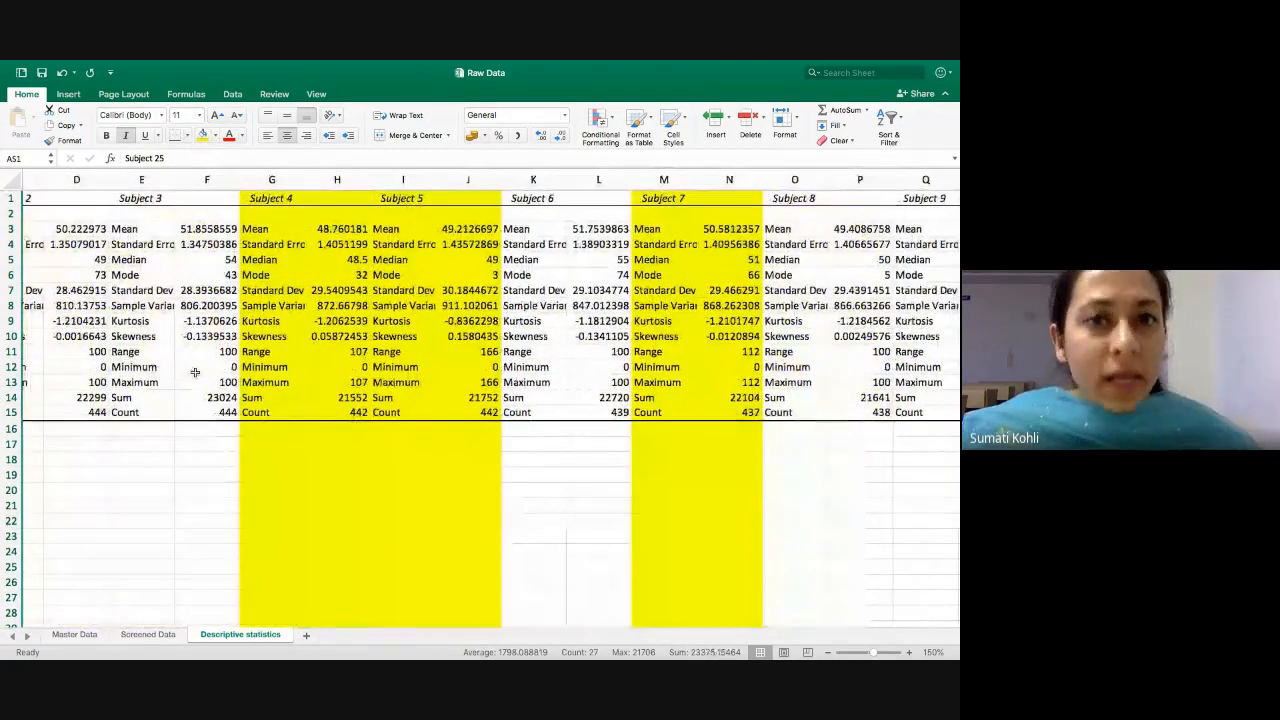
scroll(195, 372, "right", 1)
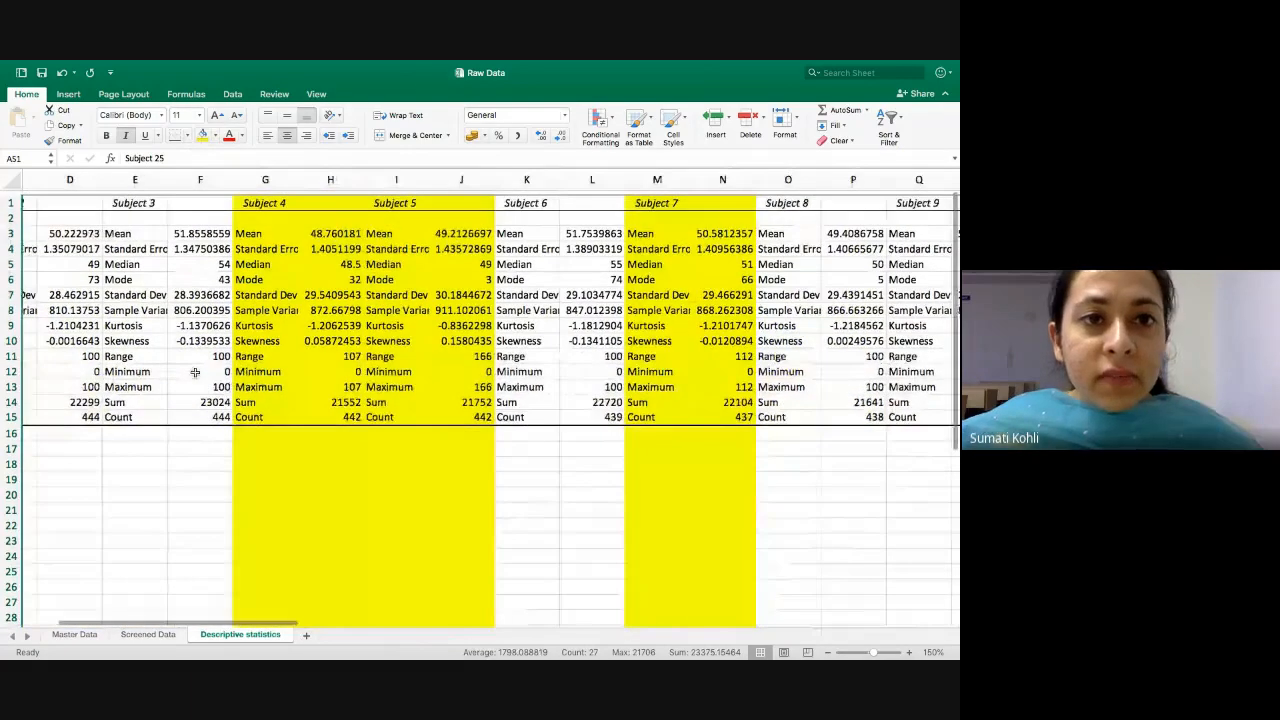
scroll(195, 372, "left", 3)
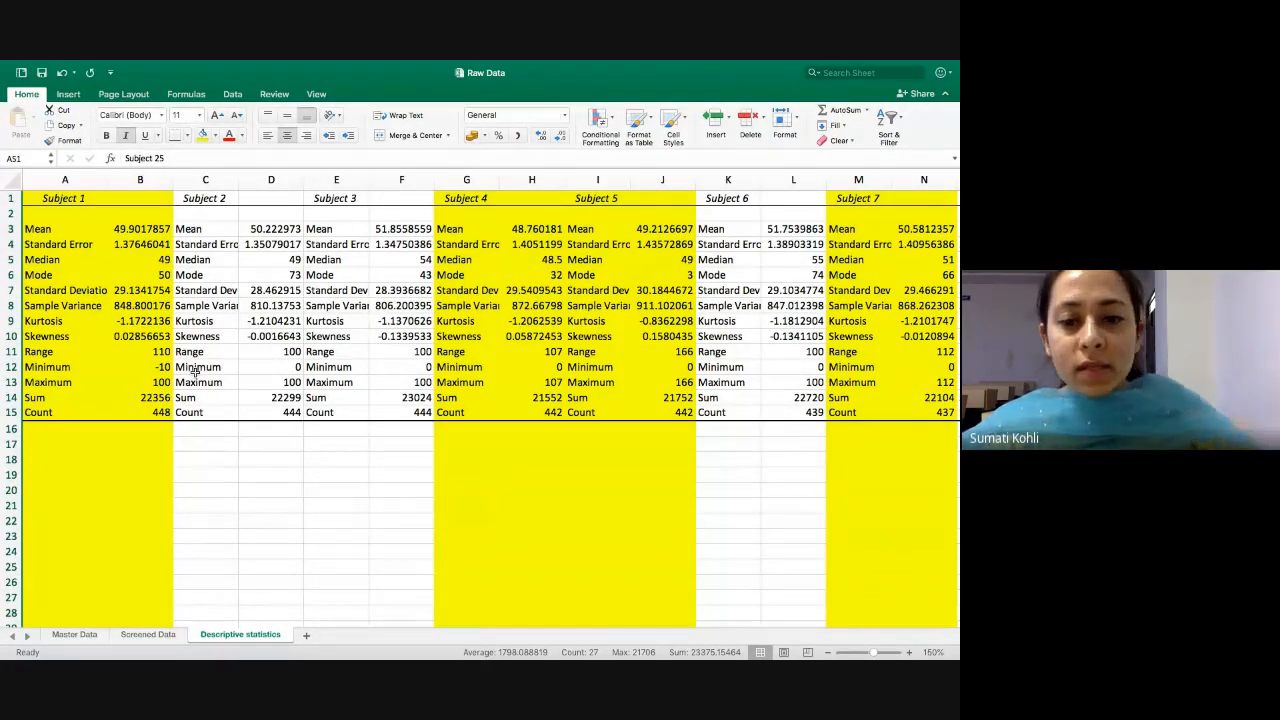
key("XF86MonBrightnessUp")
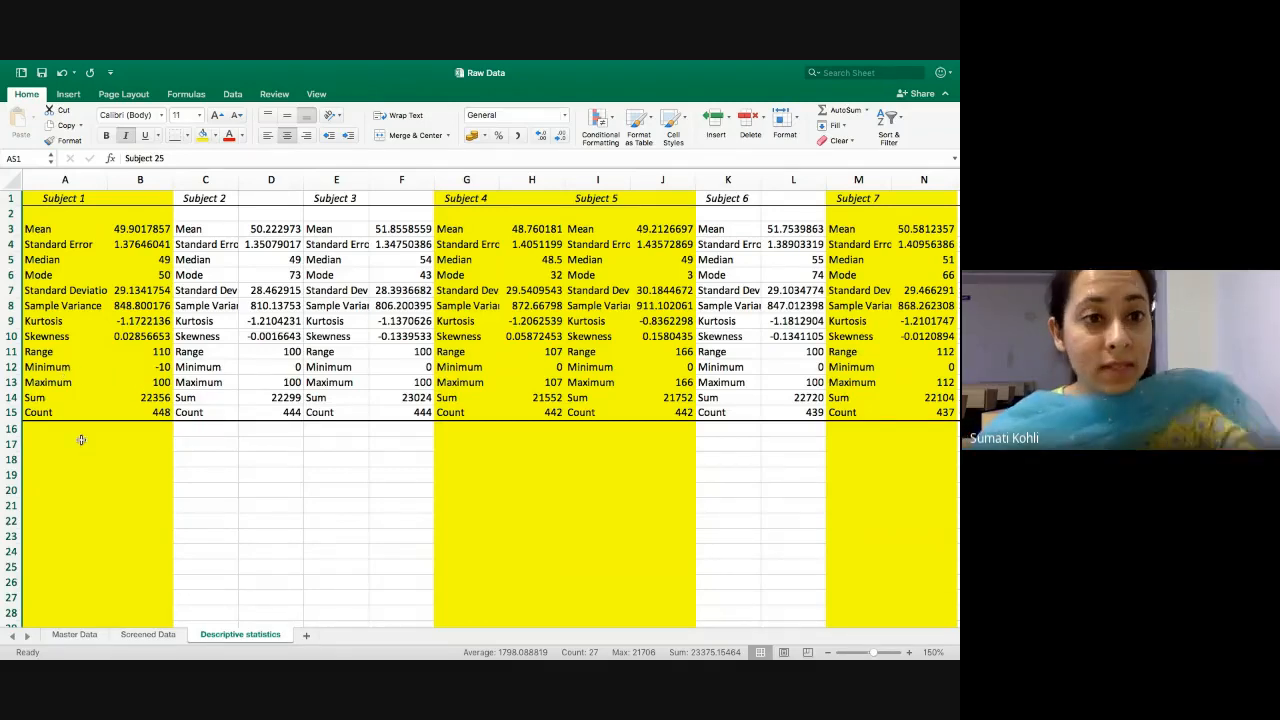
- Open the Screened Data sheet and select the first Subject 1 mark in cell D2
left_click(152, 635)
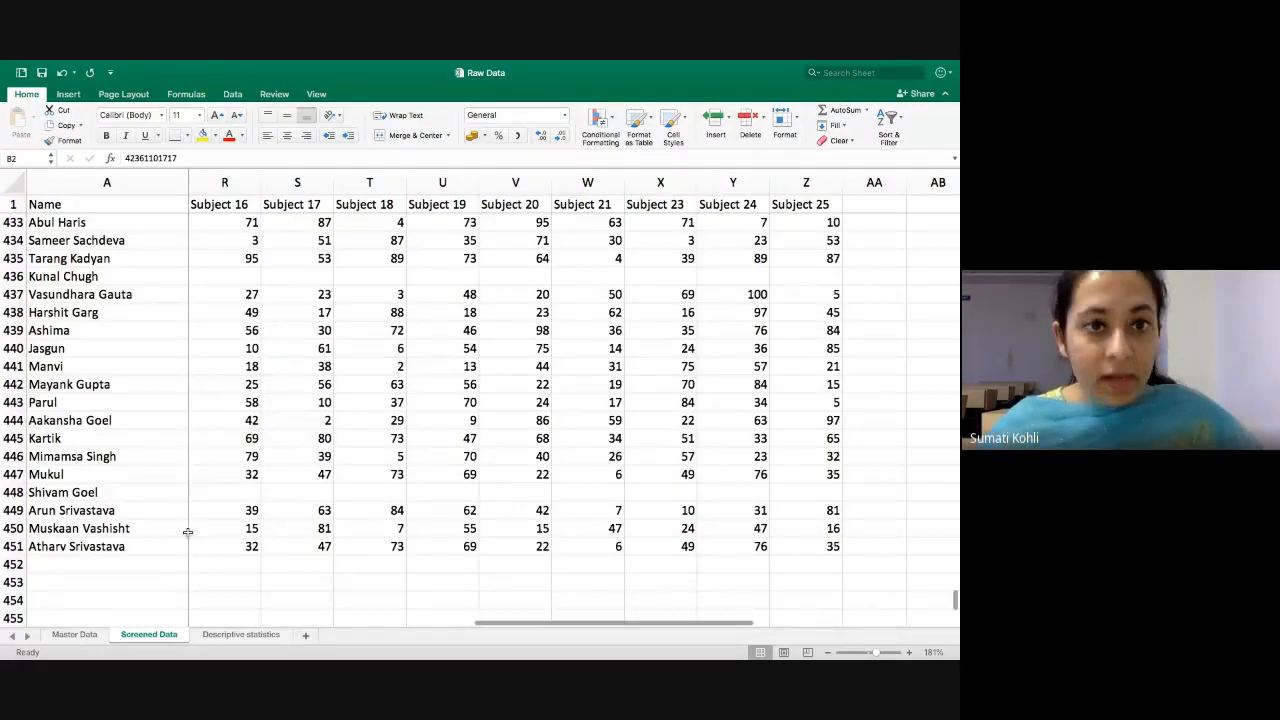
scroll(201, 417, "up", 12)
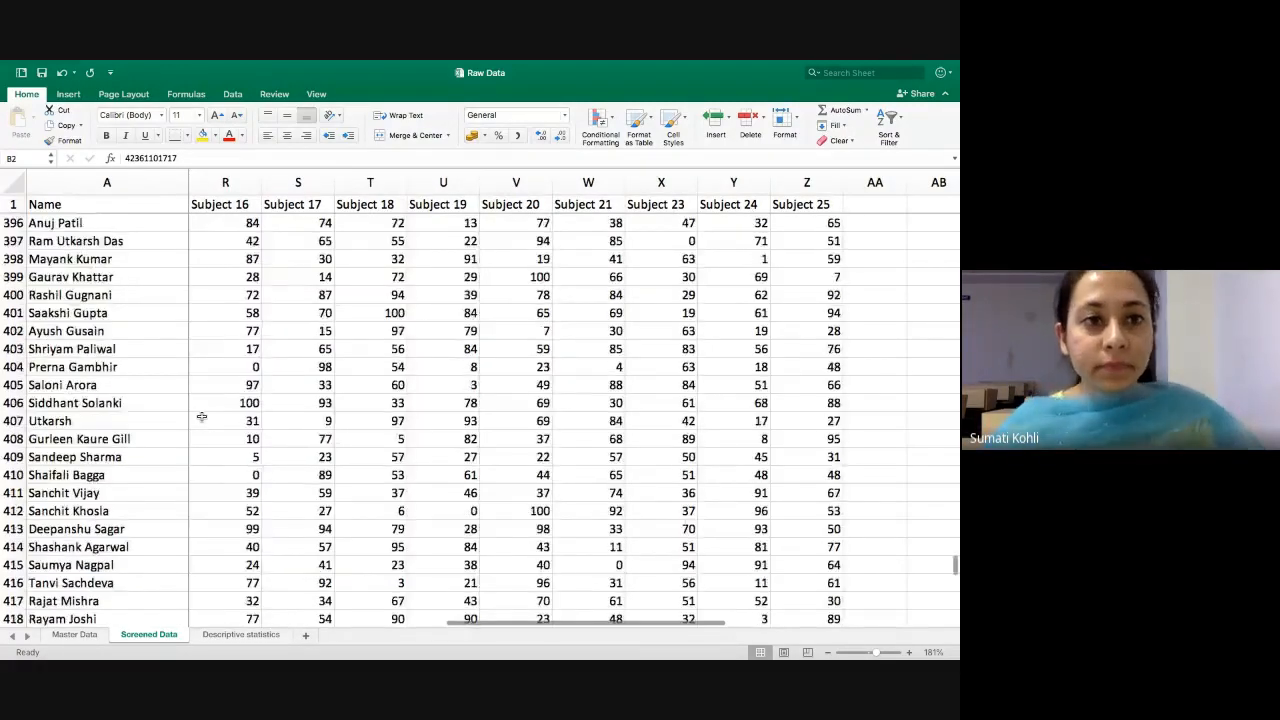
scroll(201, 417, "up", 20)
scroll(231, 283, "left", 10)
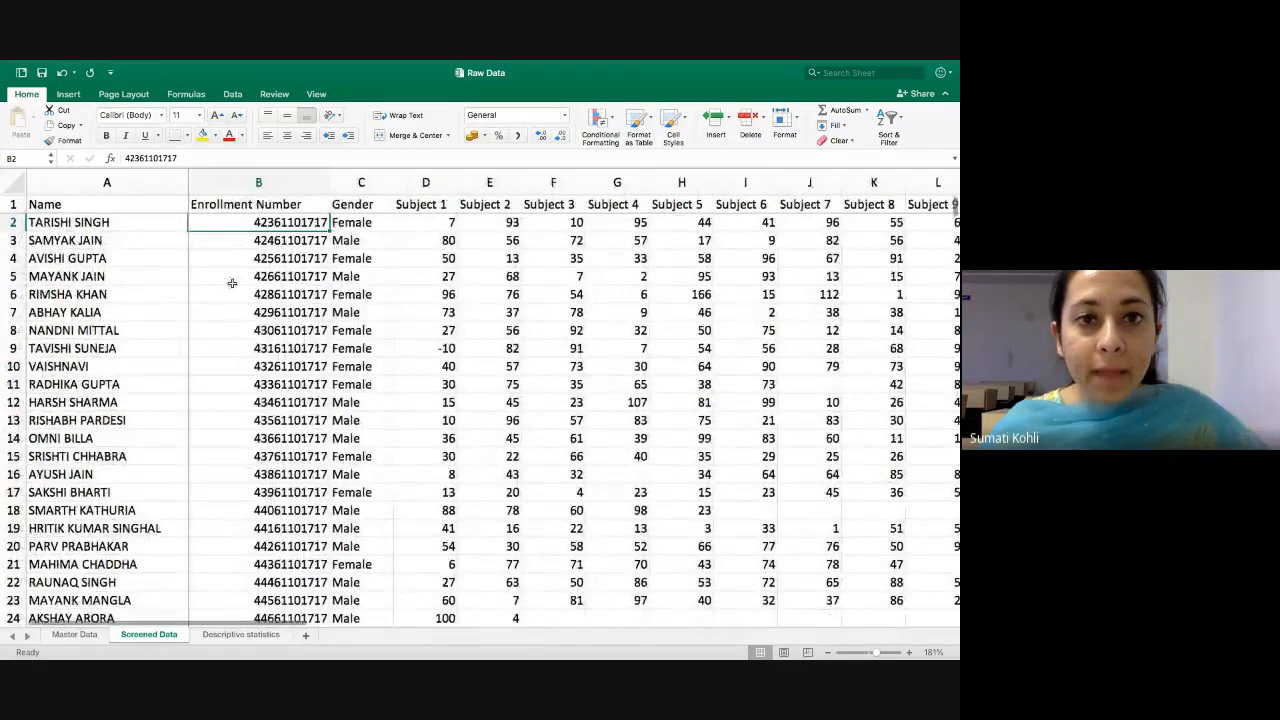
left_click(416, 222)
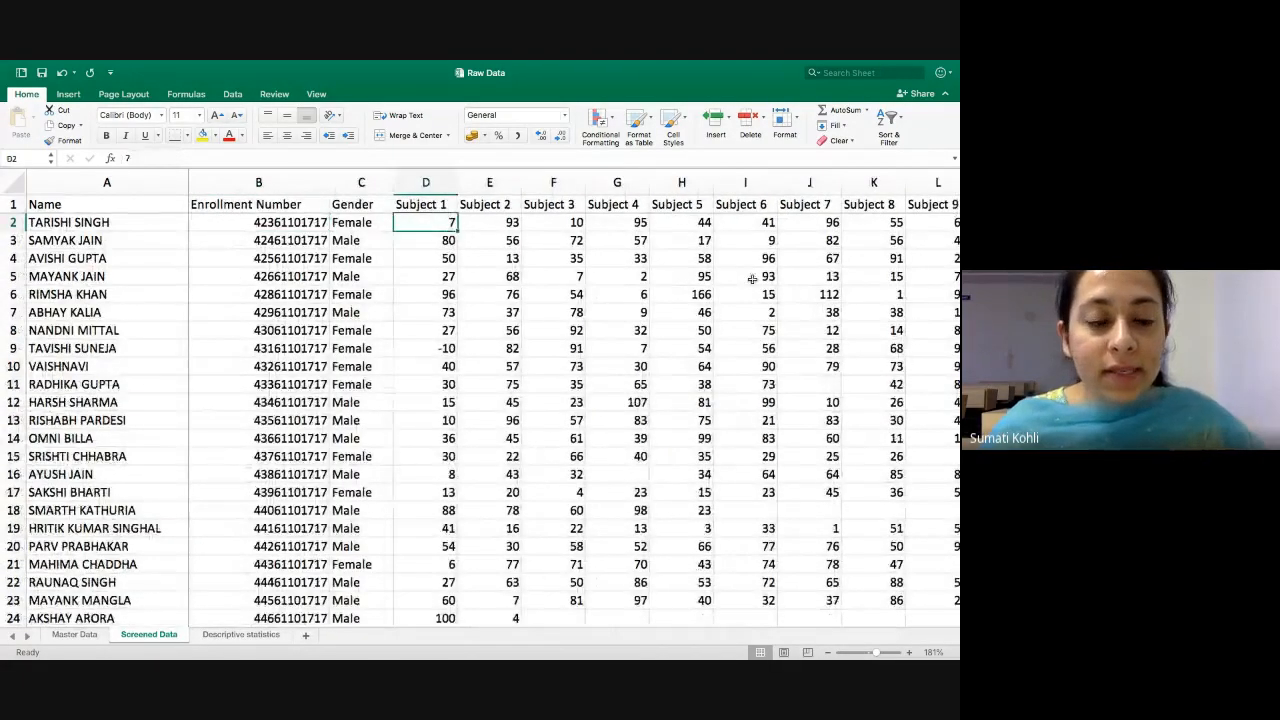
key("shift+Down")
key("shift+Down")
key("shift+Down")
key("shift+Down")
key("shift+Down")
key("shift+Down")
key("shift+Down")
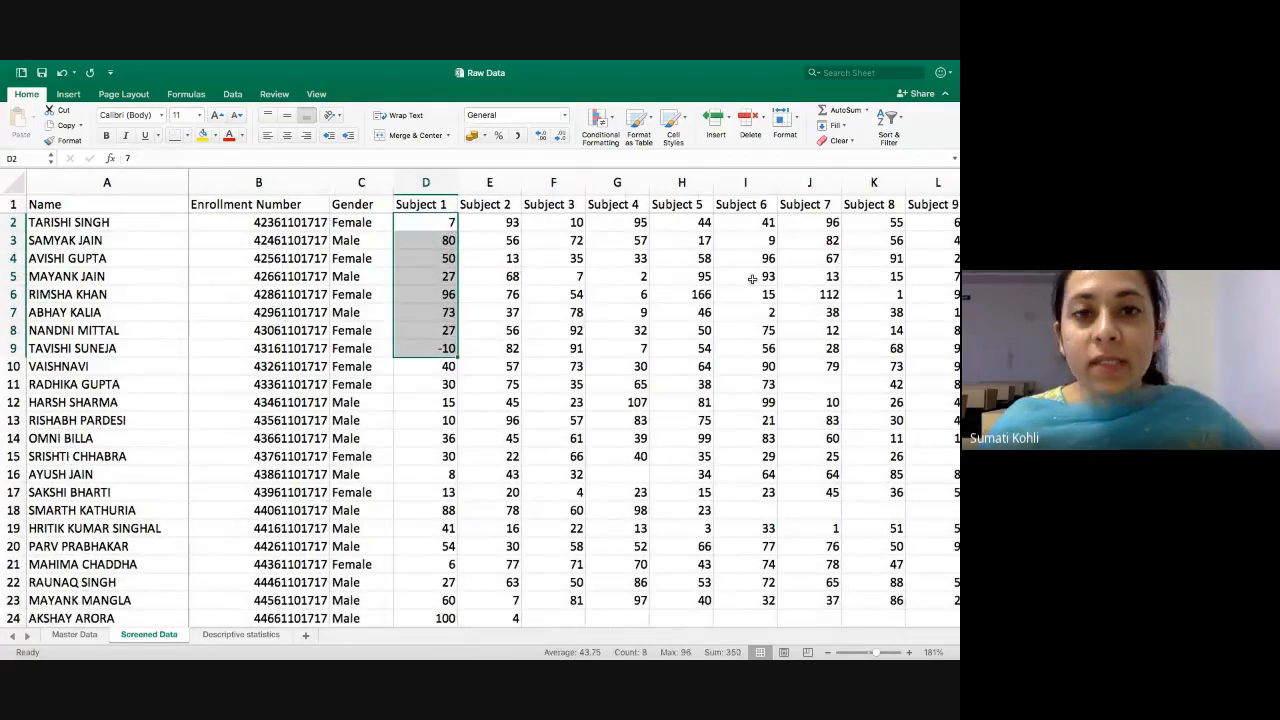
key("shift+Down")
key("shift+Down")
key("shift+Down")
key("shift+Down")
key("shift+Down")
key("shift+Down")
key("shift+Down")
key("shift+Down")
key("shift+Down")
key("shift+Down")
key("shift+Down")
key("shift+Down")
key("shift+Down")
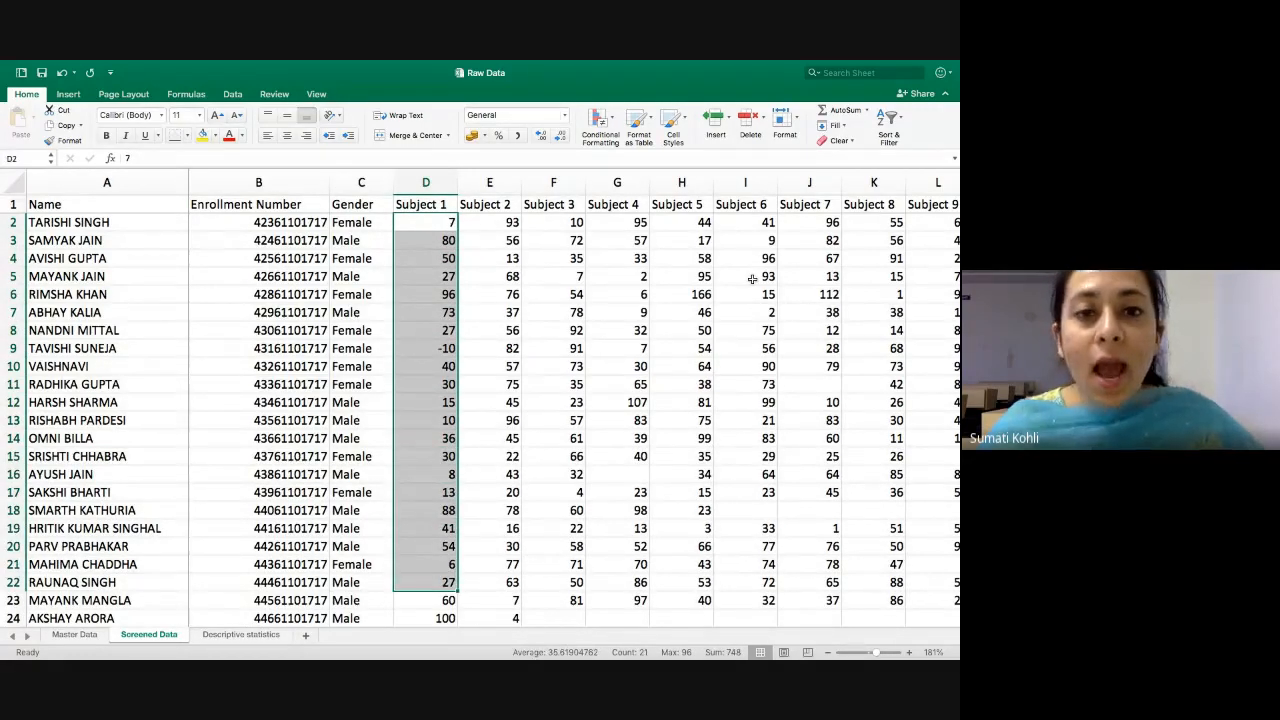
key("Up")
key("Down")
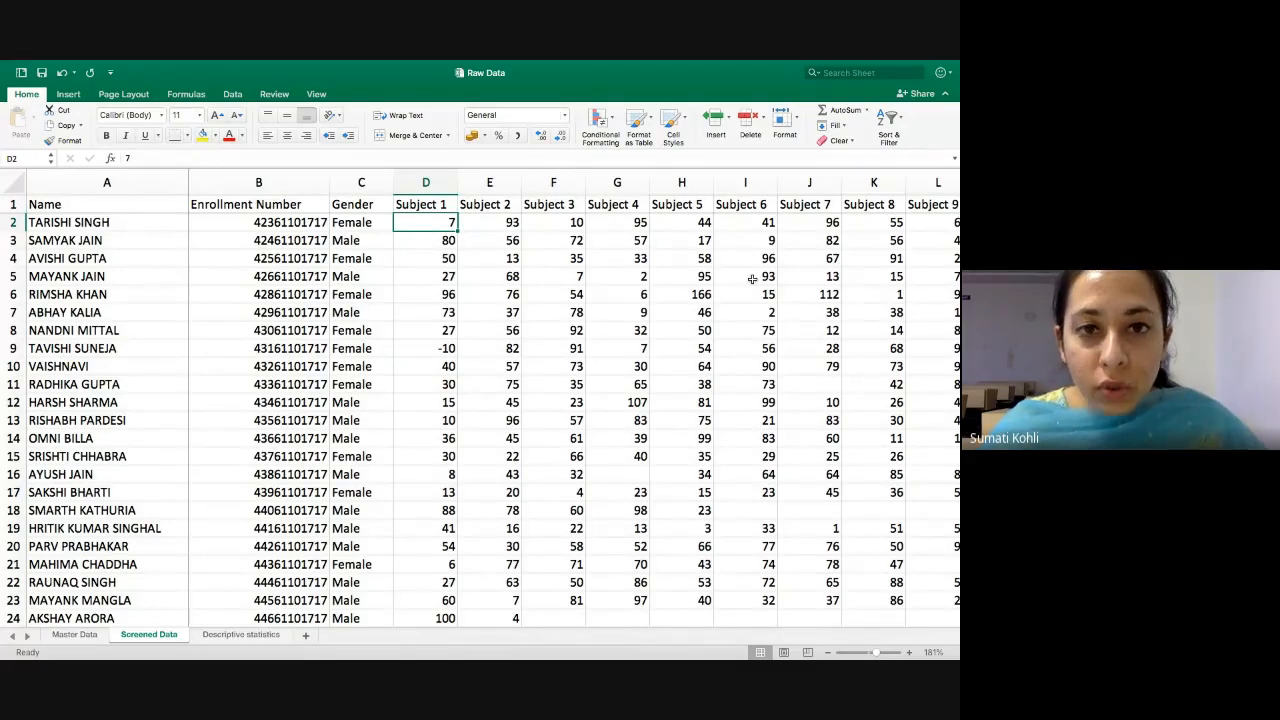
key("ctrl+shift+Down")
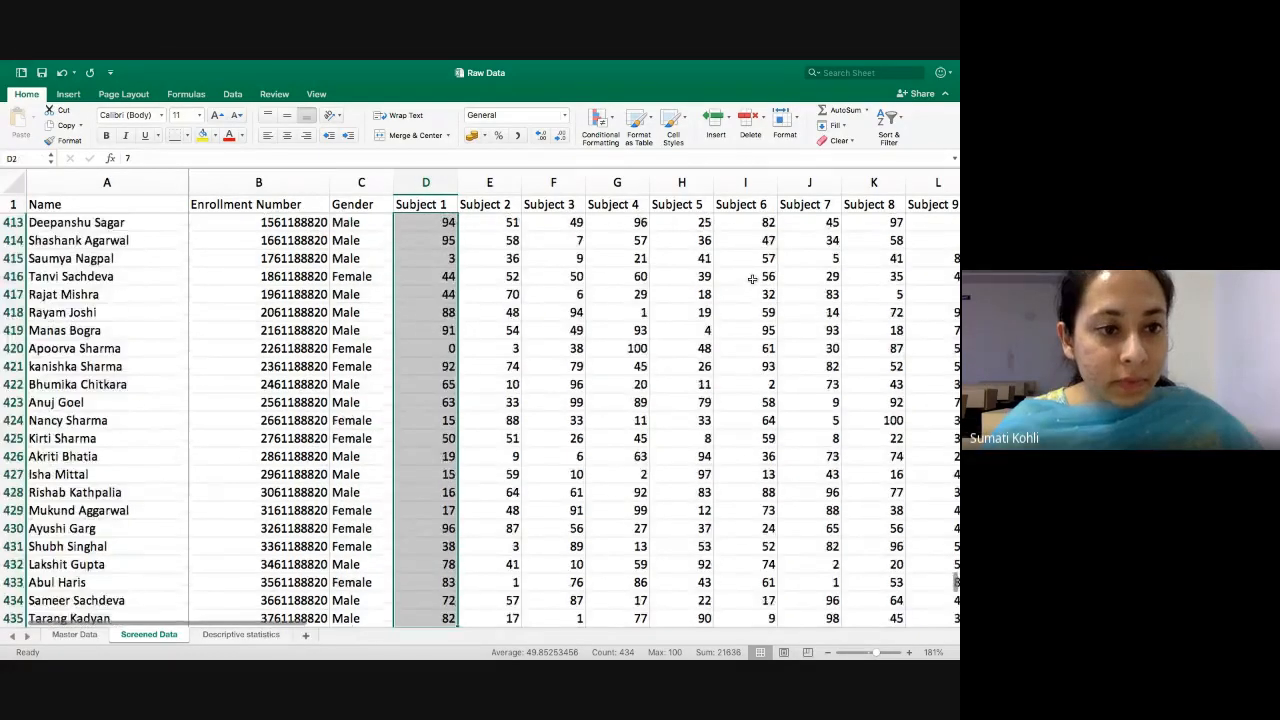
key("Up")
key("Down")
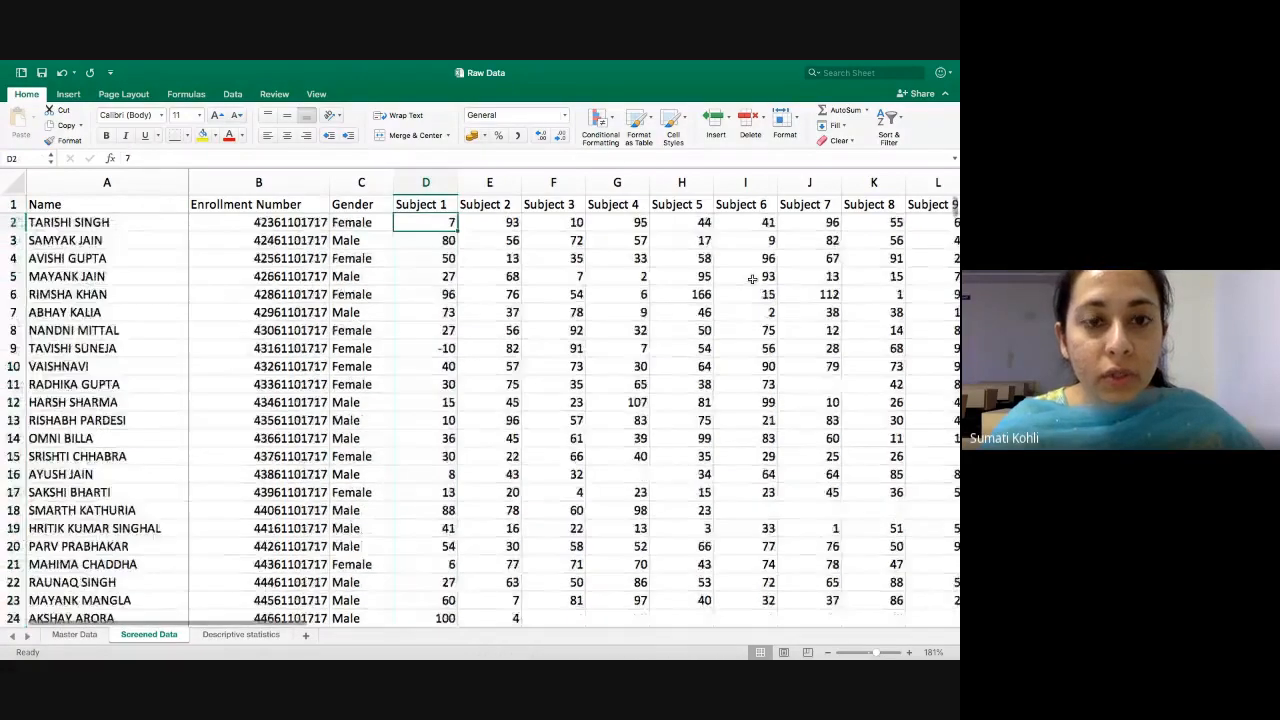
- Select all Subject 1 marks from D2 down to D451, extending the range across the blank cells
key("ctrl+shift+Down")
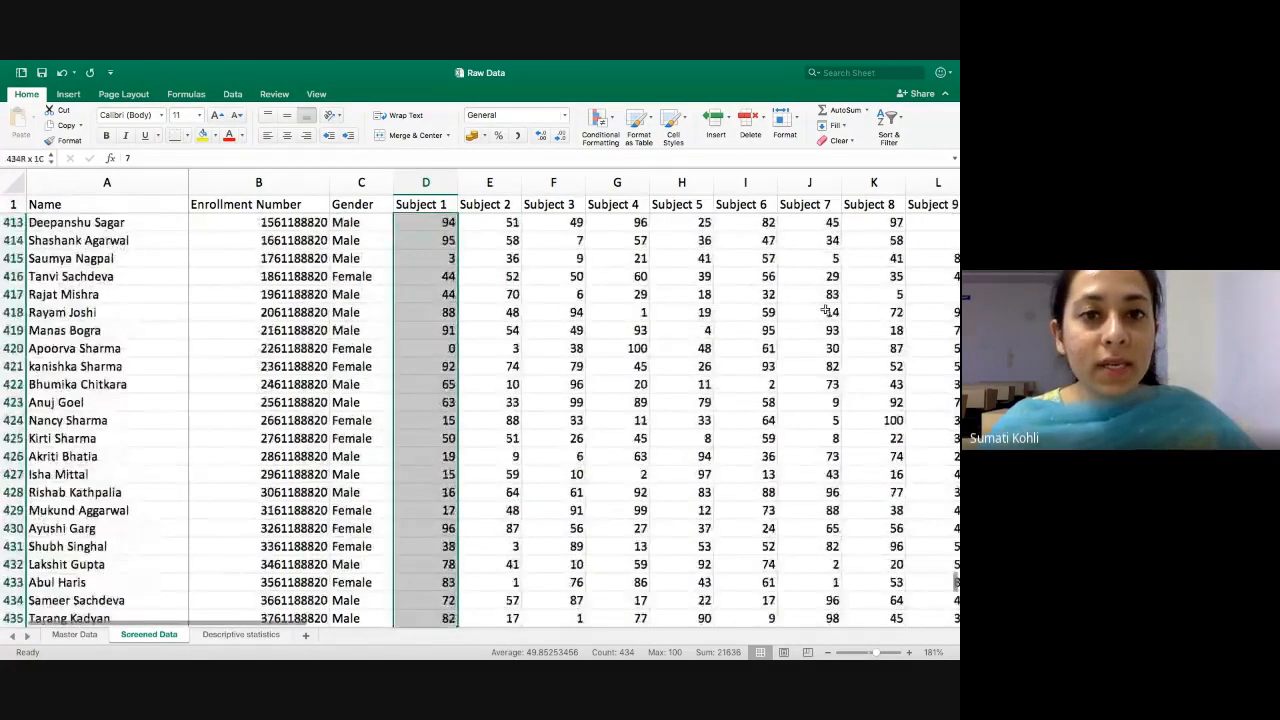
scroll(616, 364, "down", 5)
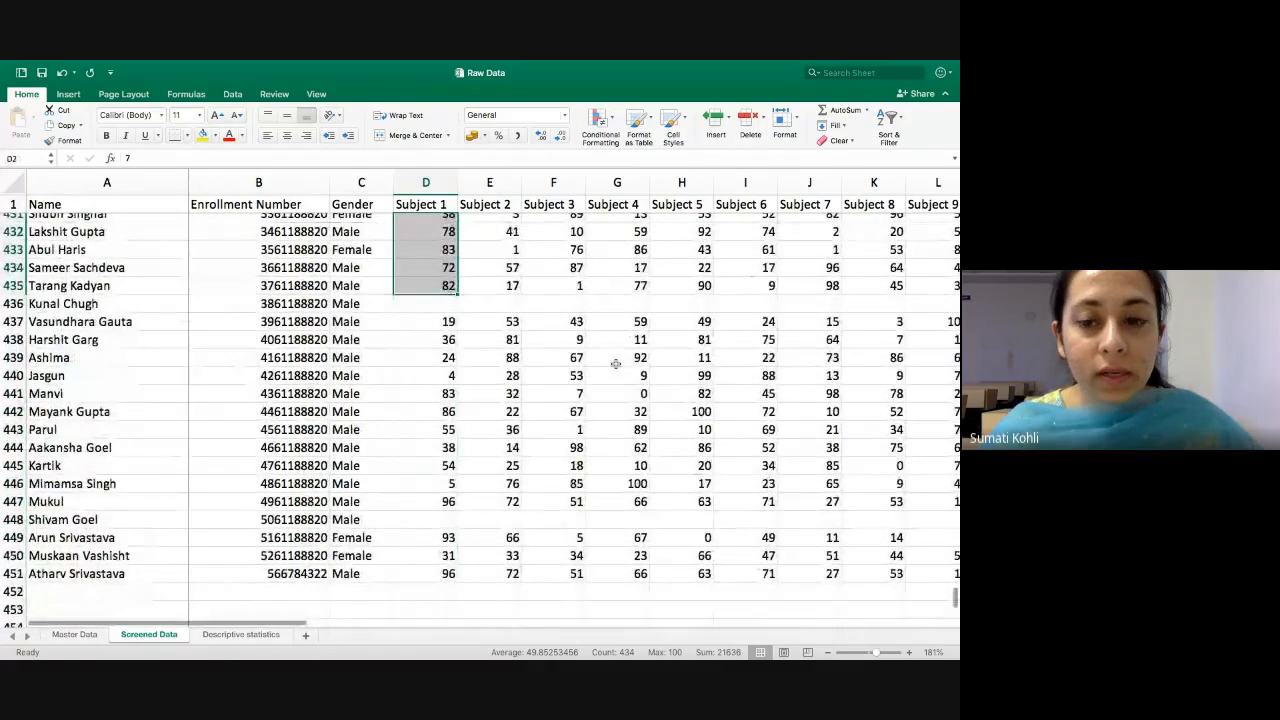
key("shift+Down")
key("shift+Down")
key("shift+Down")
key("shift+Down")
key("shift+Down")
key("shift+Down")
key("shift+Down")
key("shift+Down")
key("shift+Down")
key("shift+Down")
key("shift+Down")
key("shift+Down")
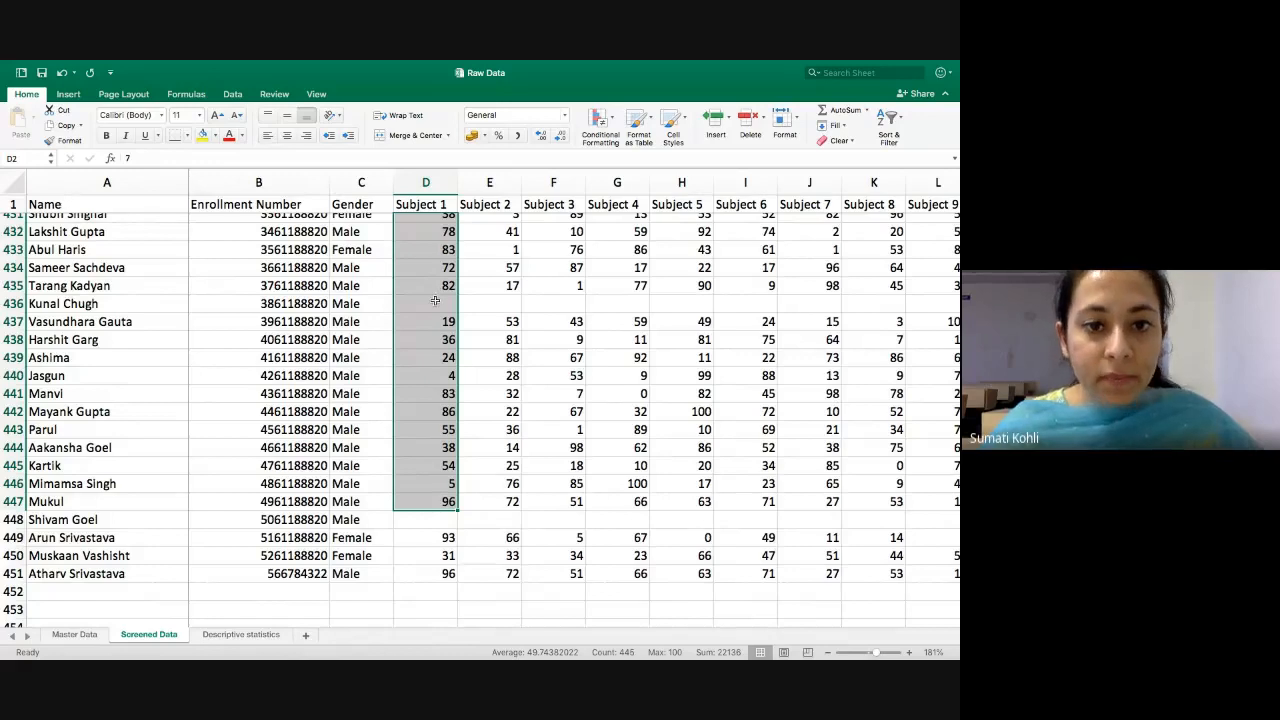
key("shift+Down")
key("shift+Down")
key("shift+Down")
key("shift+Down")
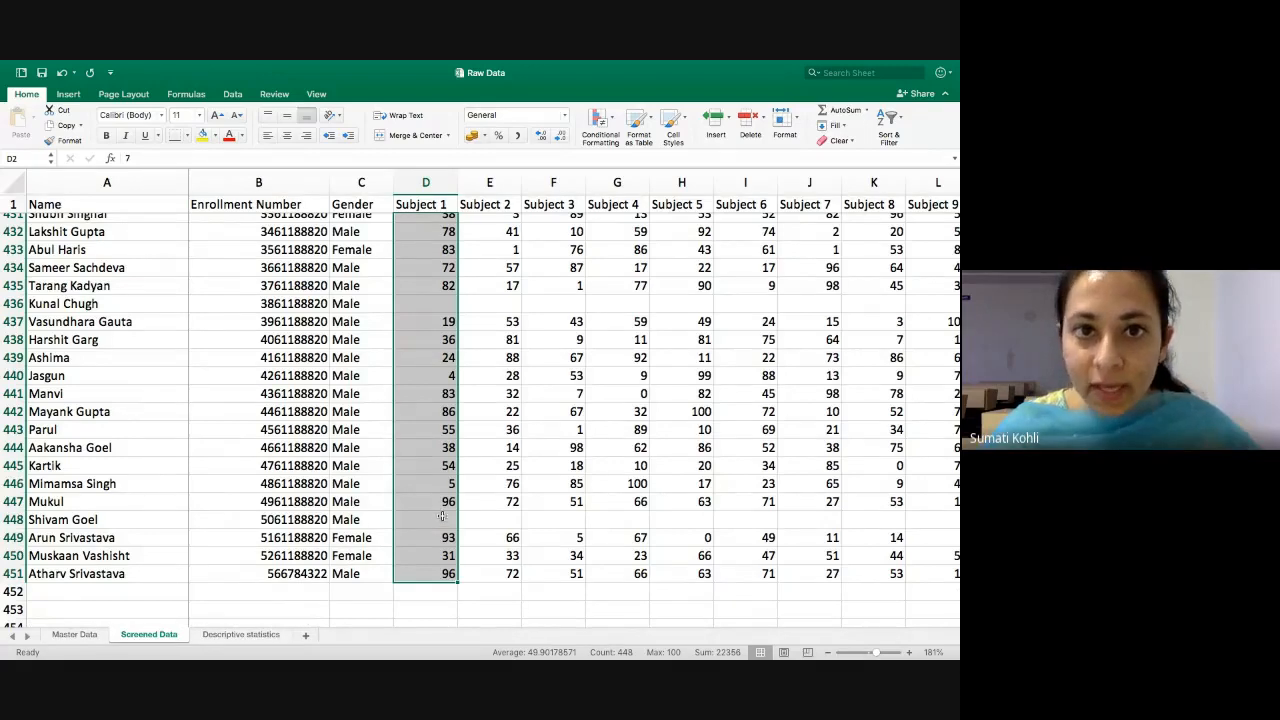
- Select the whole Subject 1 column D and return to its first rows
scroll(442, 518, "up", 5)
scroll(442, 518, "up", 20)
left_click(425, 218)
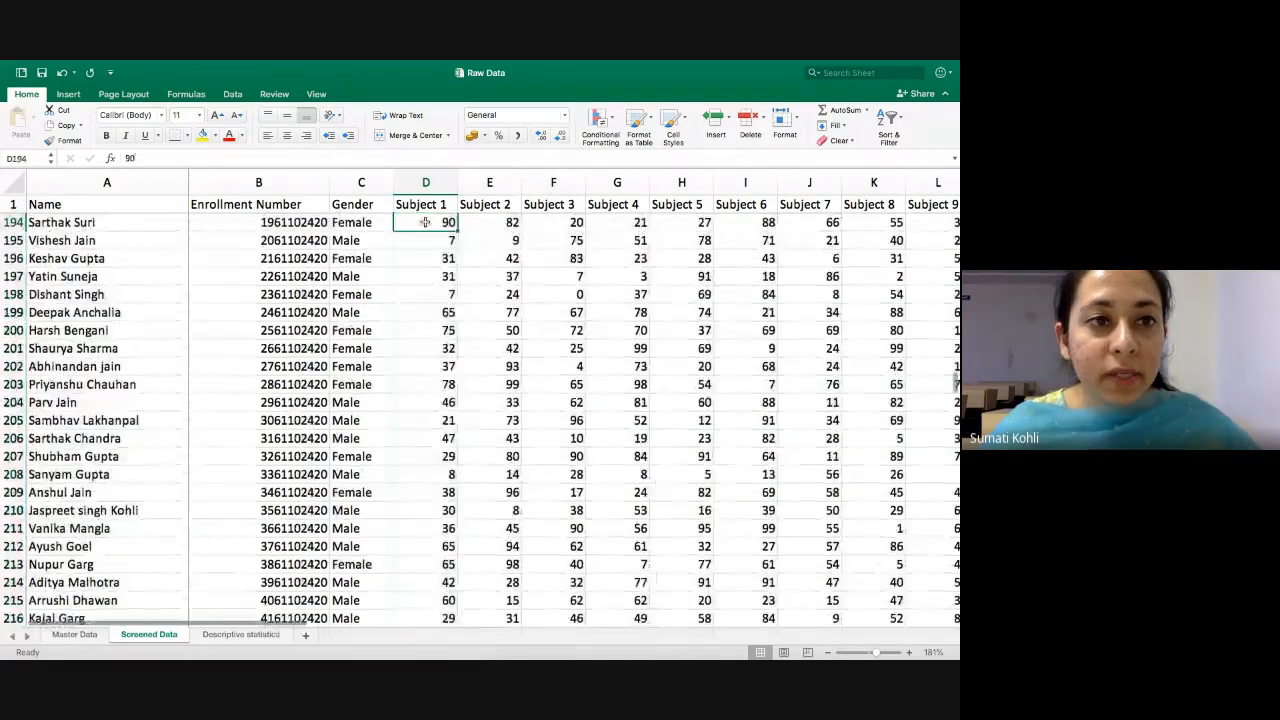
scroll(425, 222, "up", 15)
scroll(425, 222, "up", 8)
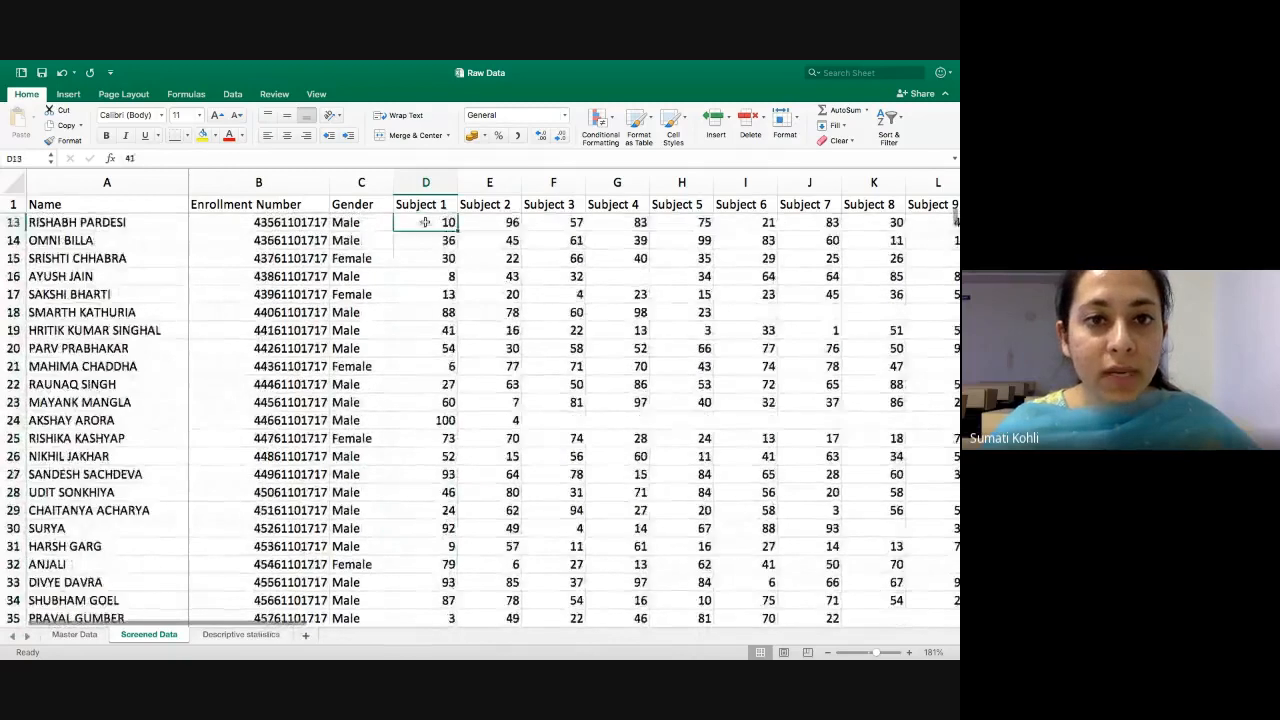
left_click(425, 222)
left_click(421, 172)
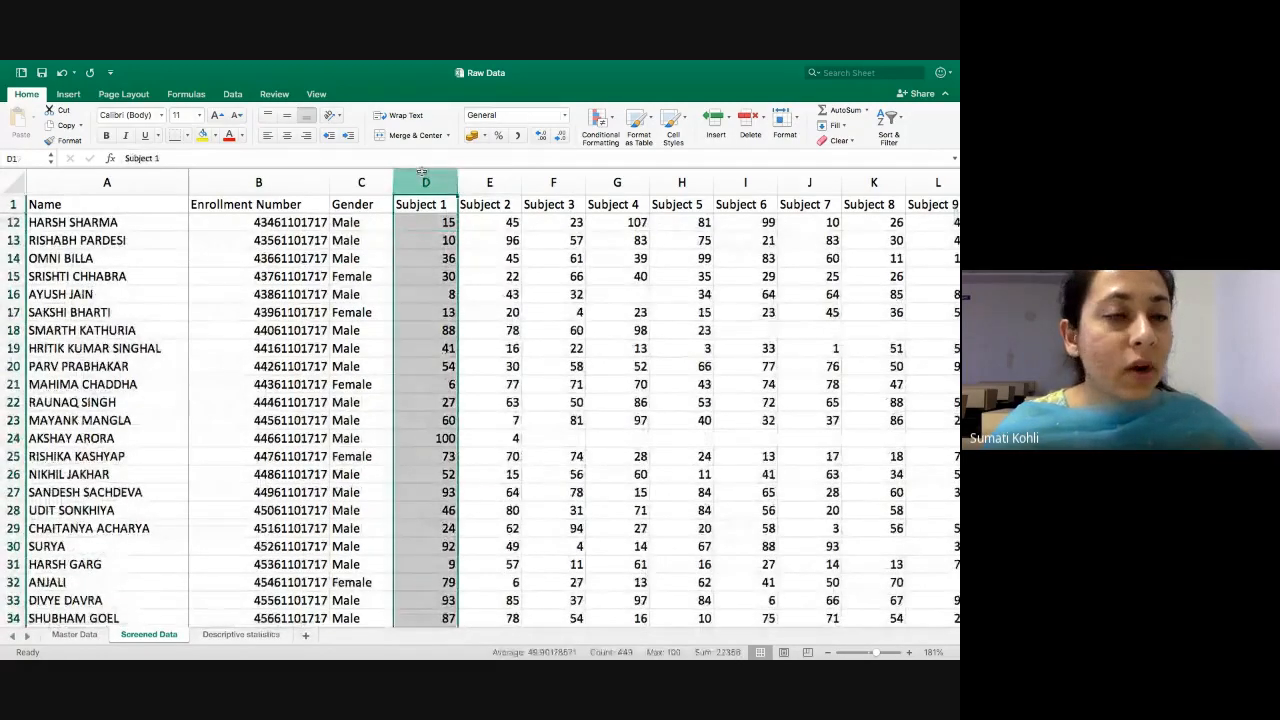
scroll(430, 240, "up", 5)
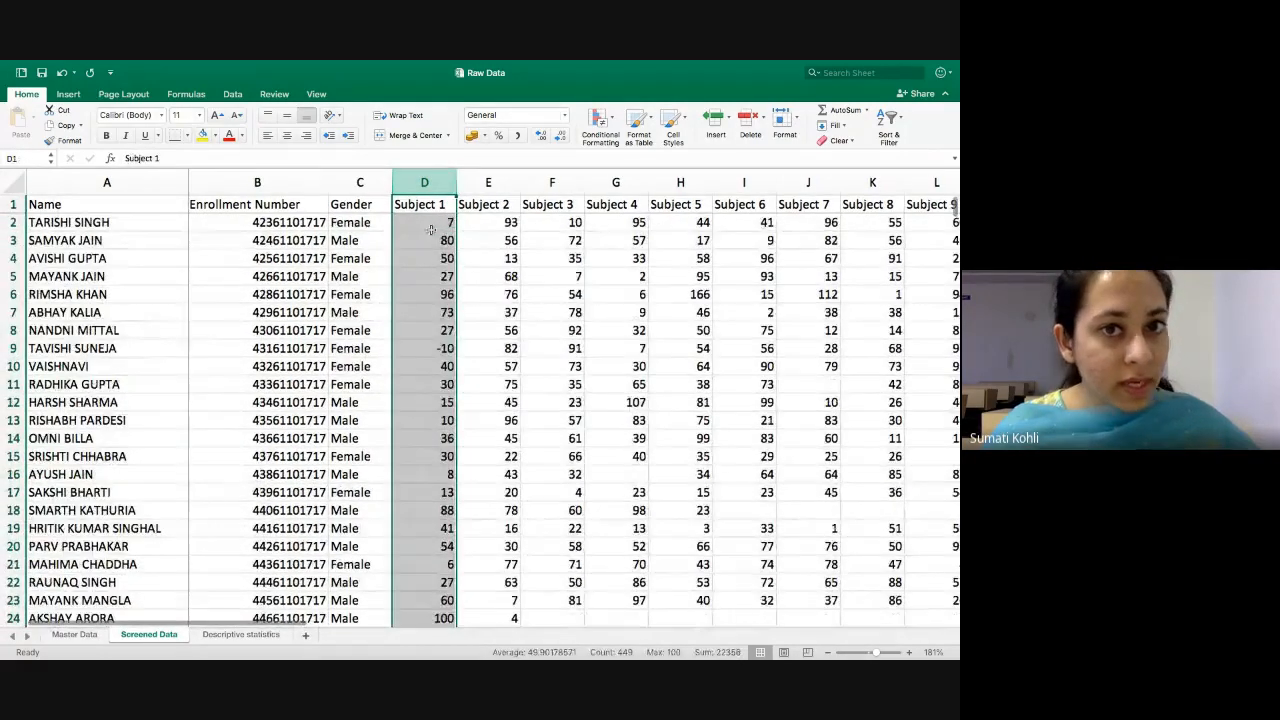
- Select only the Subject 1 marks, starting at D2 and extending the range across the blank cells to D451
left_click(430, 222)
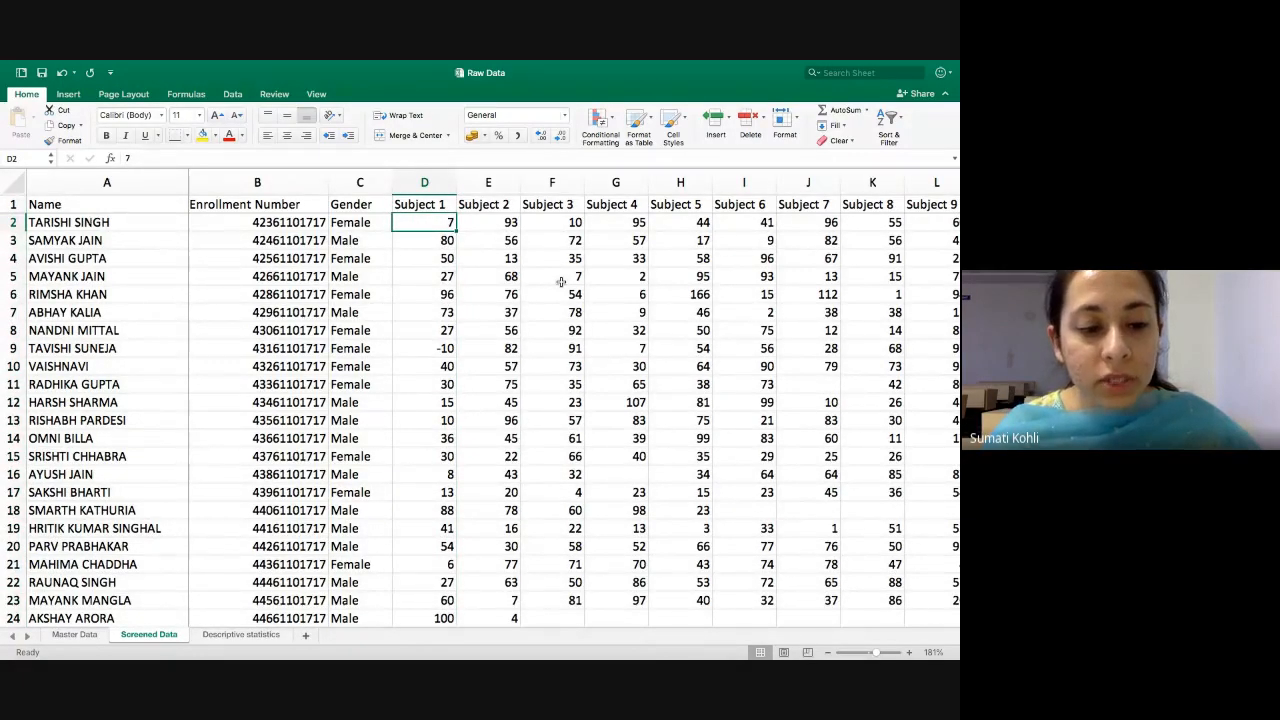
key("ctrl+shift+Down")
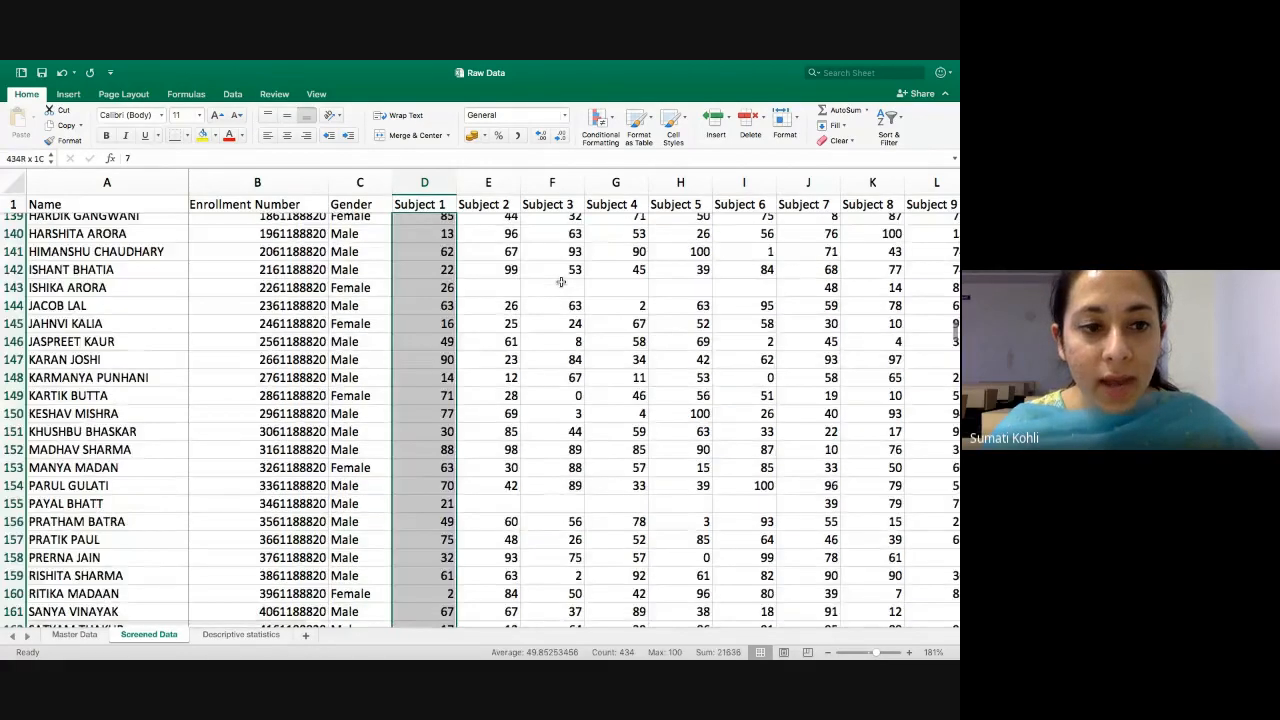
key("ctrl+shift+Down")
key("ctrl+shift+Down")
key("ctrl+shift+Down")
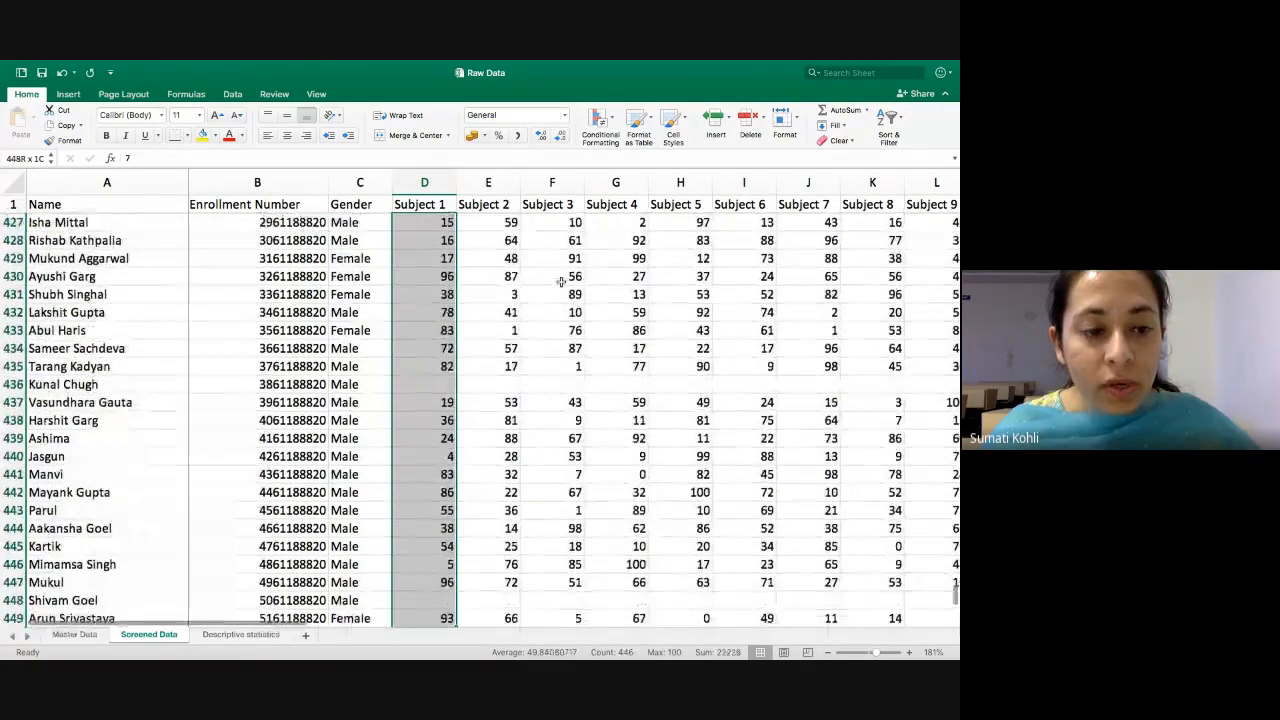
key("ctrl+shift+Down")
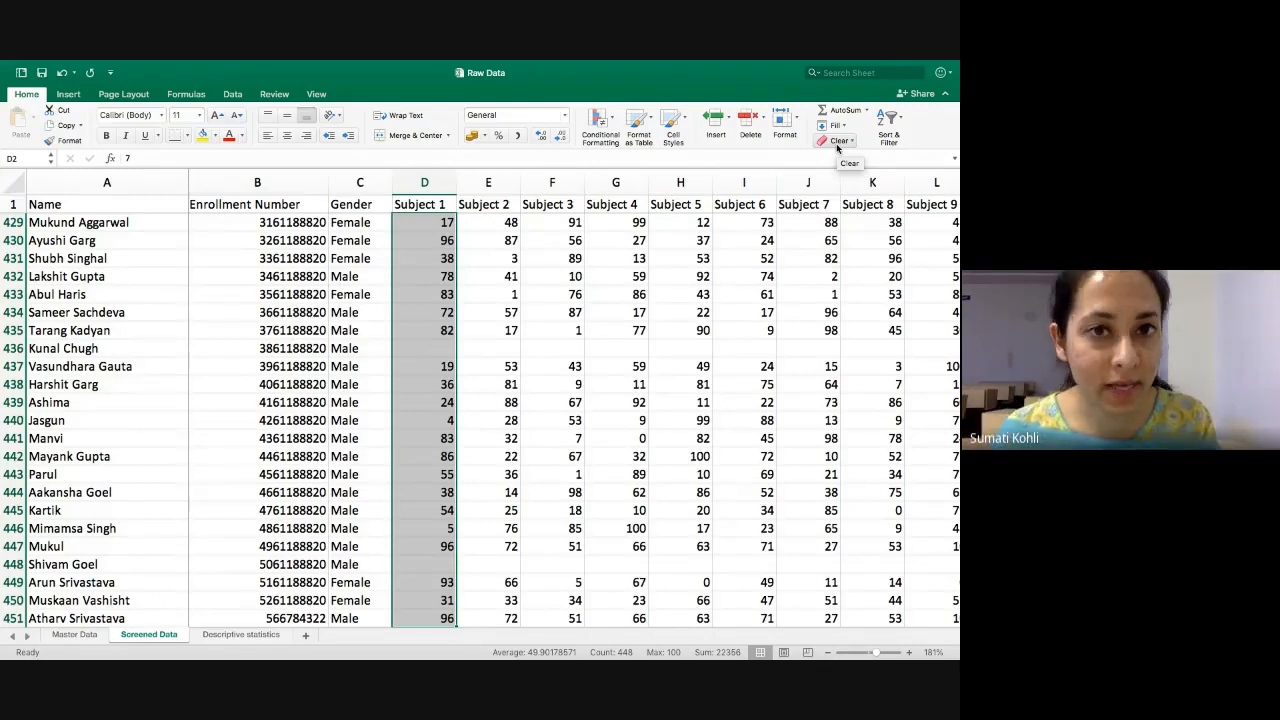
- Try to replace -10 with a blank in the selected Subject 1 marks, using Replace within the sheet by rows
left_click(818, 74)
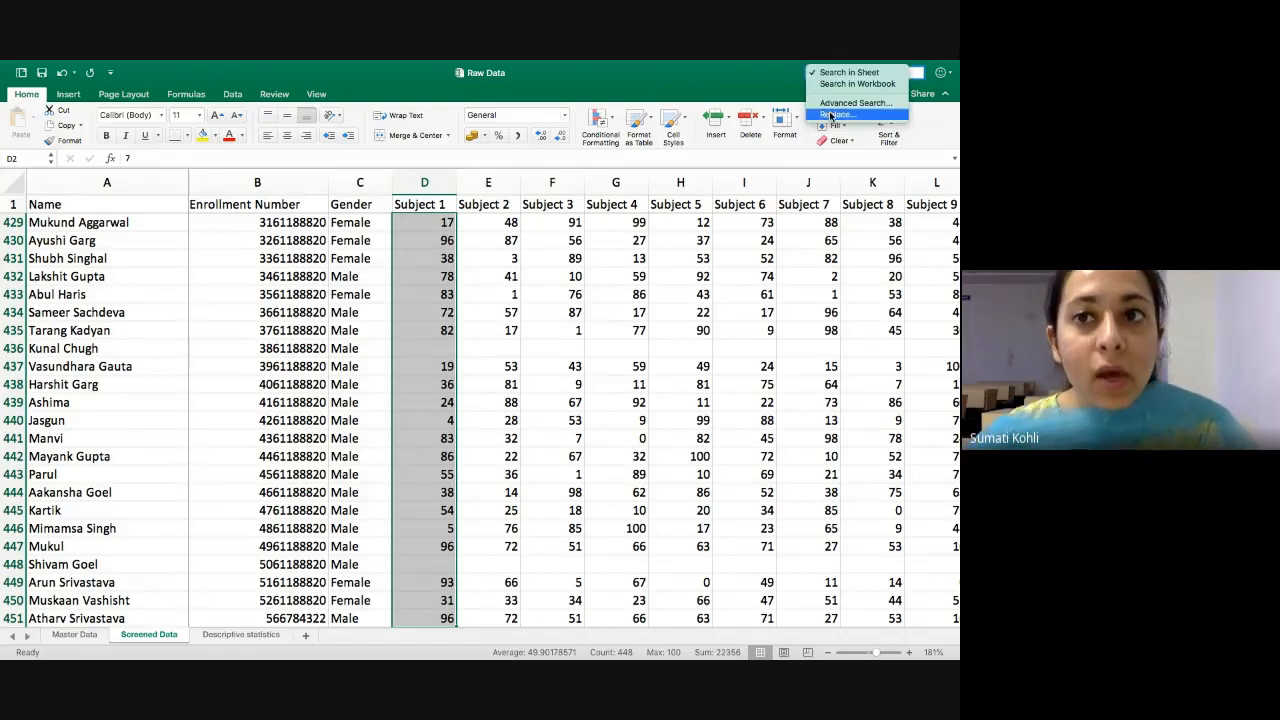
left_click(830, 116)
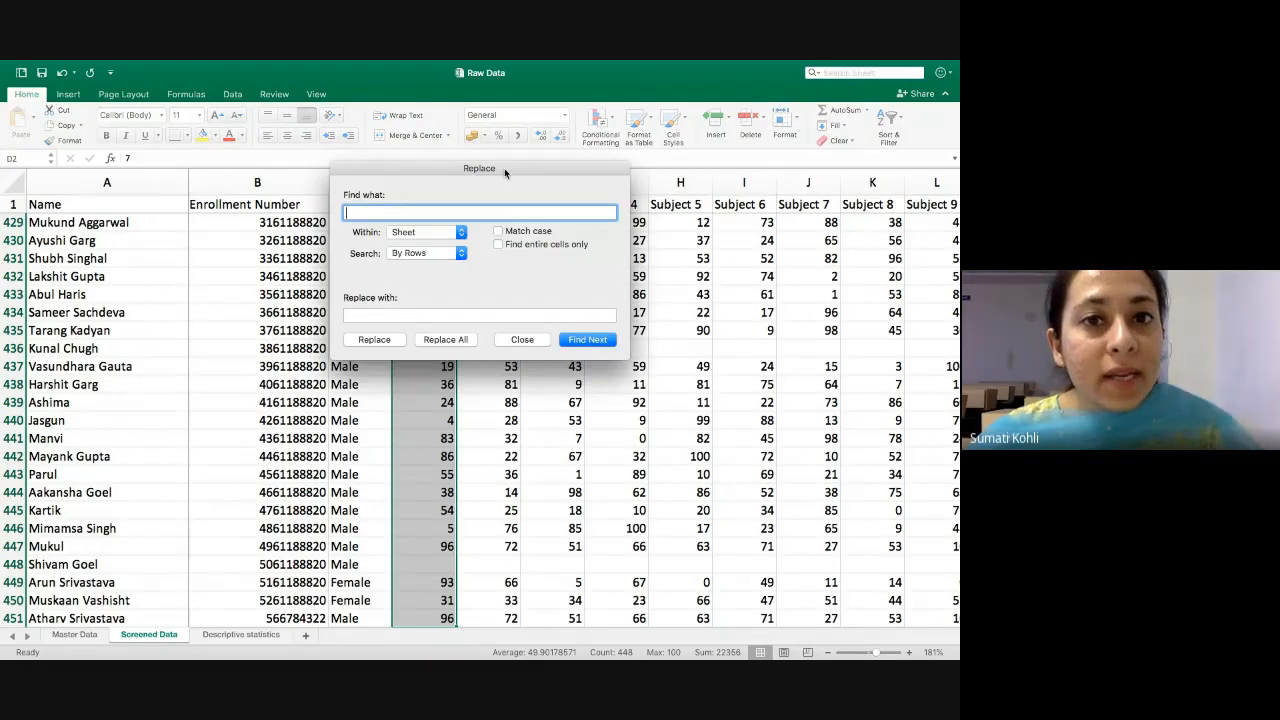
left_click_drag(504, 168, 741, 258)
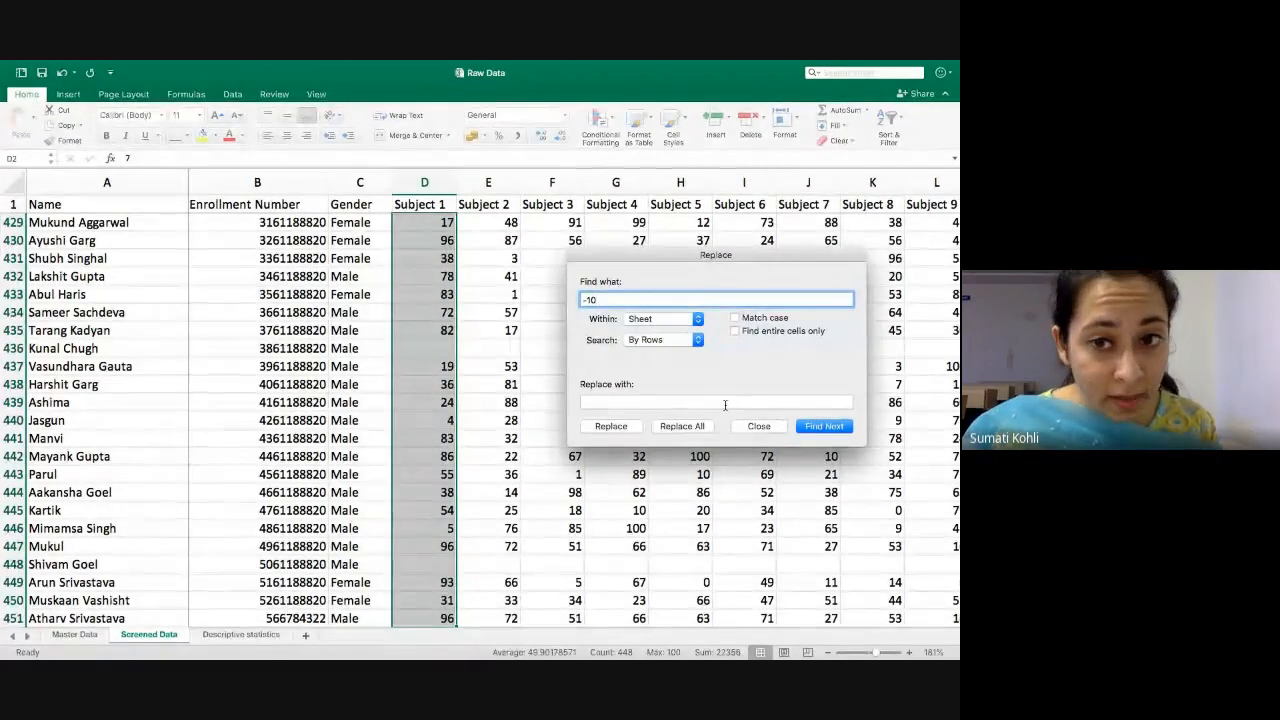
left_click(636, 427)
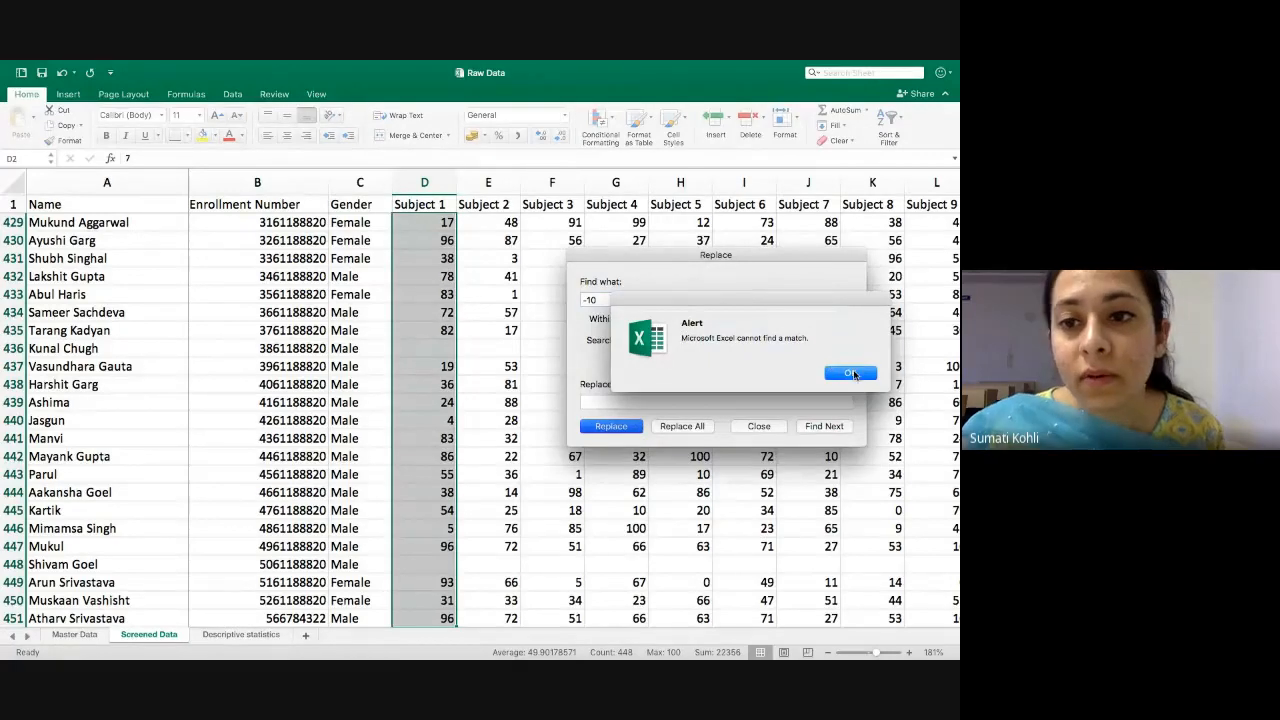
left_click(850, 373)
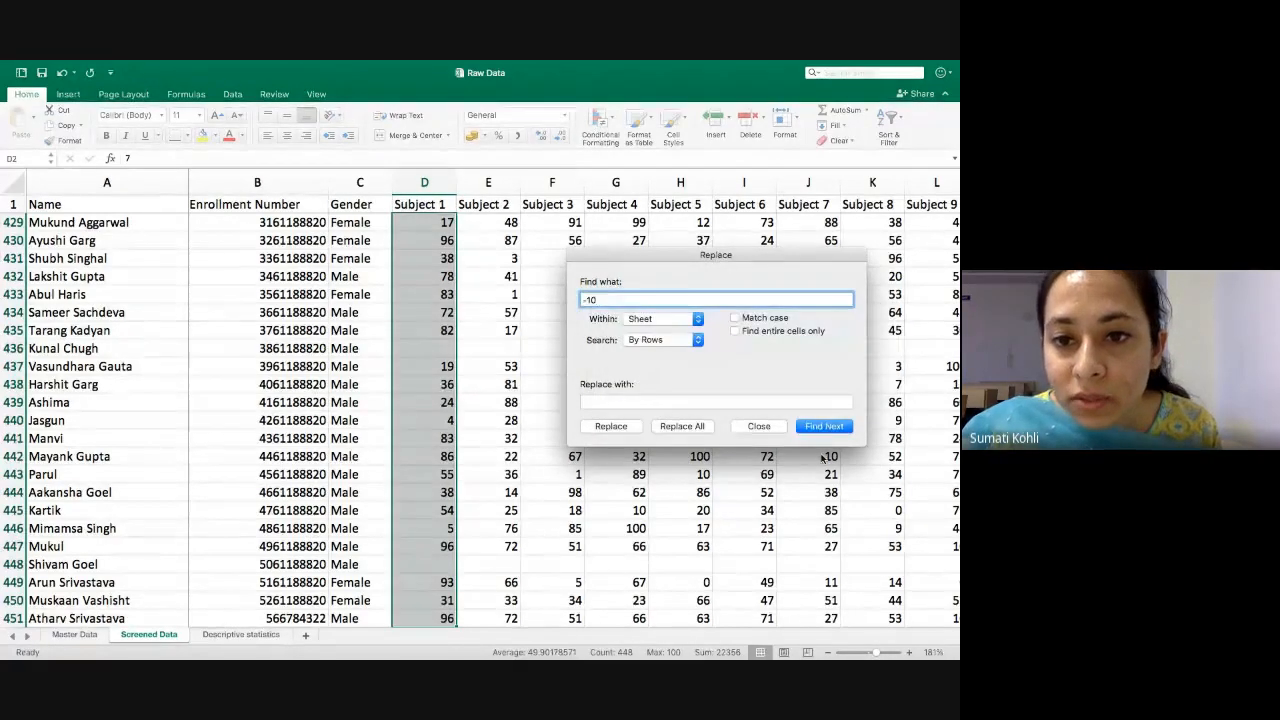
left_click(759, 426)
- Reselect the Subject 1 marks from cell D2 through D451, extending the range downward page by page
scroll(395, 291, "up", 2)
scroll(395, 291, "up", 20)
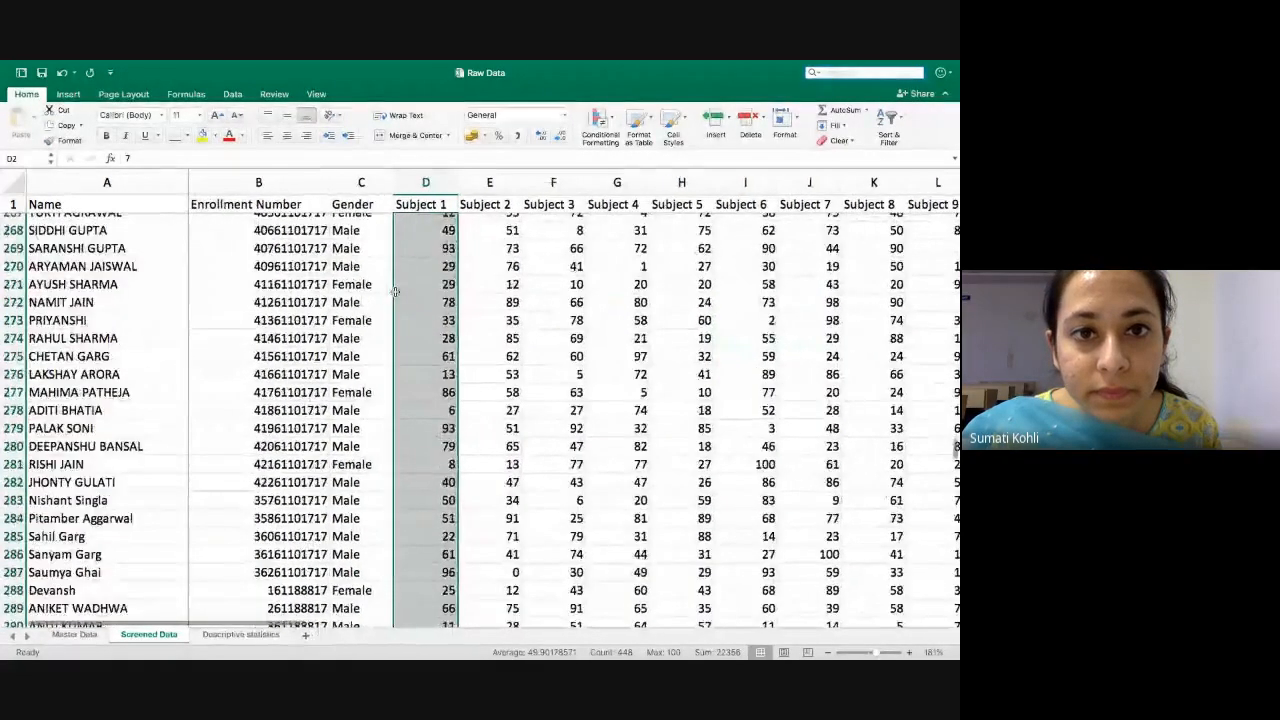
left_click(432, 218)
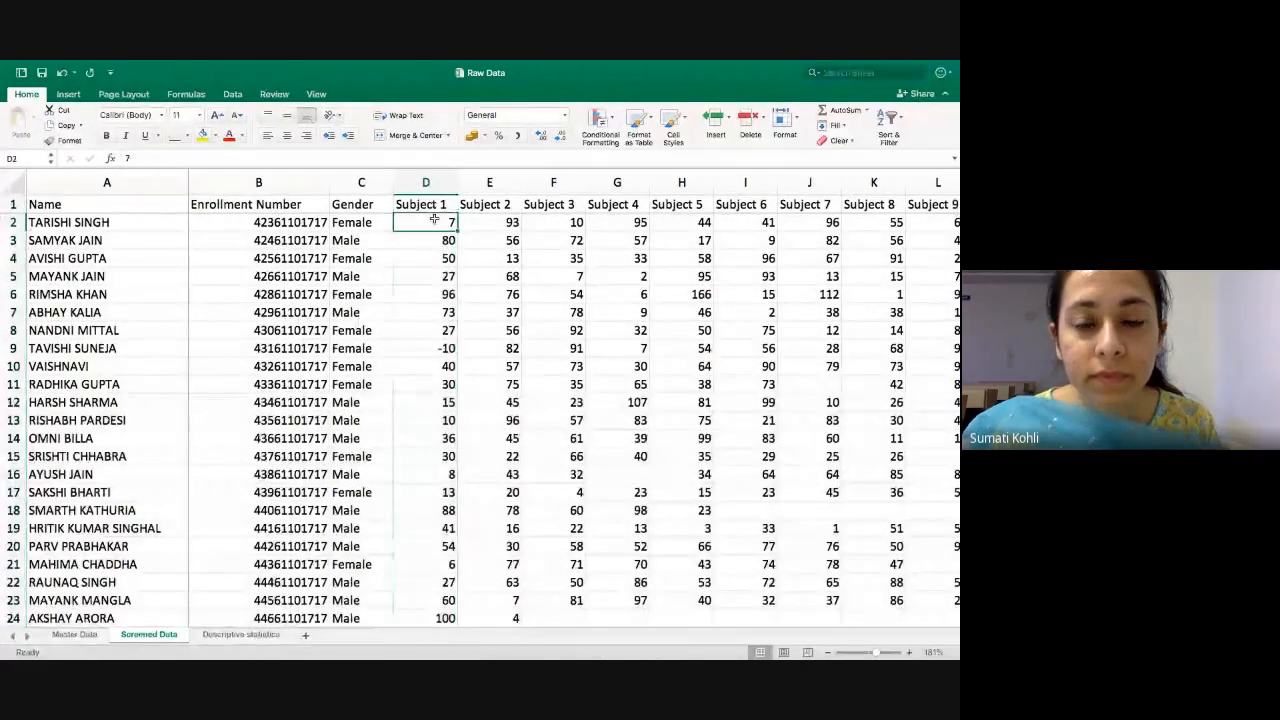
scroll(434, 218, "down", 8)
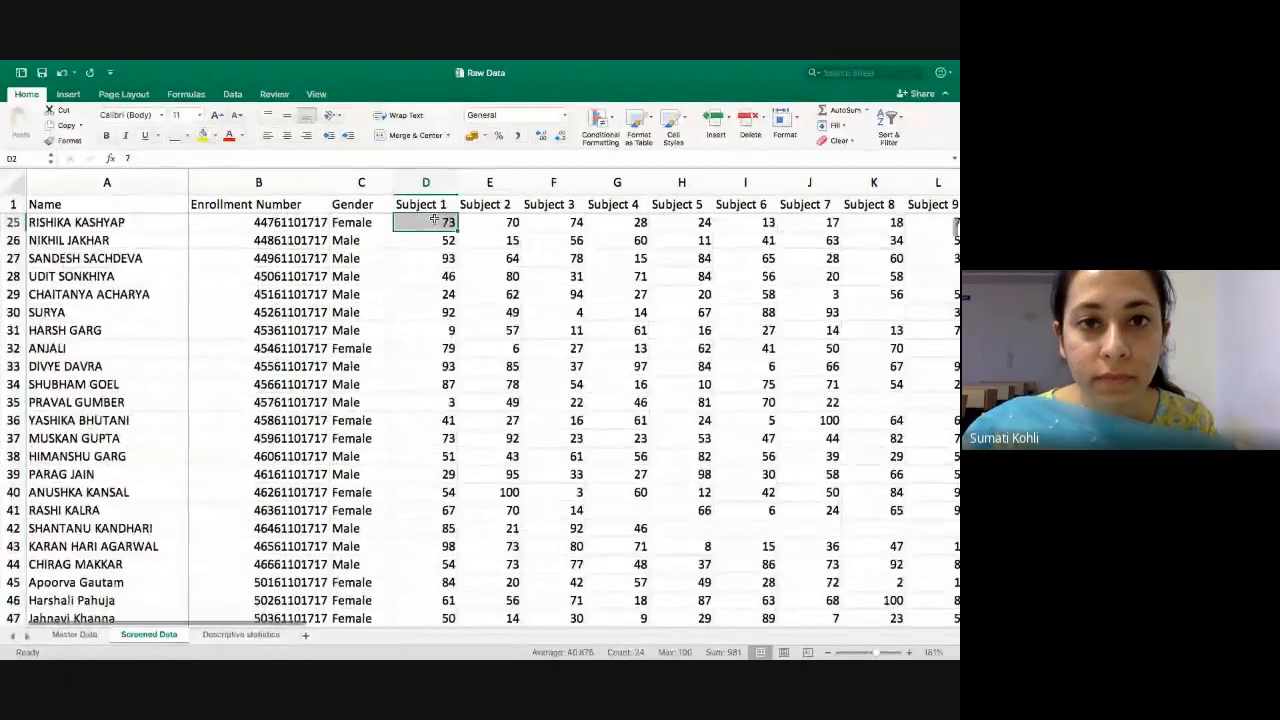
scroll(434, 218, "down", 15)
key("shift+Page_Down")
key("shift+Page_Down")
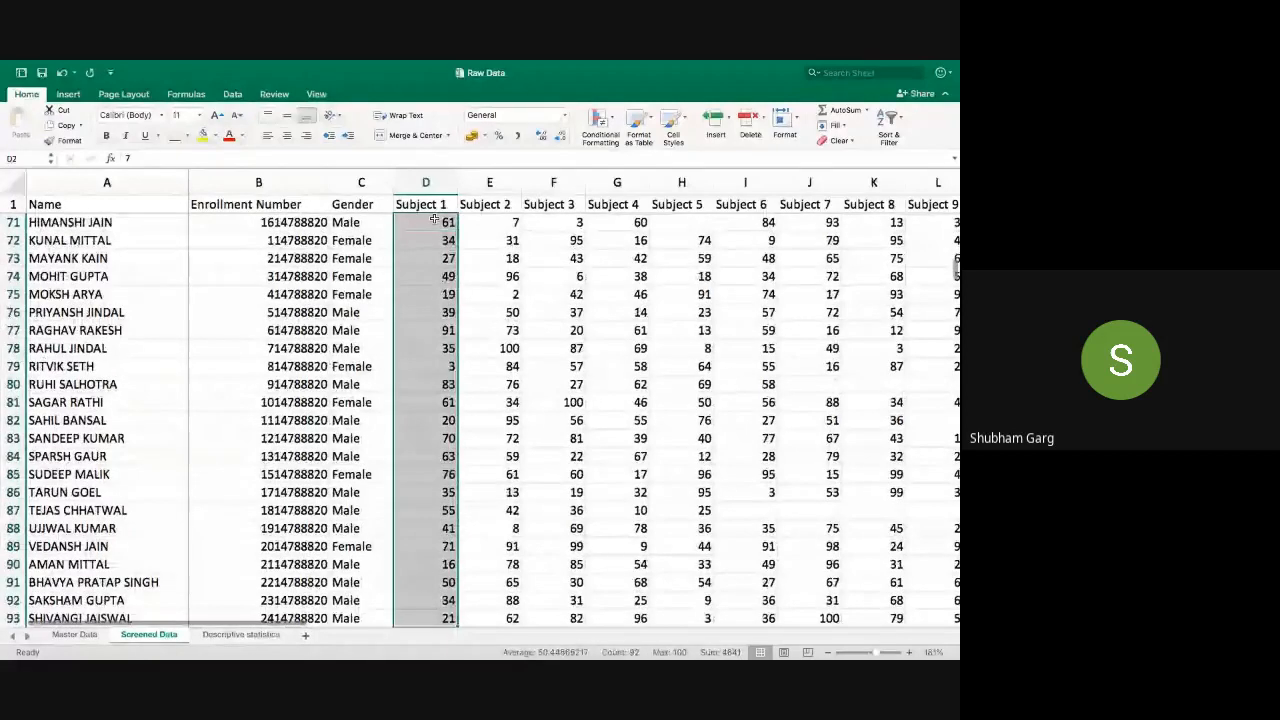
key("shift+Page_Down")
key("shift+Page_Down")
key("shift+Page_Down")
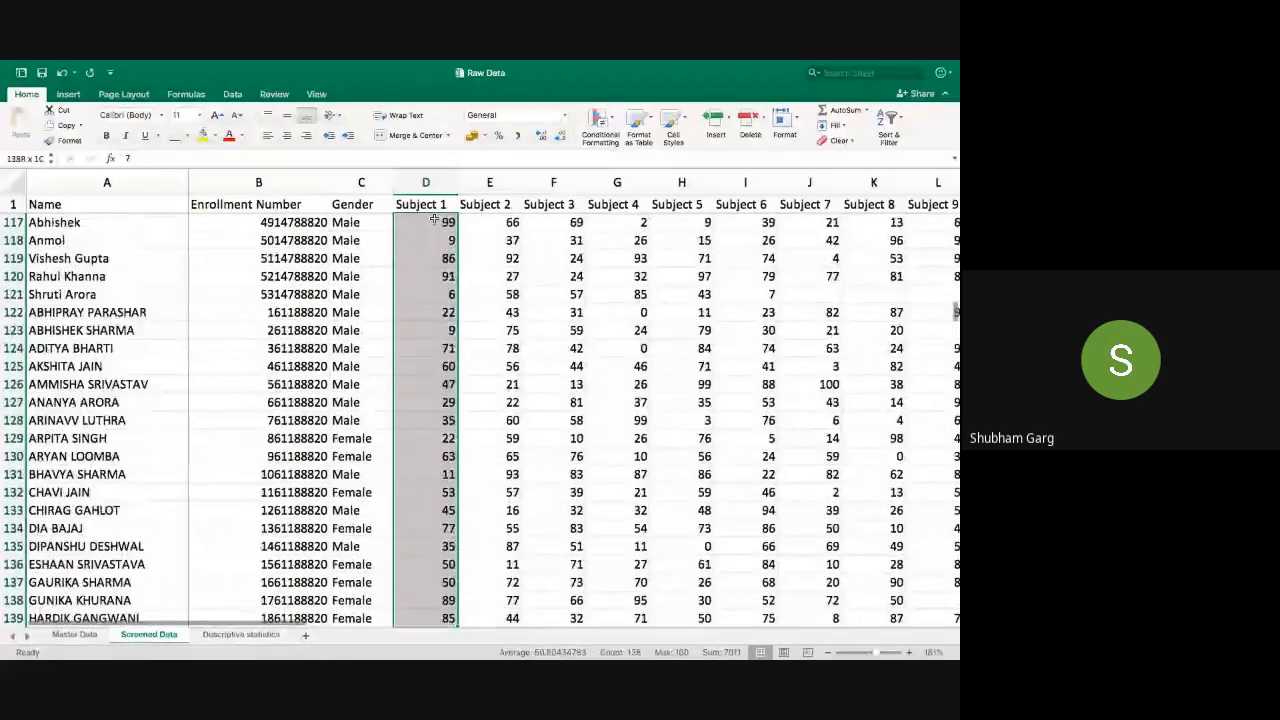
key("shift+Page_Down")
key("shift+Page_Down")
key("shift+Page_Down")
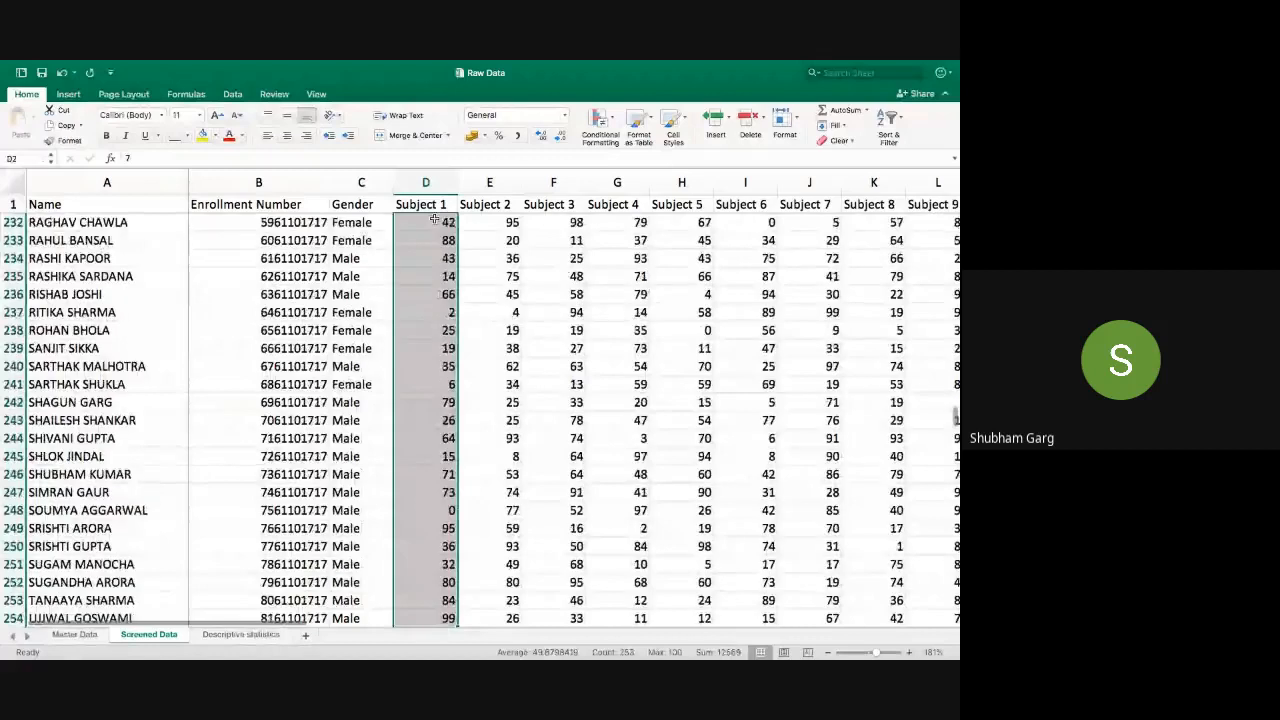
key("shift+Page_Down")
key("shift+Page_Down")
key("shift+Page_Down")
key("shift+Page_Down")
key("shift+Page_Down")
key("shift+Page_Down")
key("shift+Page_Down")
key("shift+Page_Down")
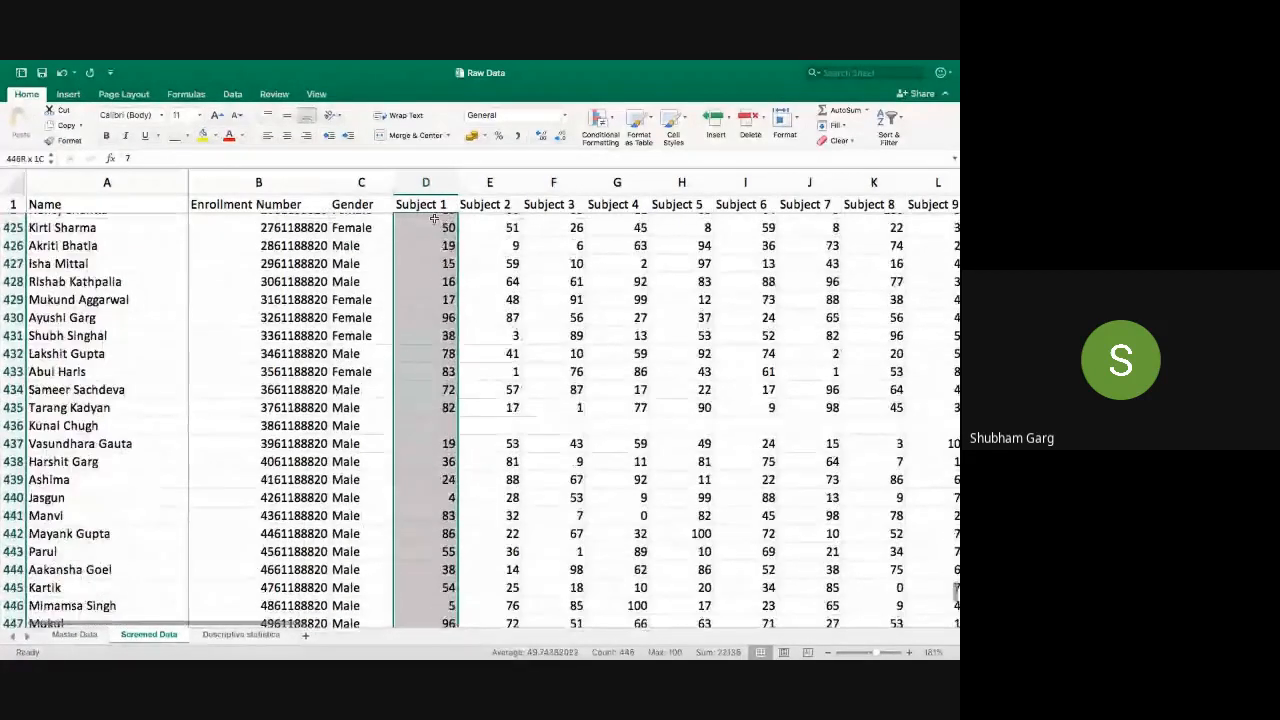
key("shift+Down")
key("shift+Down")
key("shift+Down")
key("shift+Down")
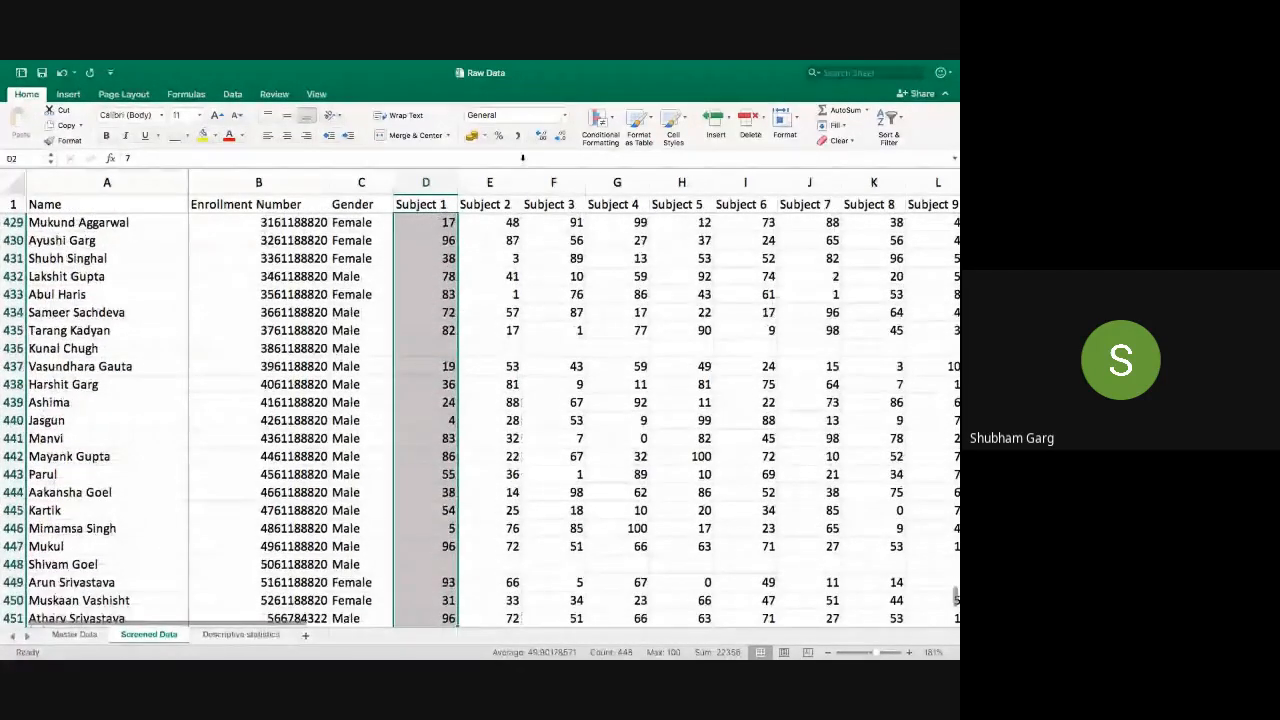
- Check the search order options in Replace, keep By Rows, and try again to replace -10 with a blank
left_click(813, 90)
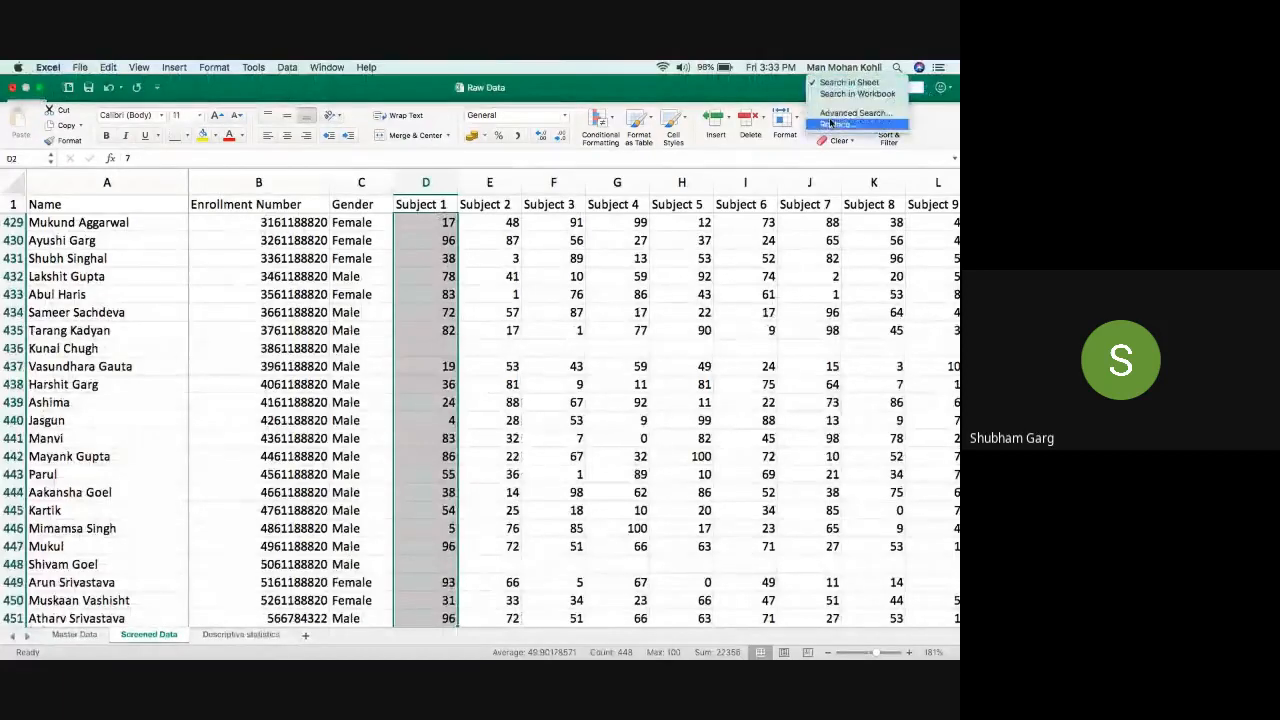
left_click(830, 124)
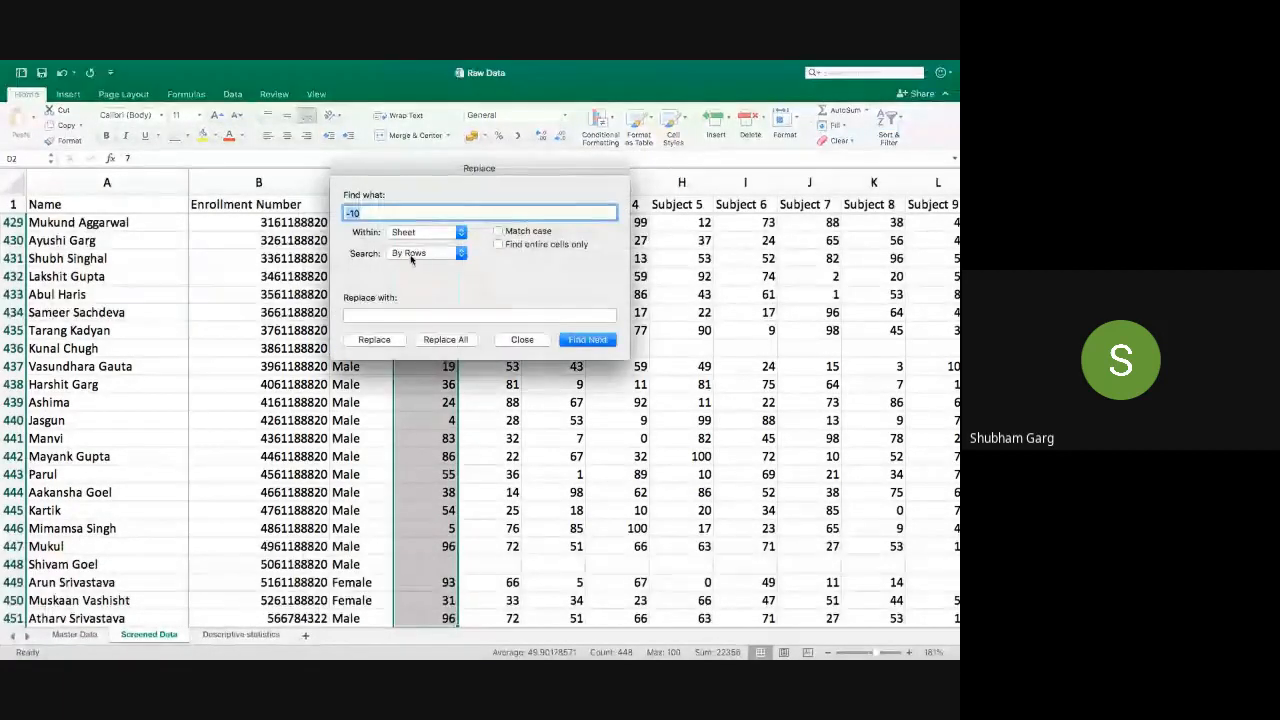
left_click(463, 257)
left_click(467, 269)
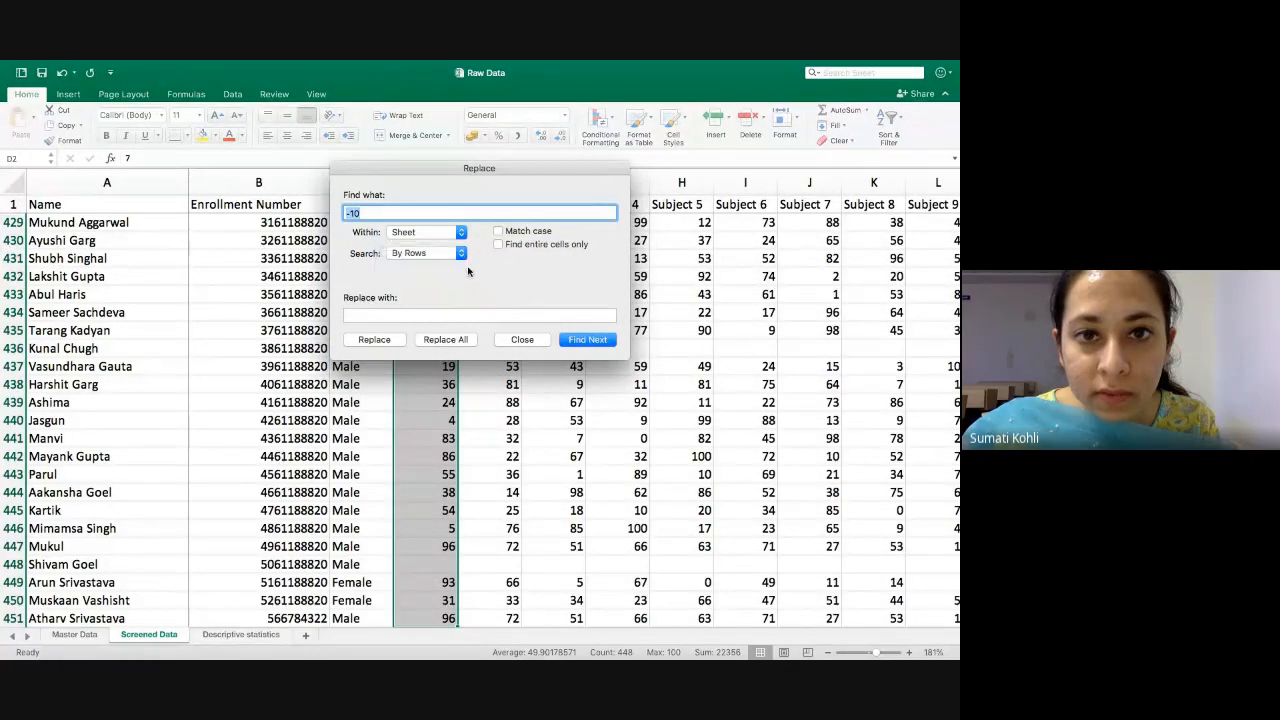
left_click(462, 256)
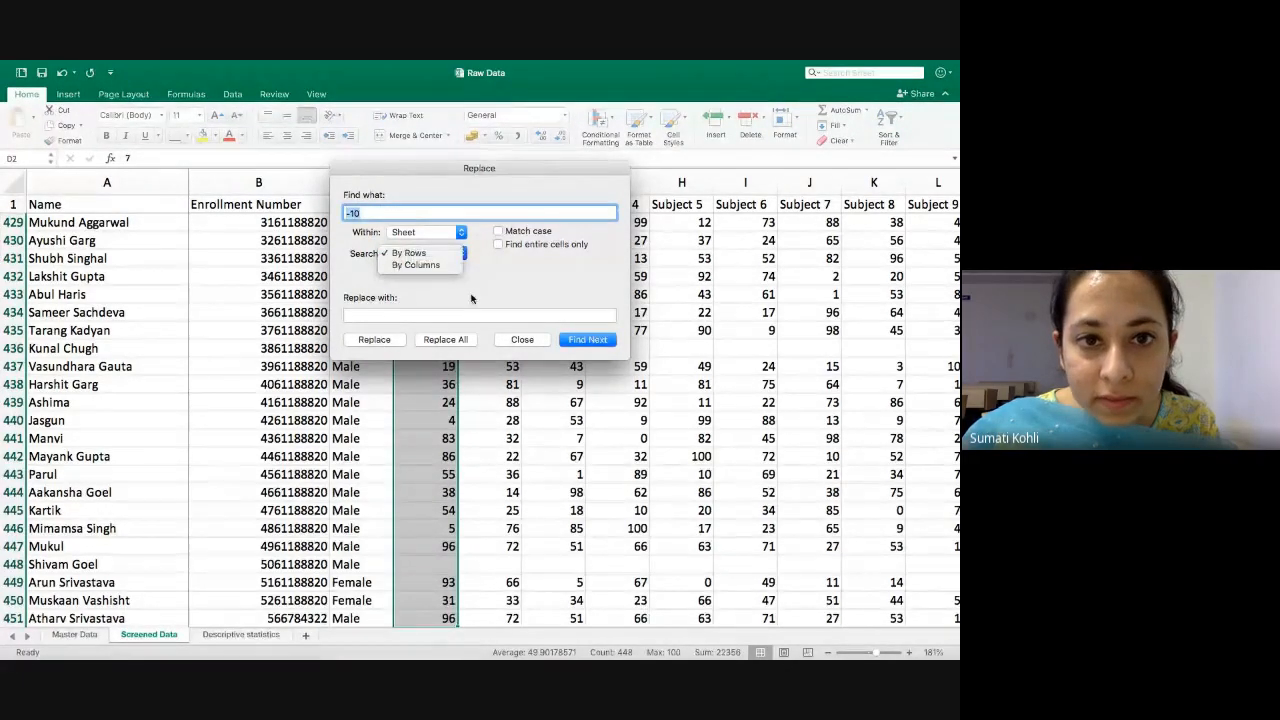
left_click(471, 298)
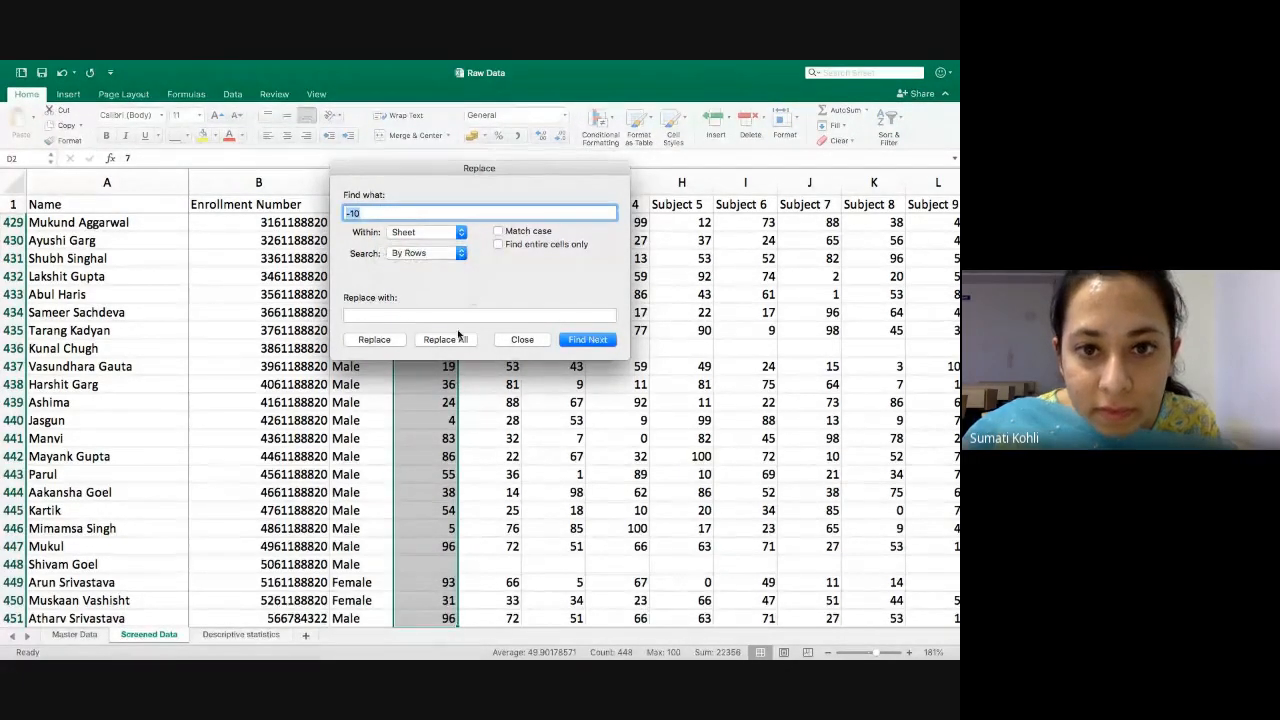
left_click(381, 341)
left_click(607, 284)
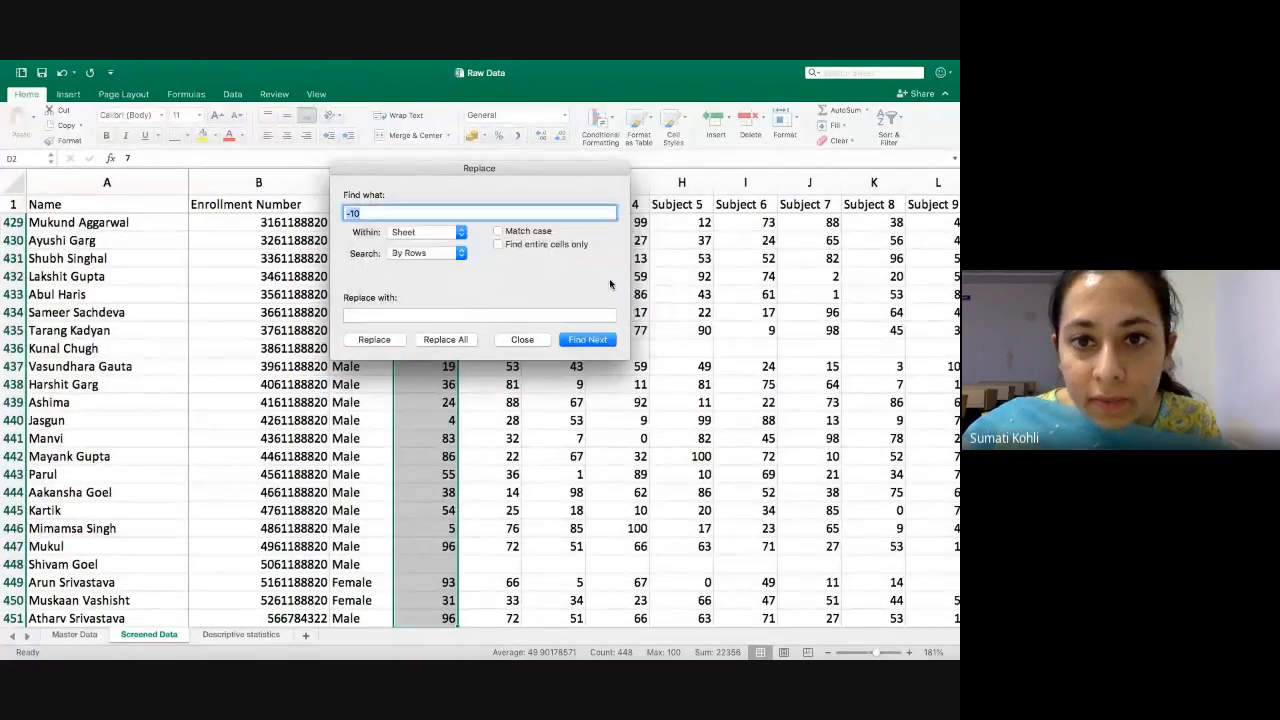
left_click(524, 341)
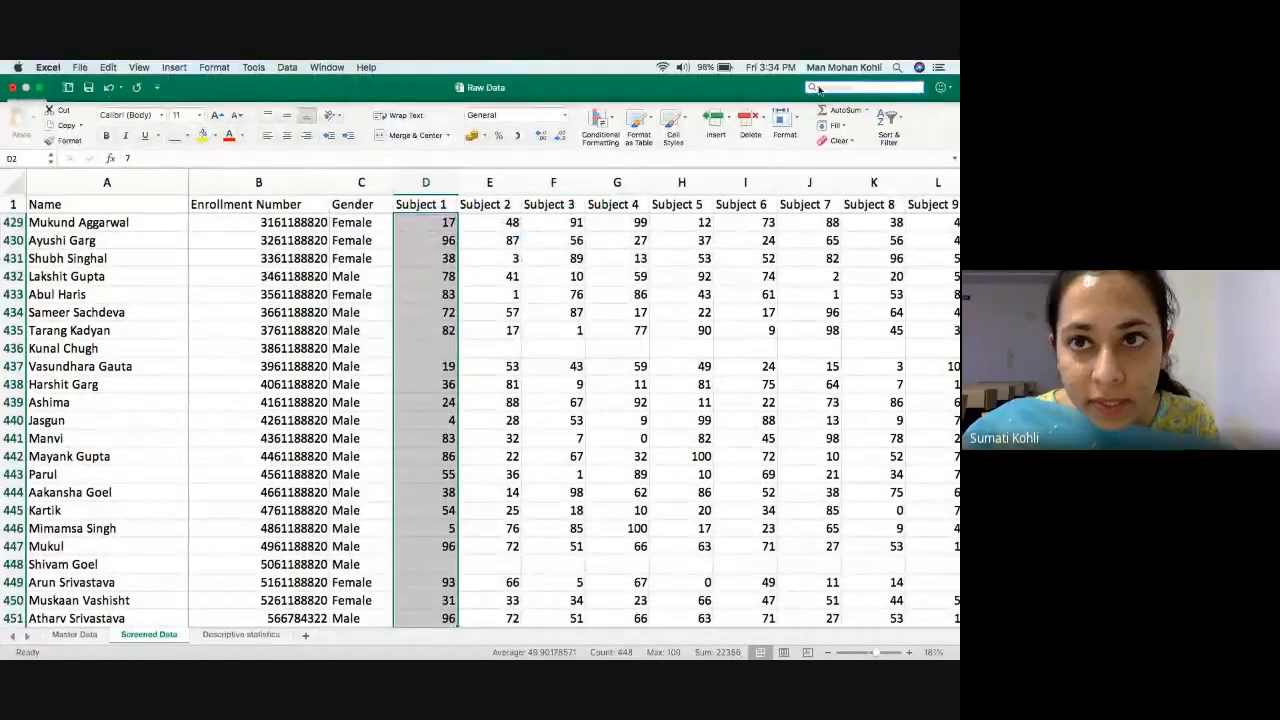
- Try searching the current sheet for "-" while viewing the first Subject 1 marks
left_click(818, 88)
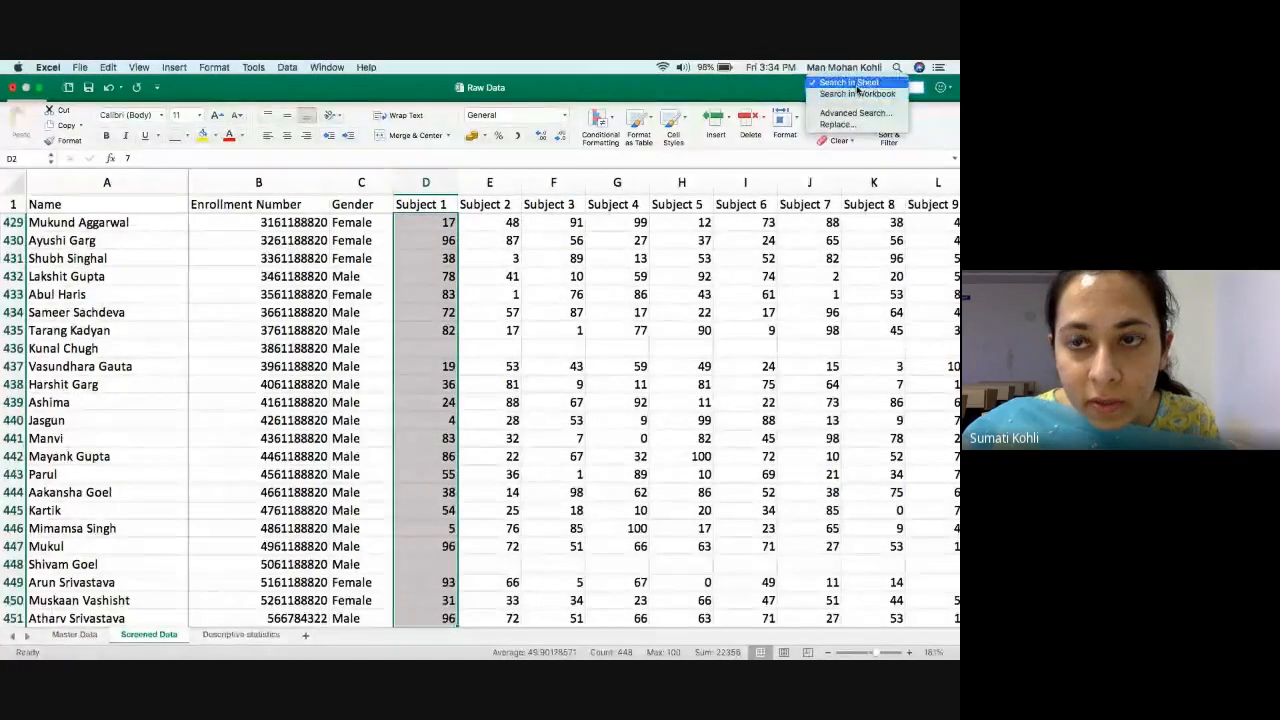
left_click(866, 84)
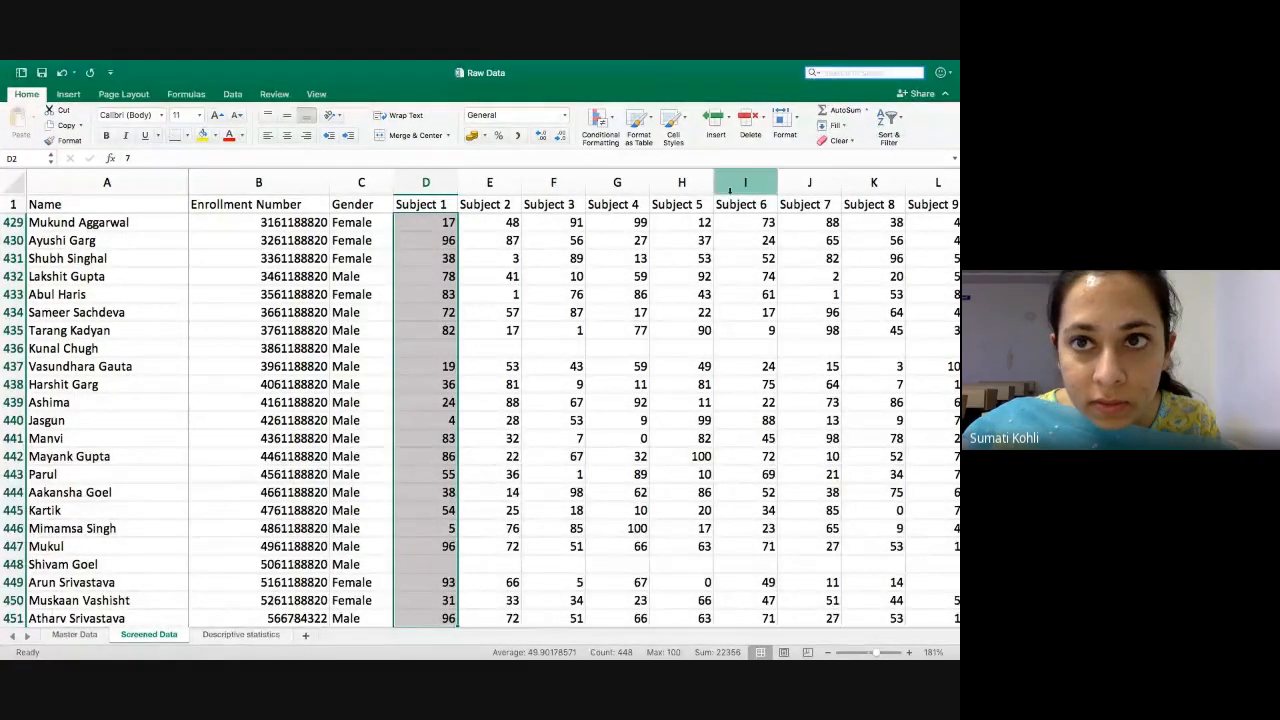
scroll(498, 314, "up", 15)
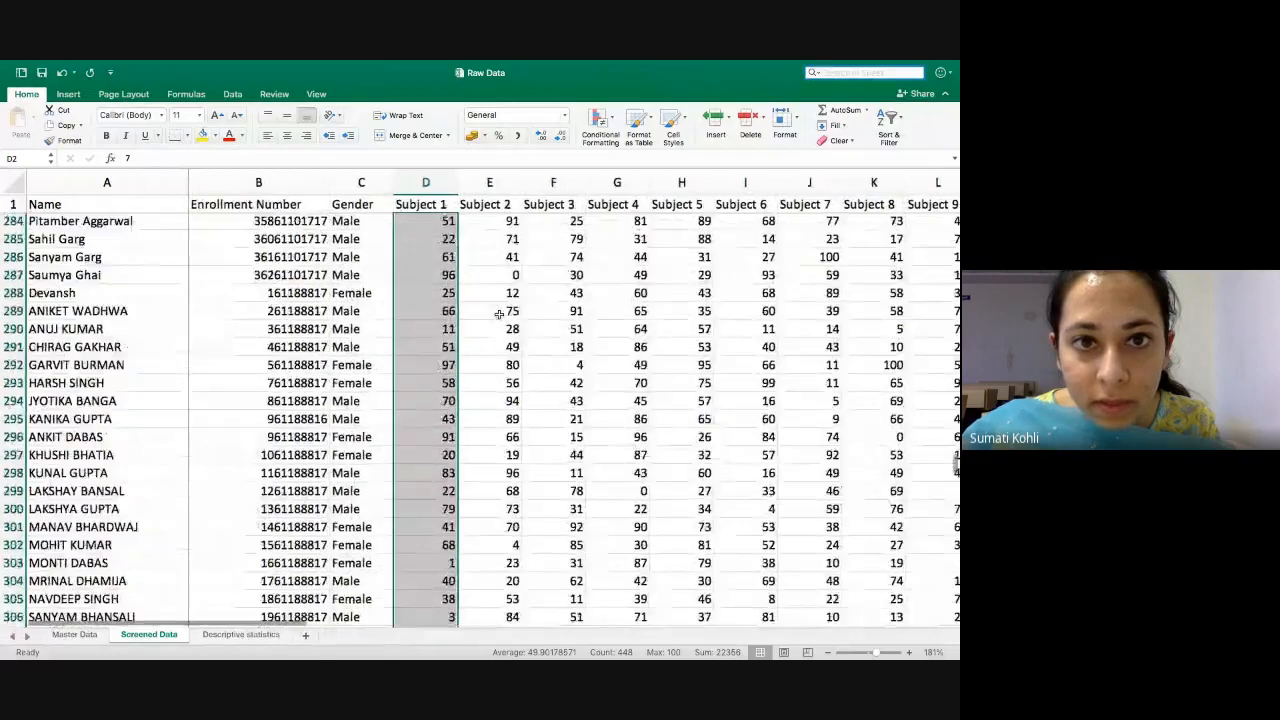
scroll(499, 314, "up", 20)
type("-")
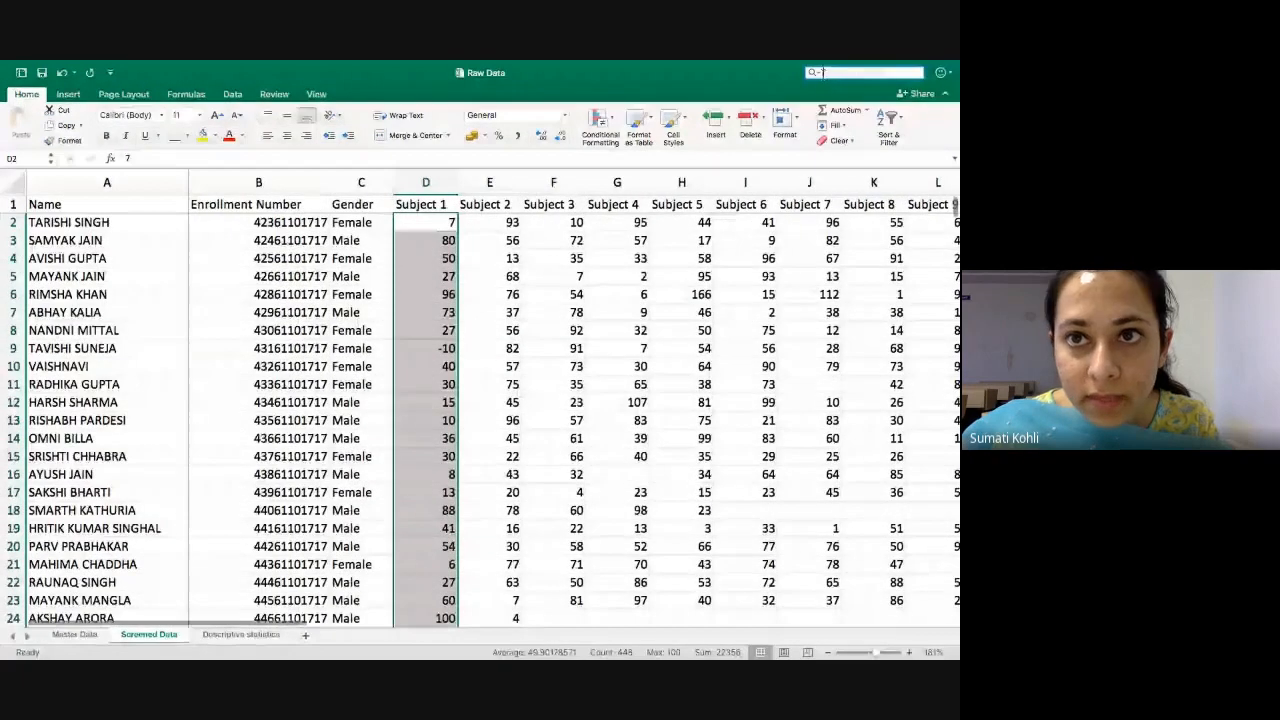
- Set Replace to search by columns and try to replace -10 with a blank in the selected Subject 1 marks
left_click(815, 72)
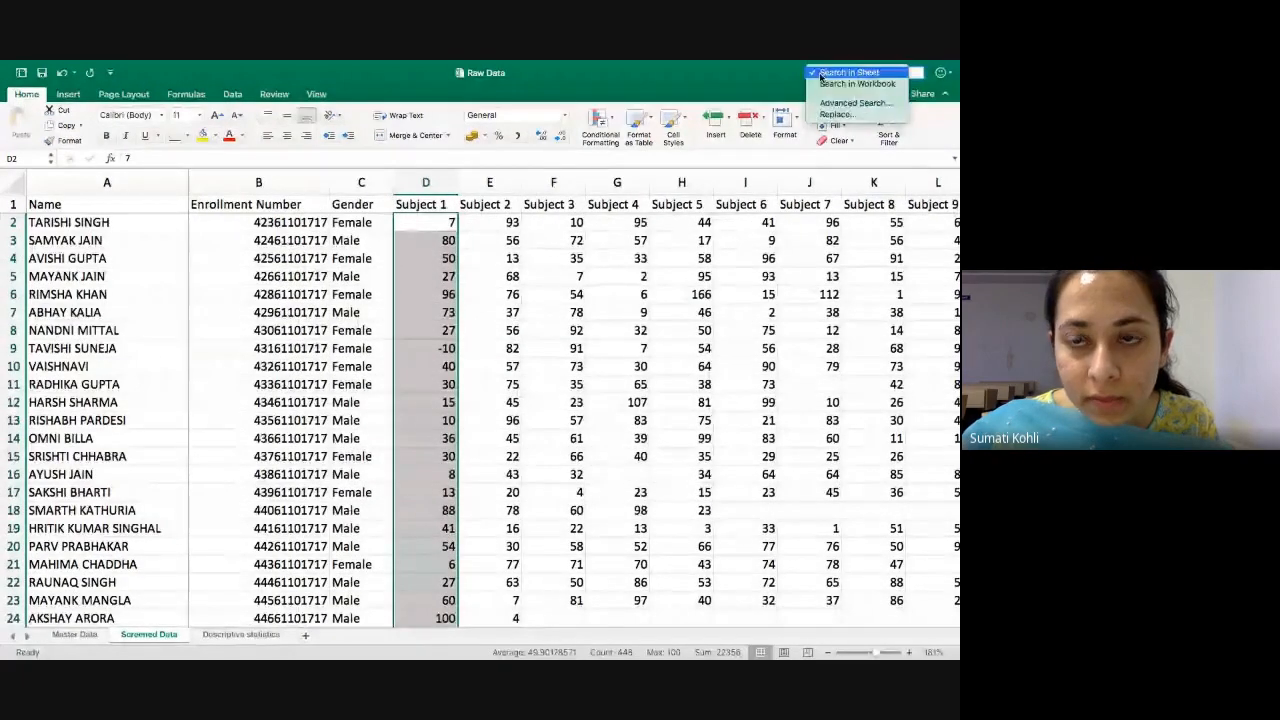
left_click(858, 114)
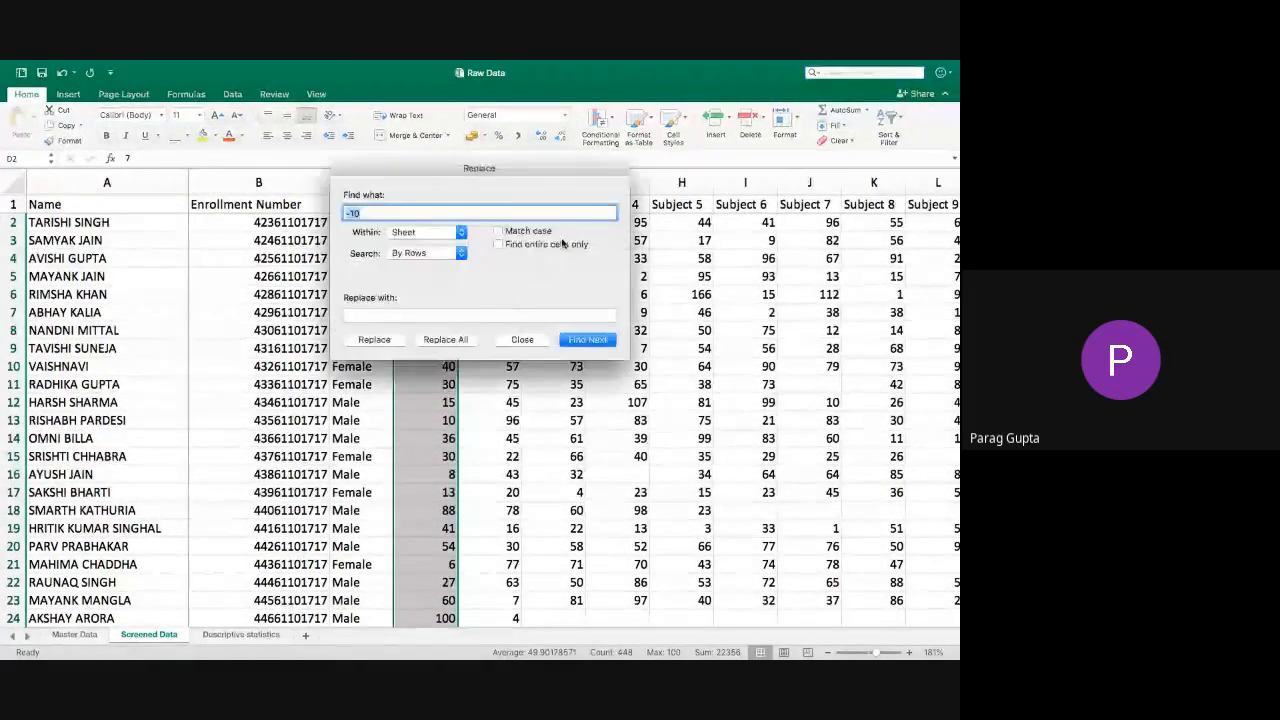
left_click(455, 253)
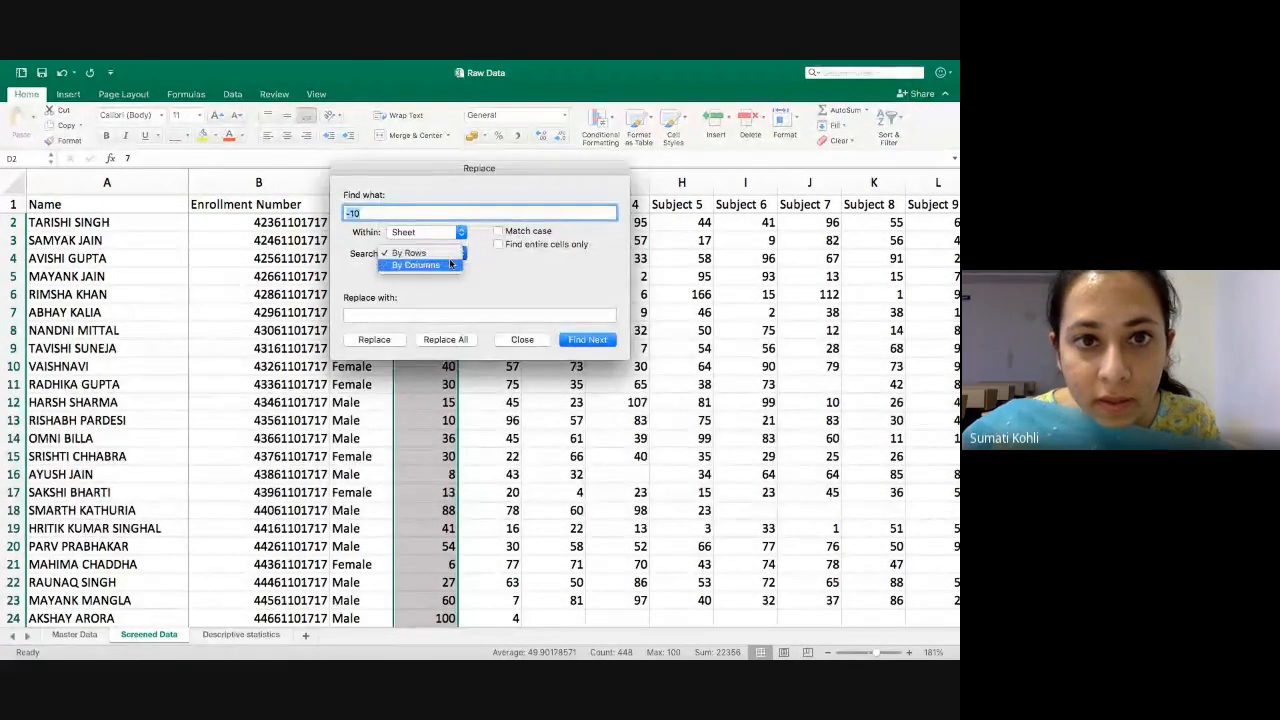
left_click(450, 264)
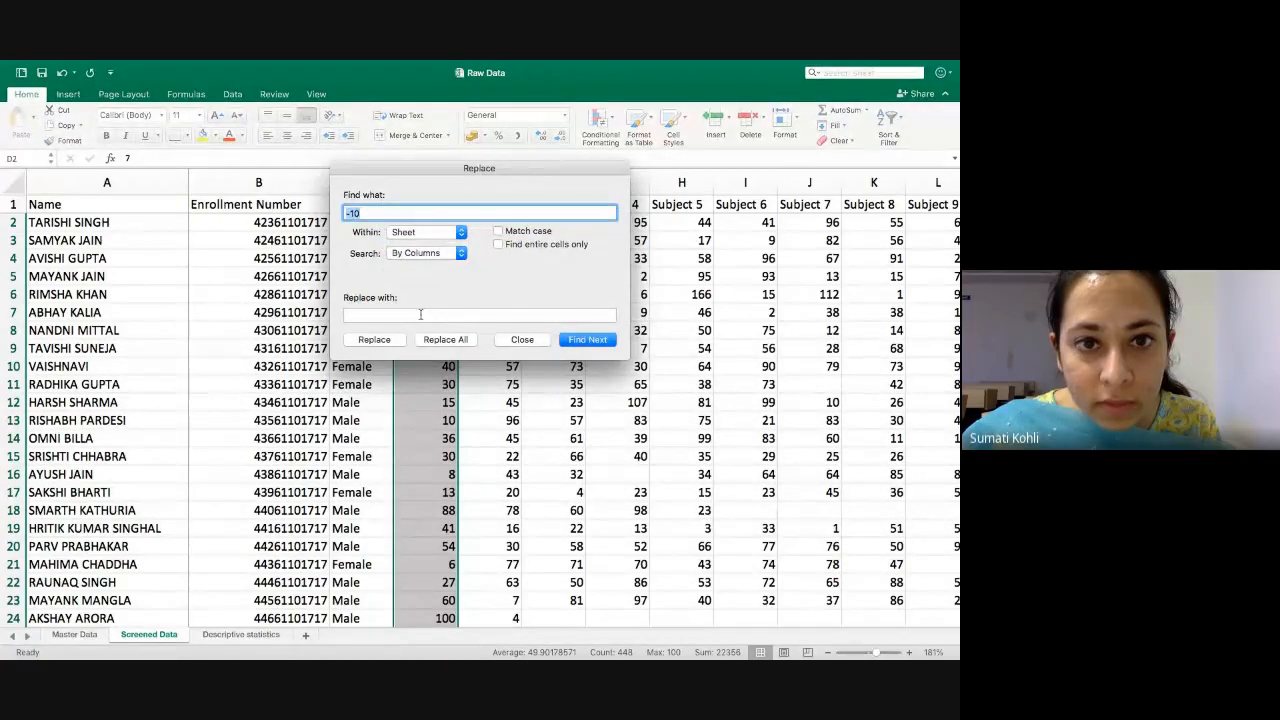
left_click(368, 344)
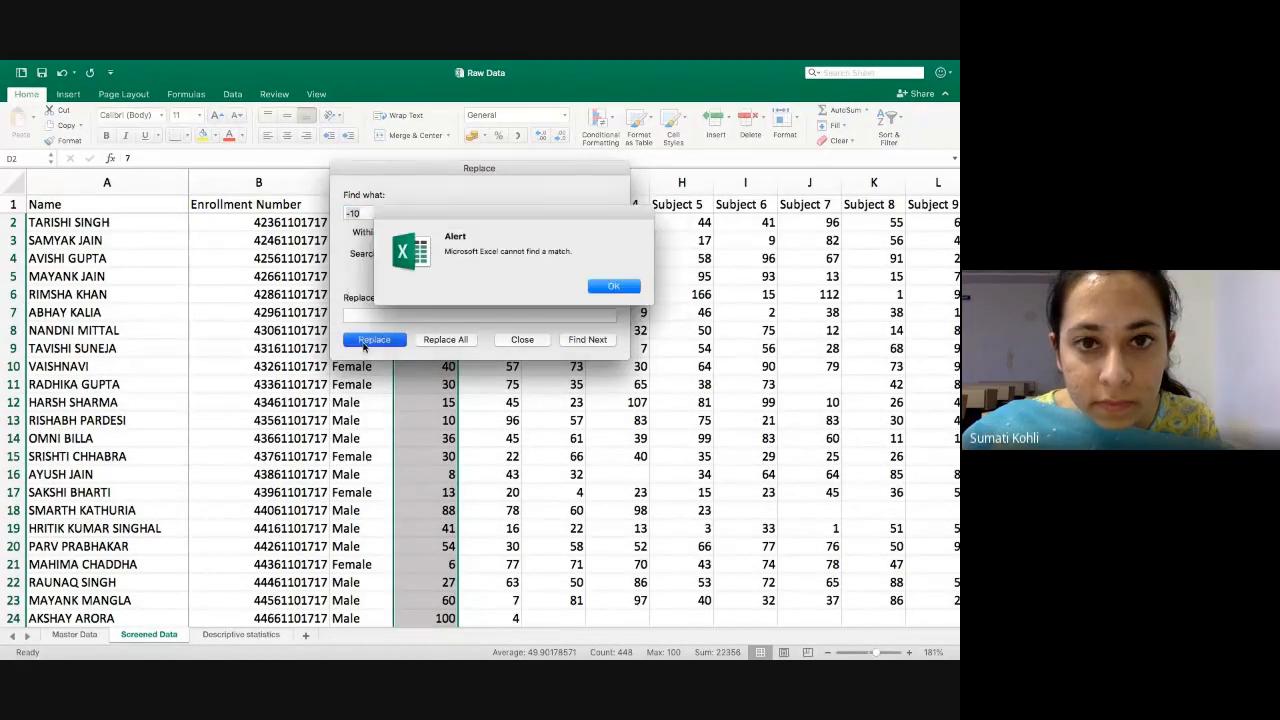
left_click(614, 286)
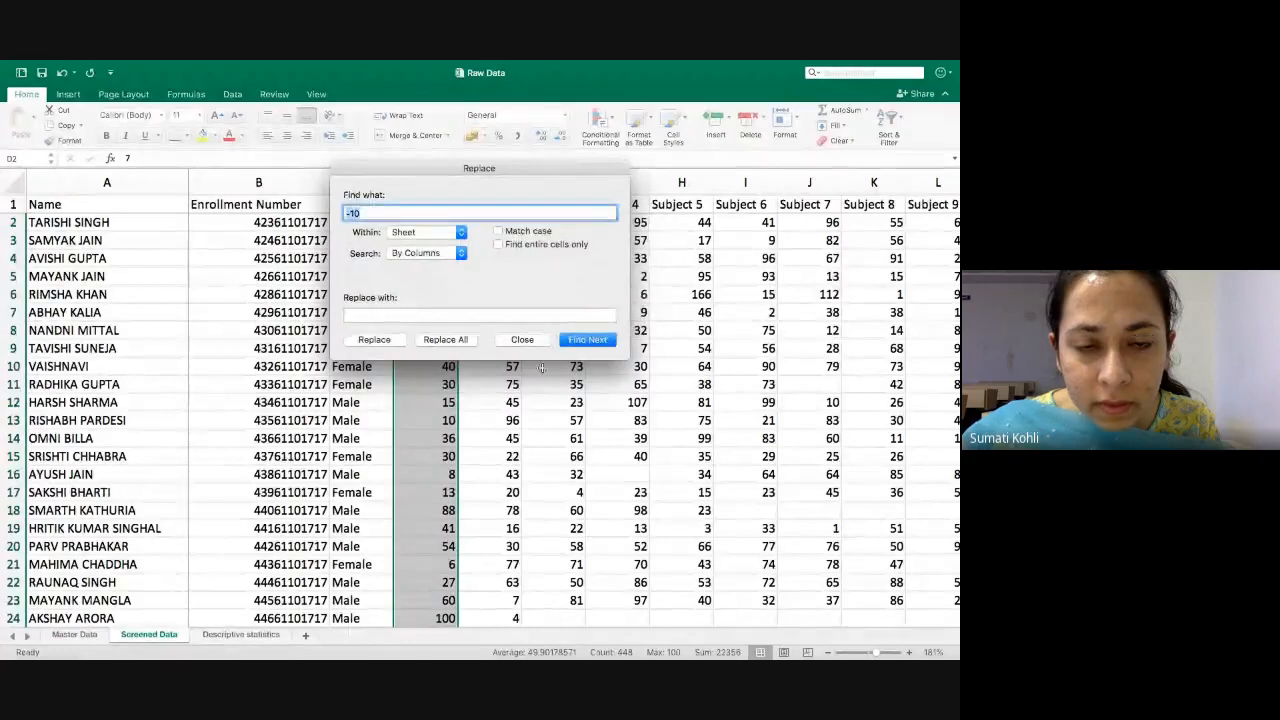
- Find the next -10 in the Subject 1 marks and clear the mark in cell D9
left_click(581, 340)
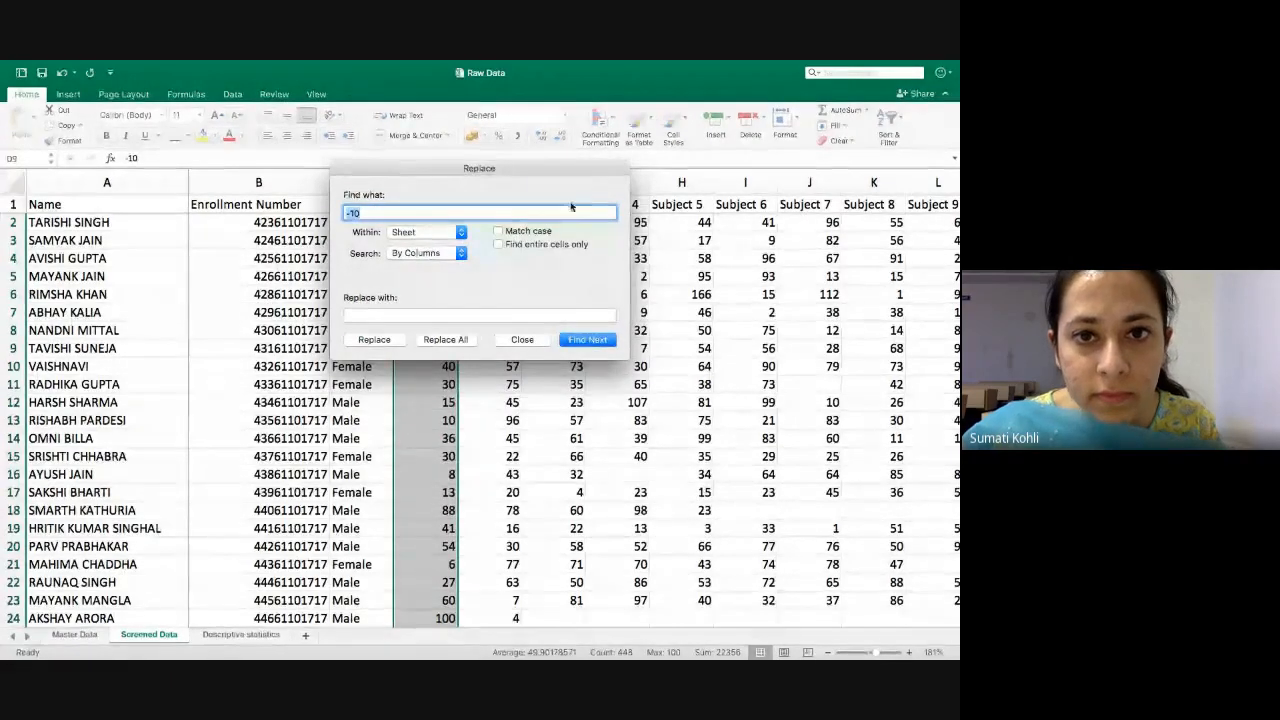
left_click_drag(537, 170, 835, 216)
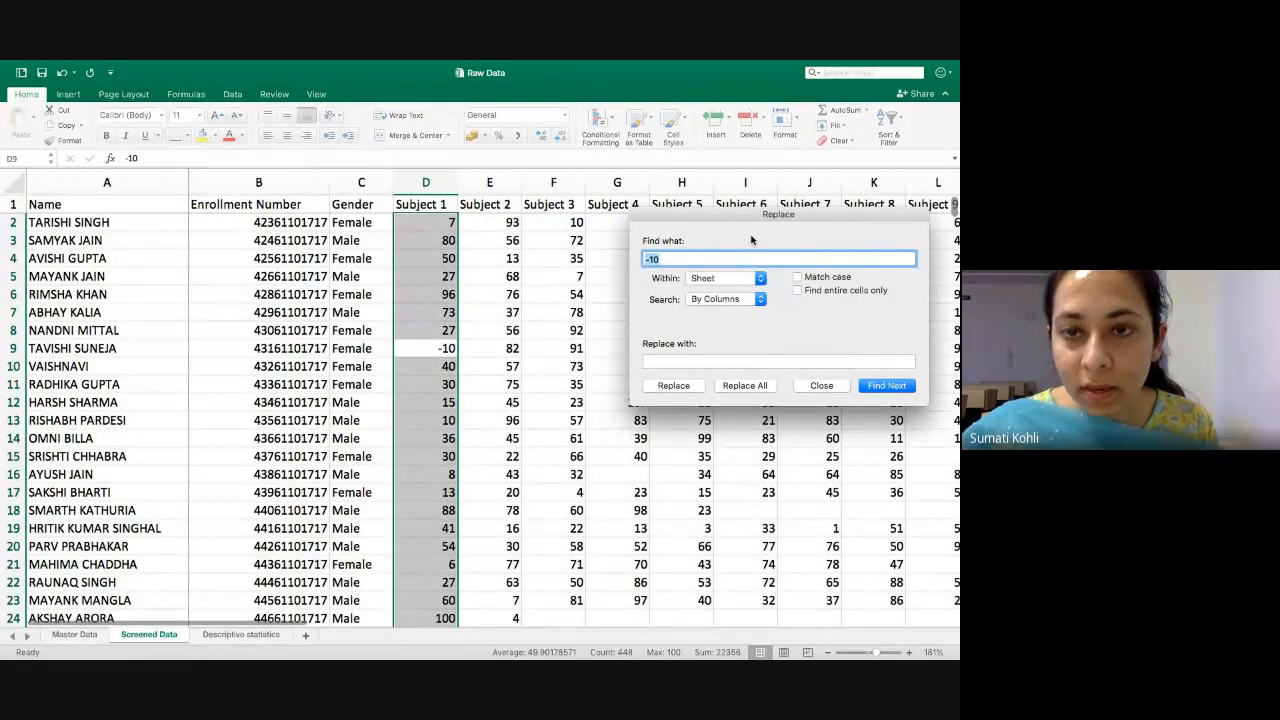
left_click_drag(778, 216, 675, 200)
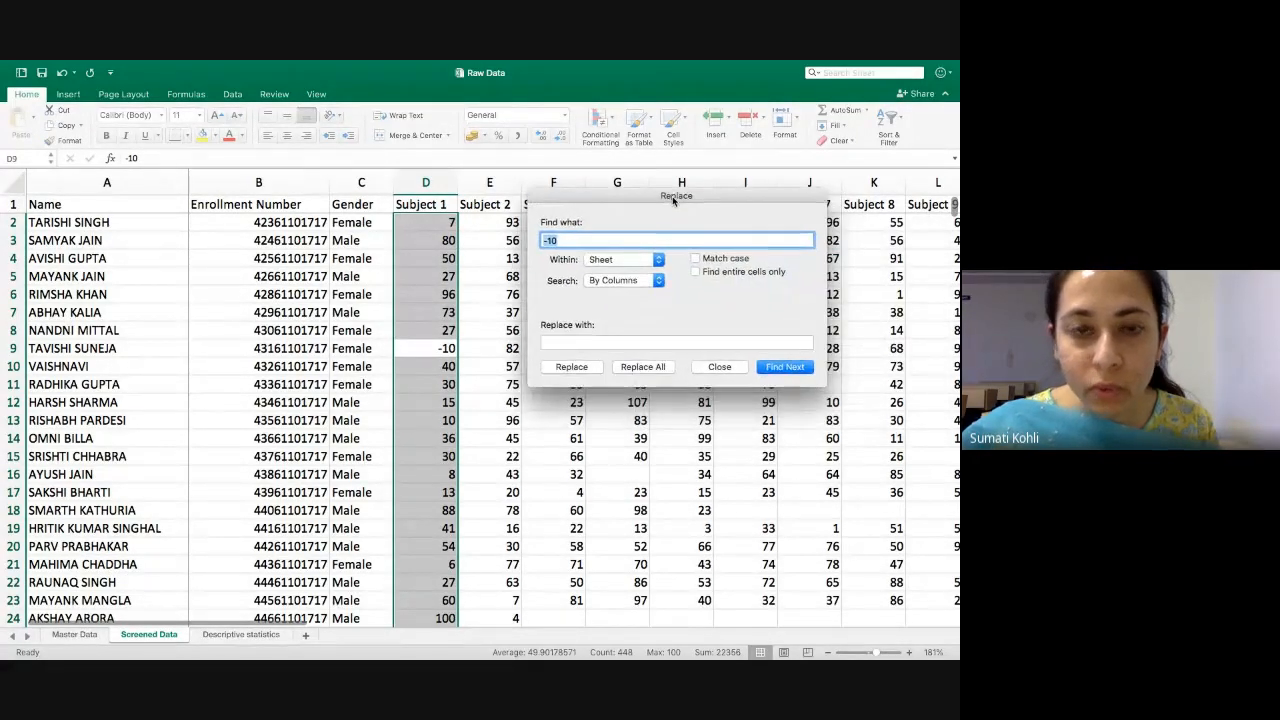
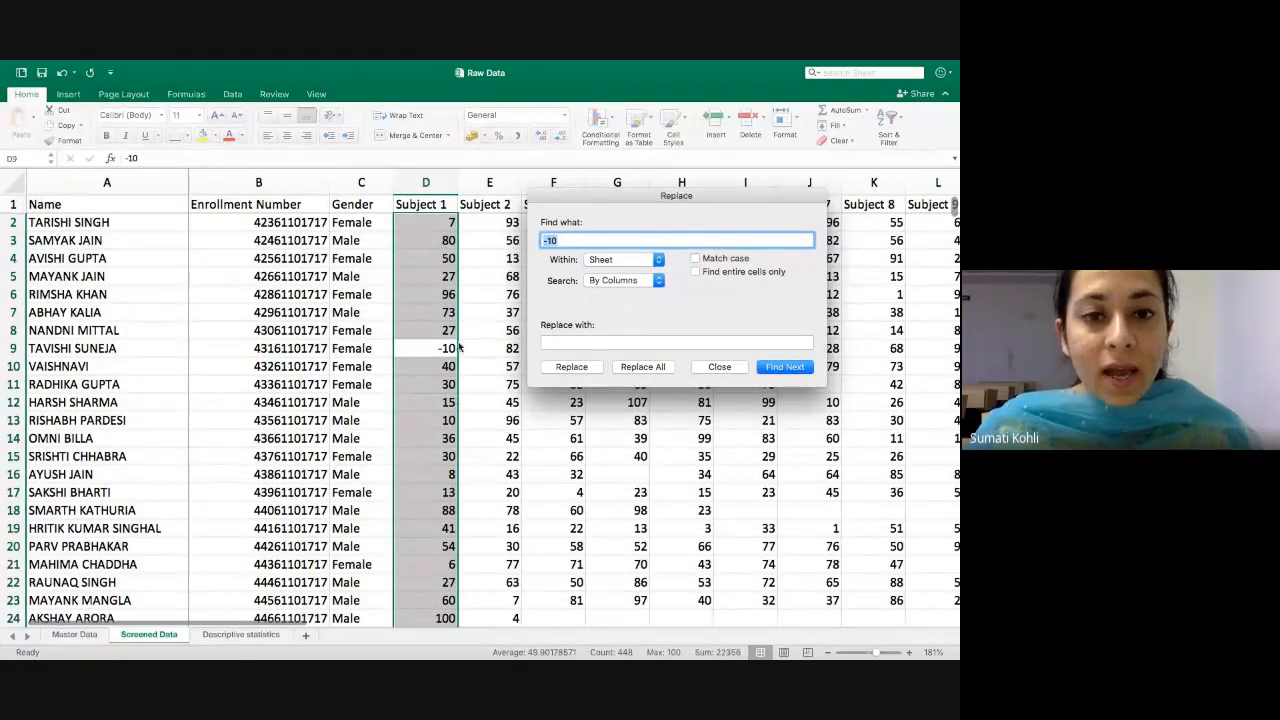
left_click(720, 367)
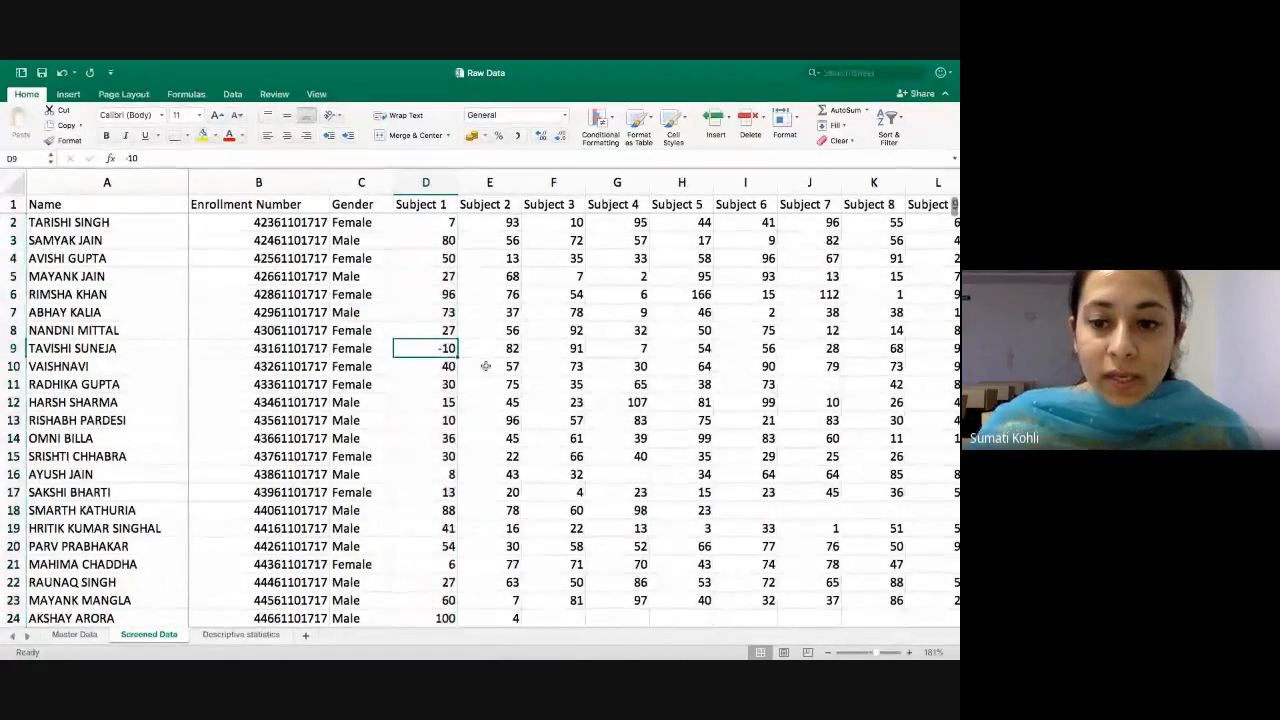
key("Delete")
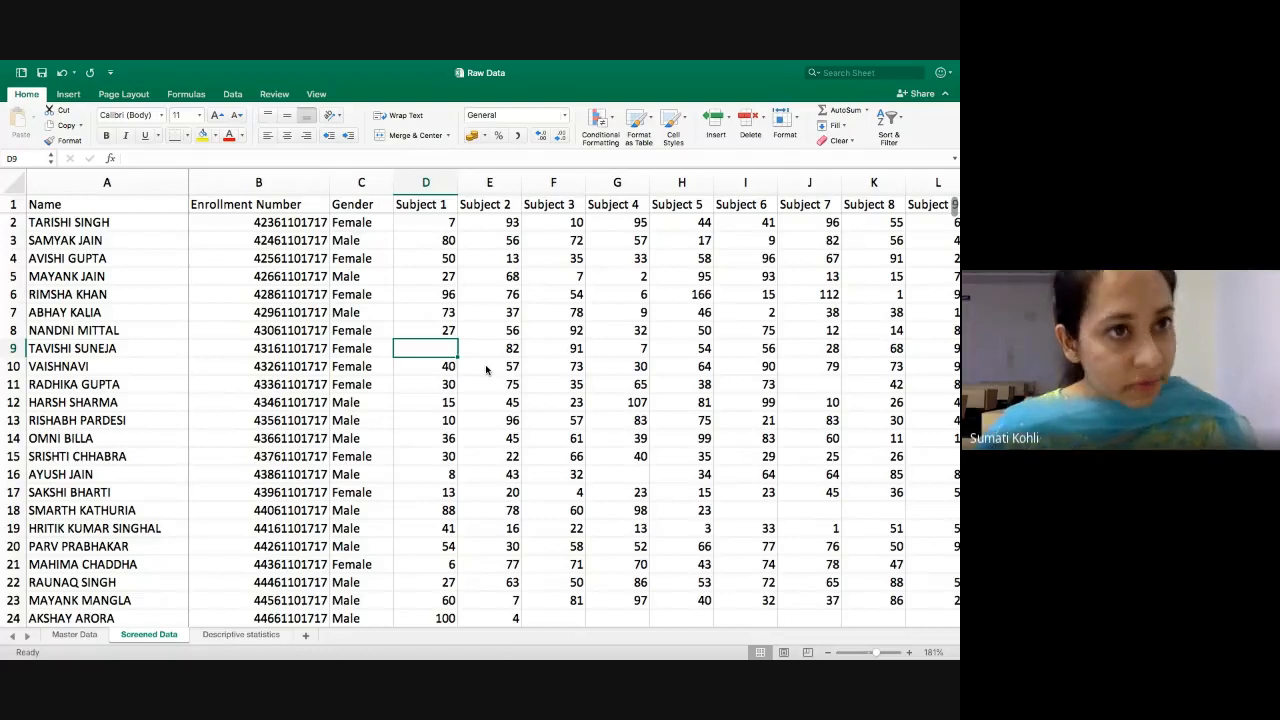
- Examine the Minimum and Maximum rows across the subjects in the Descriptive statistics sheet, including the Subject 4 maximum
left_click(238, 635)
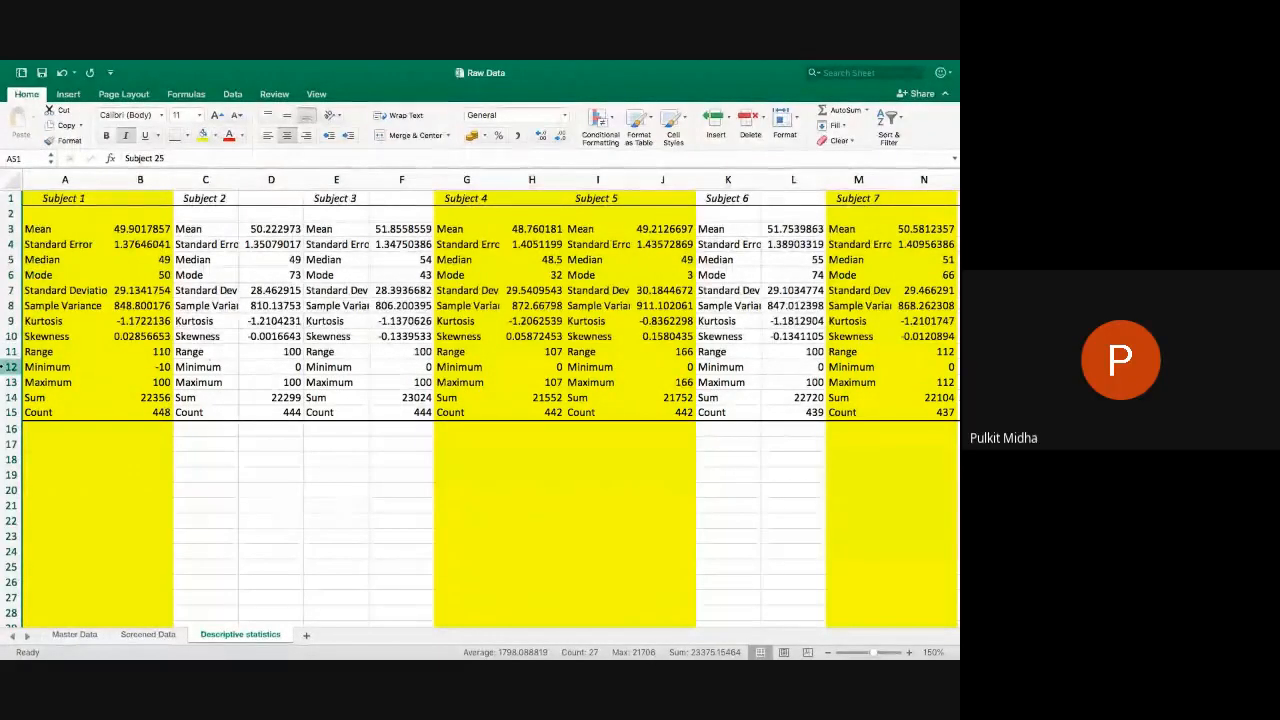
left_click_drag(10, 367, 10, 382)
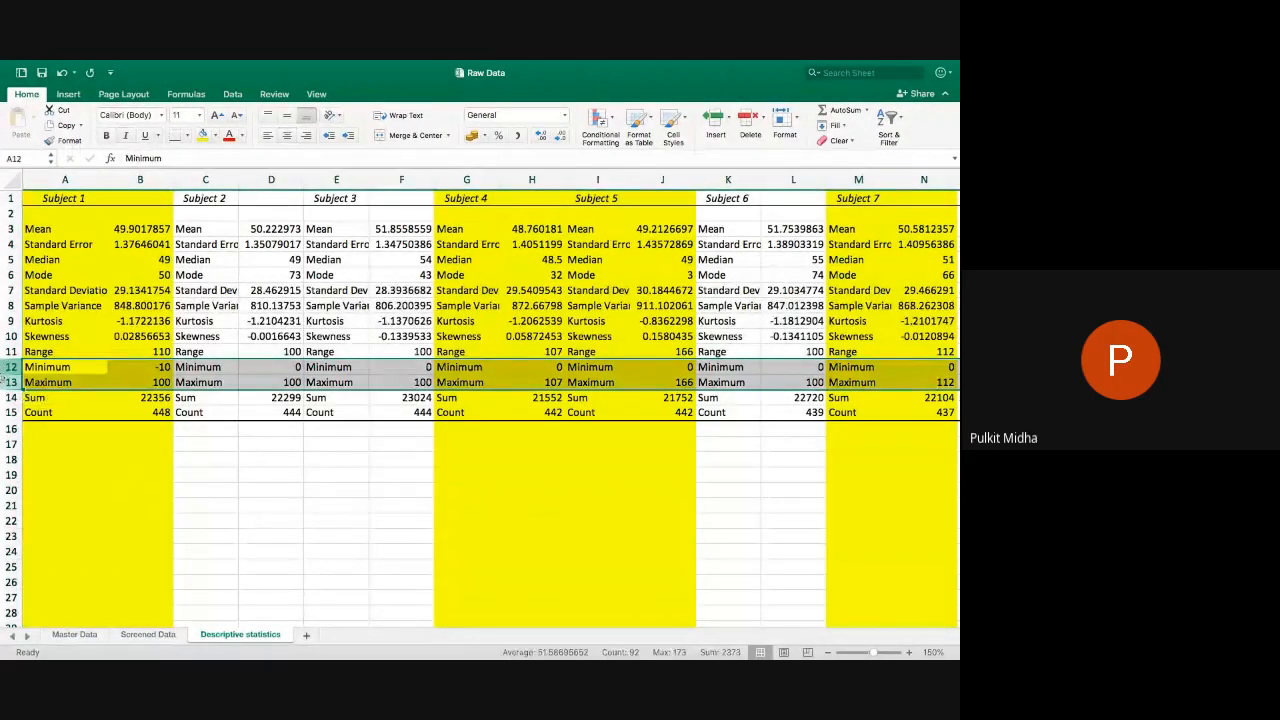
left_click(308, 370)
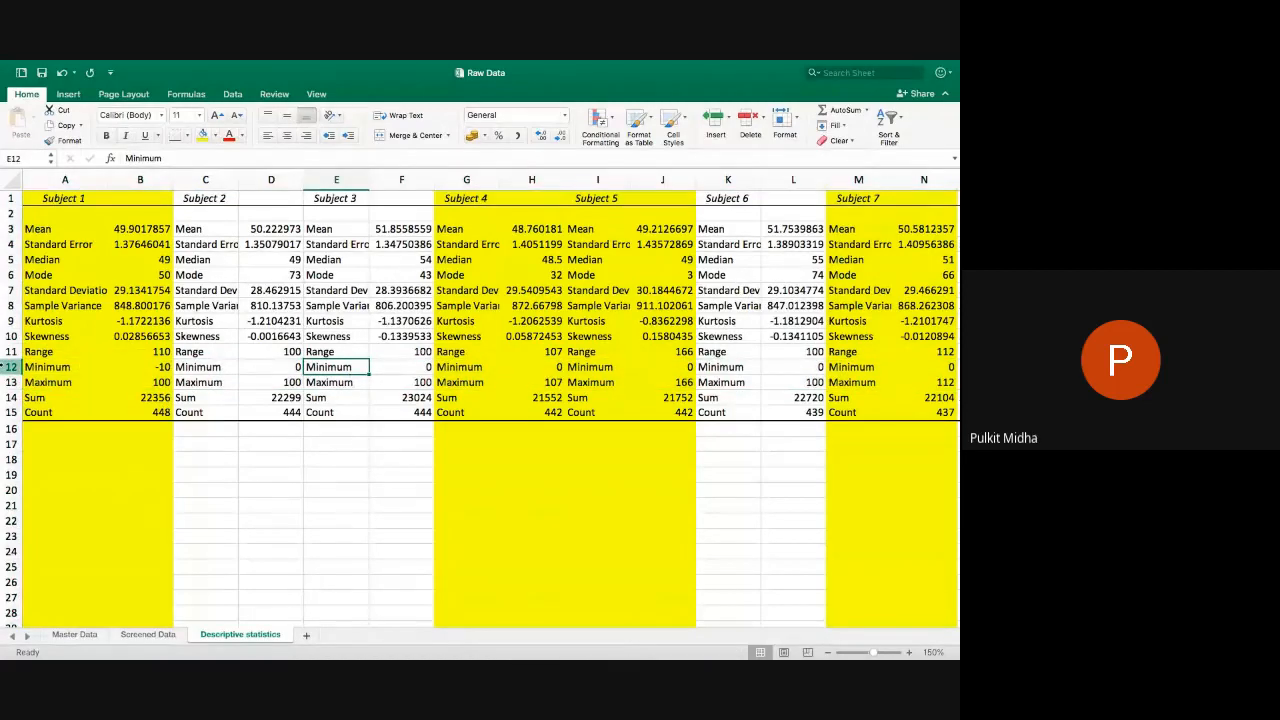
left_click_drag(10, 367, 10, 382)
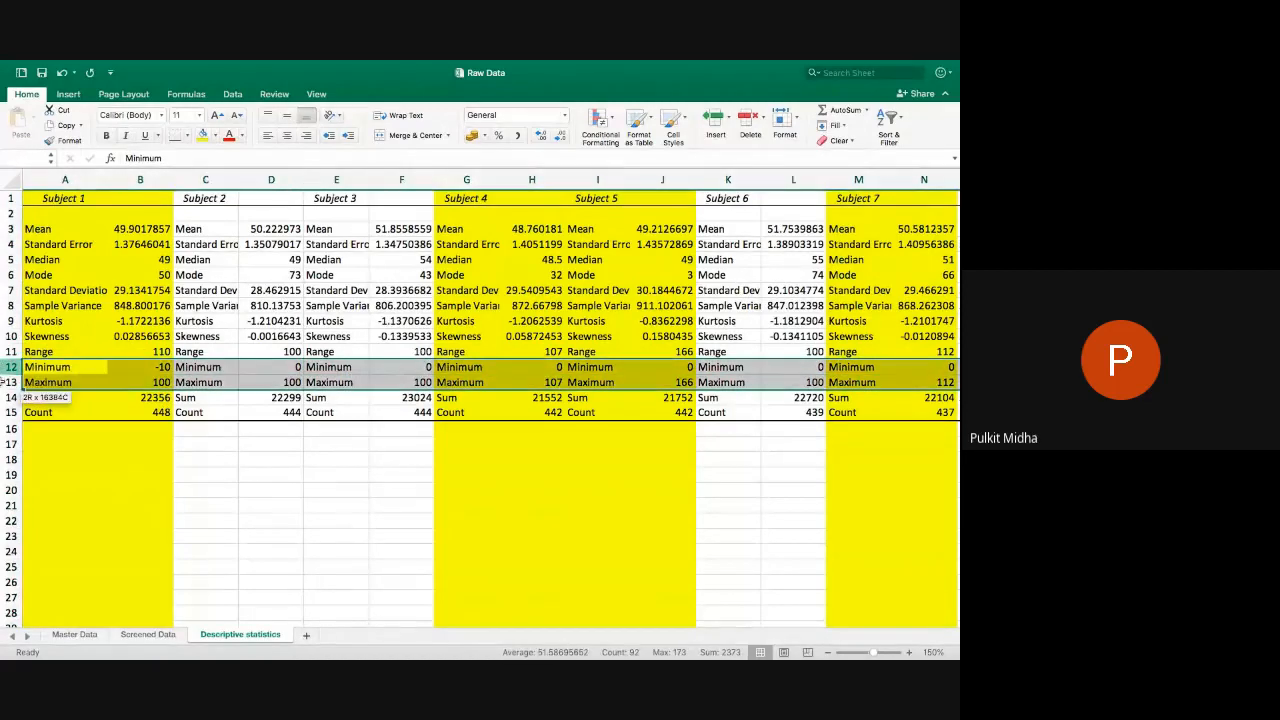
left_click(458, 369)
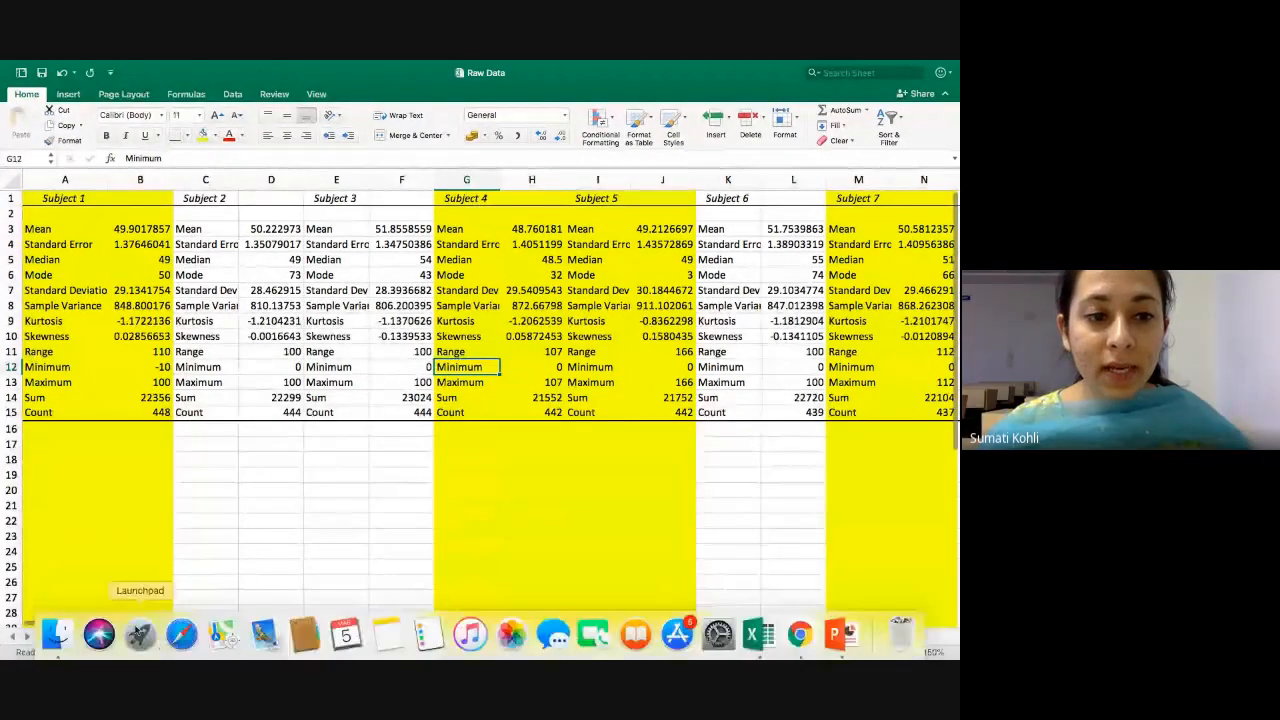
left_click(125, 635)
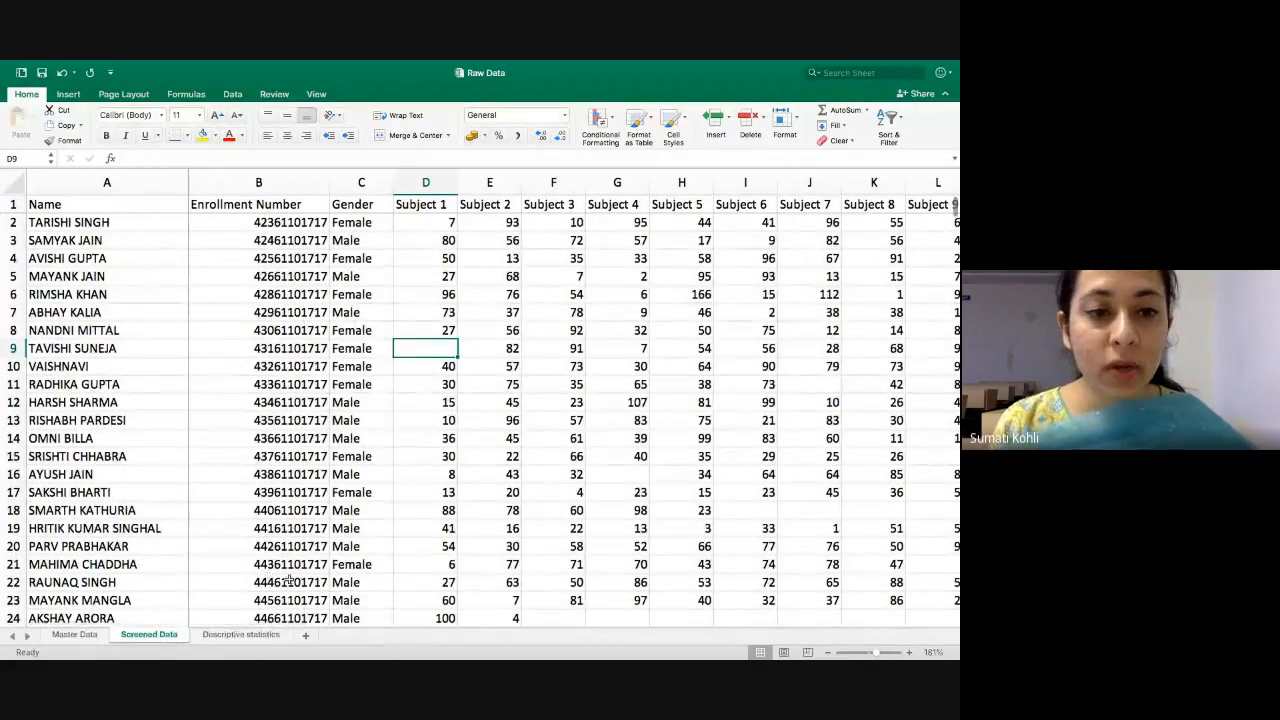
left_click(222, 637)
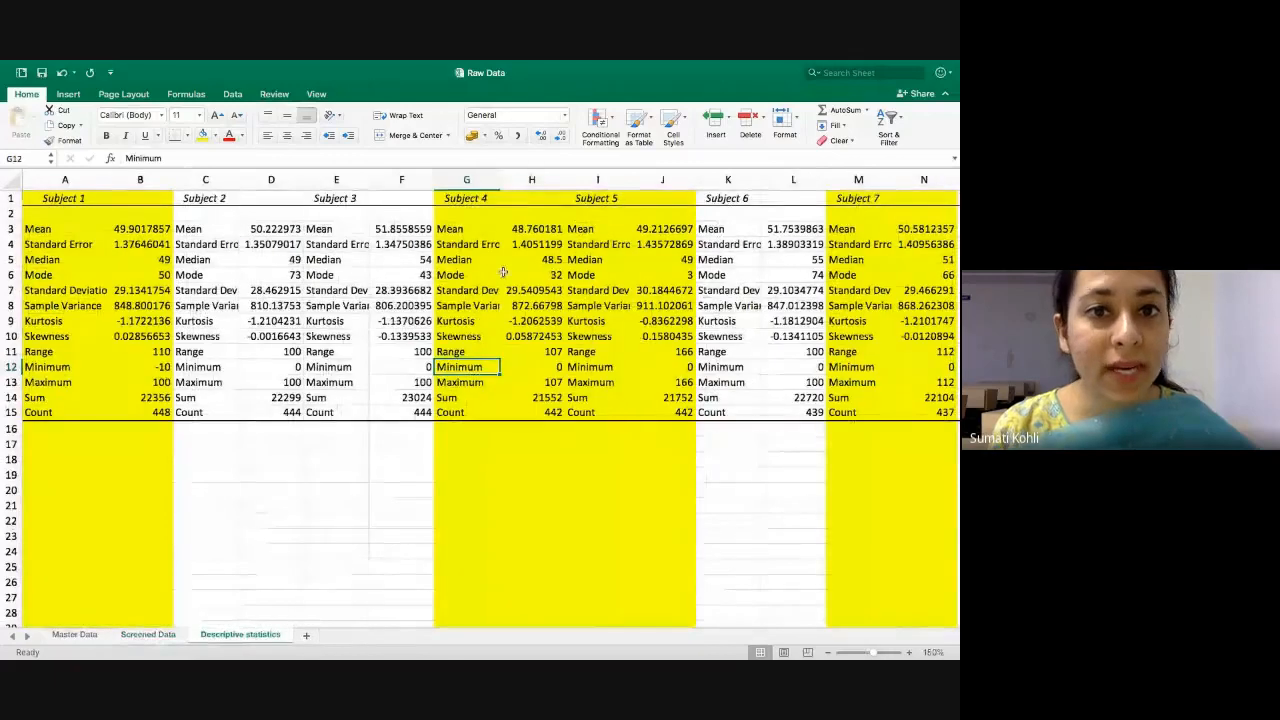
left_click(516, 383)
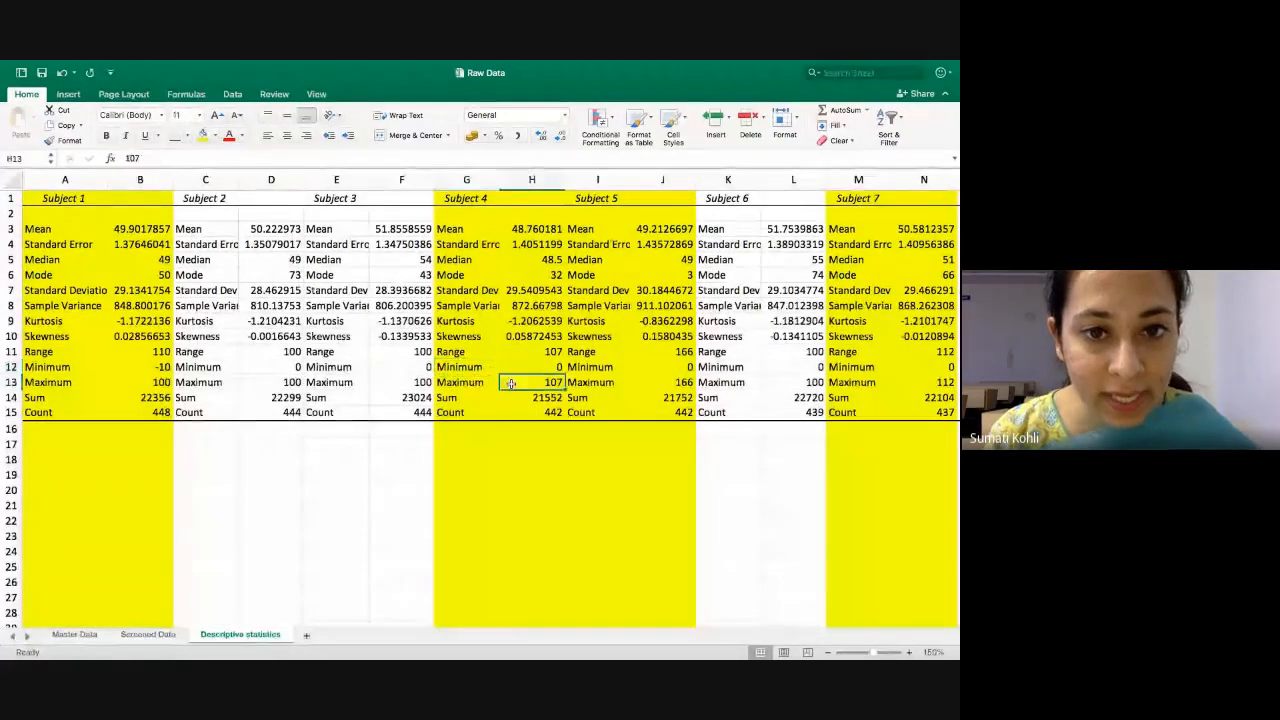
- Select the Subject 4 marks from cell G2 through G451 in the Screened Data sheet
left_click(148, 635)
left_click(622, 221)
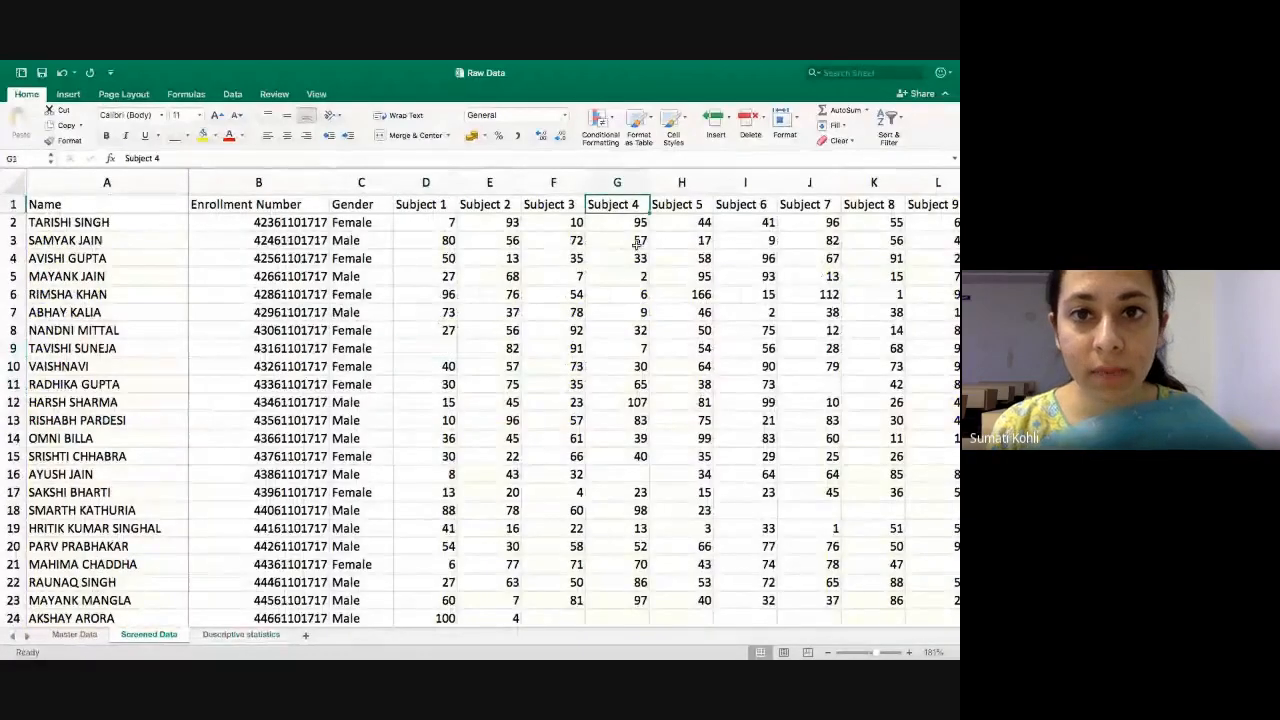
key("ctrl+shift+Down")
key("ctrl+shift+Down")
key("ctrl+shift+Down")
key("ctrl+shift+Down")
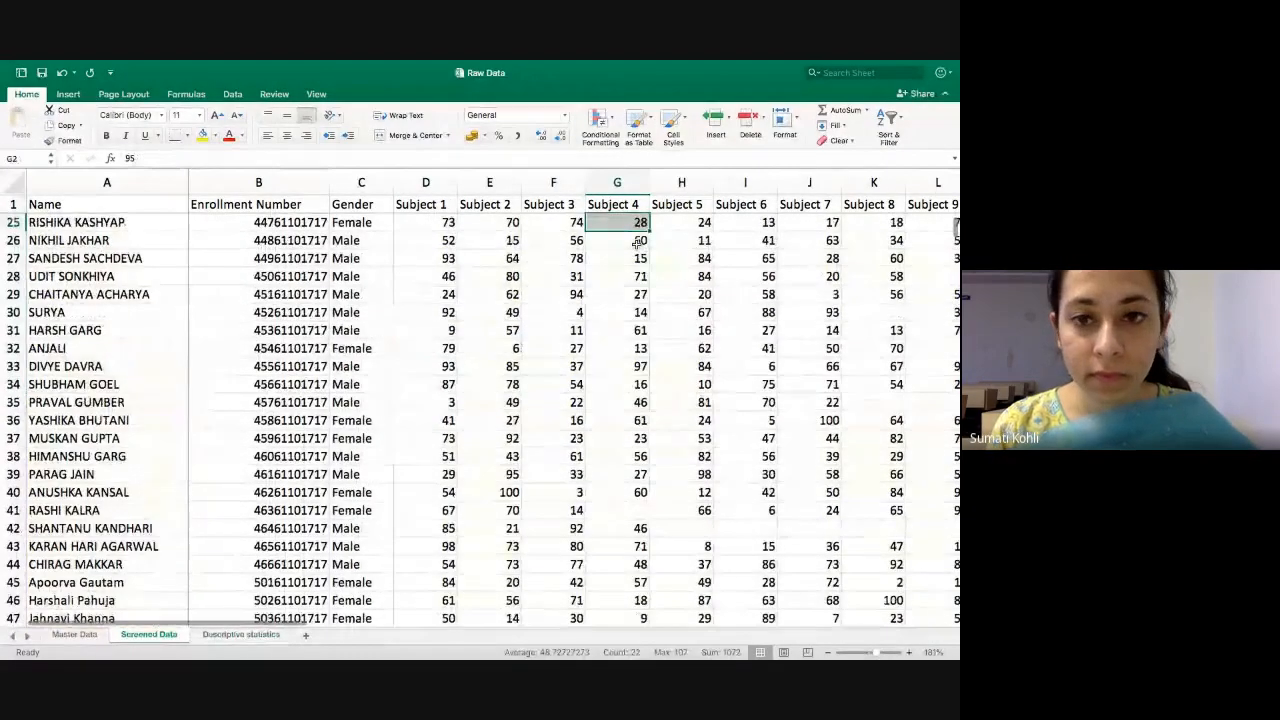
key("ctrl+shift+Down")
key("ctrl+shift+Down")
key("ctrl+shift+Down")
key("ctrl+shift+Down")
key("ctrl+shift+Down")
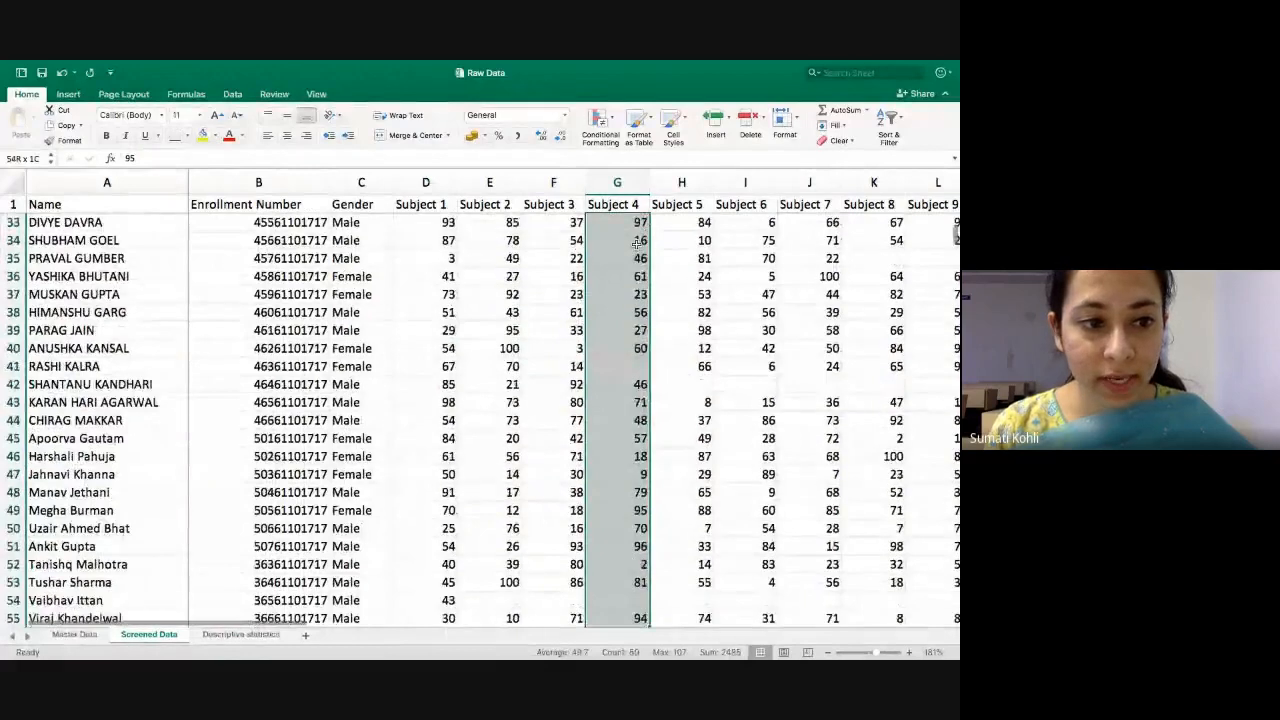
key("ctrl+shift+Down")
key("ctrl+shift+Down")
key("ctrl+shift+Down")
key("ctrl+shift+Down")
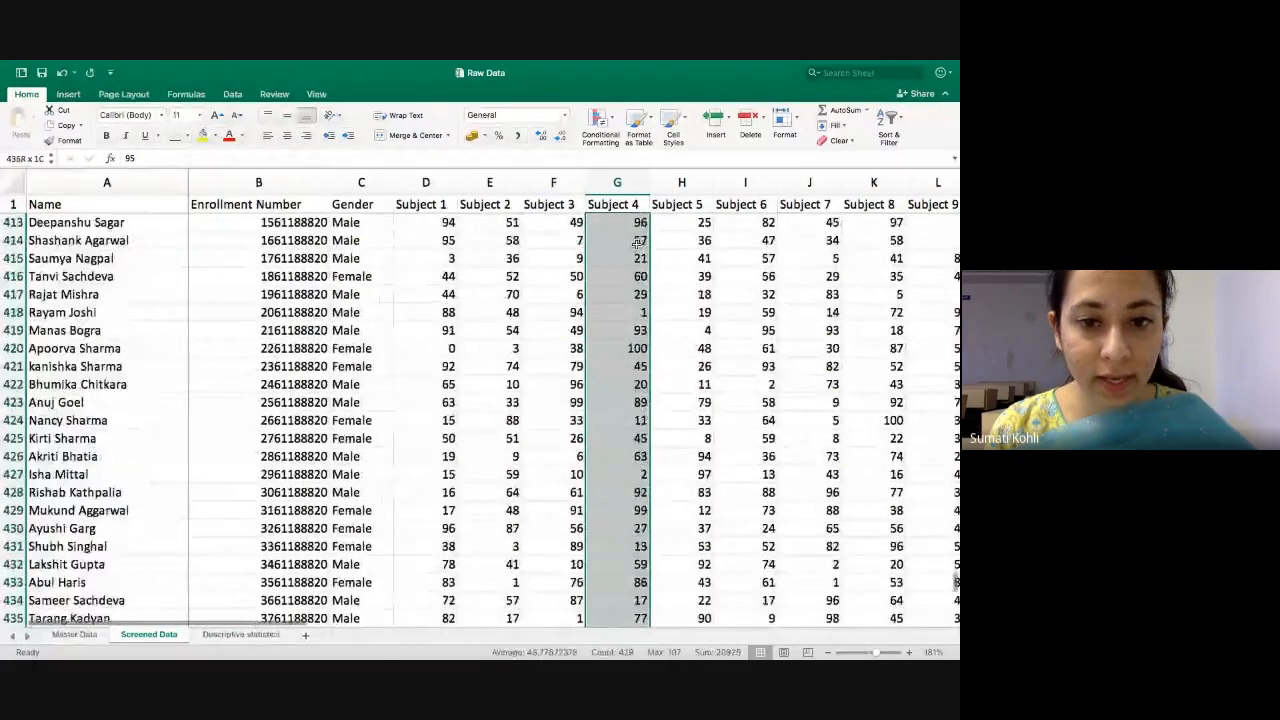
key("ctrl+shift+Down")
key("ctrl+shift+Down")
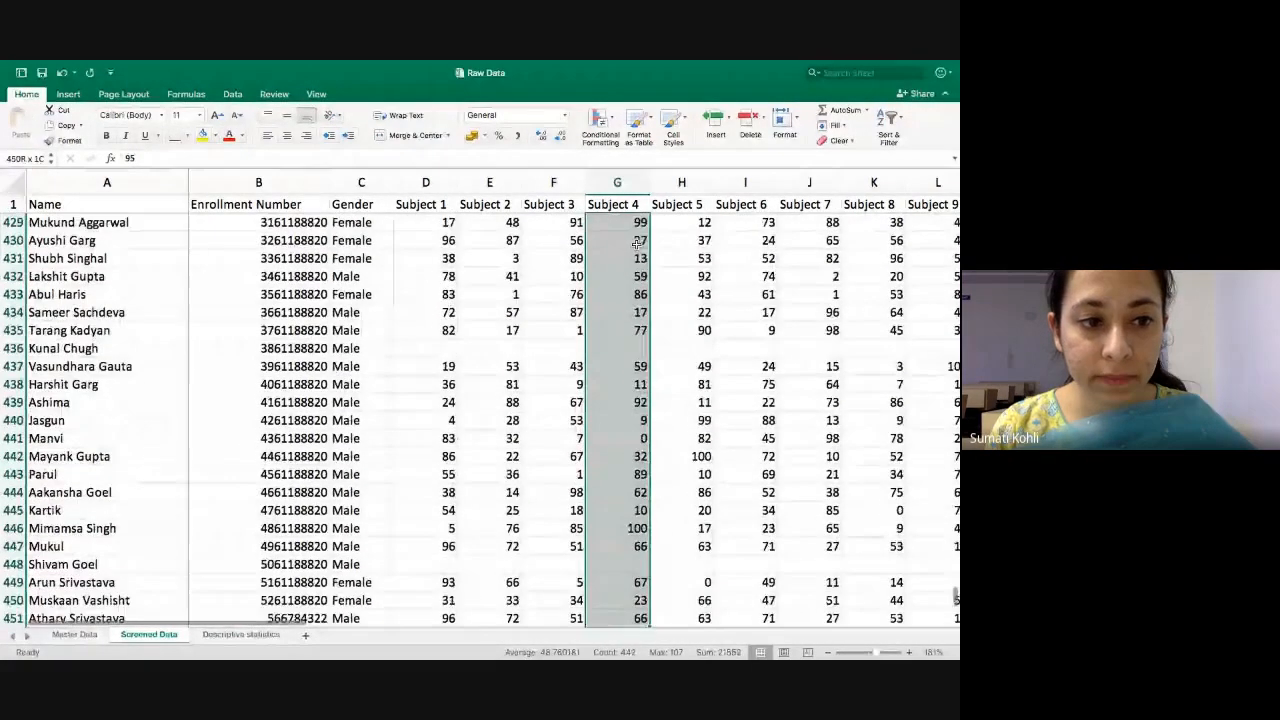
key("ctrl+shift+Up")
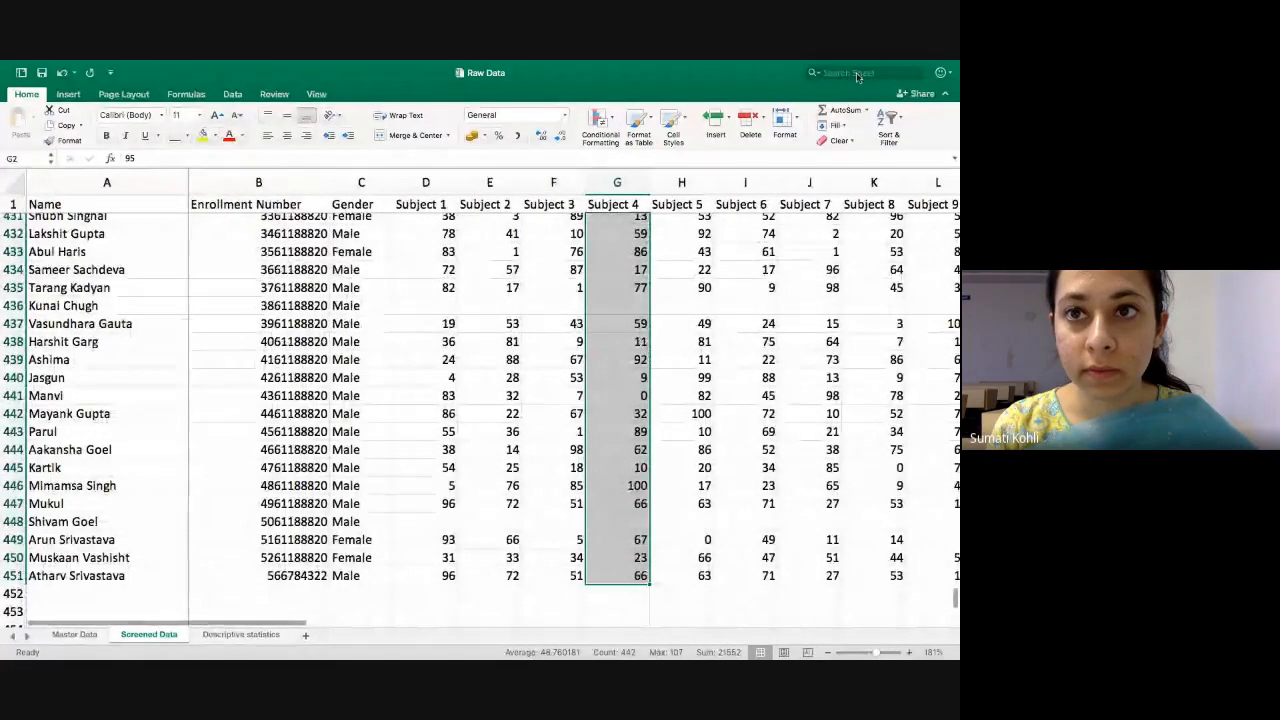
- Open Replace for the selected Subject 4 marks and enter 104 as the value to find
left_click(857, 75)
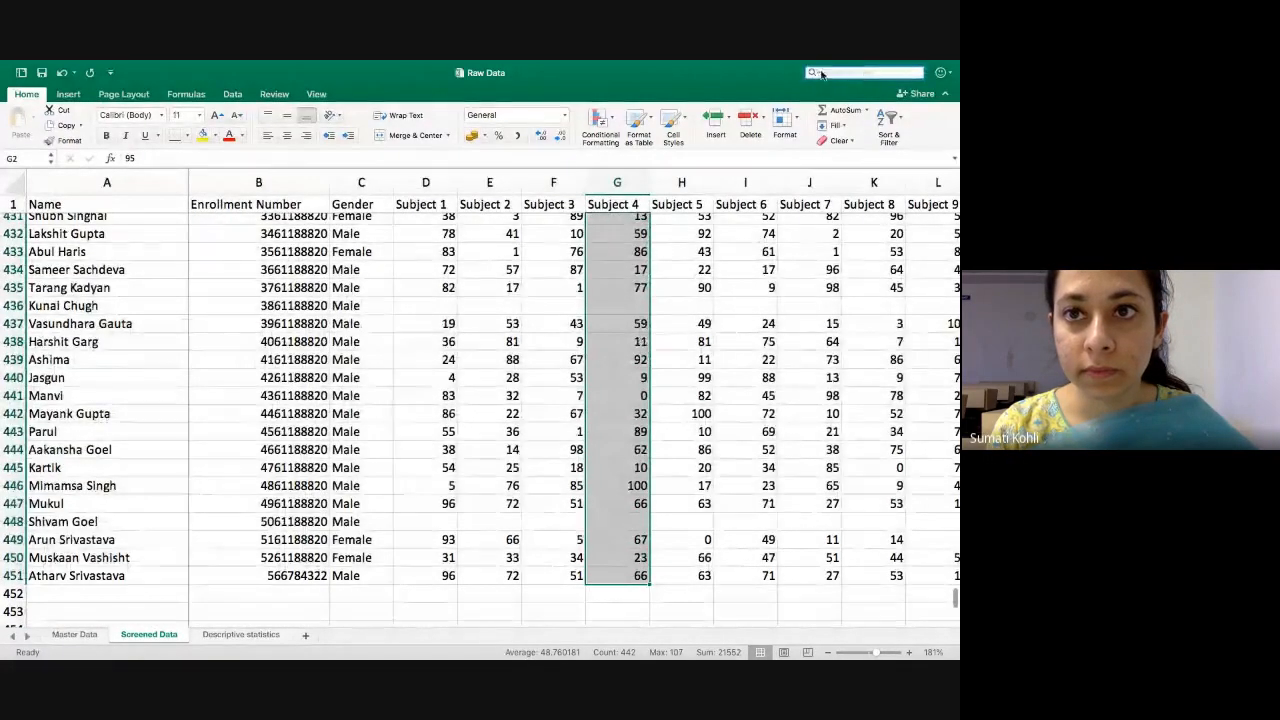
left_click(822, 75)
left_click(829, 115)
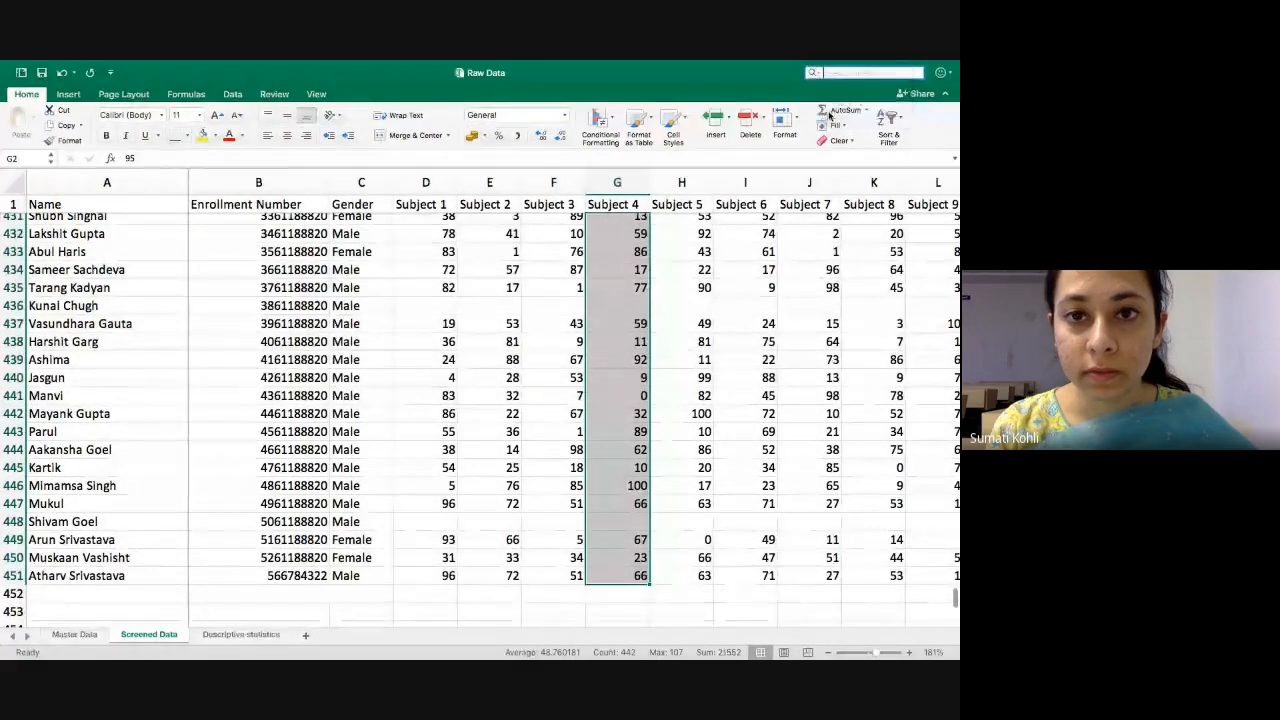
type("10")
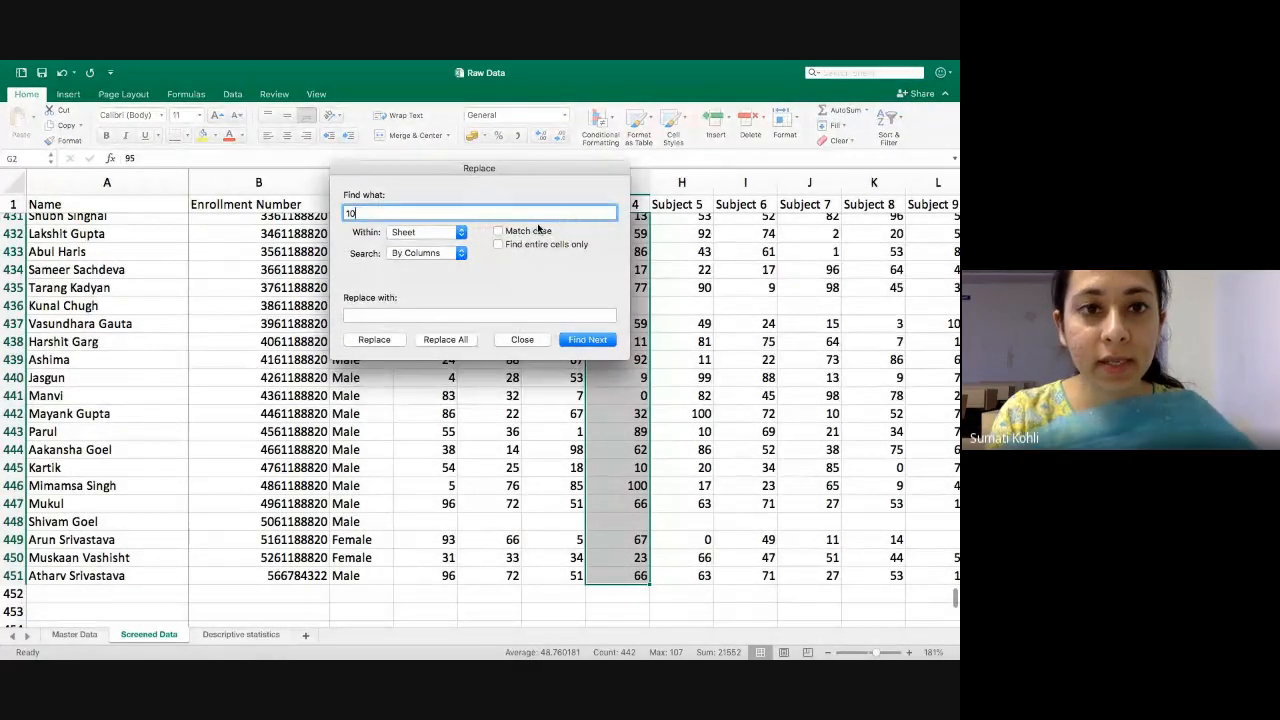
type("4")
- Try to replace 104 with a blank in the Subject 4 marks, searching by rows and again by columns
left_click(462, 253)
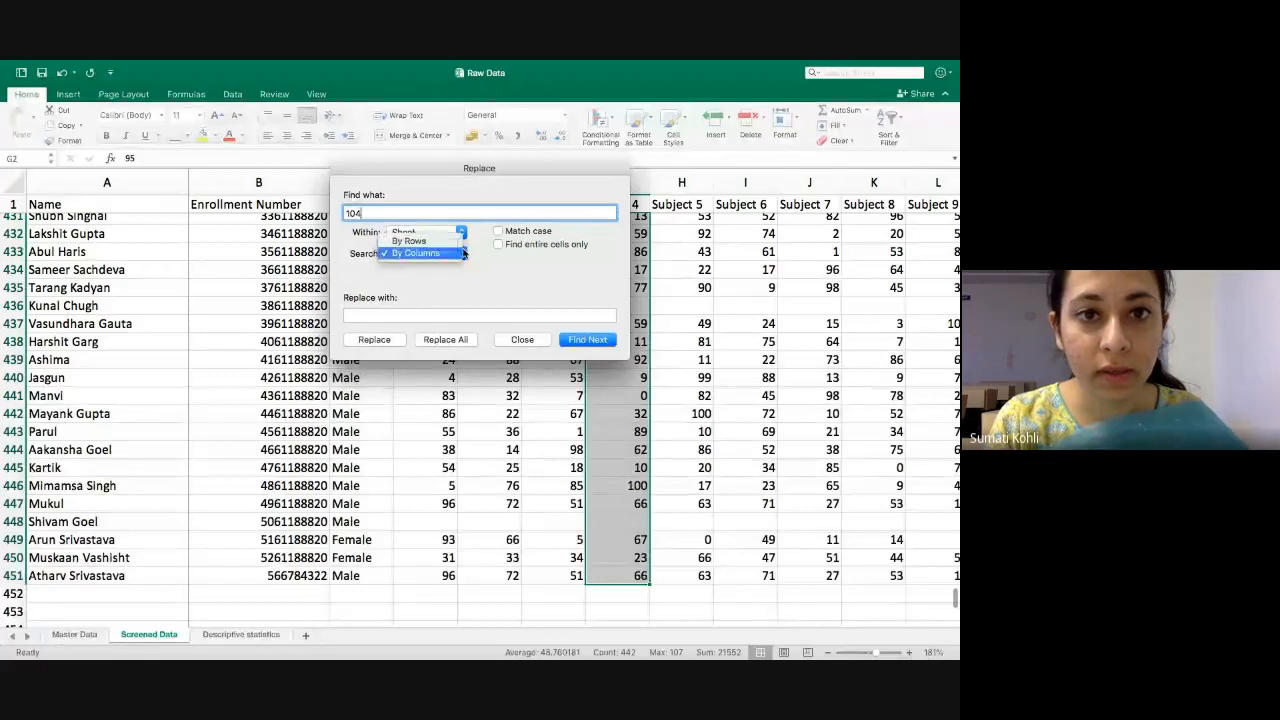
left_click(412, 241)
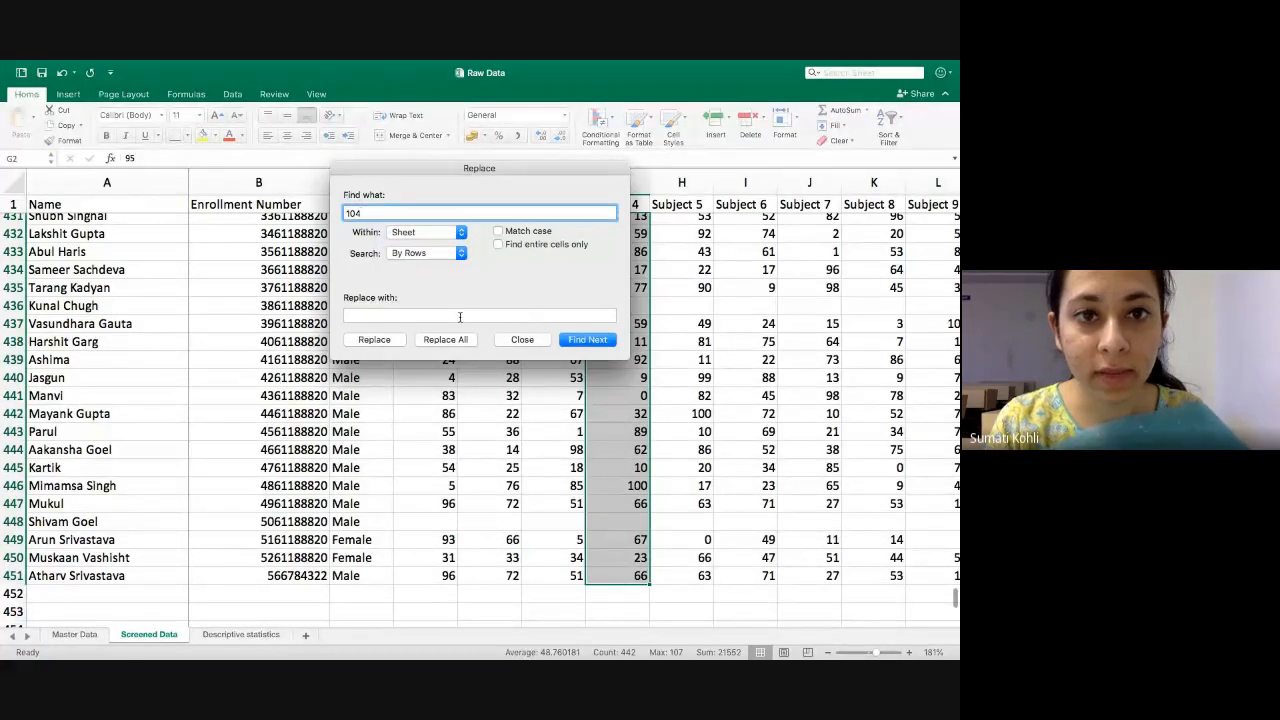
left_click(374, 340)
left_click(612, 285)
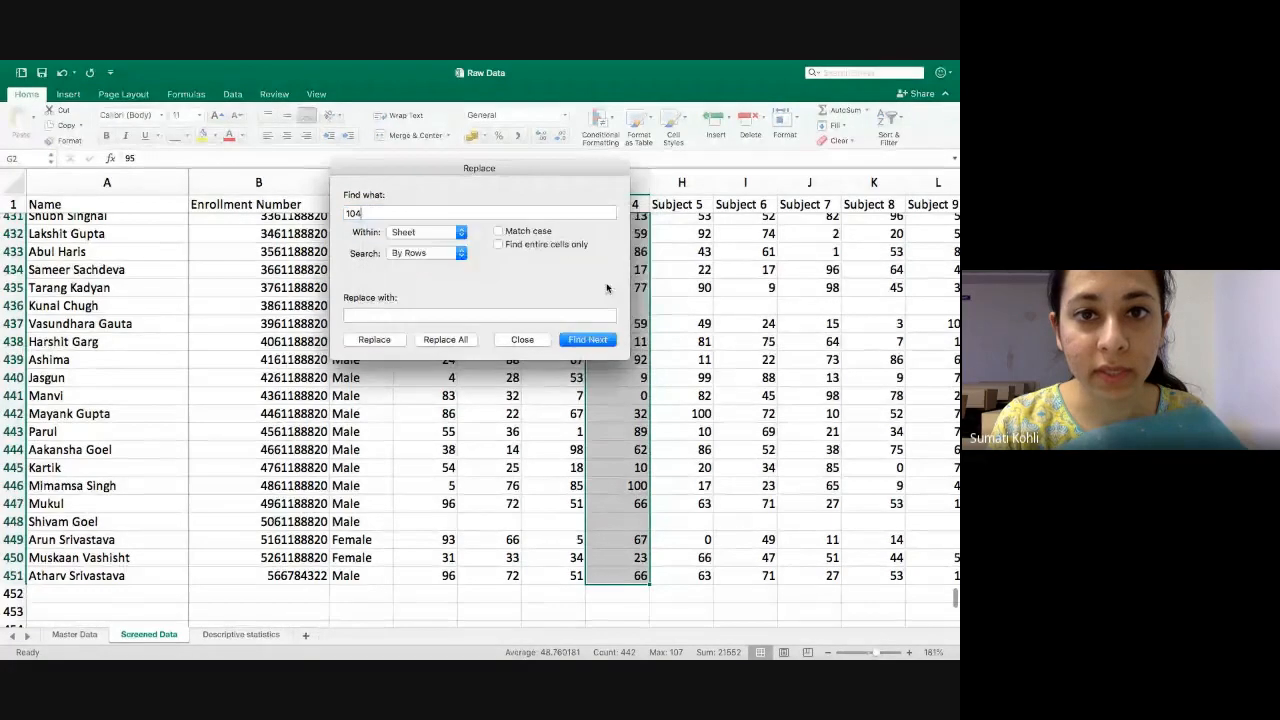
left_click(449, 255)
left_click(420, 267)
left_click(374, 340)
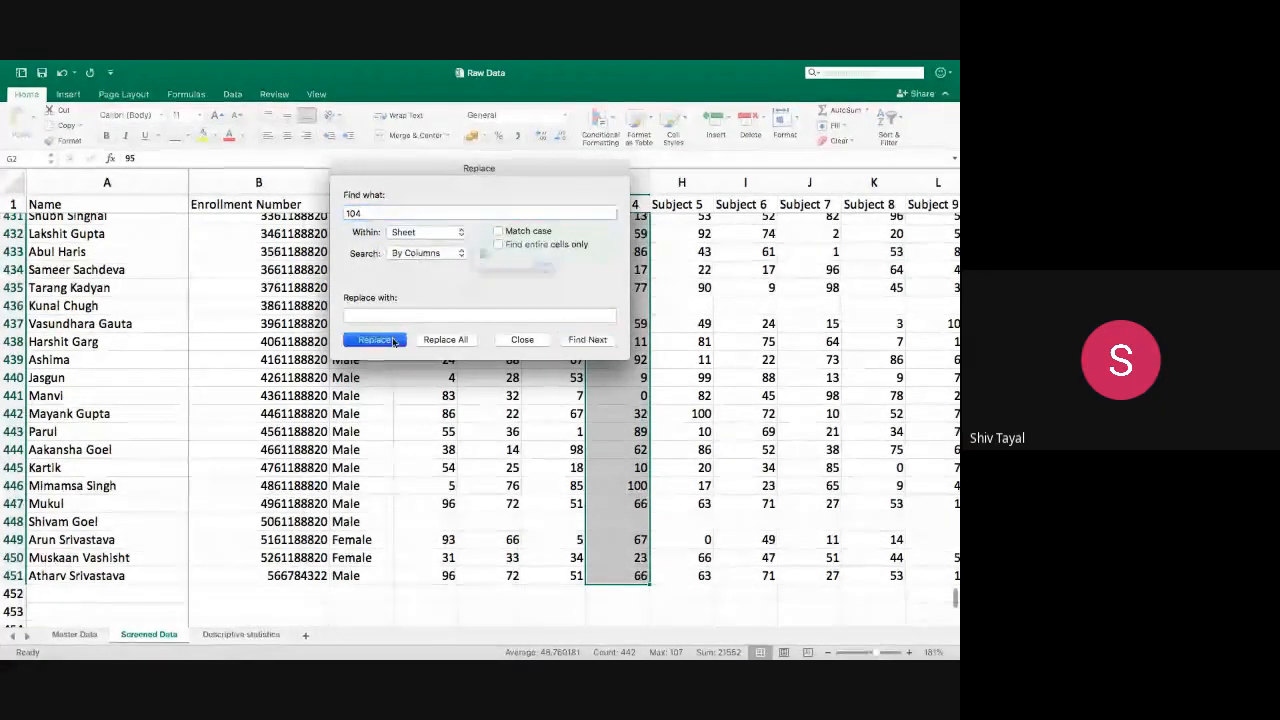
left_click(613, 287)
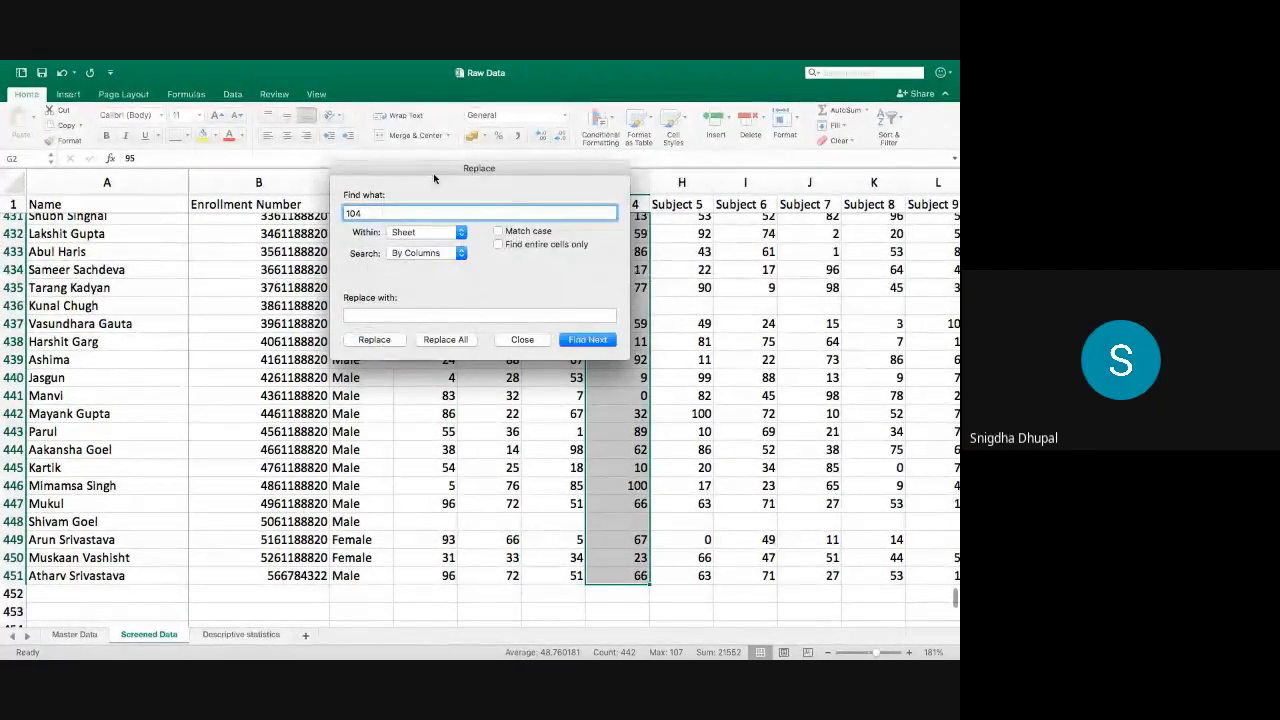
- Try to replace 107 with a blank in the selected Subject 4 marks, searching by columns and again by rows
key("BackSpace")
type("7")
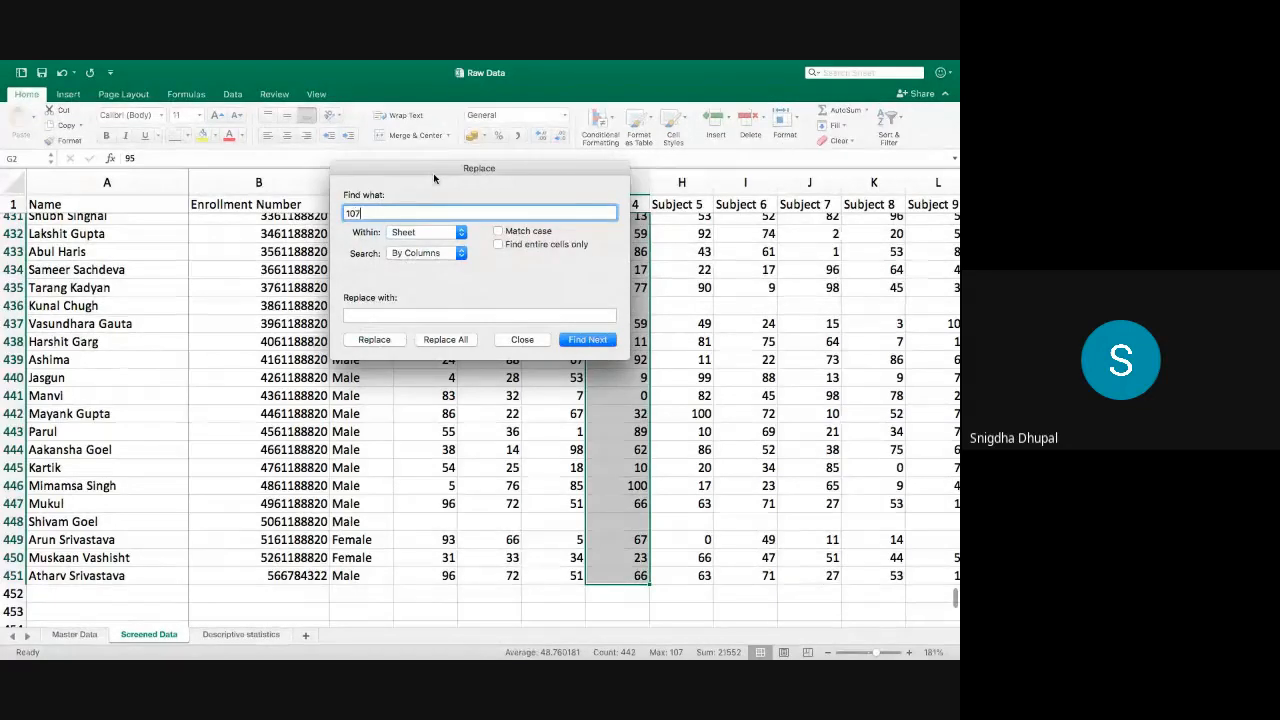
left_click(374, 340)
left_click(611, 287)
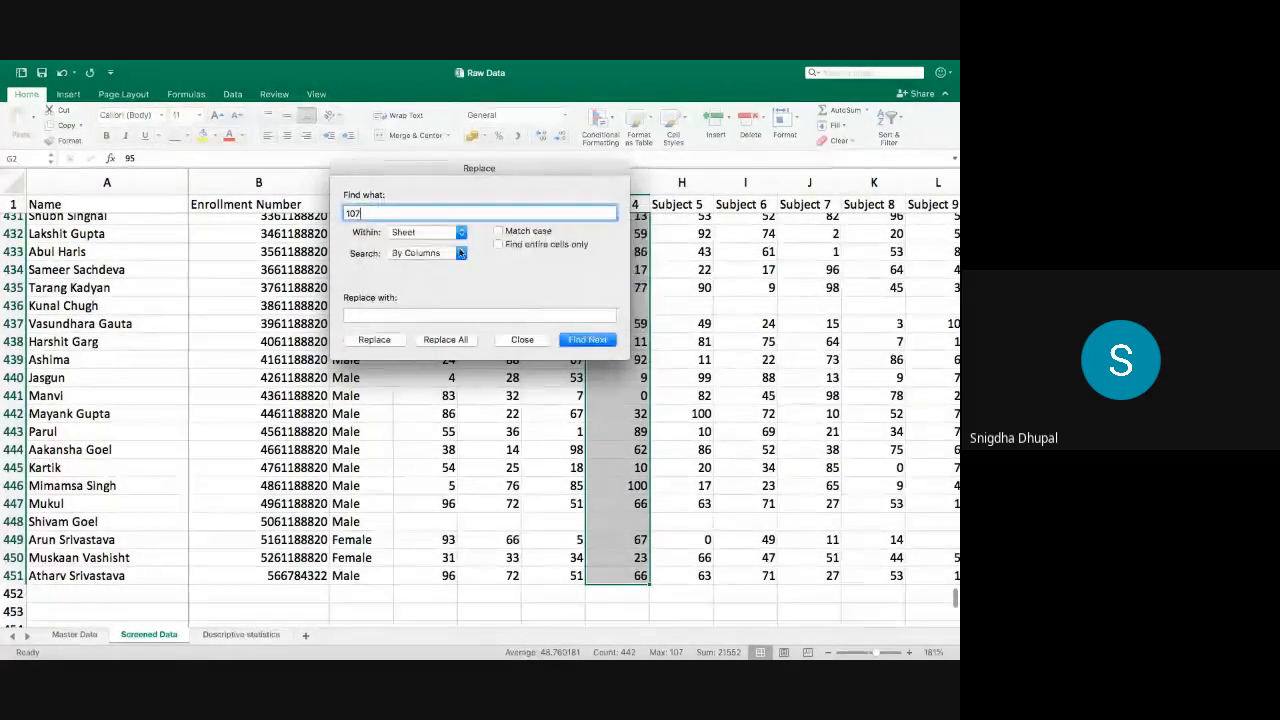
left_click(461, 253)
left_click(420, 240)
left_click(374, 340)
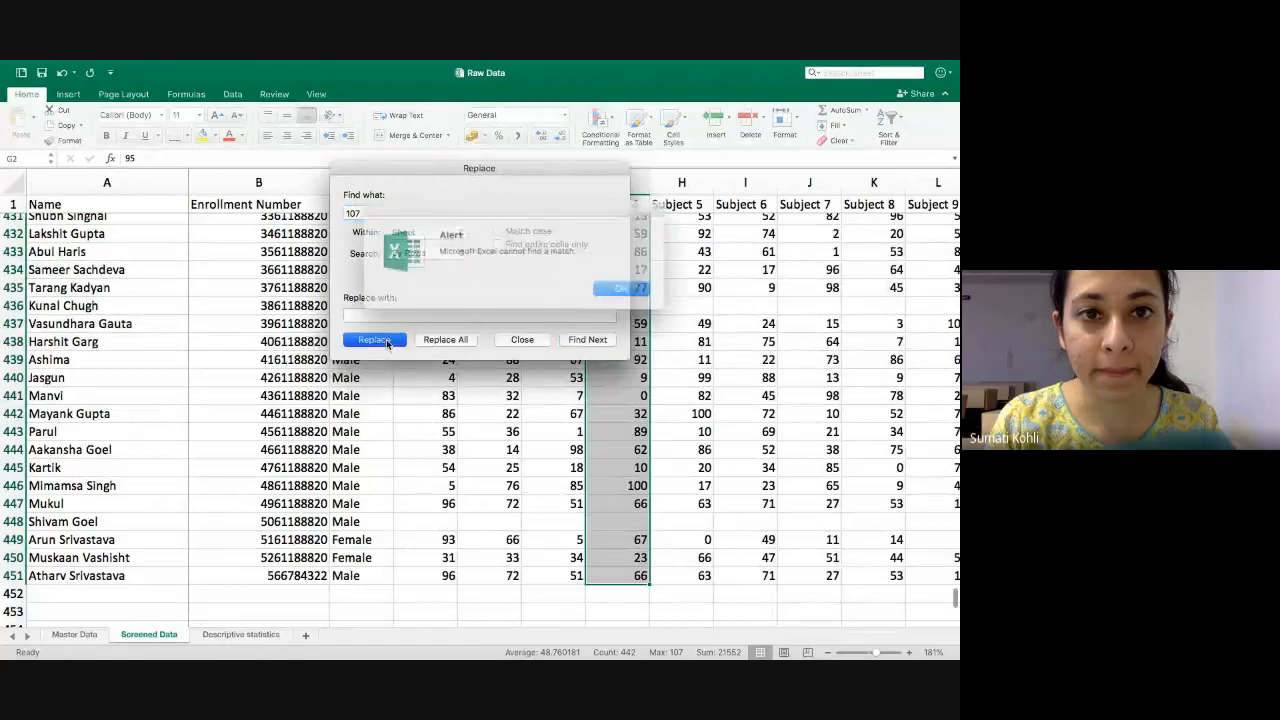
left_click(608, 288)
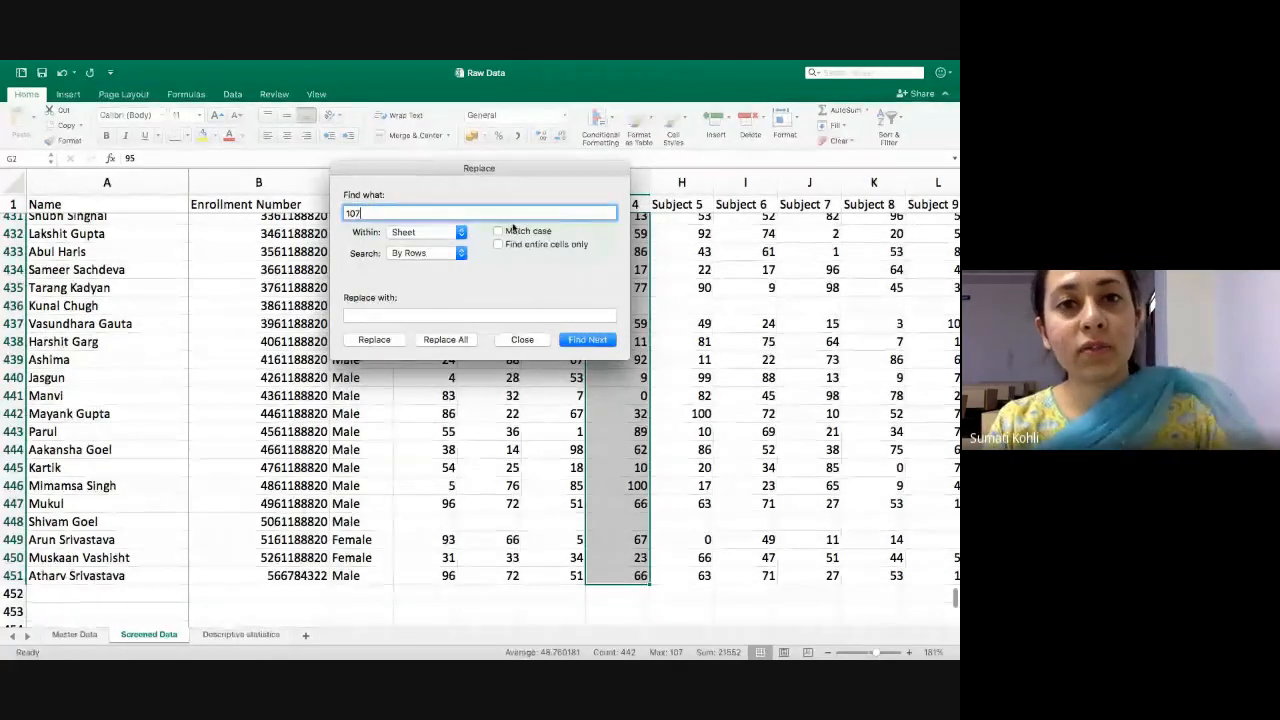
- Find 107 in the Subject 4 marks and clear its cell, G12
left_click_drag(471, 168, 763, 183)
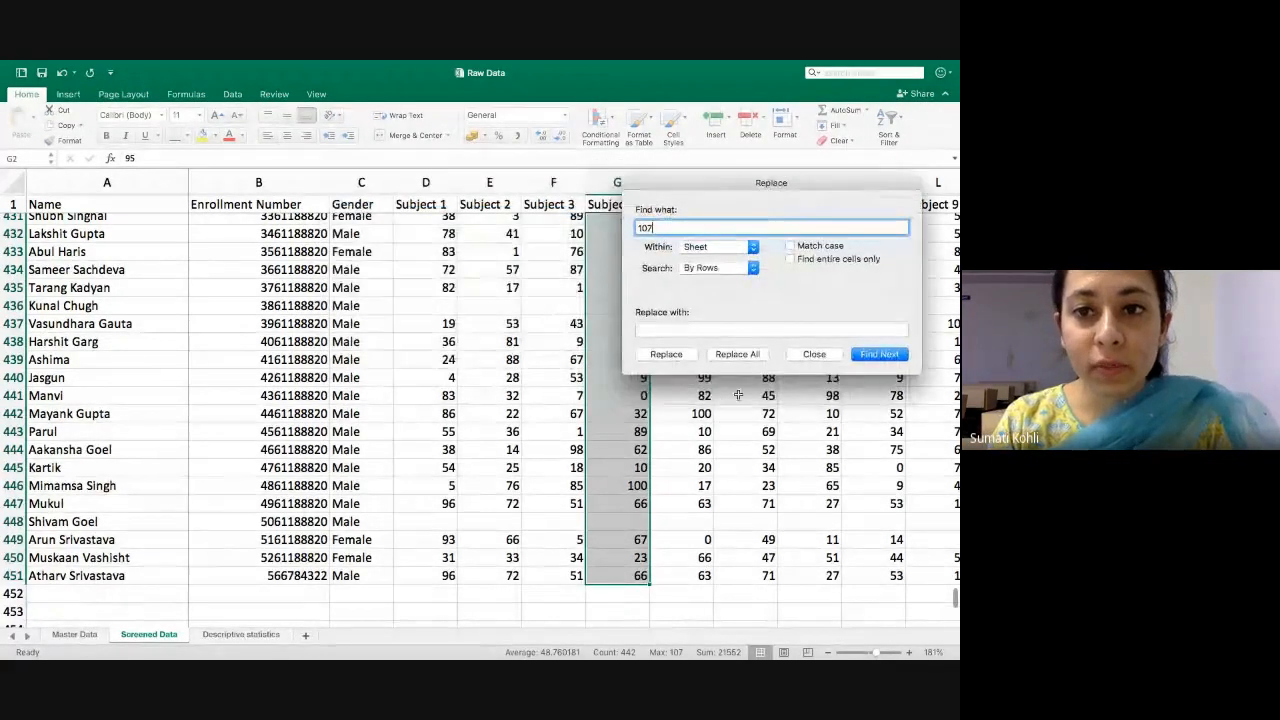
left_click(885, 354)
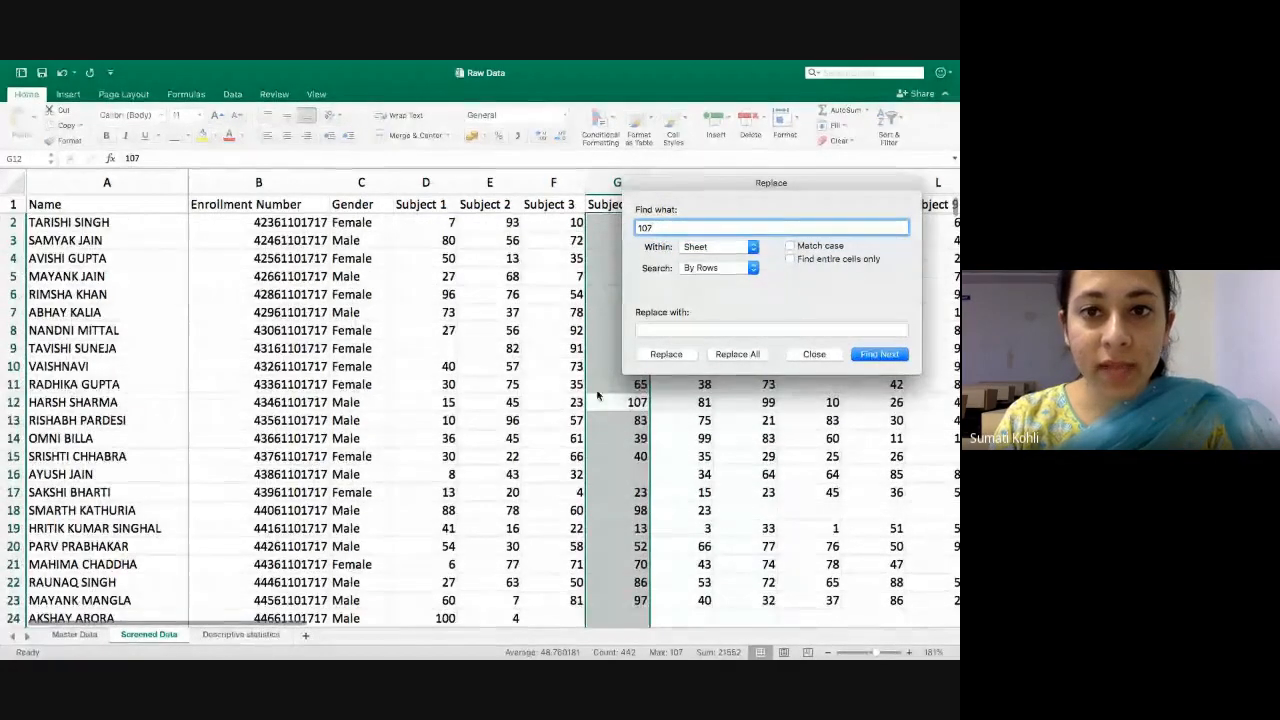
left_click(813, 354)
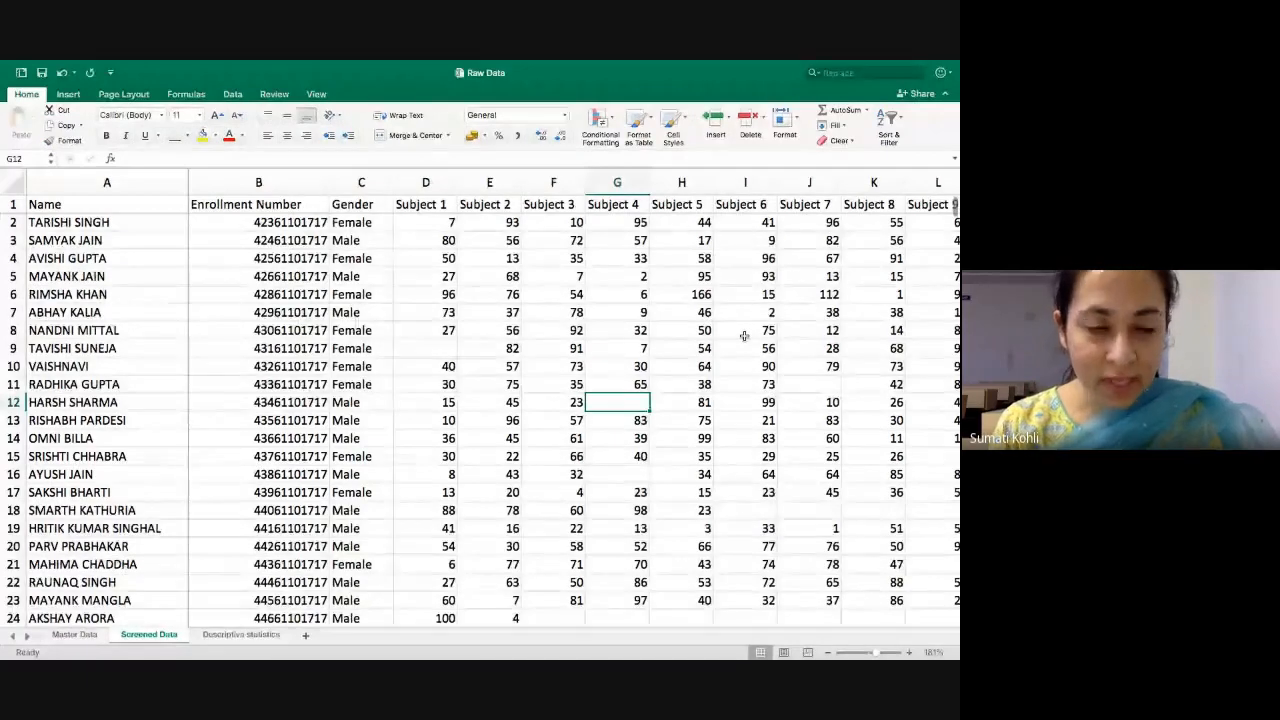
- Check the Subject 5 maximum in the Descriptive statistics sheet and select the whole Subject 5 column in Screened Data
left_click(232, 634)
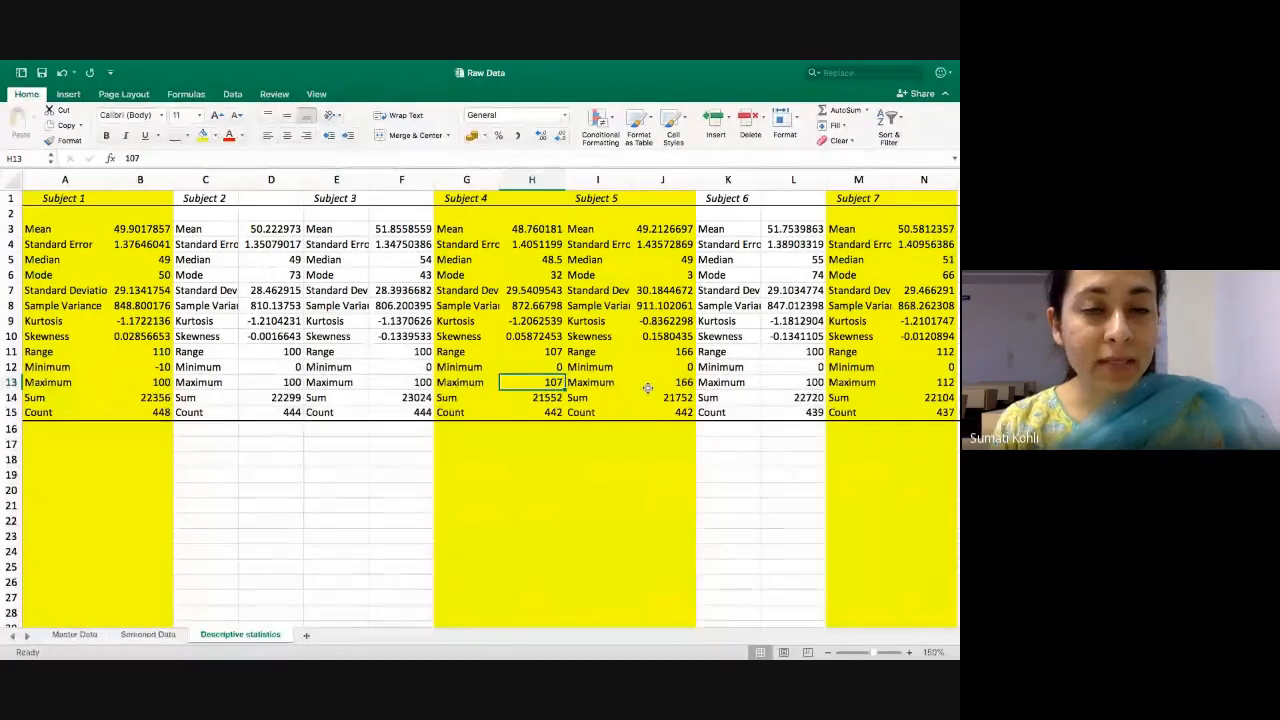
left_click(148, 635)
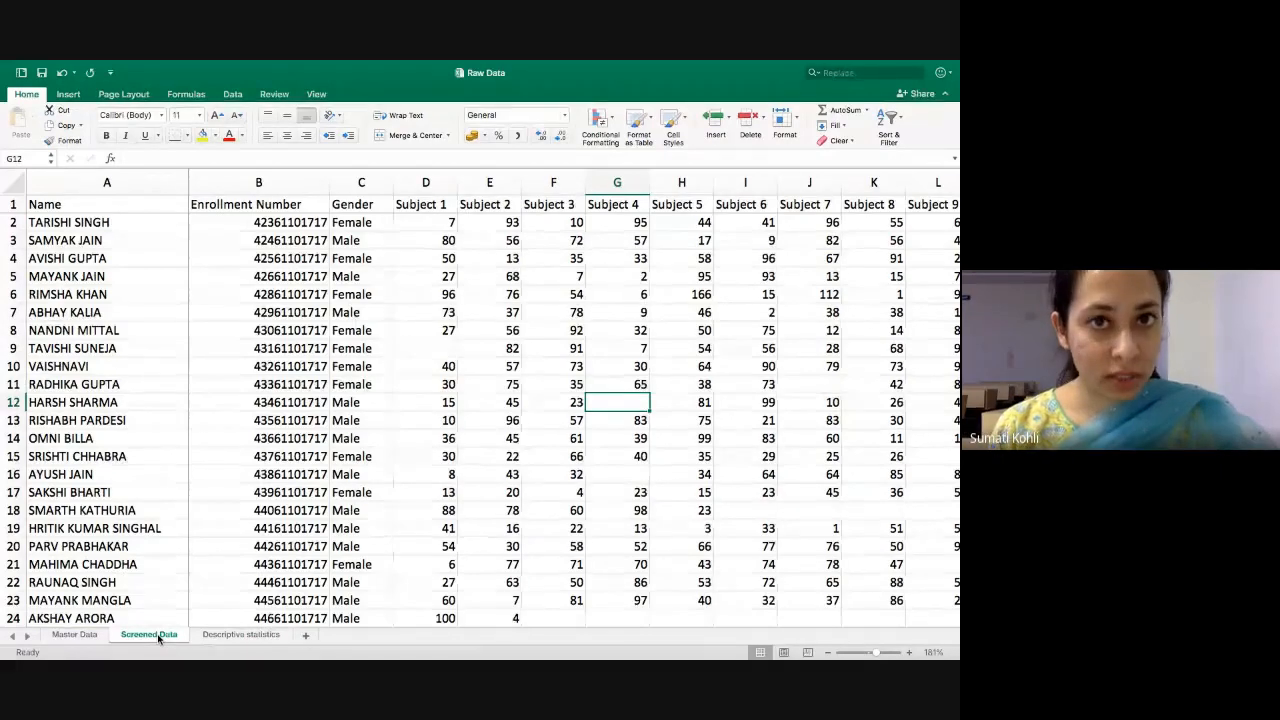
left_click(240, 635)
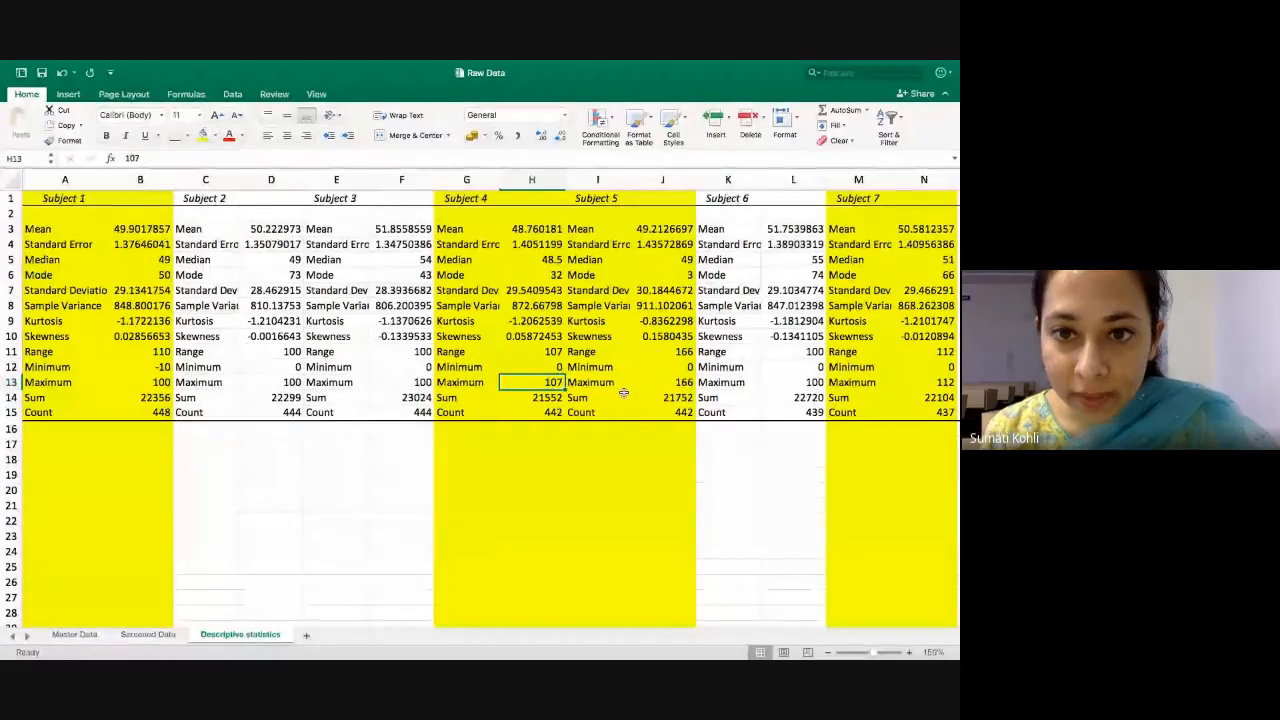
left_click(148, 634)
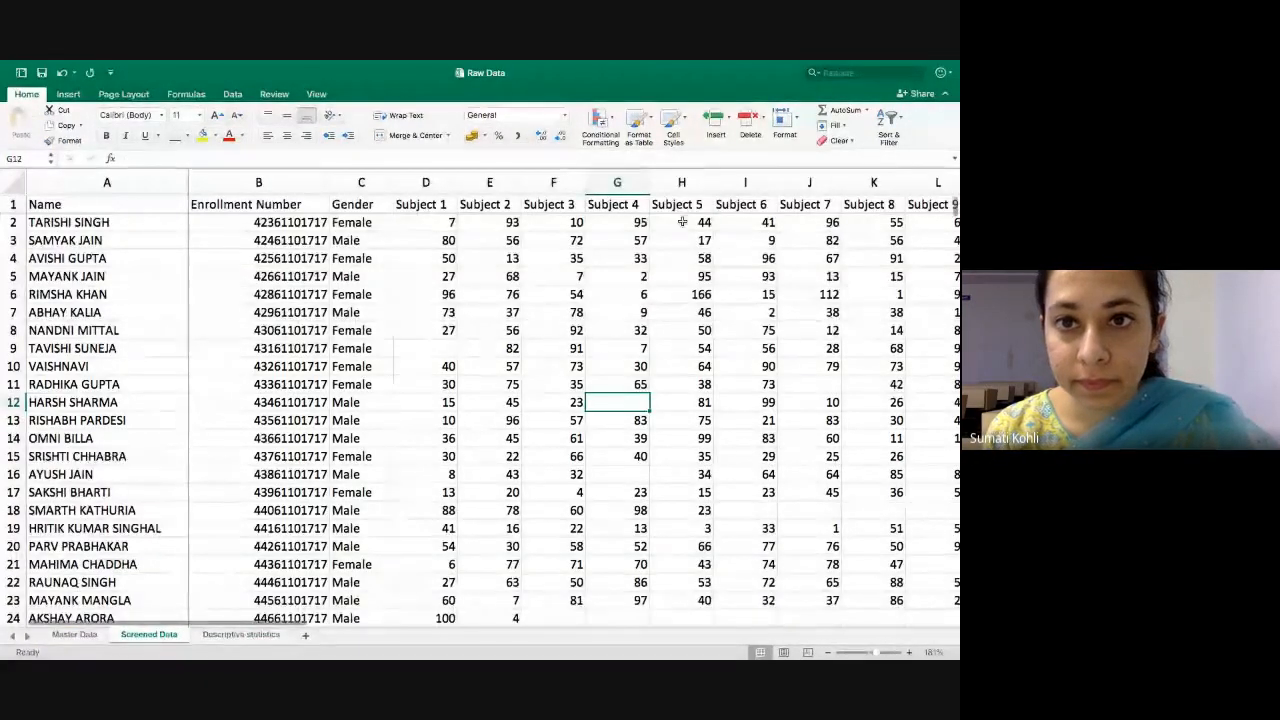
left_click(686, 222)
left_click(682, 182)
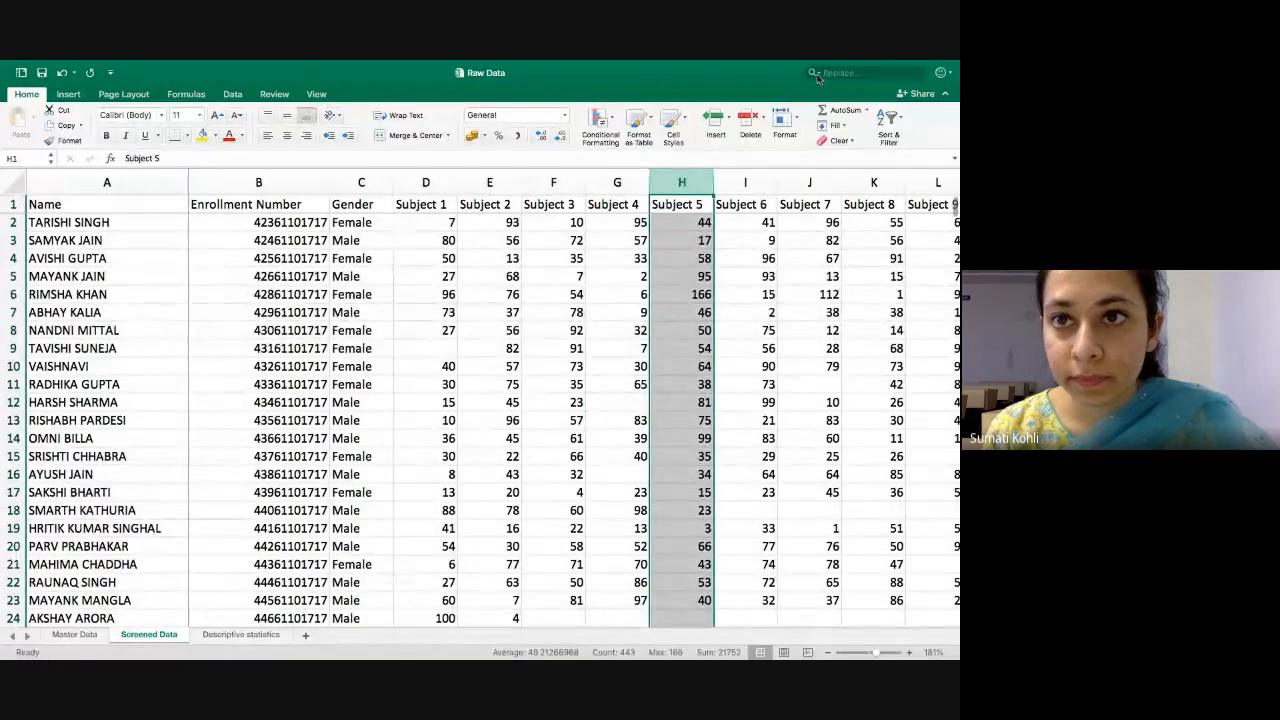
- Find 166 in the Subject 5 column and clear its cell, H6
left_click(813, 72)
left_click(842, 115)
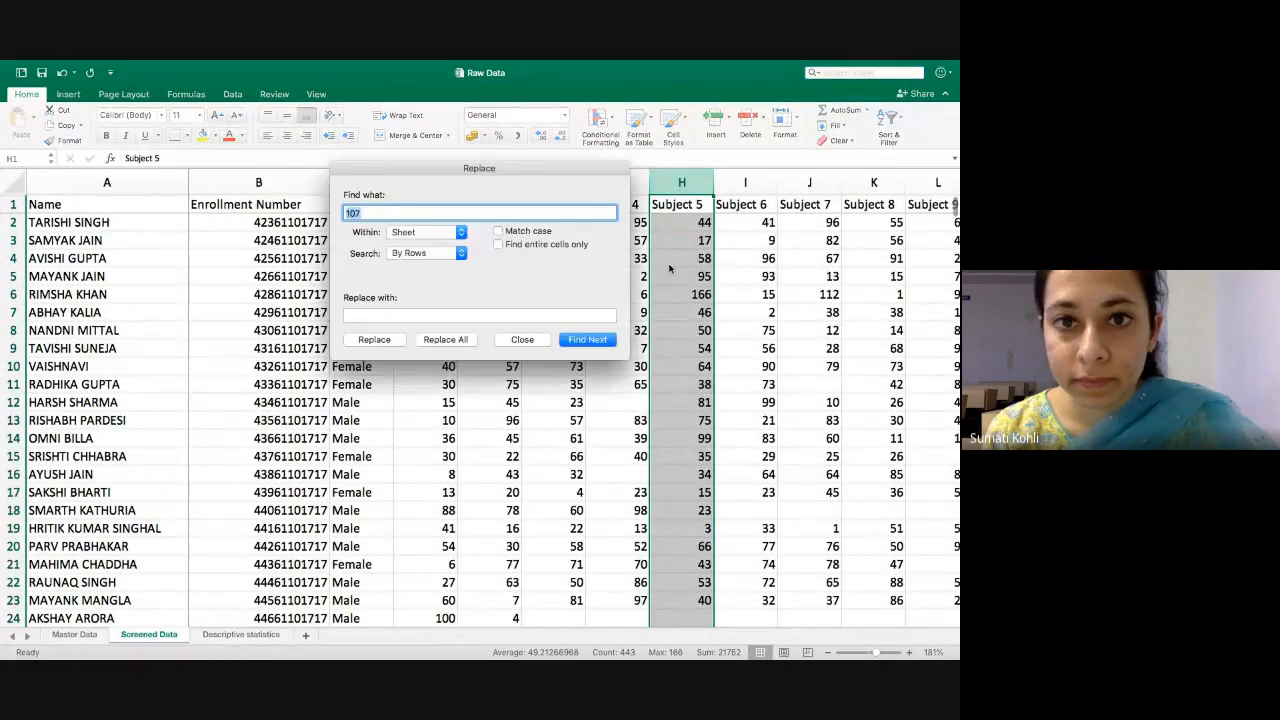
type("166")
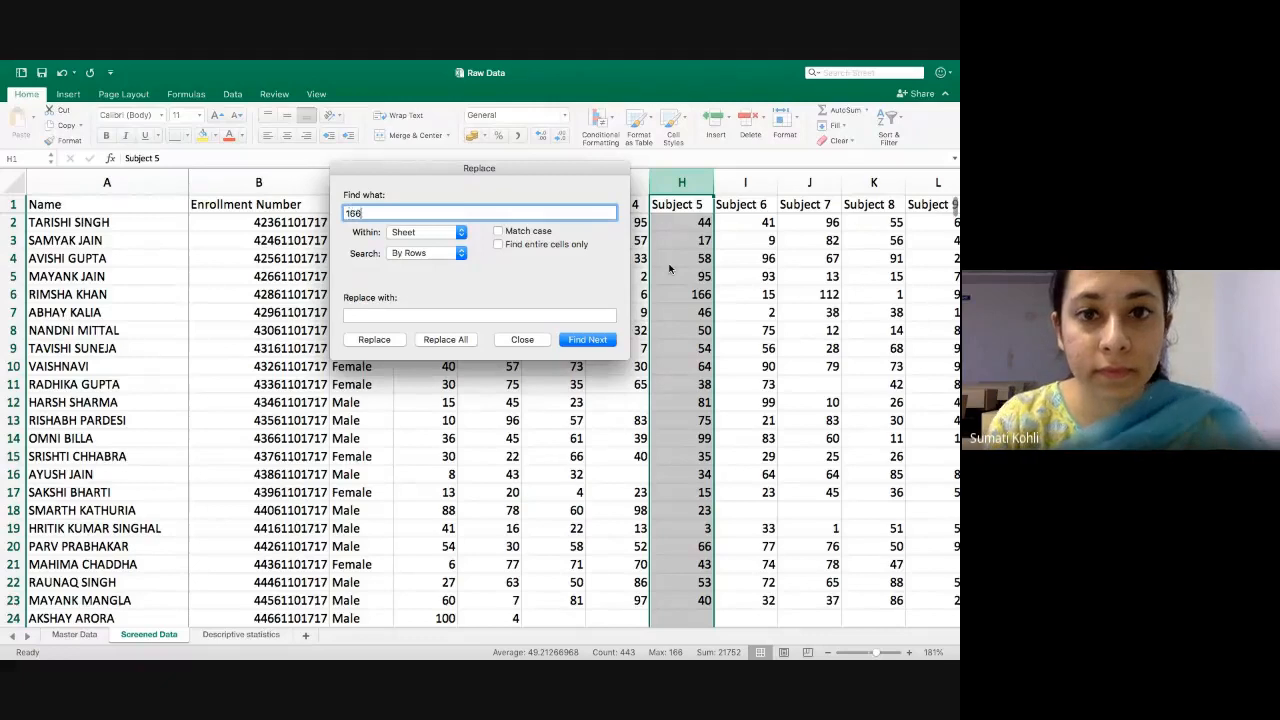
left_click(579, 341)
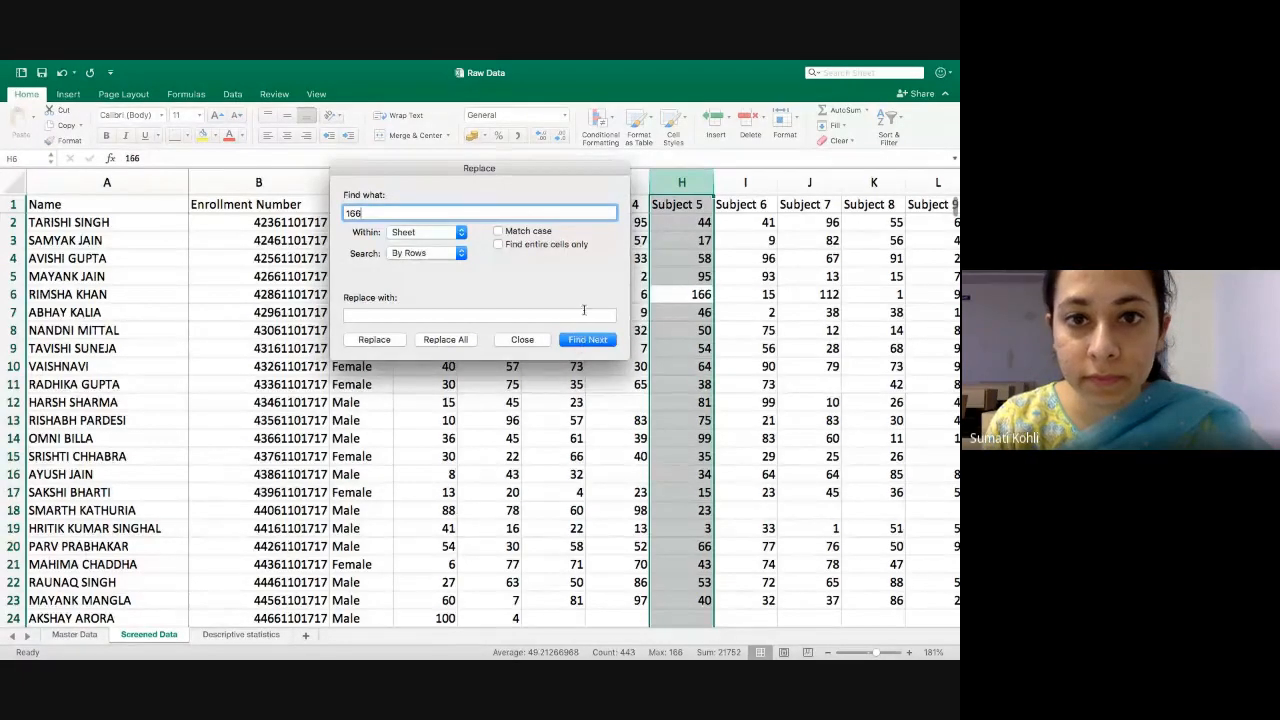
left_click(522, 340)
left_click(681, 295)
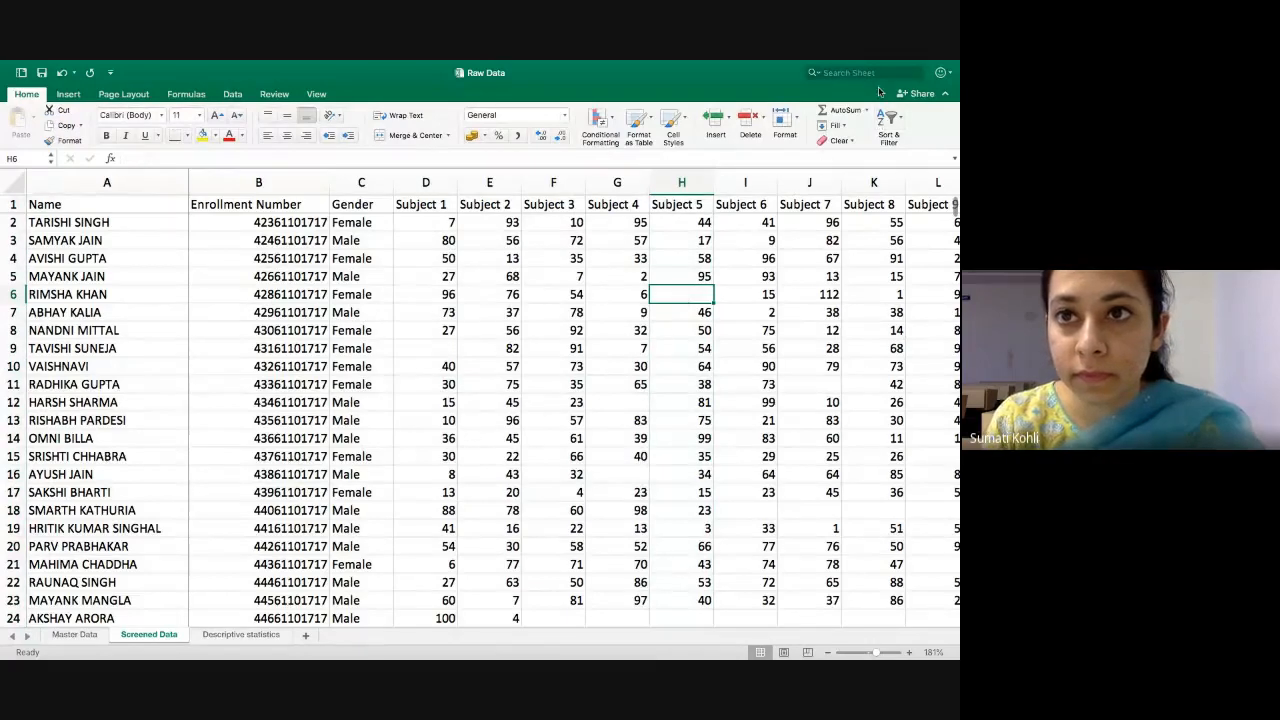
- Examine the Maximum row from Subject 4 through Subject 7 in the Descriptive statistics sheet
left_click(222, 636)
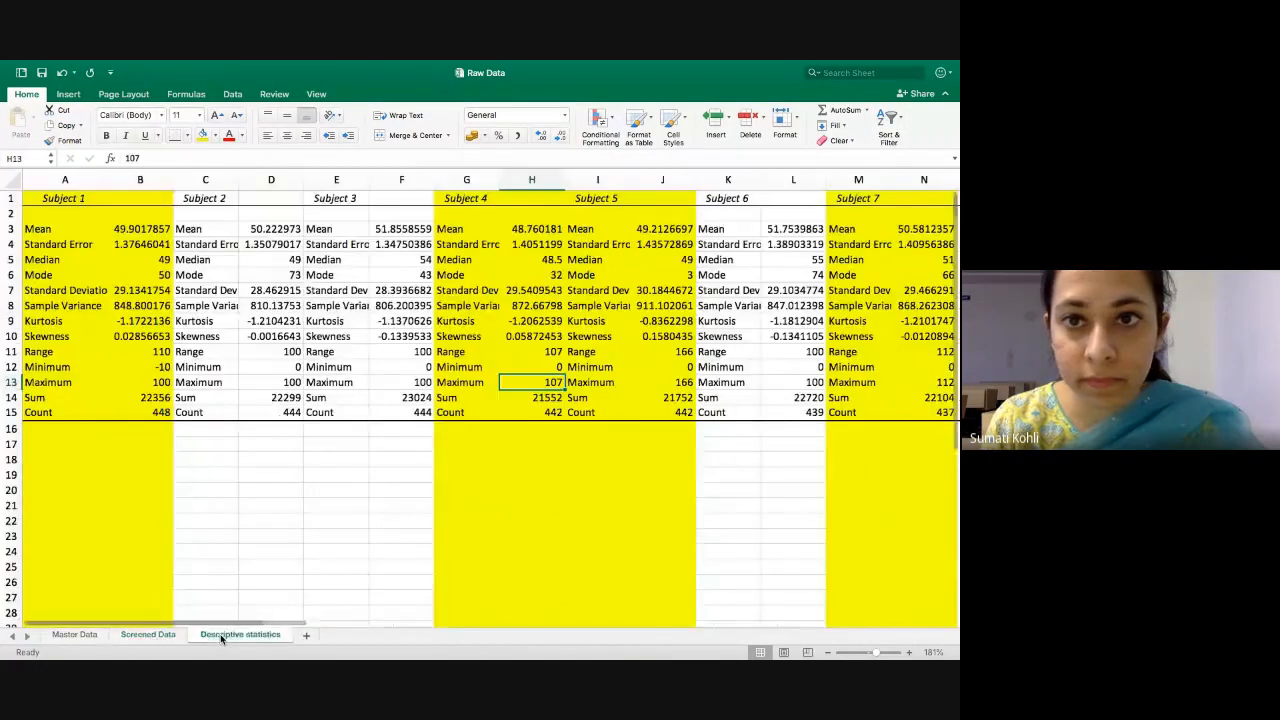
key("Right")
key("Right")
key("Right")
key("Right")
key("Right")
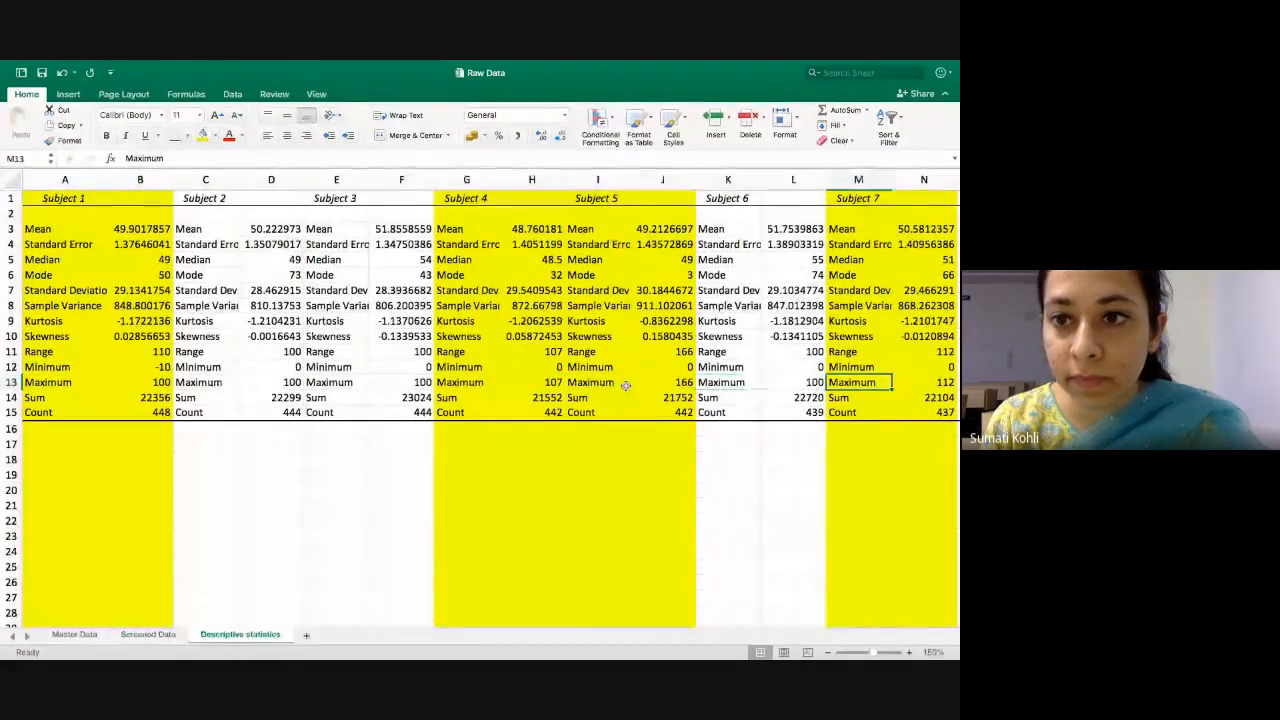
key("Right")
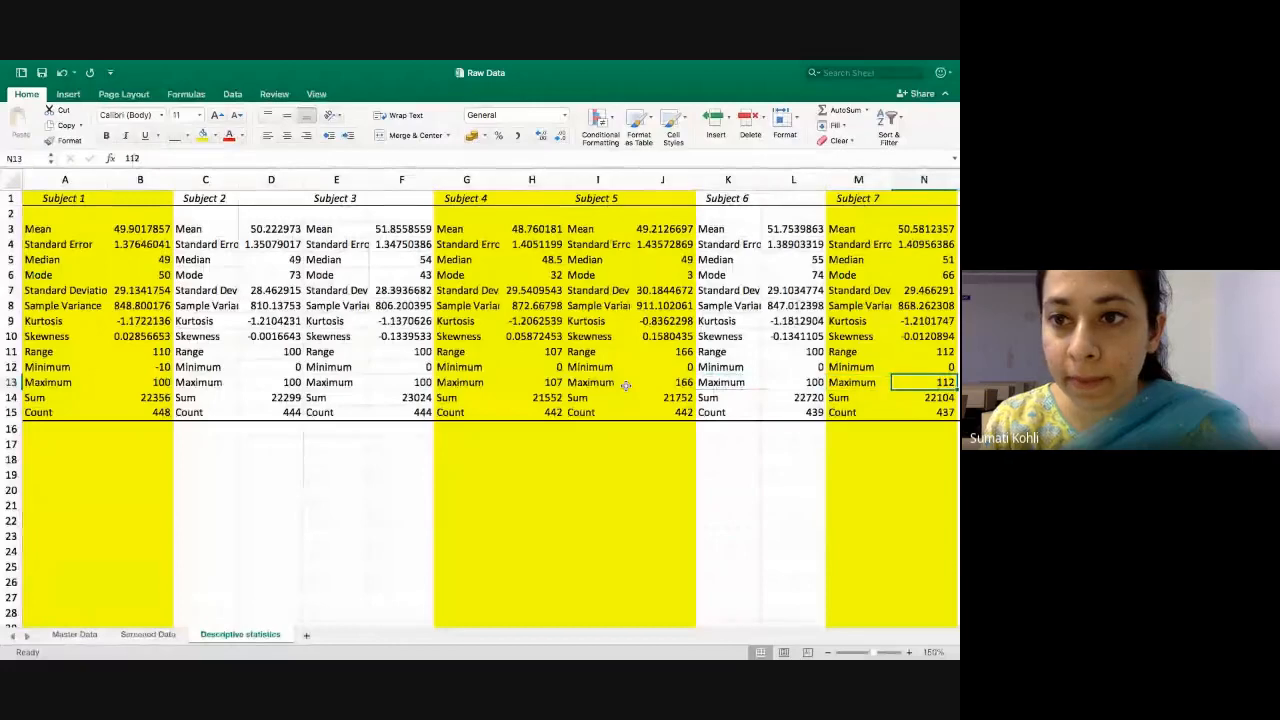
- Find 112 in the Subject 7 column of the Screened Data sheet and clear its cell, J6
left_click(150, 635)
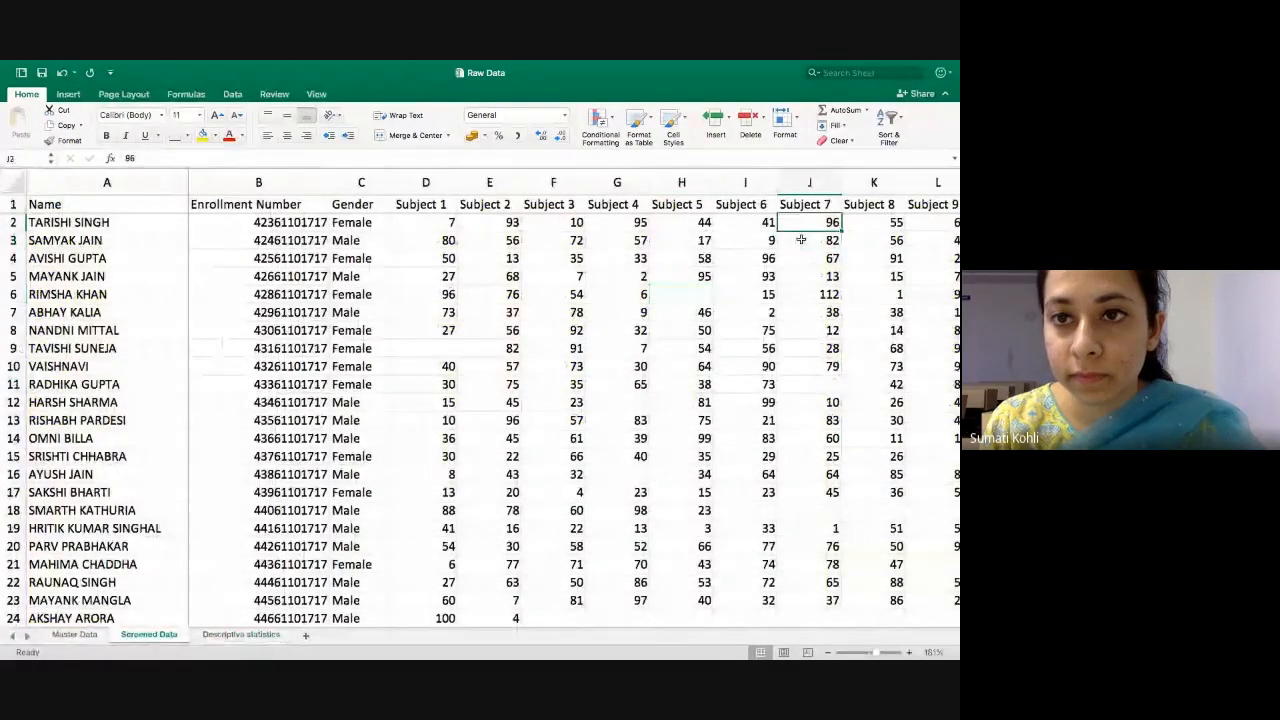
left_click(809, 182)
left_click(813, 72)
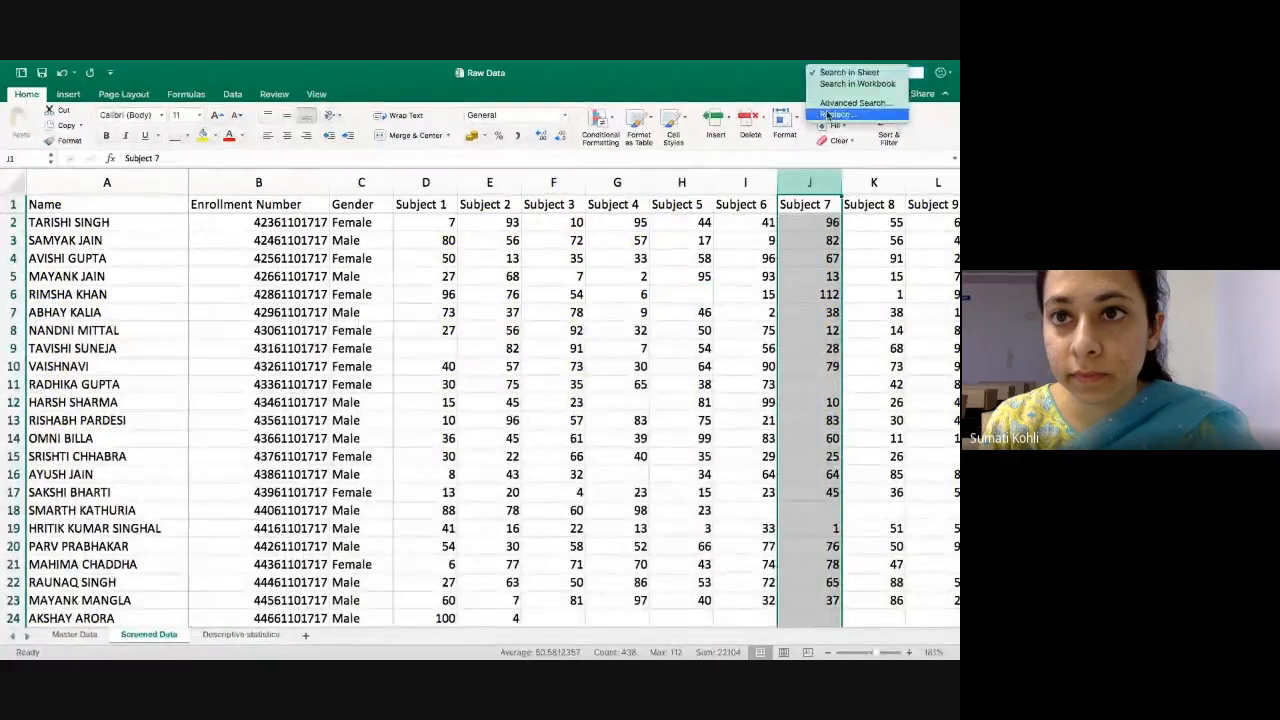
left_click(830, 114)
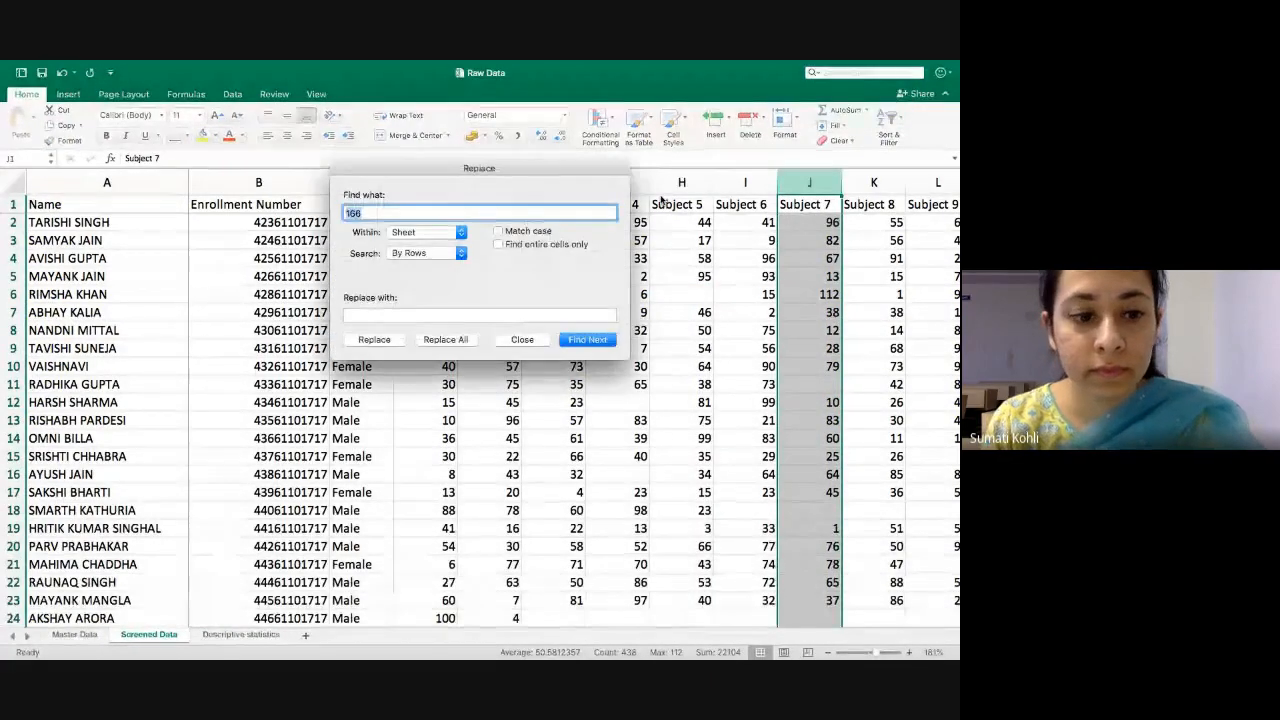
type("112")
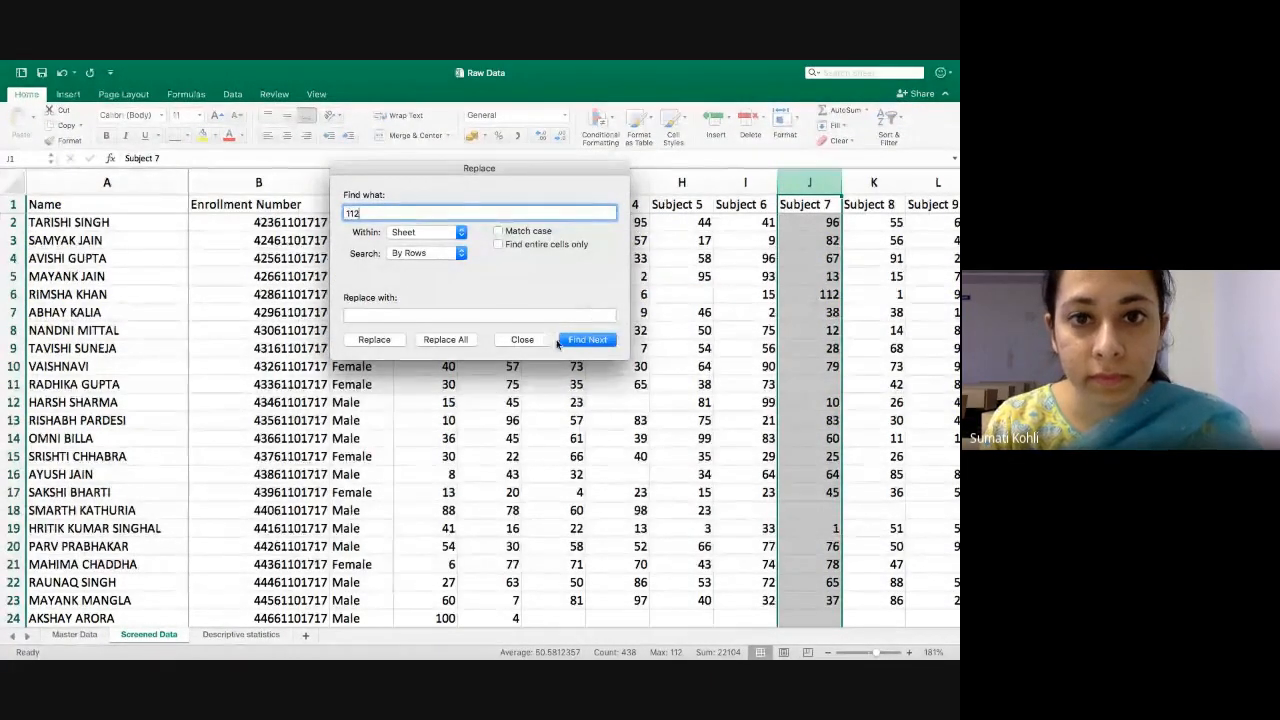
left_click(571, 339)
left_click(524, 340)
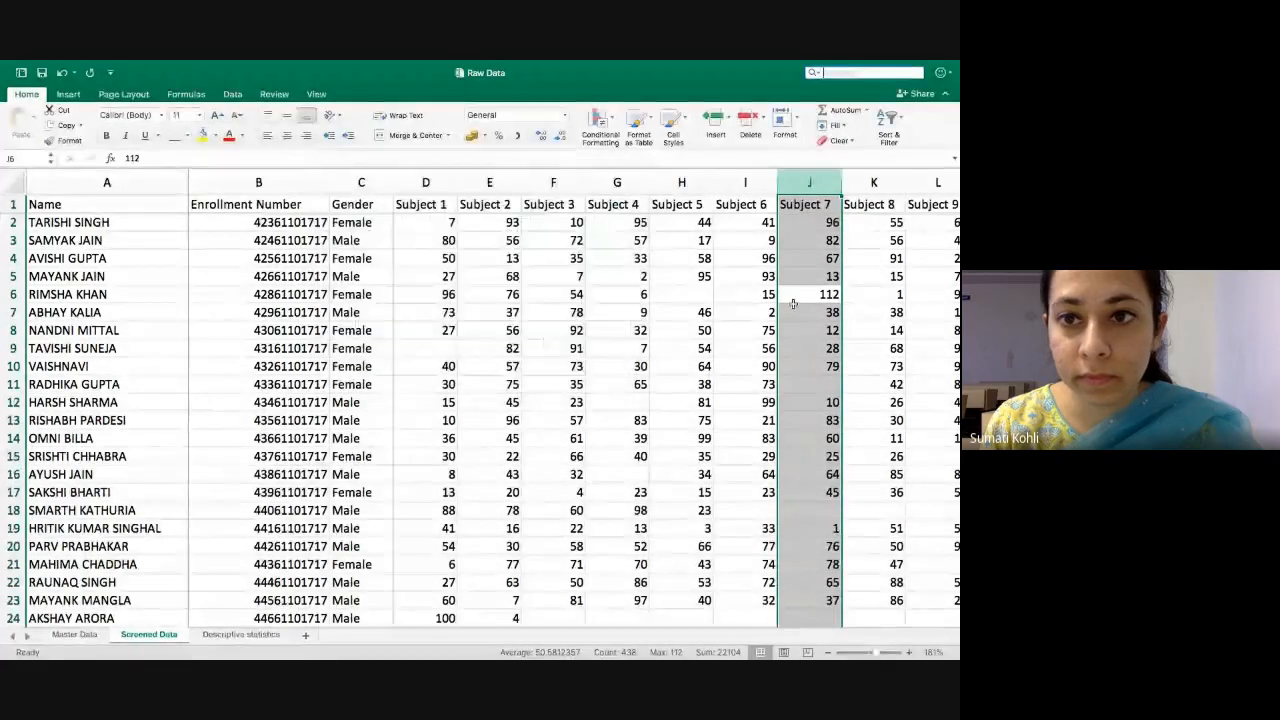
left_click(792, 300)
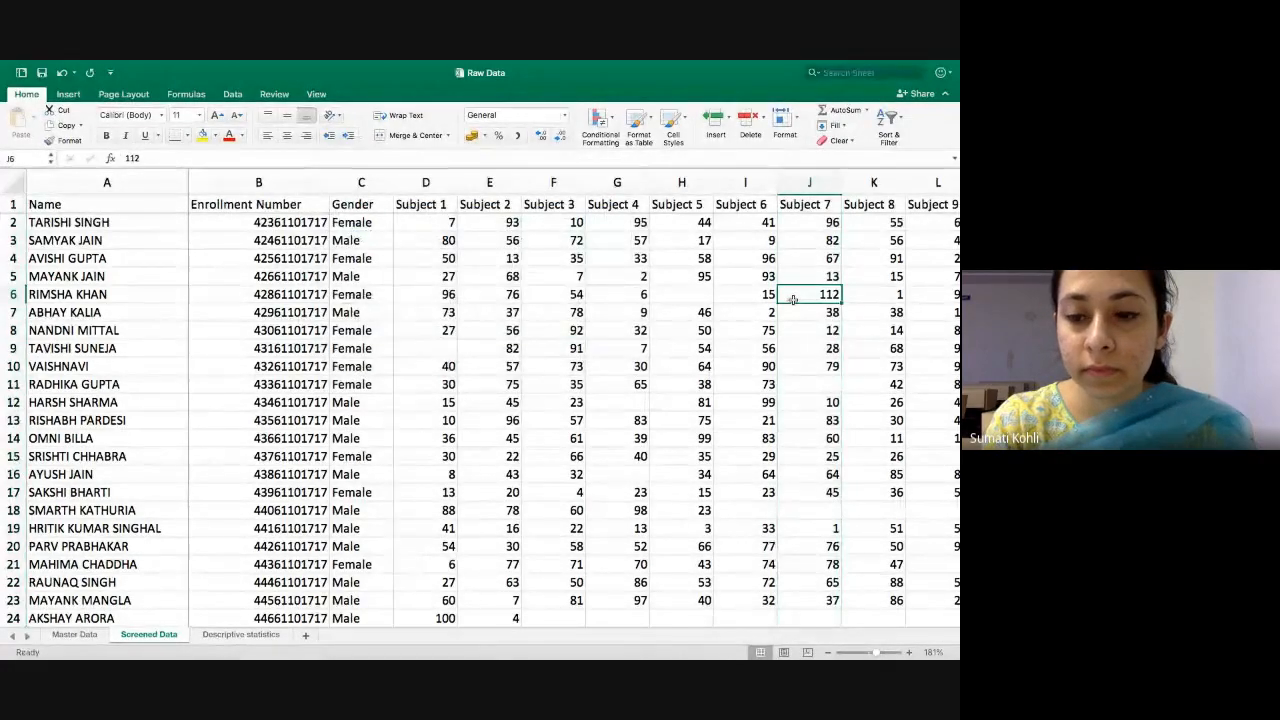
key("Delete")
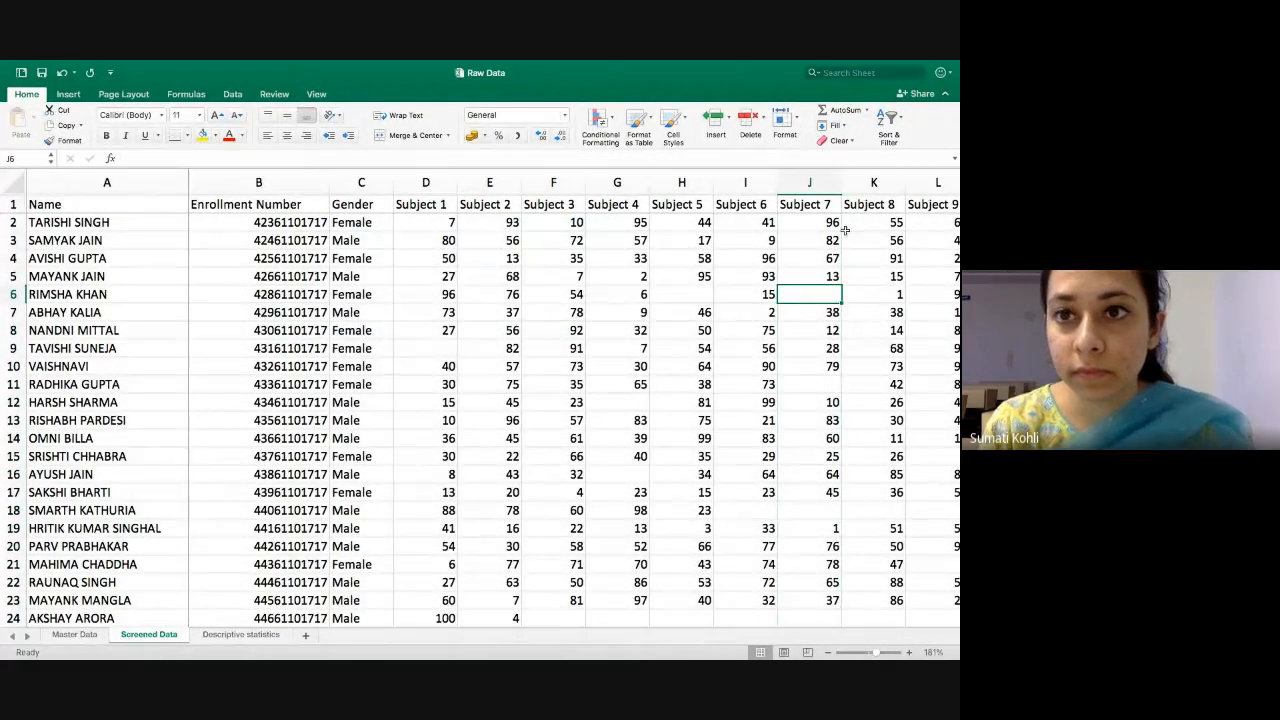
- Examine the Minimum and Maximum rows from Subject 7 through Subject 10 in the Descriptive statistics sheet
left_click(241, 634)
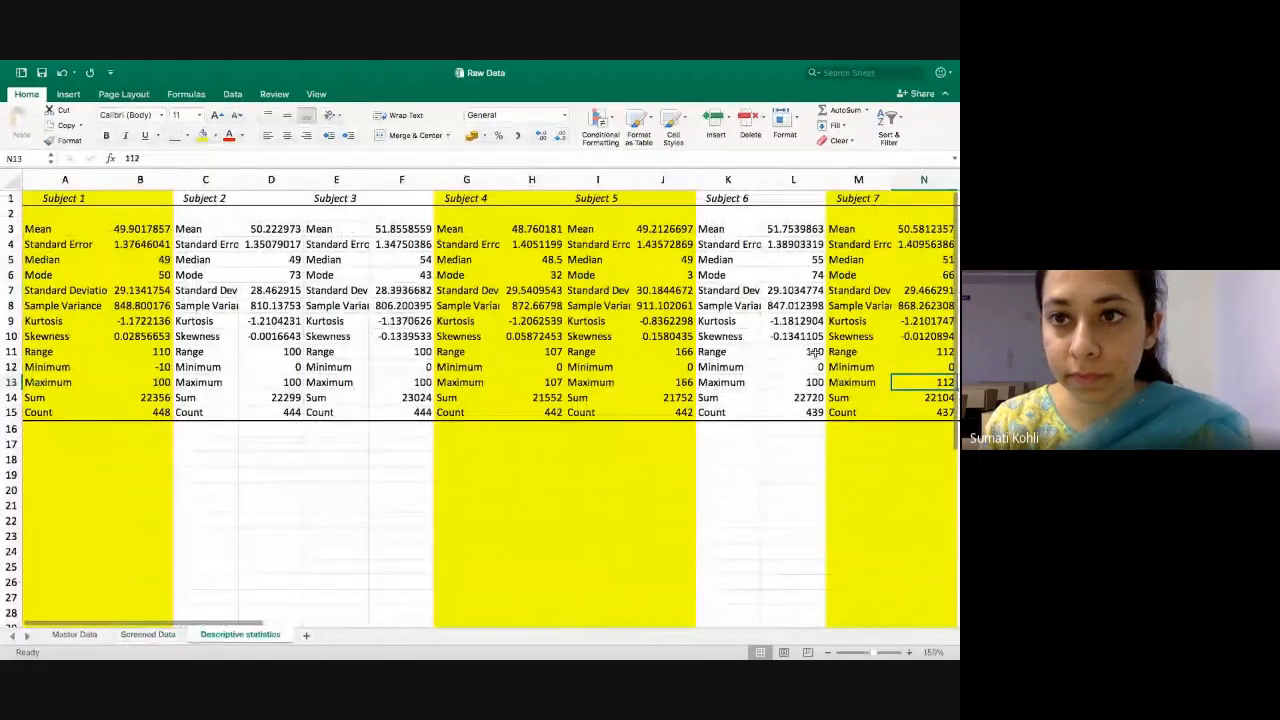
key("Right")
key("Right")
key("Right")
key("Right")
key("Right")
key("Right")
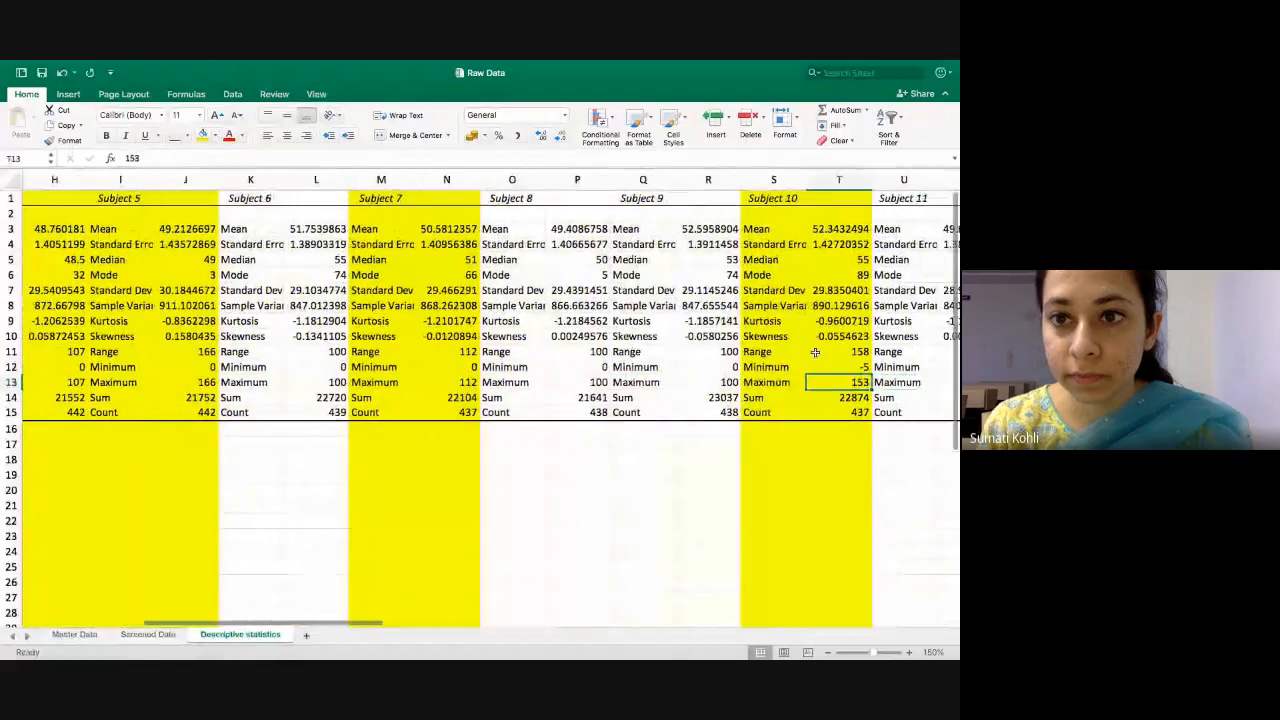
- Select the whole Subject 10 column in the Screened Data sheet
left_click(149, 635)
left_click(854, 227)
key("Right")
key("Right")
key("Right")
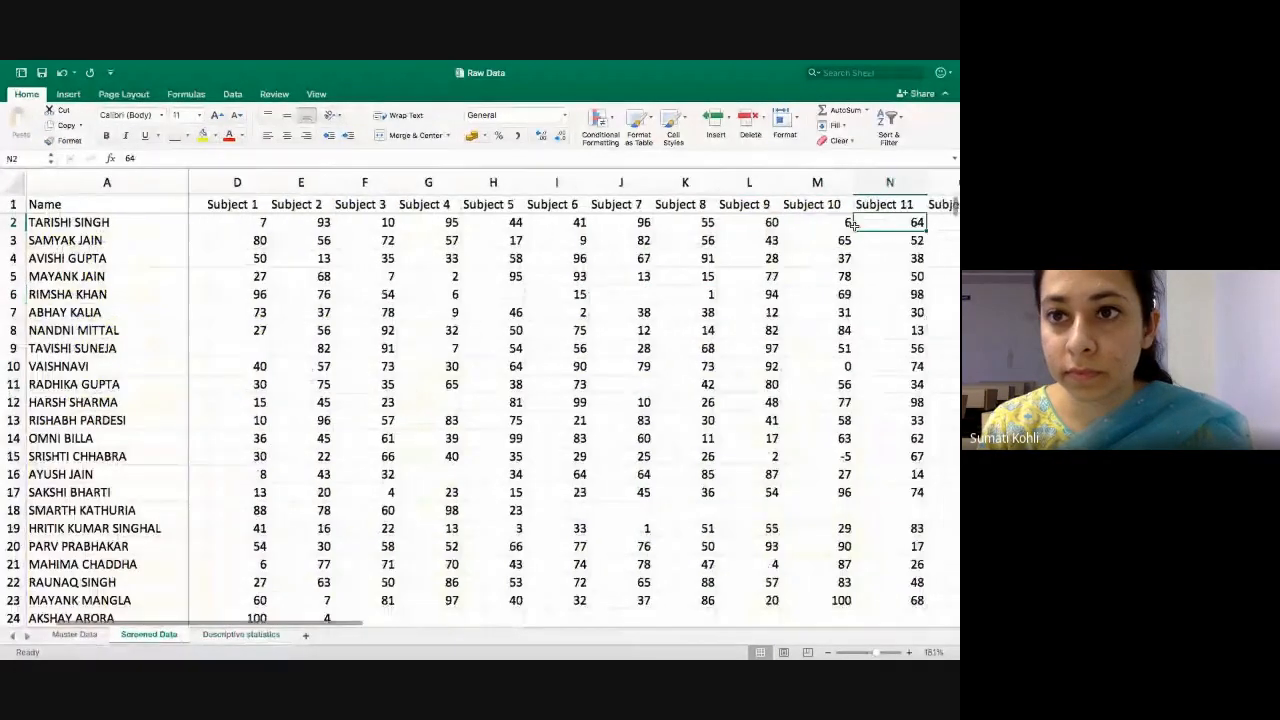
key("Left")
key("Up")
left_click(800, 182)
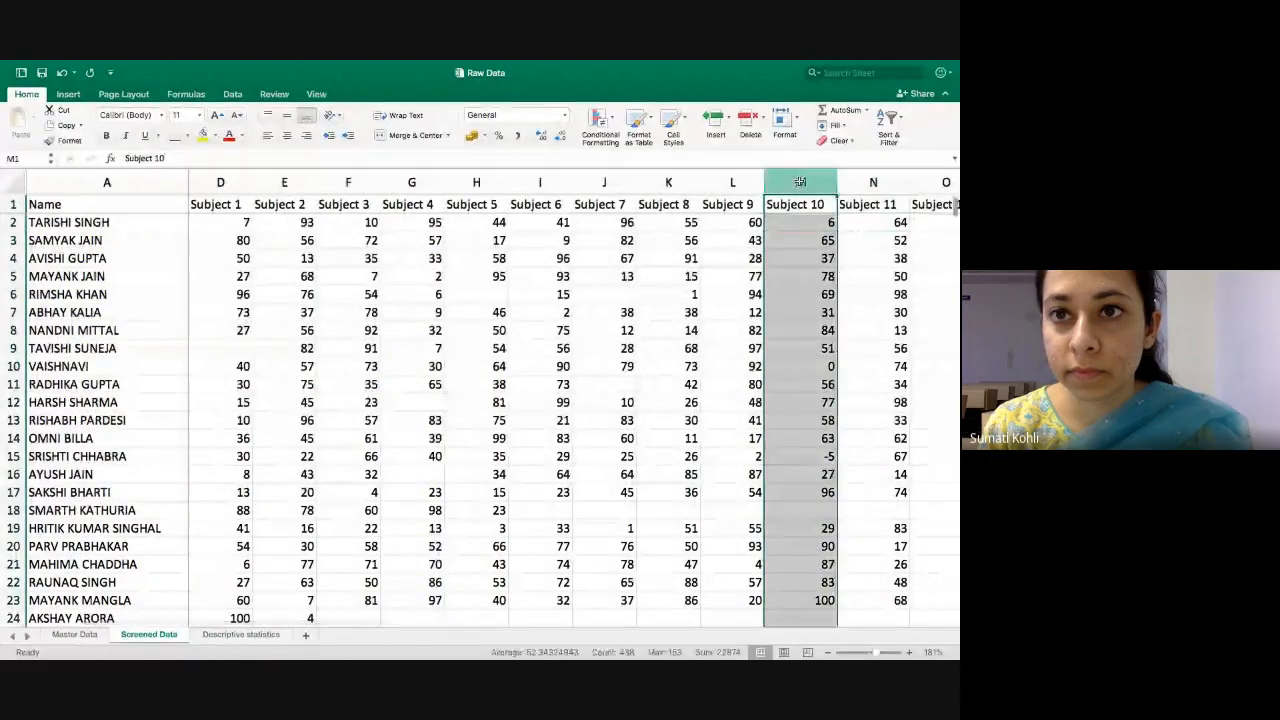
- Find -5 in the Subject 10 column and clear its cell, M15
left_click(814, 73)
left_click(838, 114)
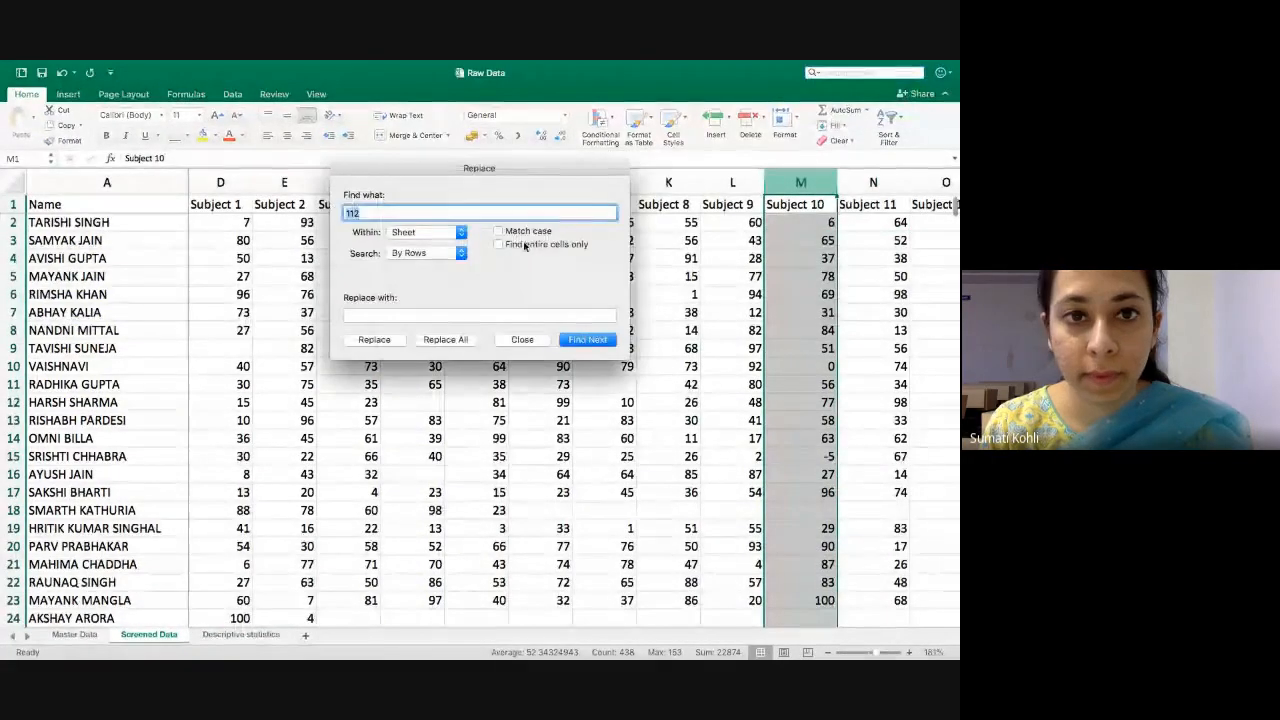
type("-5")
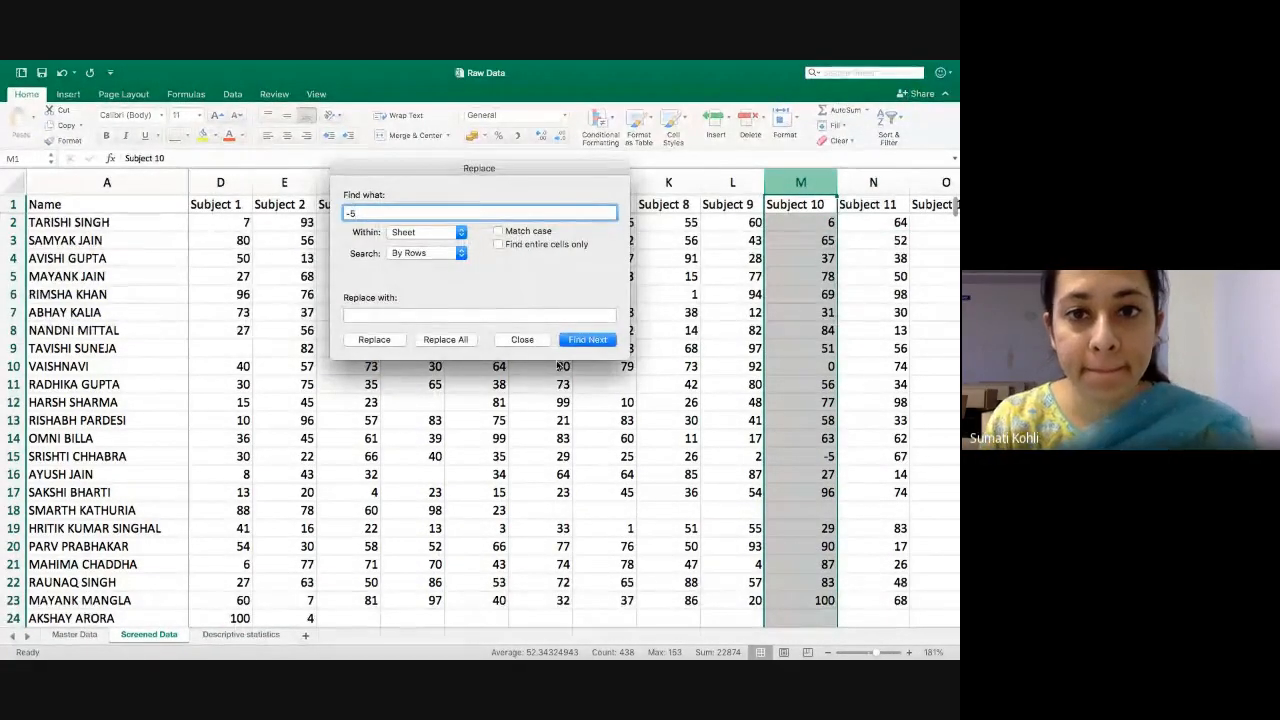
left_click(588, 340)
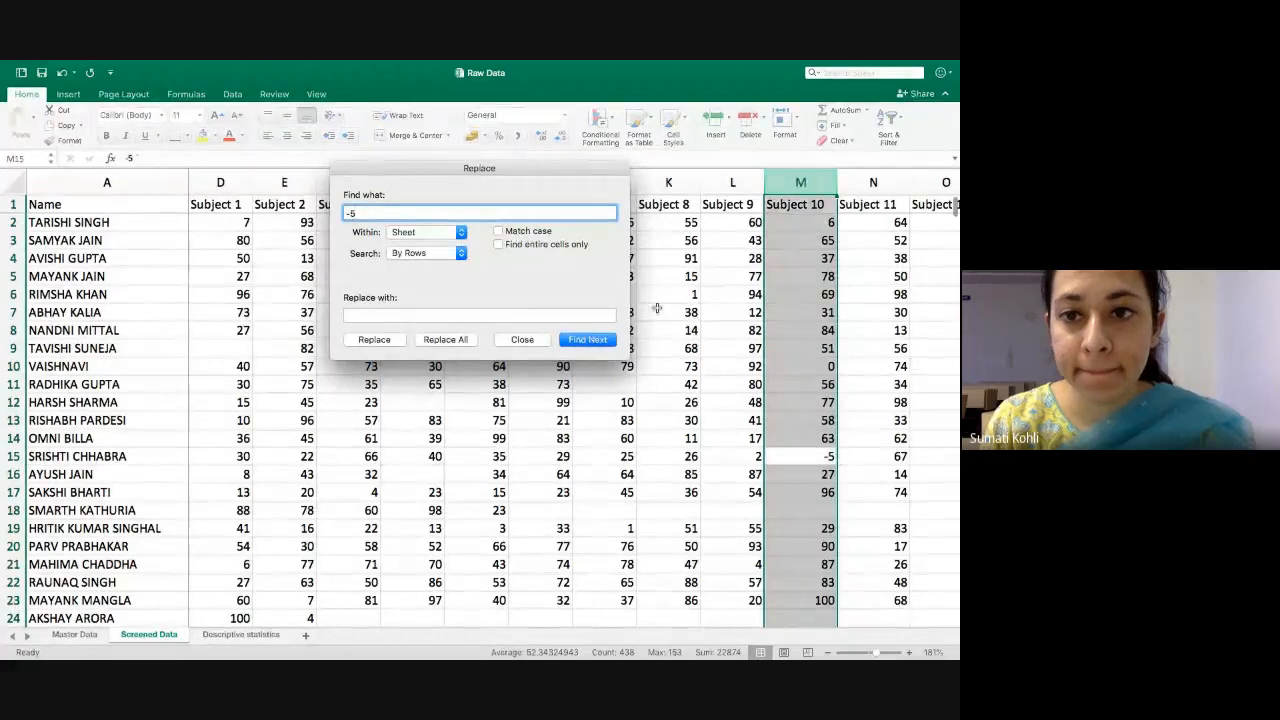
left_click(522, 340)
left_click(802, 451)
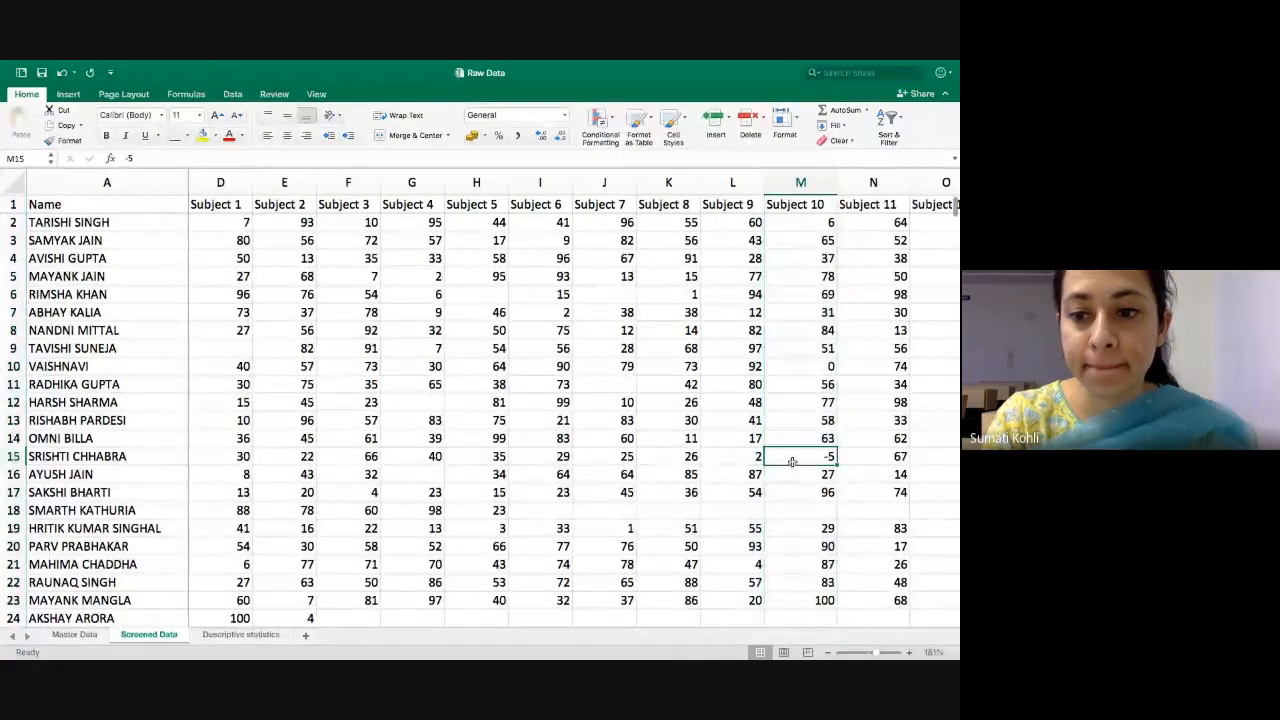
key("Delete")
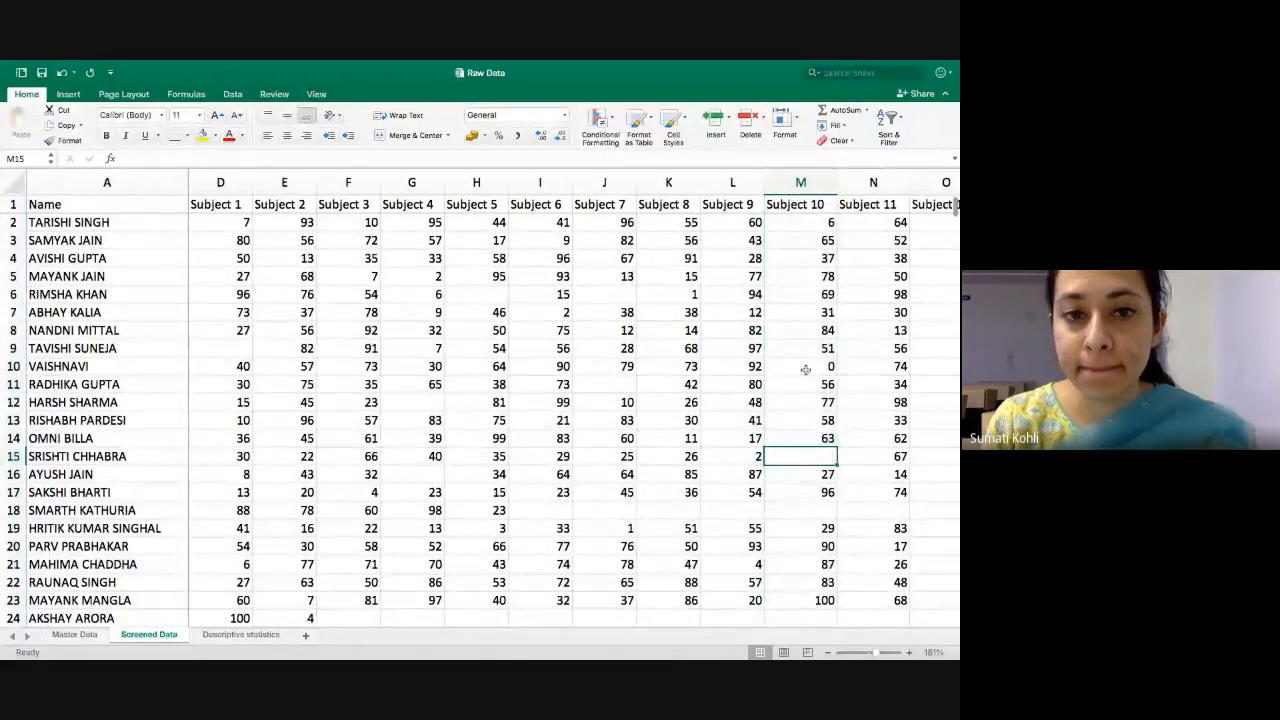
- Find 153, the Subject 10 maximum, in the Screened Data sheet and clear its cell, M32
left_click(203, 635)
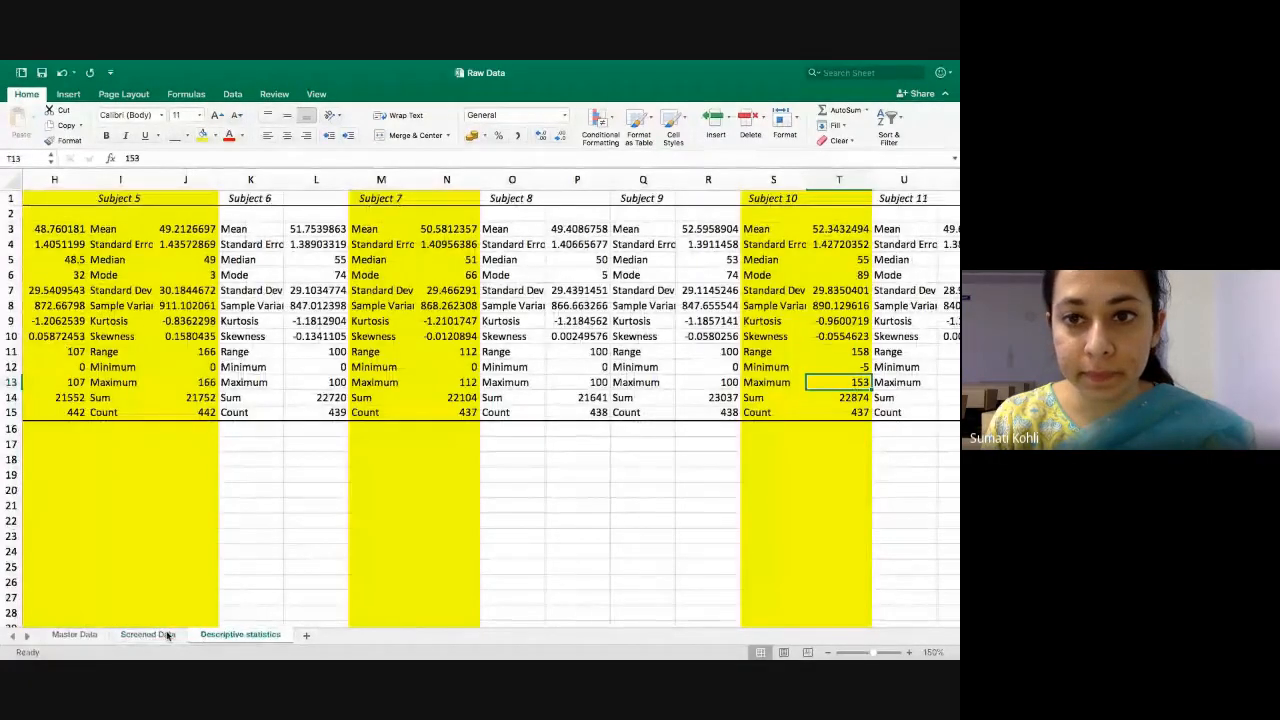
left_click(148, 635)
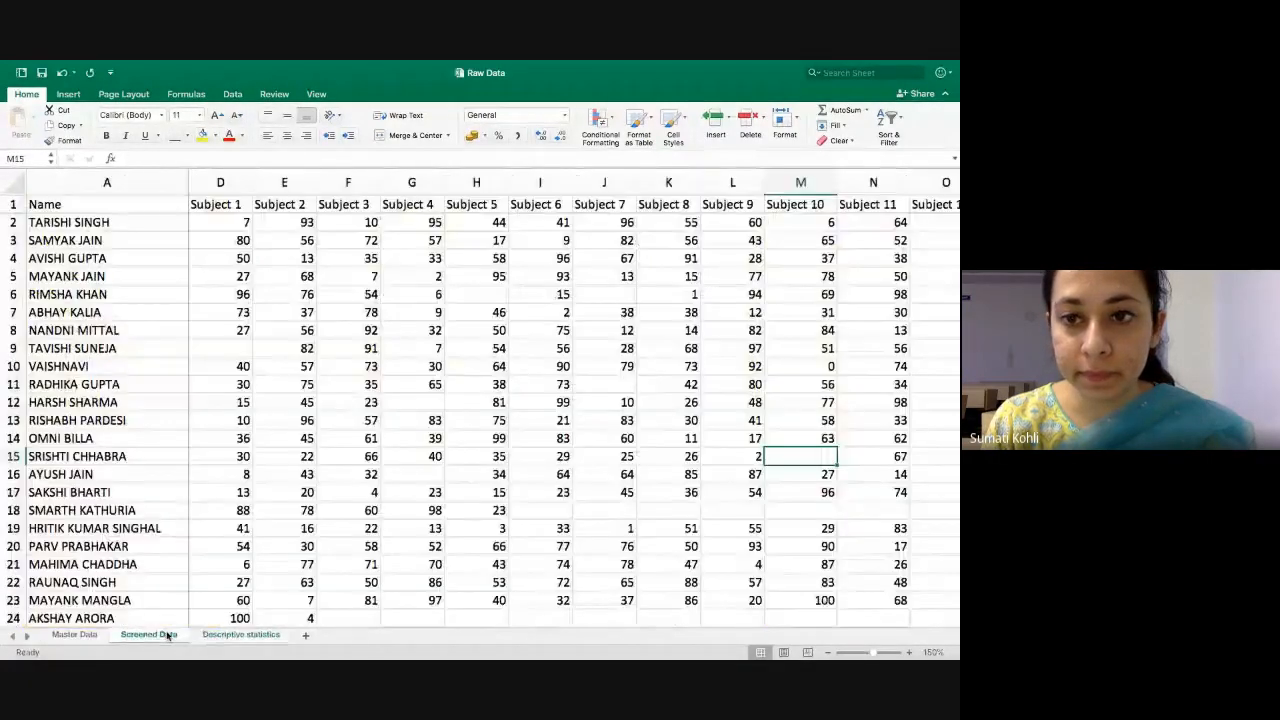
left_click(818, 76)
left_click(841, 116)
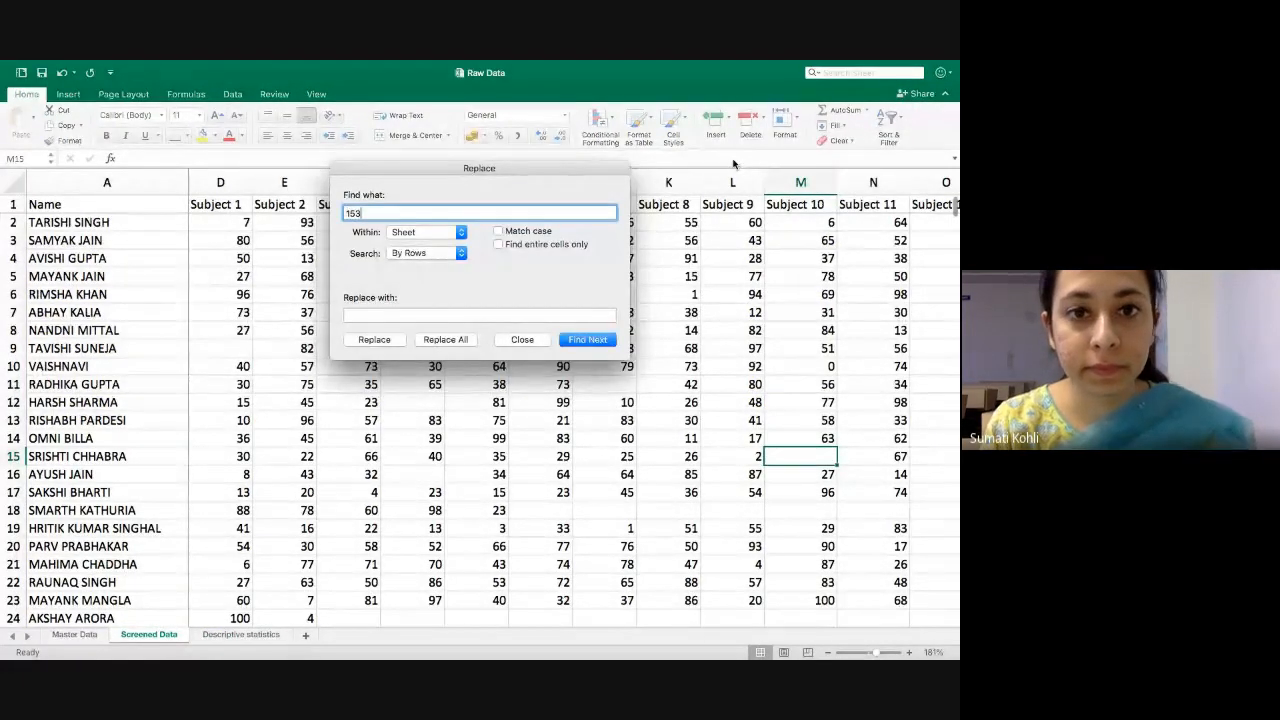
left_click(587, 339)
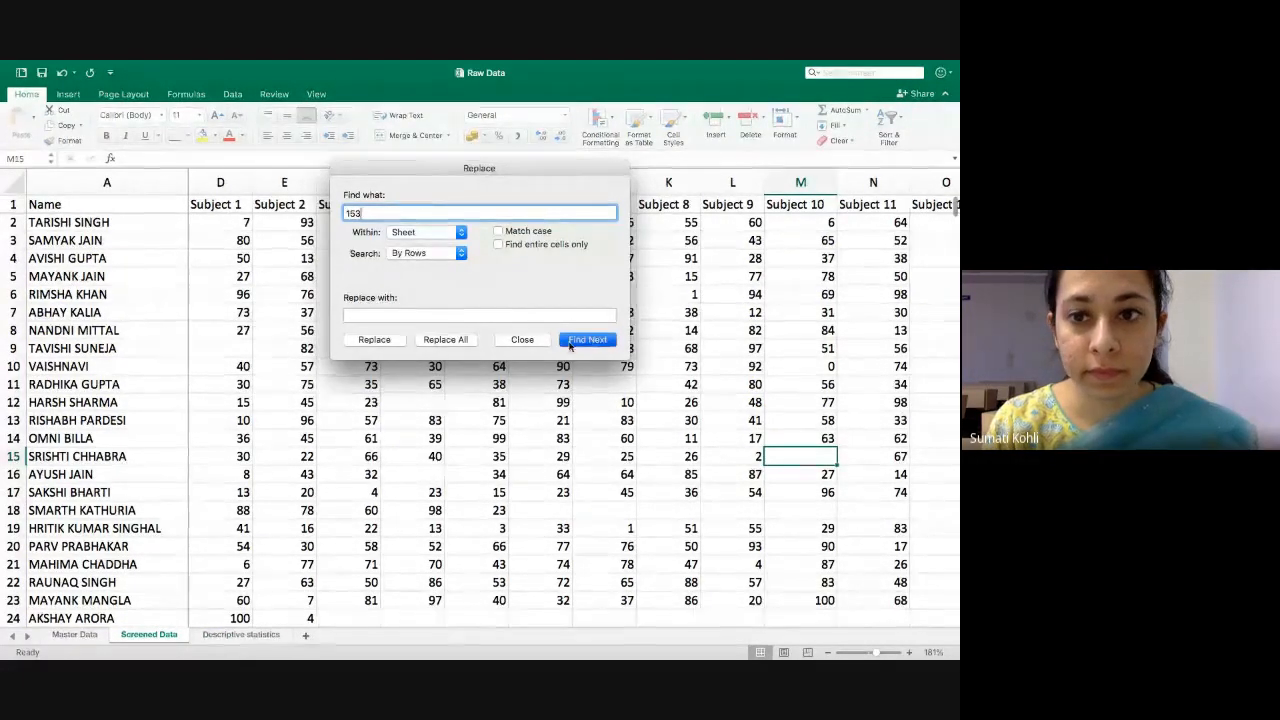
left_click(538, 342)
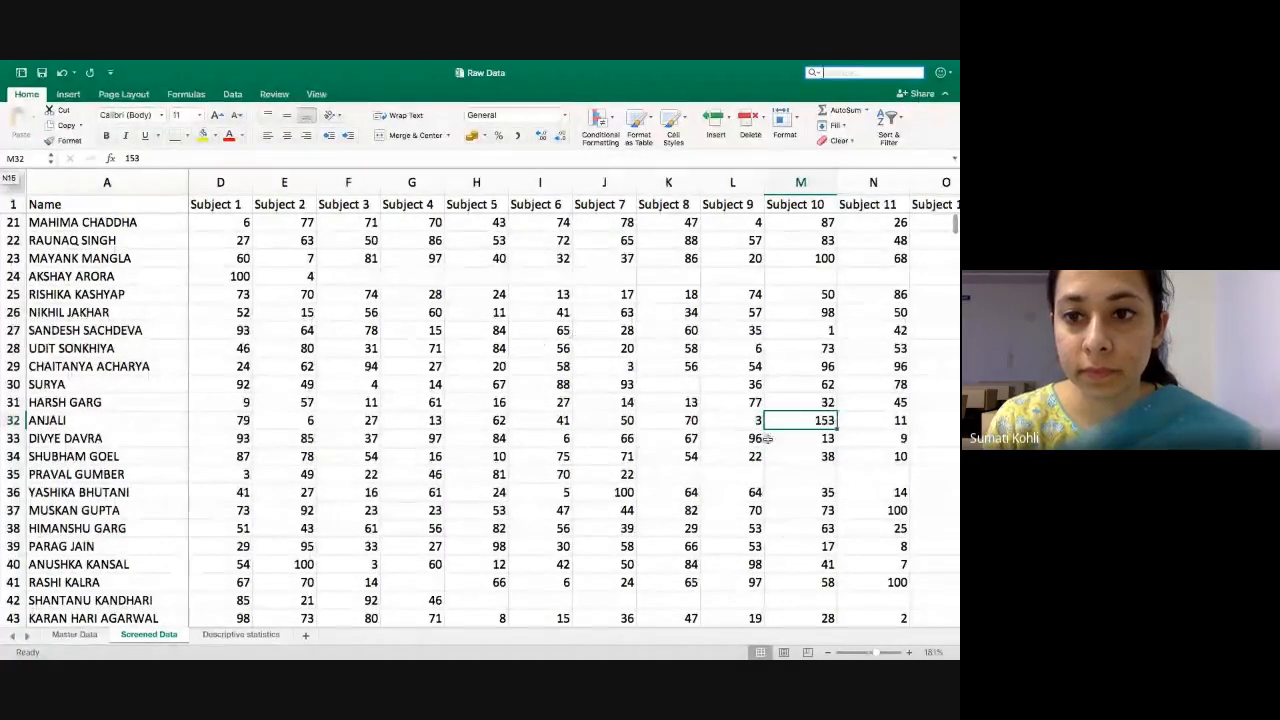
- Examine the Minimum and Maximum rows for Subject 11 and Subject 12 in the Descriptive statistics sheet
mouse_move(225, 645)
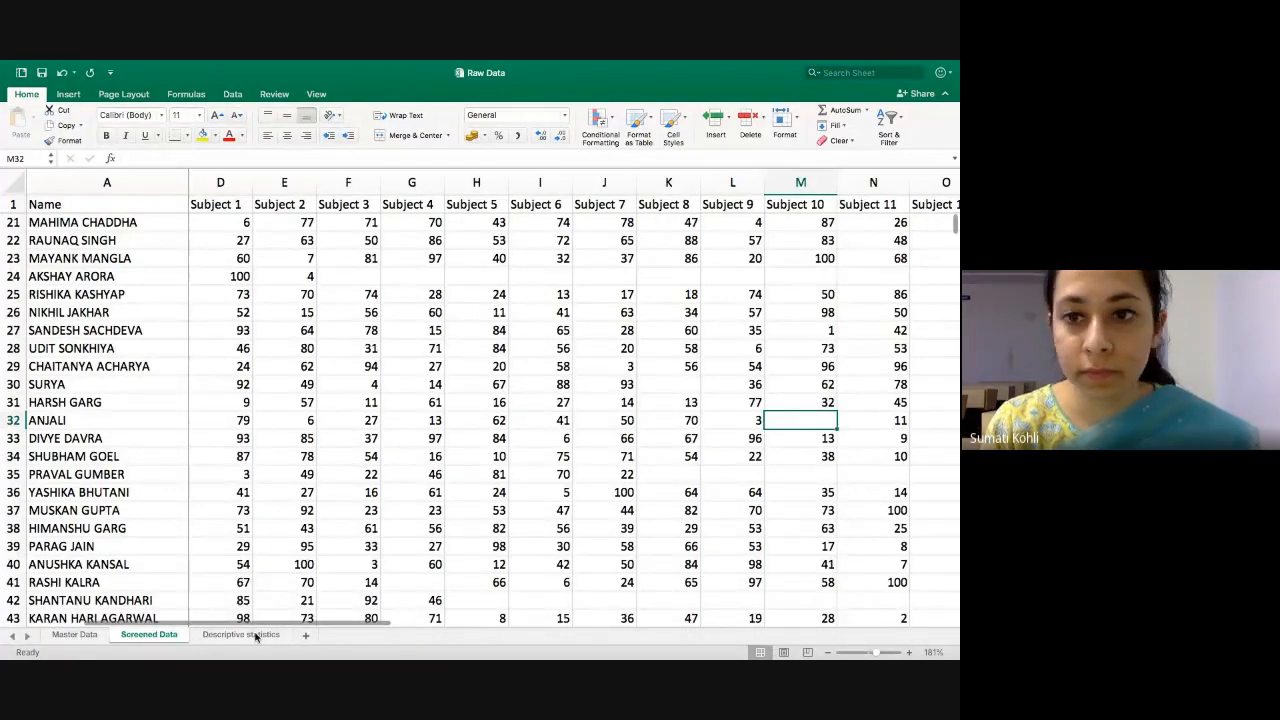
left_click(256, 636)
scroll(256, 636, "right", 5)
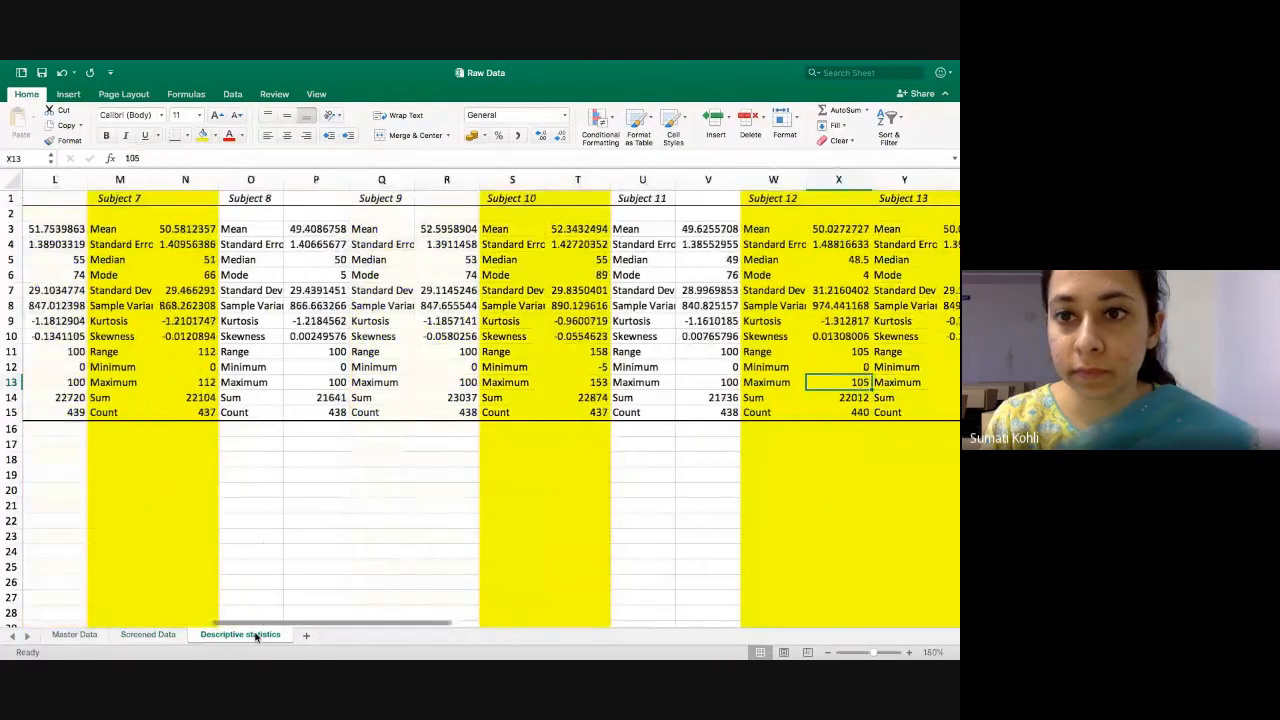
- Search the Screened Data sheet for 105, the Subject 12 maximum, starting from the Subject 12 column
left_click(153, 635)
scroll(763, 395, "right", 5)
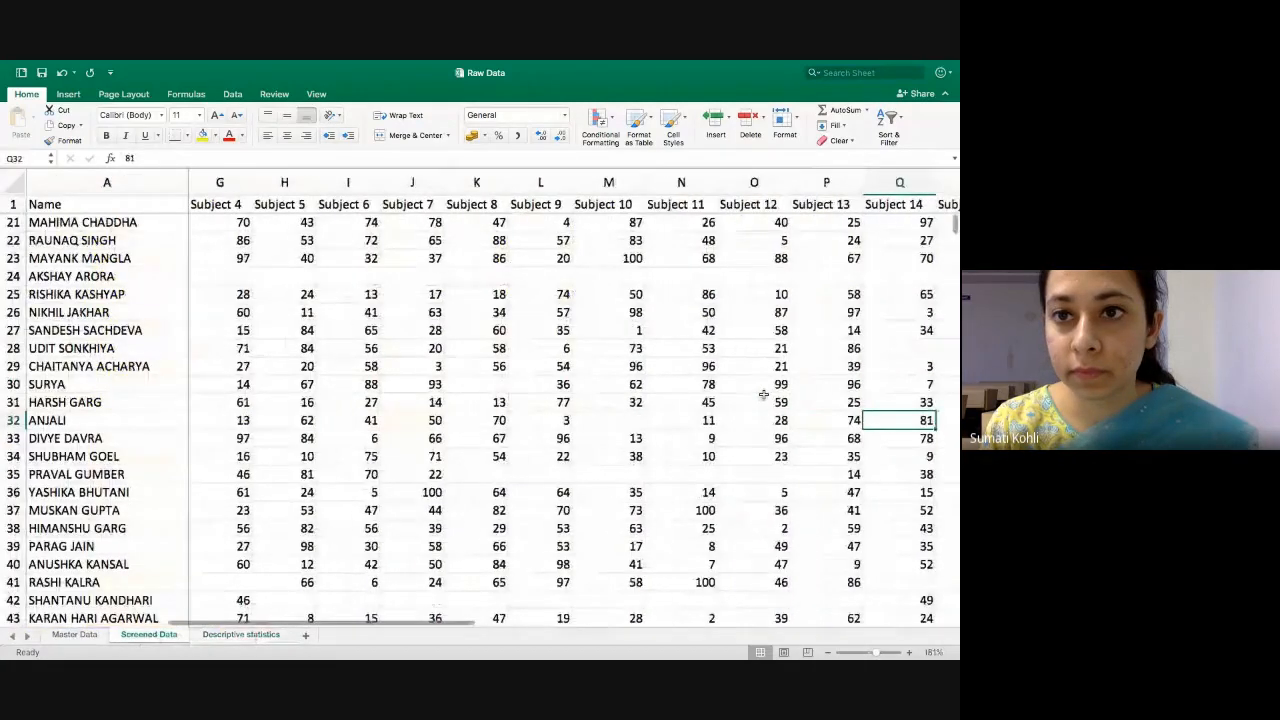
key("Down")
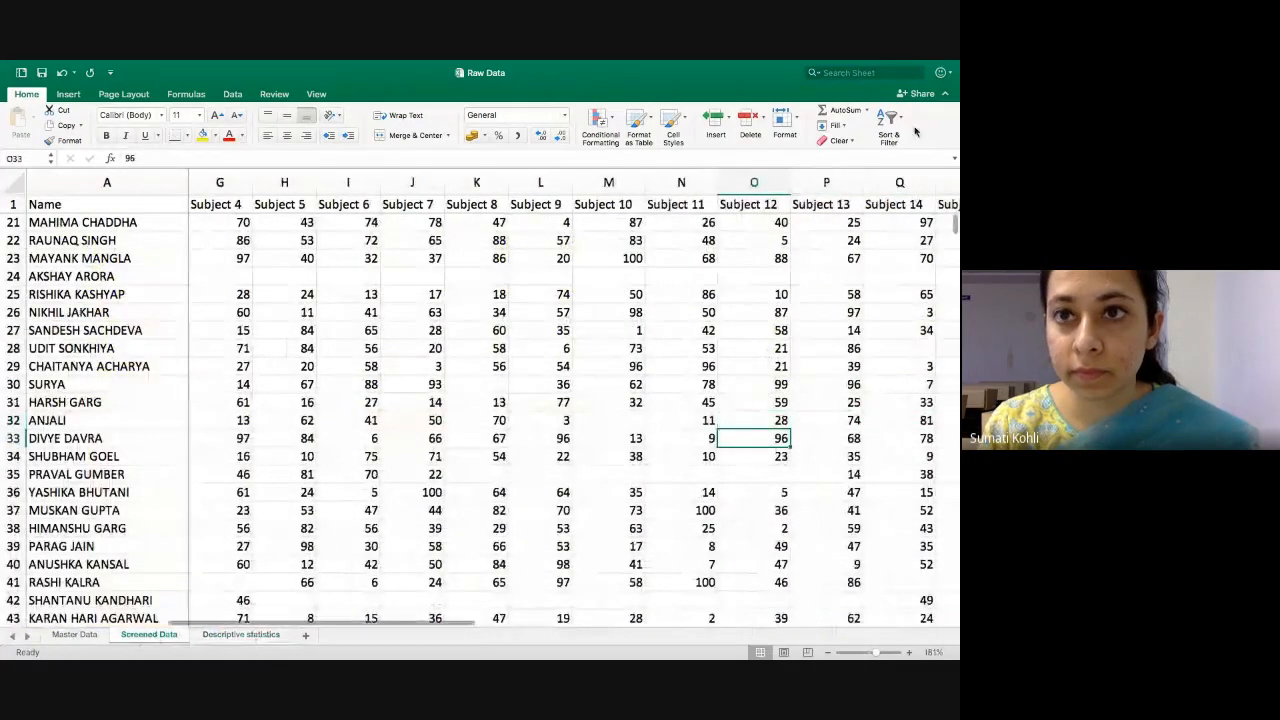
left_click(814, 72)
left_click(835, 114)
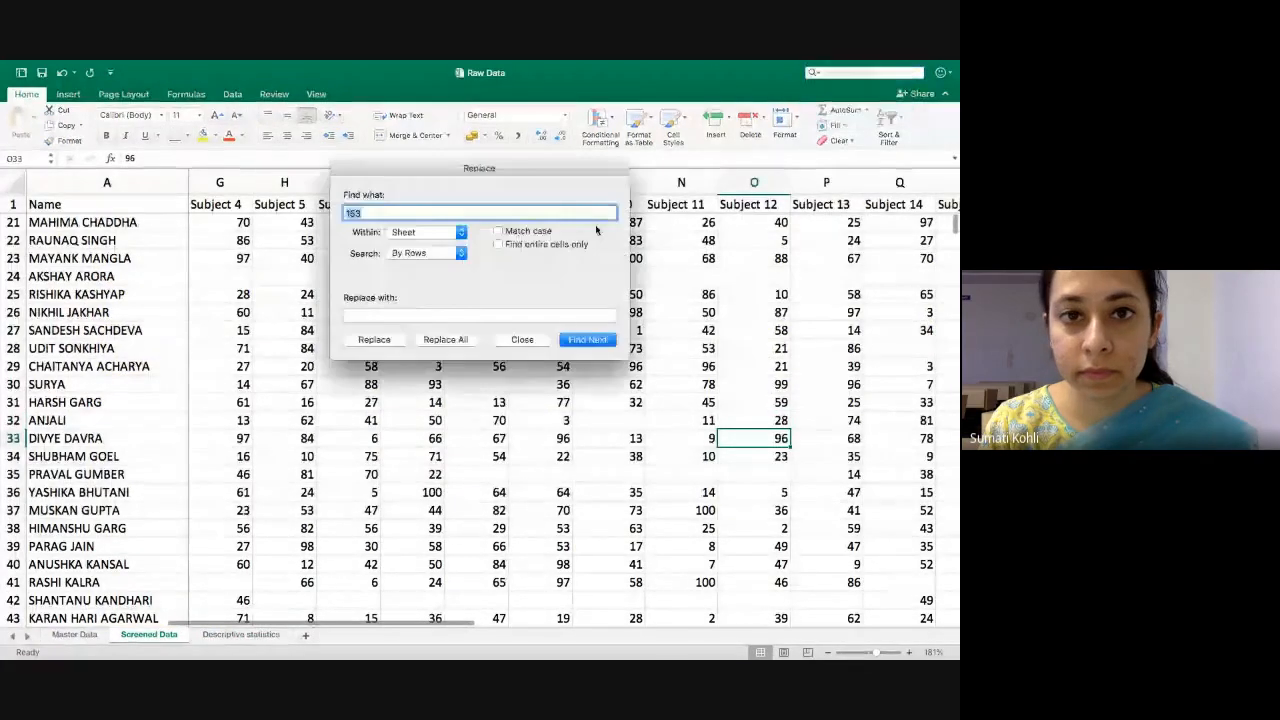
type("10")
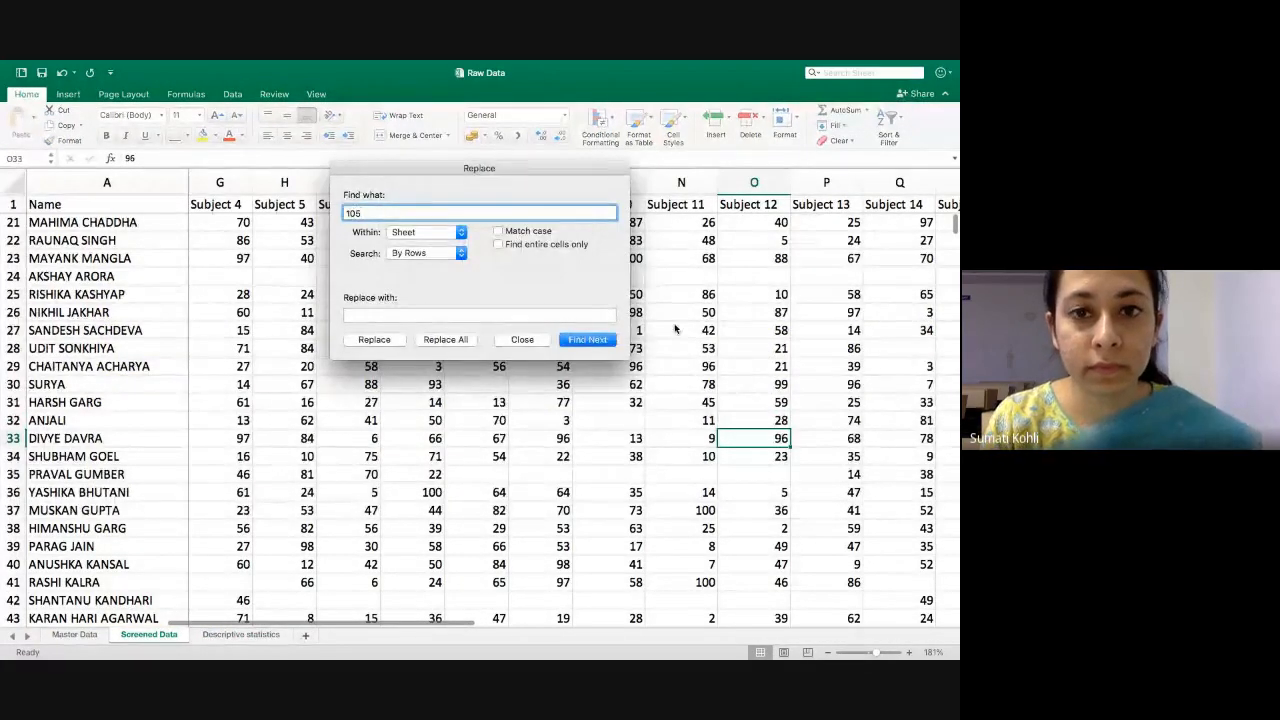
left_click(587, 340)
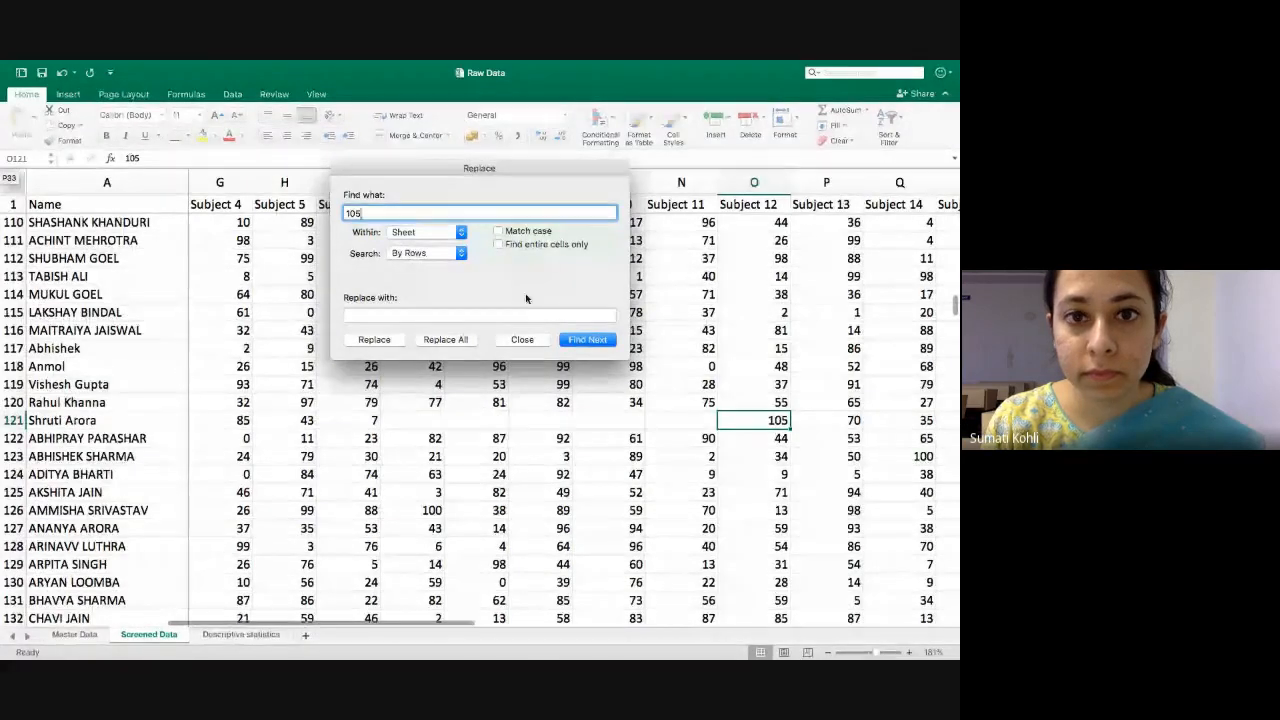
left_click(522, 340)
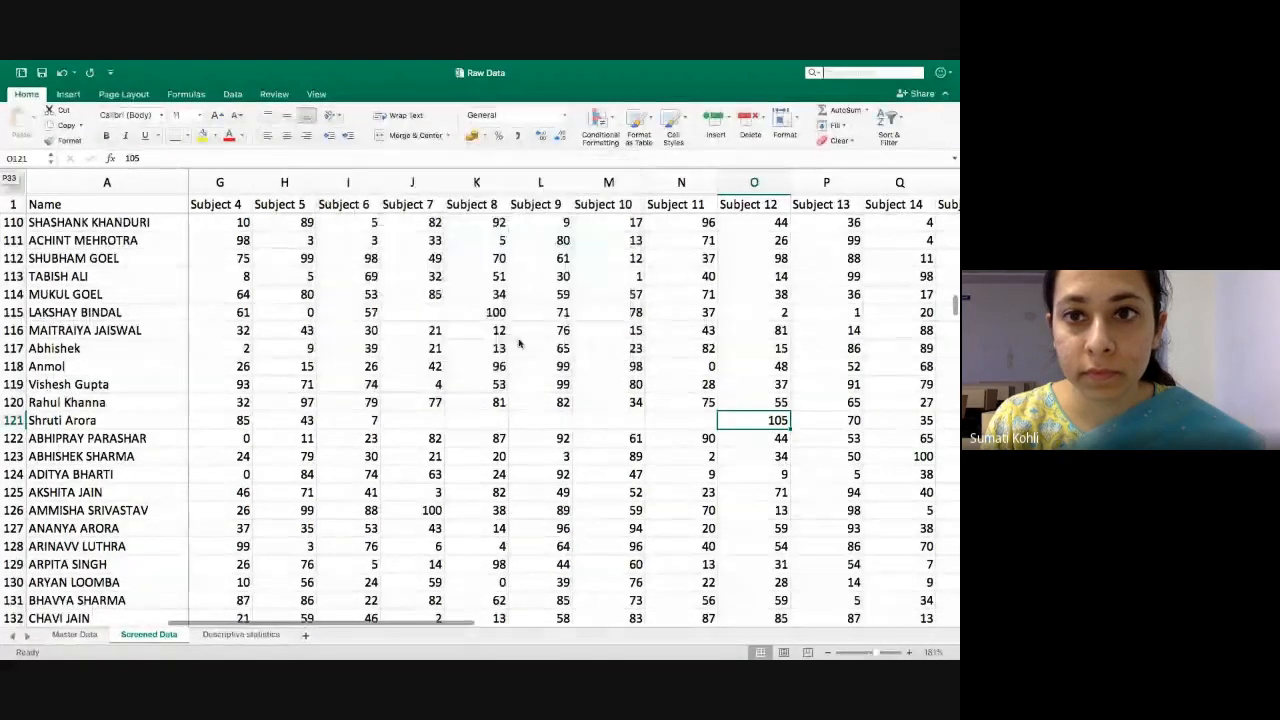
- Recheck the Subject 12 maximum, find 105 within the whole Subject 12 column of Screened Data and clear its cell, O121
left_click(240, 635)
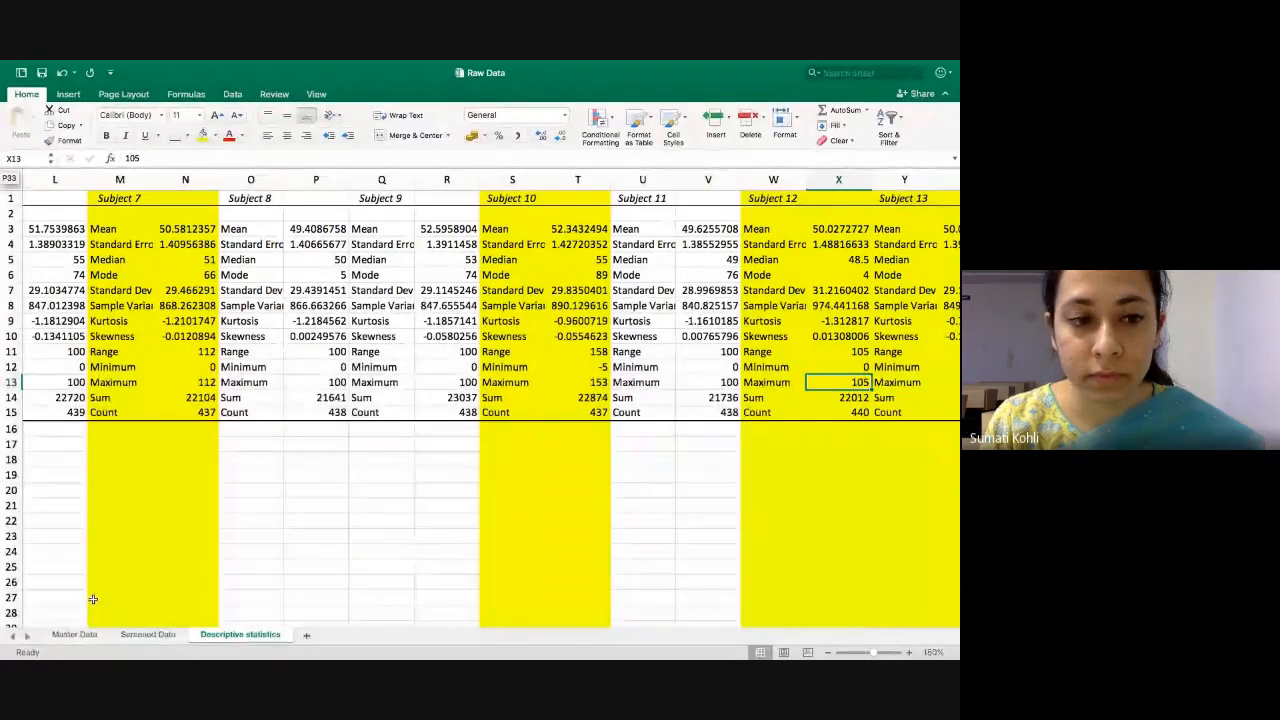
left_click(146, 634)
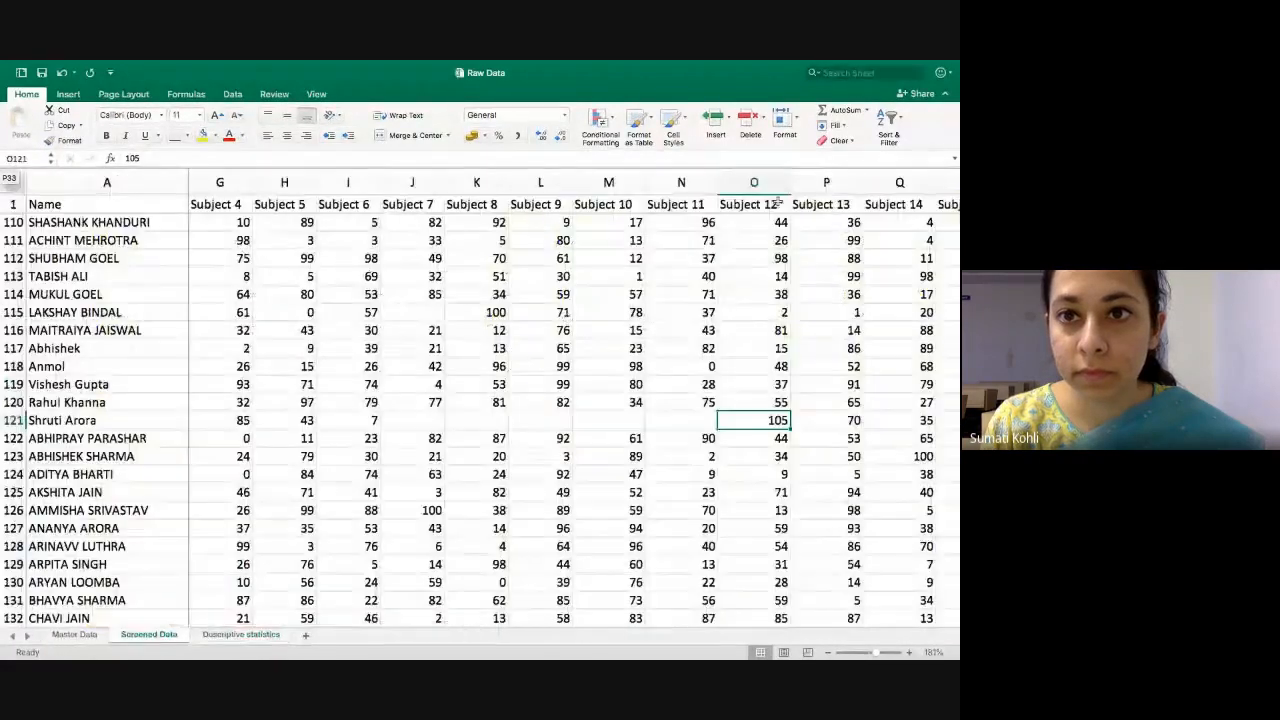
left_click(754, 182)
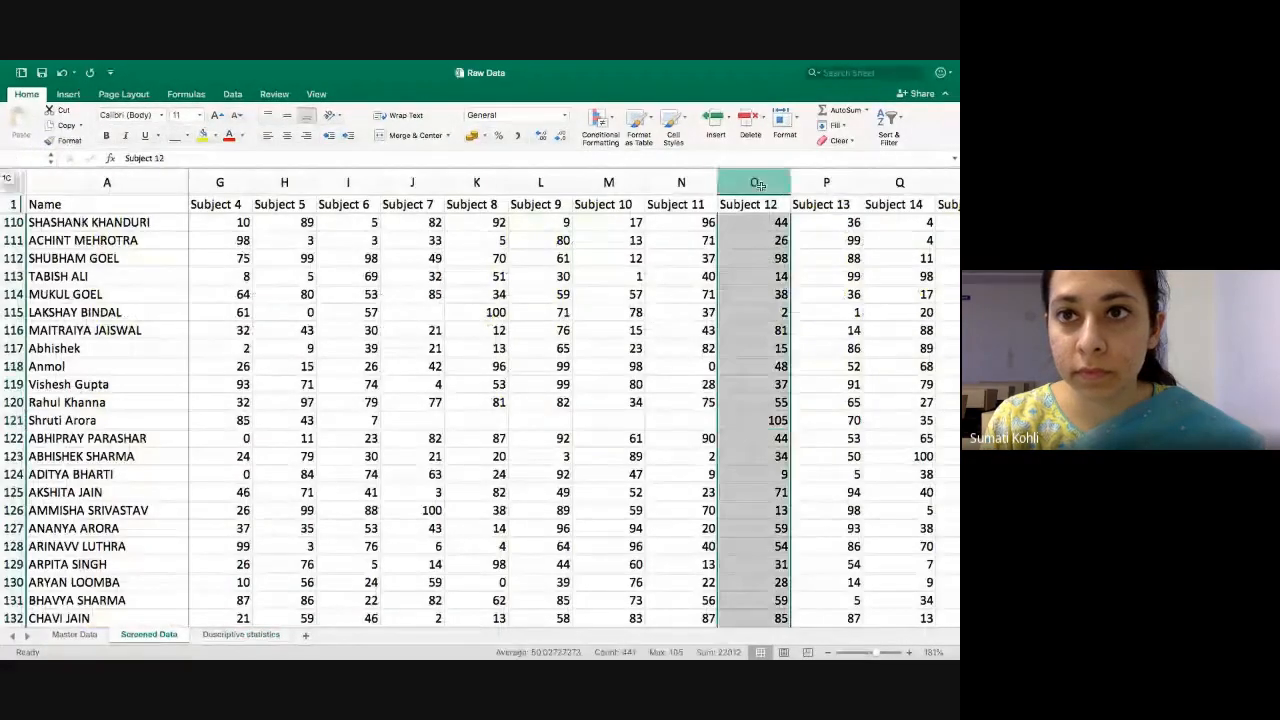
left_click(822, 77)
left_click(845, 114)
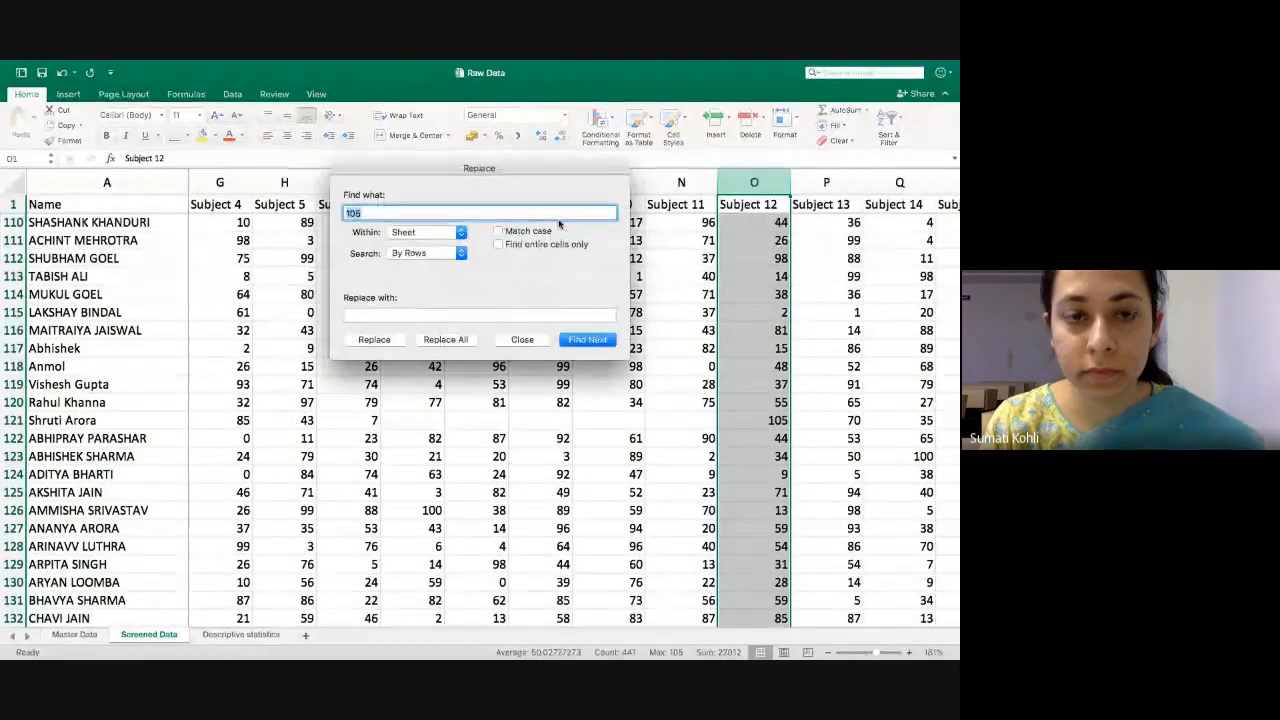
left_click(608, 341)
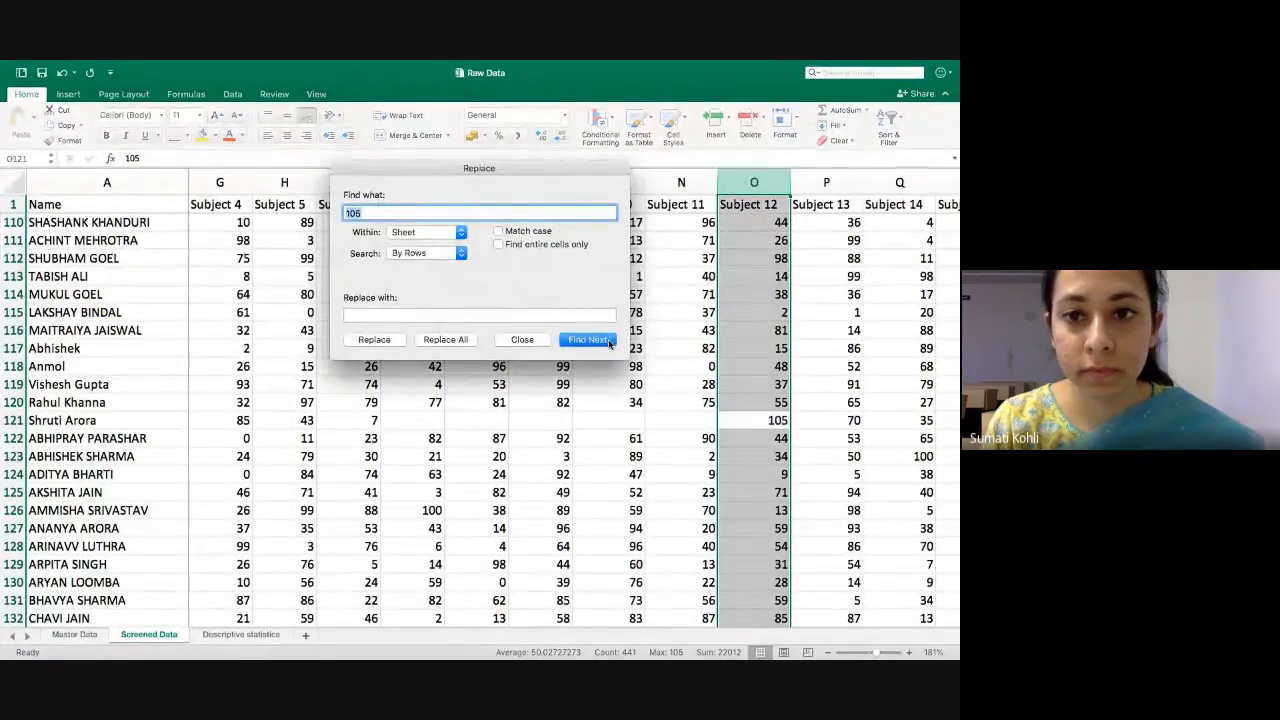
left_click(514, 341)
left_click(732, 423)
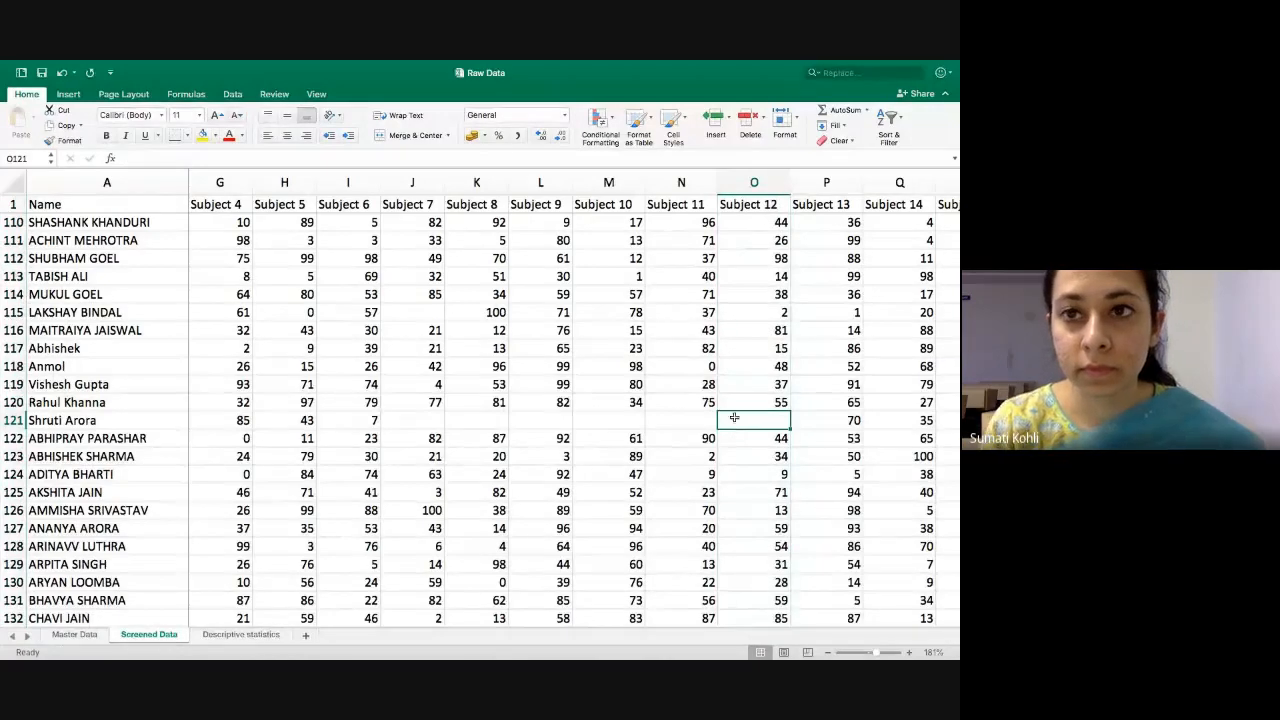
- Check the Subject 13 minimum and maximum in Descriptive statistics and select the whole Subject 13 column in Screened Data
left_click(228, 640)
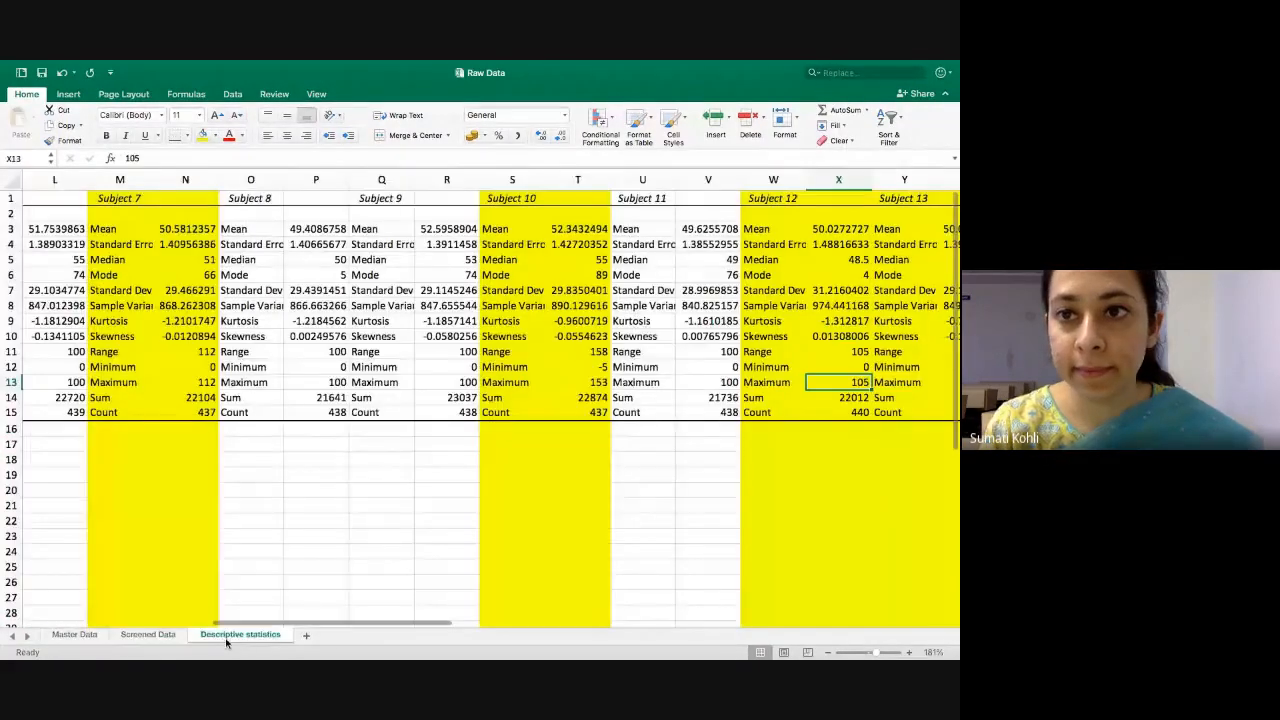
scroll(452, 543, "right", 3)
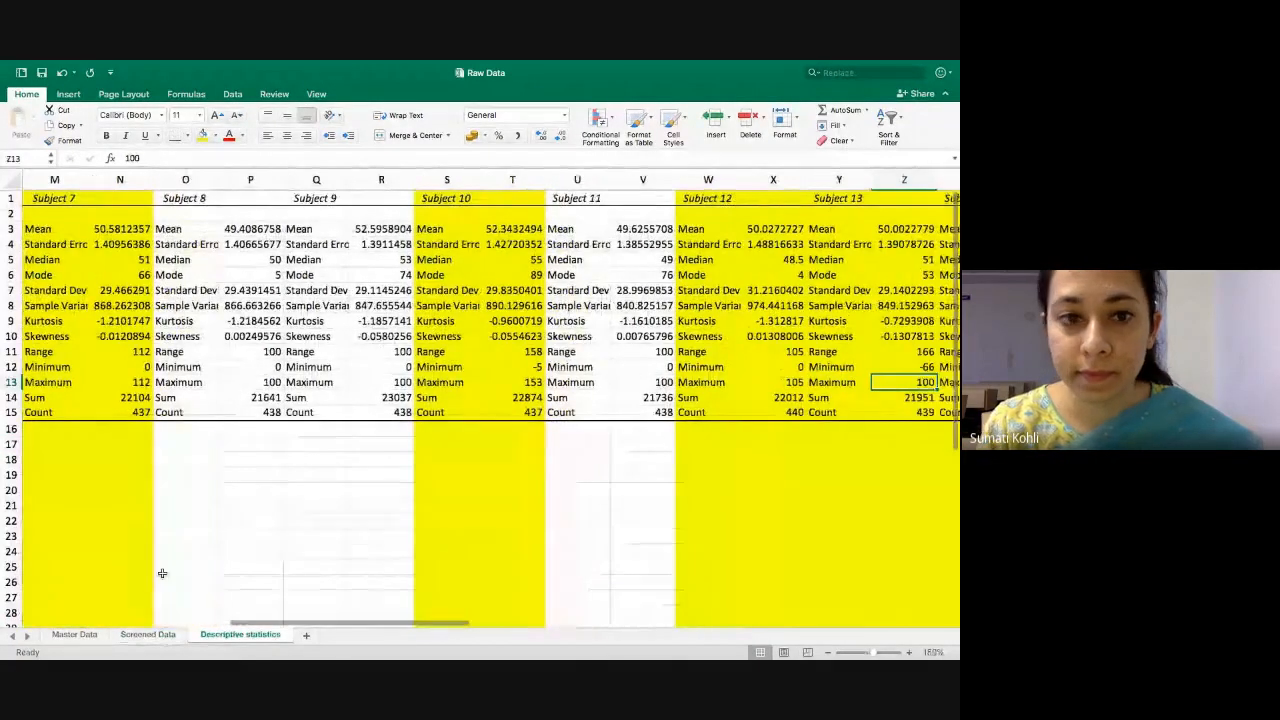
left_click(132, 636)
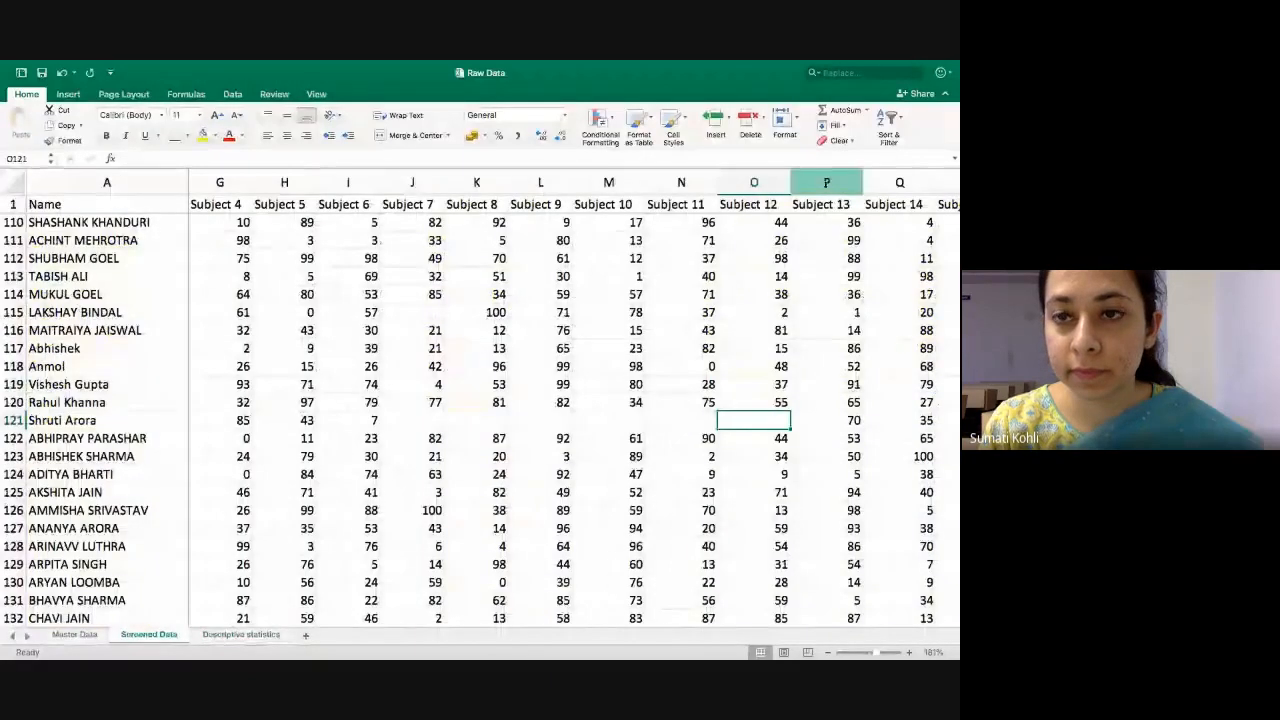
left_click(826, 182)
left_click(816, 77)
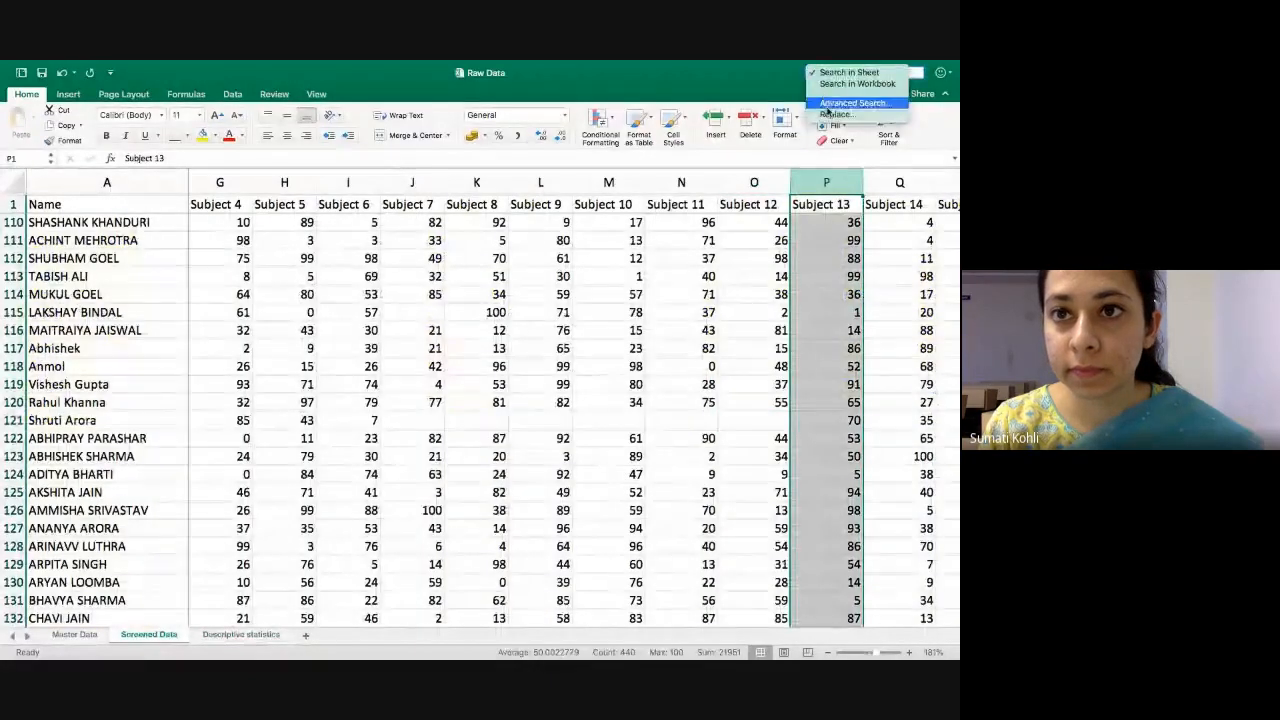
left_click(827, 112)
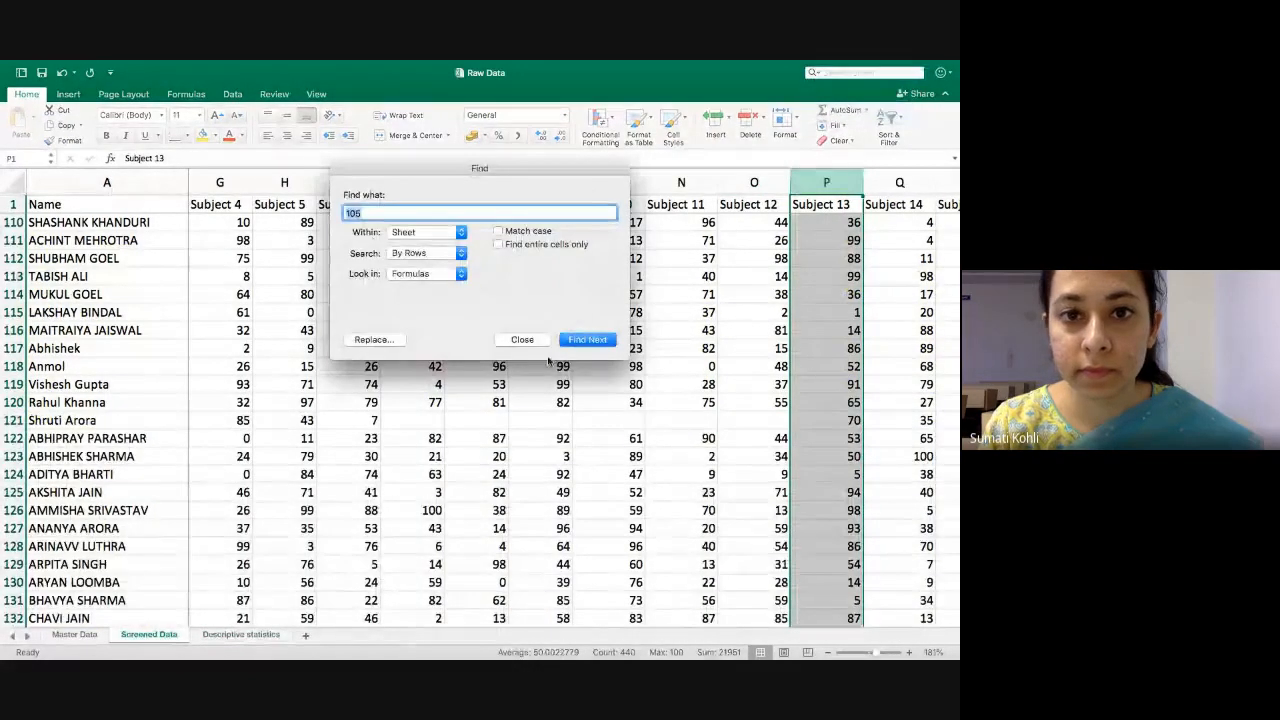
left_click(534, 341)
- Find -66 in the Subject 13 column and clear its cell, P56
left_click(816, 75)
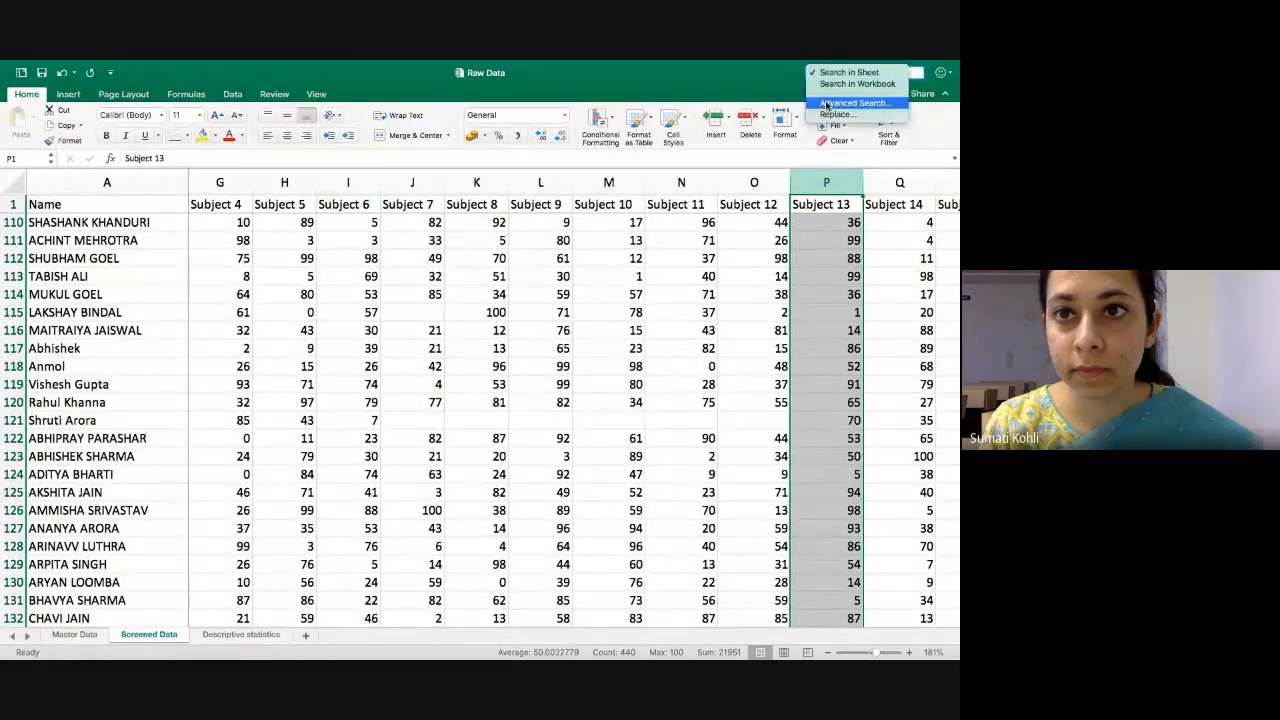
left_click(827, 112)
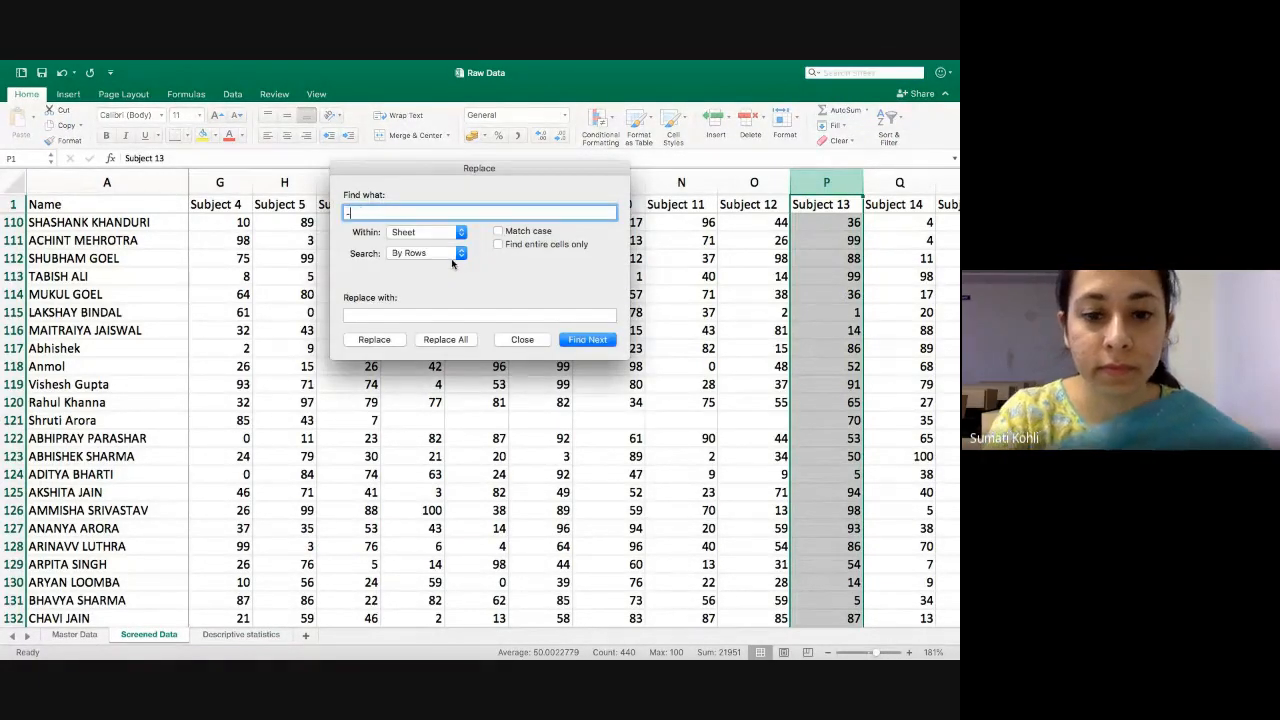
left_click(580, 341)
key("Escape")
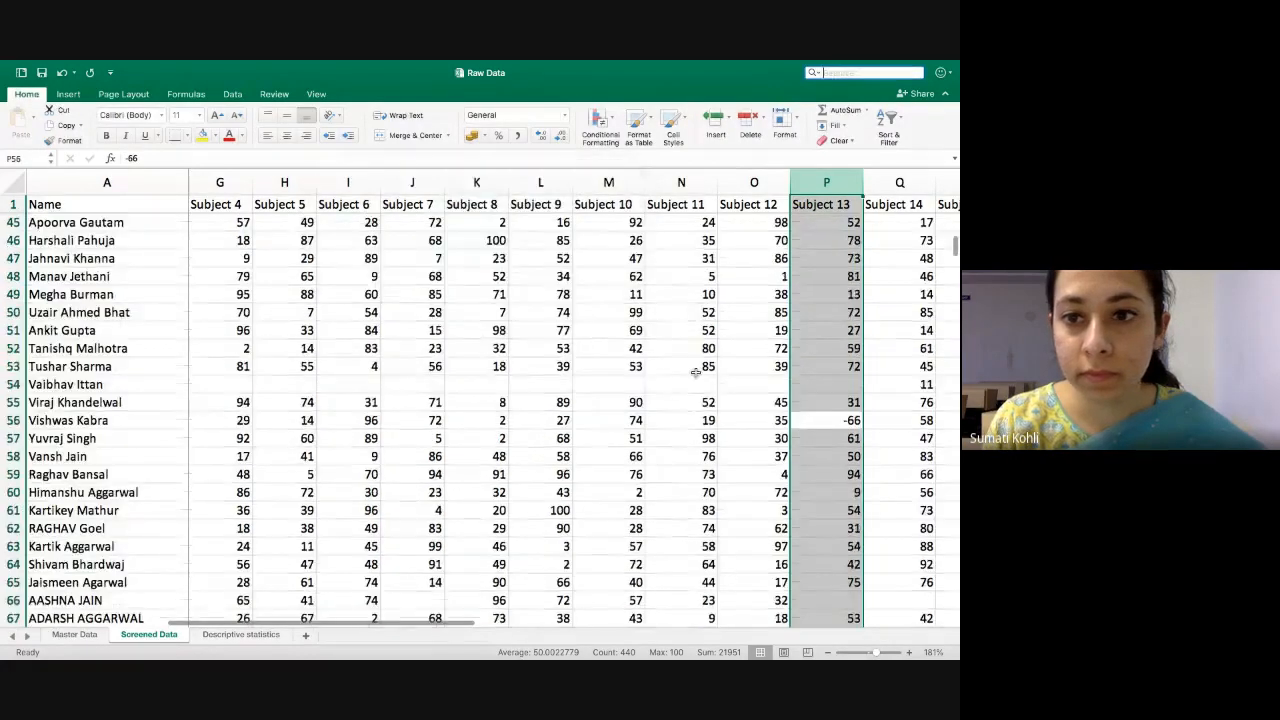
left_click(835, 421)
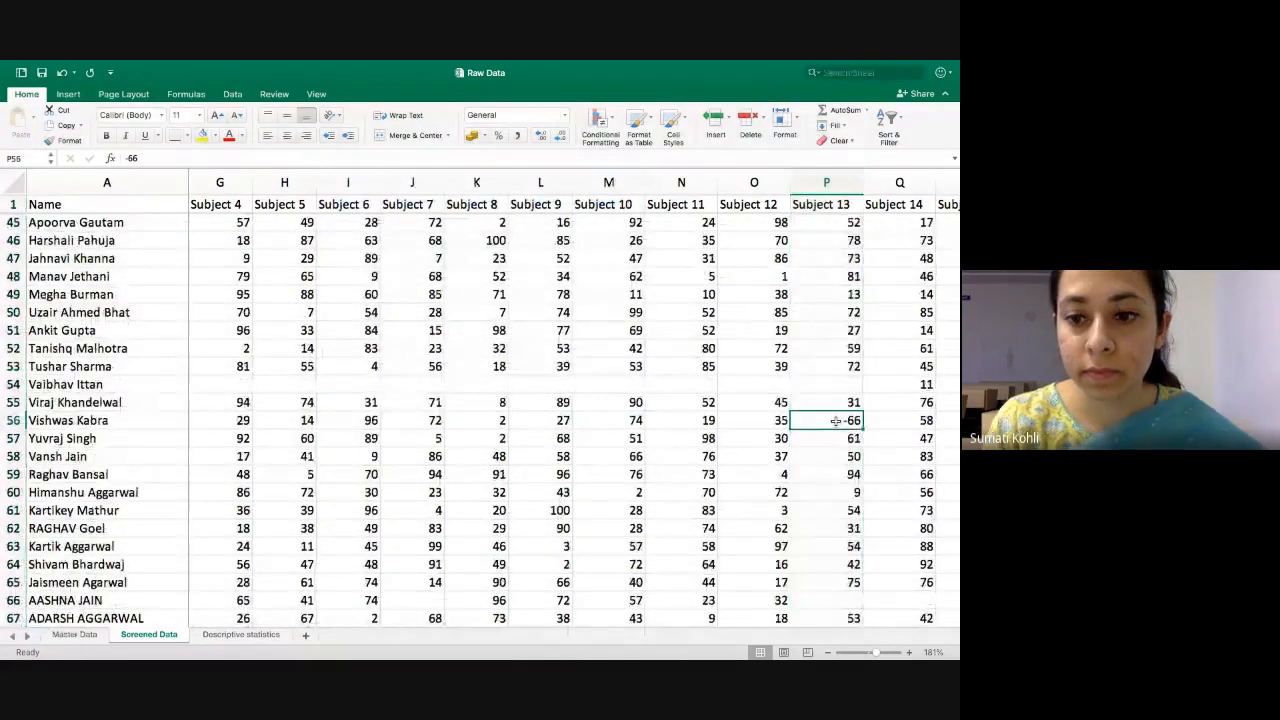
- Examine the Minimum and Maximum rows for Subject 14 in the Descriptive statistics sheet
left_click(210, 637)
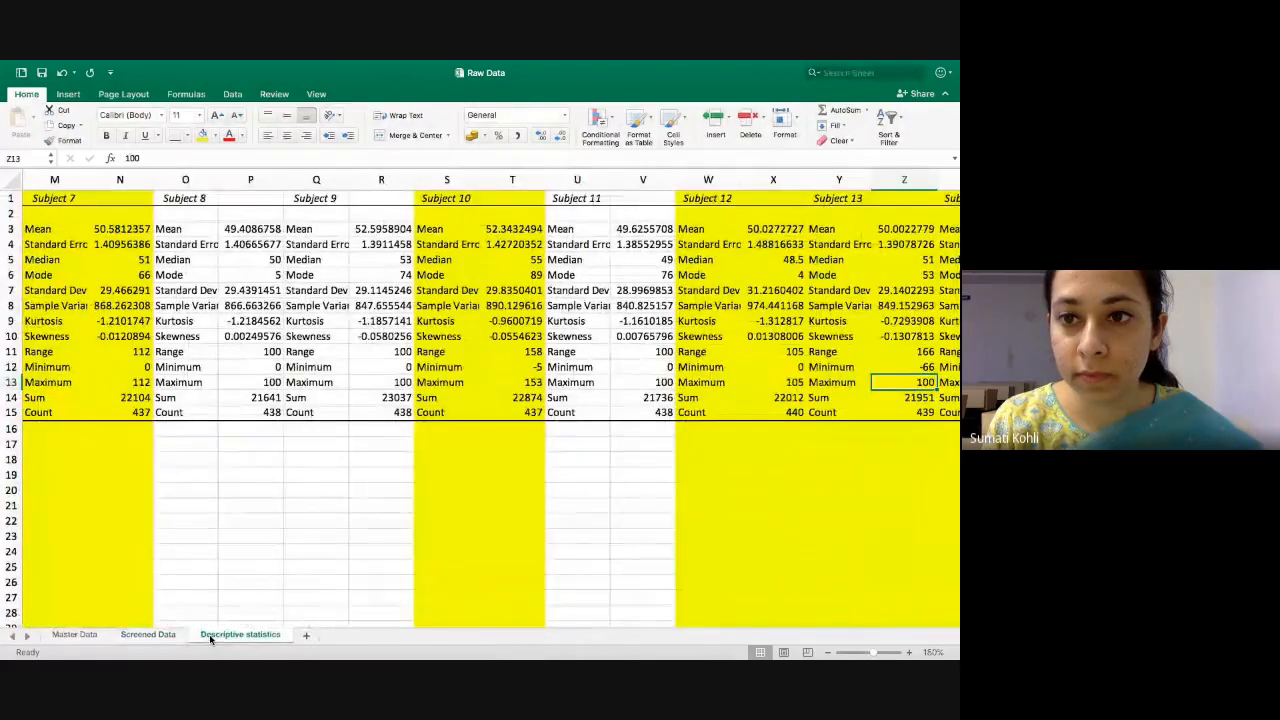
key("Right")
key("Right")
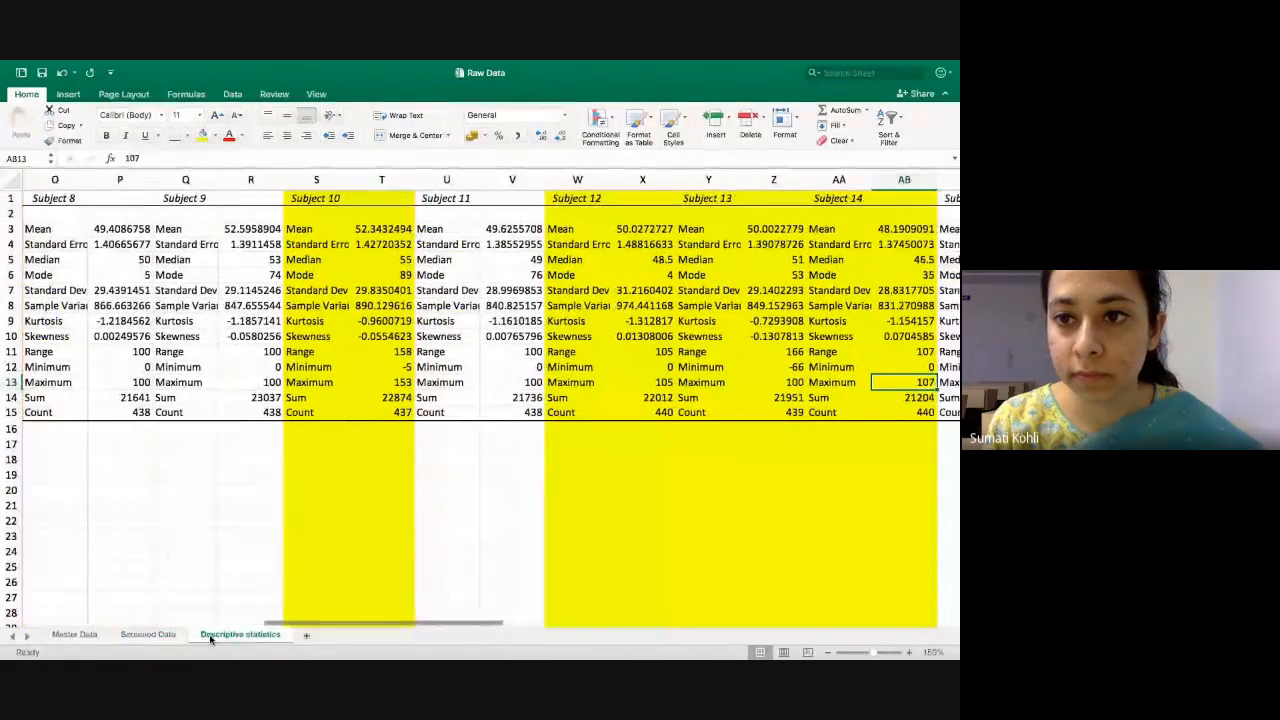
- Find 107 in the Subject 14 column of the Screened Data sheet and clear its cell, Q11
left_click(150, 637)
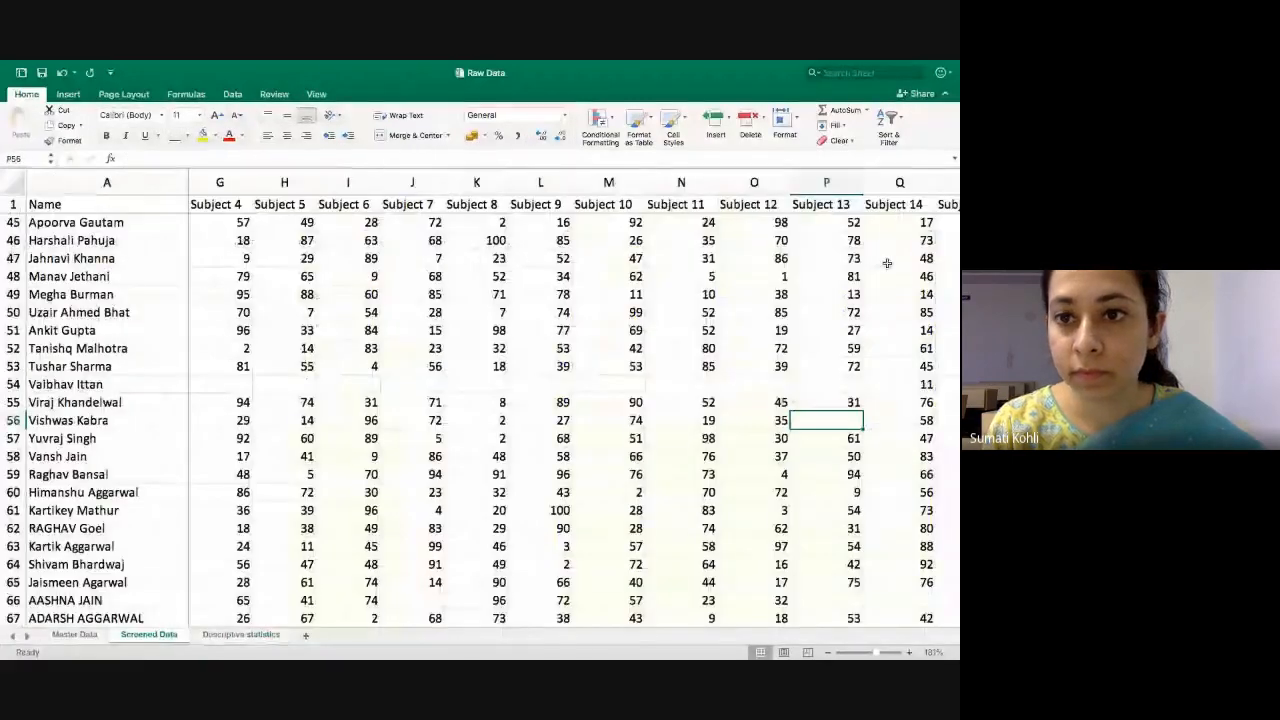
left_click(899, 182)
left_click(813, 73)
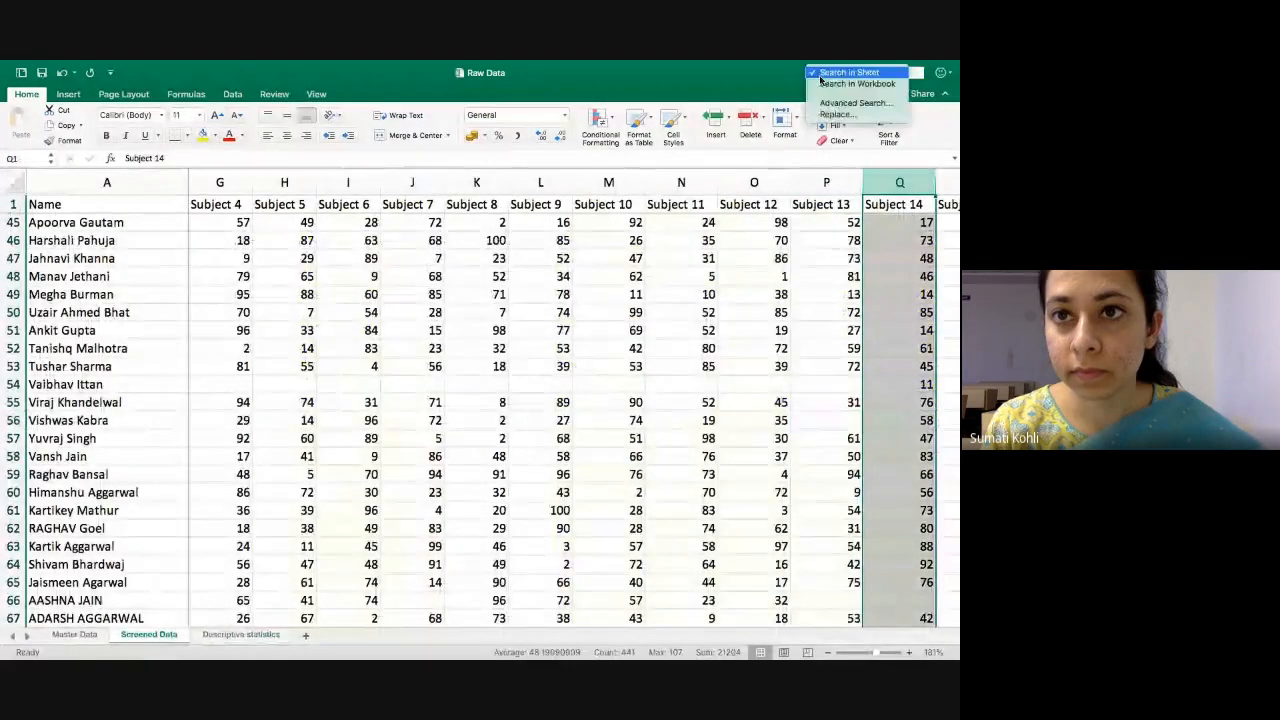
left_click(828, 115)
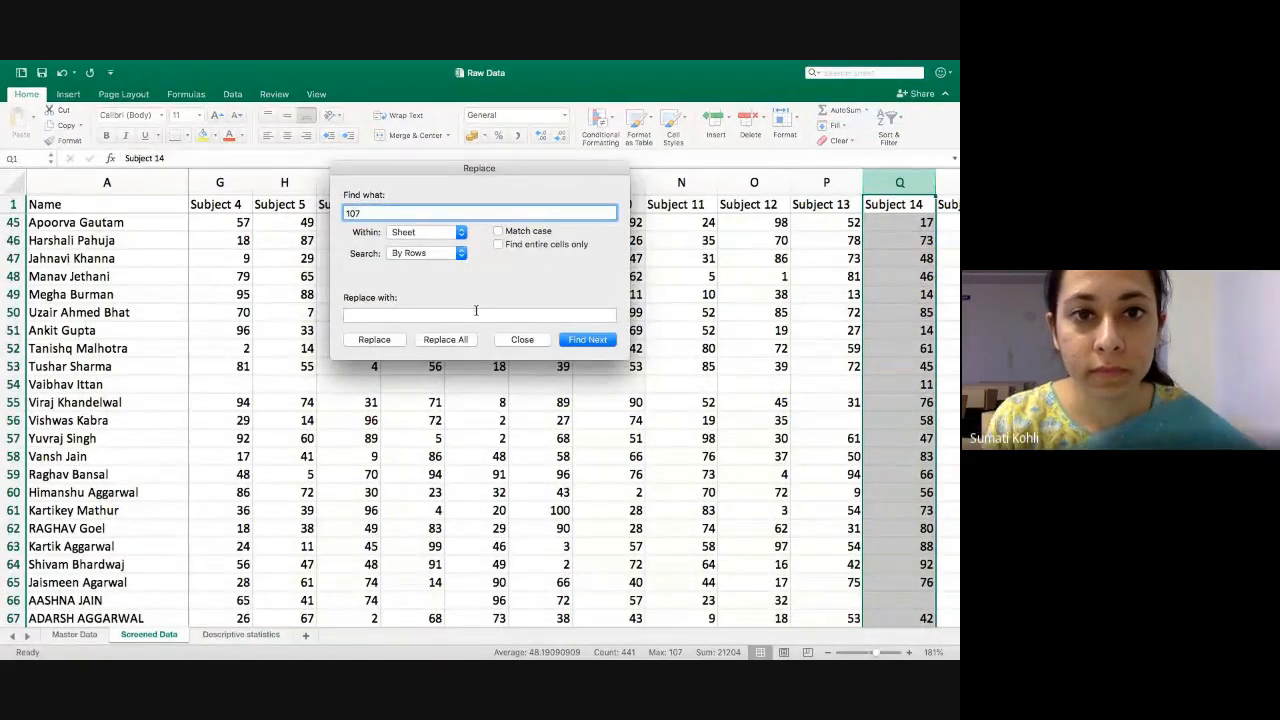
type("107")
left_click(588, 340)
key("Escape")
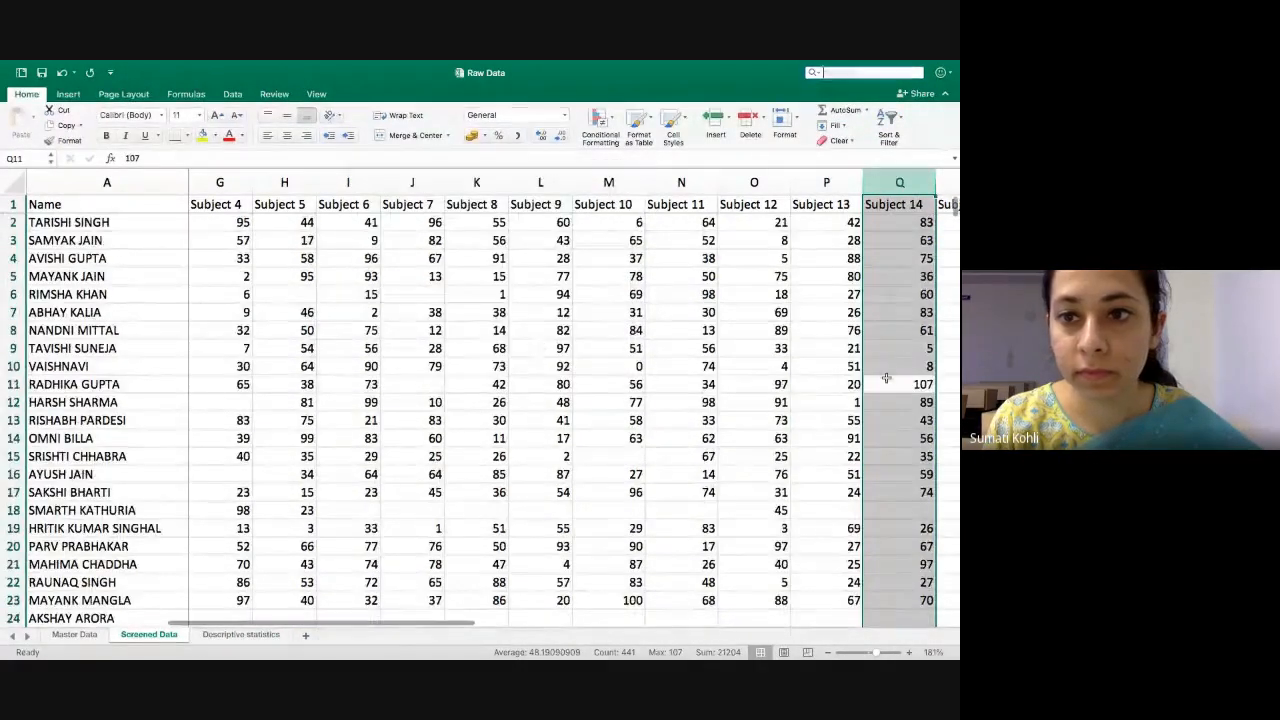
left_click(889, 382)
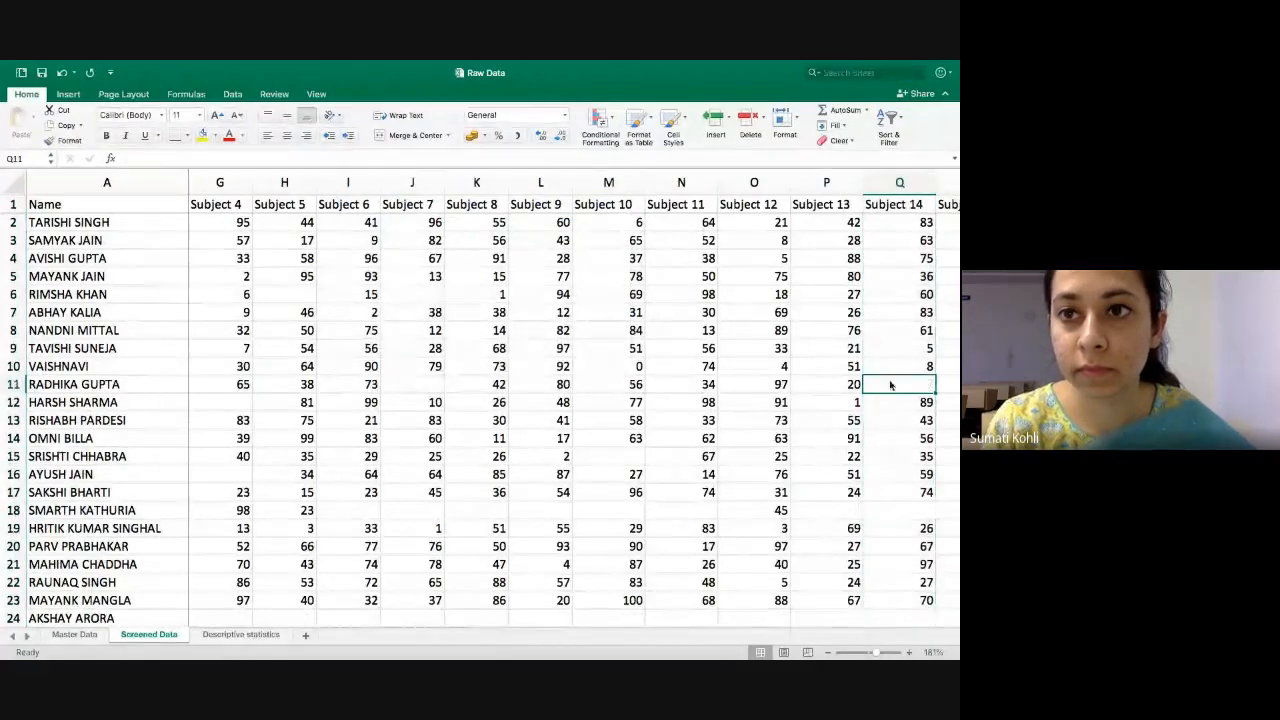
- Check the minimum and maximum for Subjects 16 to 18 in Descriptive statistics and select the whole Subject 18 column in Screened Data
left_click(250, 634)
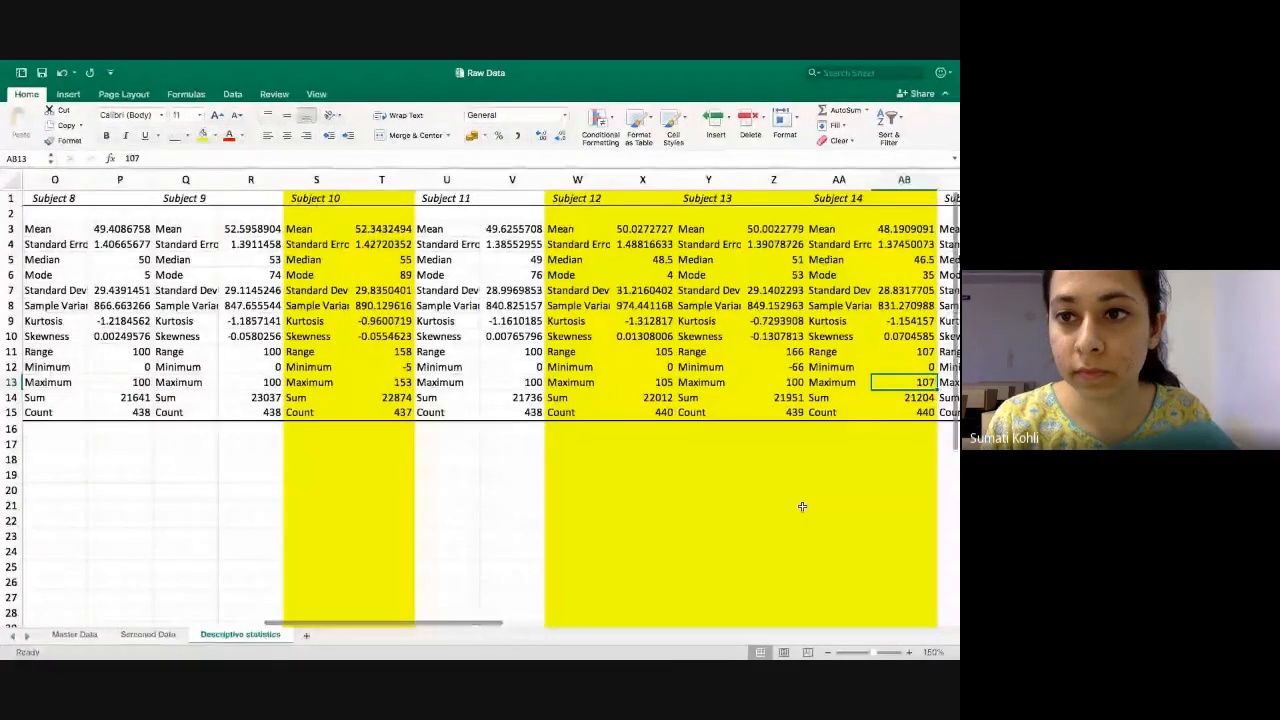
key("Right")
key("Right")
key("Right")
key("Right")
key("Right")
key("Right")
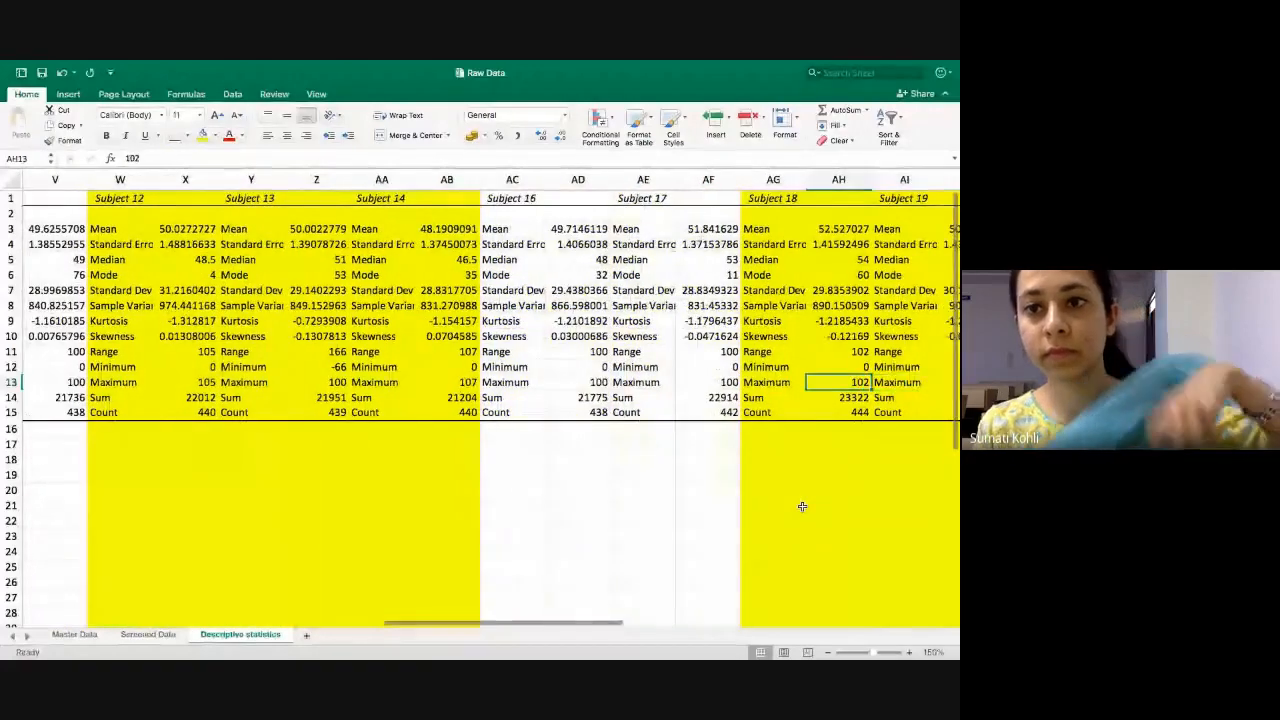
left_click(148, 634)
left_click(897, 181)
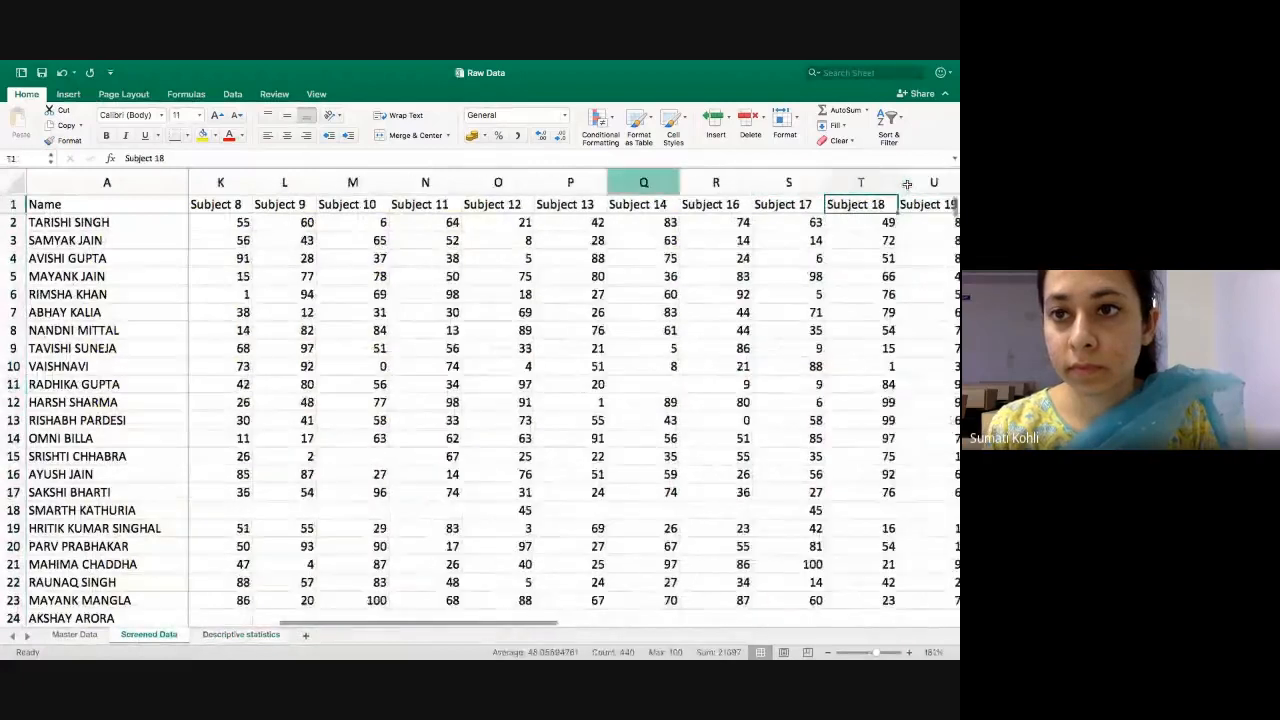
left_click(907, 184)
left_click(816, 180)
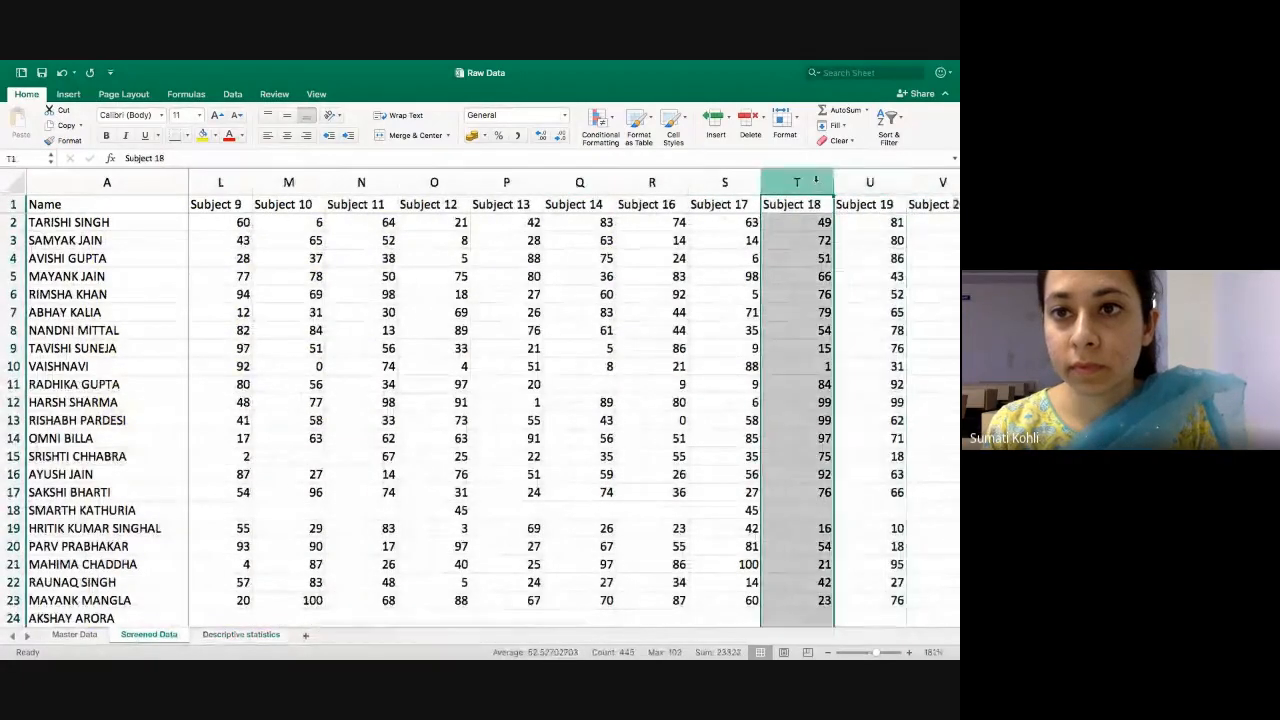
- Find 102 in the Subject 18 column and clear its cell, T71
left_click(815, 73)
left_click(830, 117)
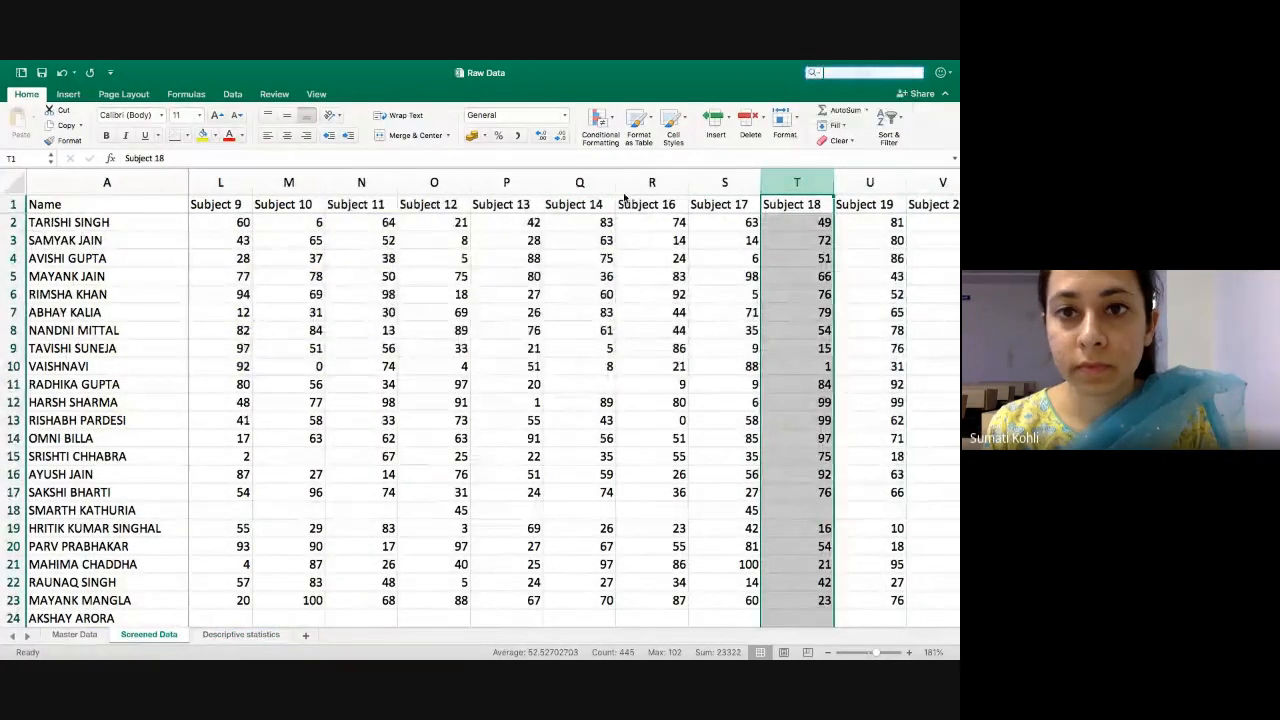
type("102")
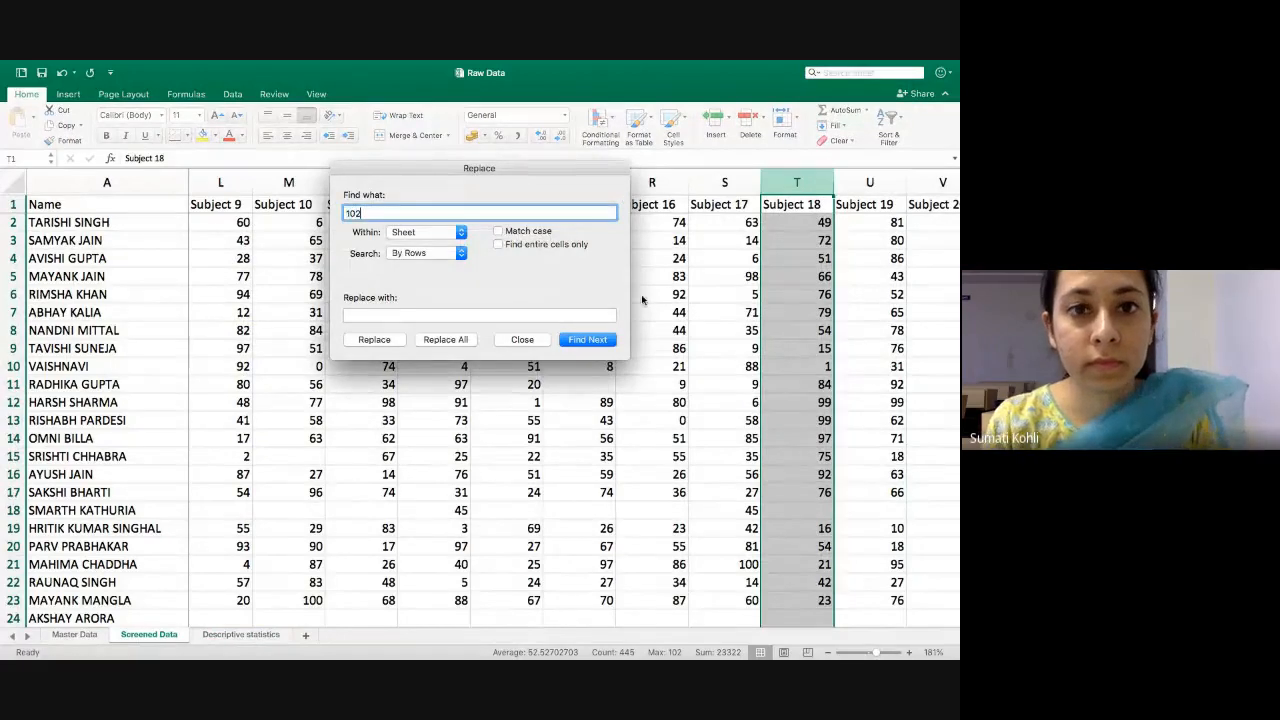
left_click(576, 344)
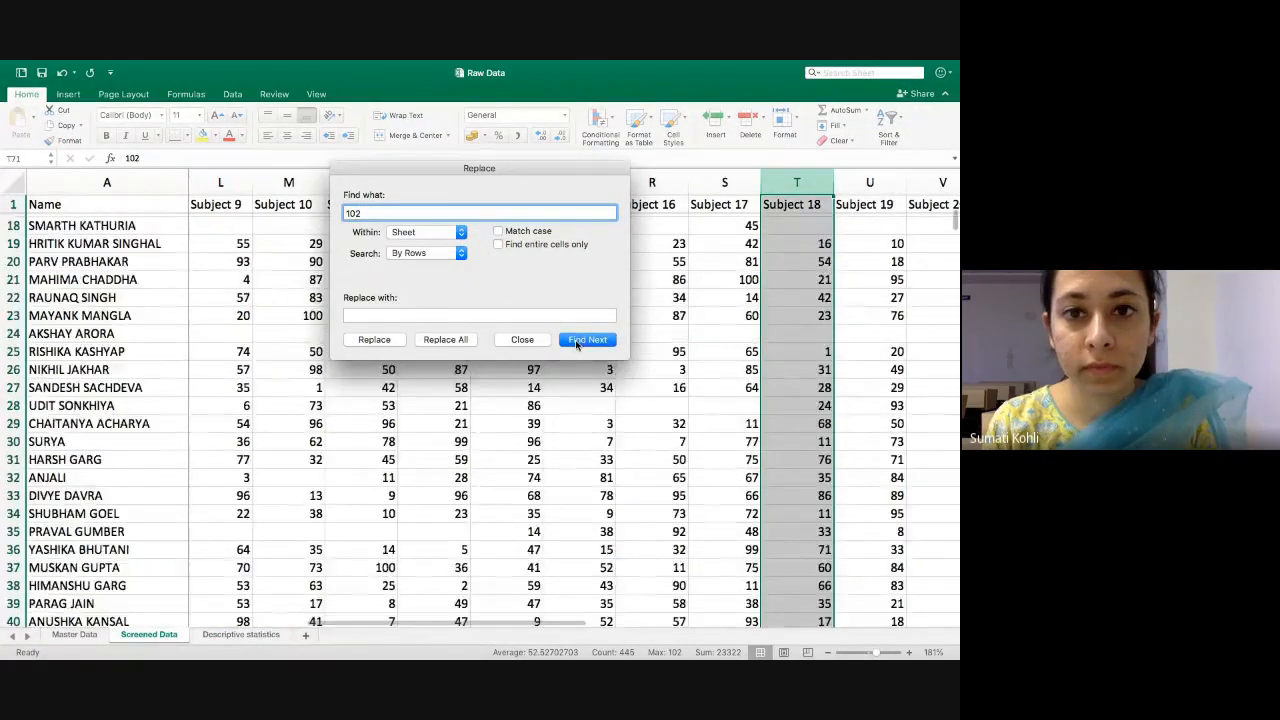
left_click(522, 340)
left_click(801, 423)
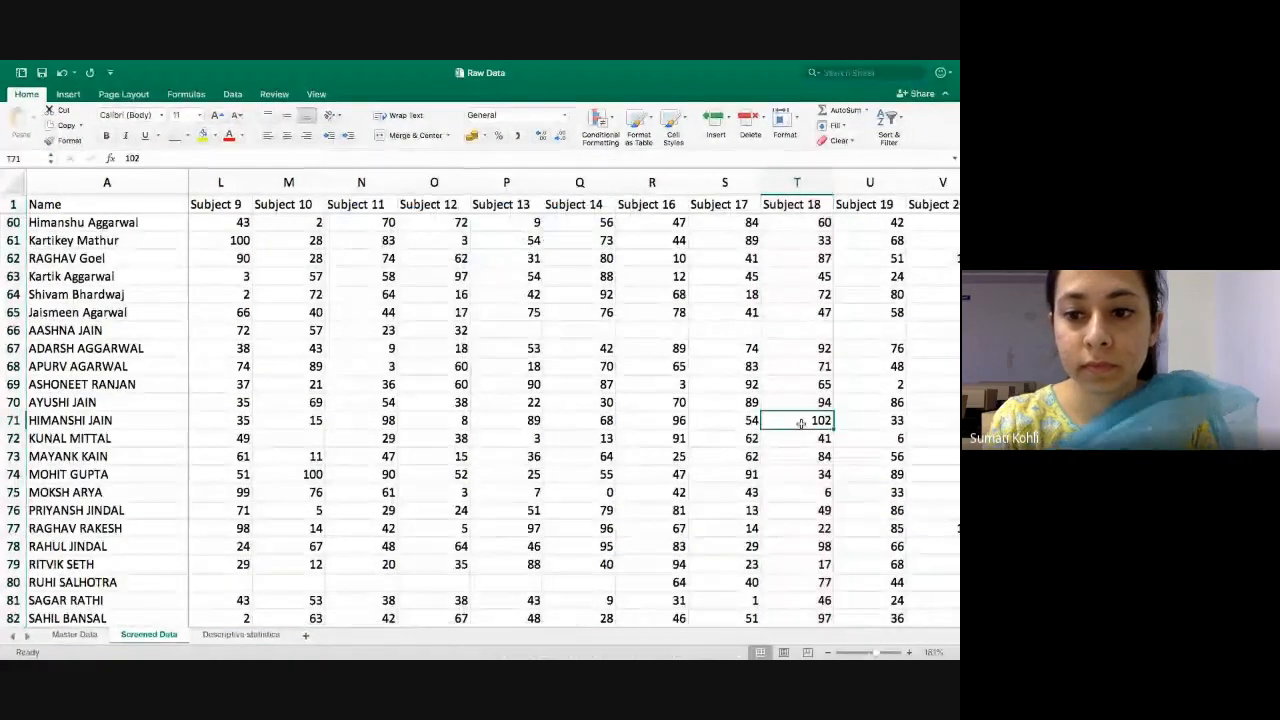
type("0")
key("Return")
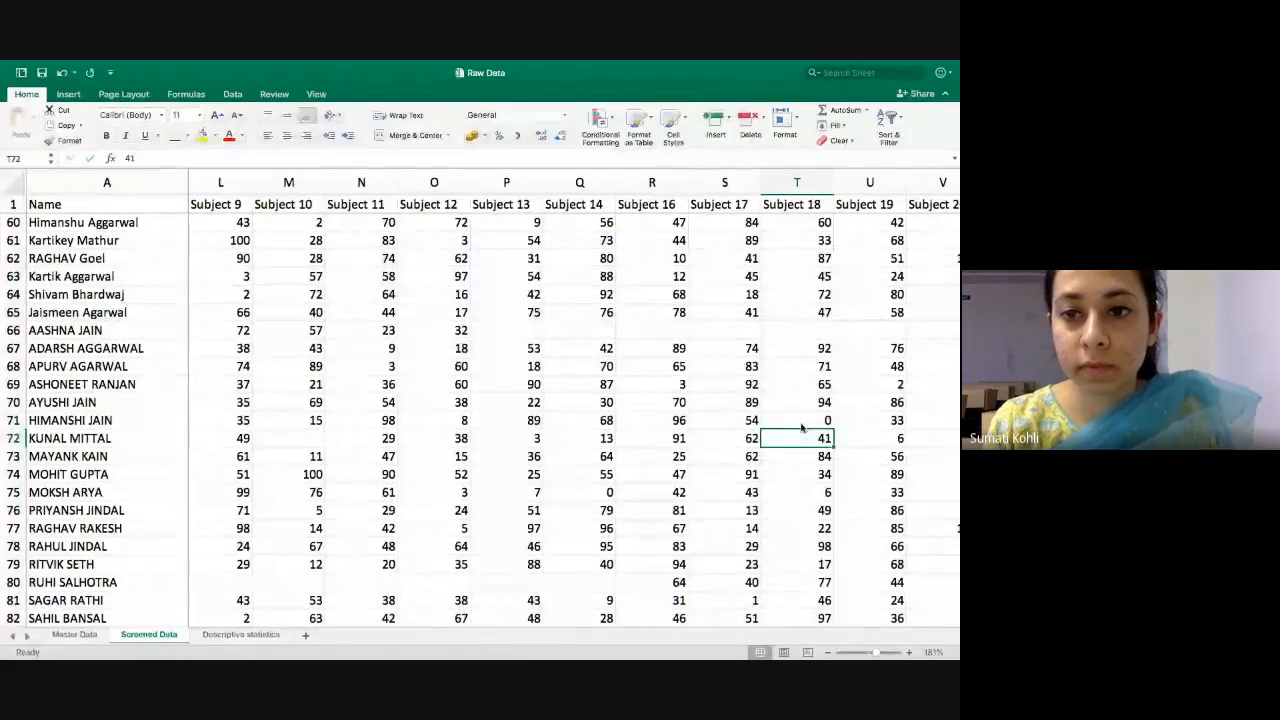
key("Up")
key("Delete")
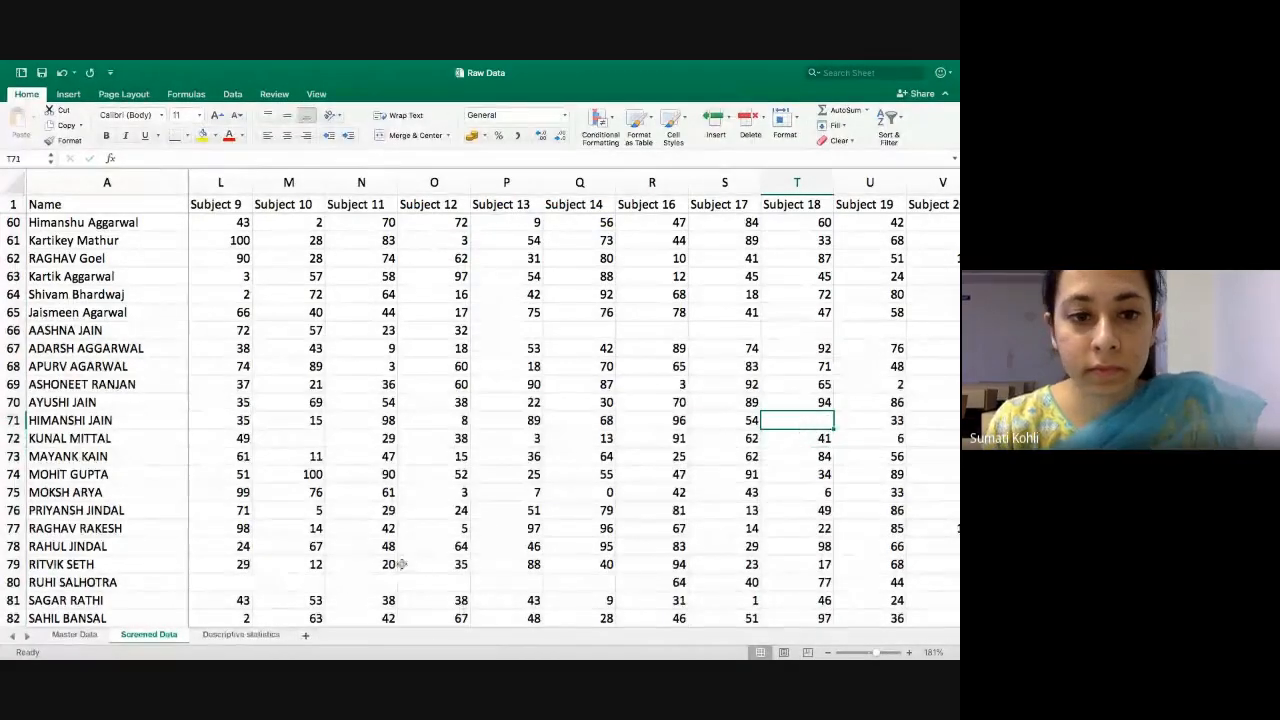
- Check the Subject 19 minimum and maximum in Descriptive statistics and select the whole Subject 19 column in Screened Data
left_click(261, 636)
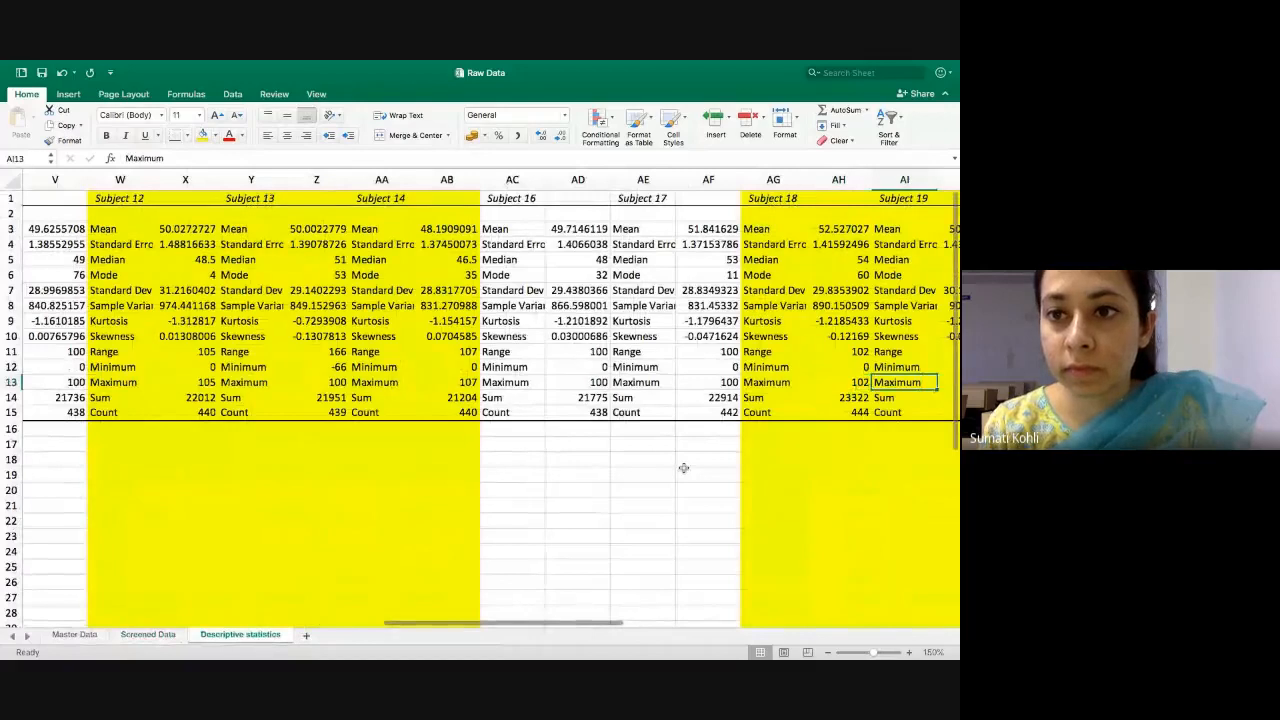
key("Right")
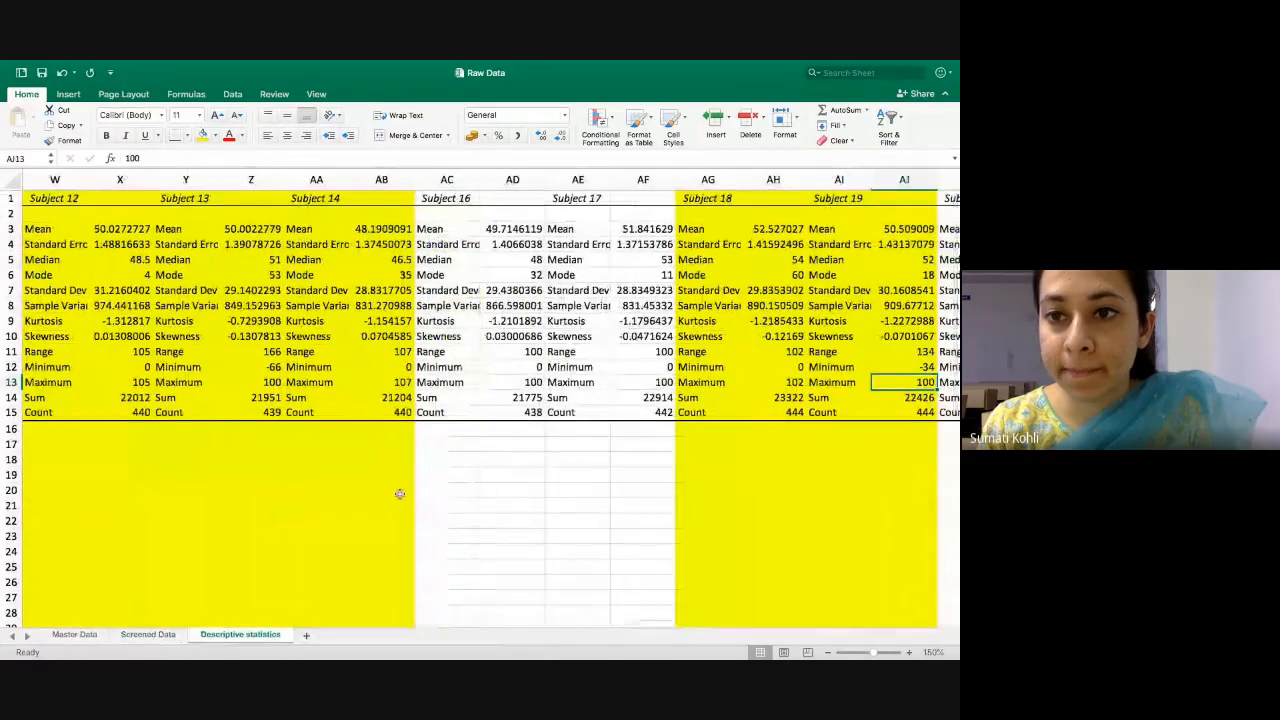
left_click(132, 635)
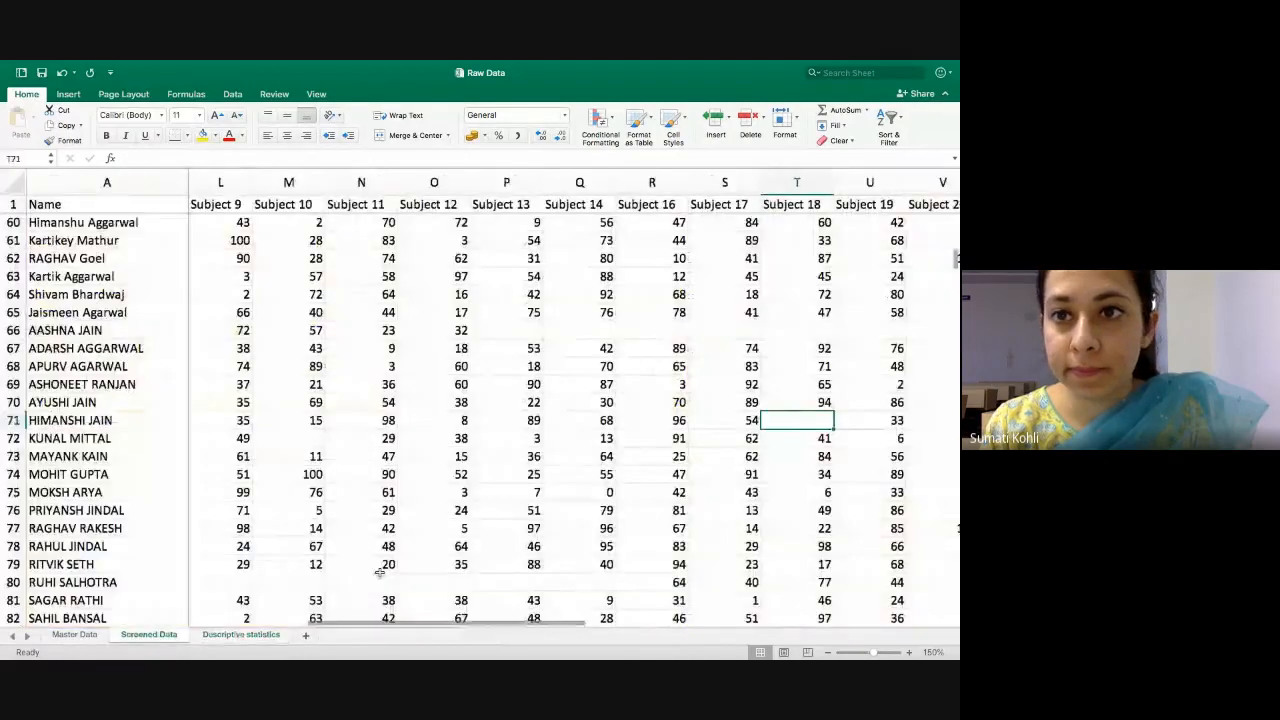
left_click(240, 635)
left_click(148, 635)
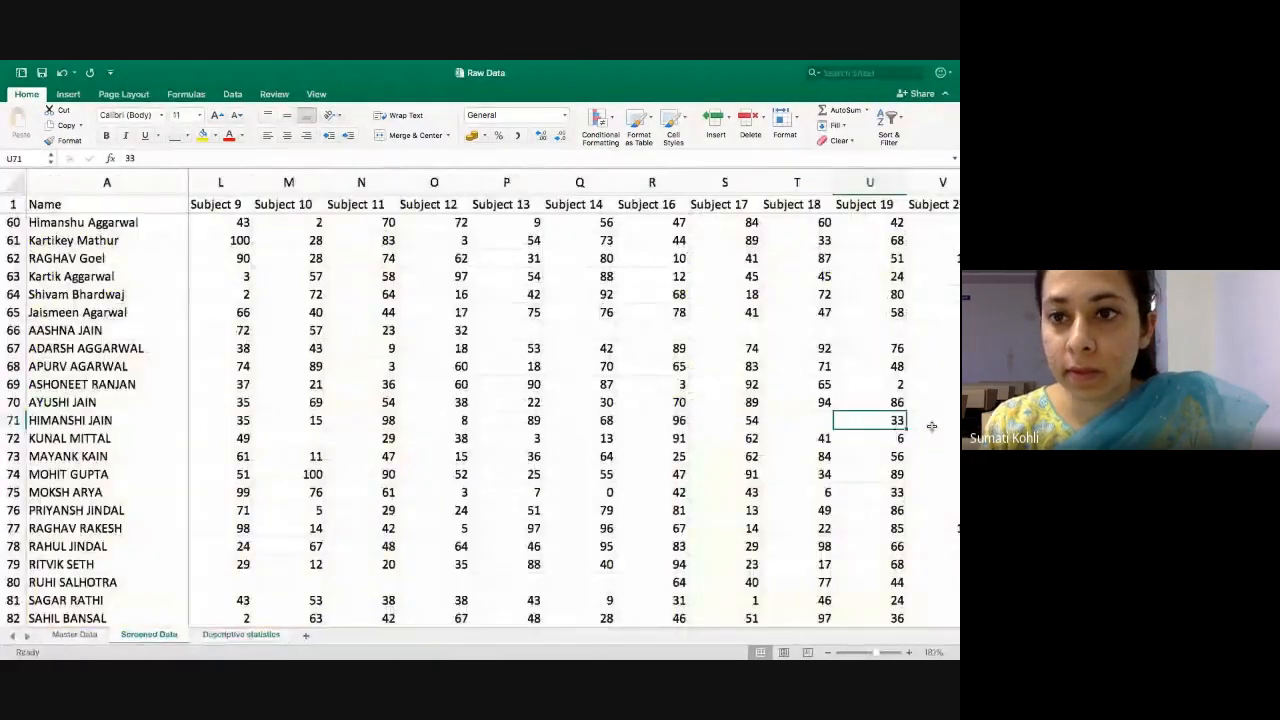
left_click(869, 182)
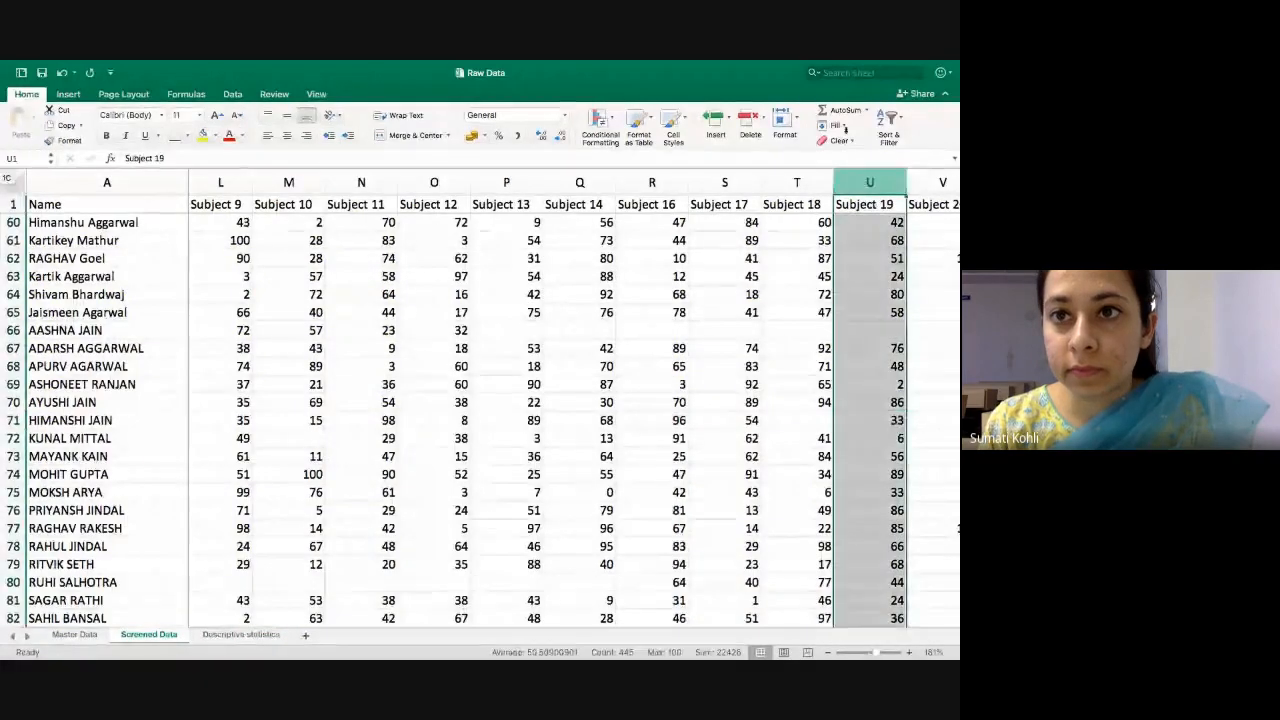
- Find -34 in the Subject 19 column and clear its cell, U110
left_click(815, 77)
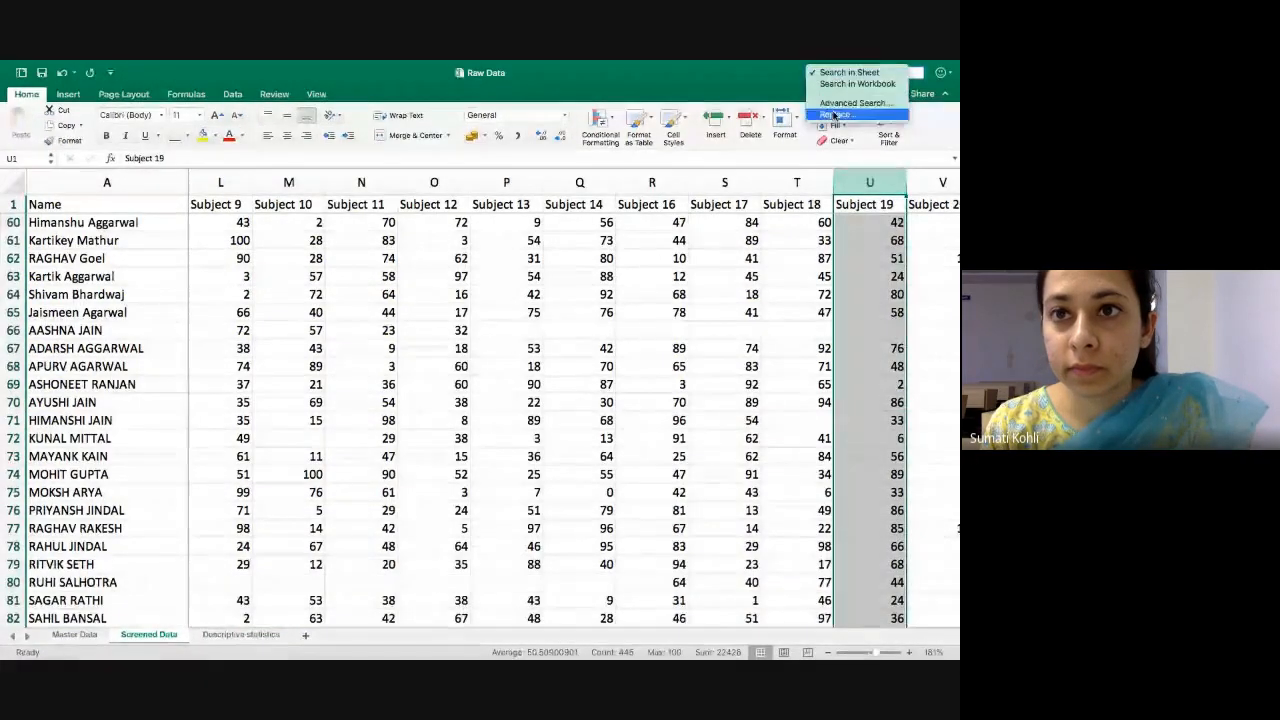
left_click(833, 112)
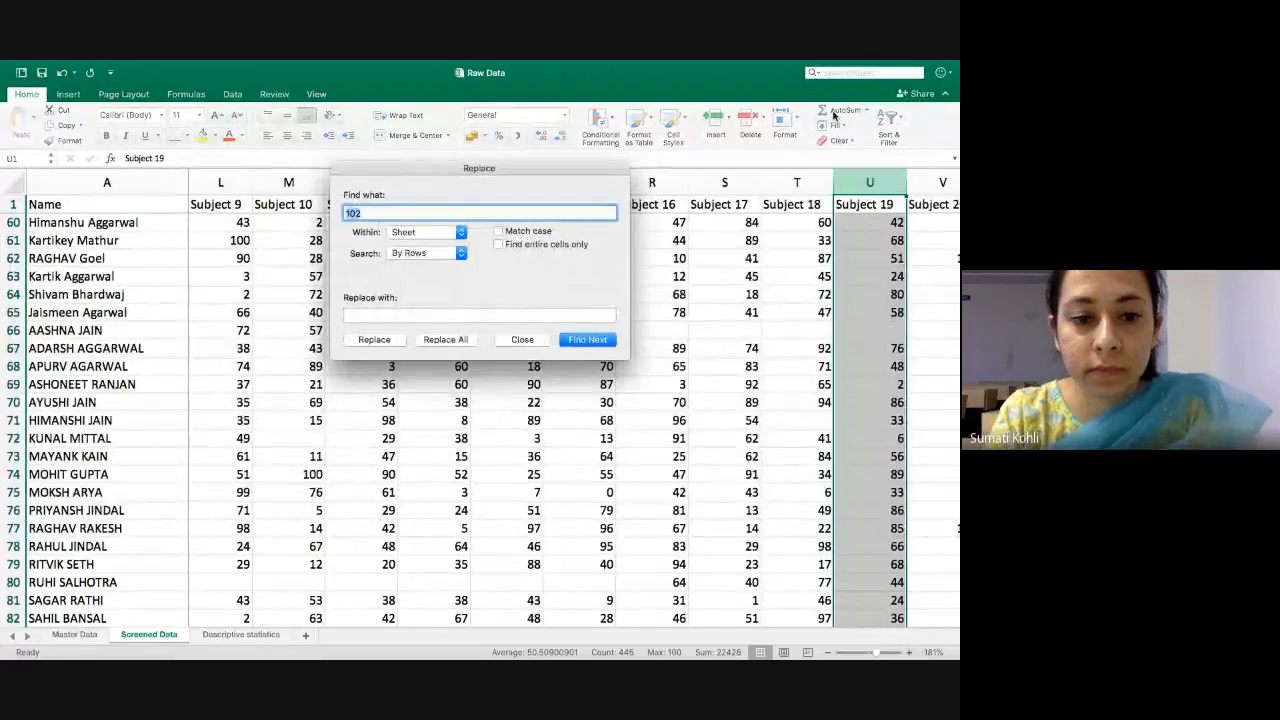
left_click(586, 339)
key("Escape")
left_click(862, 420)
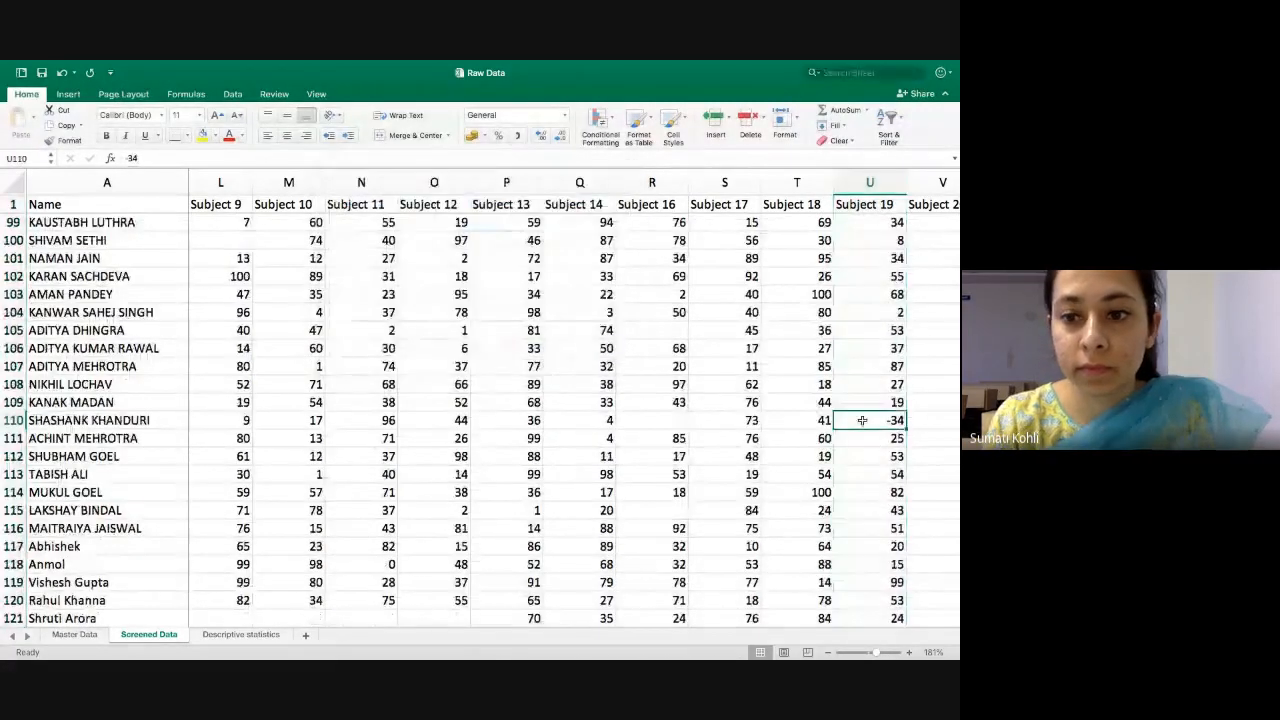
key("Delete")
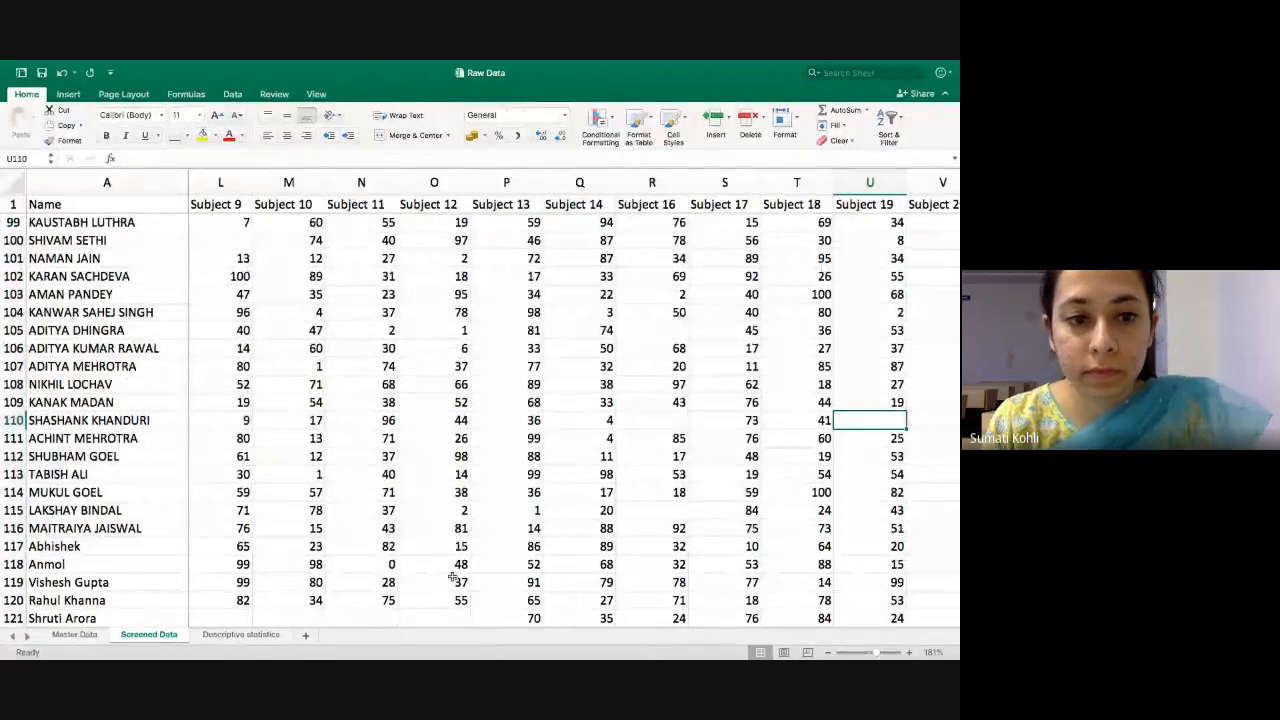
- Check the minimum and maximum for Subjects 20 and 21 in Descriptive statistics and select the whole Subject 21 column in Screened Data
left_click(238, 634)
key("Right")
key("Right")
key("Right")
key("Right")
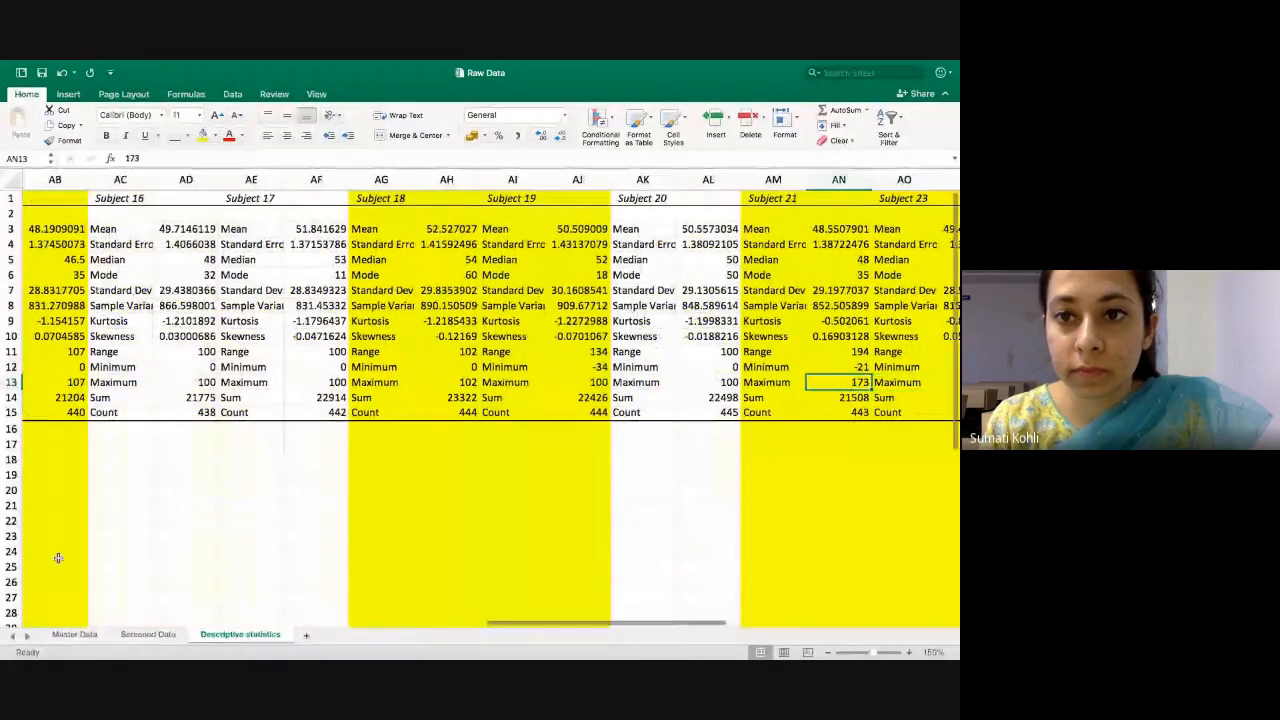
left_click(148, 634)
key("Right")
key("Right")
key("Right")
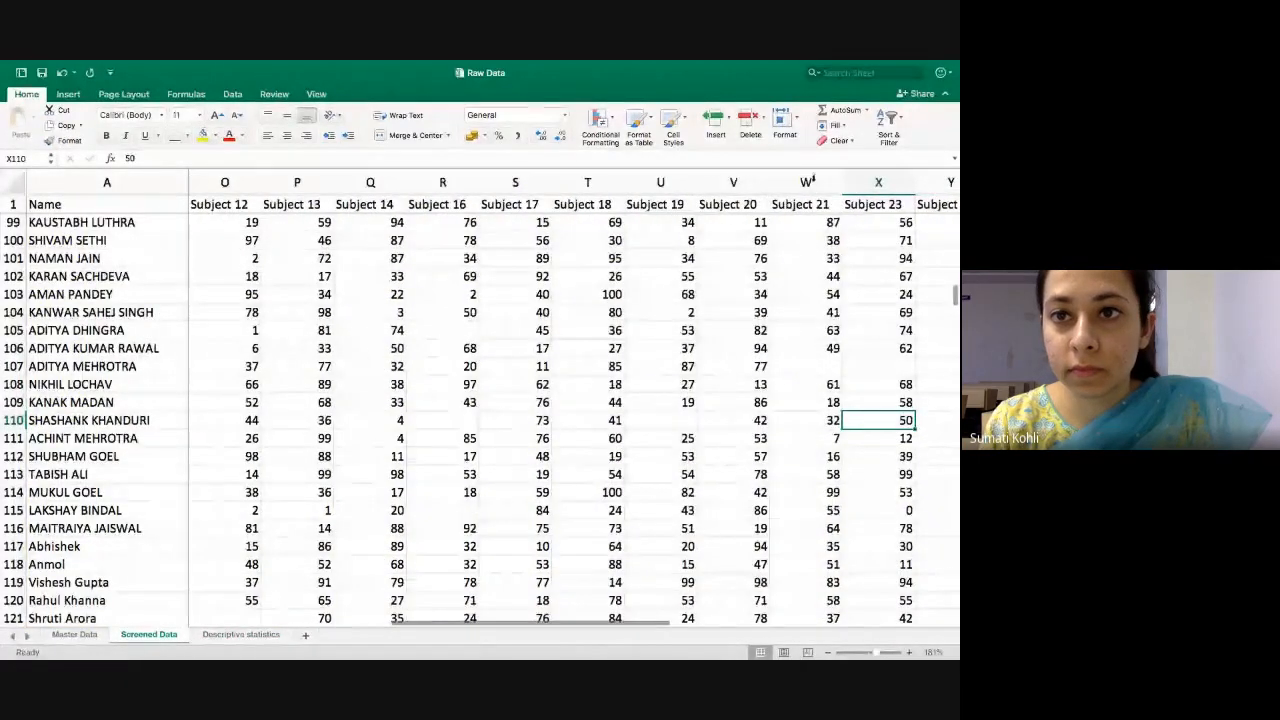
left_click(806, 181)
- Find -21 in the Subject 21 column and clear its cell, W22
left_click(814, 73)
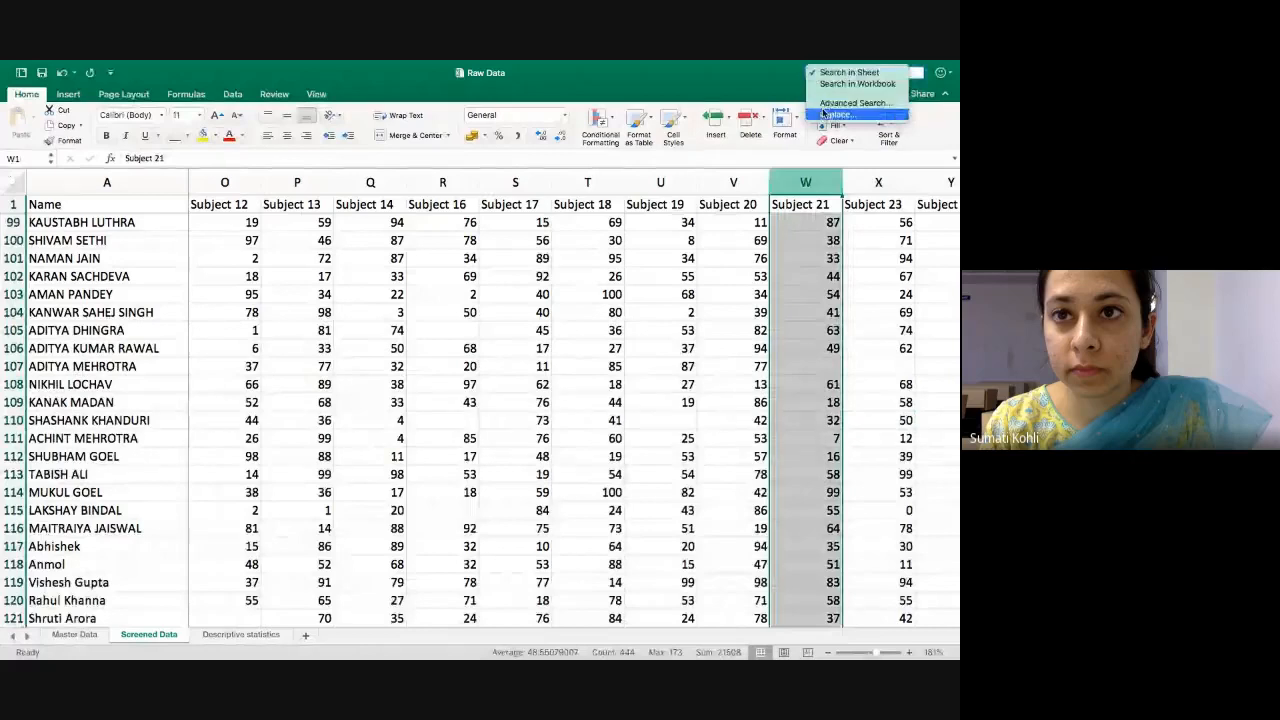
left_click(836, 114)
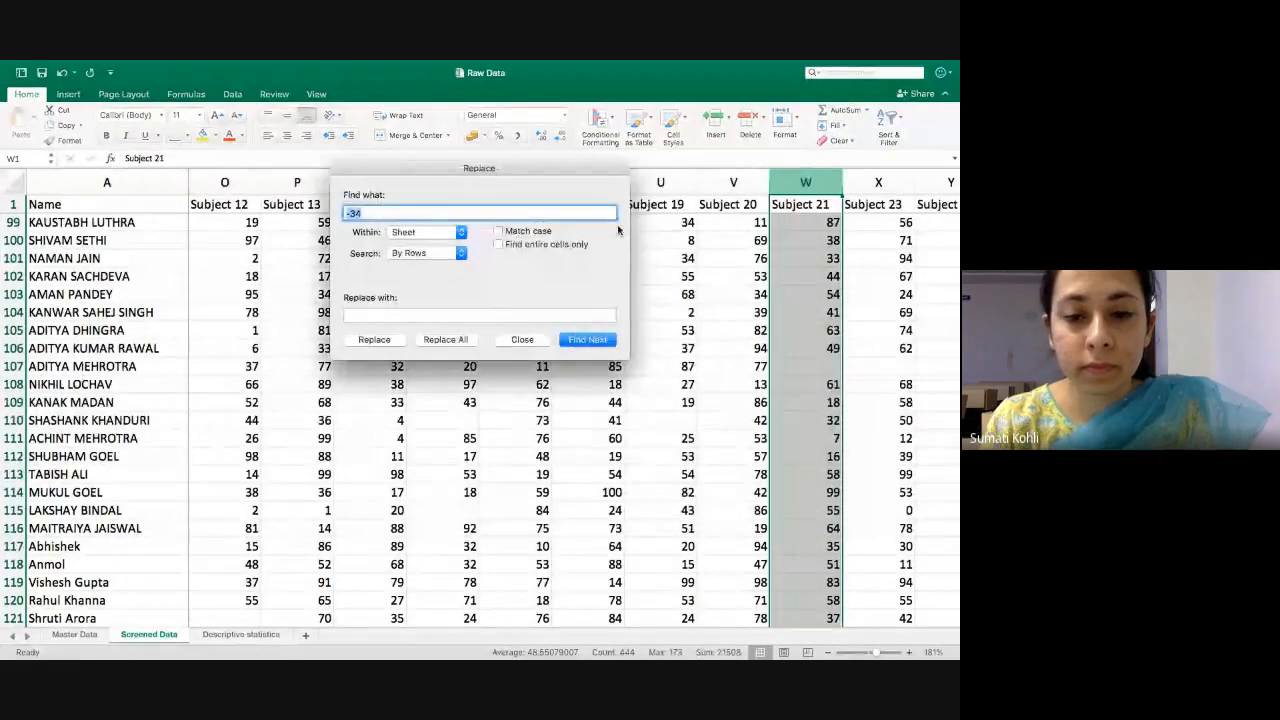
type("-21")
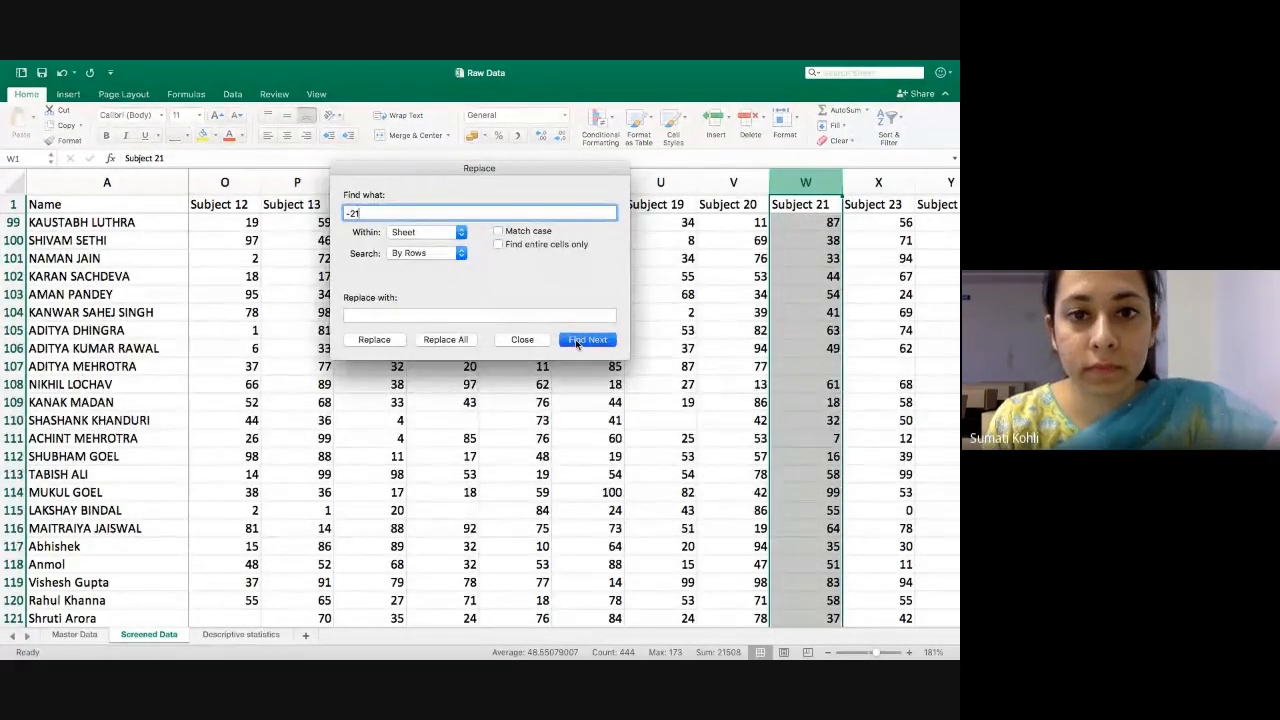
left_click(587, 339)
left_click(522, 339)
left_click(788, 420)
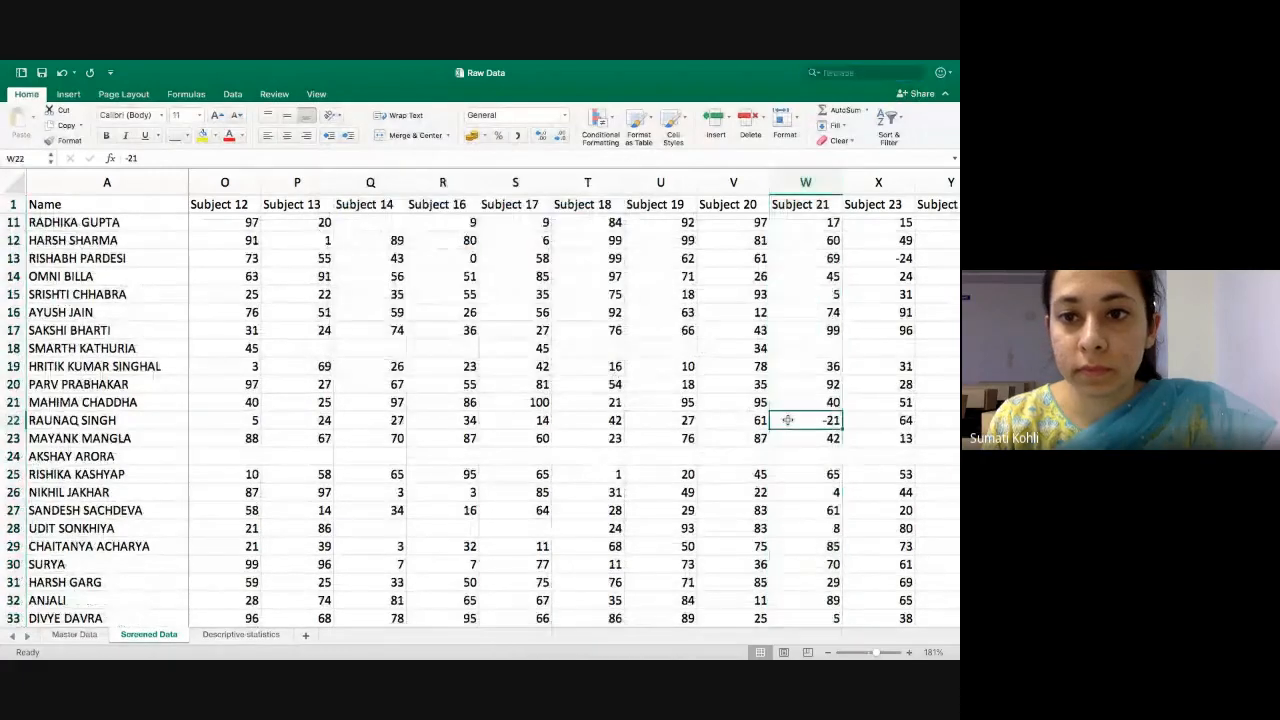
key("Delete")
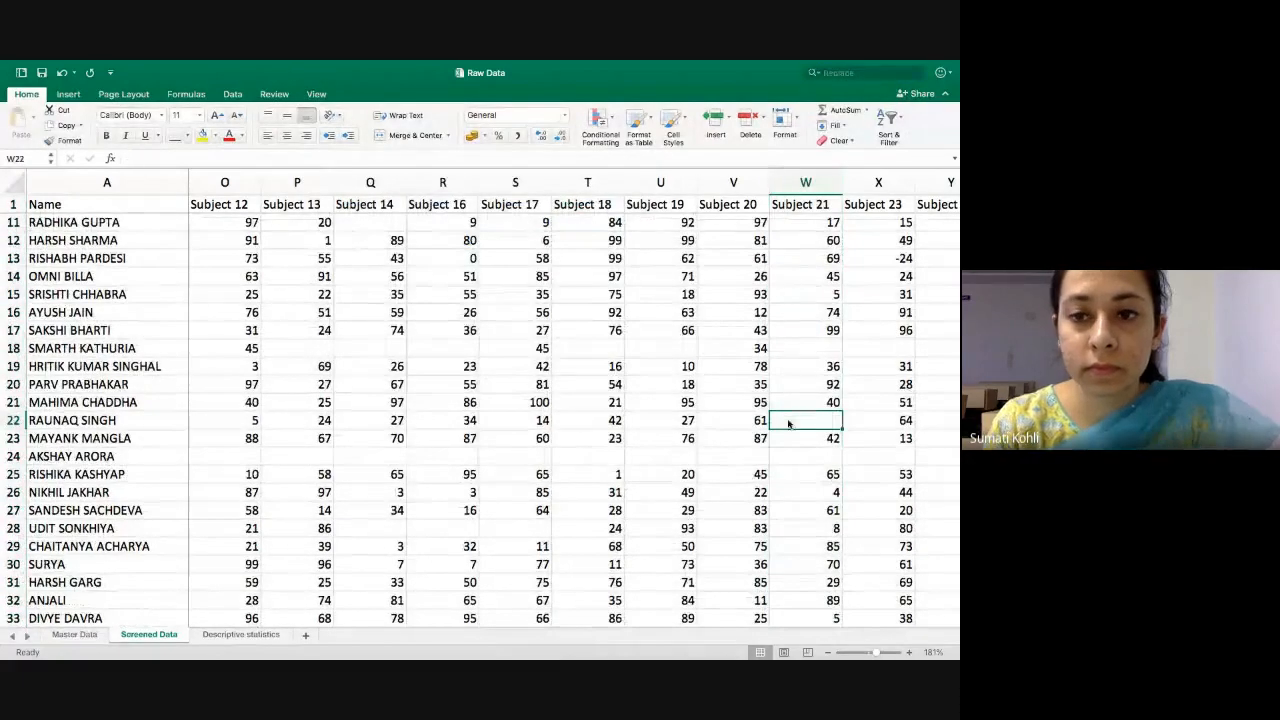
- Recheck the Subject 21 maximum in Descriptive statistics, then find 173 in that subject's Screened Data column and clear its cell, W7
left_click(231, 636)
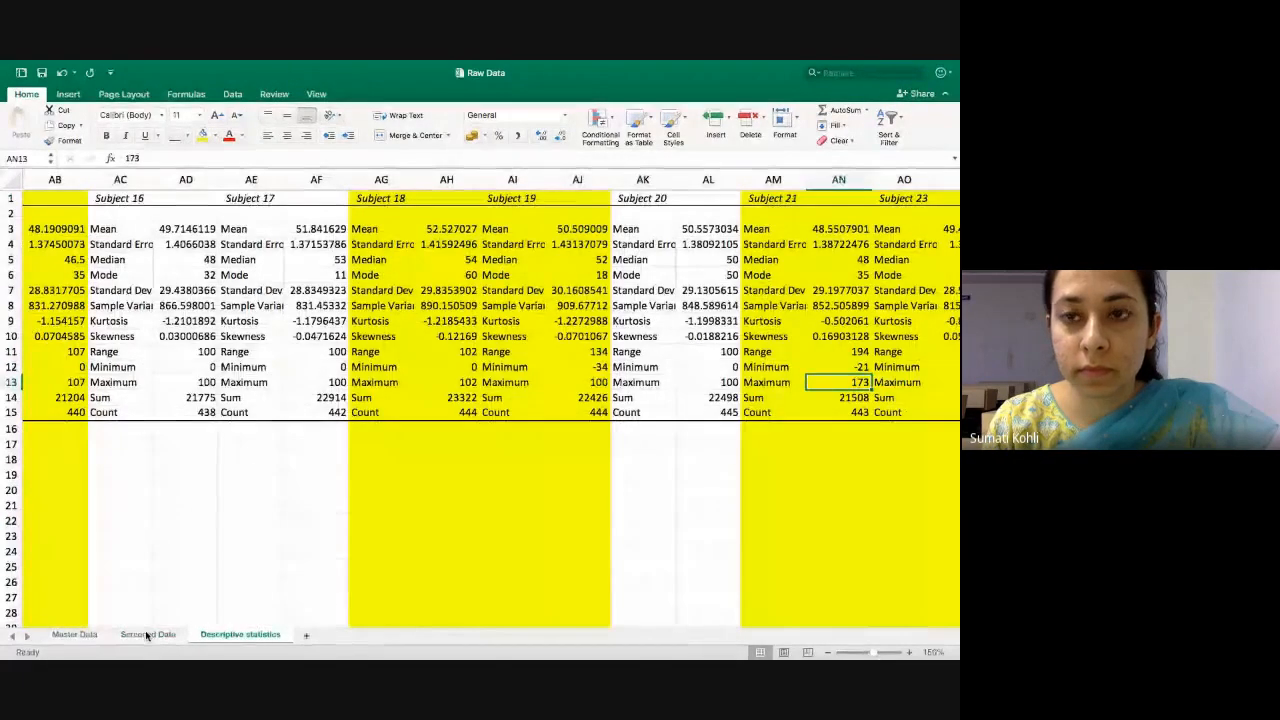
left_click(147, 636)
left_click(810, 182)
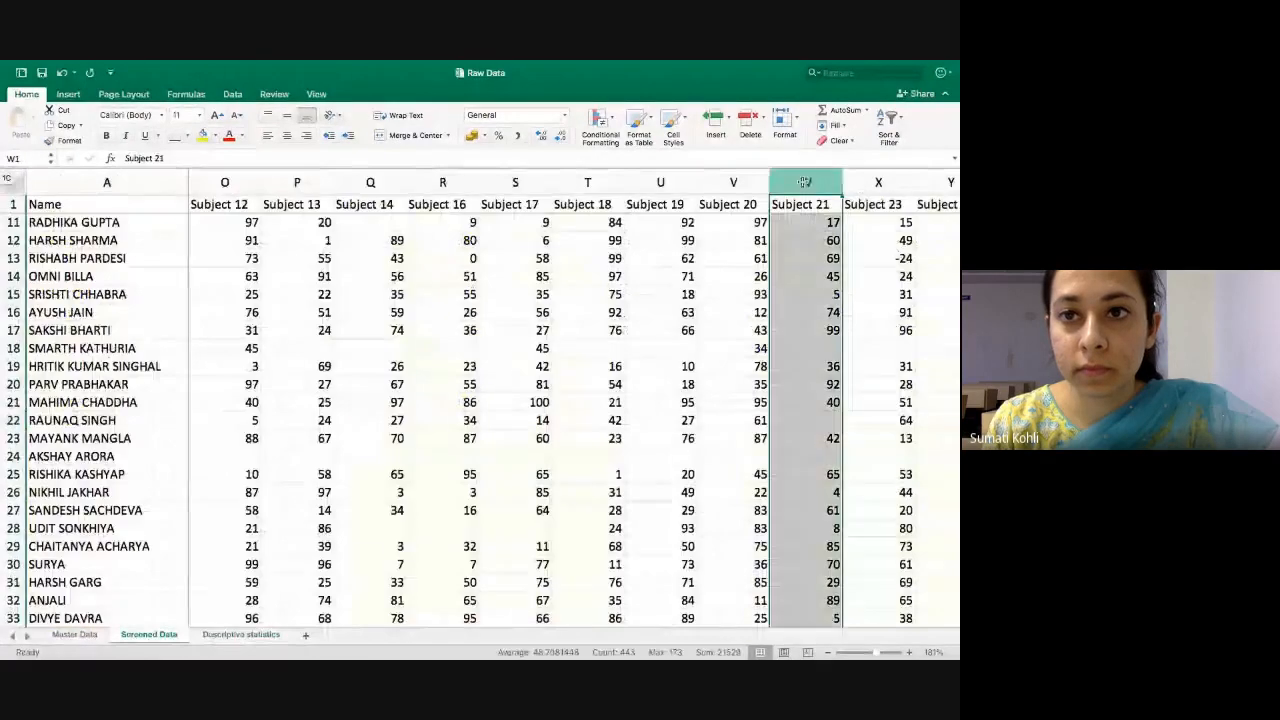
left_click(814, 73)
left_click(829, 116)
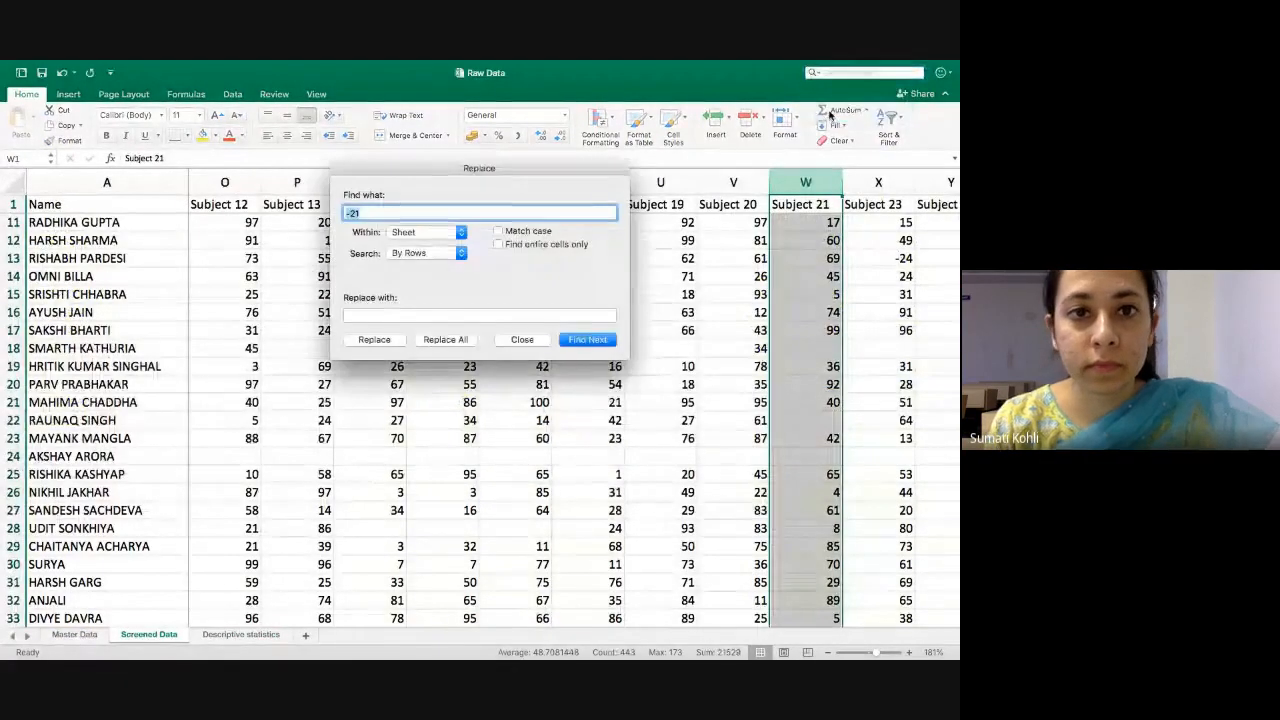
key("BackSpace")
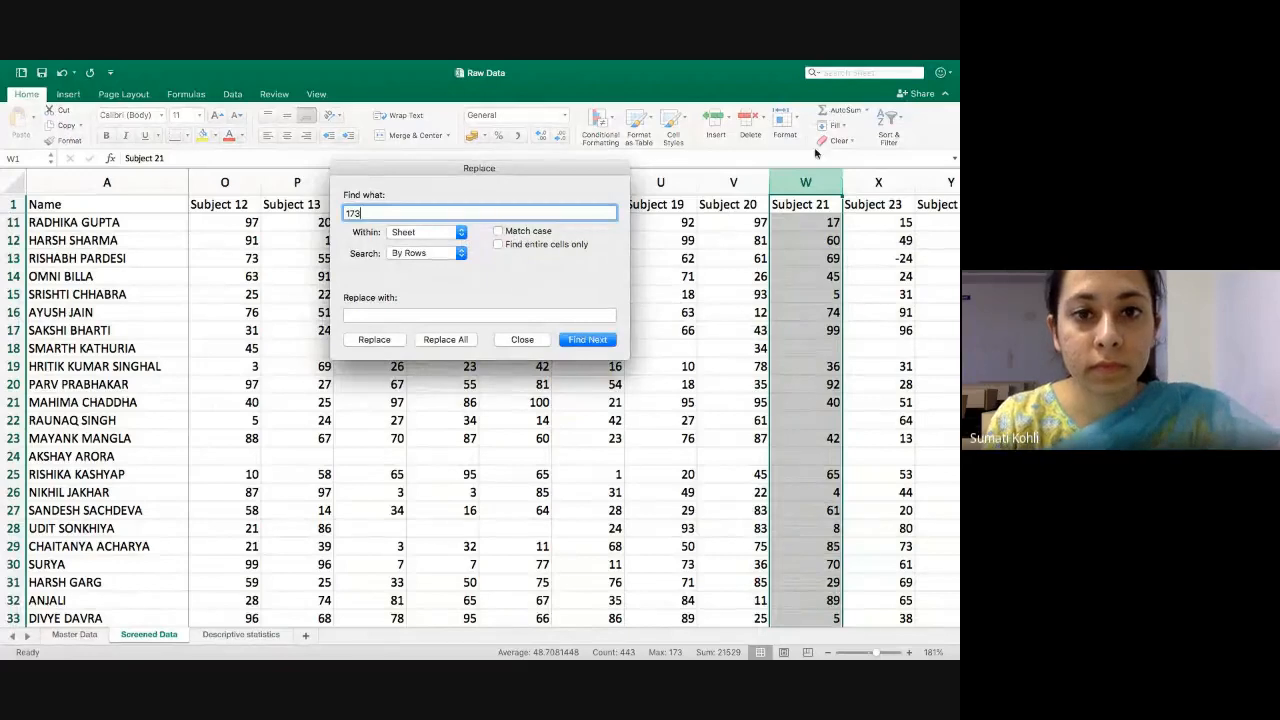
left_click(588, 340)
left_click(522, 340)
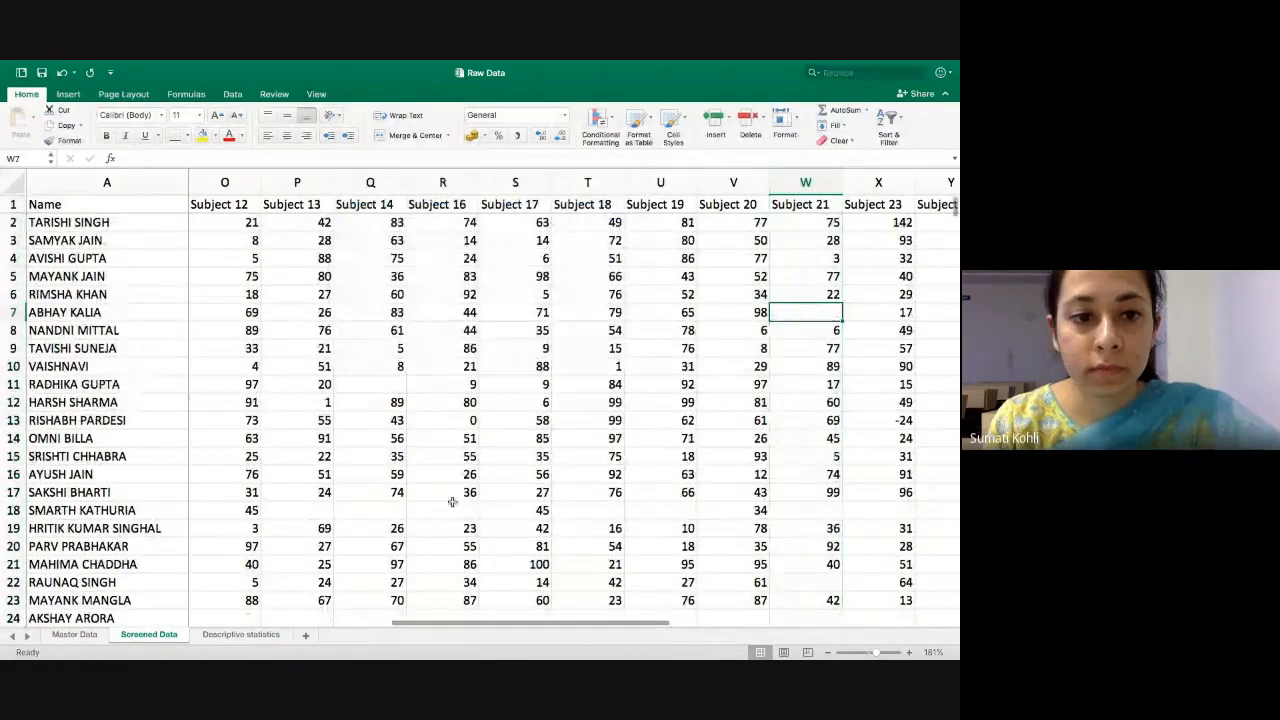
- Check the minimum and maximum for Subject 23 in Descriptive statistics and select the whole Subject 23 column in Screened Data
left_click(240, 636)
key("Right")
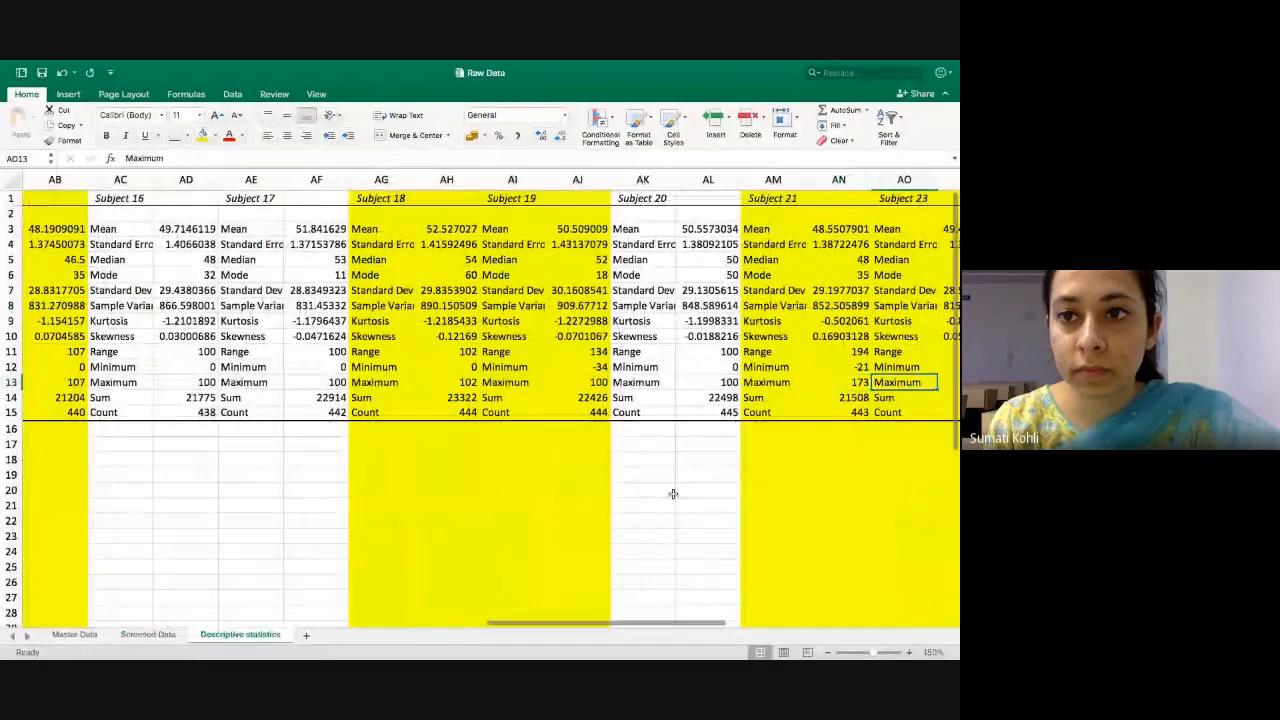
key("Right")
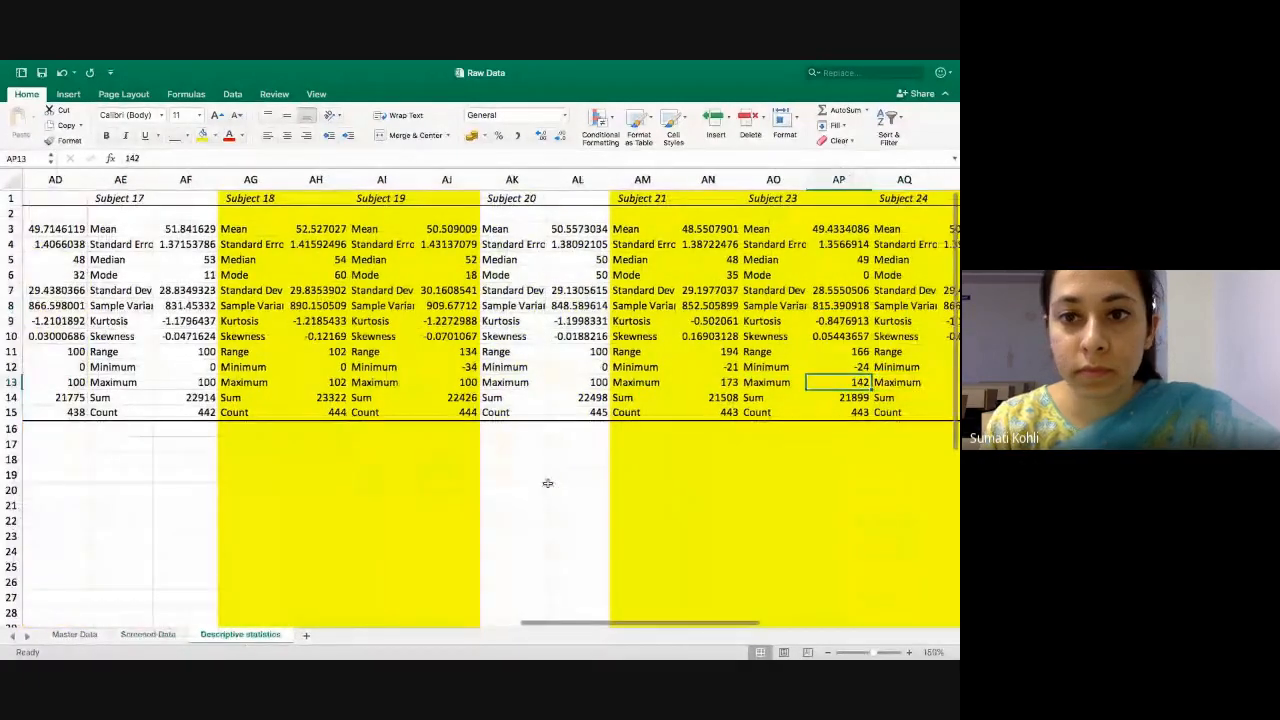
left_click(148, 634)
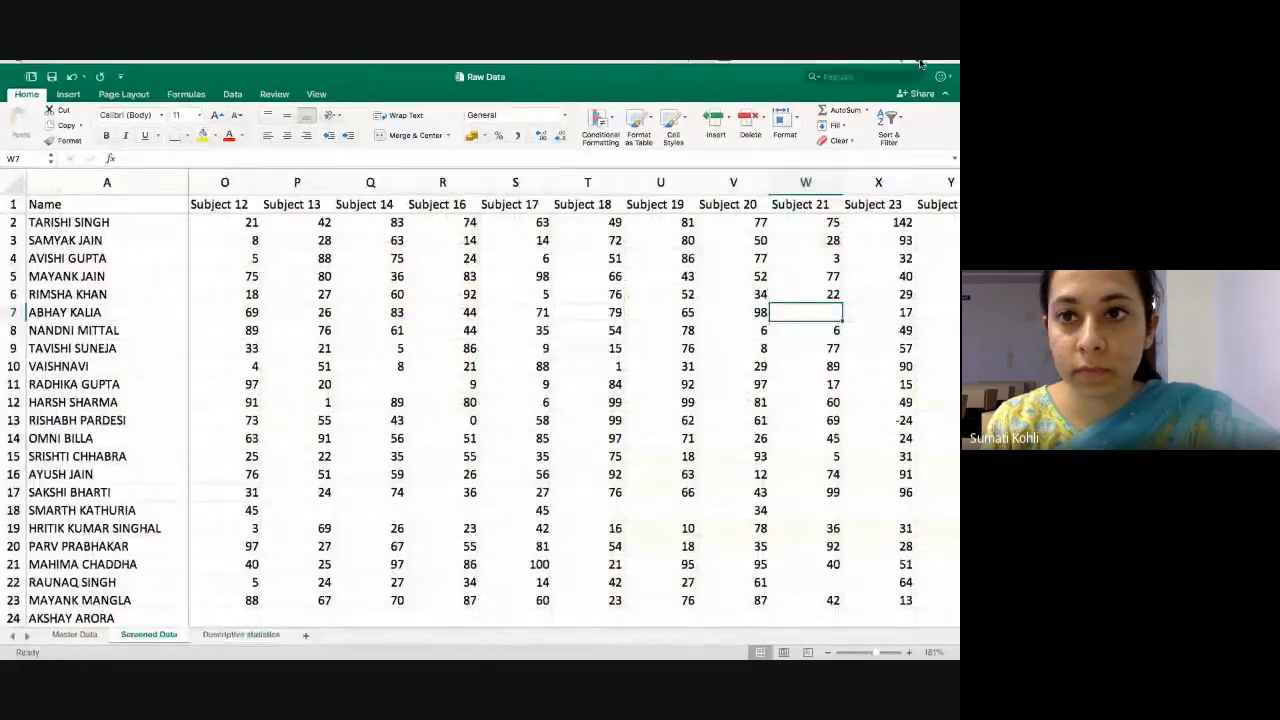
left_click(878, 182)
- Find -24 in the Subject 23 column and clear its cell, X13
left_click(813, 76)
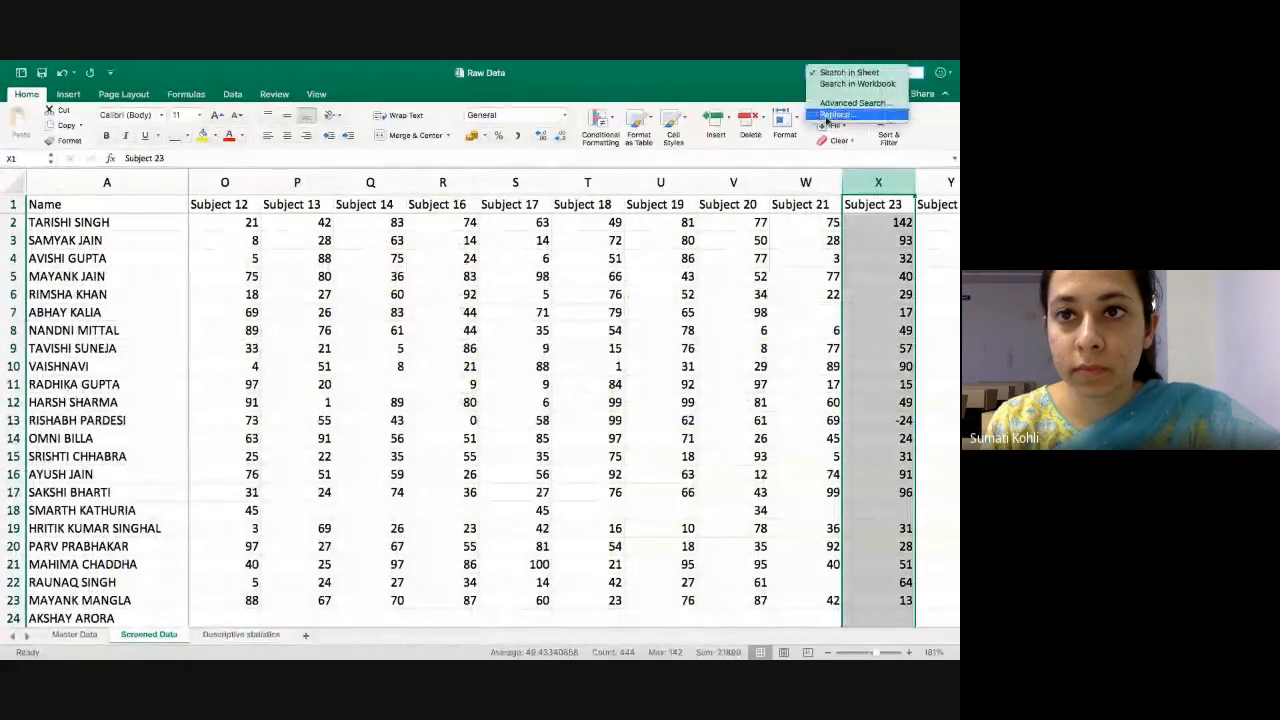
left_click(834, 115)
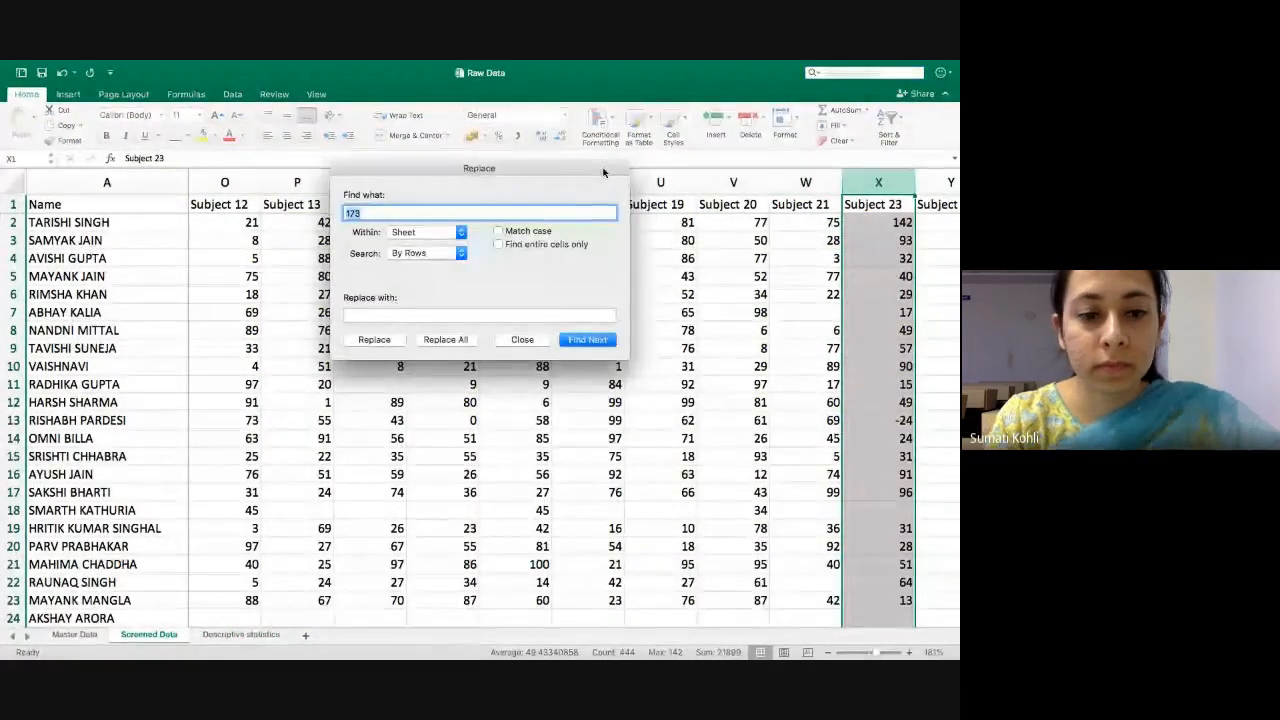
type("-24")
left_click(590, 340)
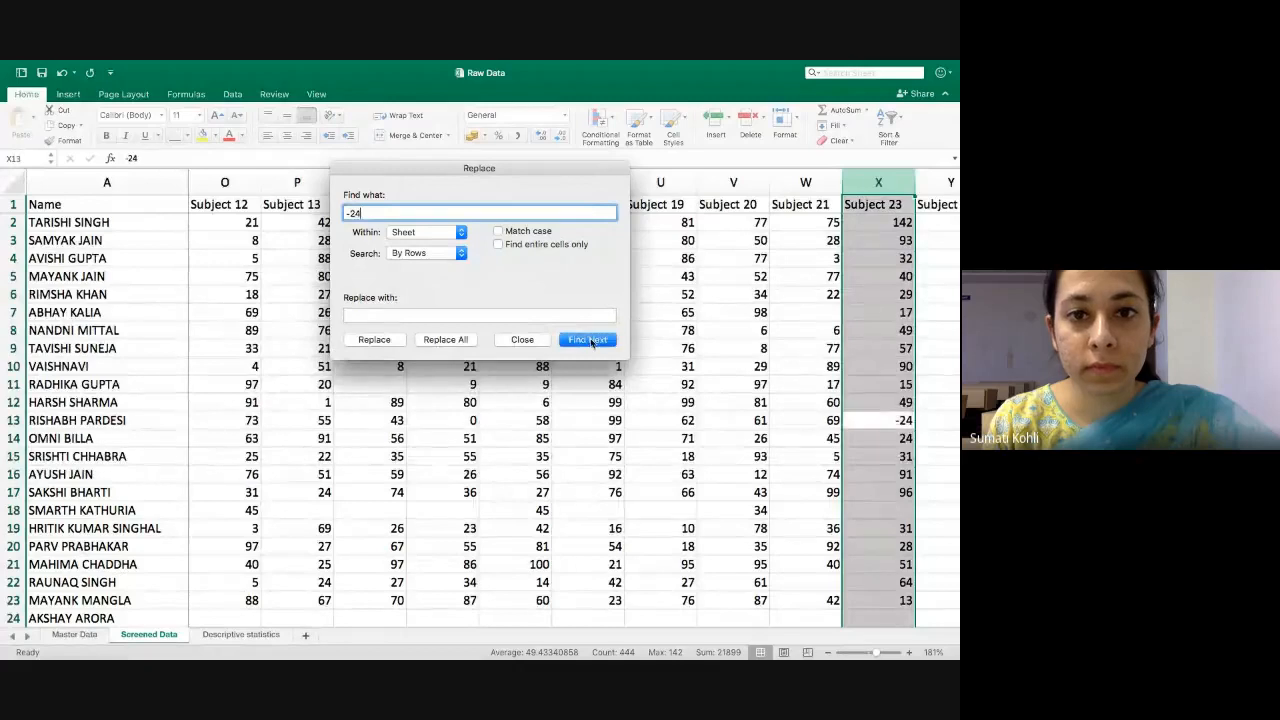
left_click(522, 340)
left_click(874, 419)
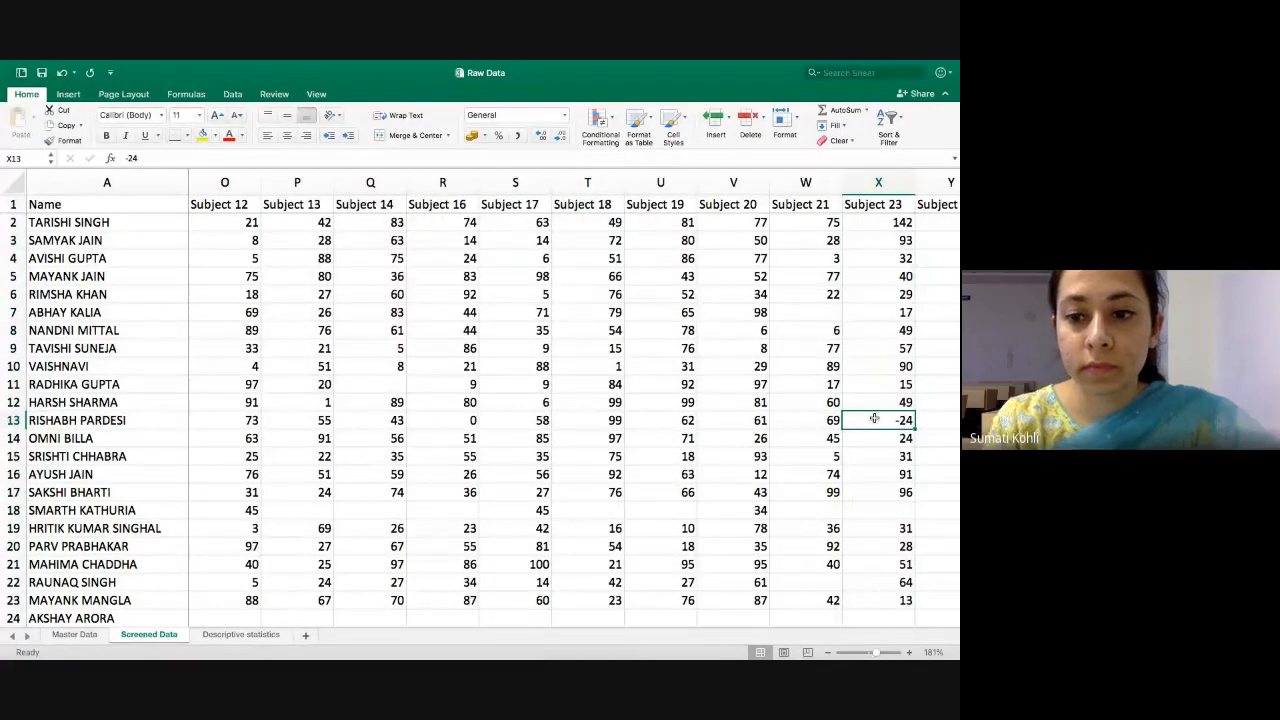
- Recheck the Subject 23 maximum in Descriptive statistics, then find 142 in that subject's Screened Data column and clear its cell, X2
left_click(223, 635)
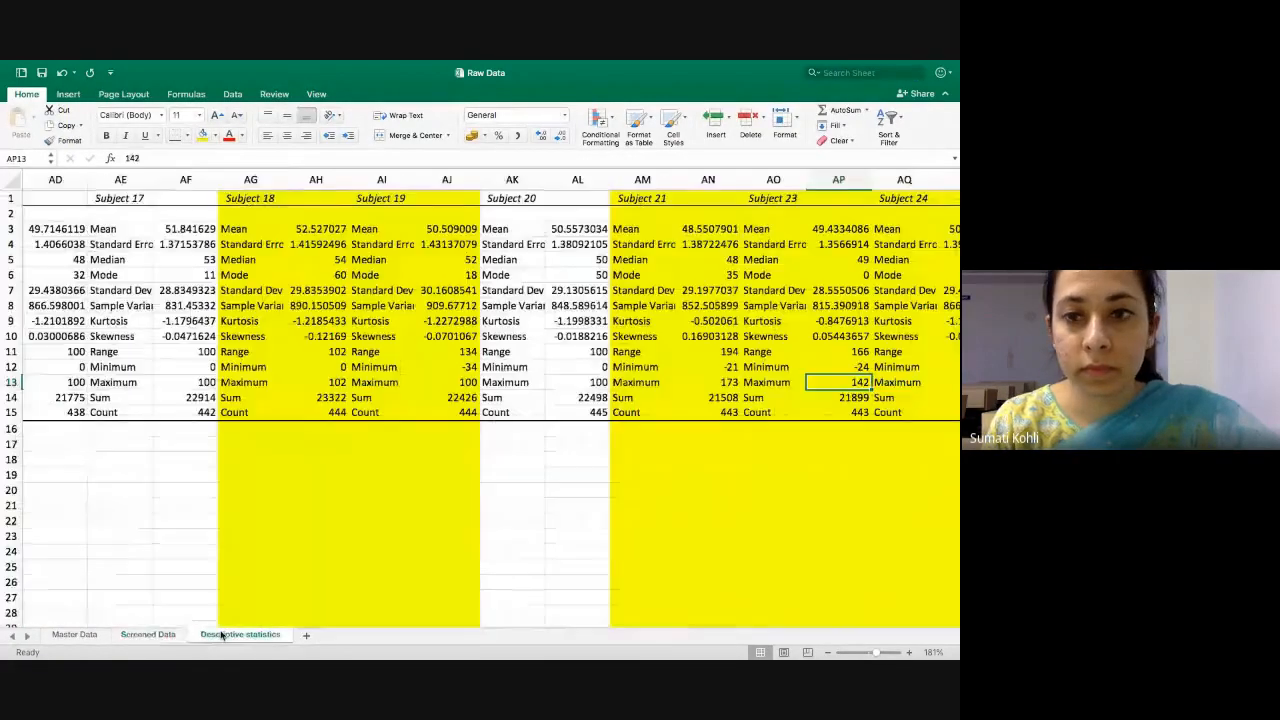
left_click(148, 635)
left_click(878, 182)
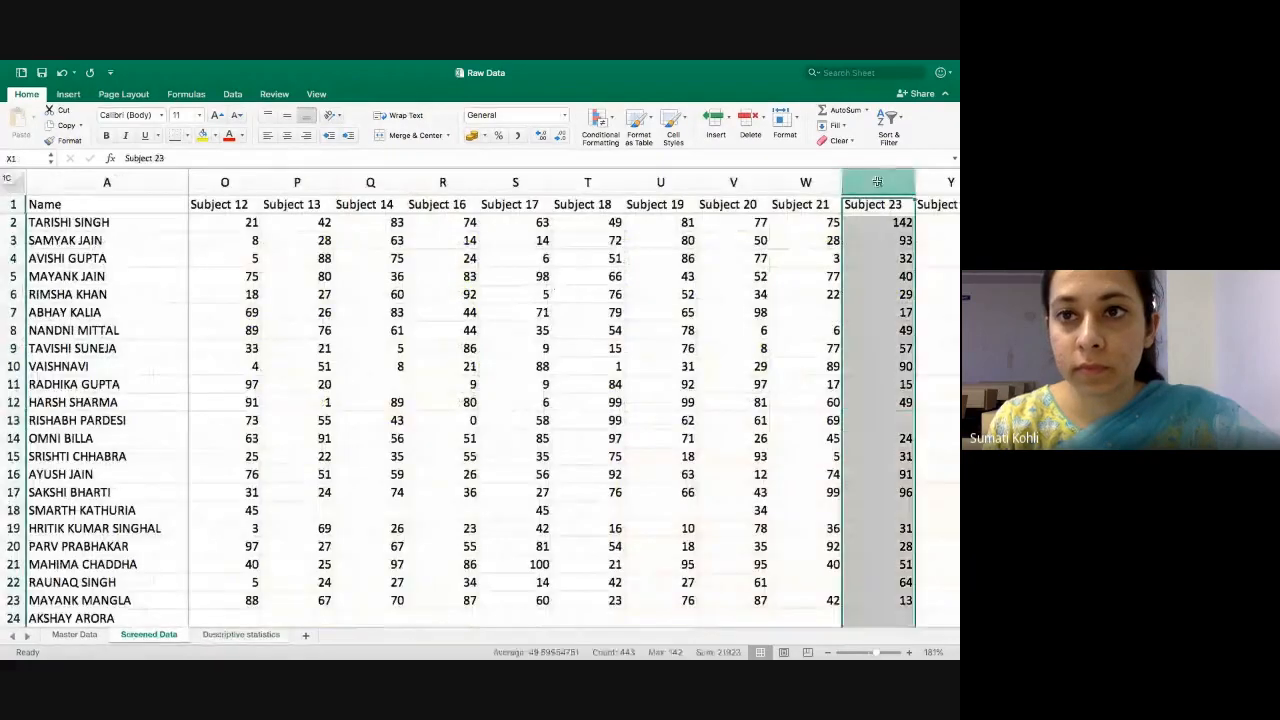
left_click(827, 79)
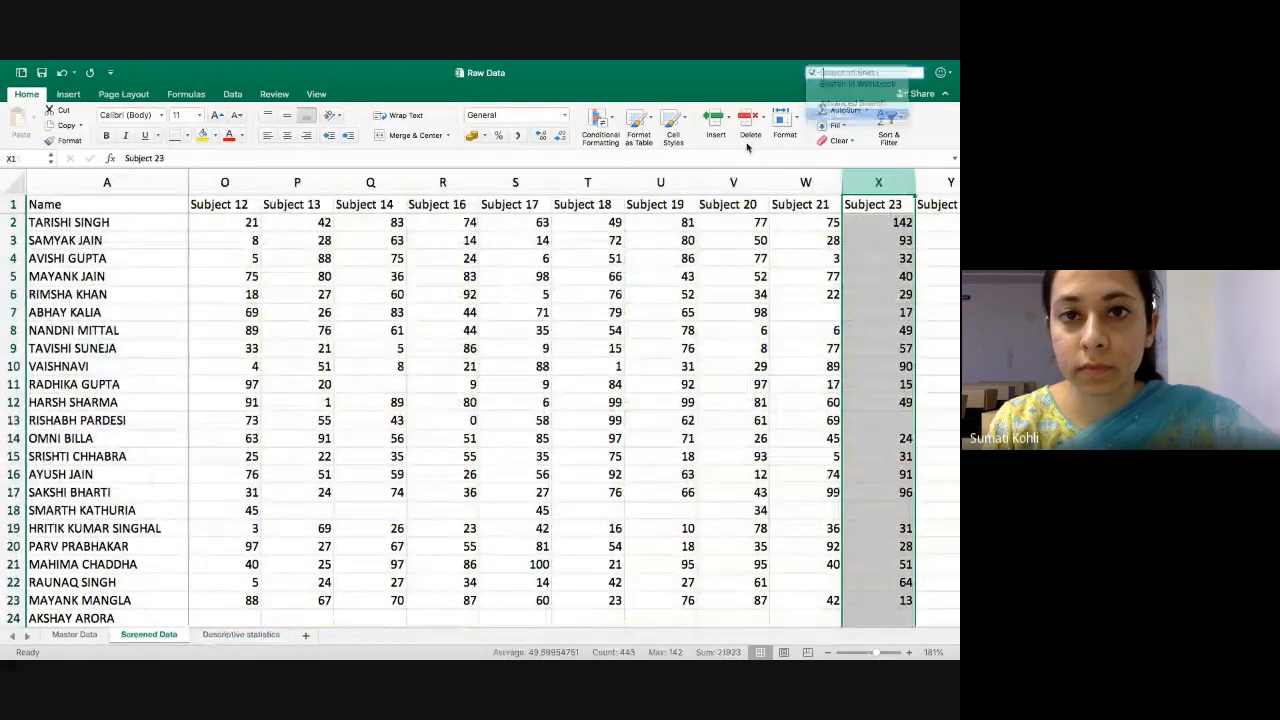
left_click(852, 106)
type("14")
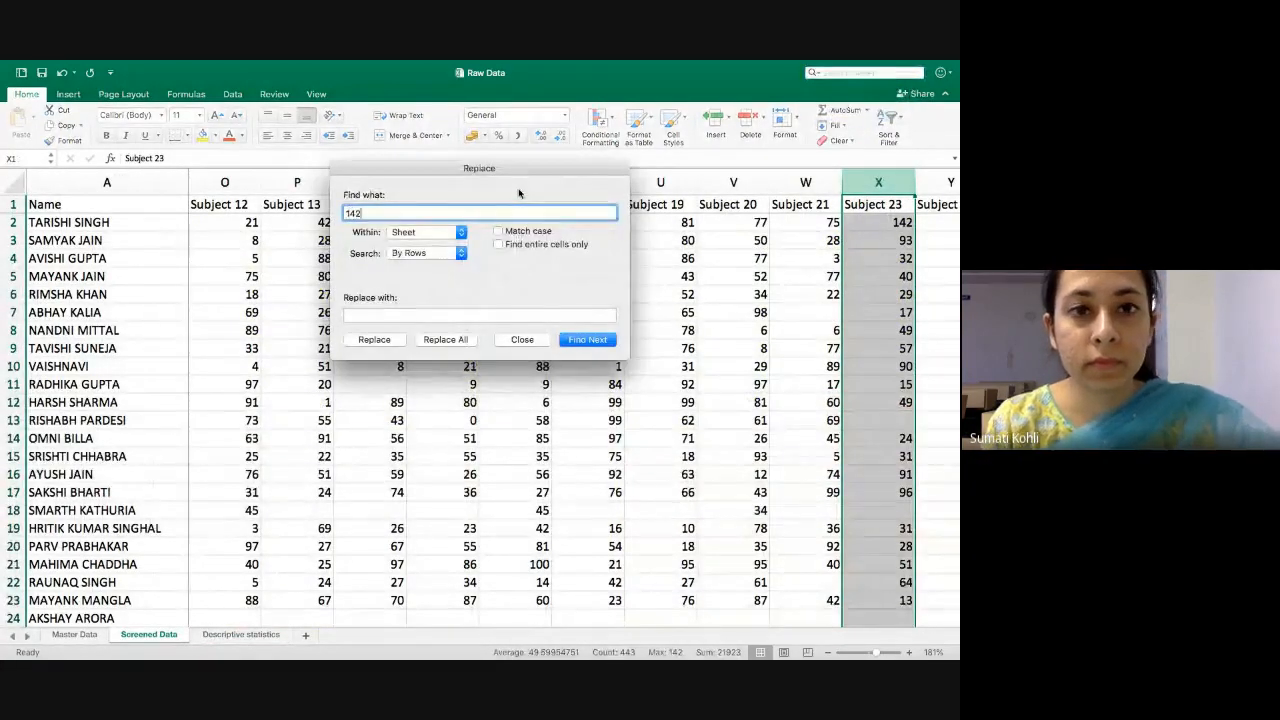
type("2")
left_click(590, 340)
left_click(522, 340)
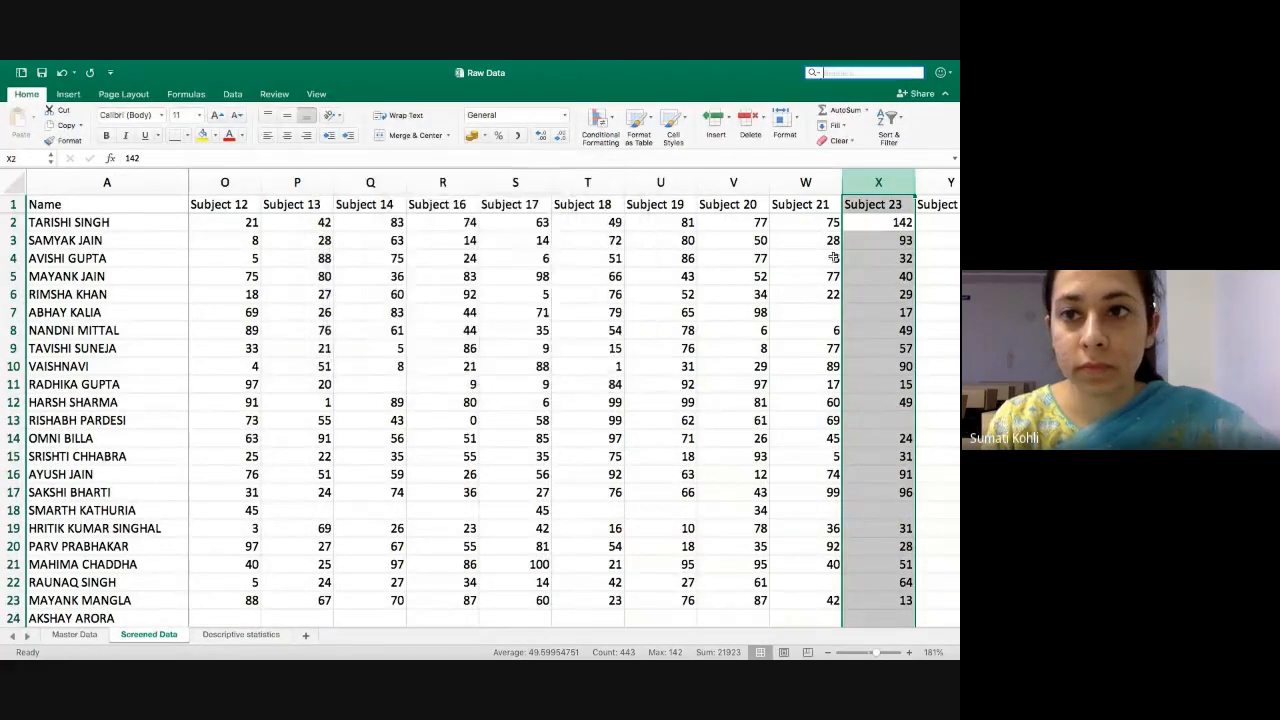
left_click(876, 220)
key("Delete")
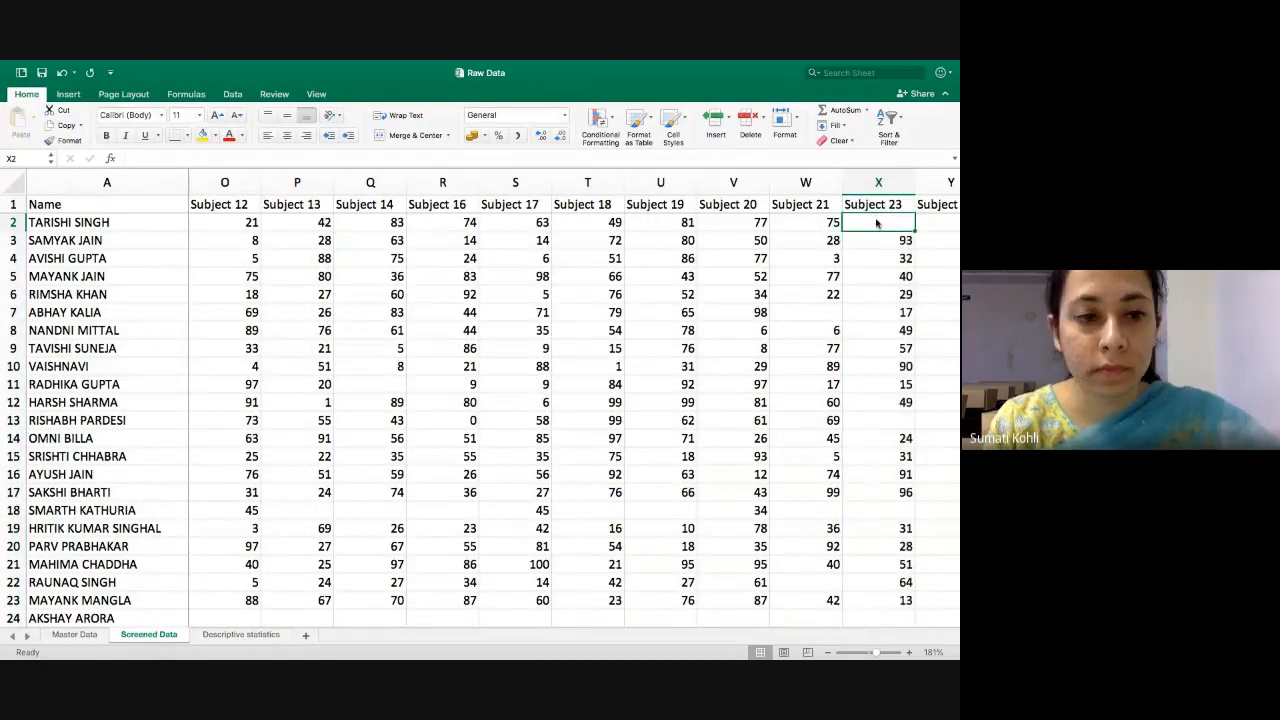
- Check the minimum and maximum for Subject 24 in Descriptive statistics and select the whole Subject 24 column in Screened Data
left_click(251, 635)
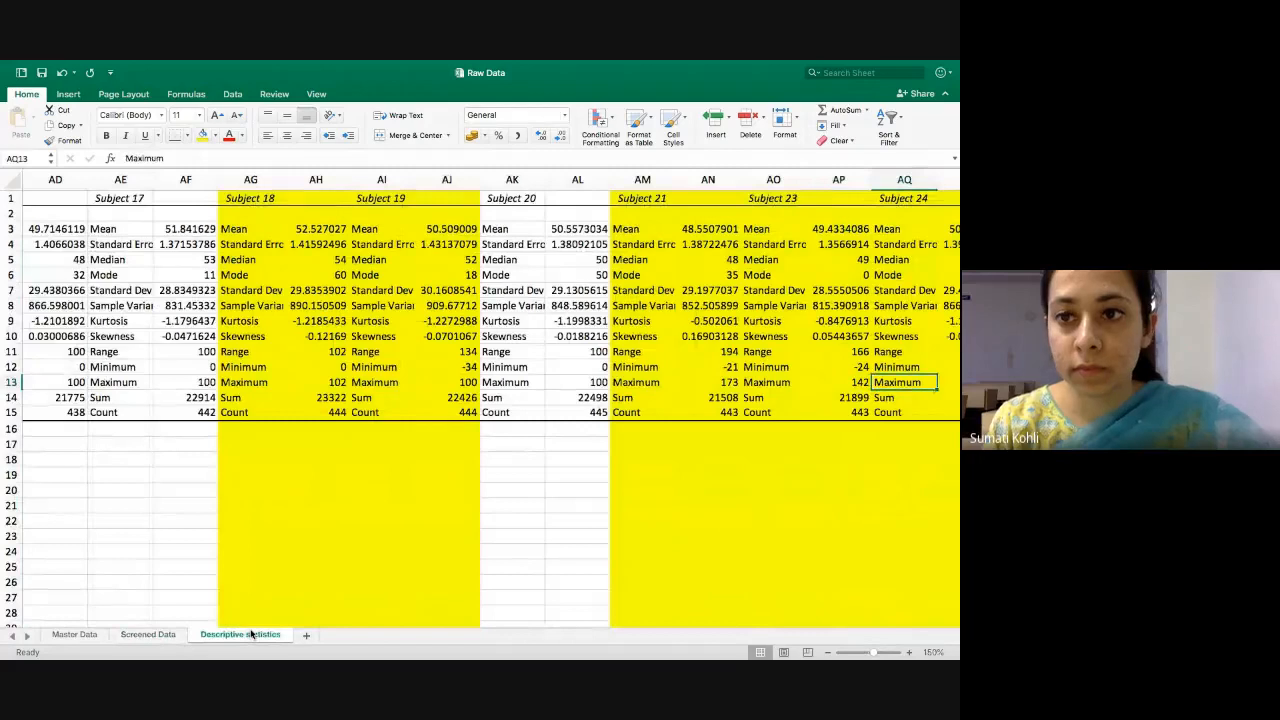
key("Right")
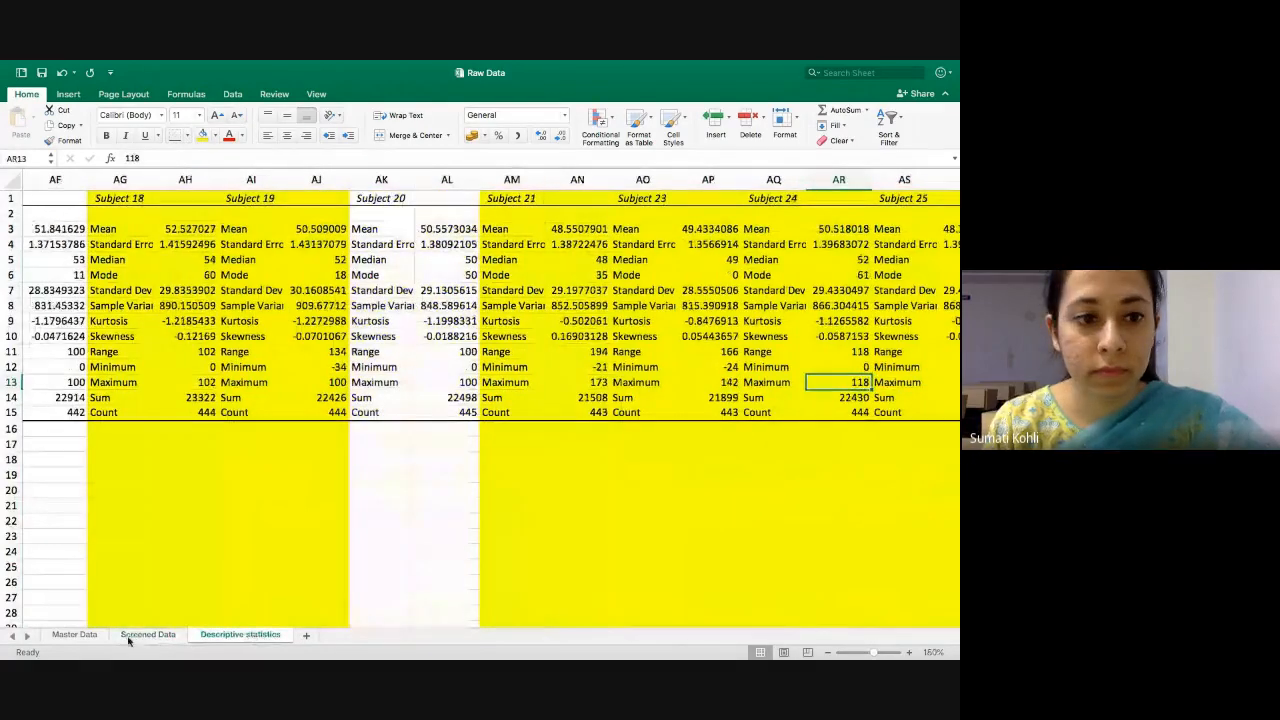
left_click(134, 638)
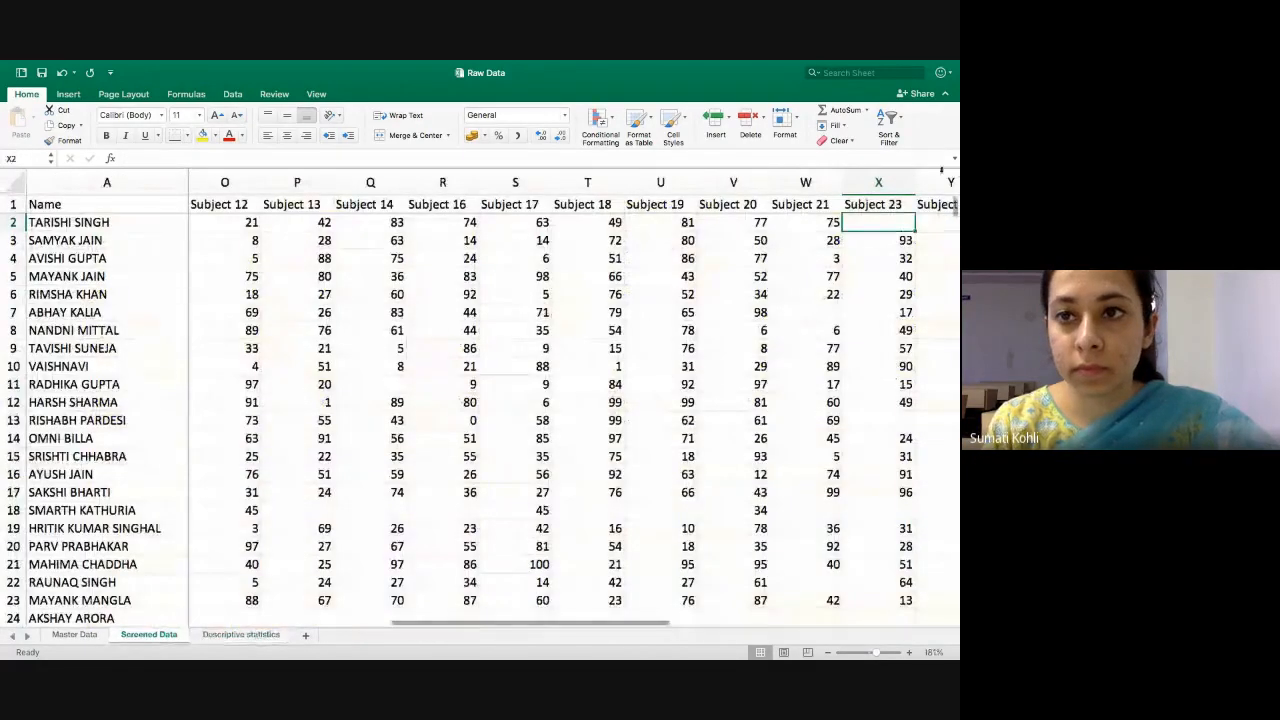
left_click(941, 178)
key("Right")
key("Right")
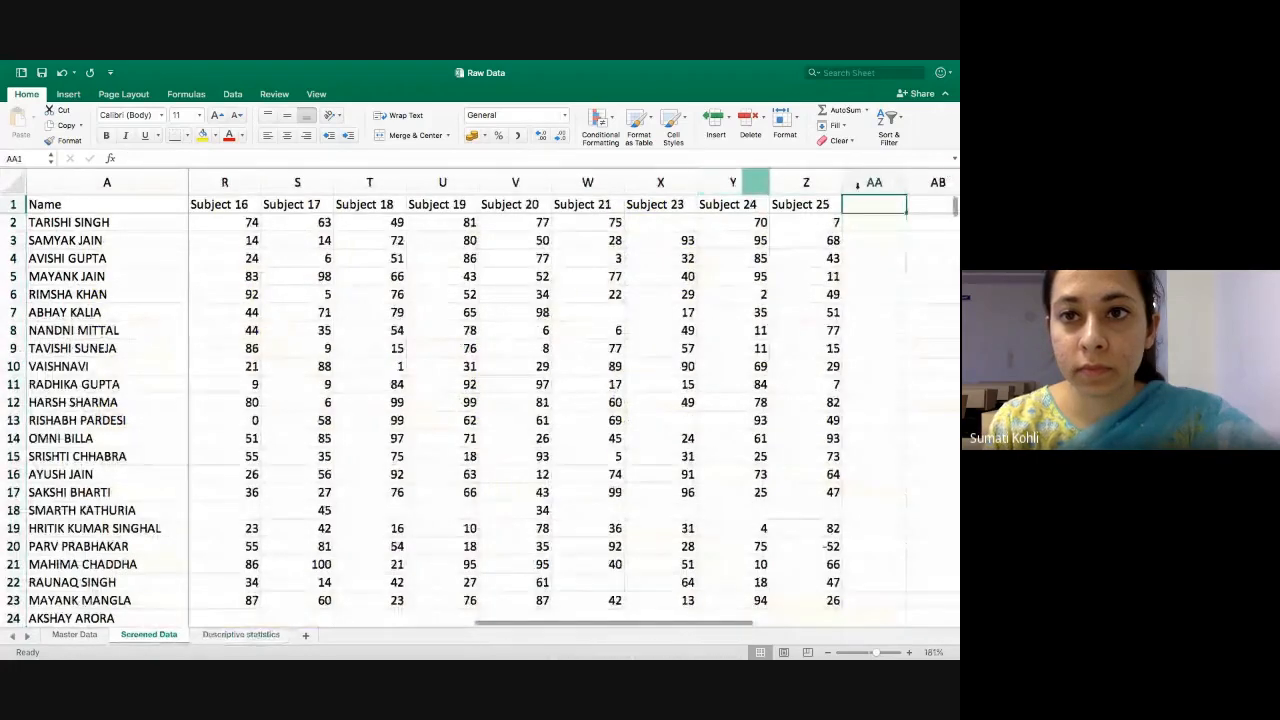
left_click(745, 175)
- Find 118 in the Subject 24 column and clear its cell, Y83
left_click(813, 73)
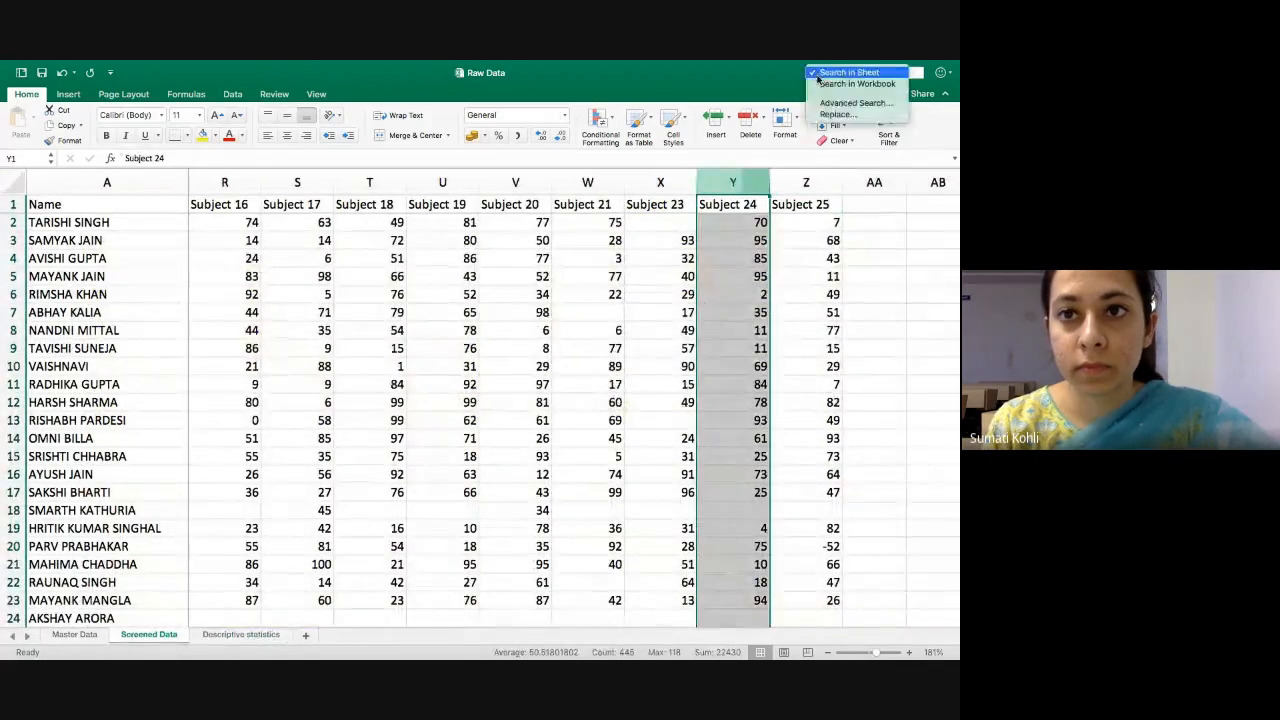
left_click(833, 114)
type("1")
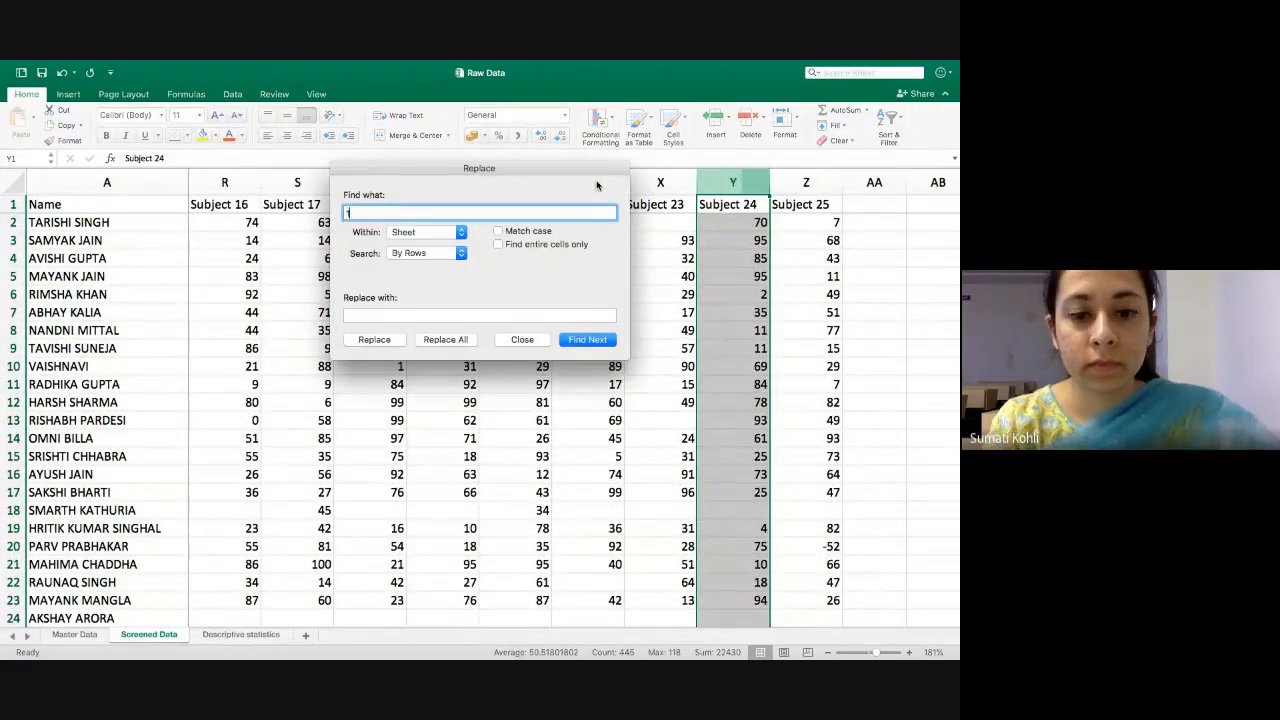
type("18")
left_click(579, 341)
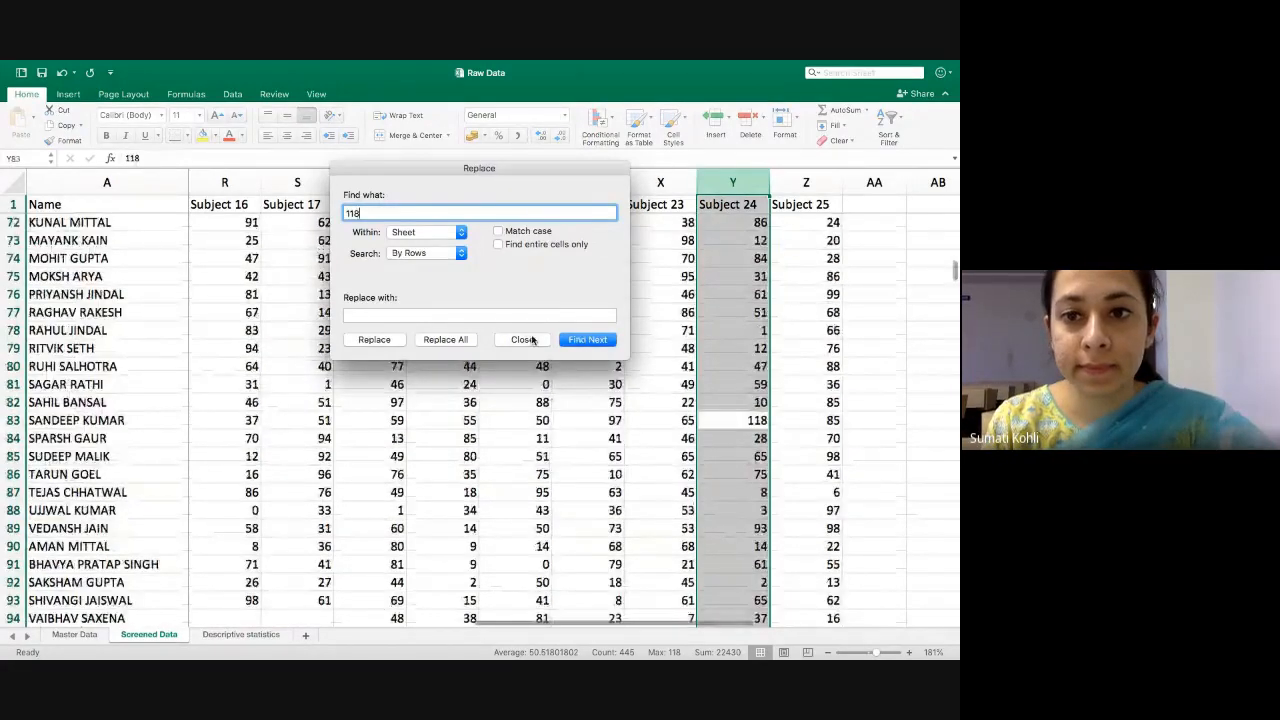
left_click(522, 339)
left_click(723, 420)
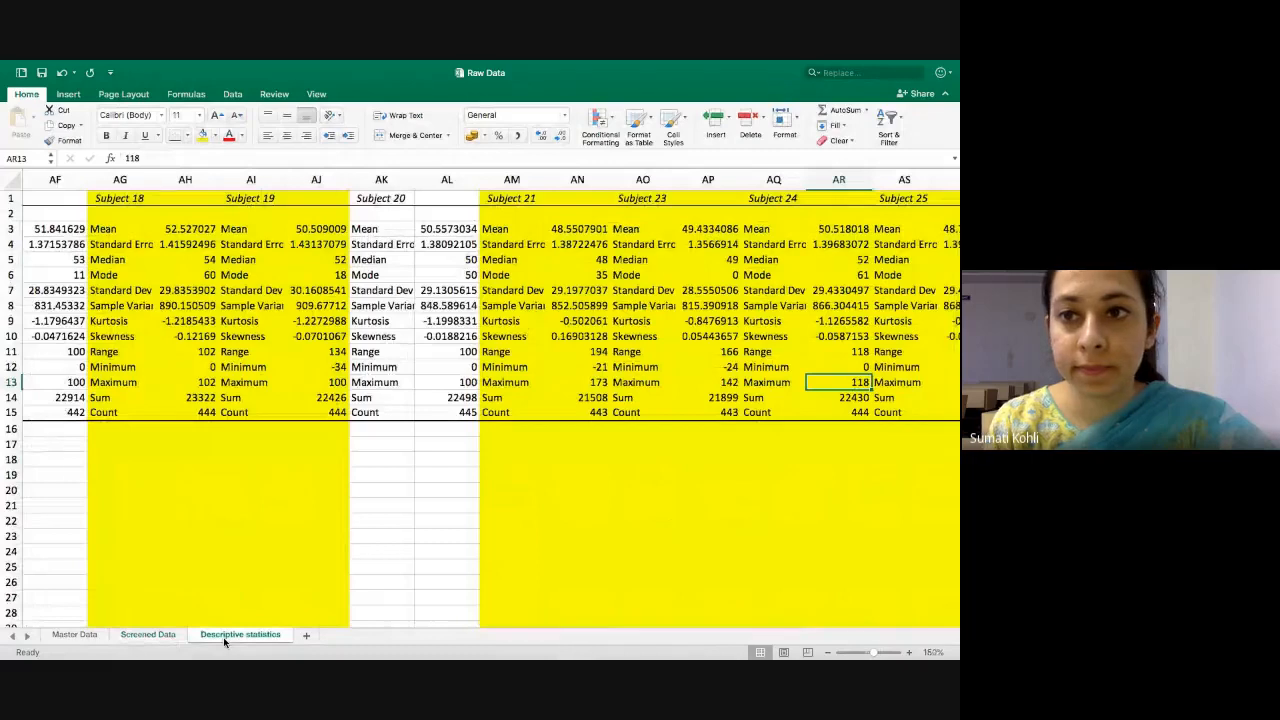
- Check the minimum and maximum for Subject 25 in Descriptive statistics and select the whole Subject 25 column in Screened Data for a search
key("Right")
key("Right")
key("Up")
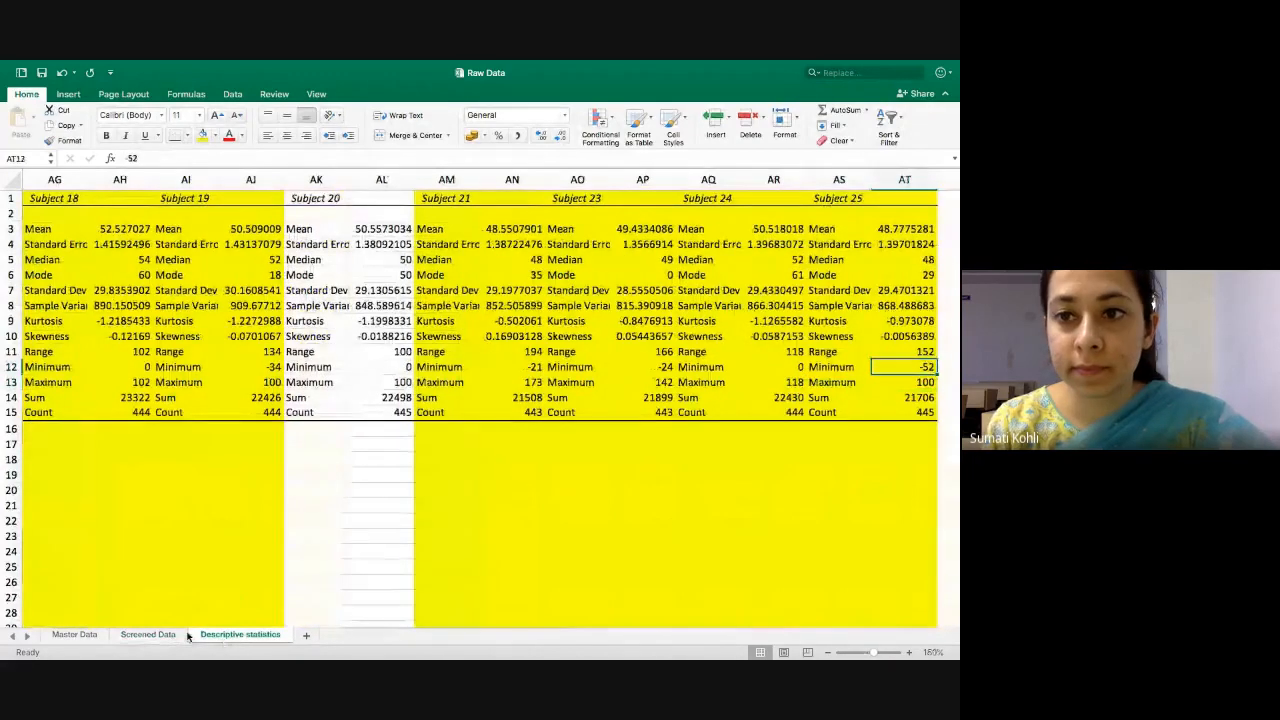
left_click(150, 634)
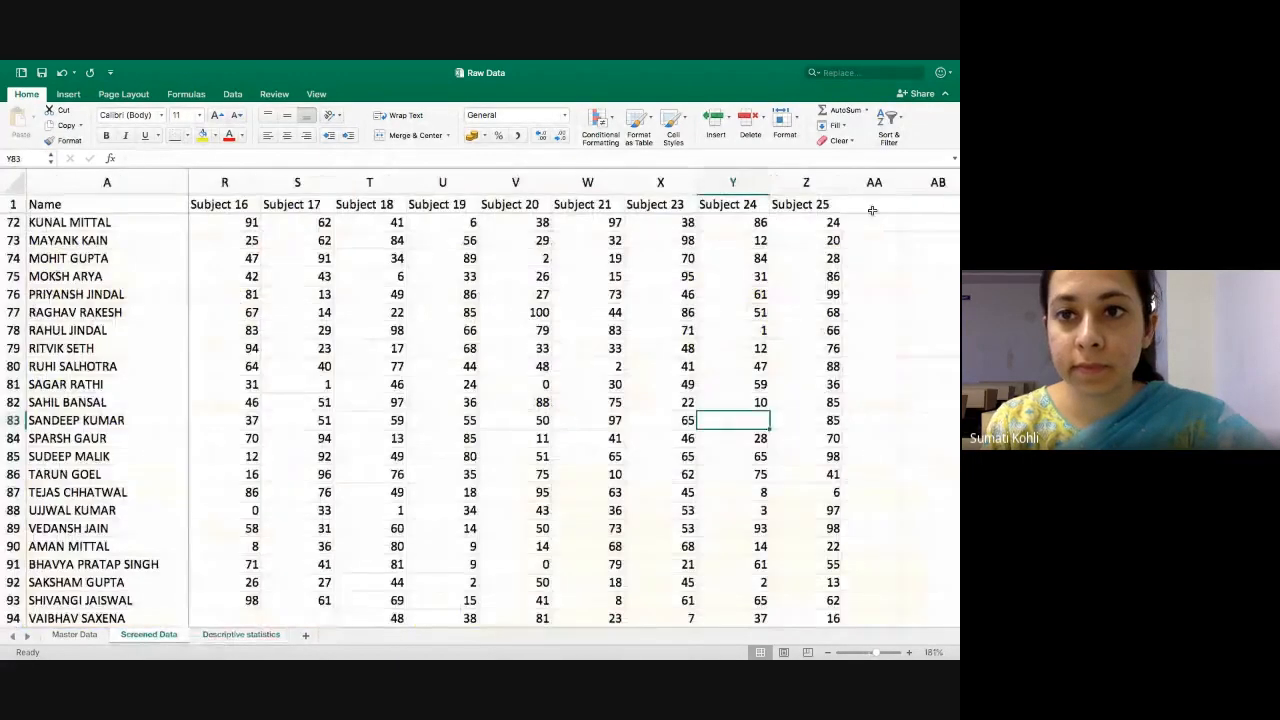
left_click(806, 182)
left_click(813, 72)
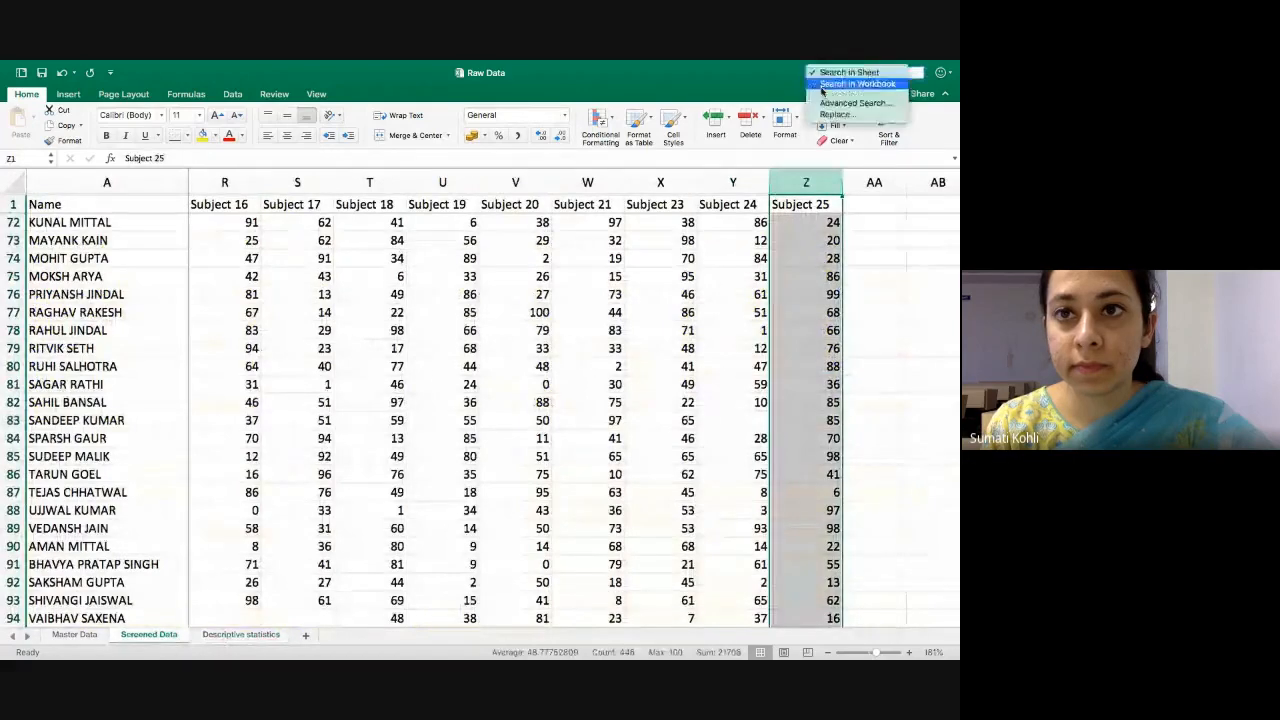
- Find the invalid score -52 in the Subject 25 column of the Screened Data sheet and clear that cell
left_click(855, 100)
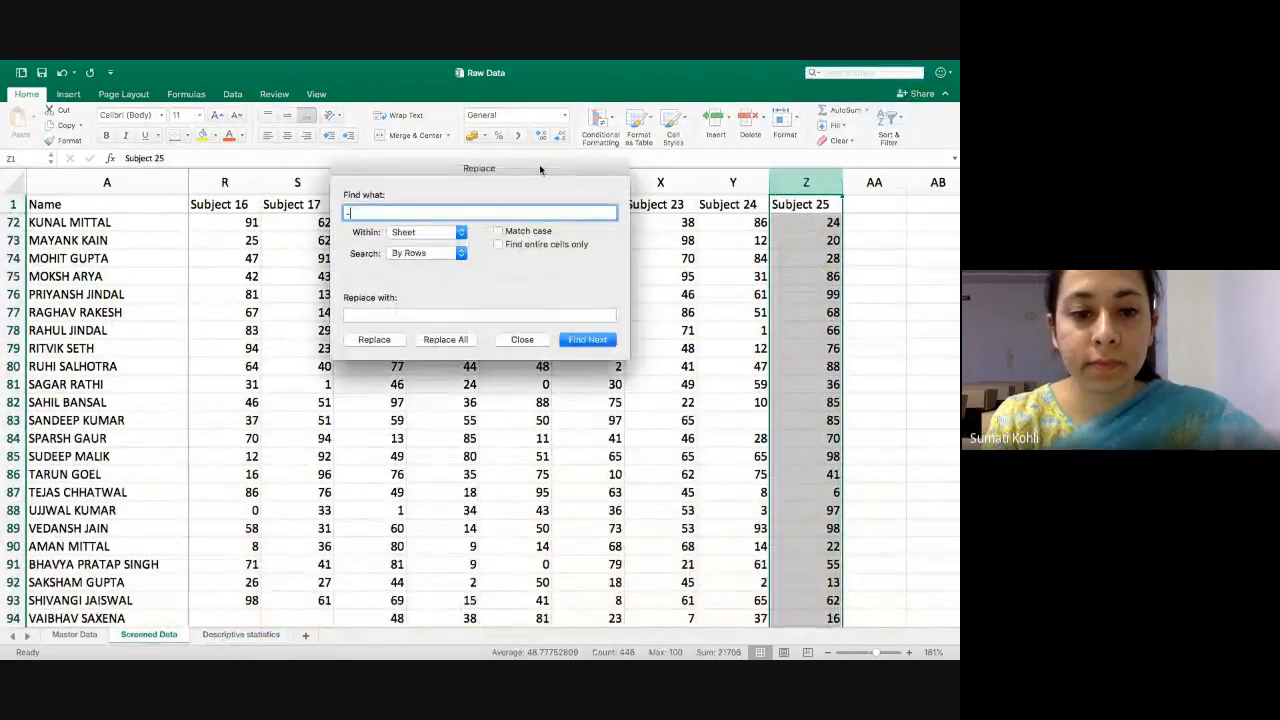
type("-52")
left_click(599, 341)
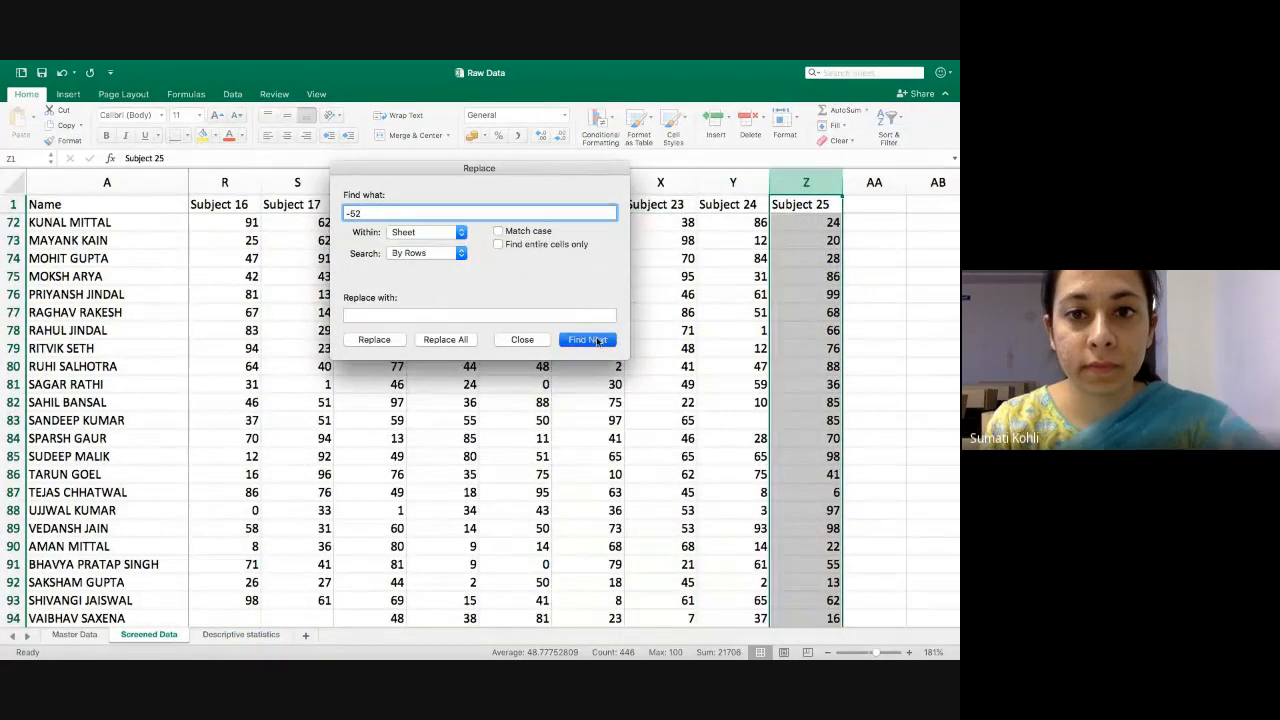
left_click(782, 414)
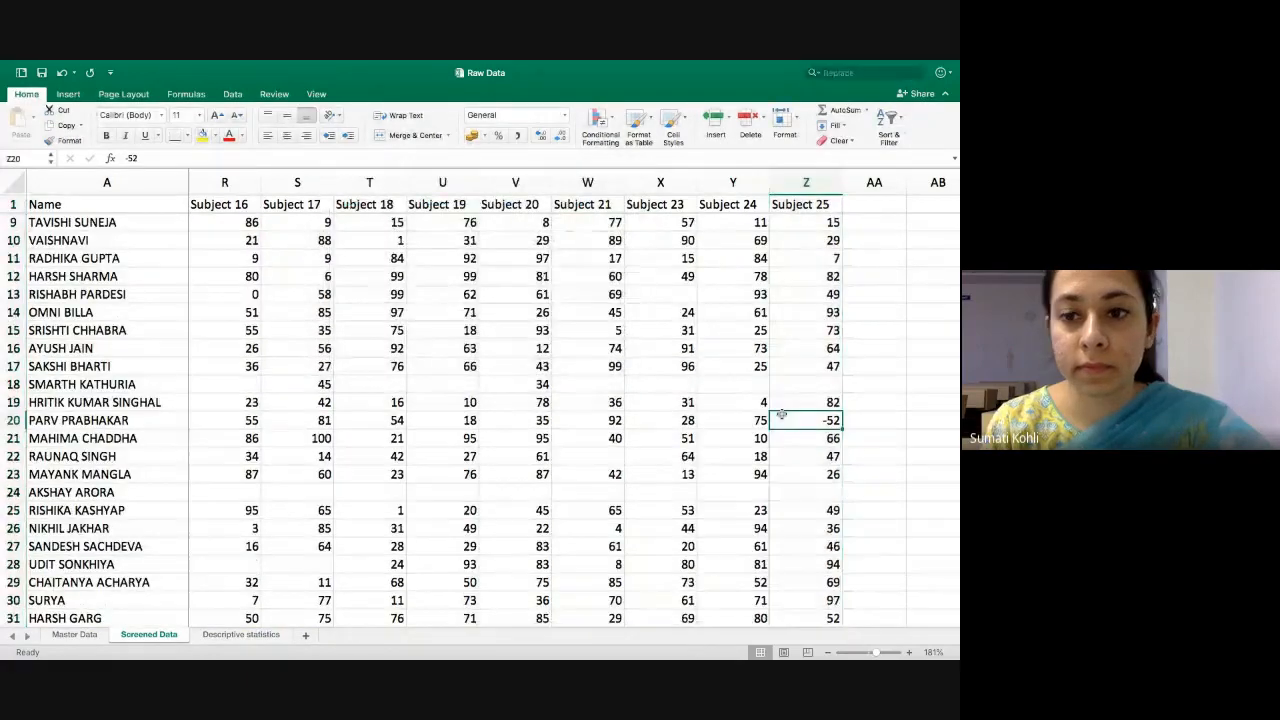
key("Delete")
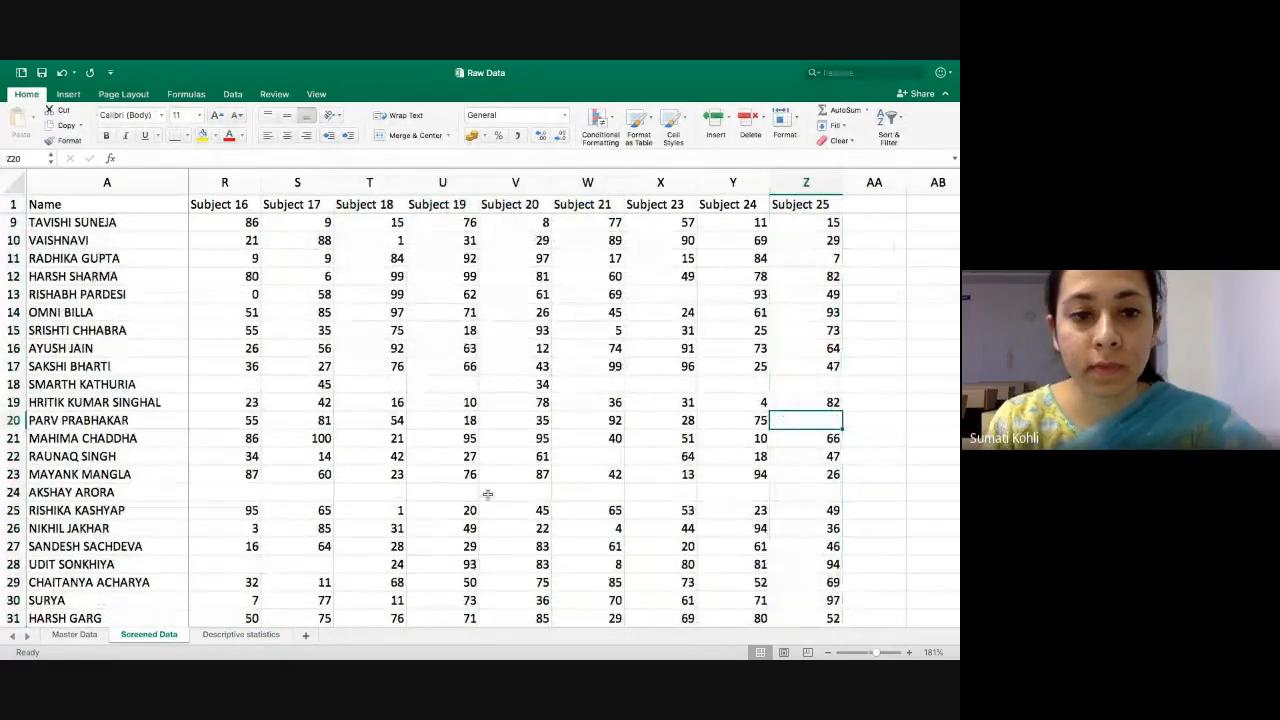
- Look over the Screened Data sheet from the last subject columns back to Subject 1 and the first student row
left_click(240, 634)
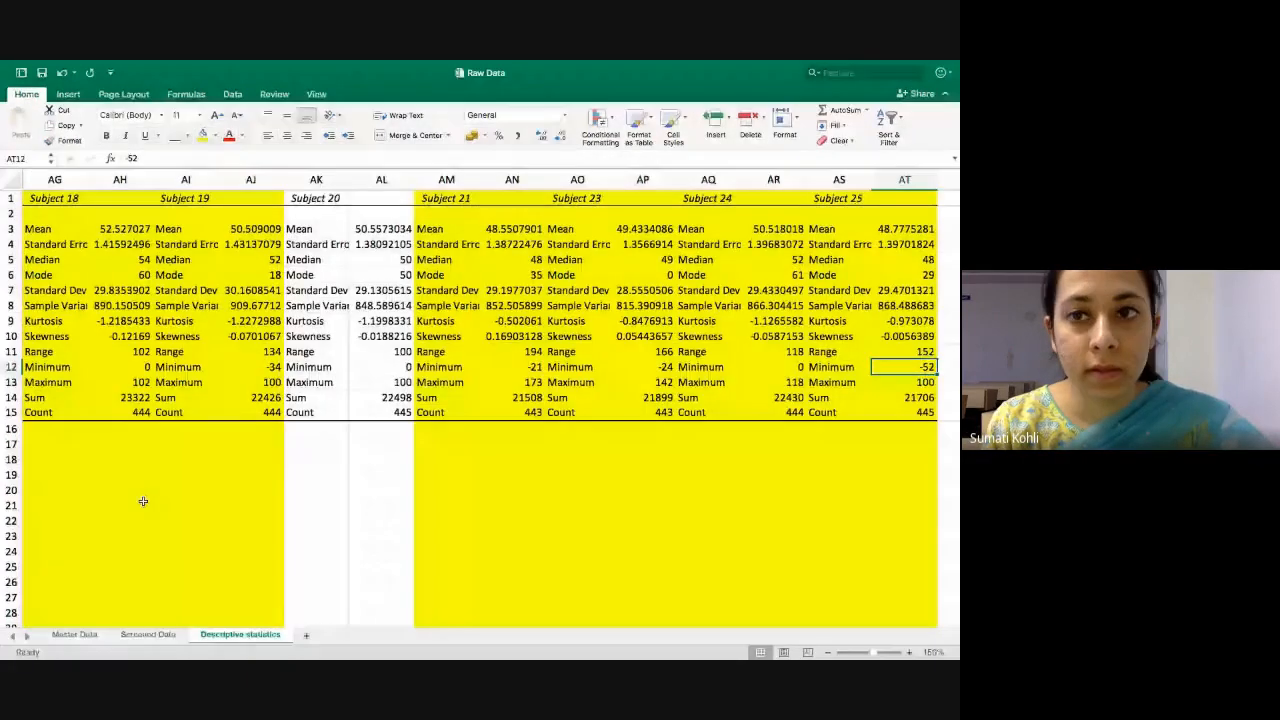
left_click(145, 634)
scroll(314, 452, "left", 10)
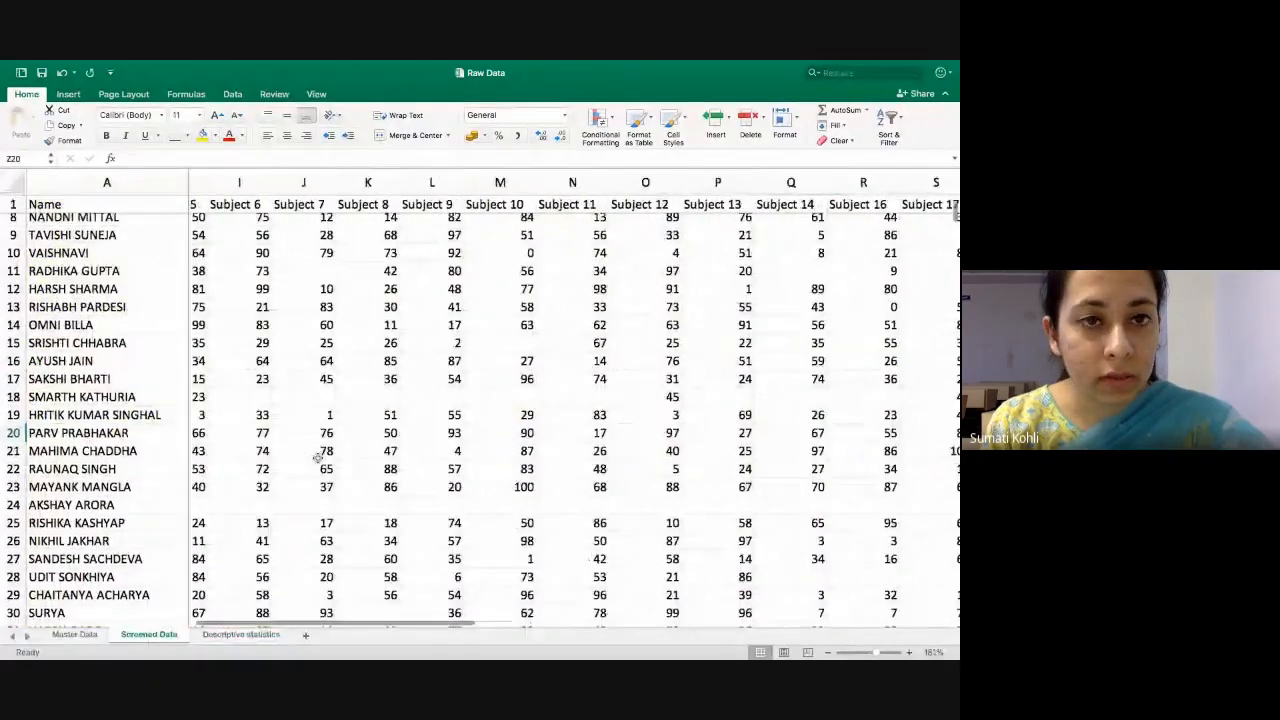
scroll(316, 457, "up", 3)
scroll(316, 457, "left", 5)
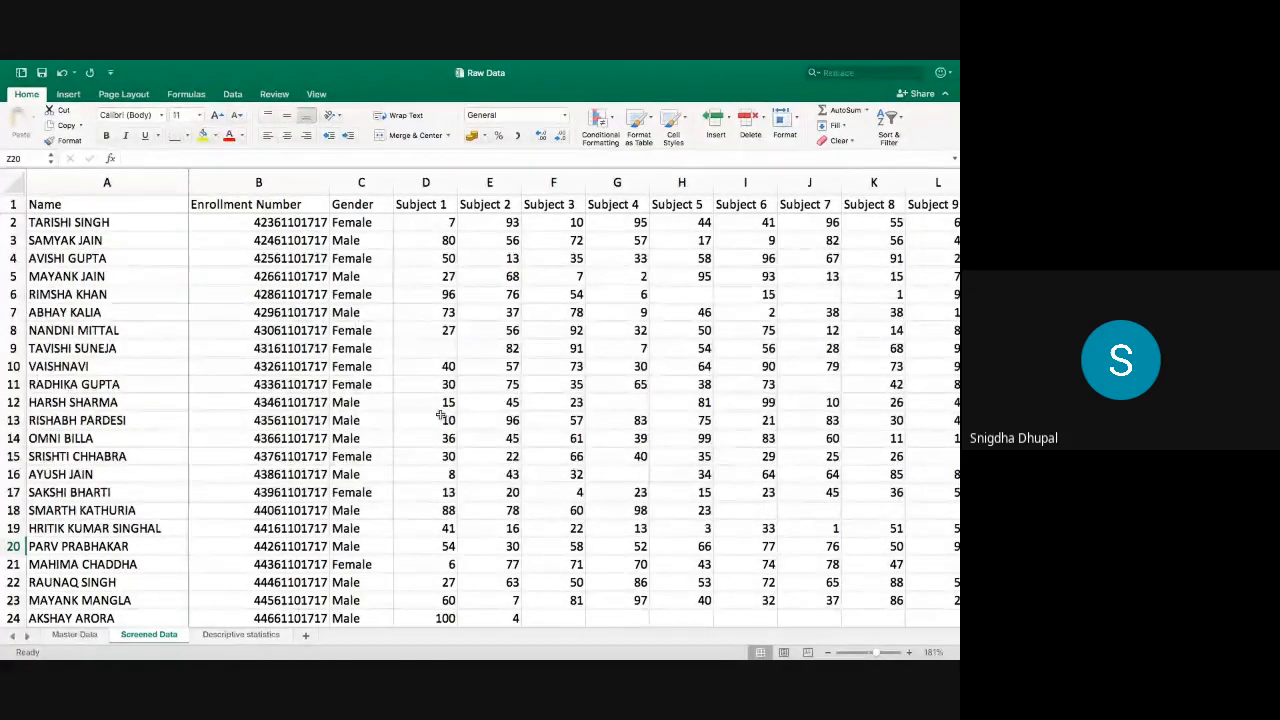
- Examine the minimum and maximum rows of the subjects in the Descriptive statistics sheet, from Subject 25 back to Subject 8
left_click(240, 634)
scroll(397, 523, "left", 10)
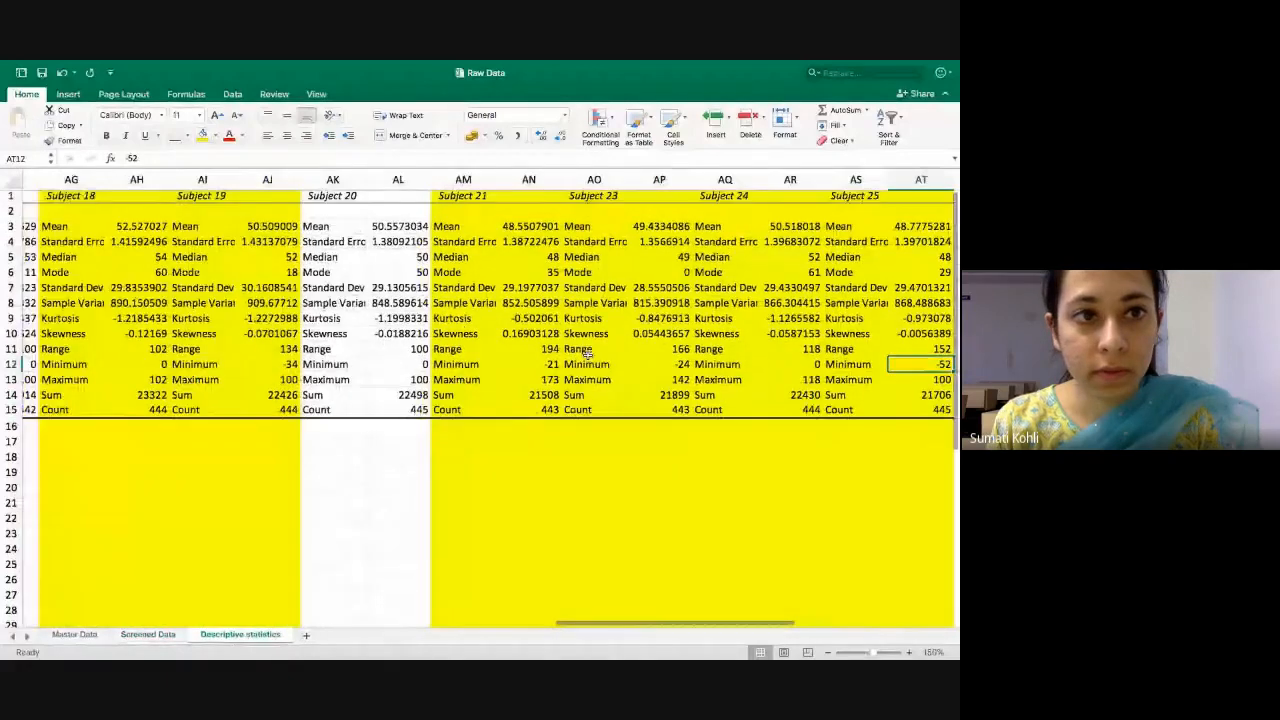
scroll(588, 355, "left", 4)
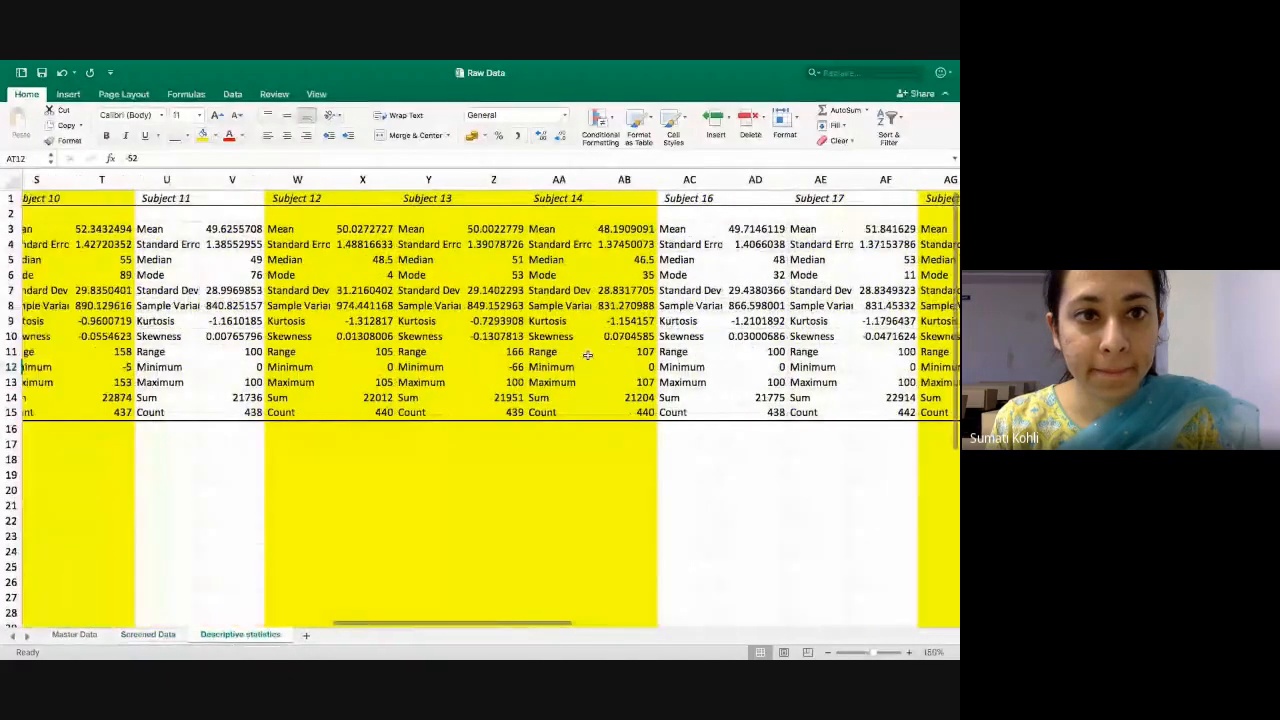
scroll(288, 390, "left", 2)
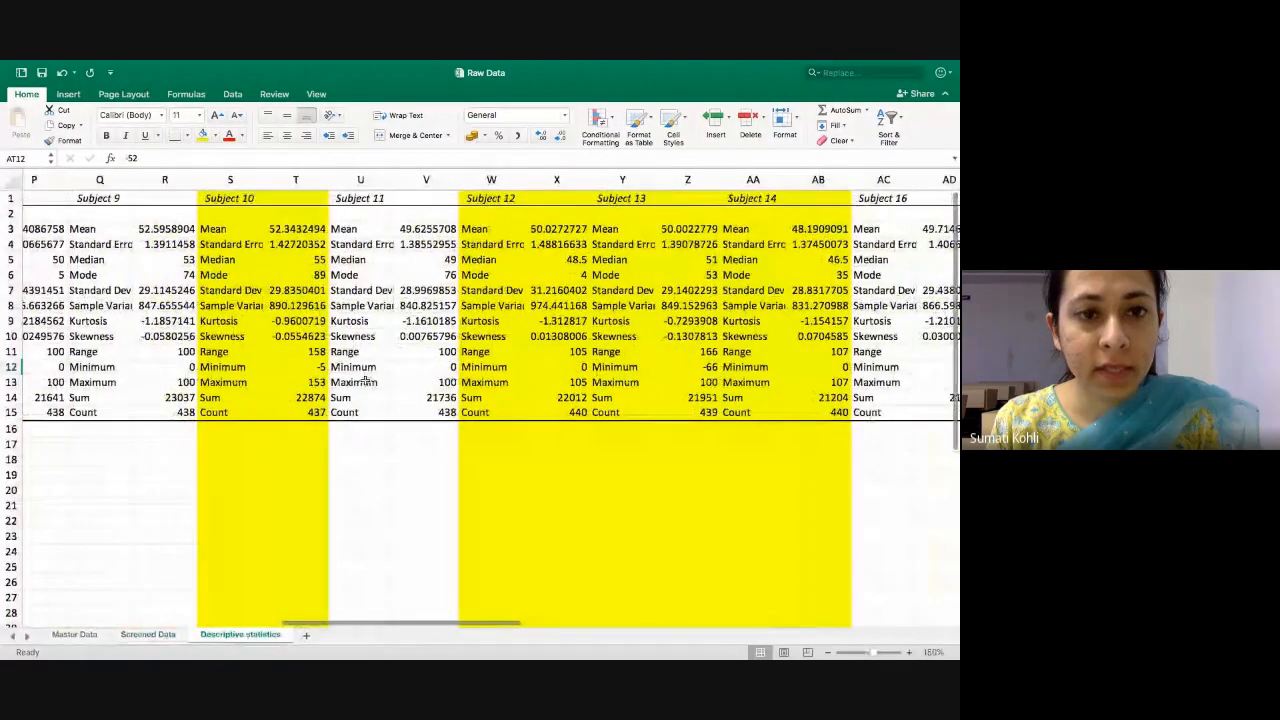
left_click(222, 368)
left_click_drag(222, 368, 300, 383)
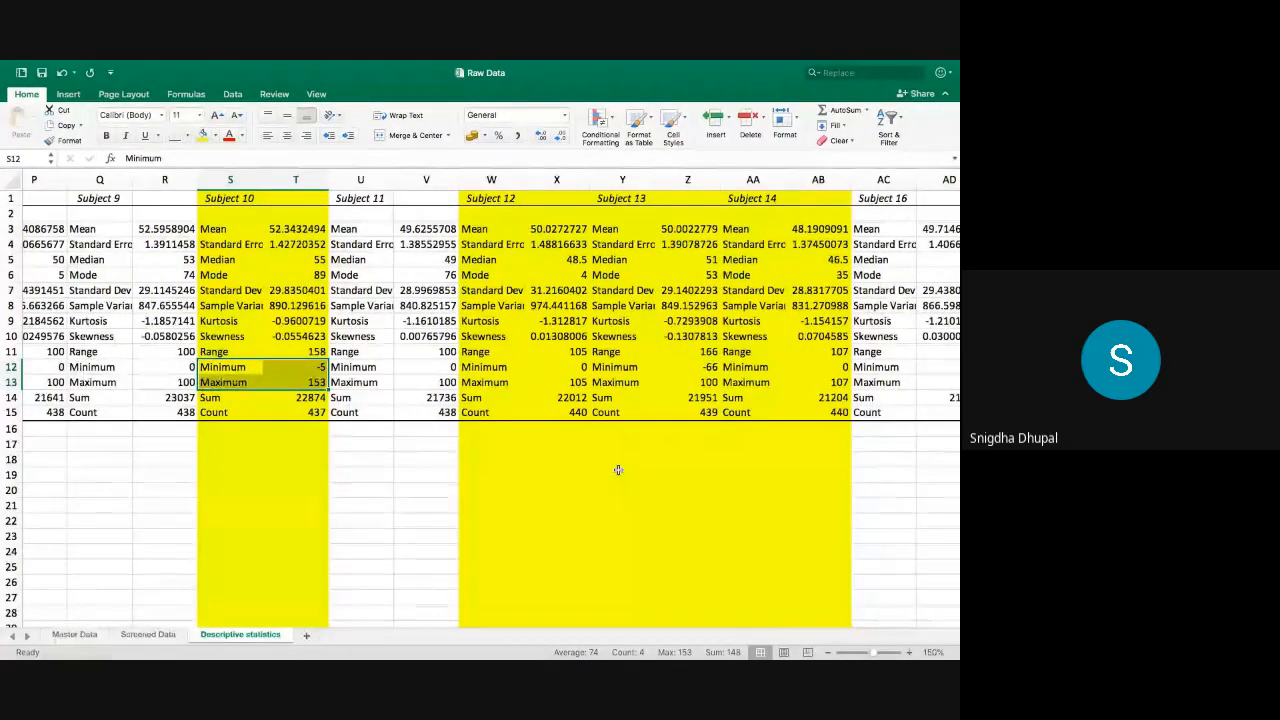
key("Left")
key("Left")
key("Left")
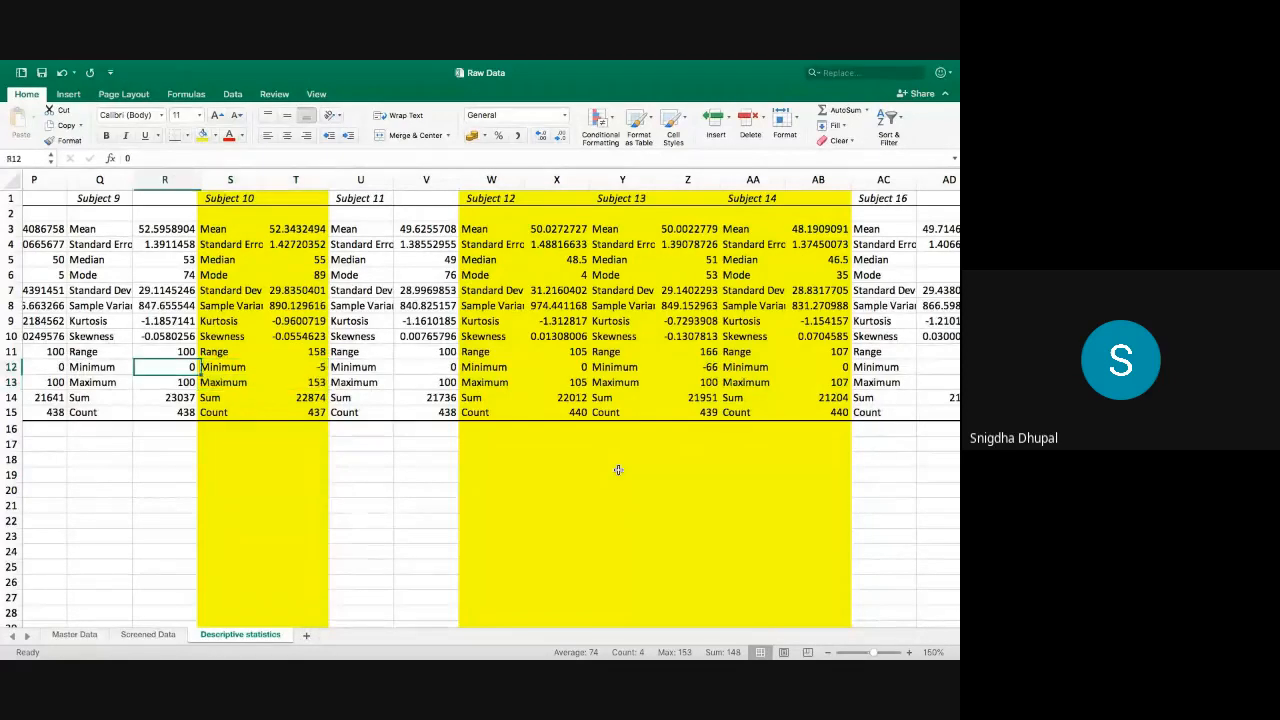
key("Left")
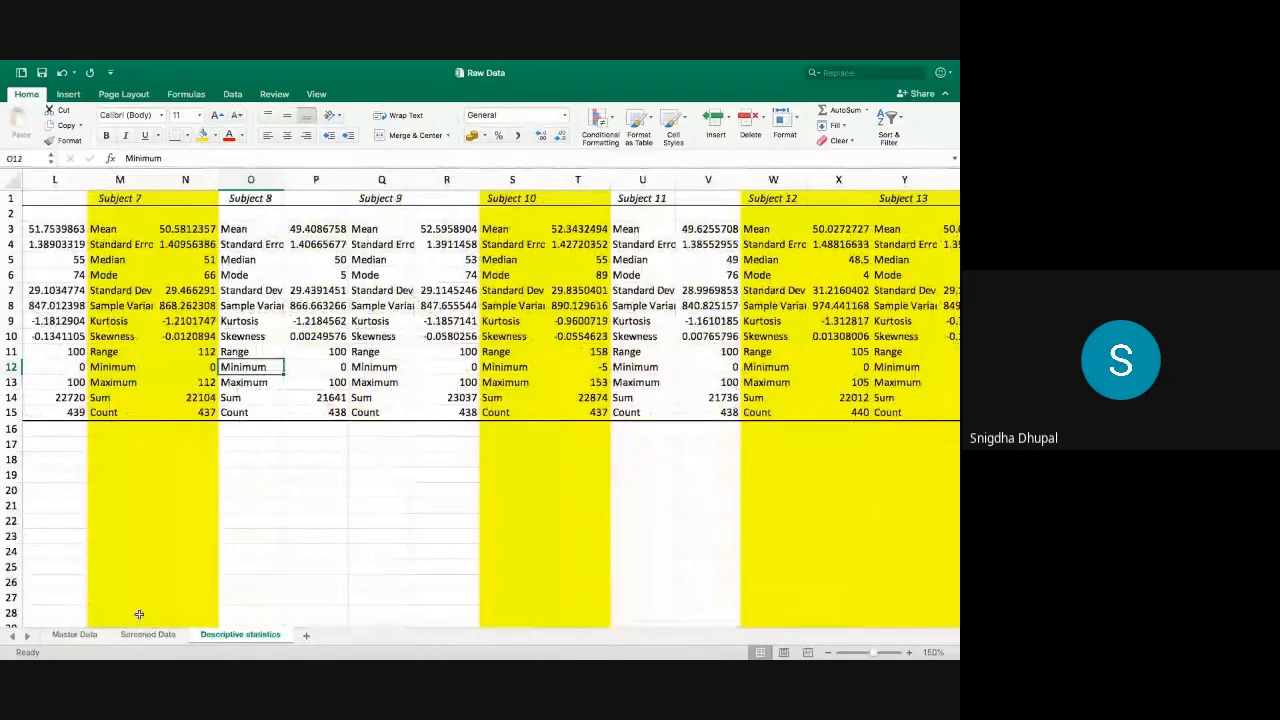
- Compare the original scores in Master Data with the cleaned scores in Screened Data and the Descriptive statistics sheet
left_click(88, 634)
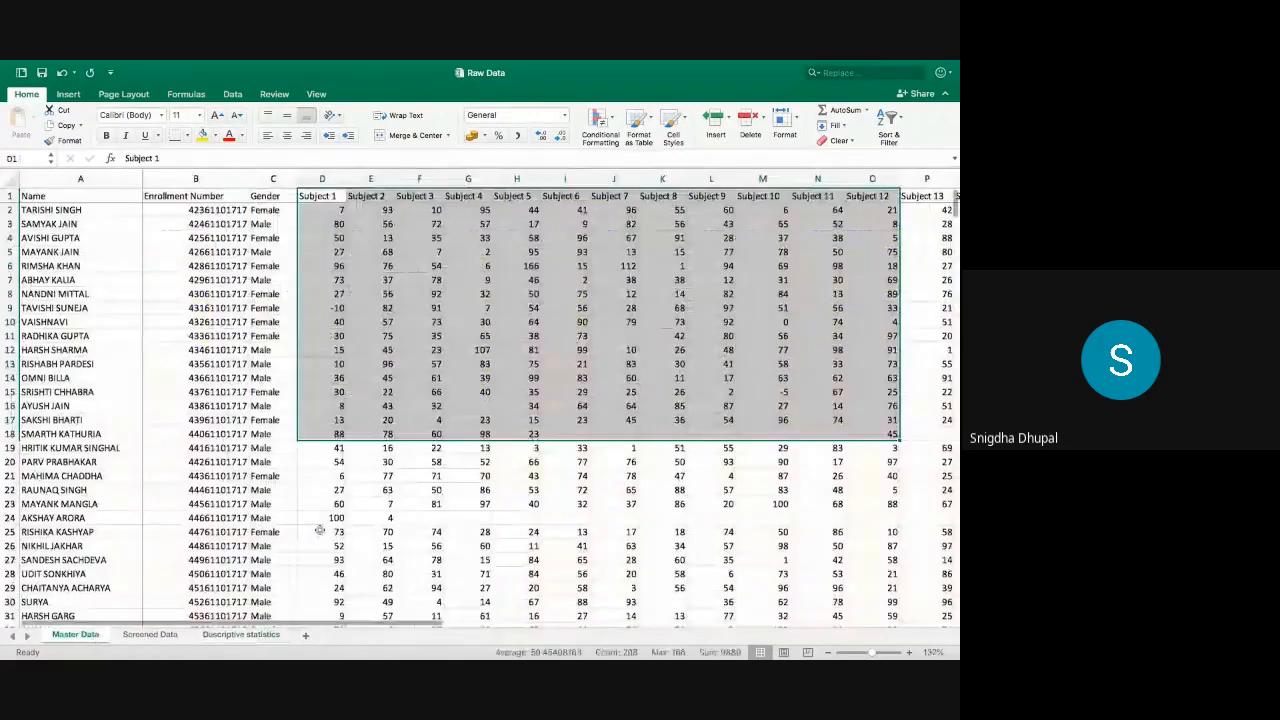
left_click(437, 224)
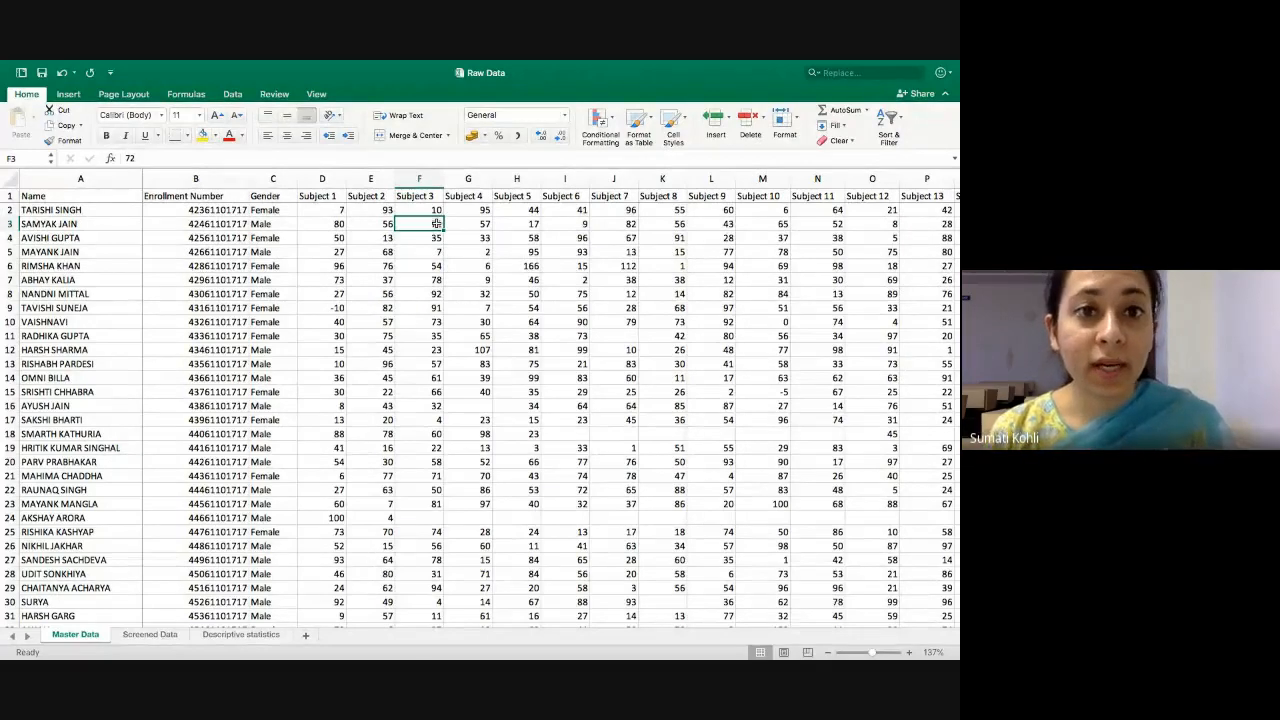
key("Left")
key("Left")
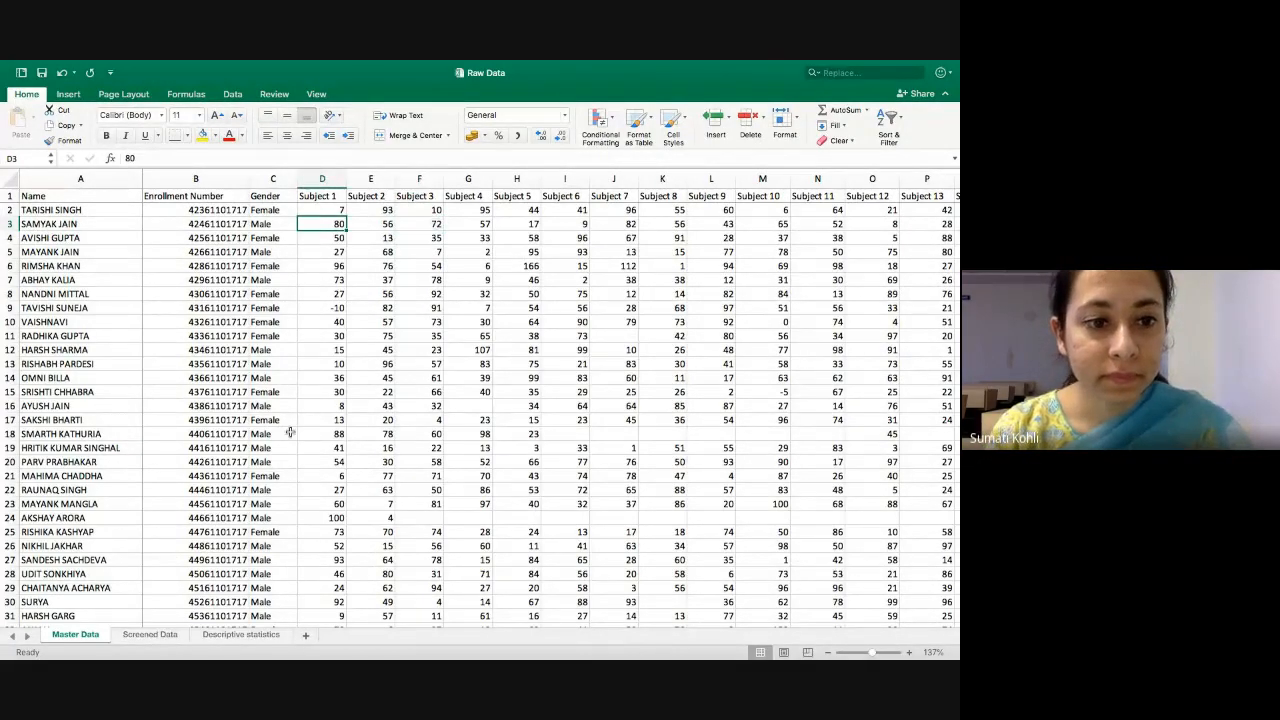
left_click(235, 634)
left_click(150, 634)
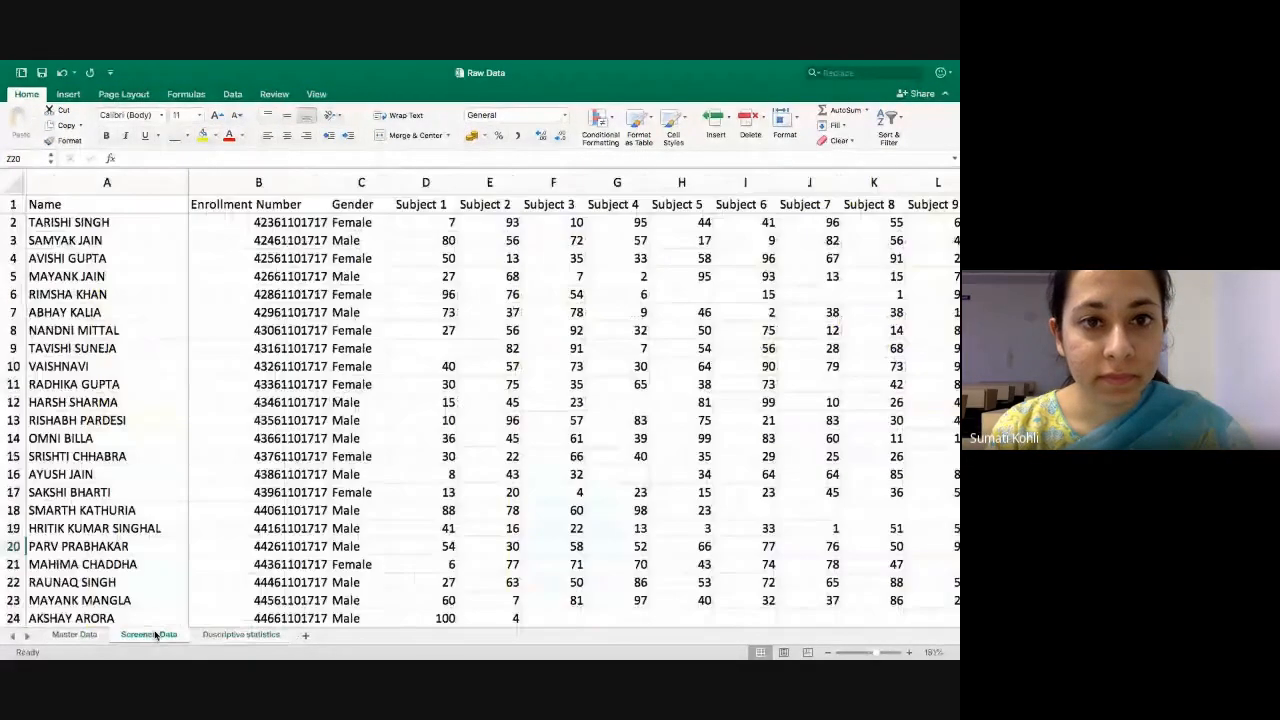
left_click(88, 635)
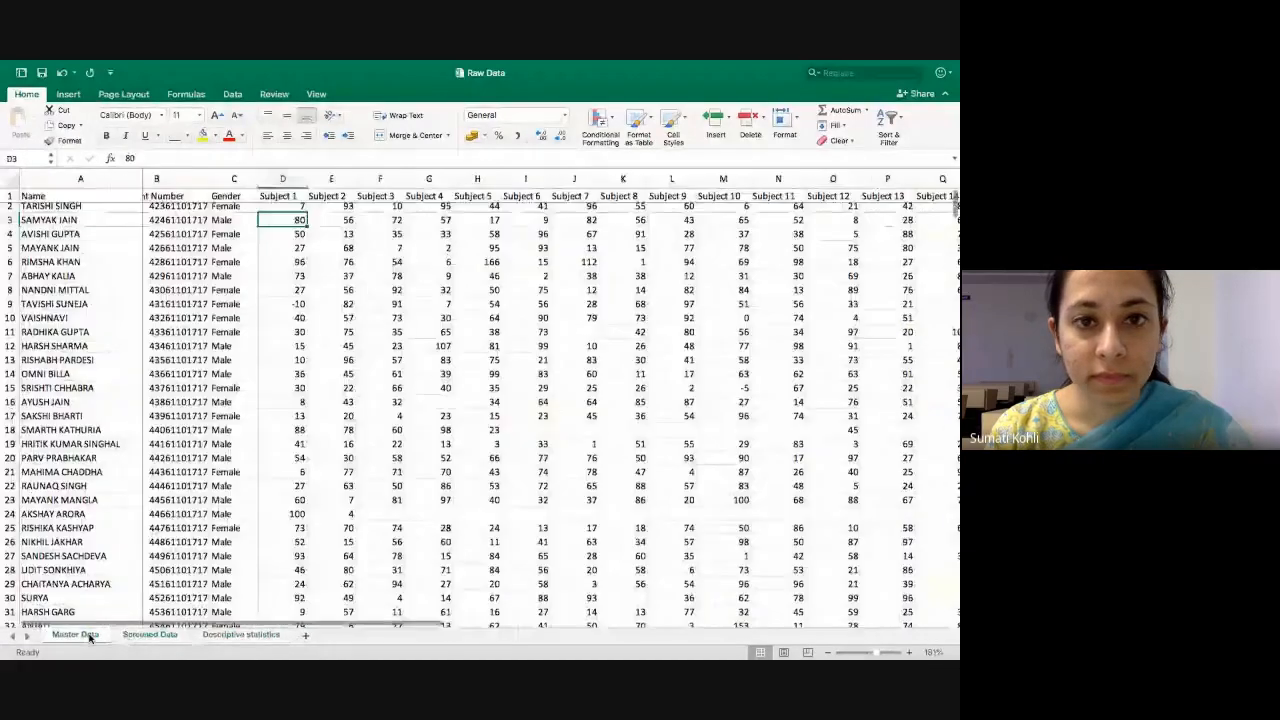
left_click(160, 635)
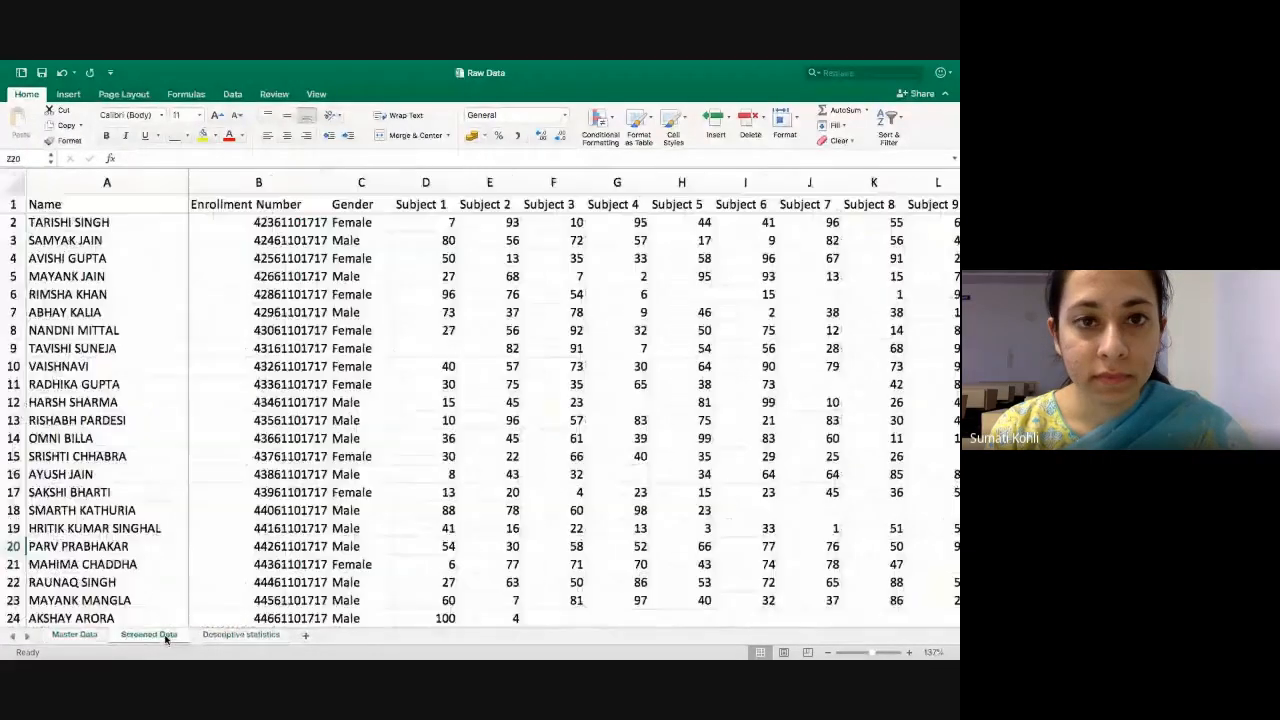
left_click(258, 635)
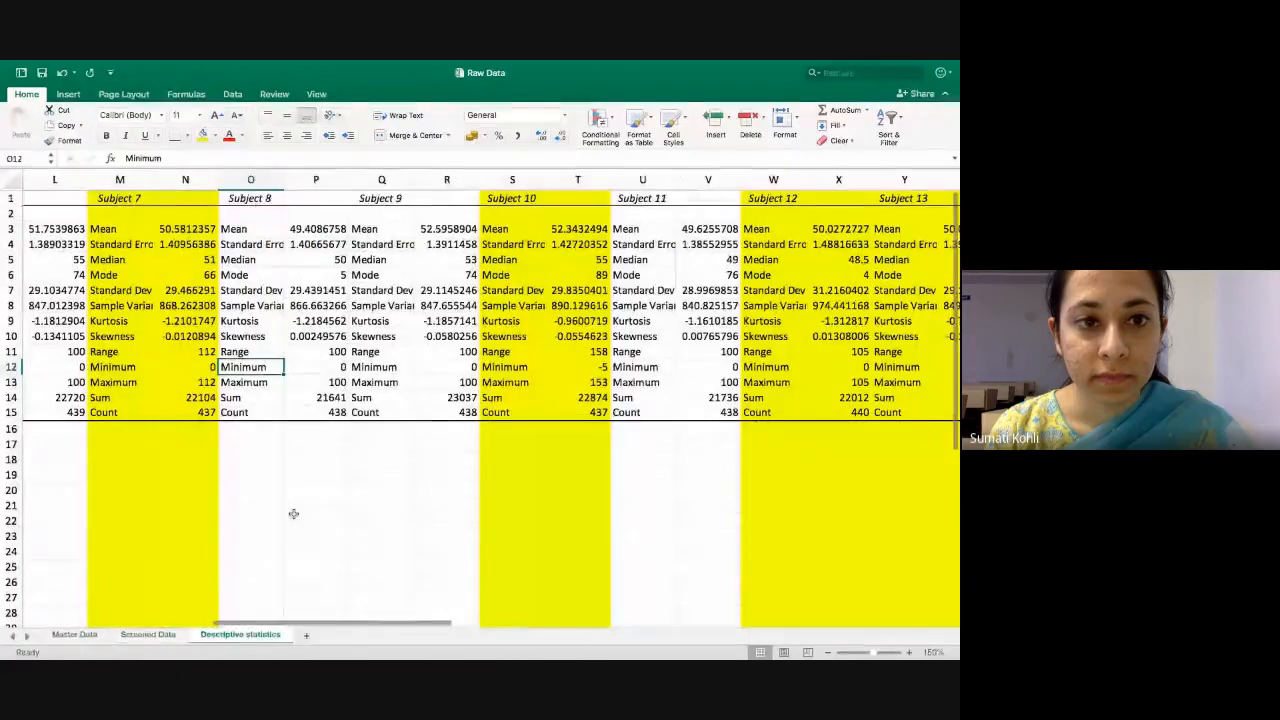
left_click(168, 636)
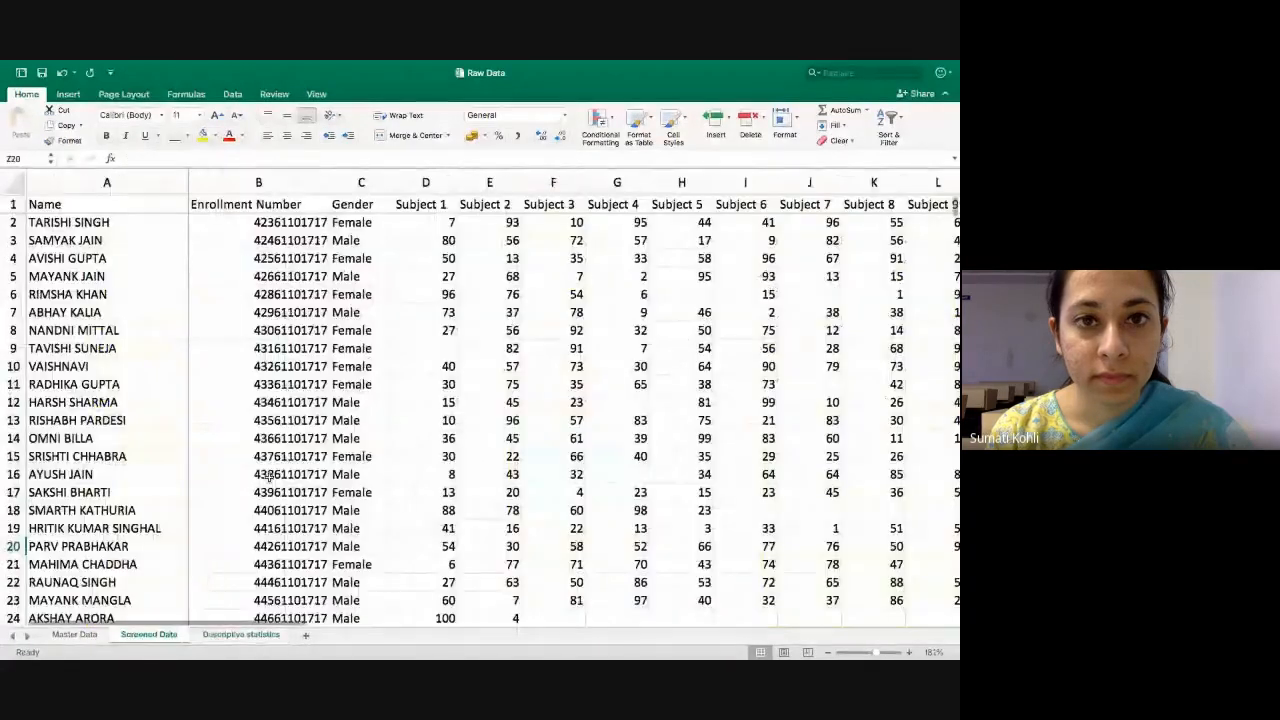
scroll(380, 384, "down", 4)
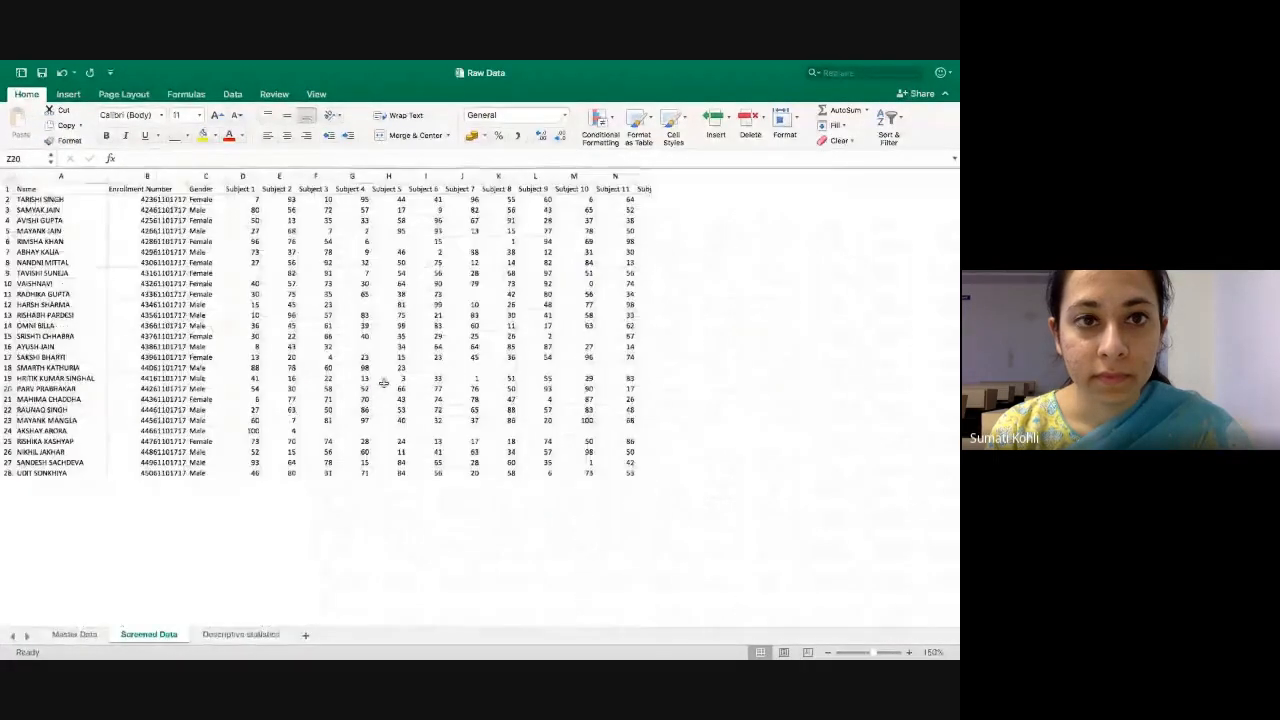
scroll(307, 331, "up", 2)
scroll(307, 331, "up", 3)
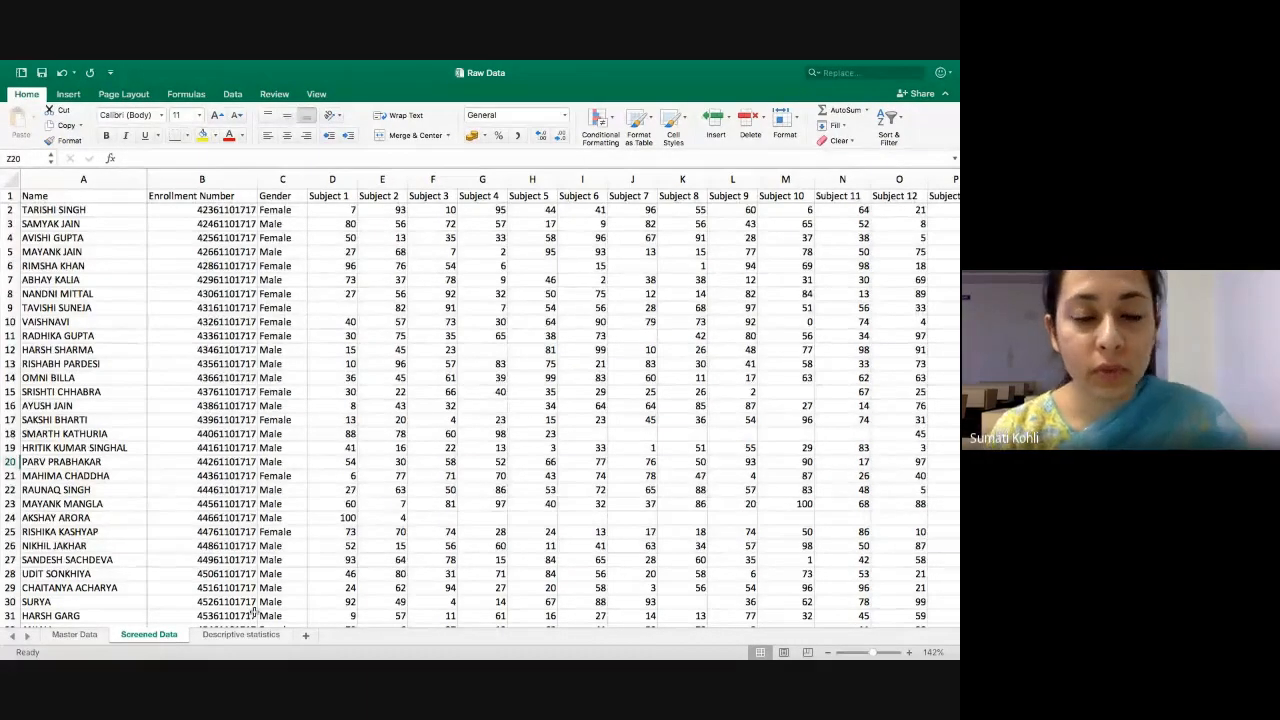
- Rename the Descriptive statistics sheet as Descriptive statistics 1 and review its figures from Subject 1
left_click(278, 635)
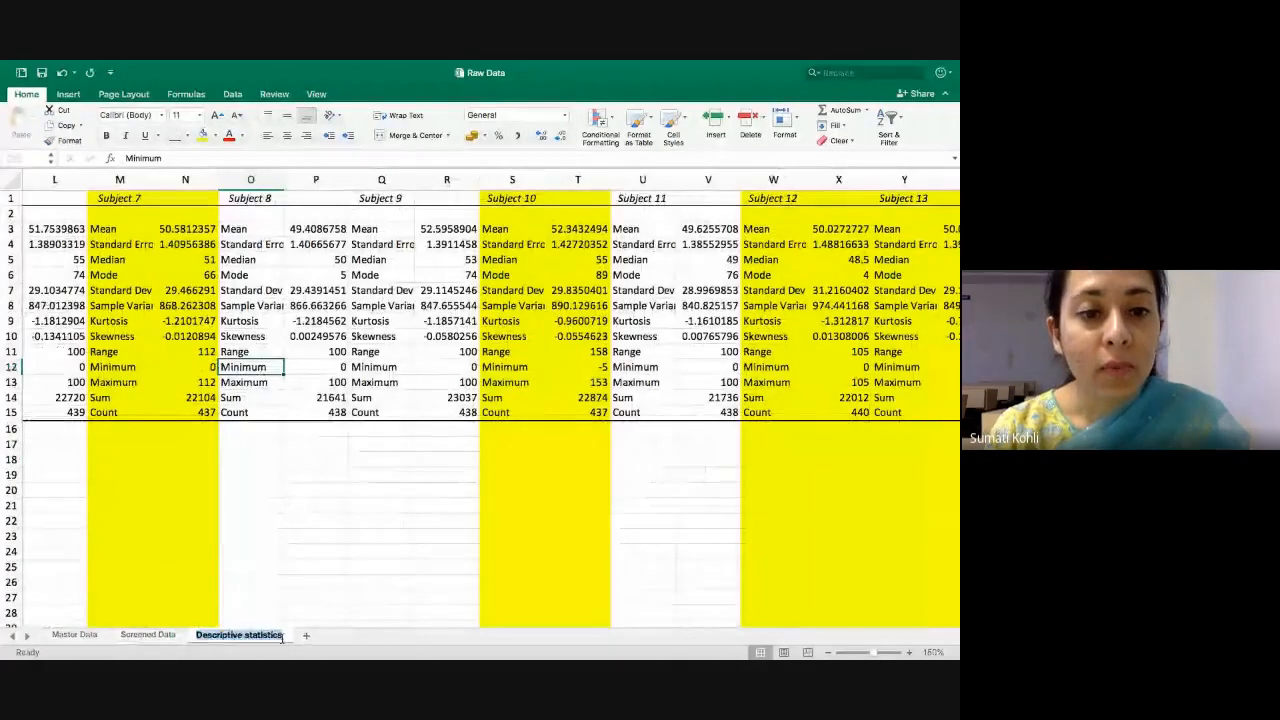
left_click(288, 637)
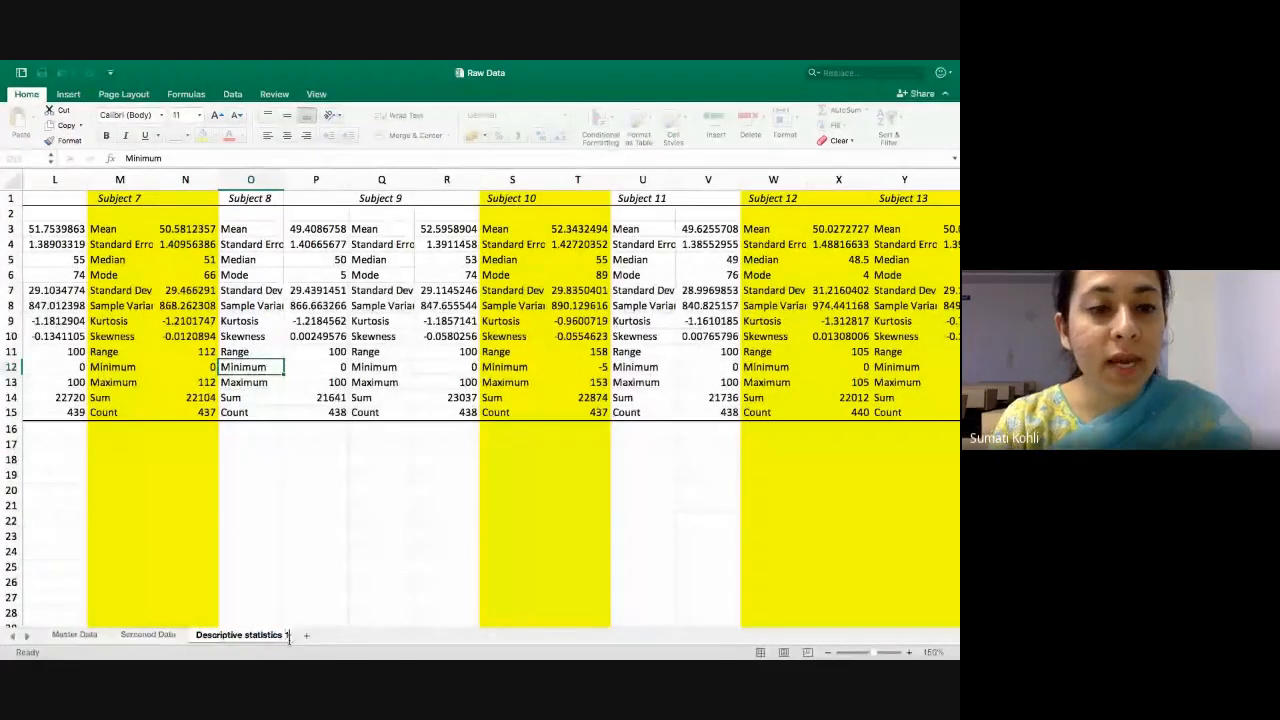
left_click(150, 636)
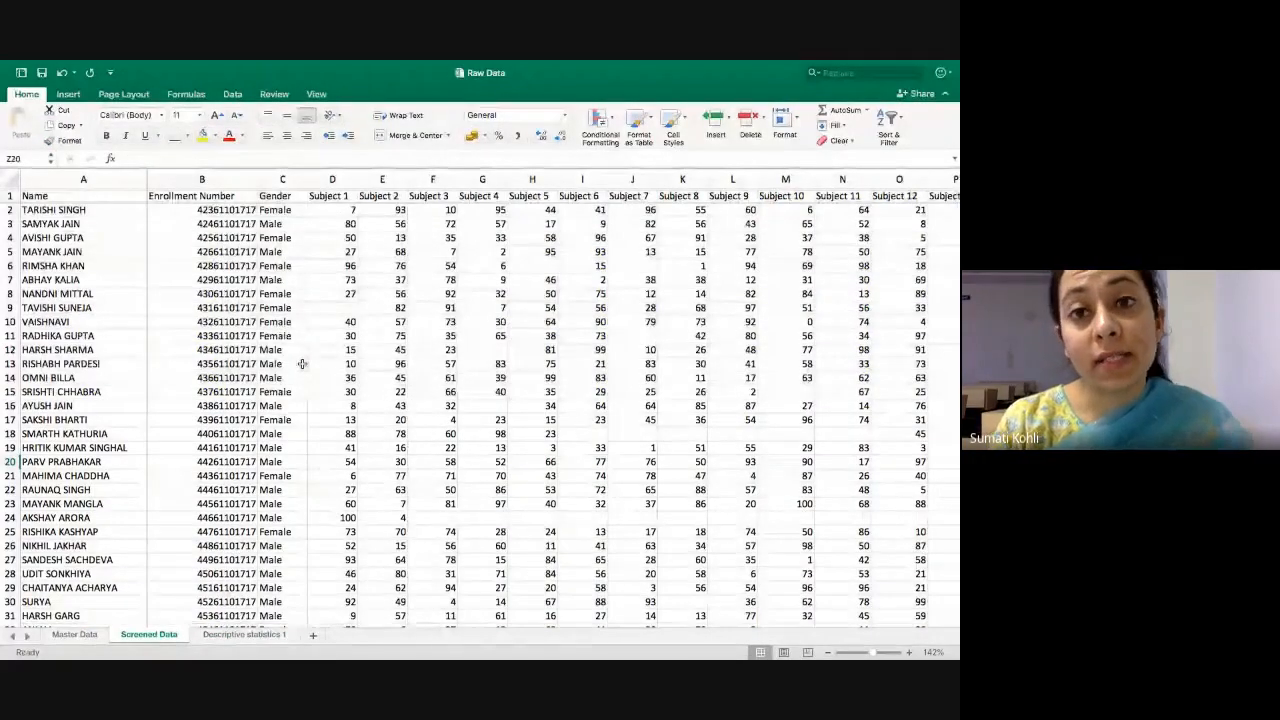
left_click(244, 634)
scroll(158, 300, "left", 10)
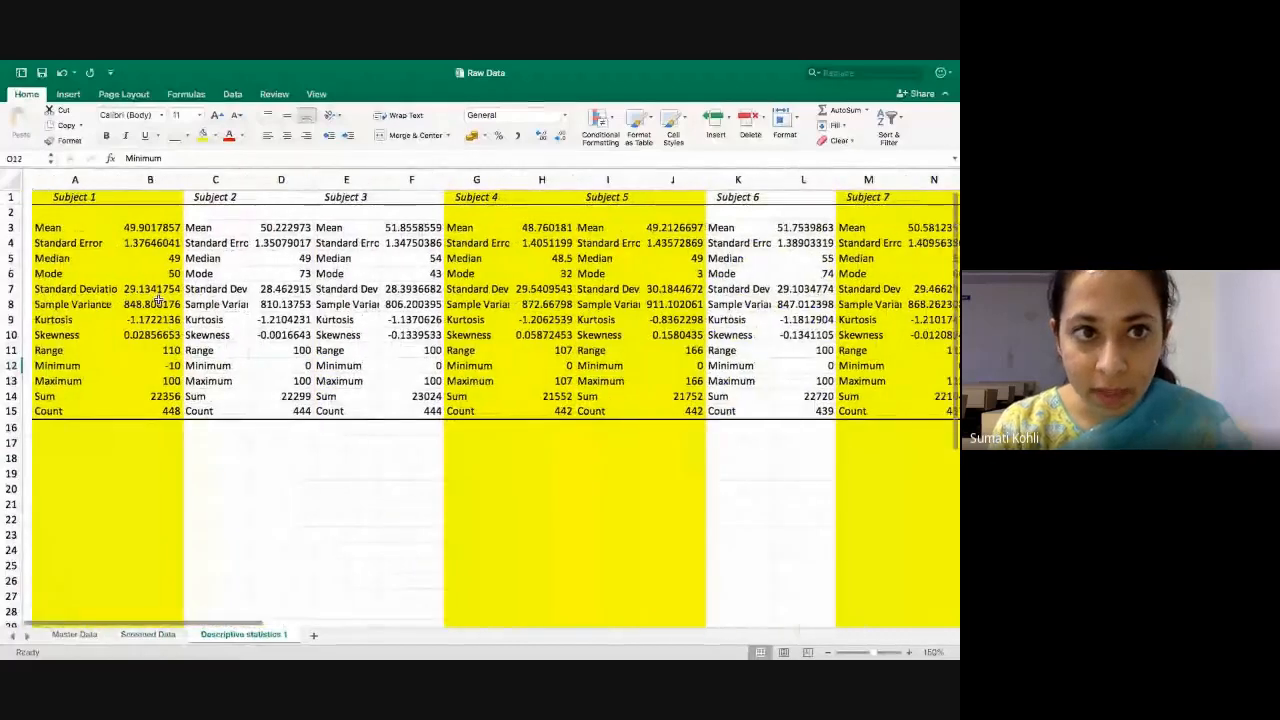
- Open the Descriptive Statistics analysis tool for the Screened Data sheet and move its dialog clear of the first subject columns
left_click(150, 634)
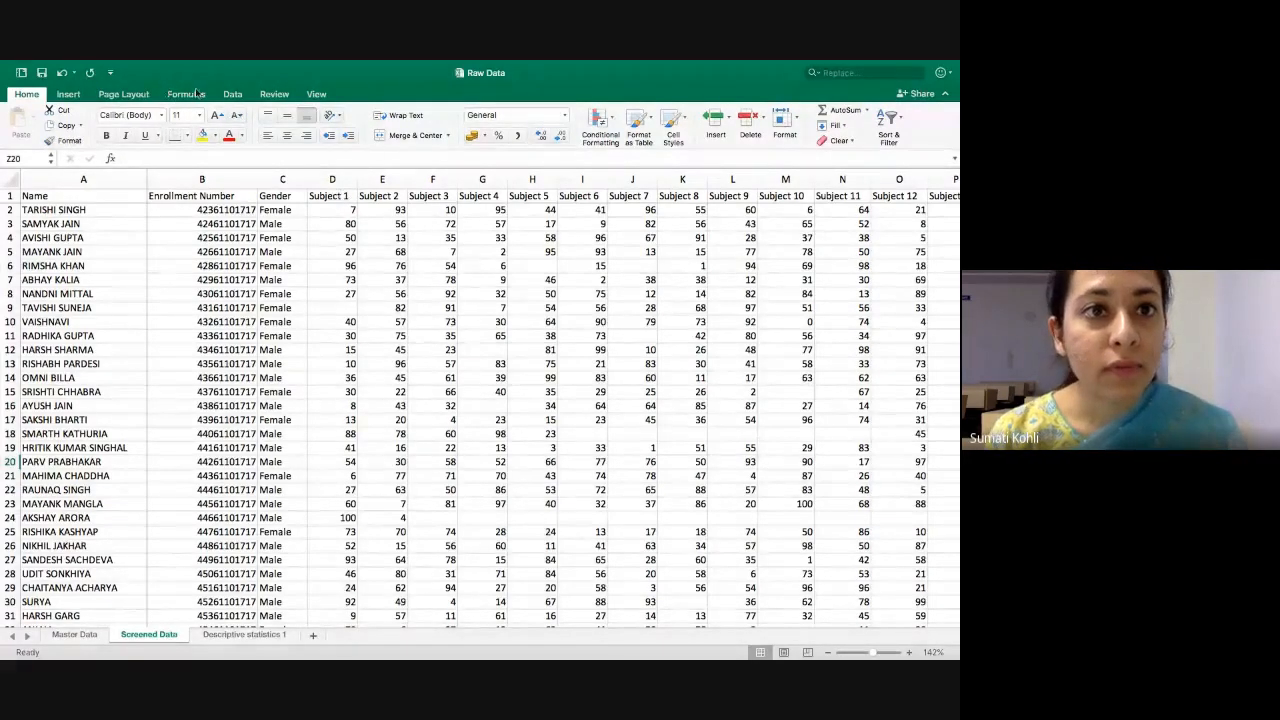
left_click(234, 95)
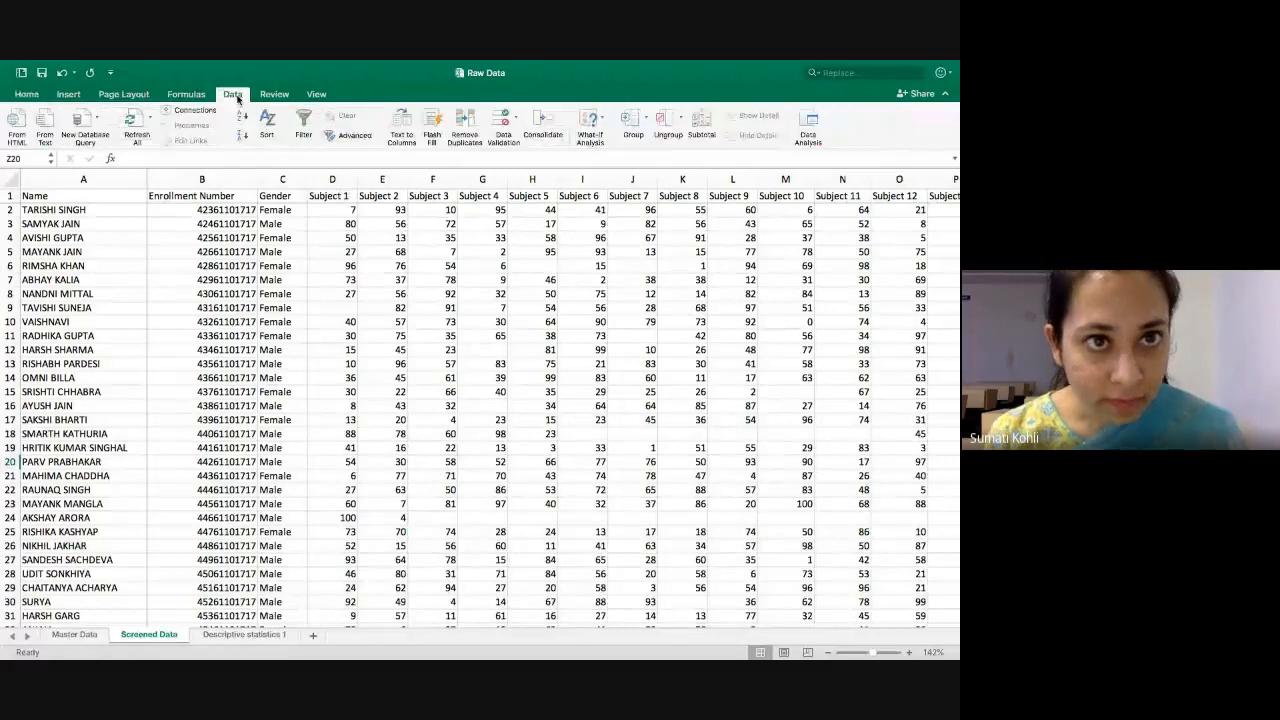
left_click(811, 126)
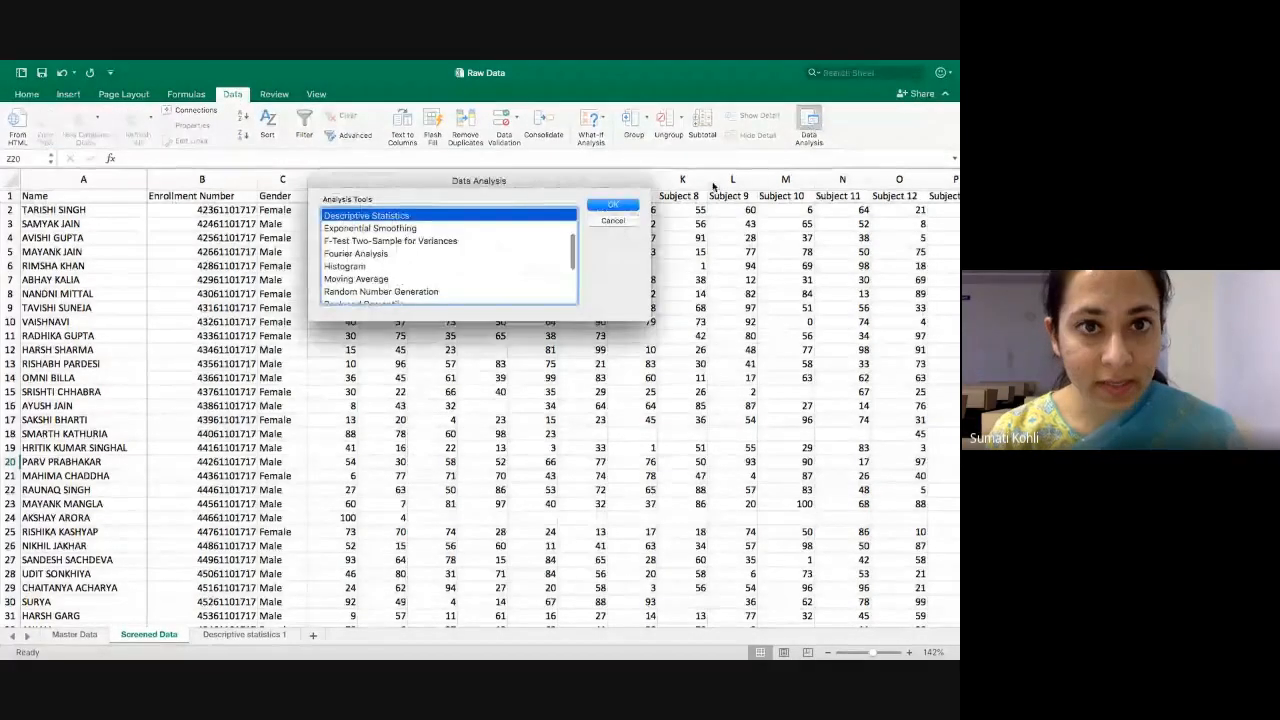
left_click(613, 205)
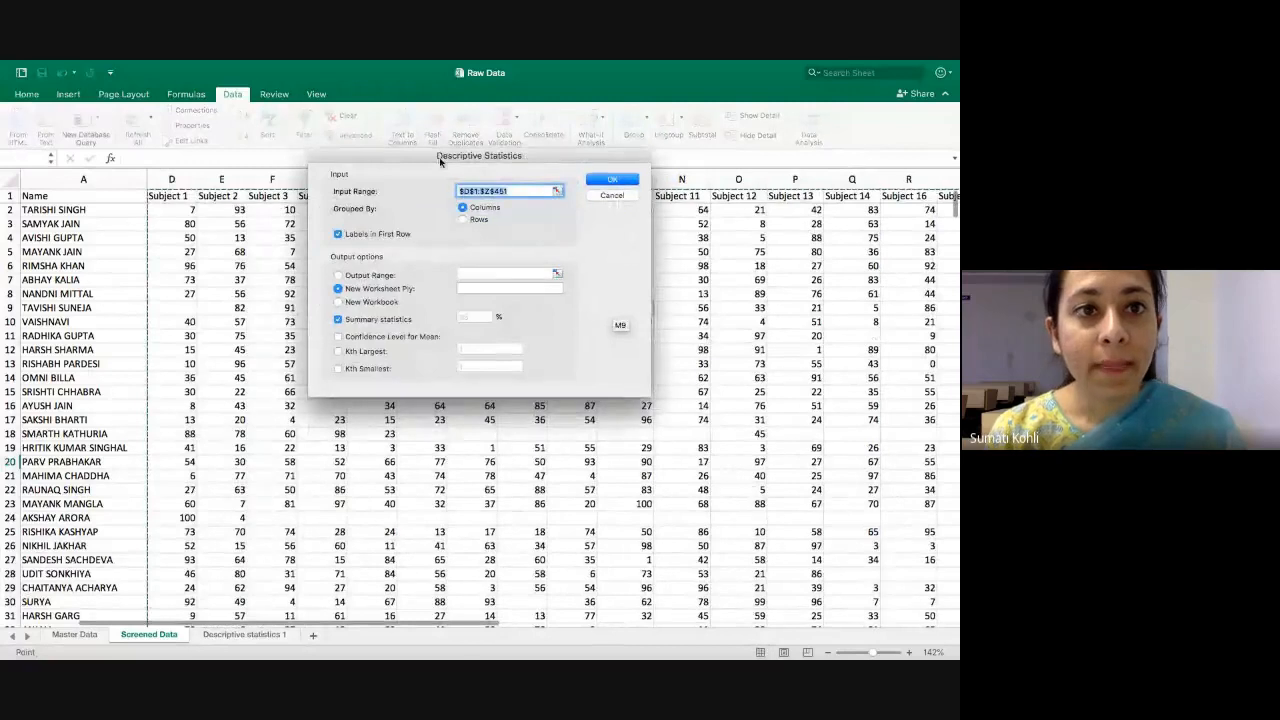
left_click_drag(440, 161, 550, 181)
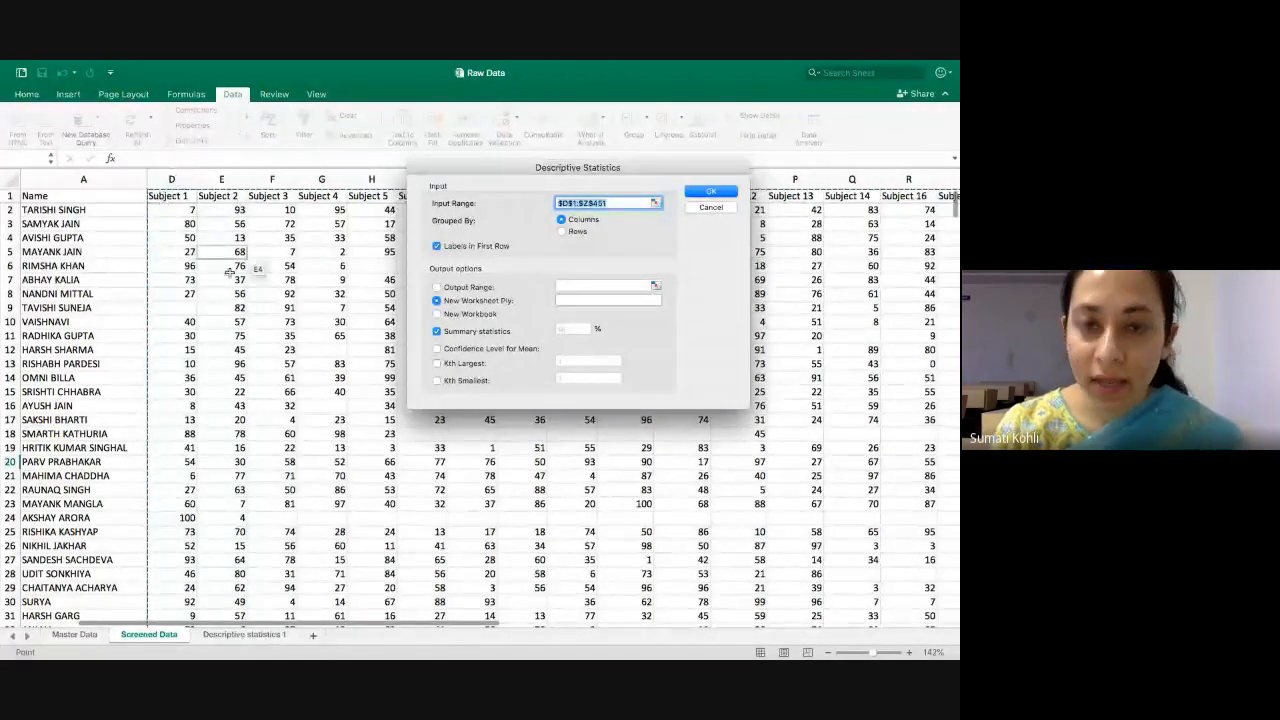
- Check the input range $D$1:$Z$451 against the student rows and generate summary statistics by columns, with first-row labels, on a new worksheet
scroll(288, 376, "down", 20)
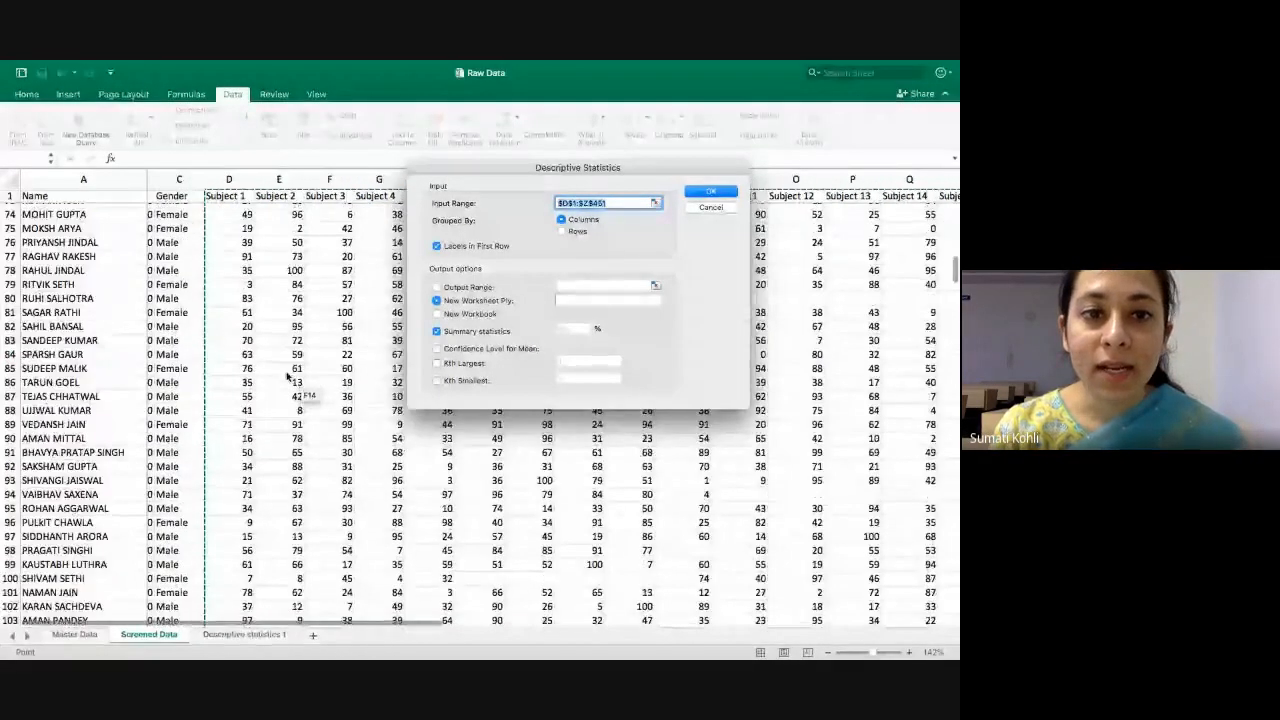
scroll(288, 376, "down", 20)
scroll(288, 376, "left", 2)
scroll(288, 376, "up", 10)
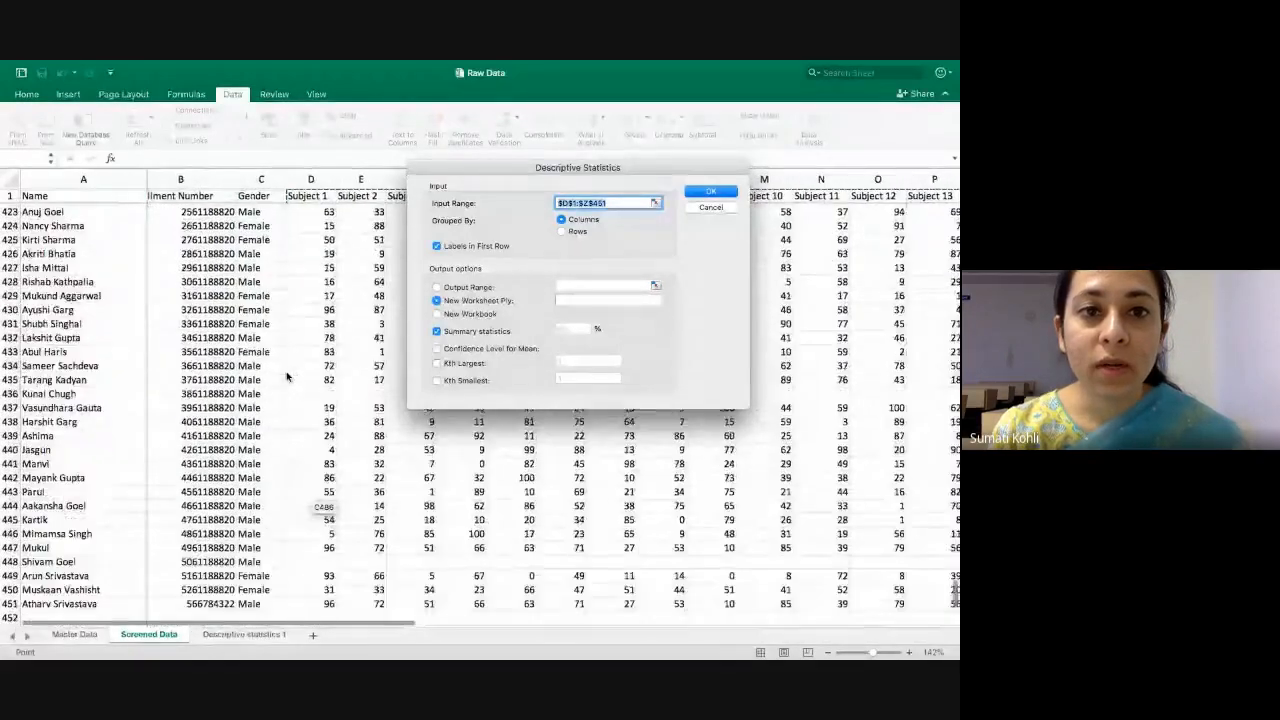
scroll(287, 376, "up", 20)
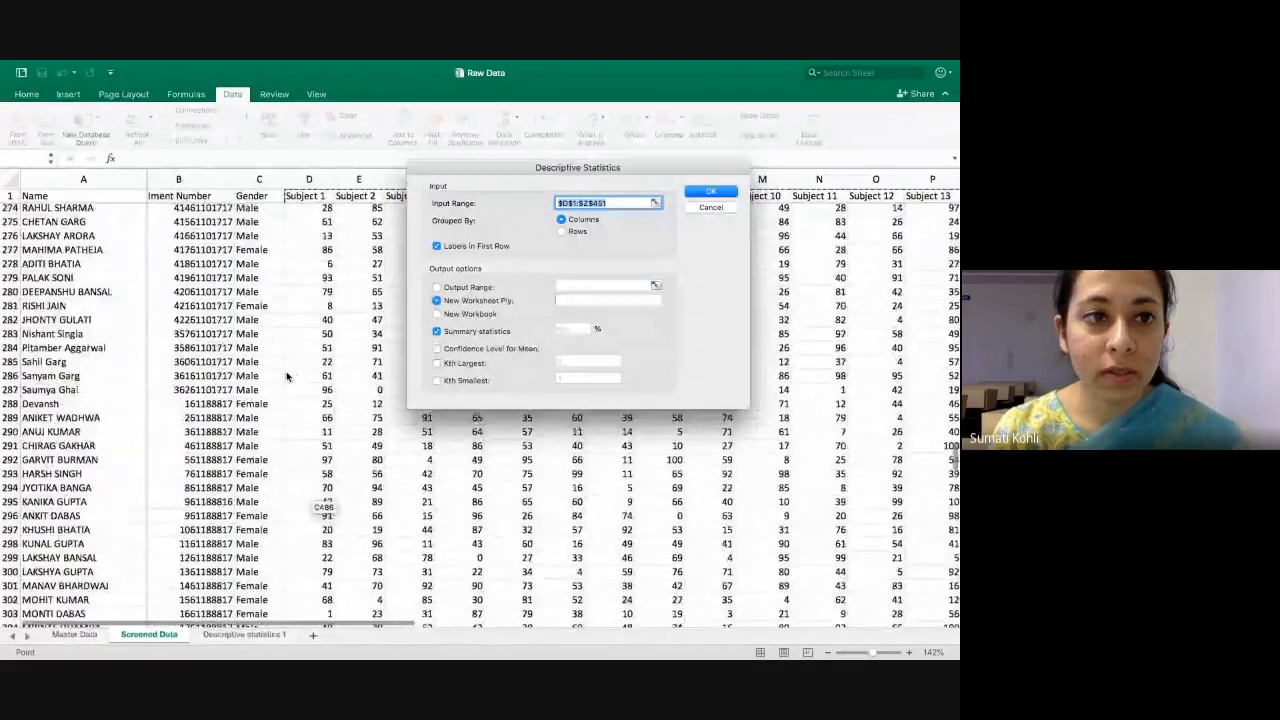
scroll(287, 376, "up", 20)
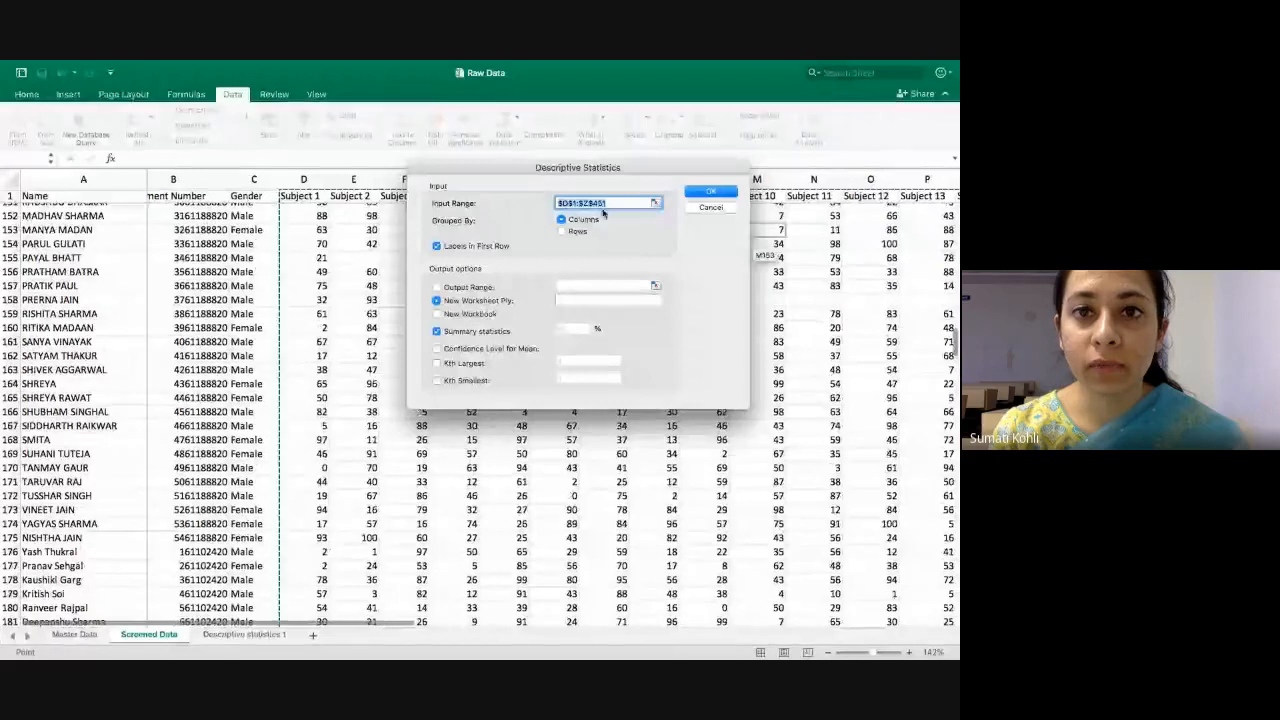
scroll(362, 420, "down", 14)
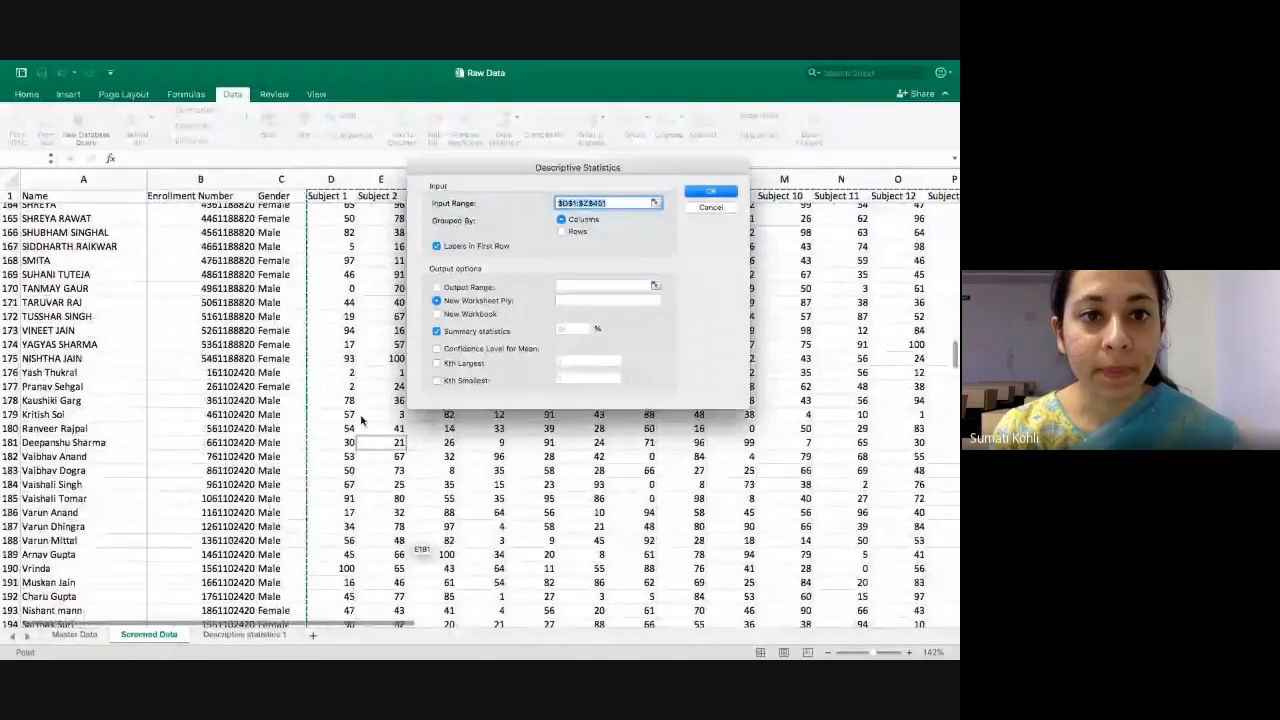
scroll(362, 420, "down", 20)
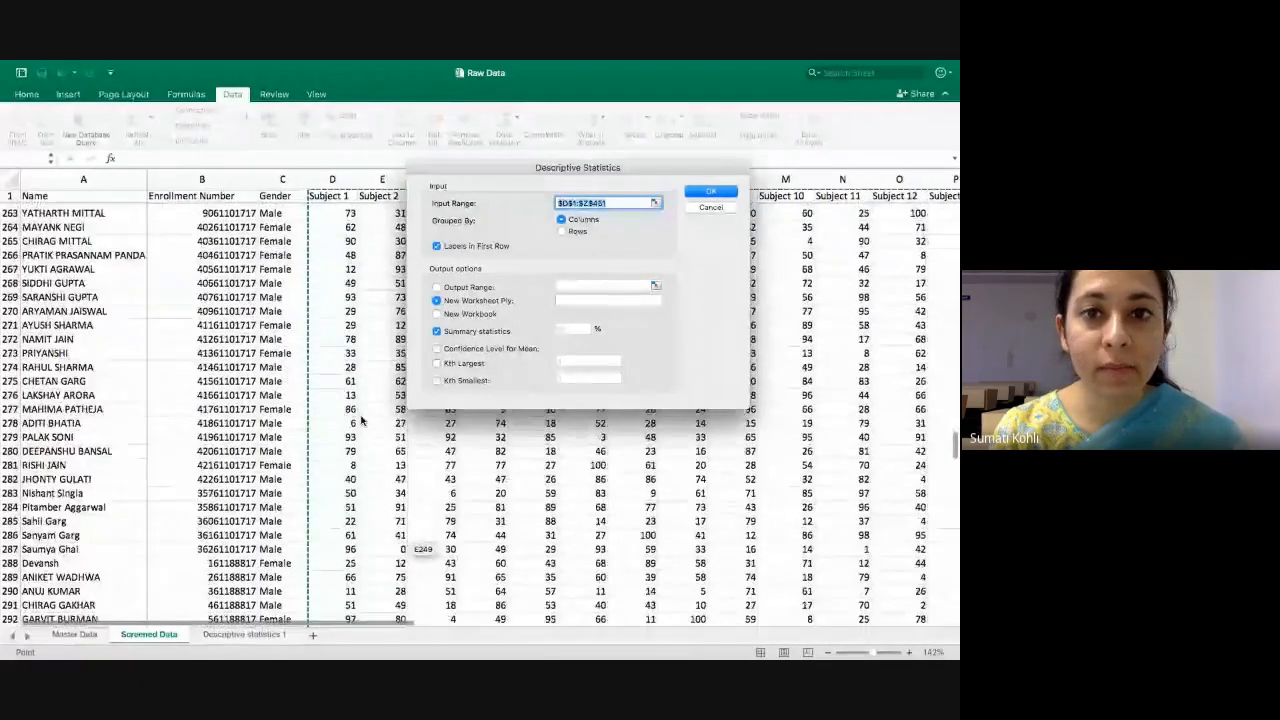
scroll(362, 420, "up", 20)
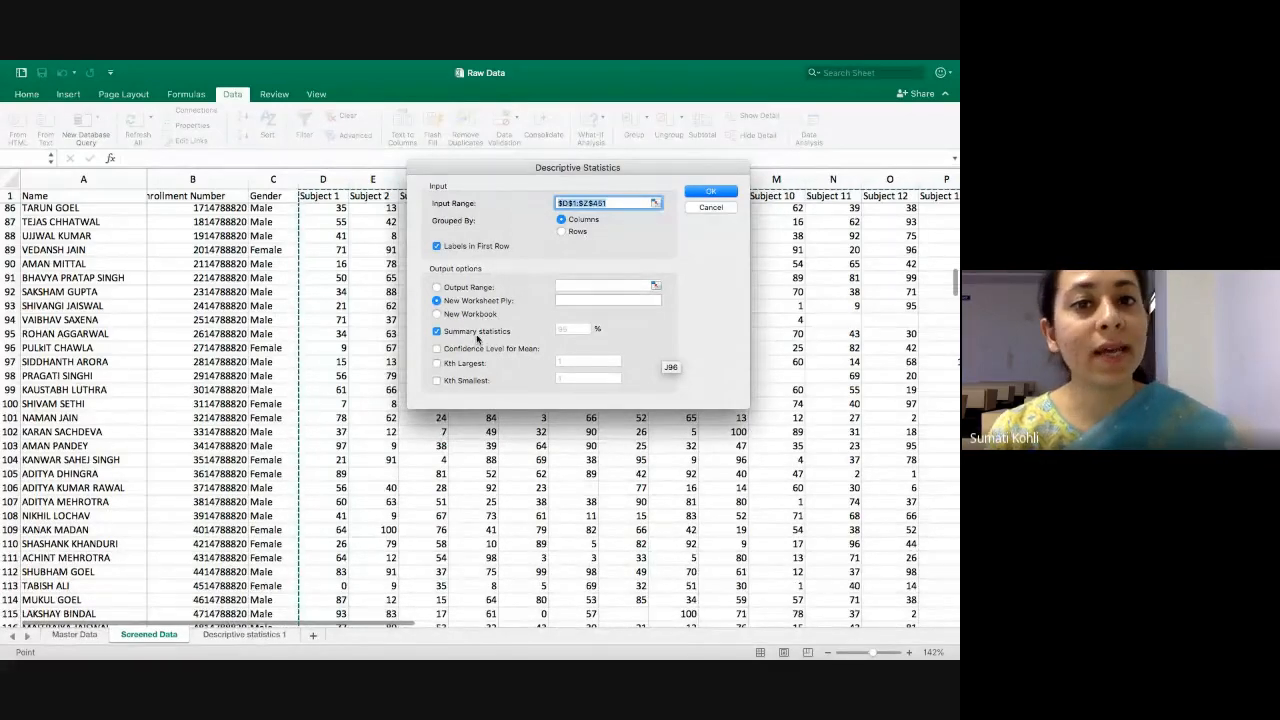
left_click(706, 191)
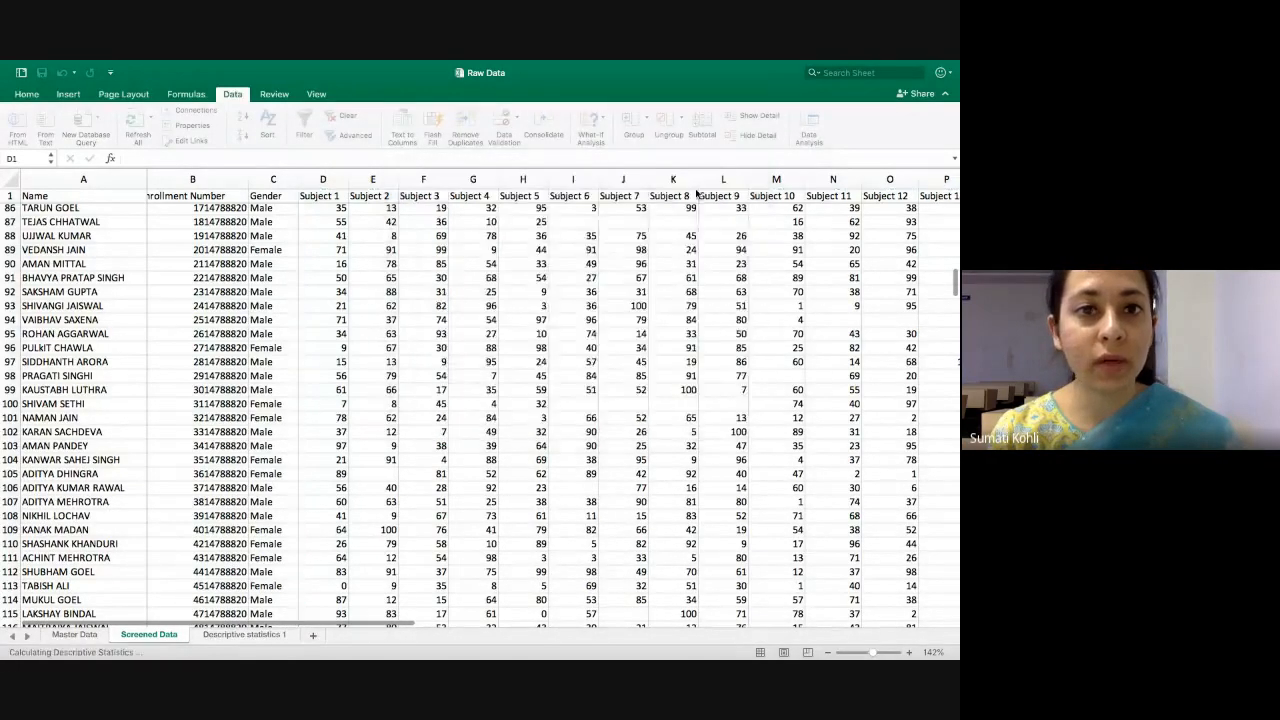
- Rename the new statistics sheet as Descriptive statistics 2
scroll(227, 300, "up", 3)
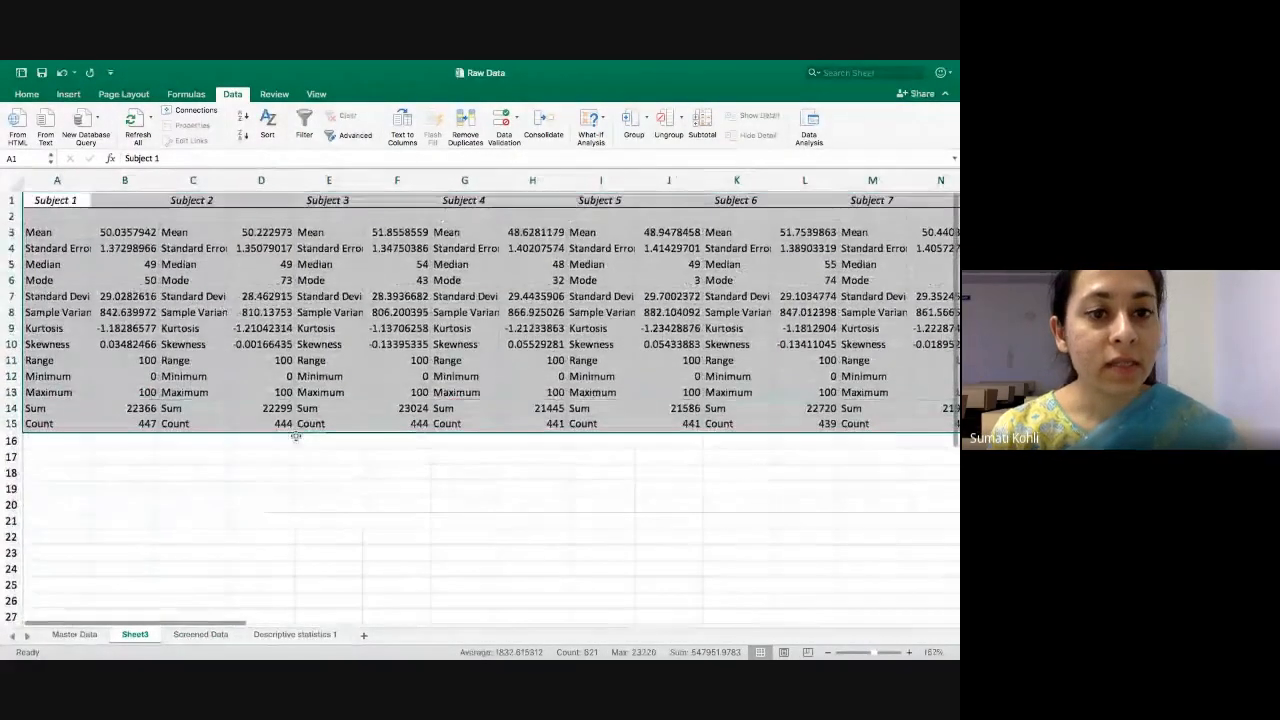
double_click(131, 634)
type("Desc")
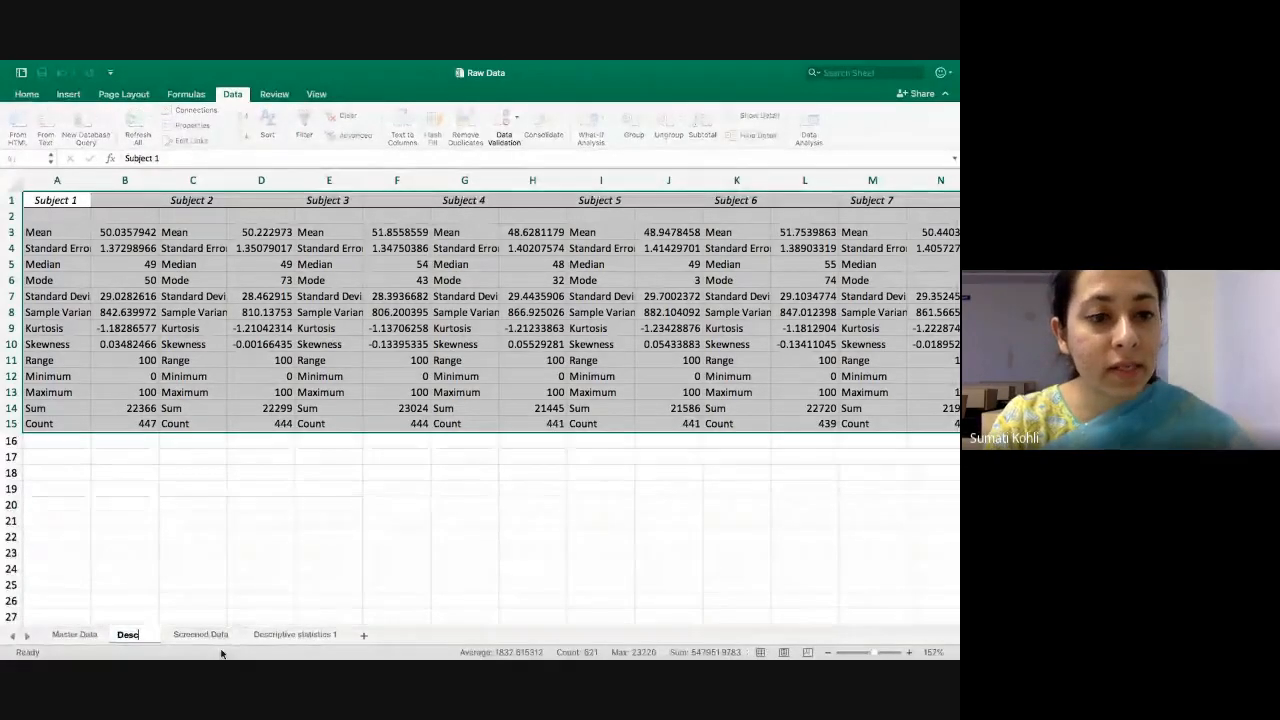
key("Return")
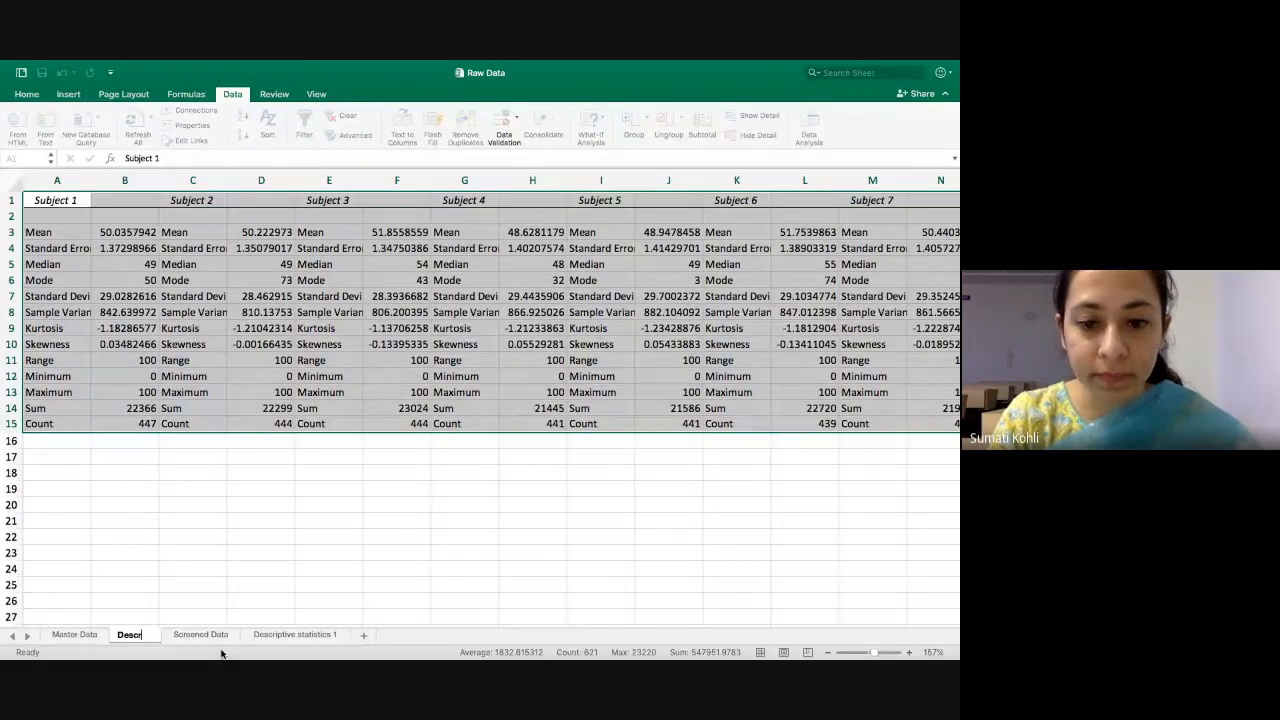
type("riptive s")
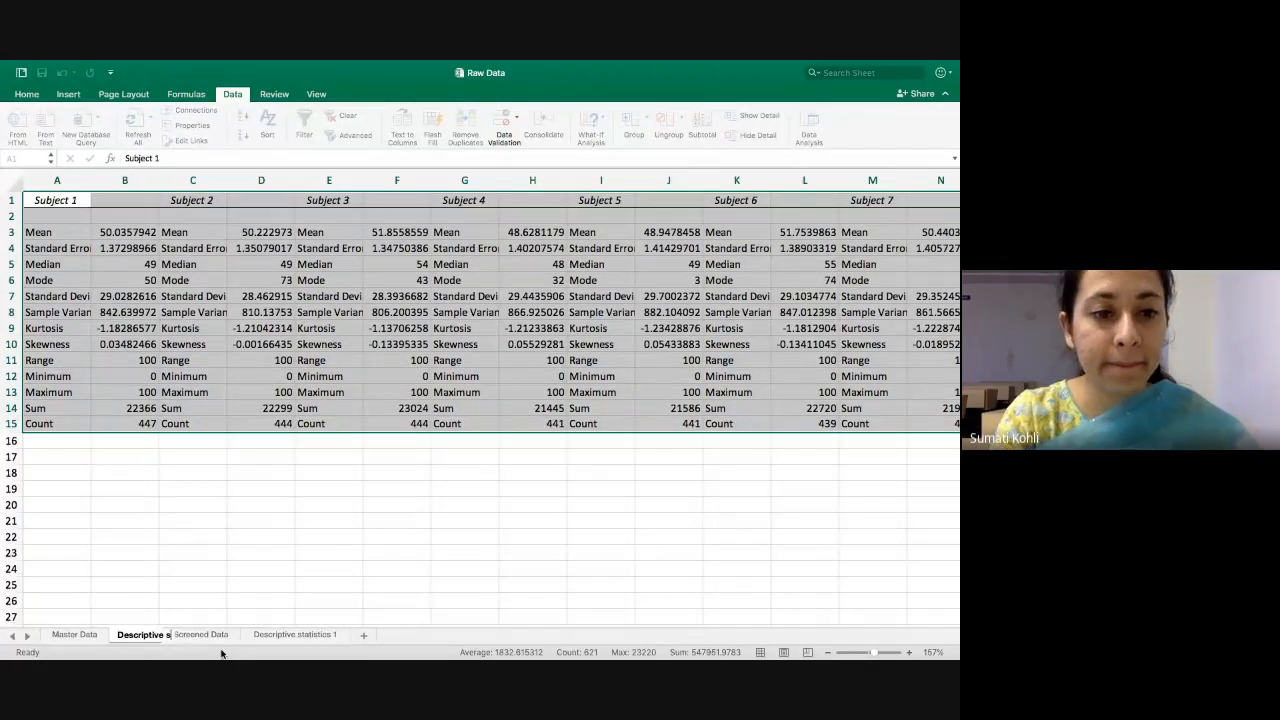
type("tatistics")
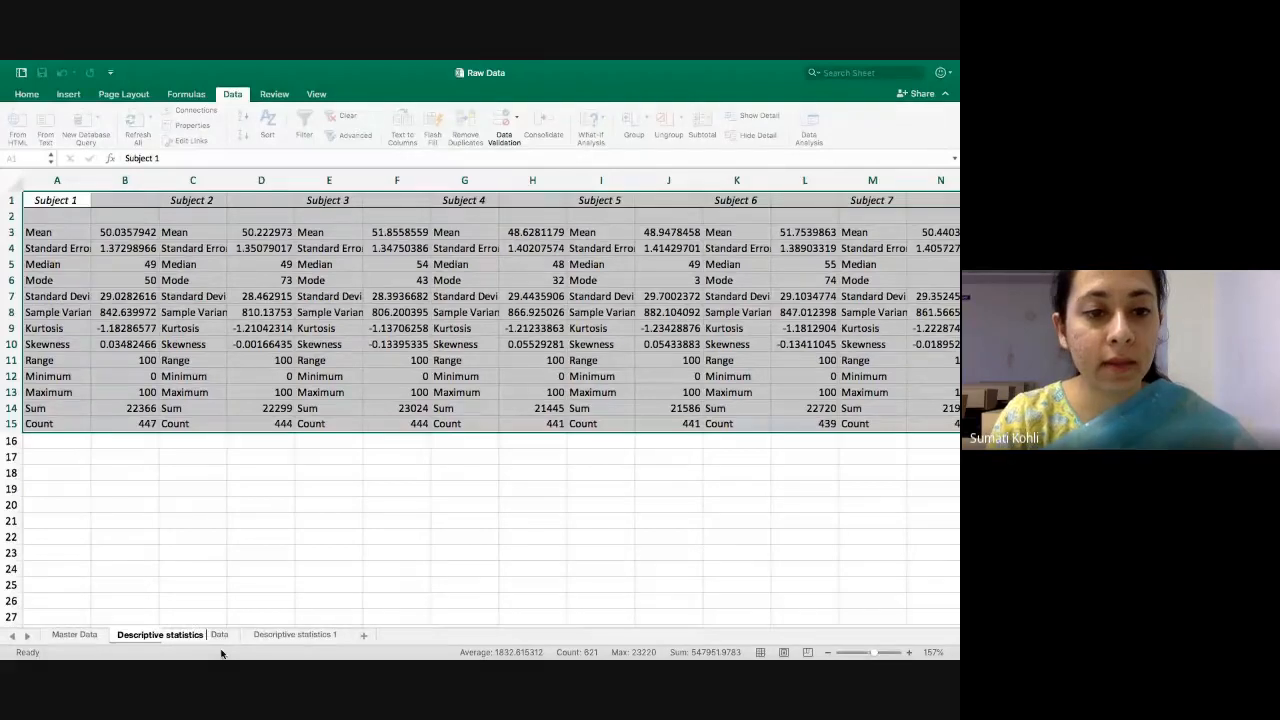
type(" 2")
key("Return")
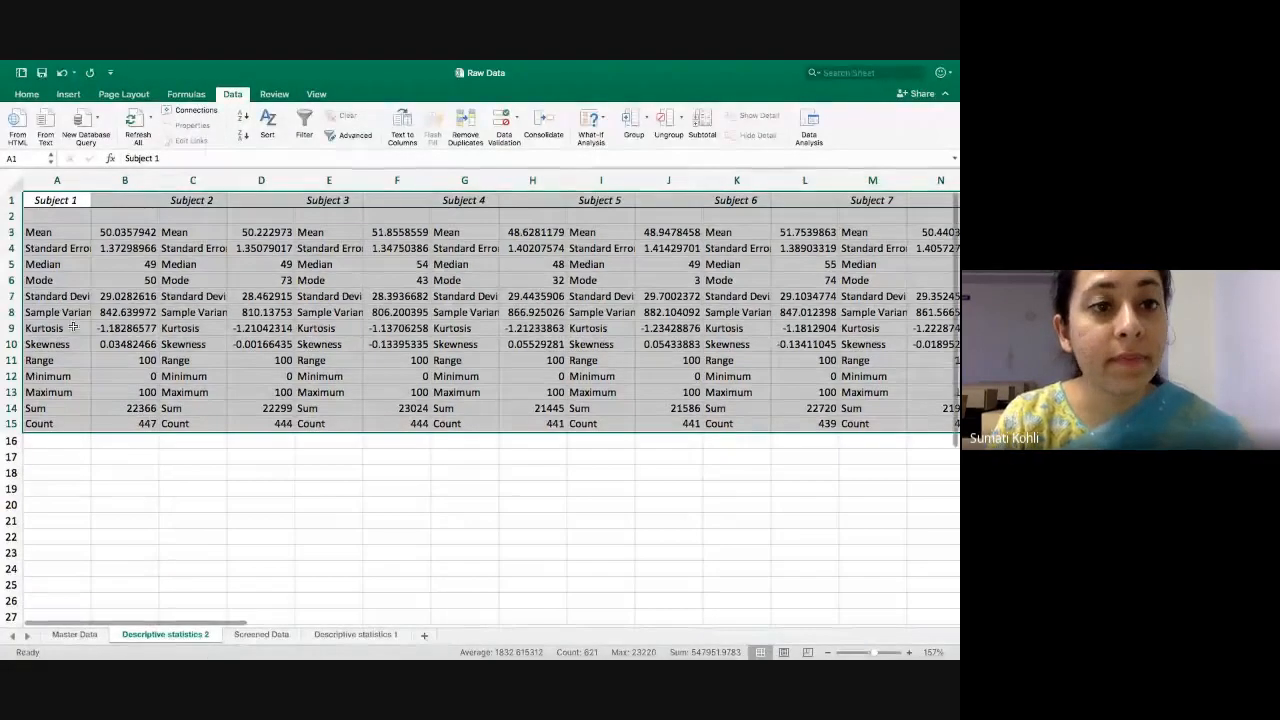
- Fill the Minimum and Maximum rows, 12 and 13, of Descriptive statistics 2 with green
left_click(82, 372)
left_click_drag(14, 377, 18, 393)
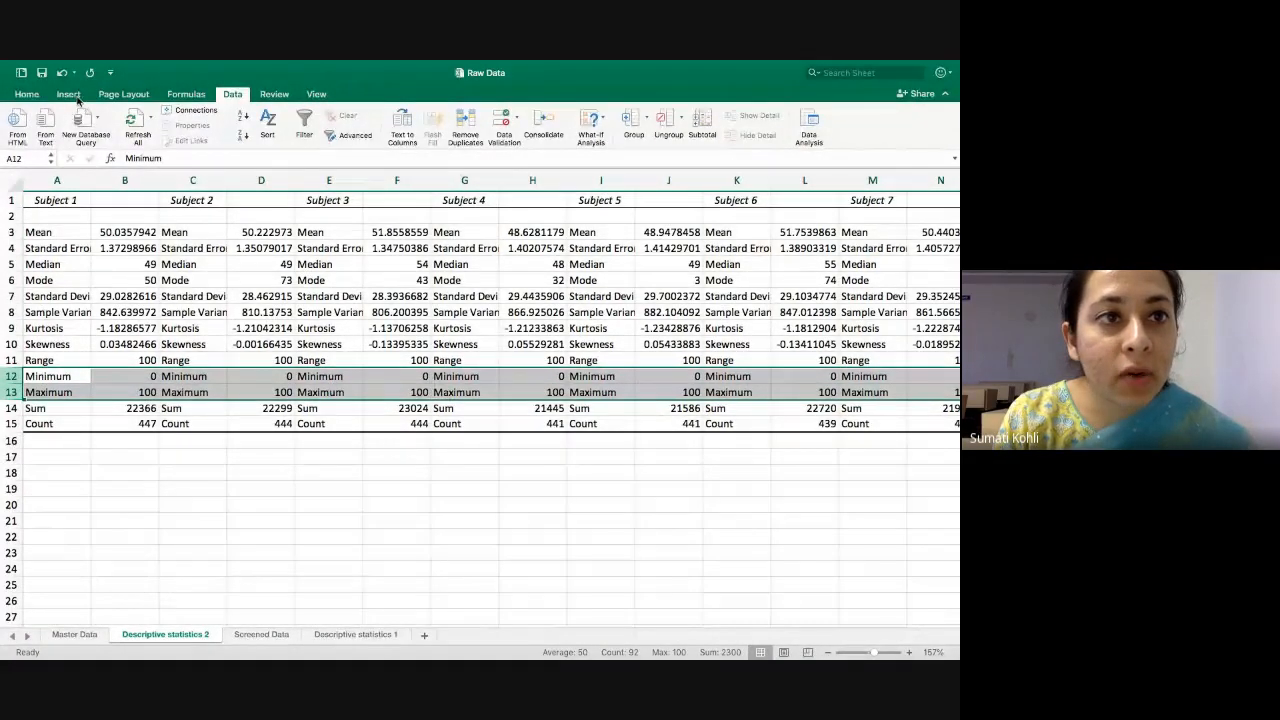
left_click(35, 94)
left_click(214, 136)
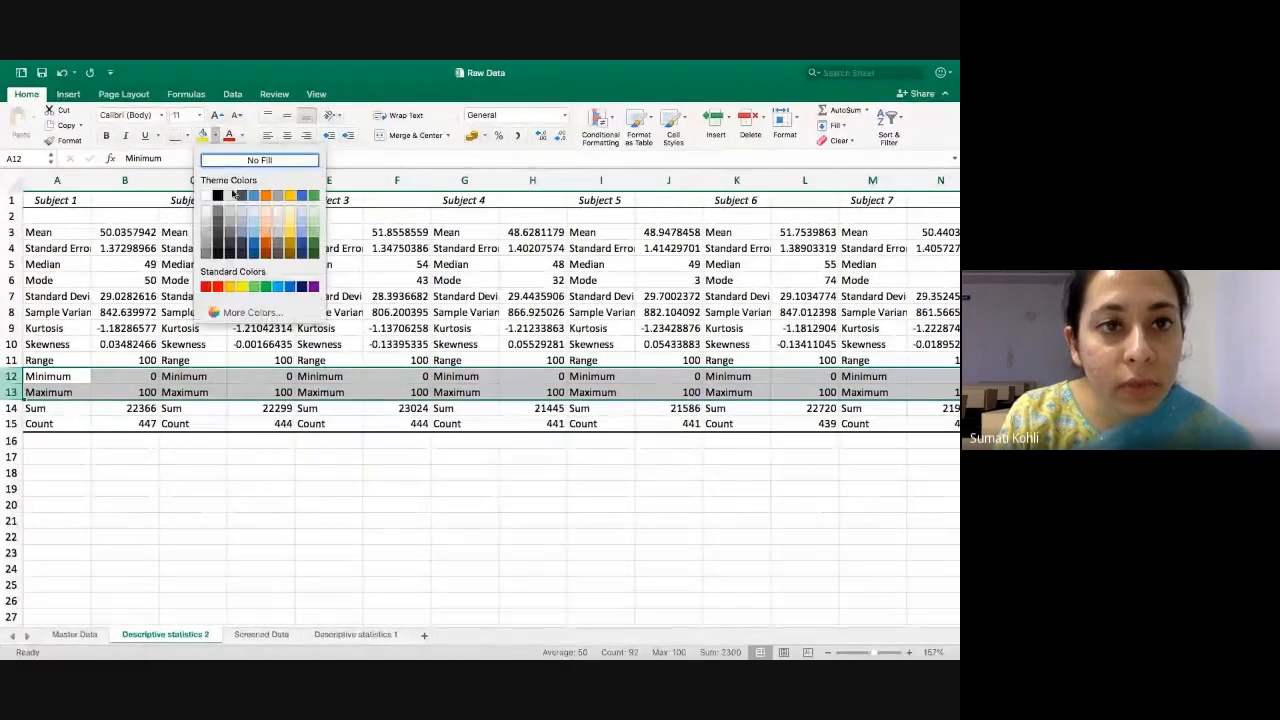
left_click(265, 287)
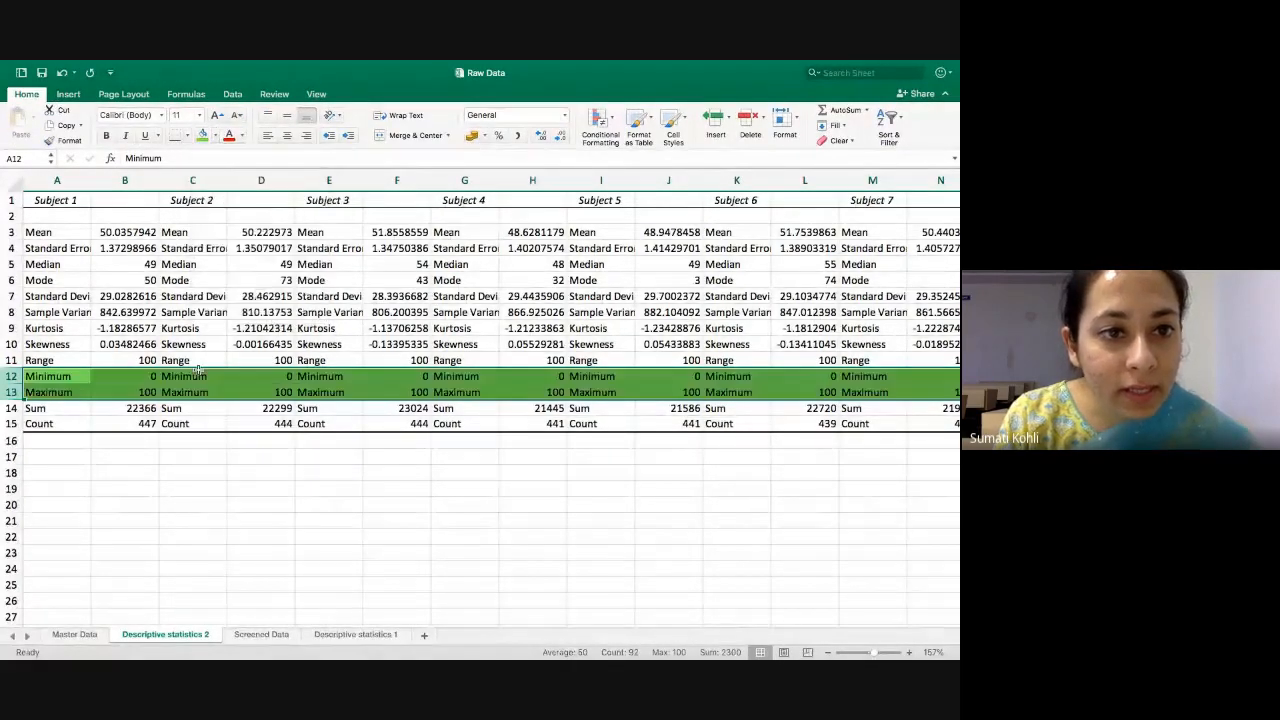
- Examine the green minimum and maximum rows for every subject, from Subject 1 through Subject 25
left_click(138, 388)
key("Right")
key("Right")
key("Right")
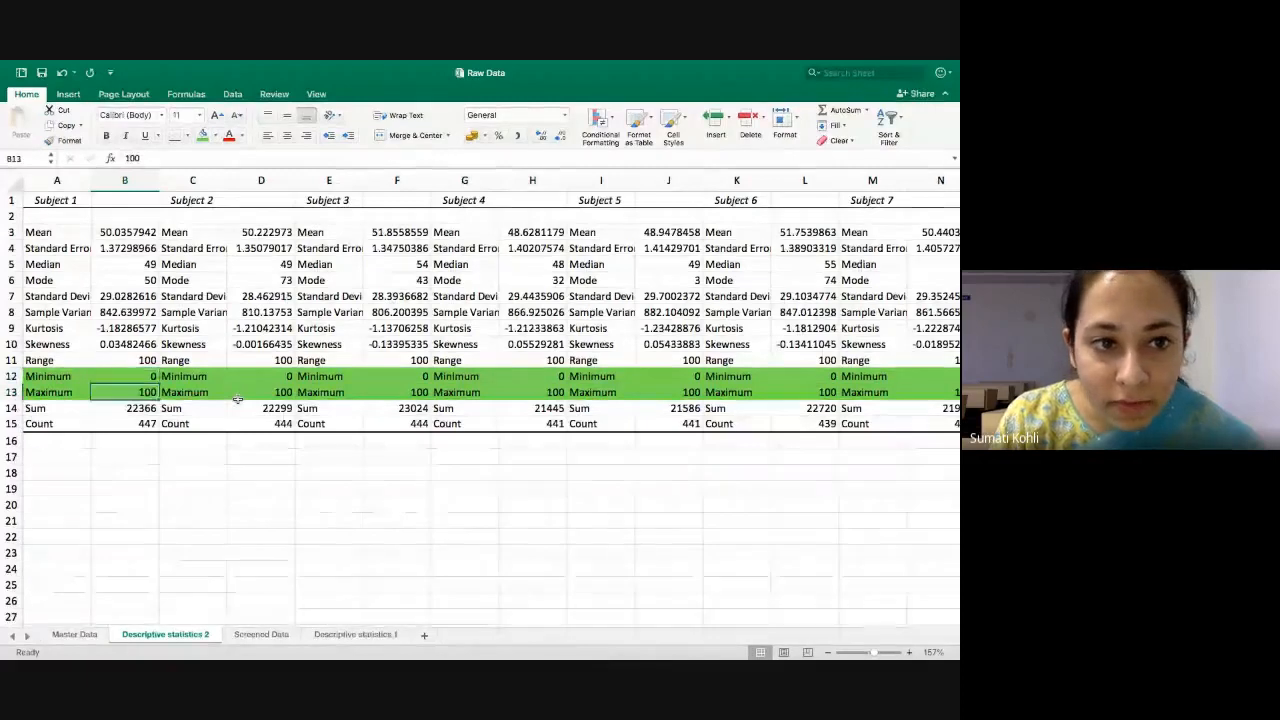
key("Right")
key("Right")
key("Right")
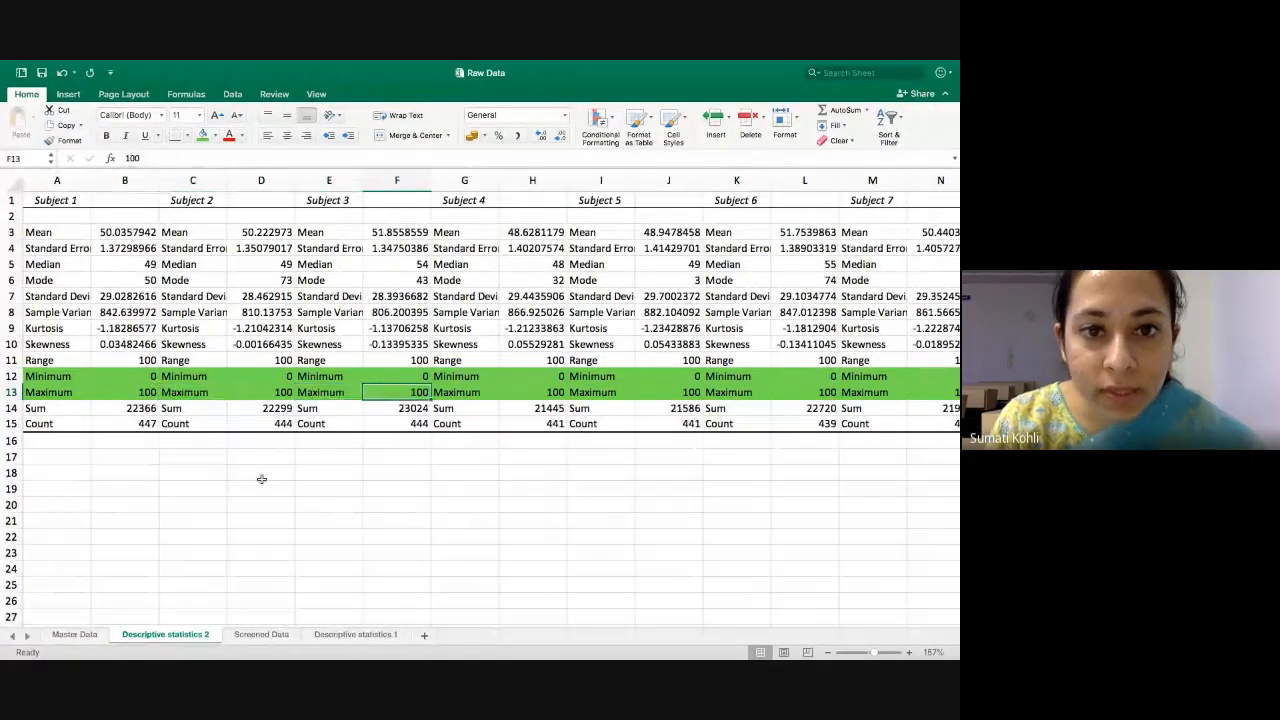
key("Right")
key("Right")
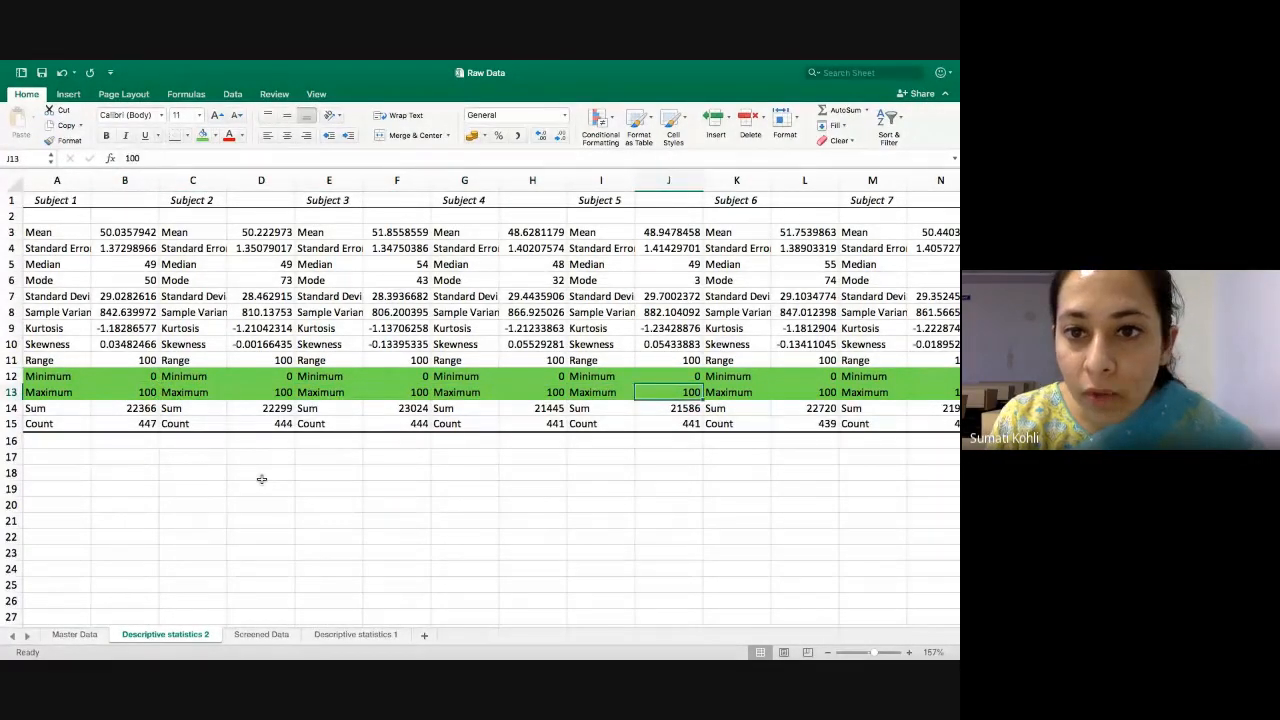
key("Right")
key("Right")
key("Right")
key("Right")
key("Right")
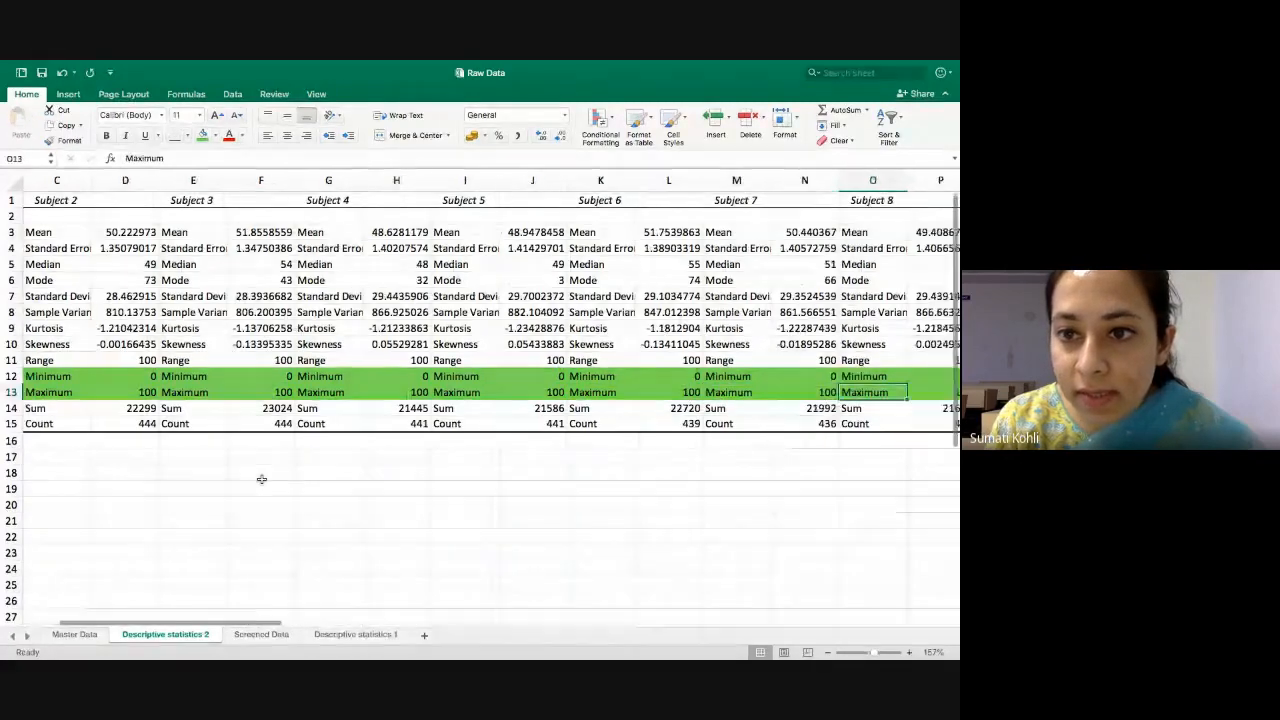
key("Right")
key("Right")
key("Right")
key("Right")
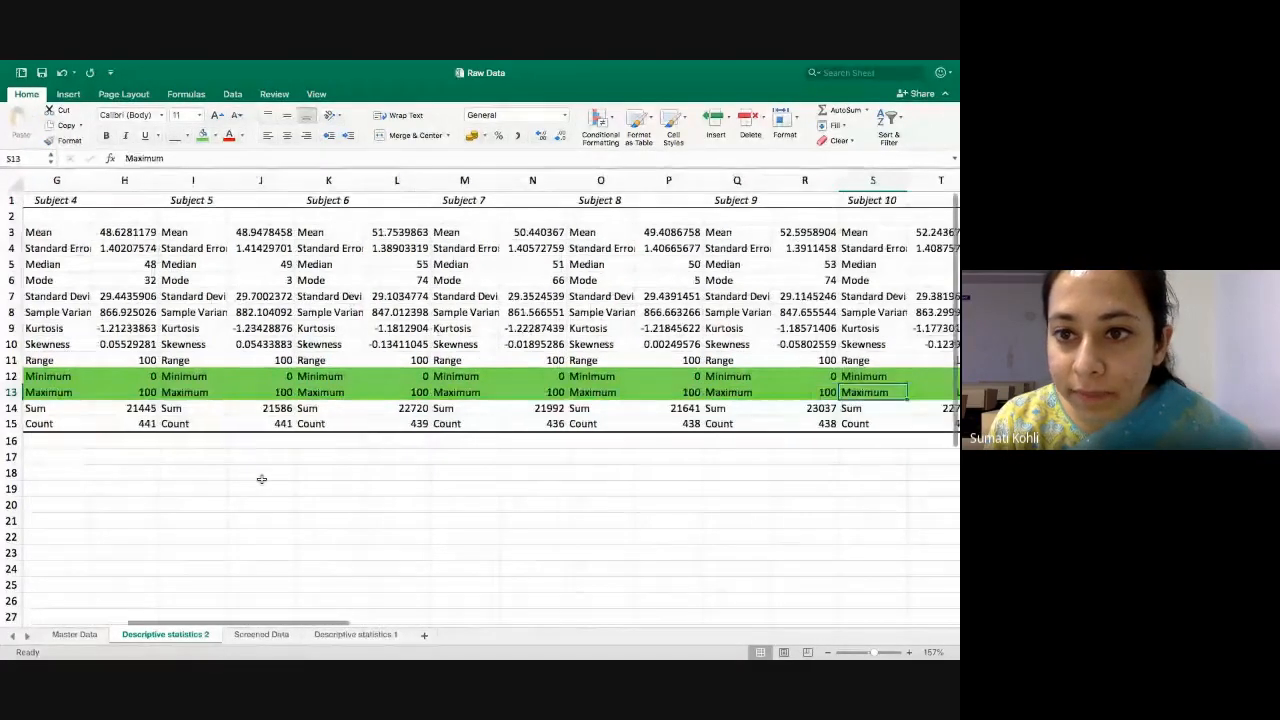
key("Right")
key("Right")
key("Right")
key("Right")
key("Right")
key("Right")
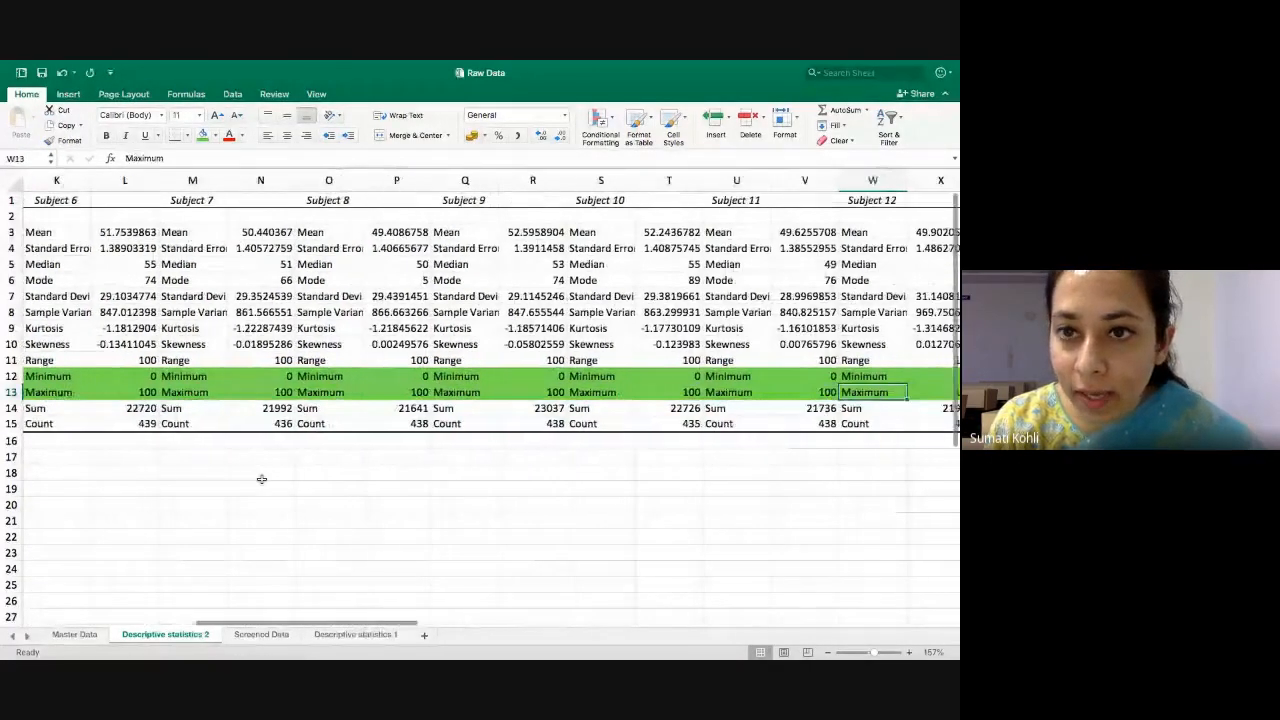
key("Right")
key("Right")
key("Right")
key("Right")
key("Right")
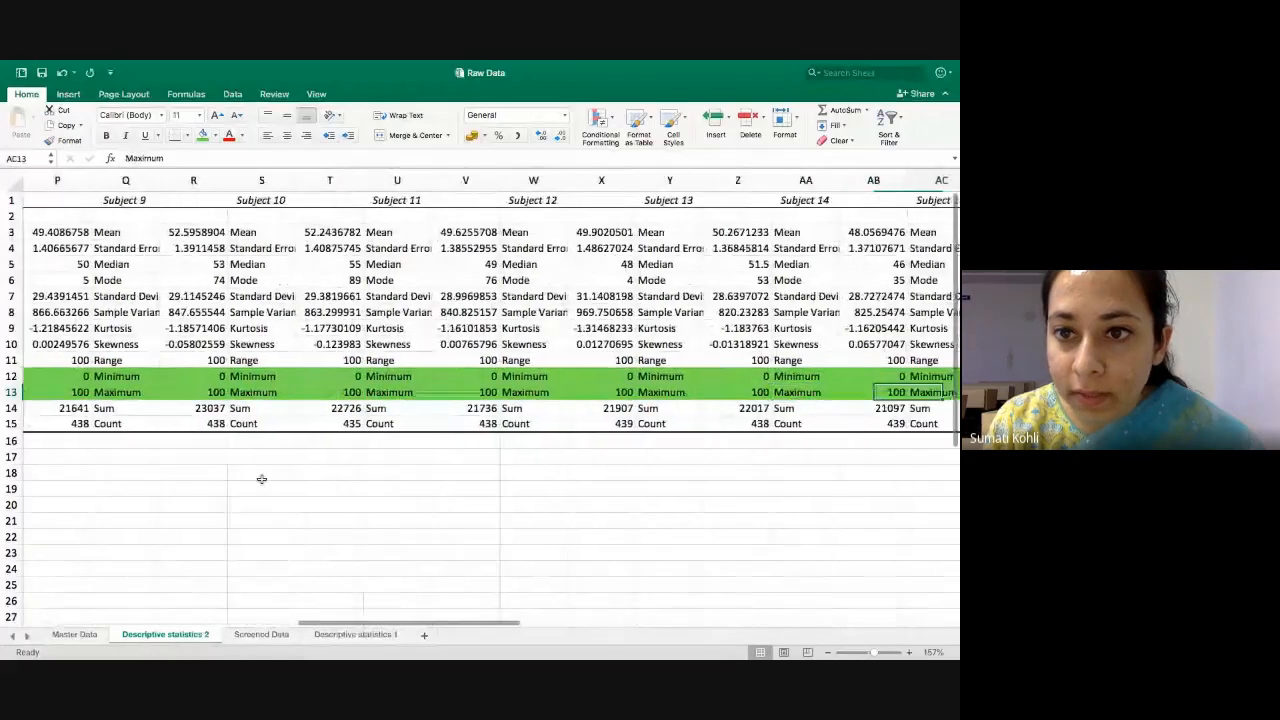
key("Right")
key("Right")
key("Right")
key("Right")
key("Right")
key("Right")
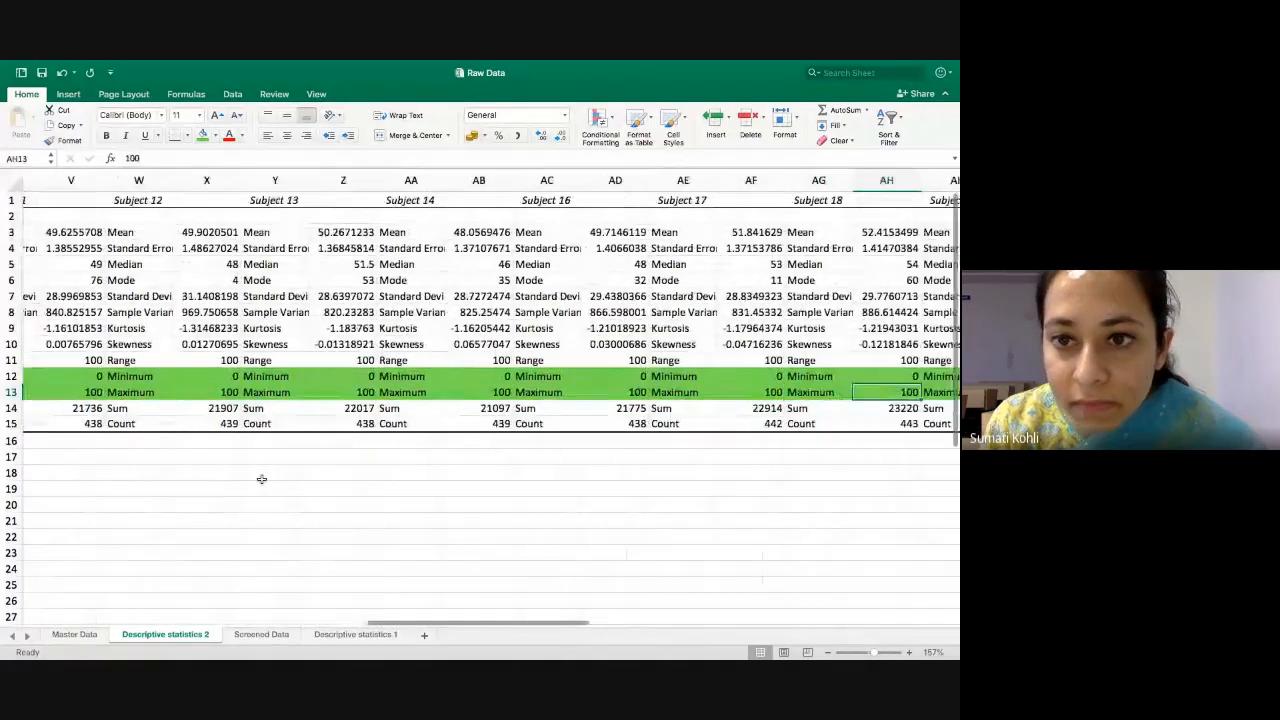
key("Right")
key("Right")
key("Right")
key("Right")
key("Right")
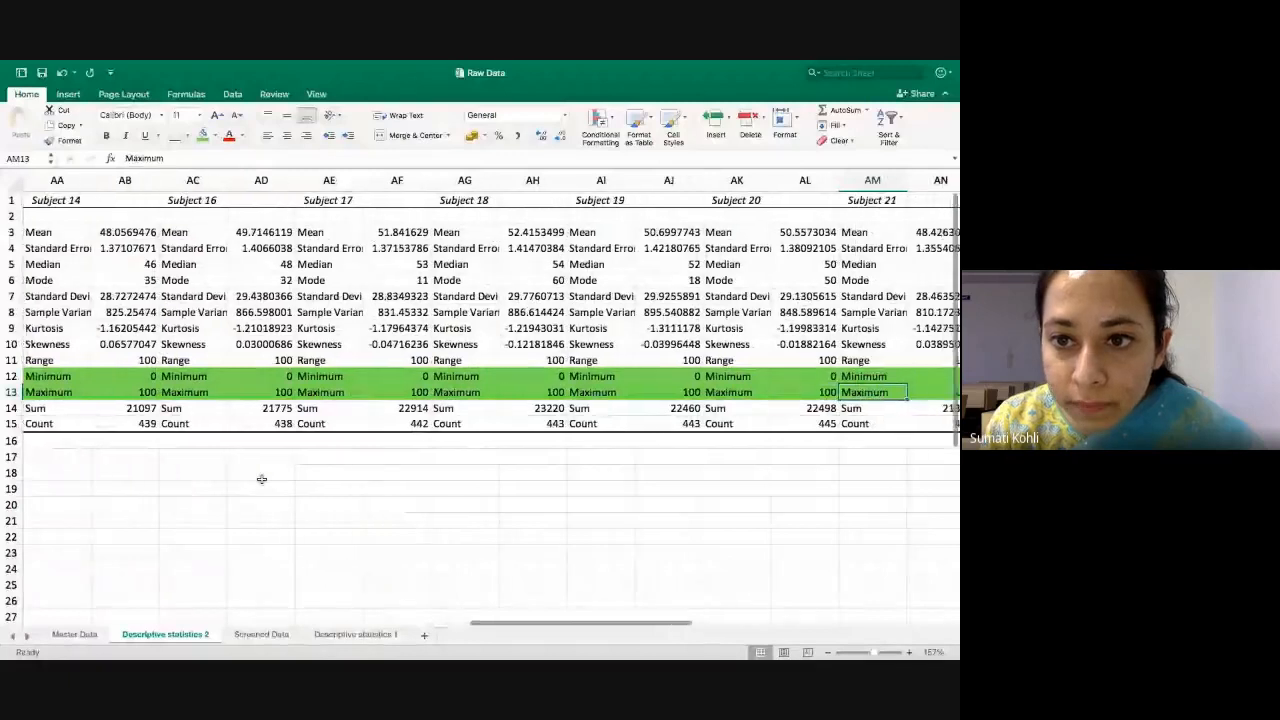
key("Right")
key("Right")
key("Right")
key("Right")
key("Right")
key("Right")
key("Right")
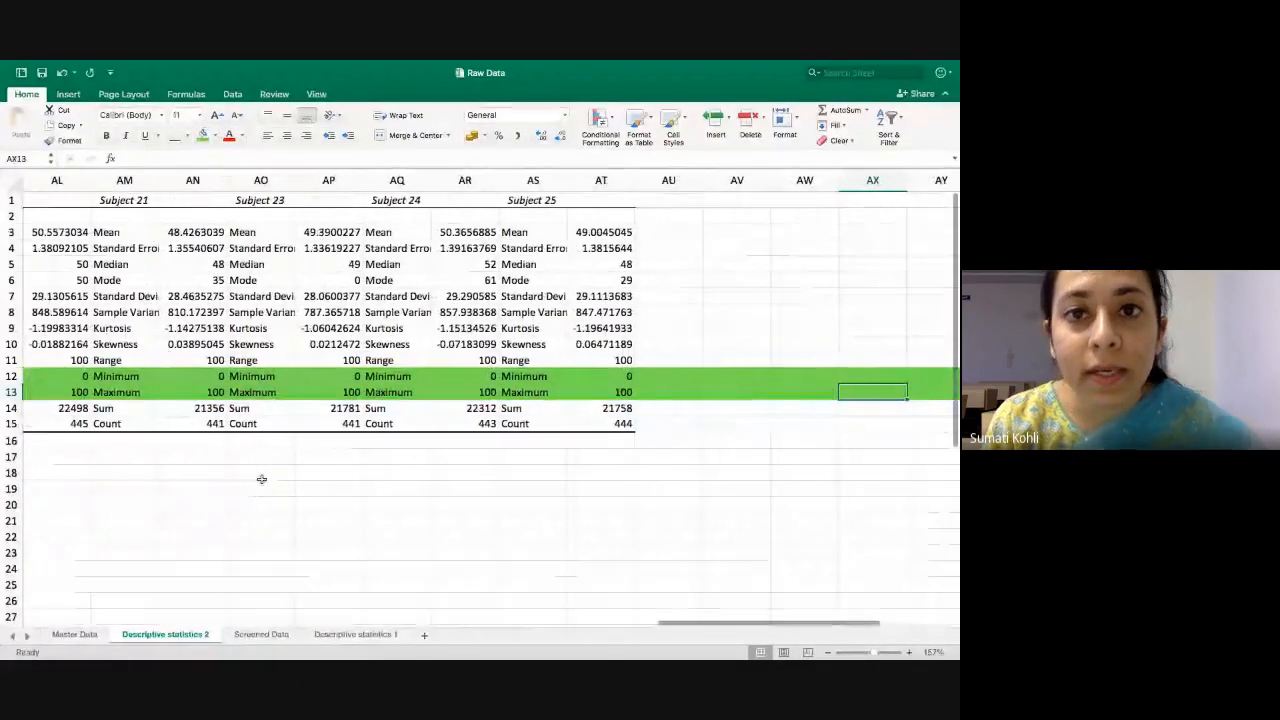
- Look back over the minimum and maximum rows from Subject 25 to the Minimum label of Subject 1
key("Left")
key("Left")
key("Left")
key("Left")
key("Left")
key("Left")
key("Left")
key("Left")
key("Left")
key("Left")
key("Left")
key("Left")
key("Left")
key("Left")
key("Left")
key("Left")
key("Left")
key("Left")
key("Left")
key("Left")
key("Left")
key("Left")
key("Left")
key("Left")
key("Left")
key("Left")
key("Left")
key("Left")
key("Left")
key("Left")
key("Left")
key("Left")
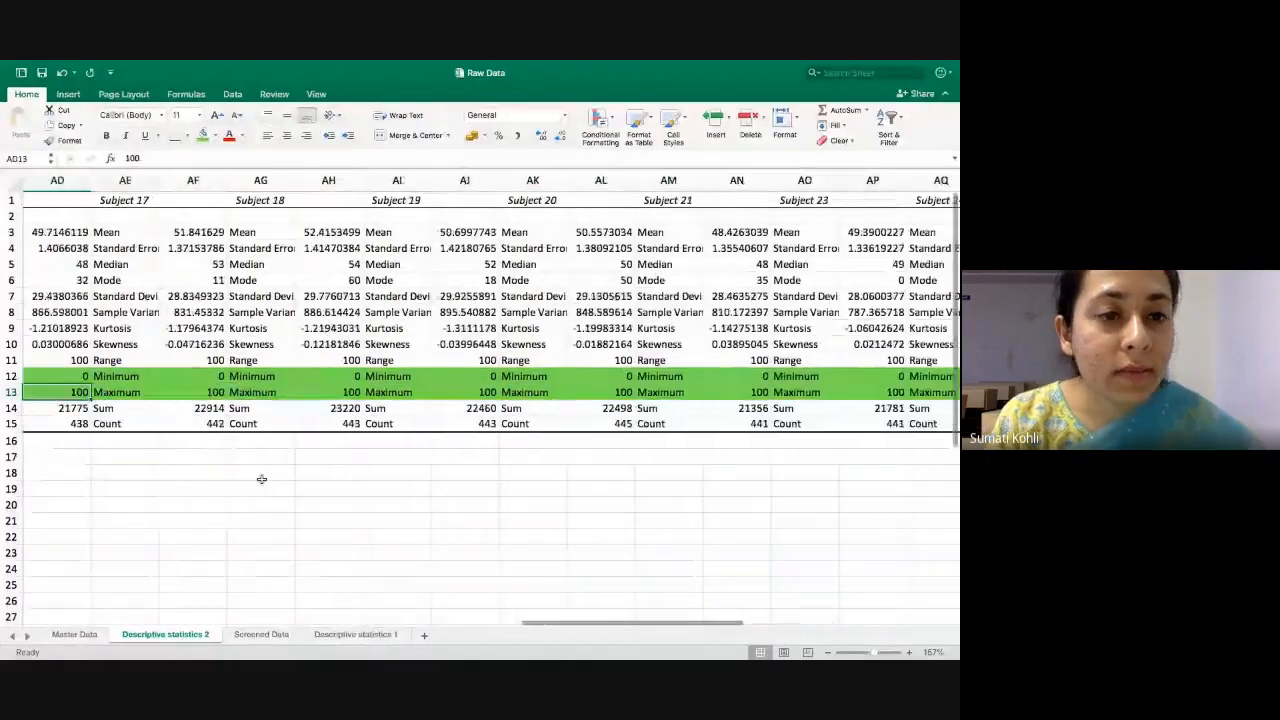
key("Left")
key("Left")
key("Left")
key("Left")
key("Left")
key("Left")
key("Left")
key("Left")
key("Left")
key("Left")
key("Left")
key("Left")
key("Left")
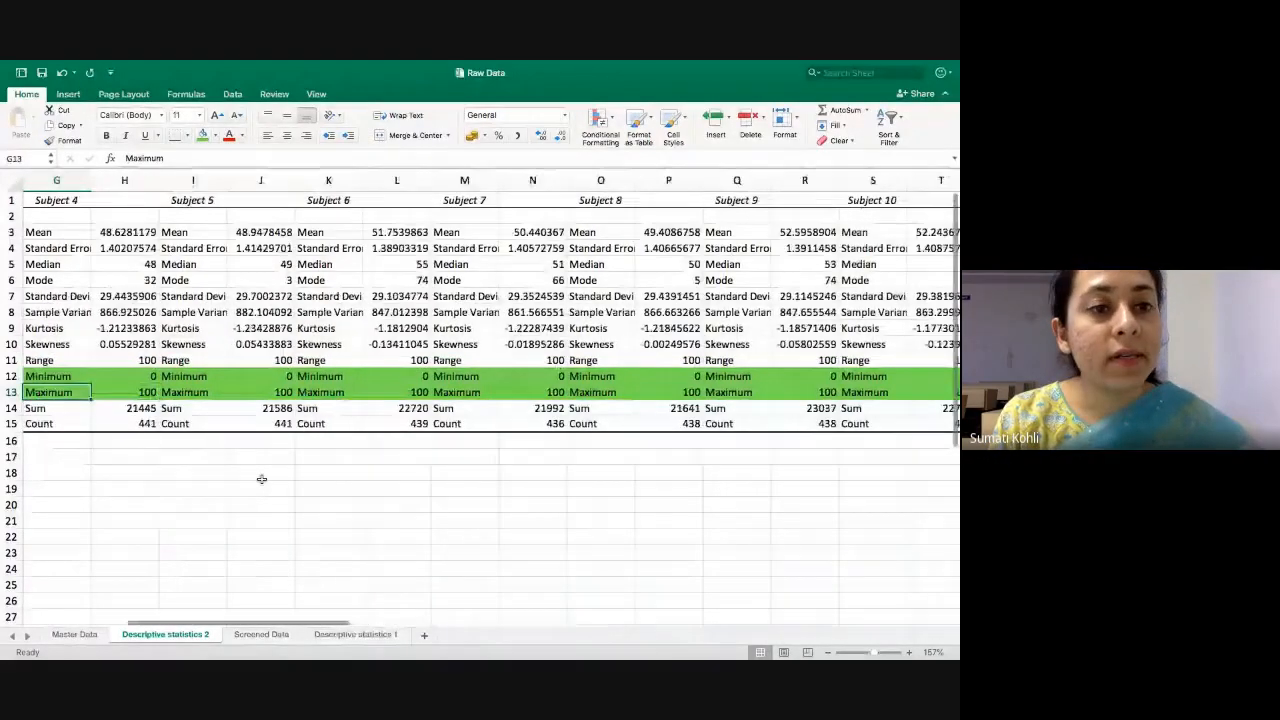
key("Up")
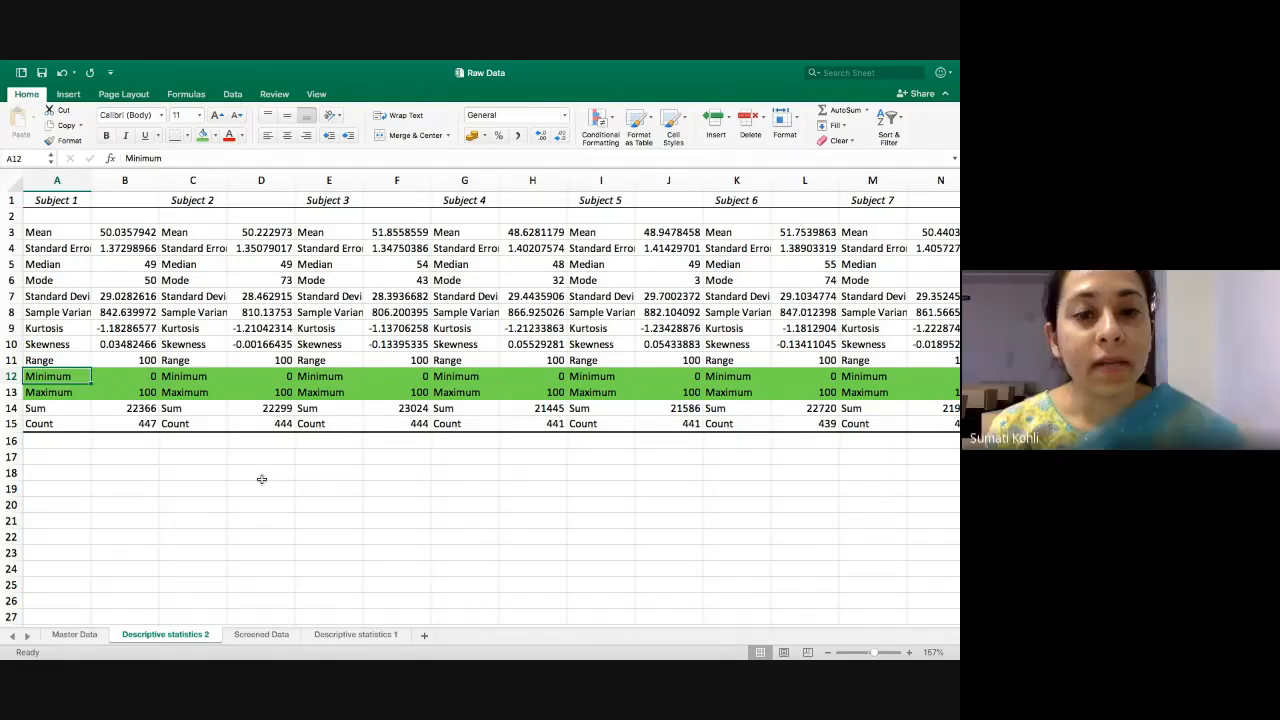
- Enter the label "range" in cell B17, below the Subject 1 statistics
key("Down")
key("Down")
key("Down")
key("Down")
key("Down")
key("Right")
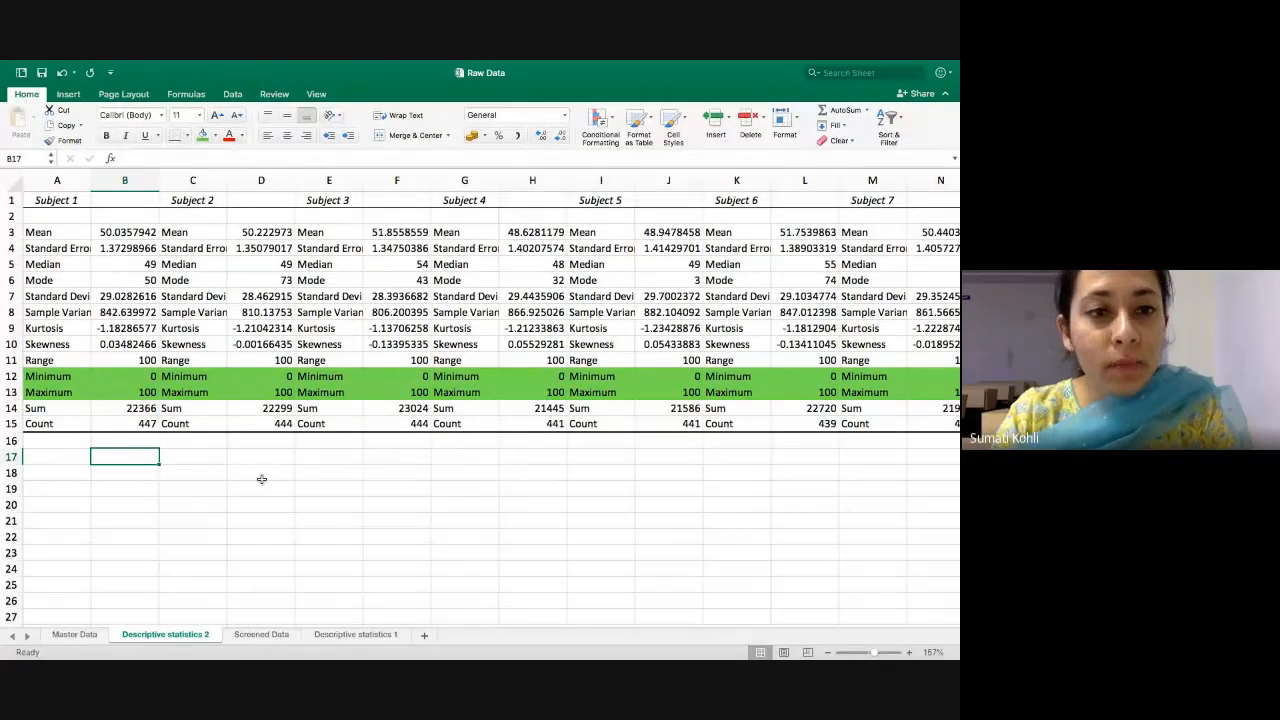
type("range")
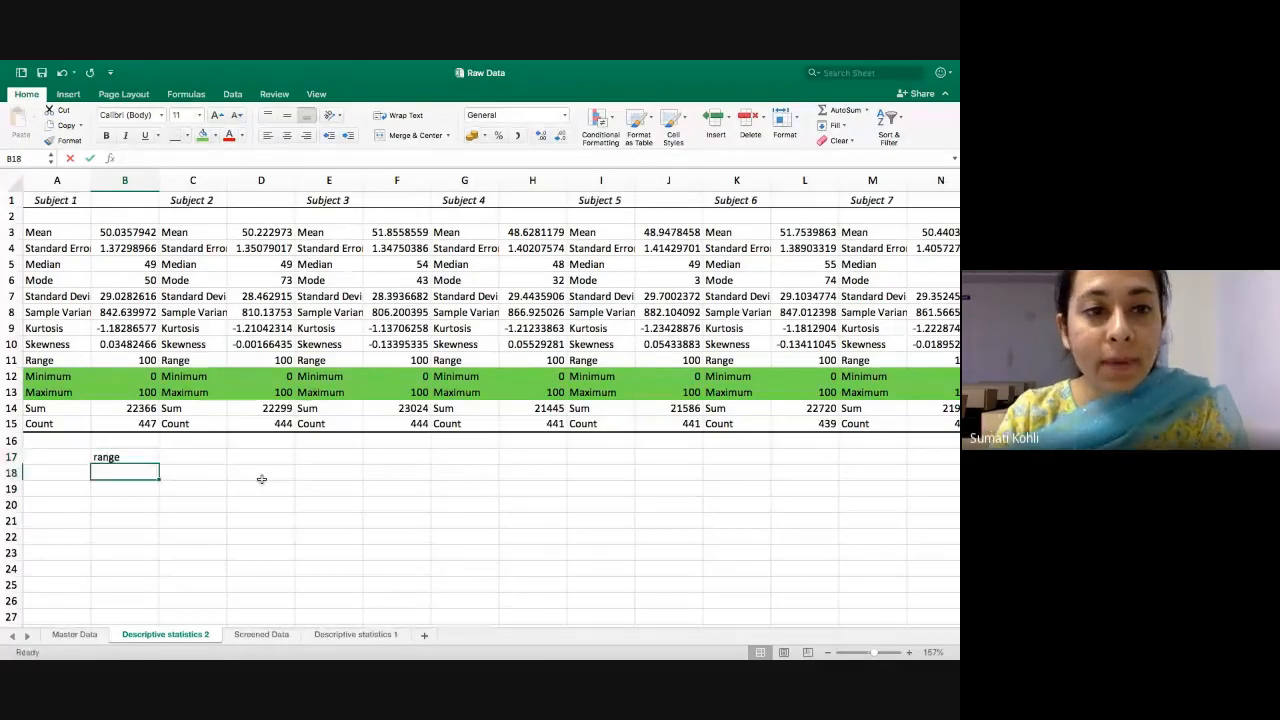
- Enter the definition "highest values less lowest value" in cell C17, beside the range label
key("Tab")
type("highe")
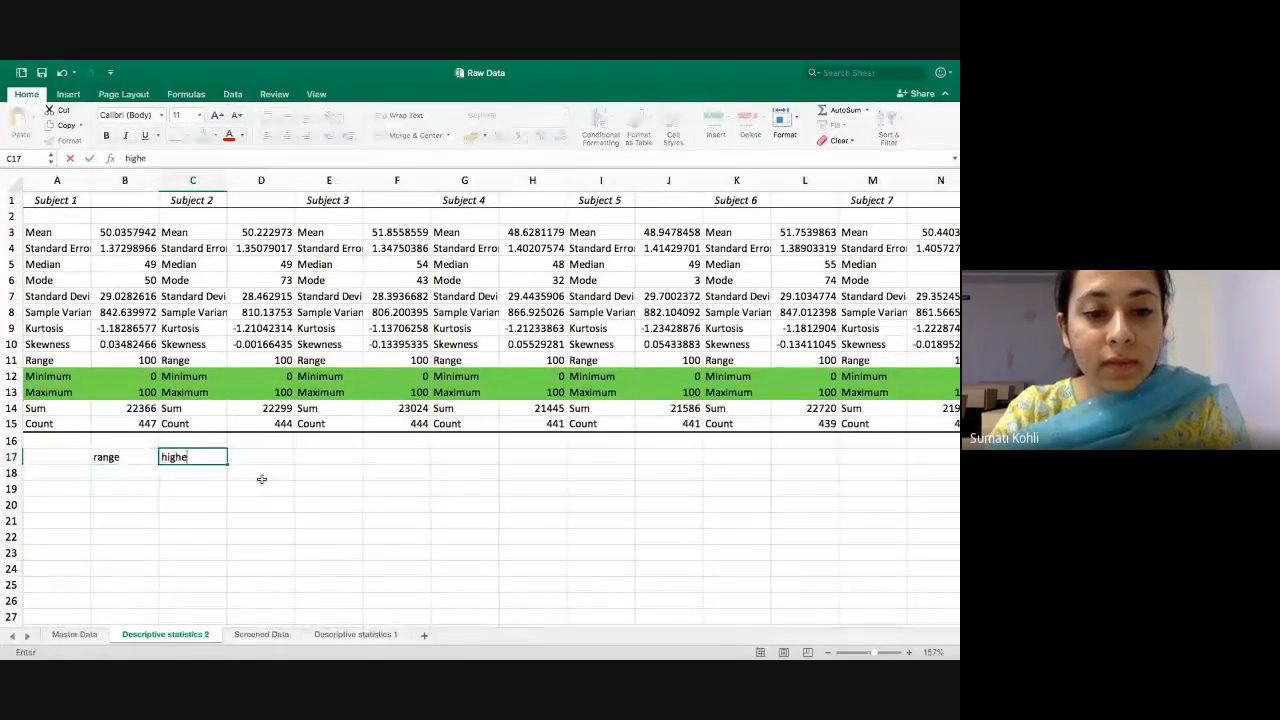
type("st ")
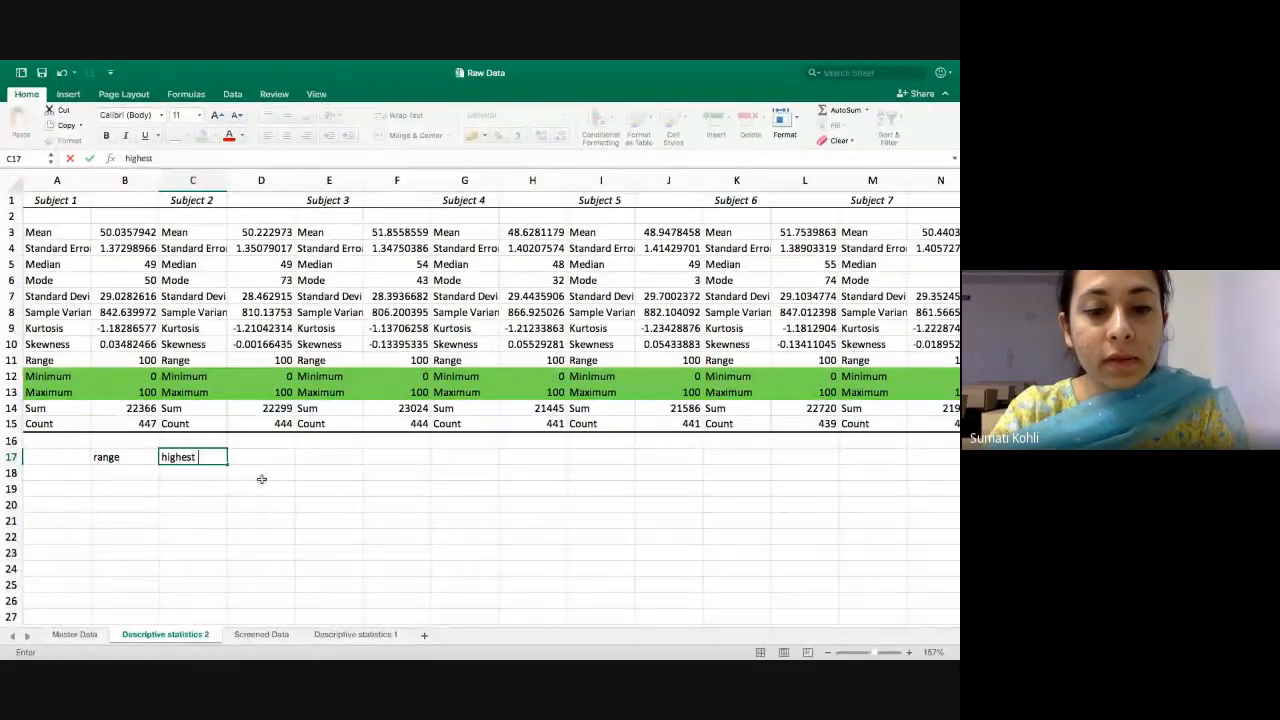
type("values less lo")
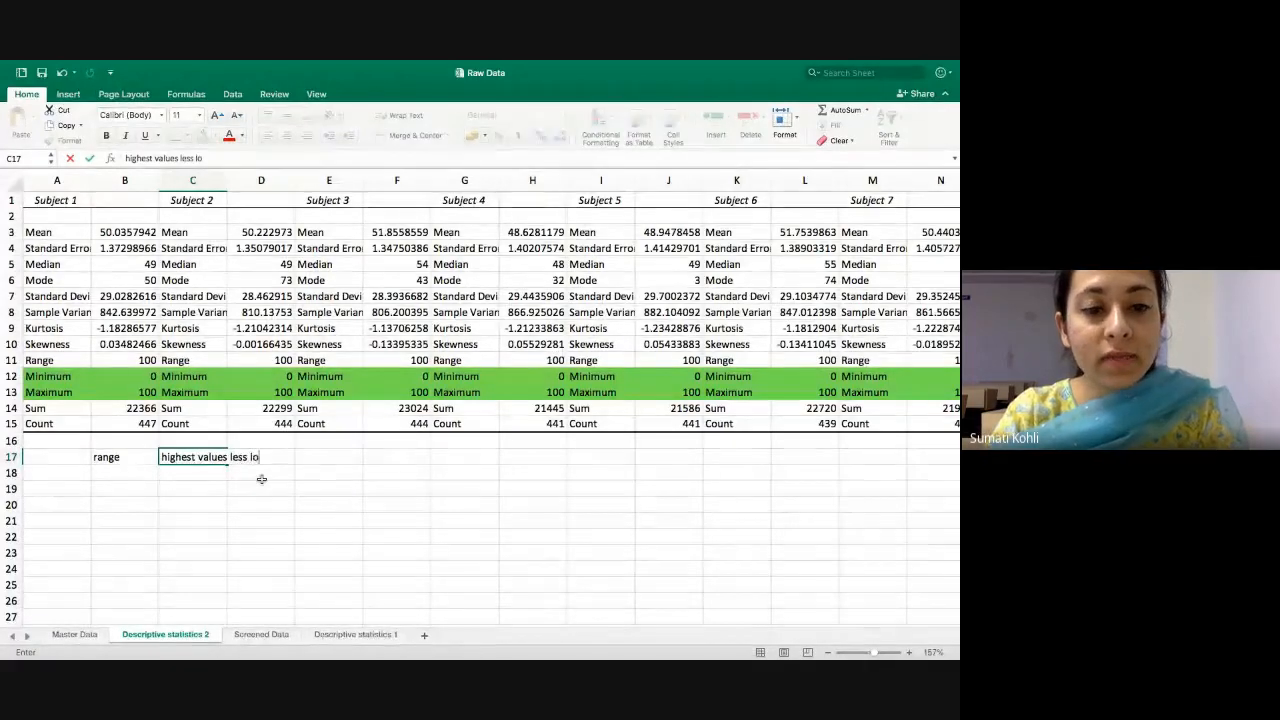
type("west va;u")
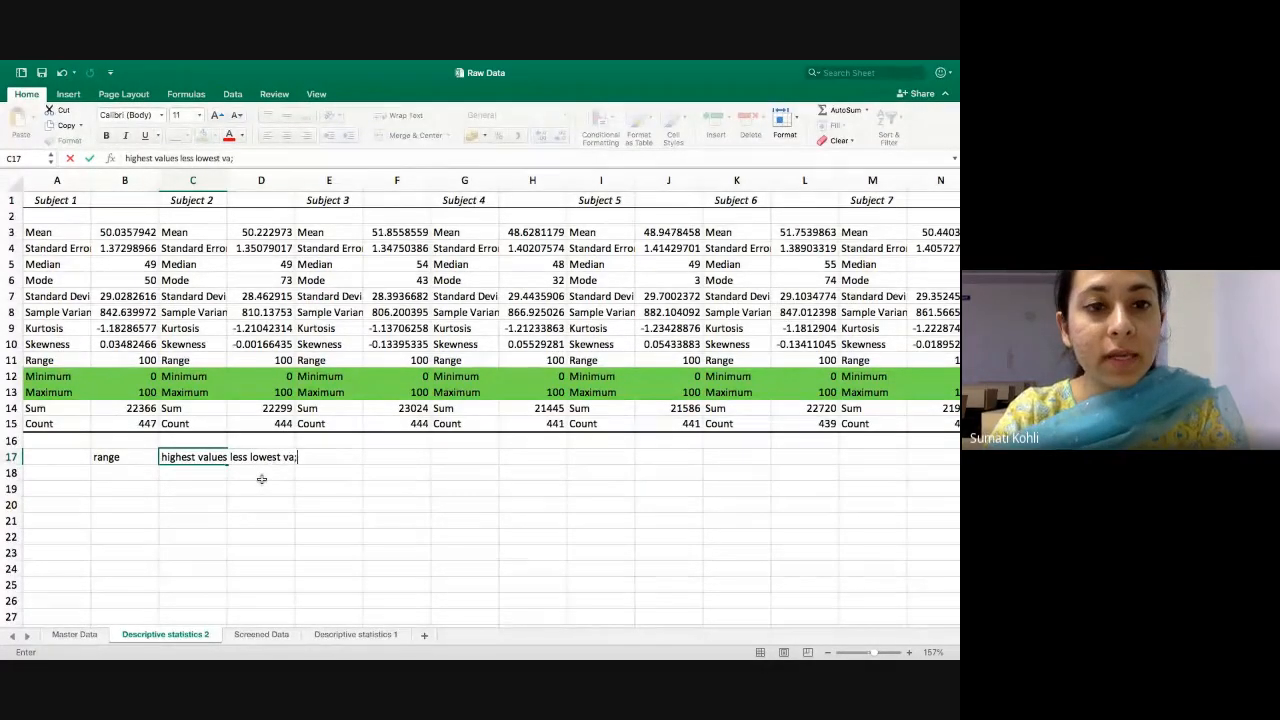
key("BackSpace")
key("BackSpace")
type("lue")
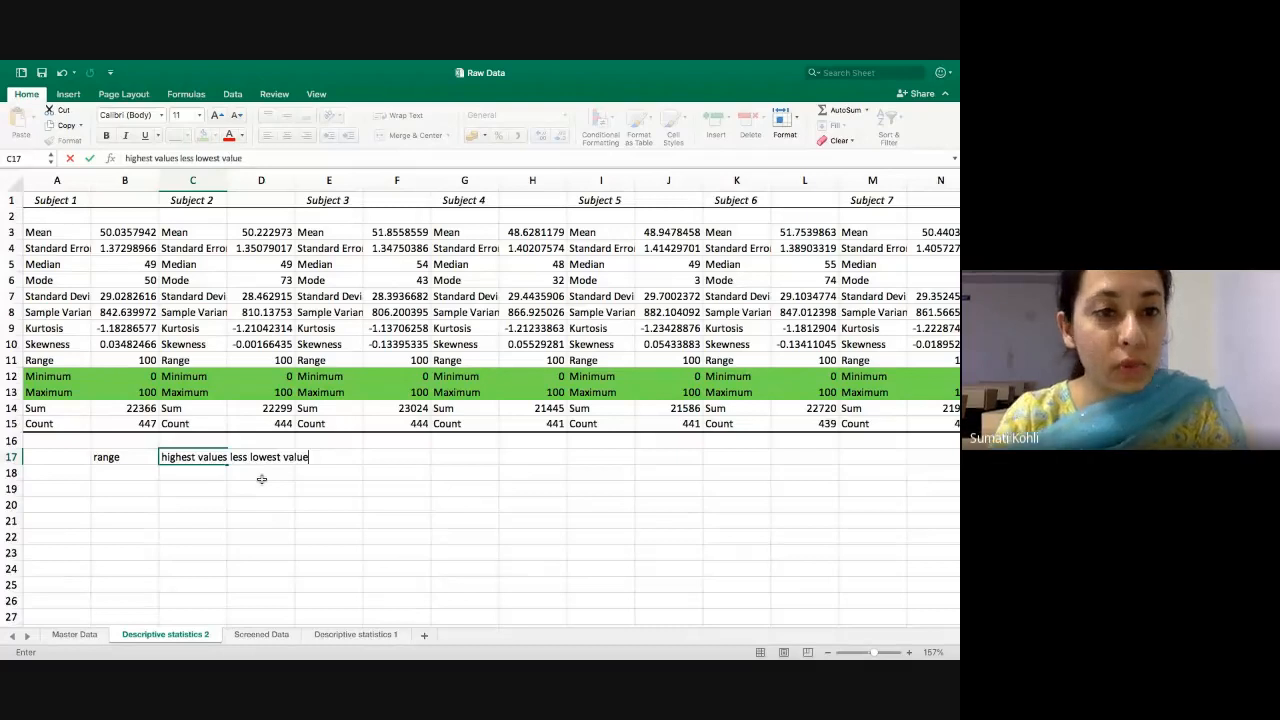
key("Return")
- Examine the Subject 1 statistics labels from Sum up to Median and back down to Range, Minimum and Maximum
key("Up")
key("Left")
key("Up")
key("Up")
key("Up")
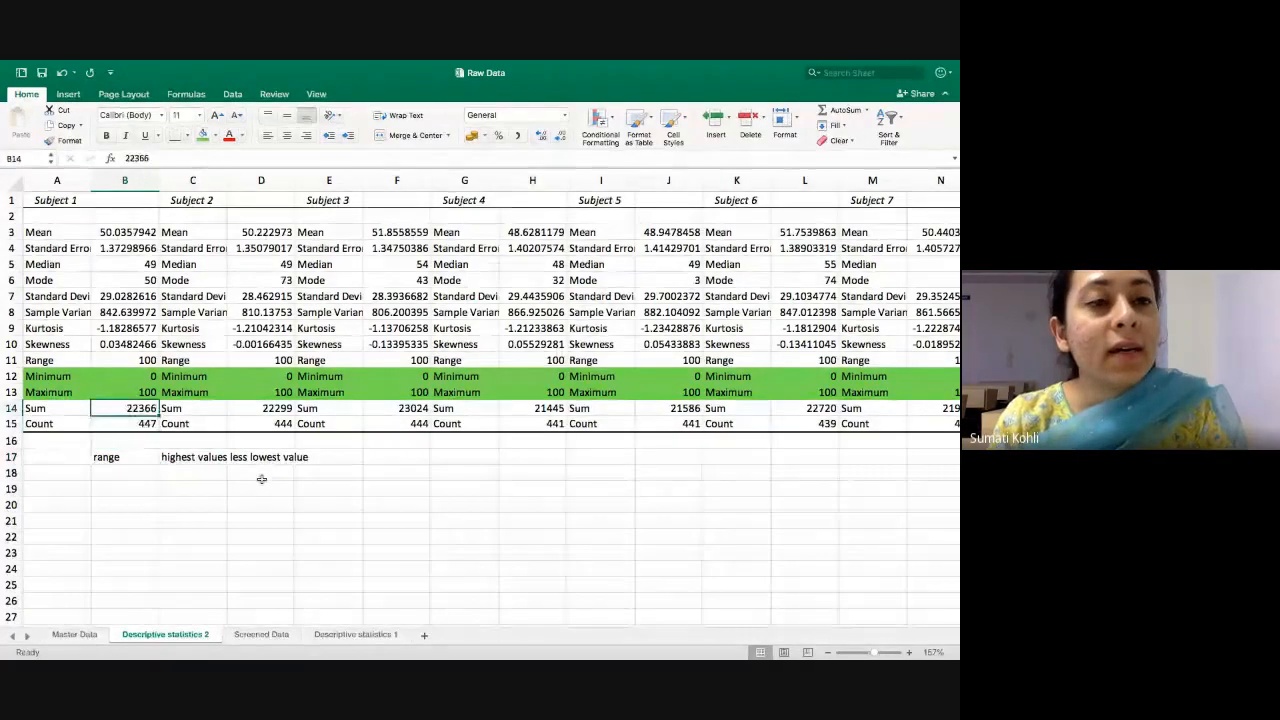
key("Left")
key("Up")
key("Up")
key("Up")
key("Up")
key("Up")
key("Up")
key("Up")
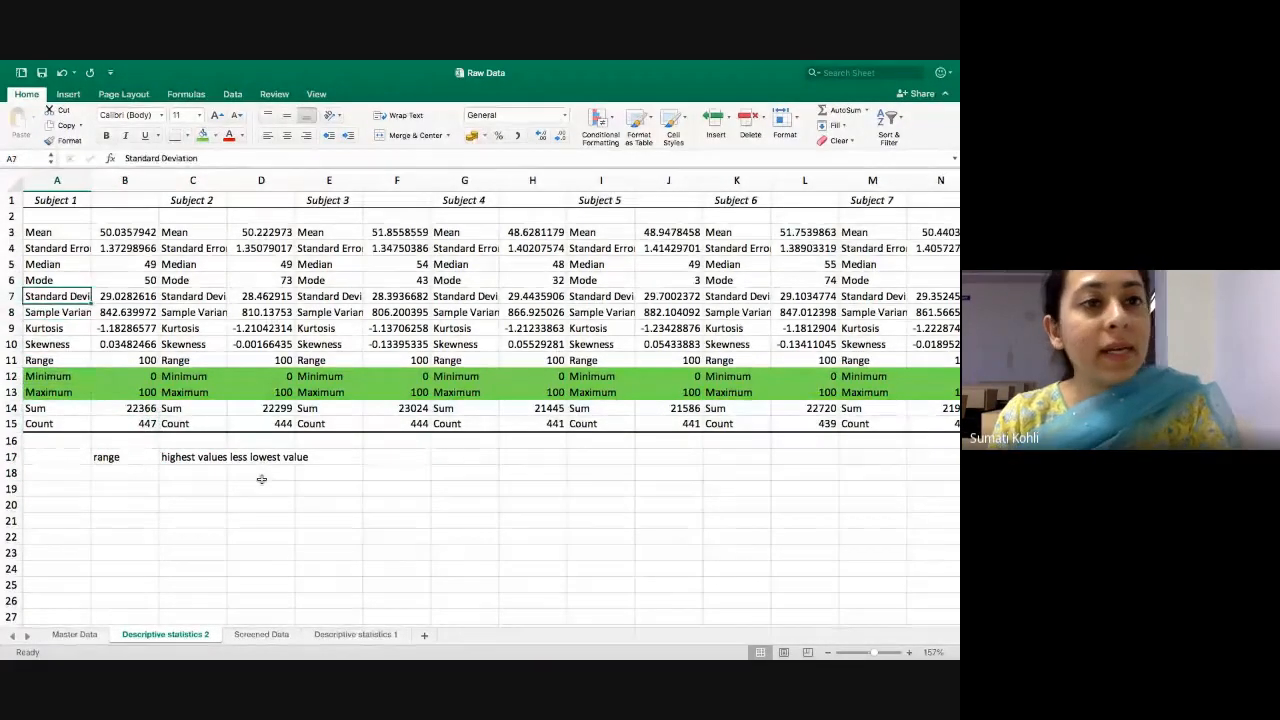
key("Up")
key("Up")
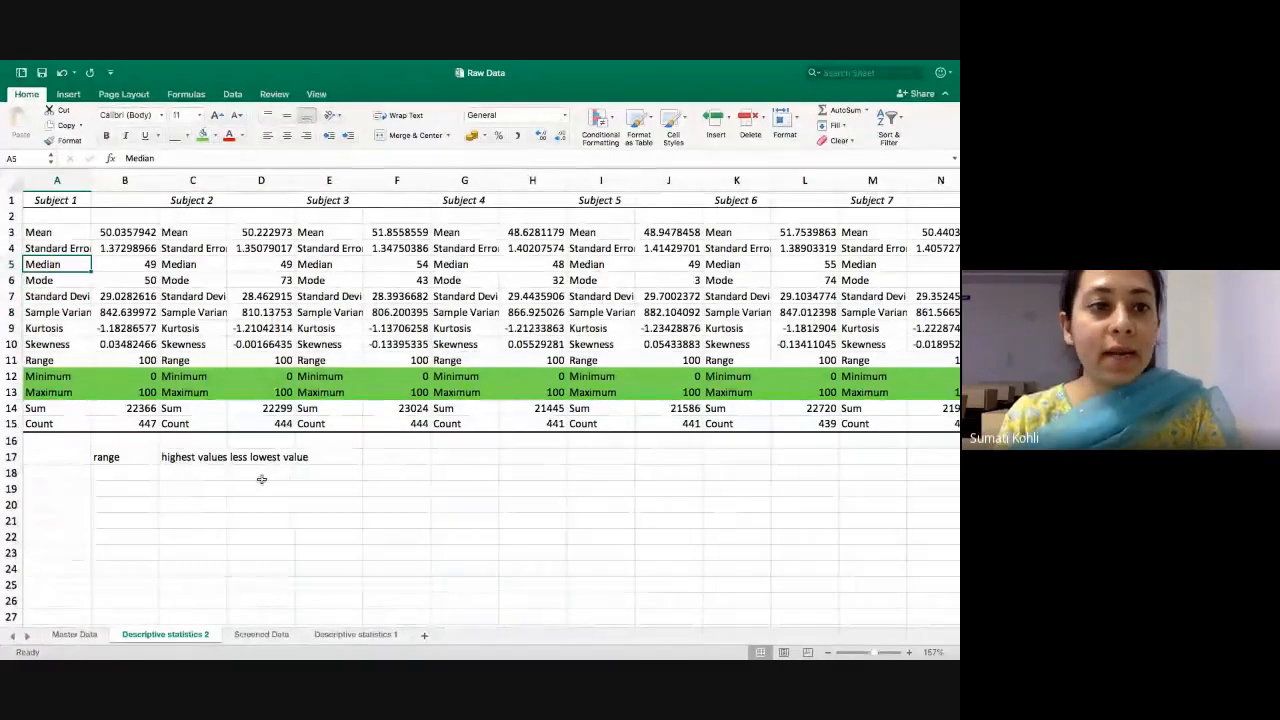
key("Down")
key("Down")
key("Down")
key("Down")
key("Down")
key("Down")
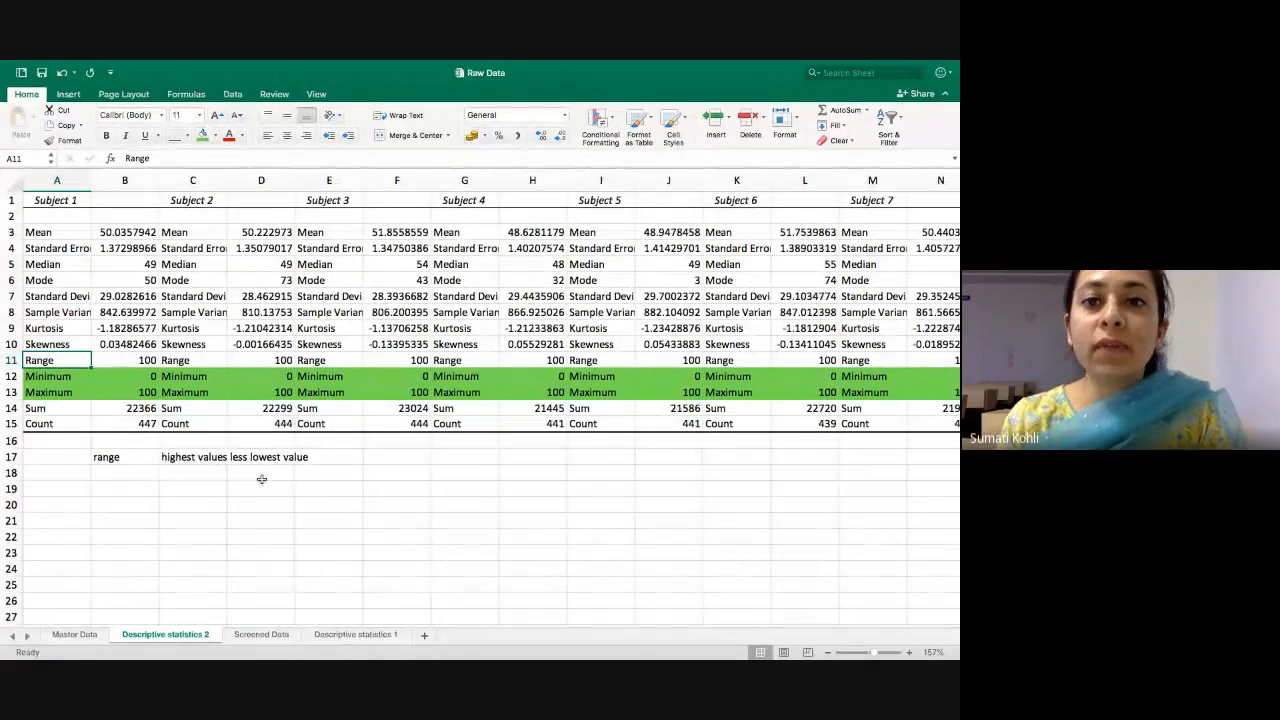
key("Down")
key("Down")
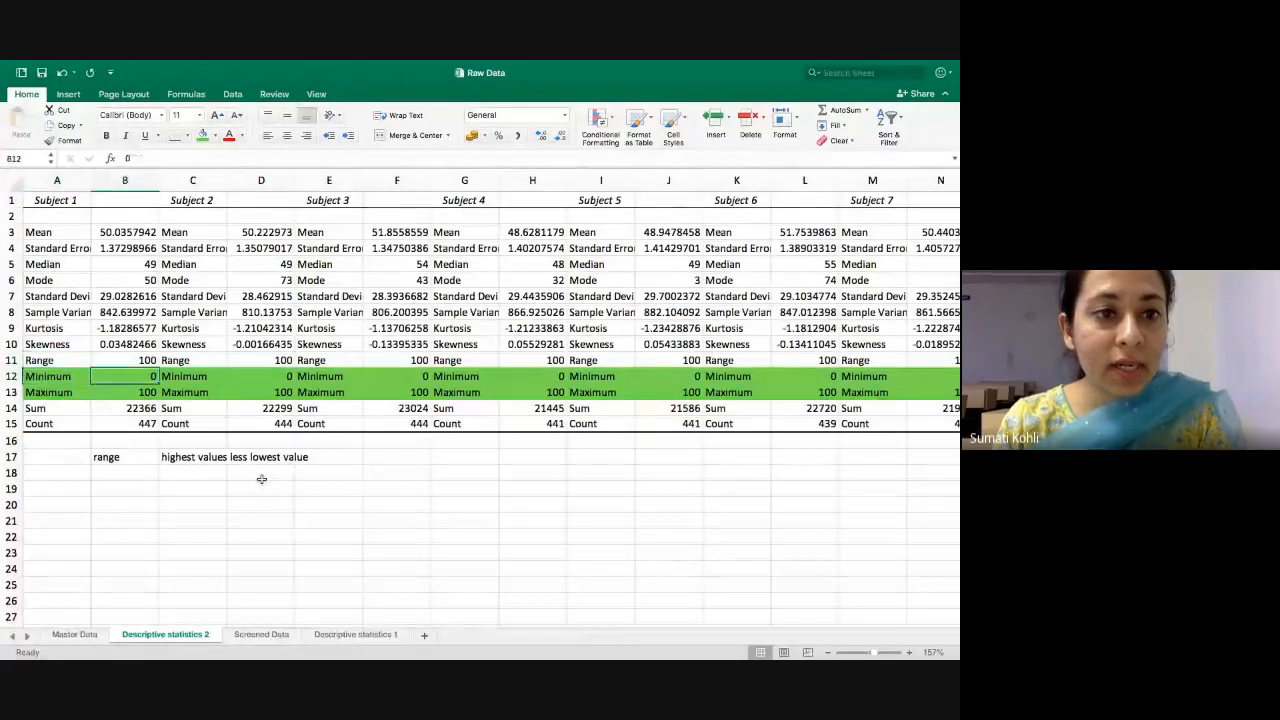
- Enter 100 in cell C18 and 0 in cell C19 as example highest and lowest values
key("Right")
key("Right")
key("Down")
key("Down")
key("Down")
key("Down")
key("Down")
type("100")
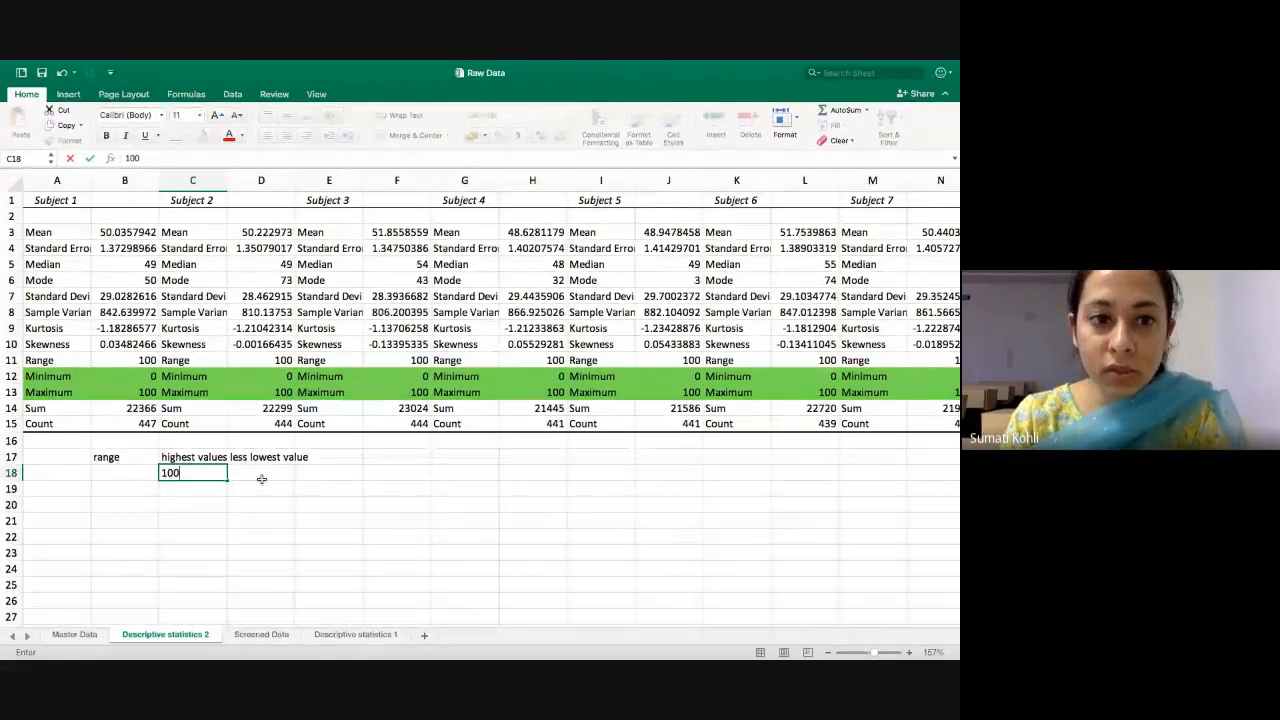
key("Return")
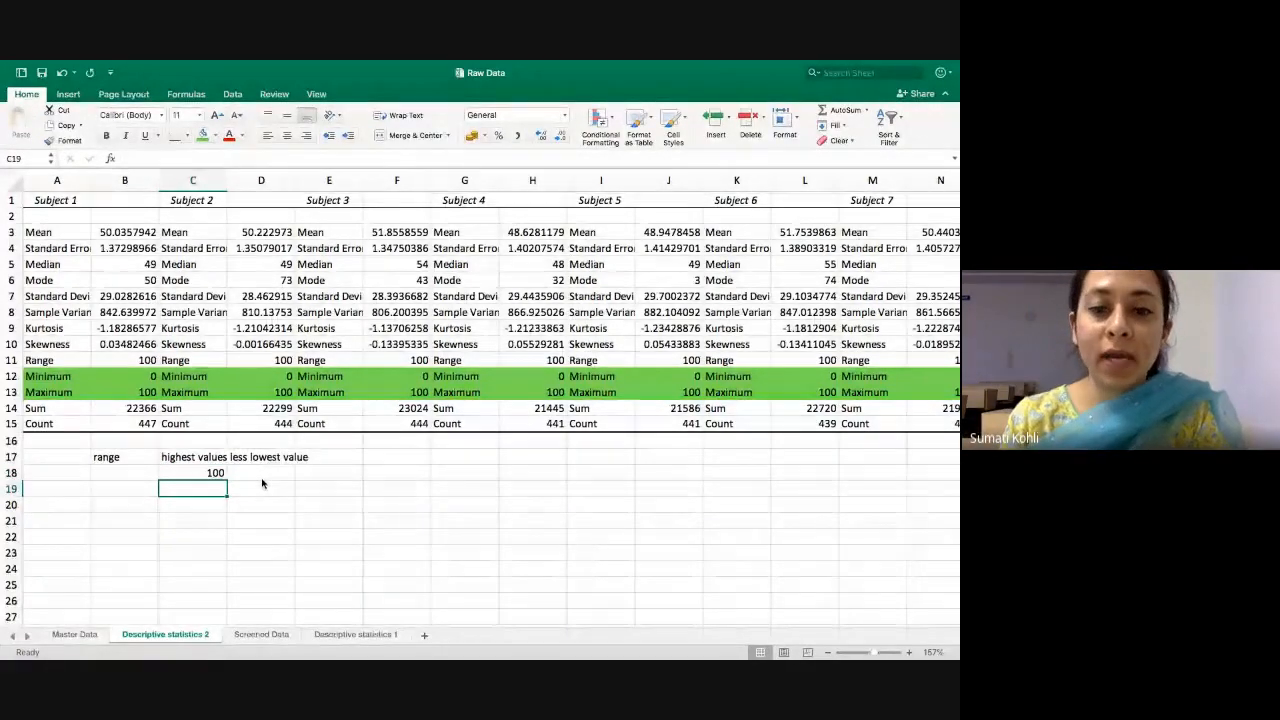
type("0")
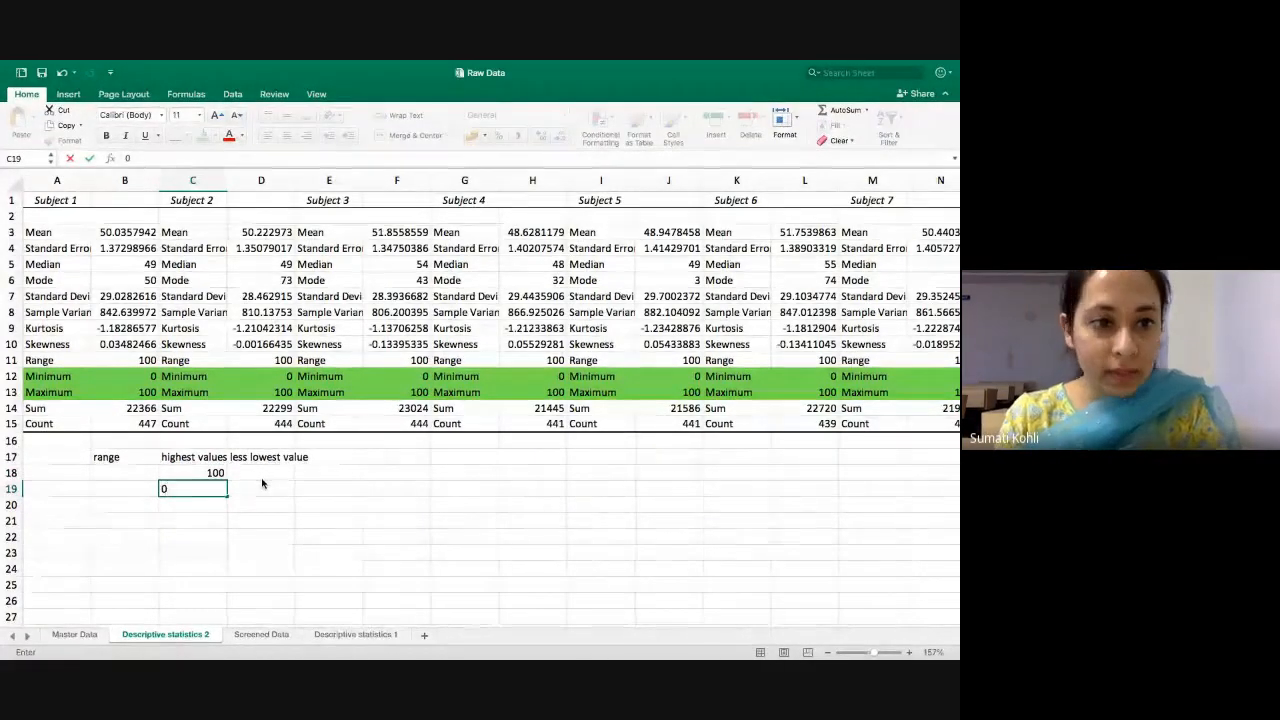
key("ctrl+Return")
key("Up")
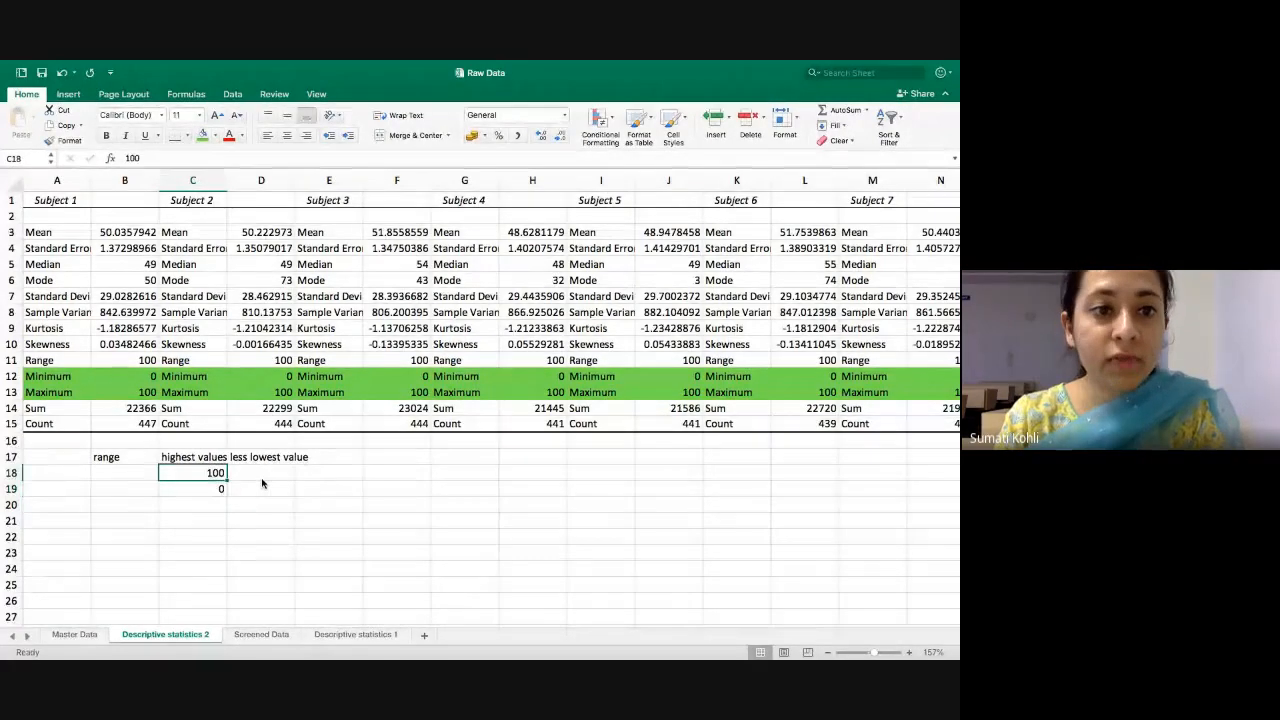
key("Up")
- Enter a second example pair with 95 in cell D18 and 5 in cell D19
left_click(262, 481)
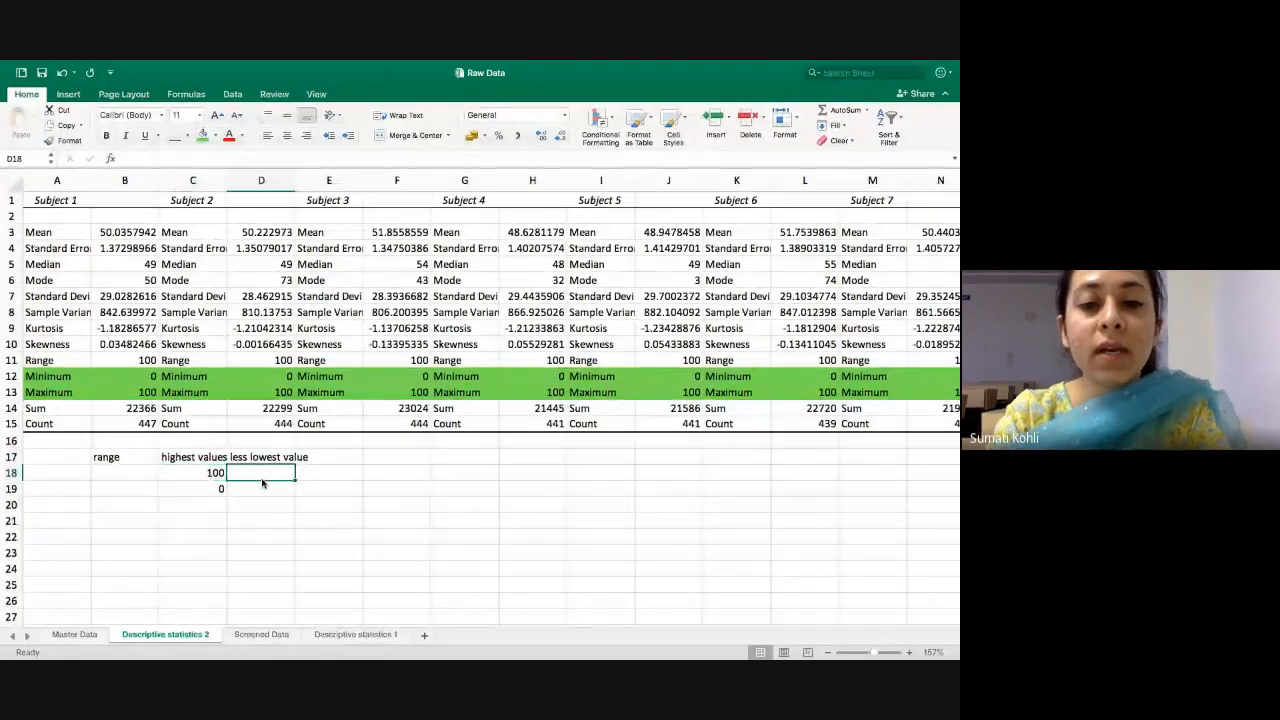
type("95")
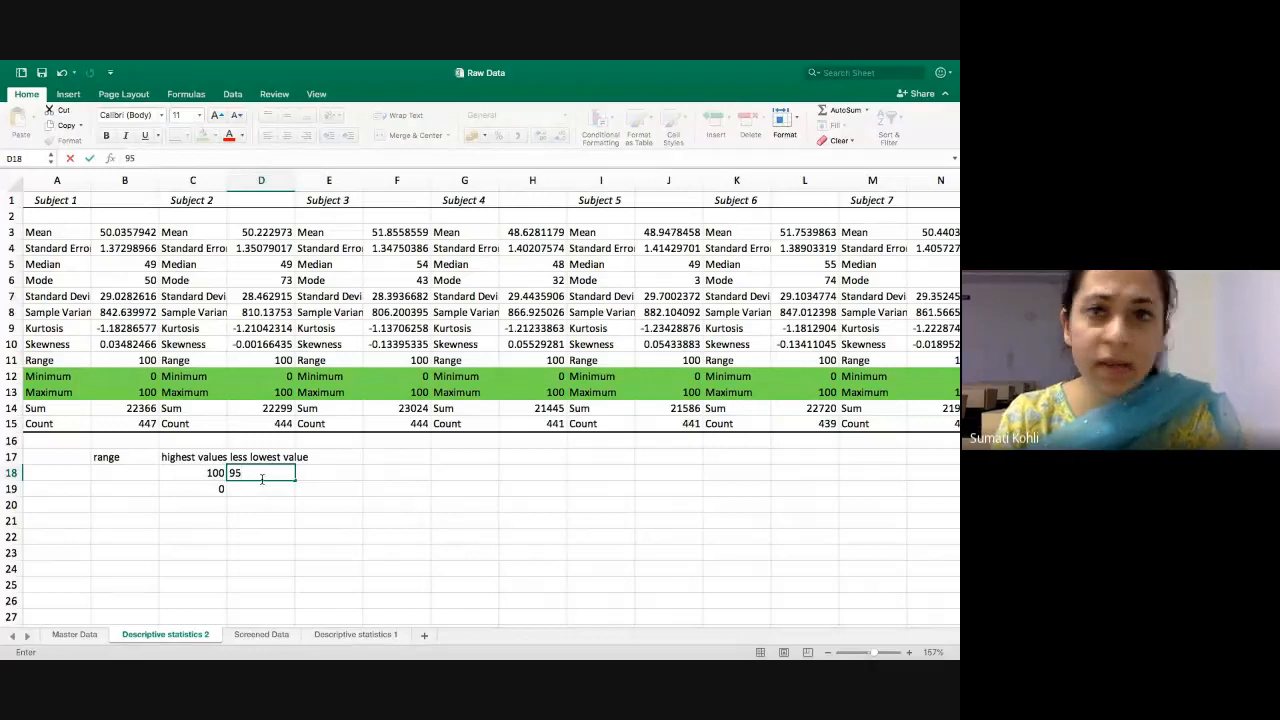
key("Return")
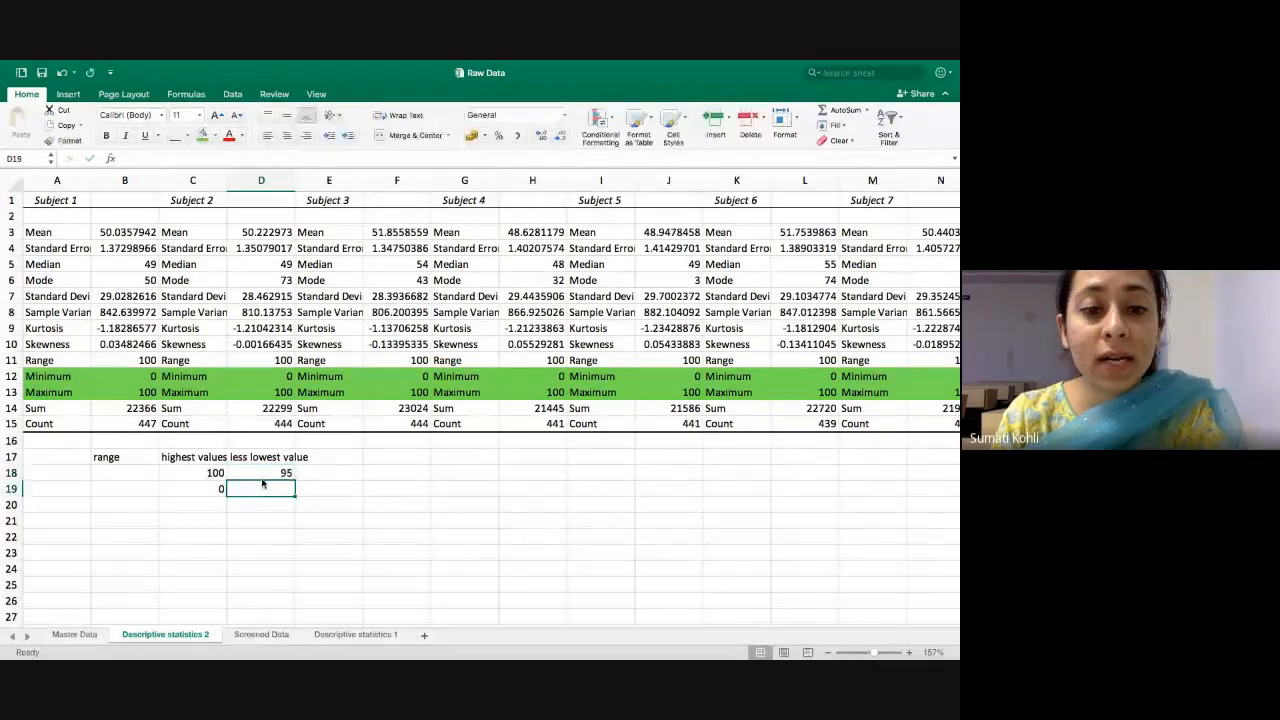
type("5")
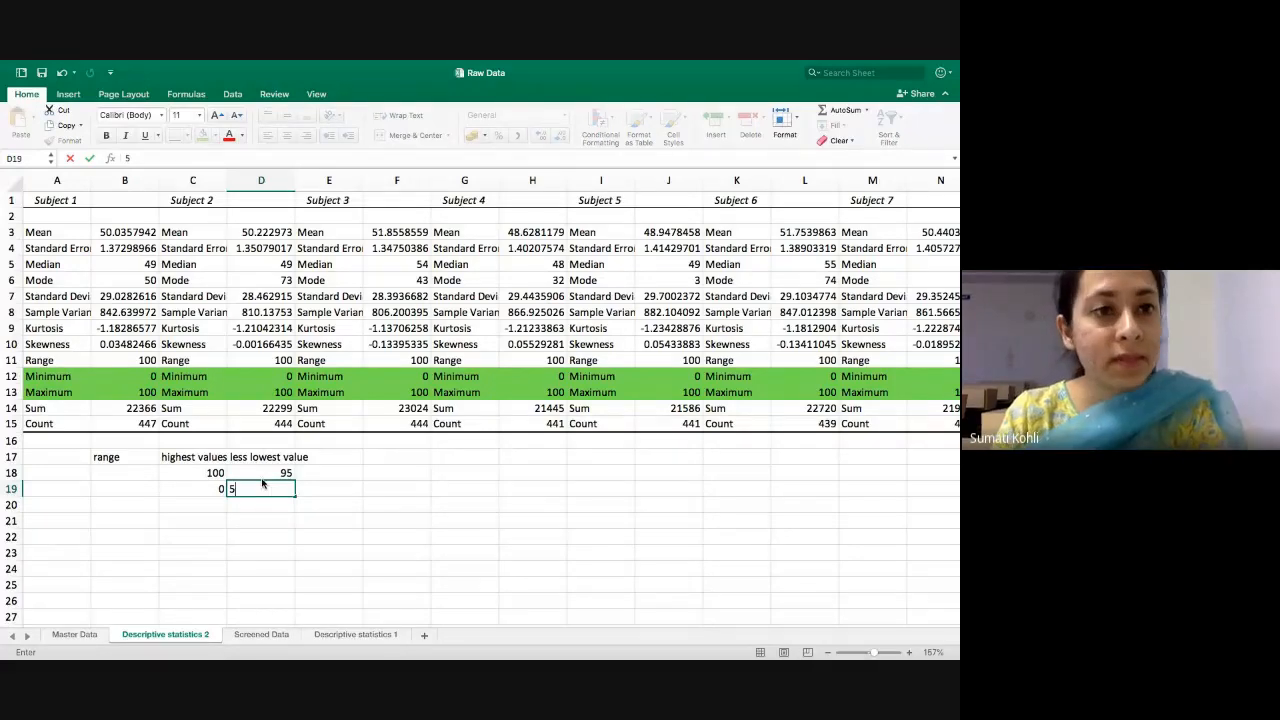
key("Return")
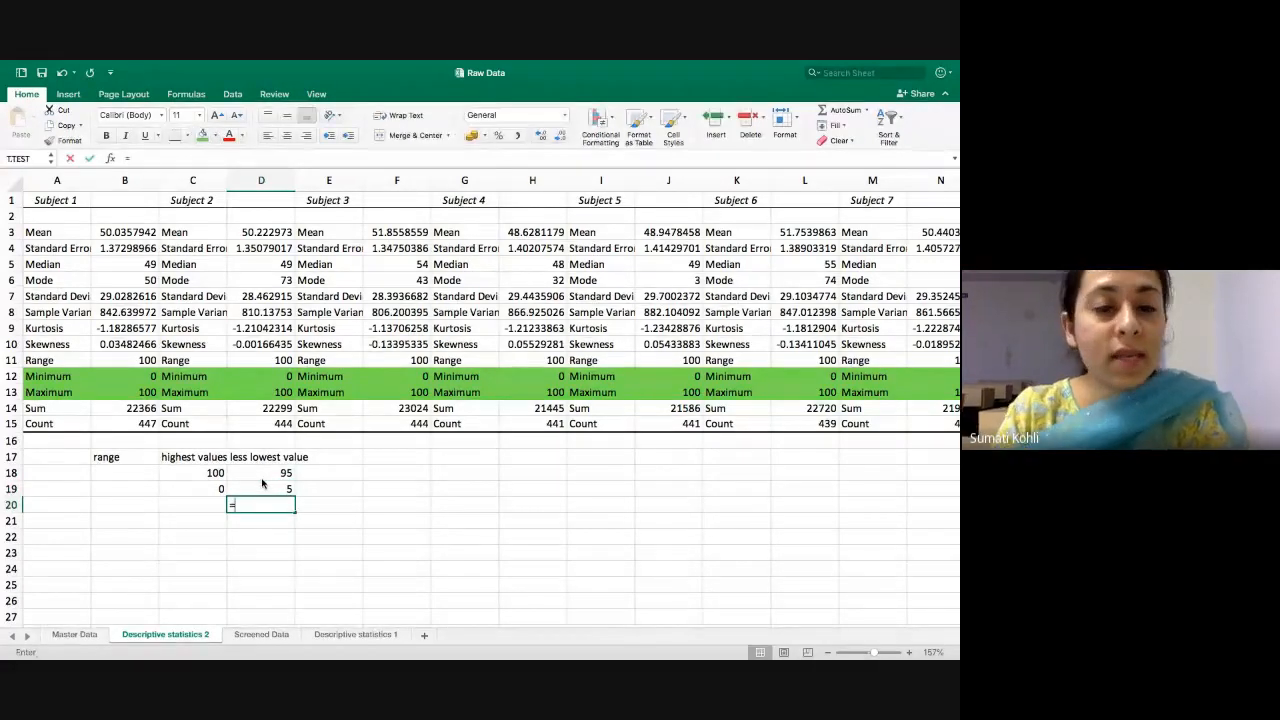
- Calculate the second example's range in cell D20 with the formula =D18-D19
type("=")
left_click(262, 479)
type("-")
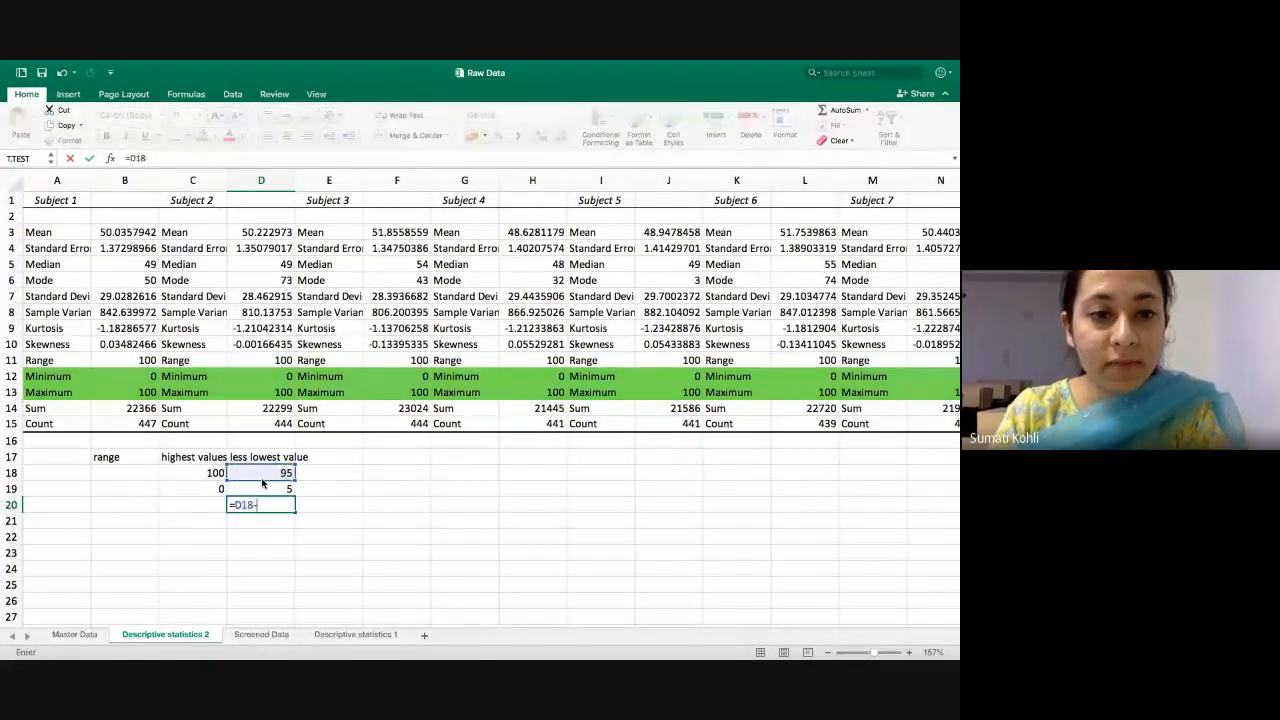
left_click(262, 486)
key("Return")
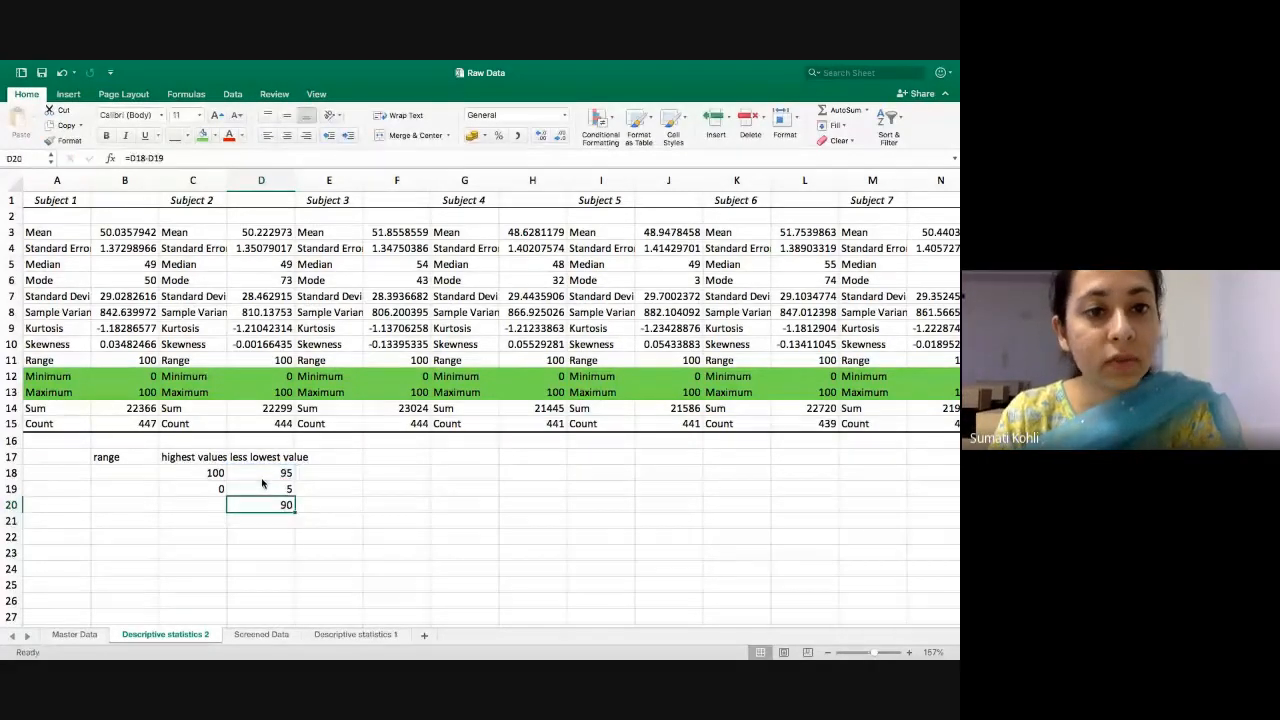
left_click(262, 480)
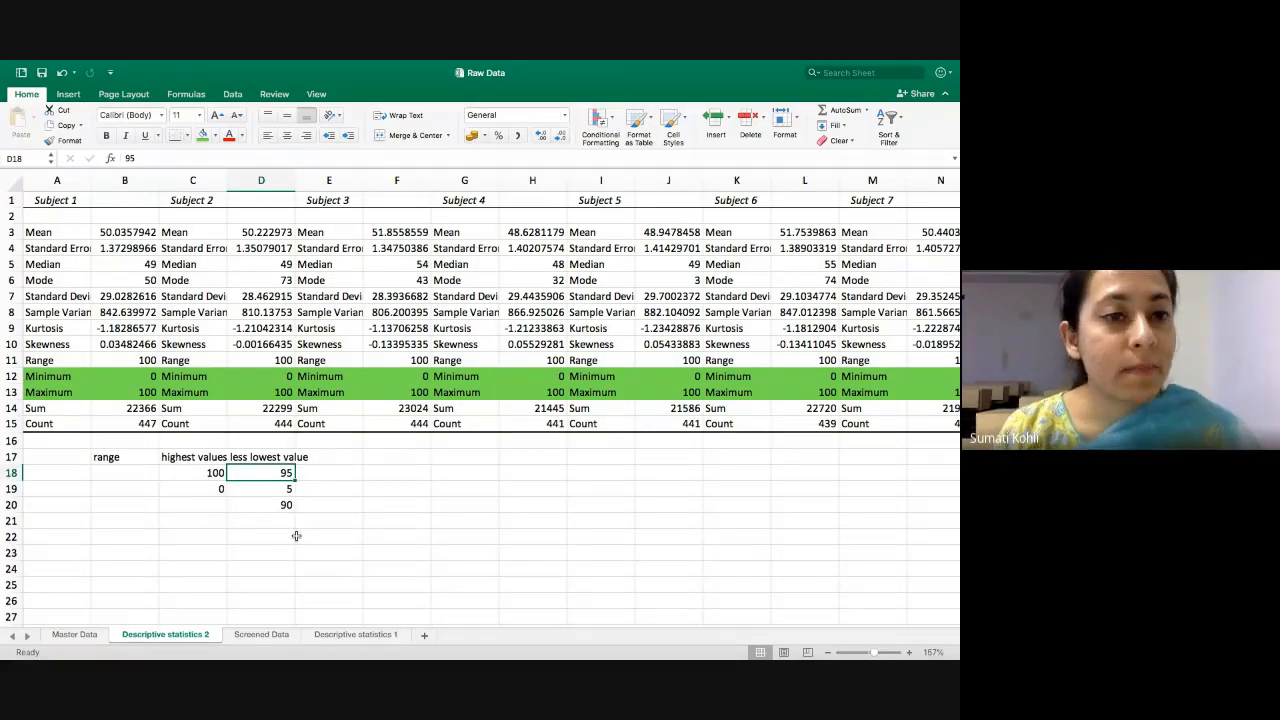
- Rename the Descriptive statistics 2 sheet as "Range -Descriptive statistics 2"
double_click(160, 641)
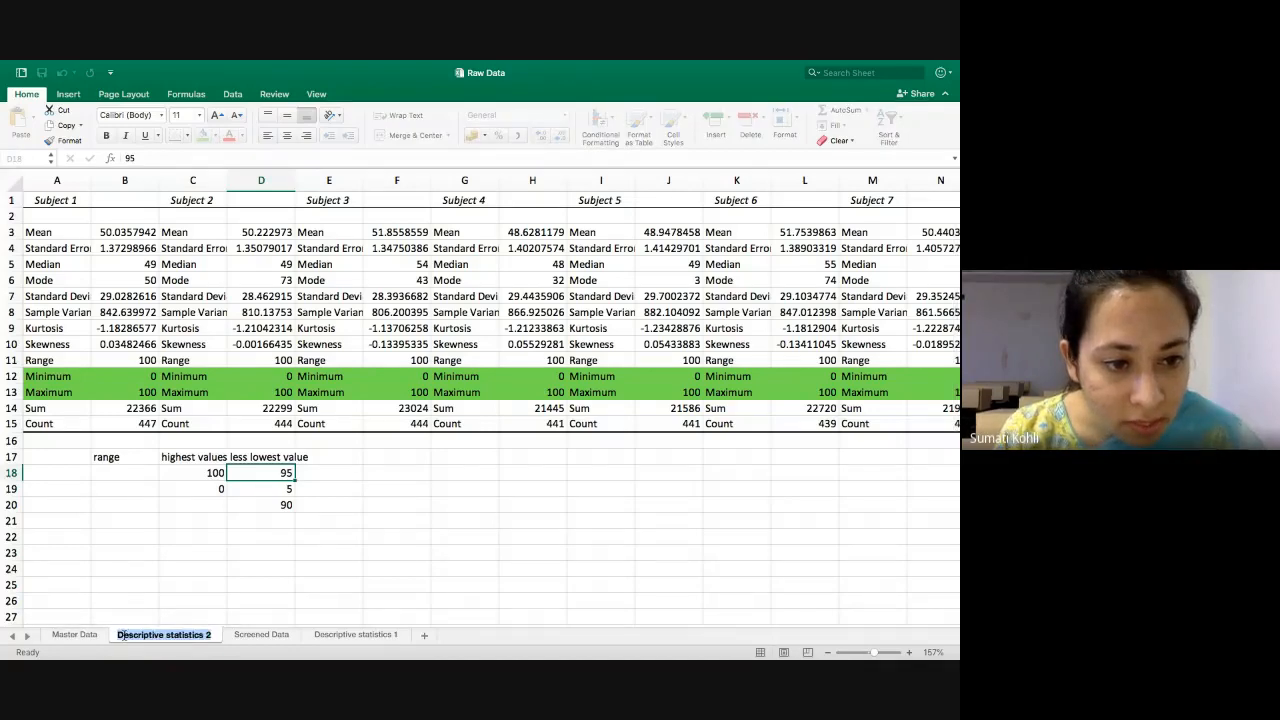
left_click(119, 636)
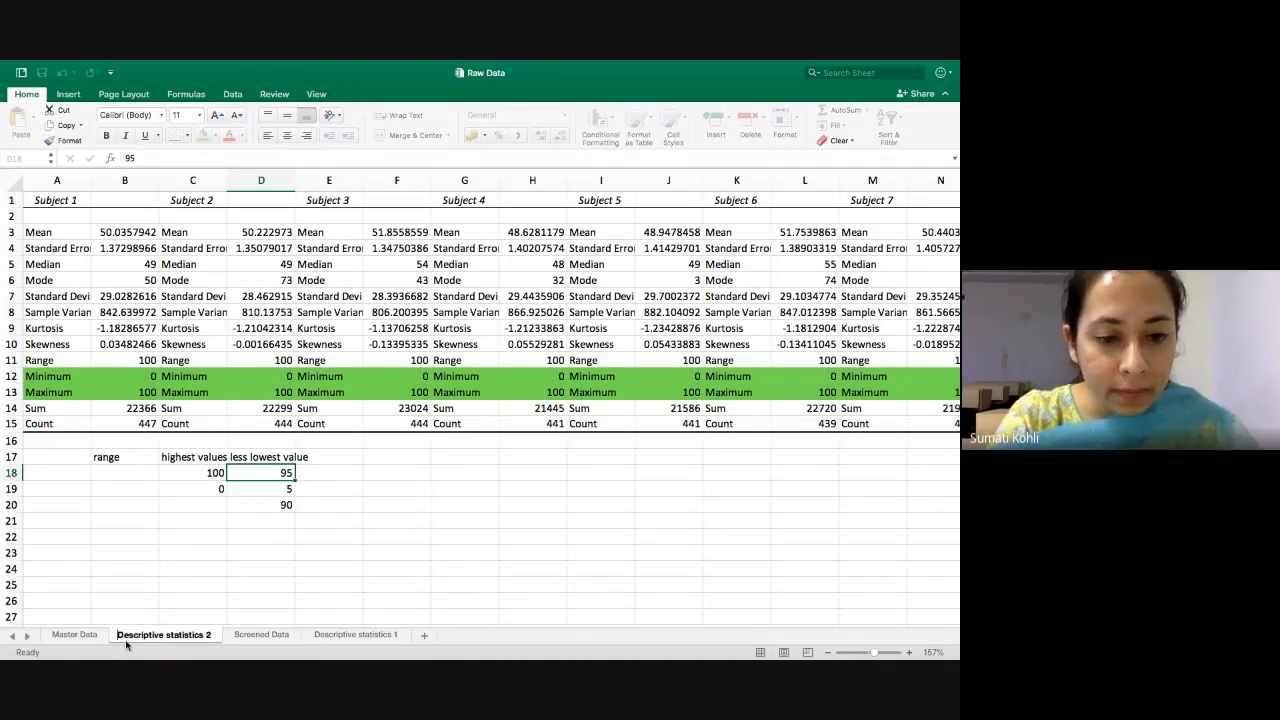
type("Range -")
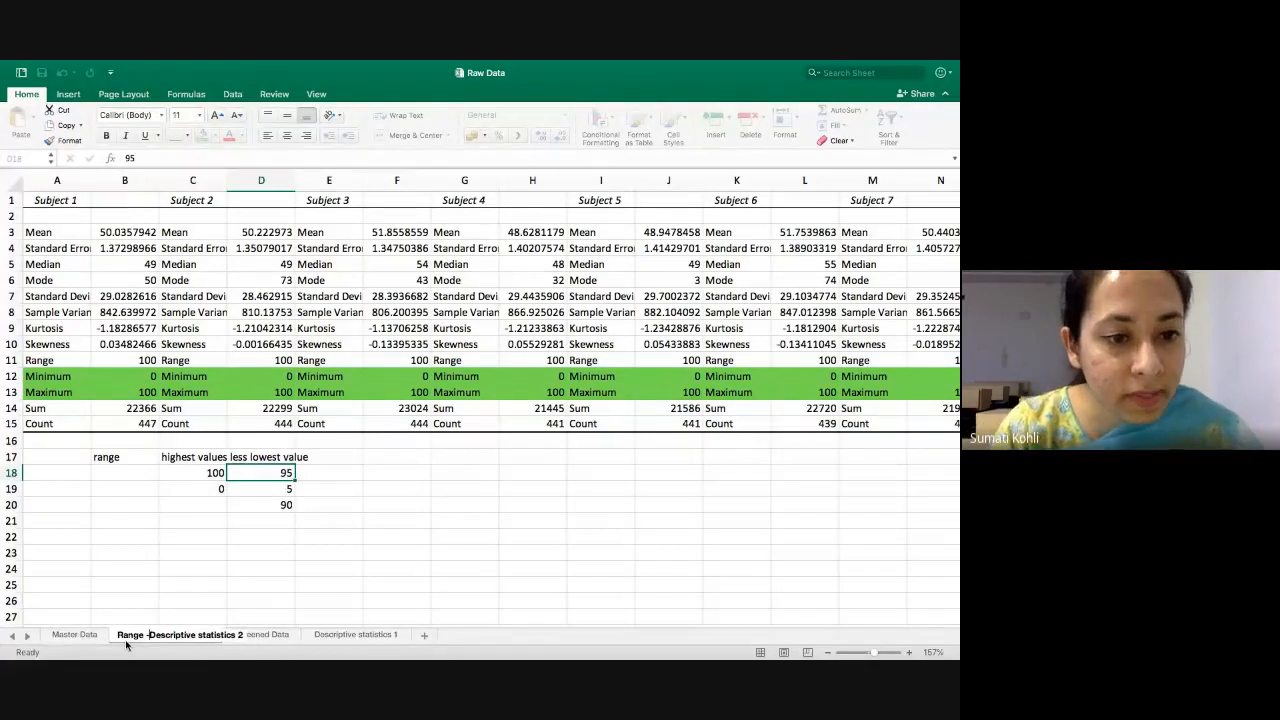
key("Return")
double_click(147, 638)
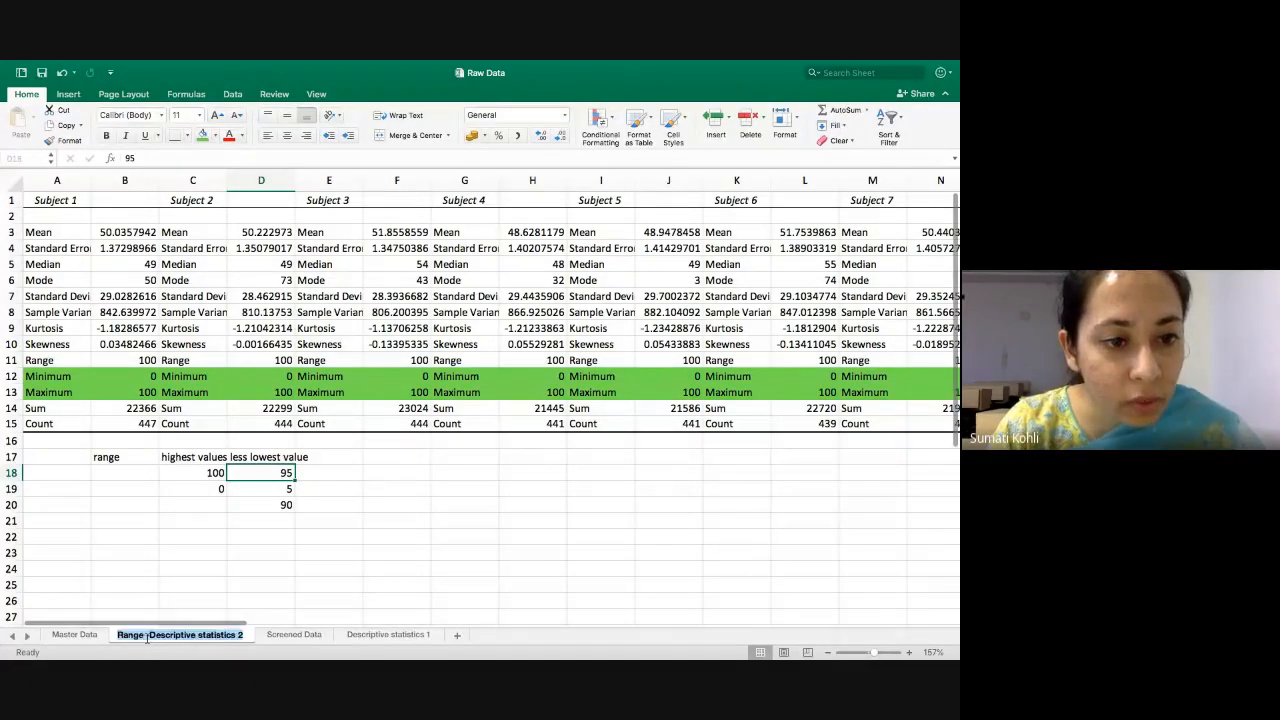
left_click(148, 637)
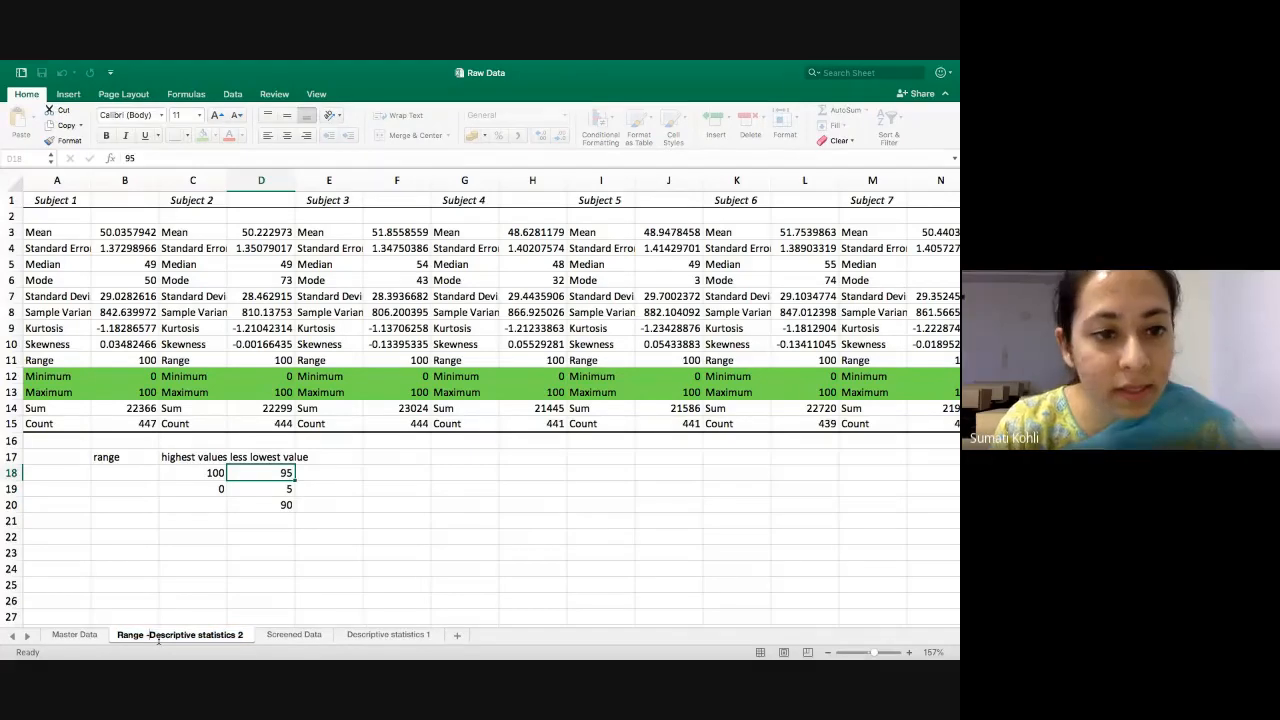
key("Return")
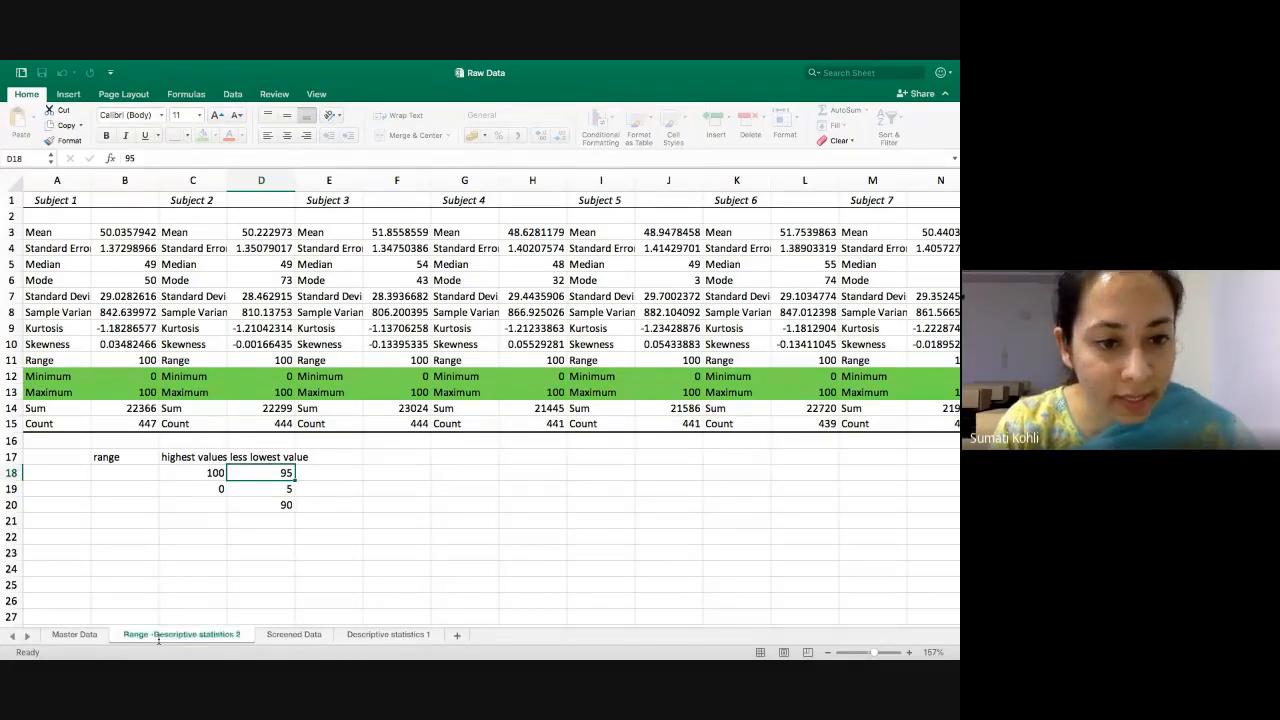
- Switch to the slide show to read Data Screening steps 9 to 15, and return to the Raw Data workbook
key("super+Tab")
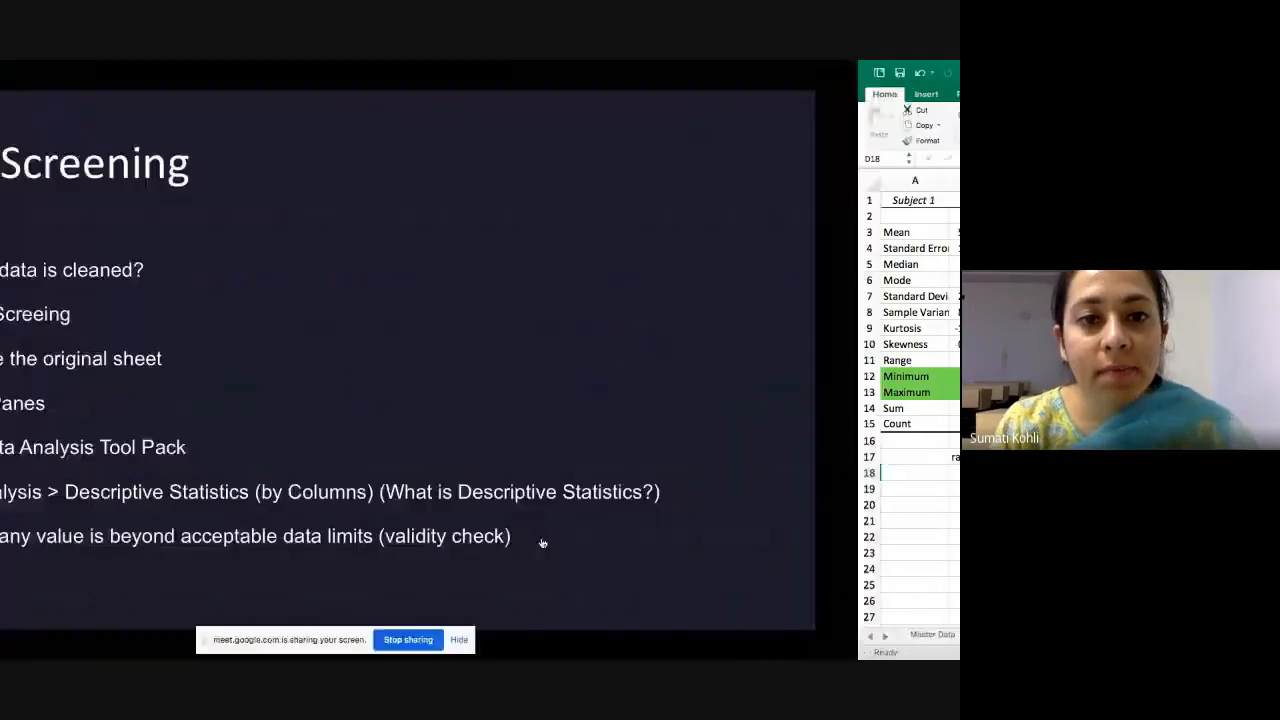
left_click(212, 427)
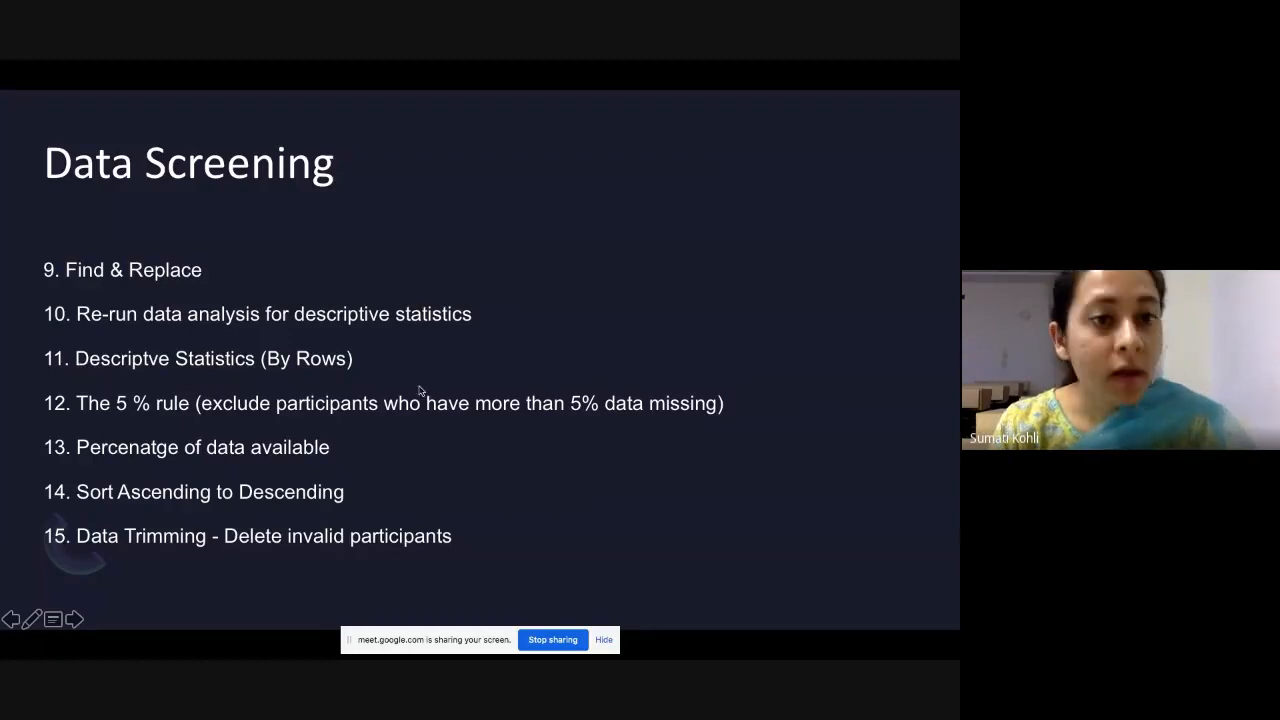
key("super+Tab")
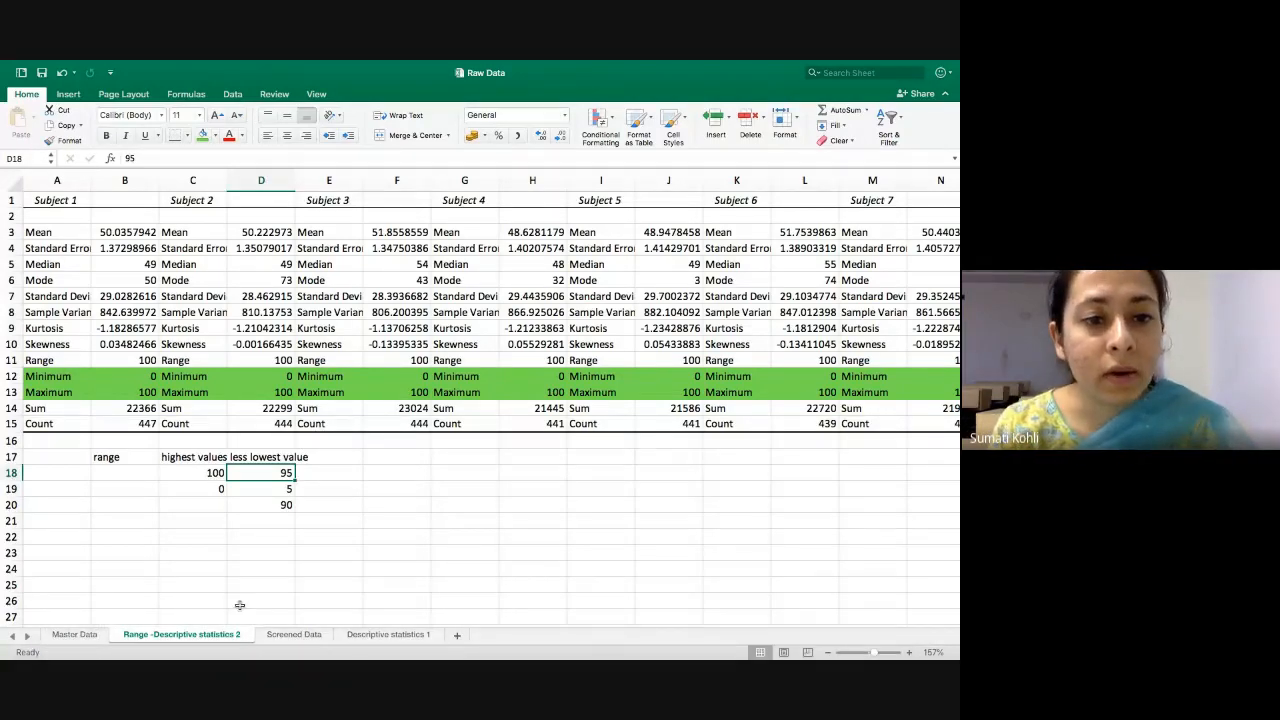
- Move the Screened Data sheet directly after Master Data and return to its first student rows
left_click(290, 634)
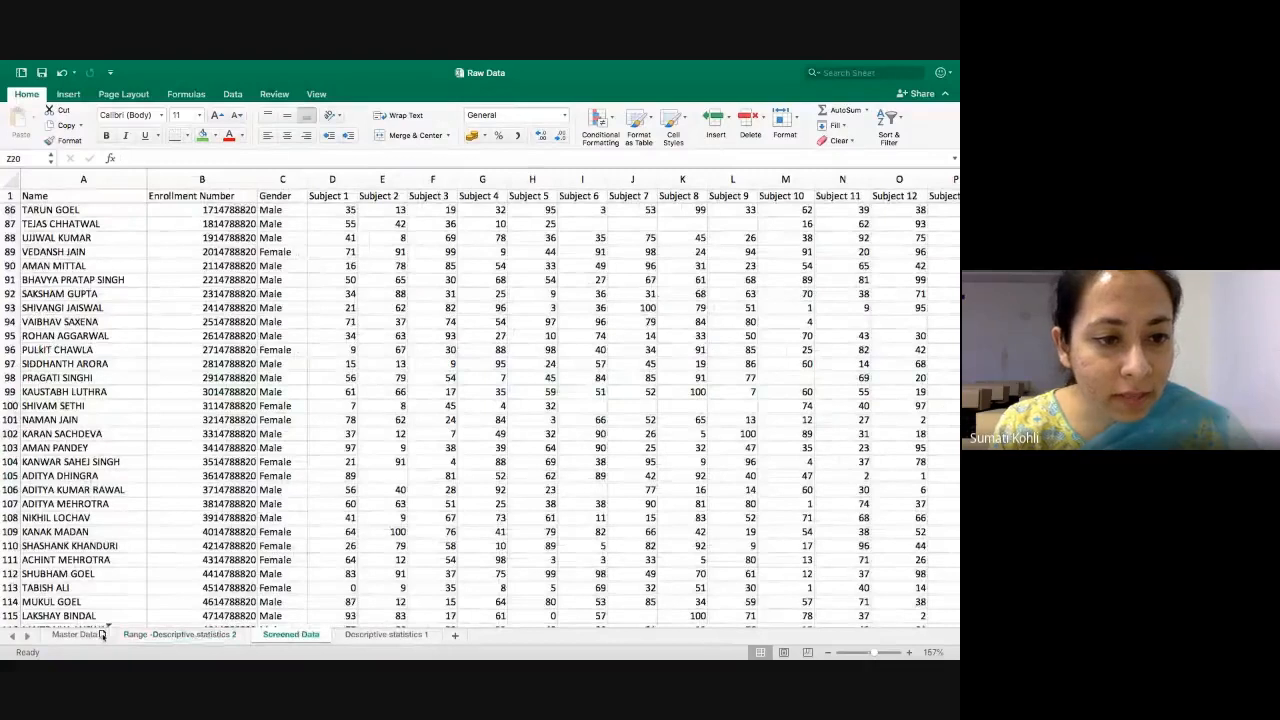
left_click_drag(101, 634, 108, 632)
scroll(456, 250, "up", 20)
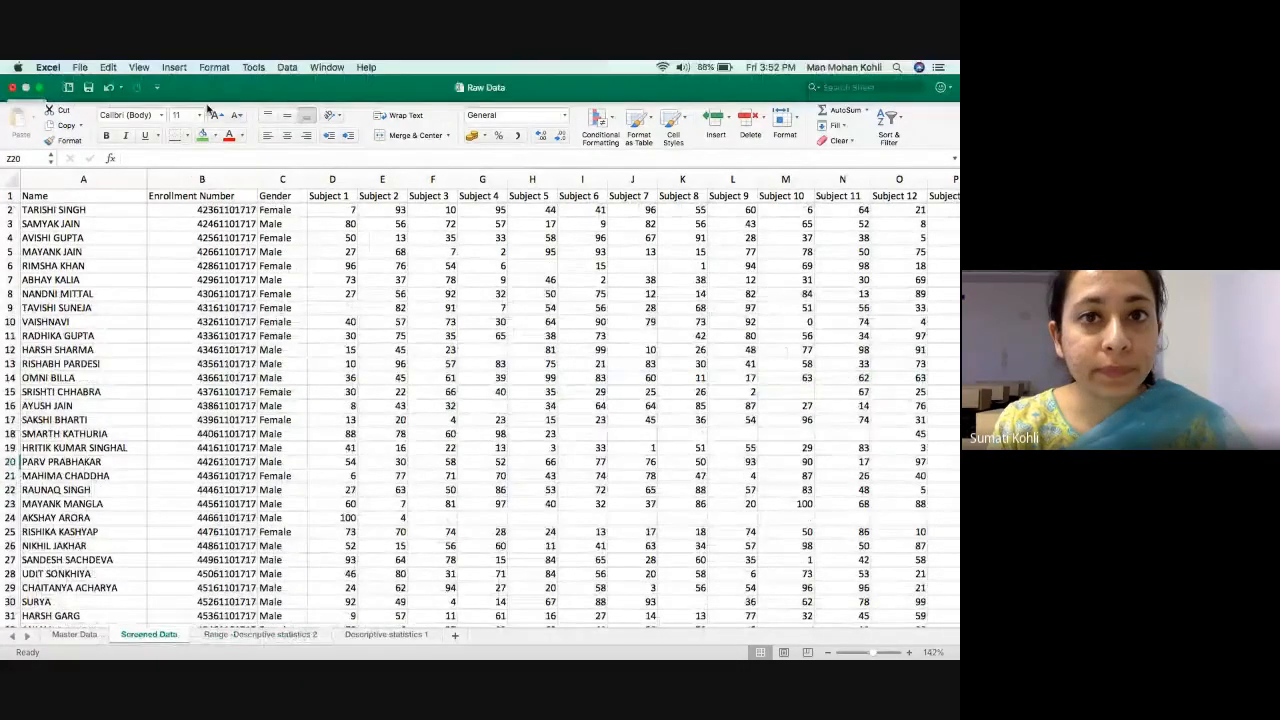
- Start the Descriptive Statistics analysis on Screened Data with the input range $D$2:$Z$451, covering all marks without the header row
left_click(234, 95)
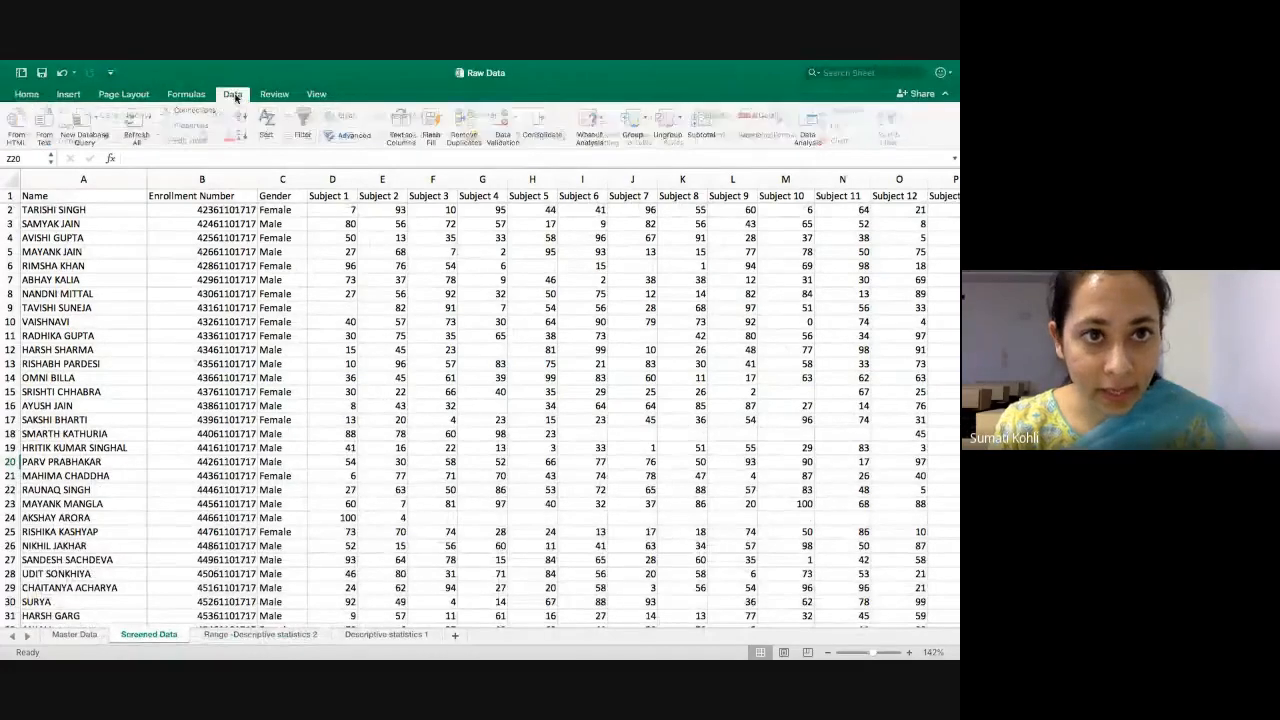
left_click(809, 124)
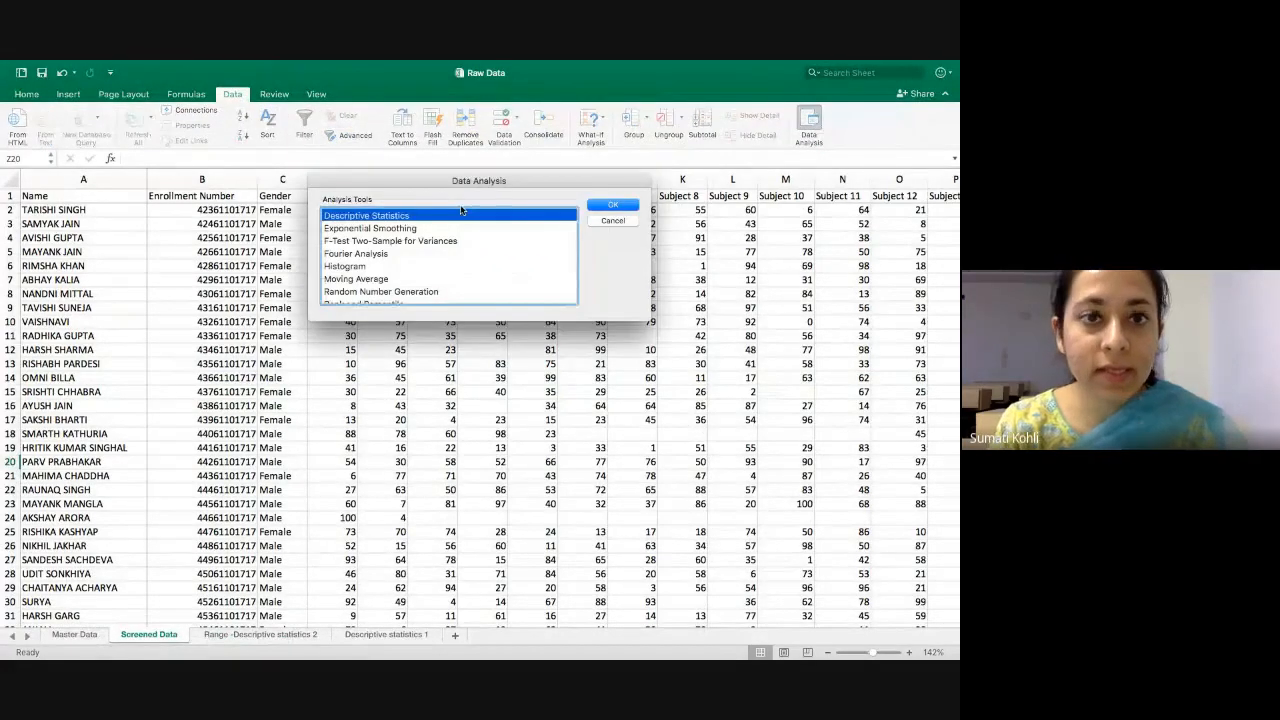
left_click(602, 208)
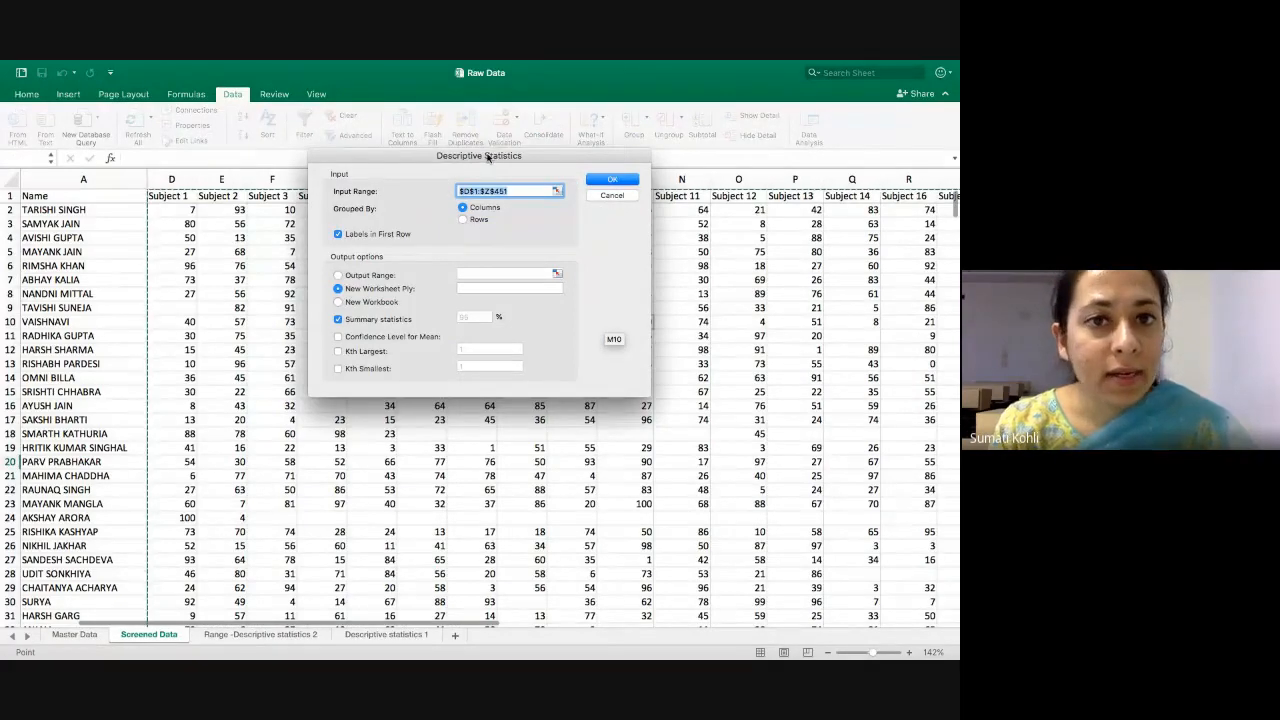
left_click_drag(487, 157, 600, 157)
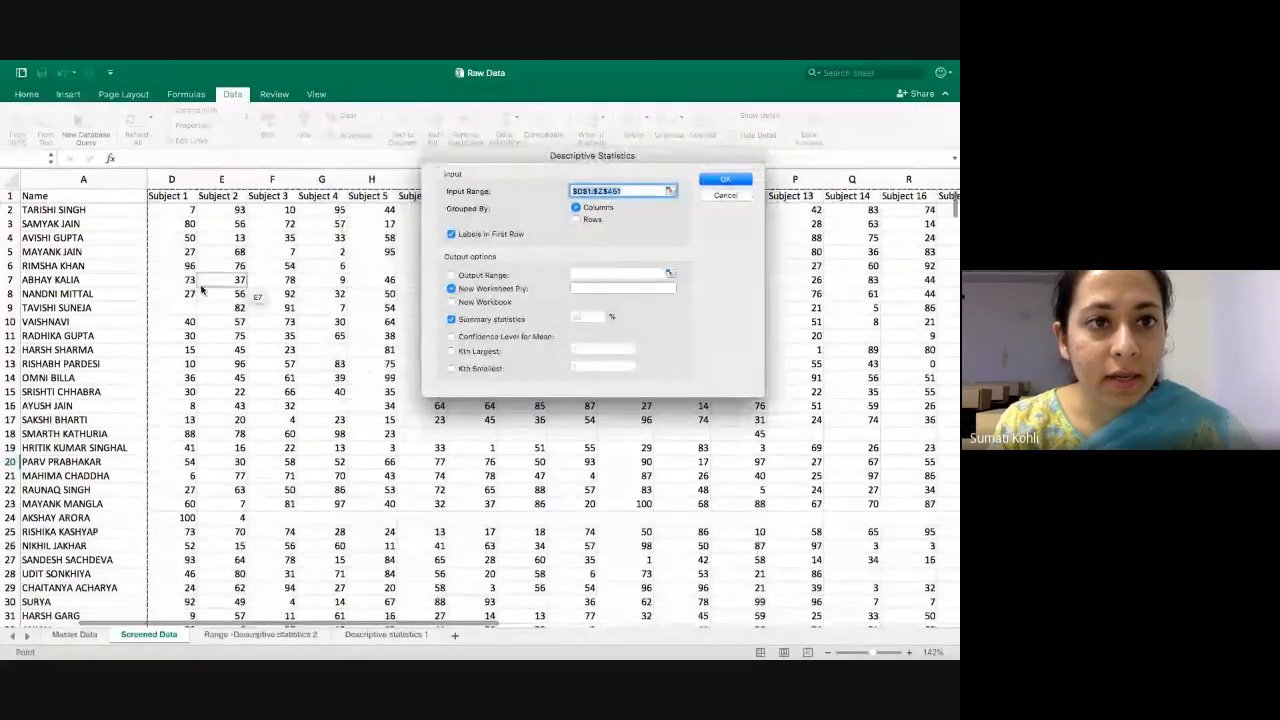
scroll(200, 289, "left", 3)
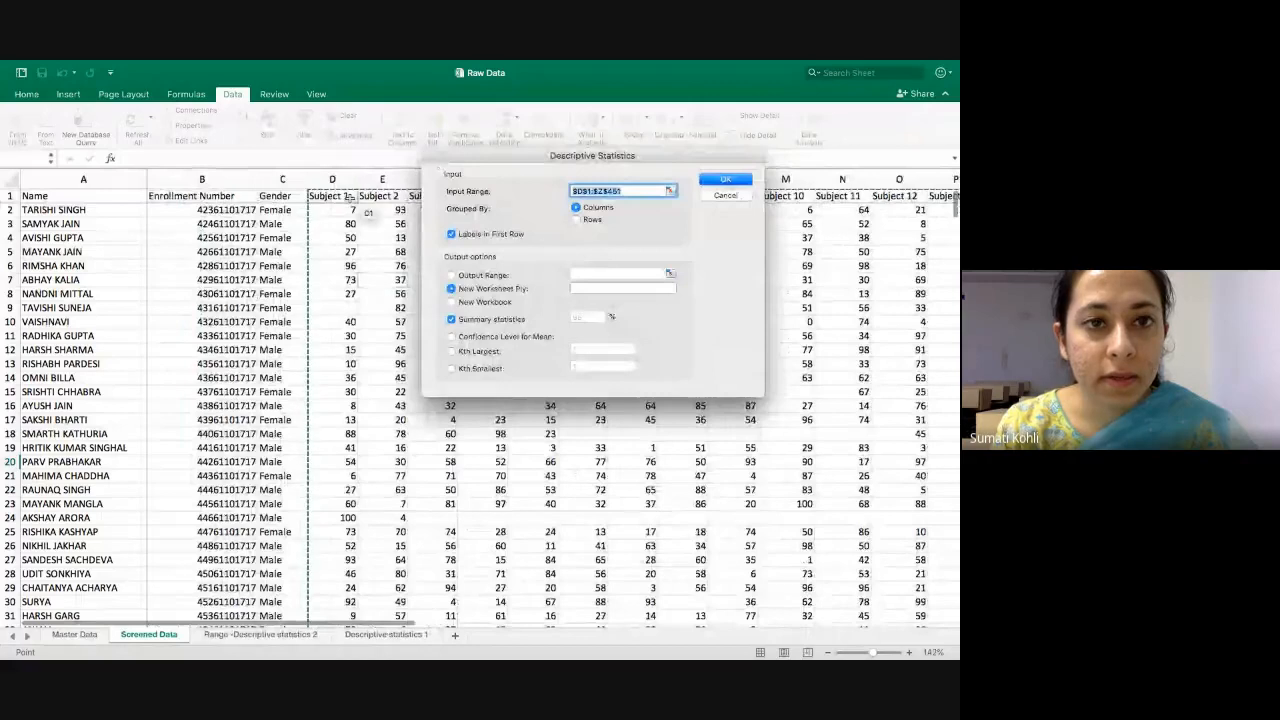
left_click(342, 210)
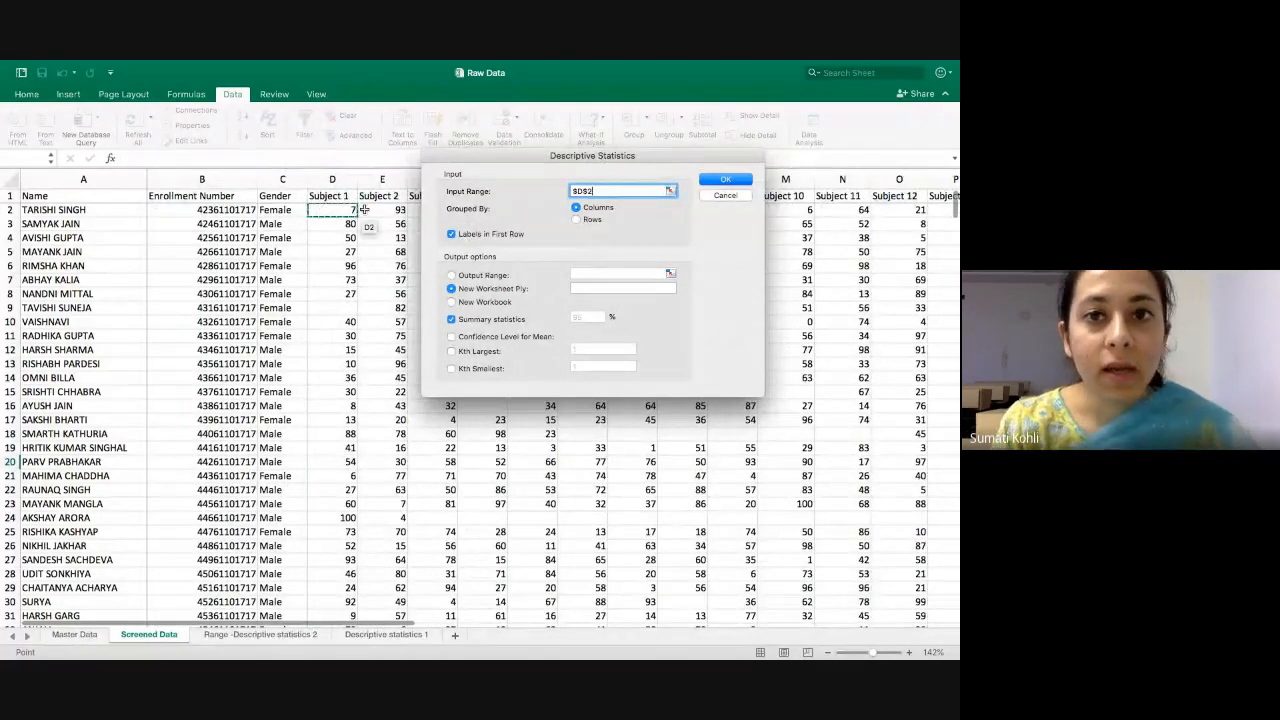
left_click_drag(334, 213, 646, 588)
scroll(786, 432, "up", 20)
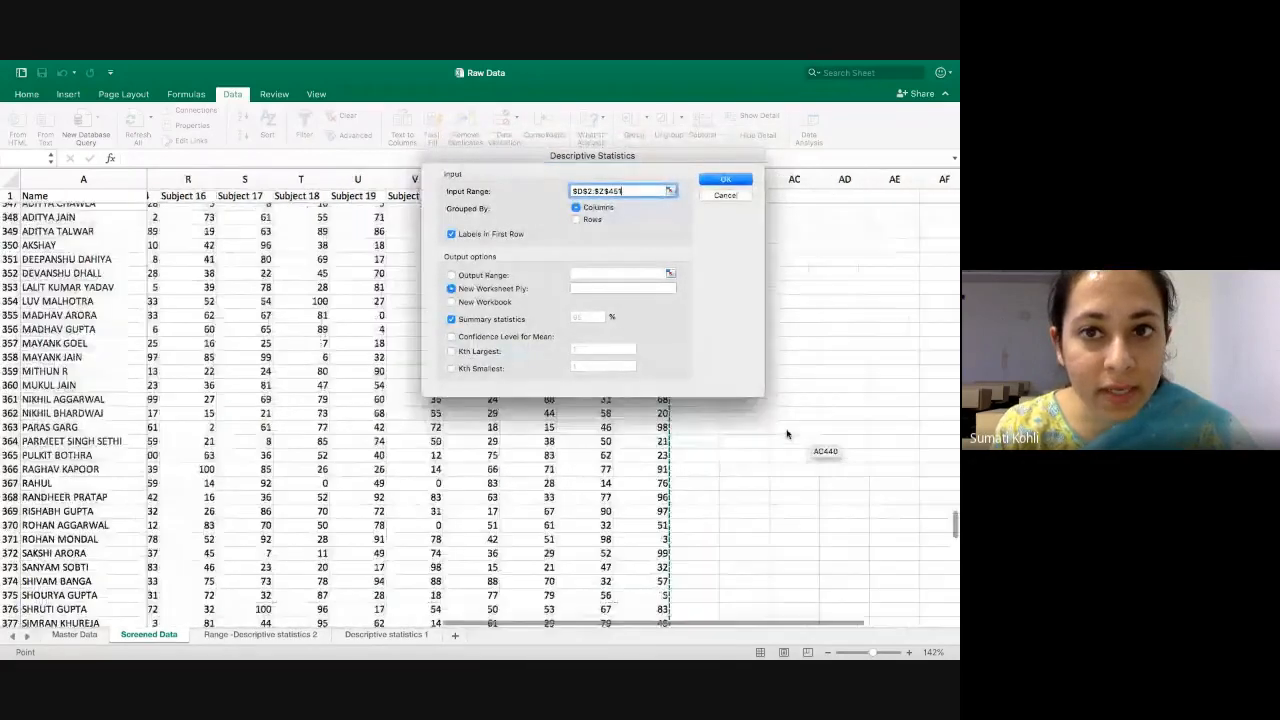
scroll(786, 442, "left", 10)
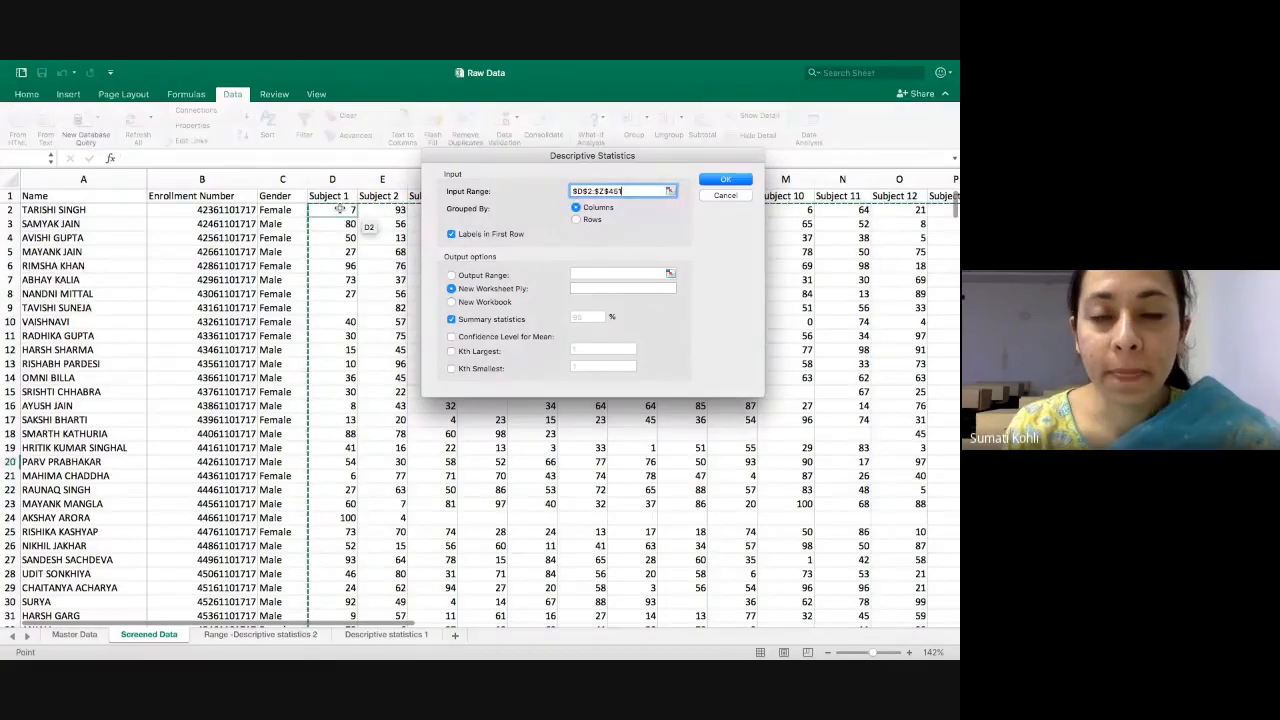
- Group the analysis by rows, turn off the first-column labels, and generate the summary statistics on a new worksheet
left_click(576, 219)
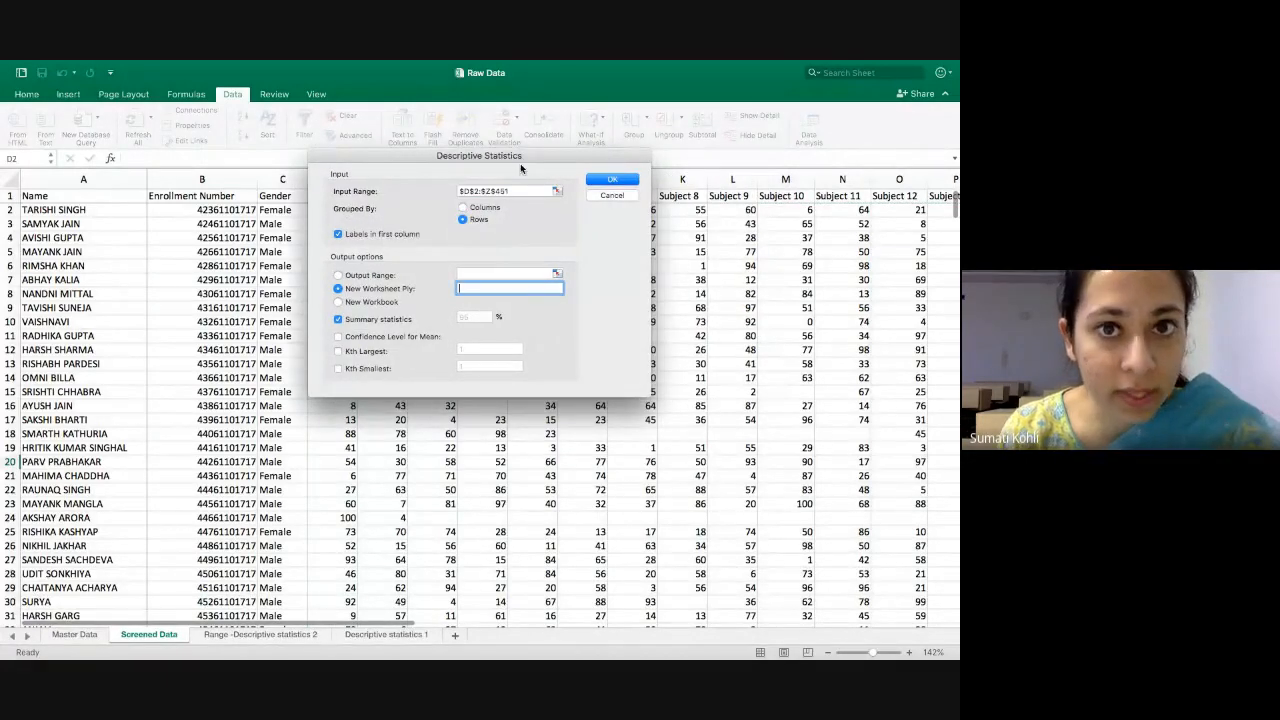
left_click_drag(518, 163, 590, 284)
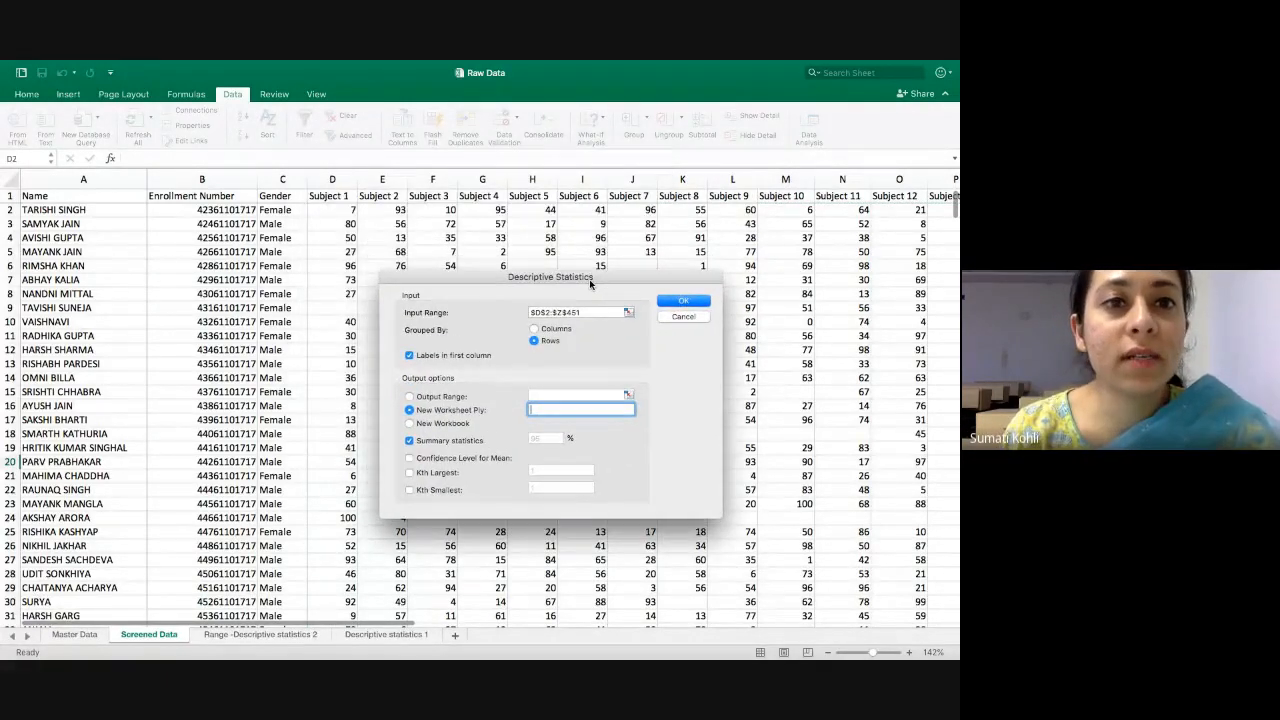
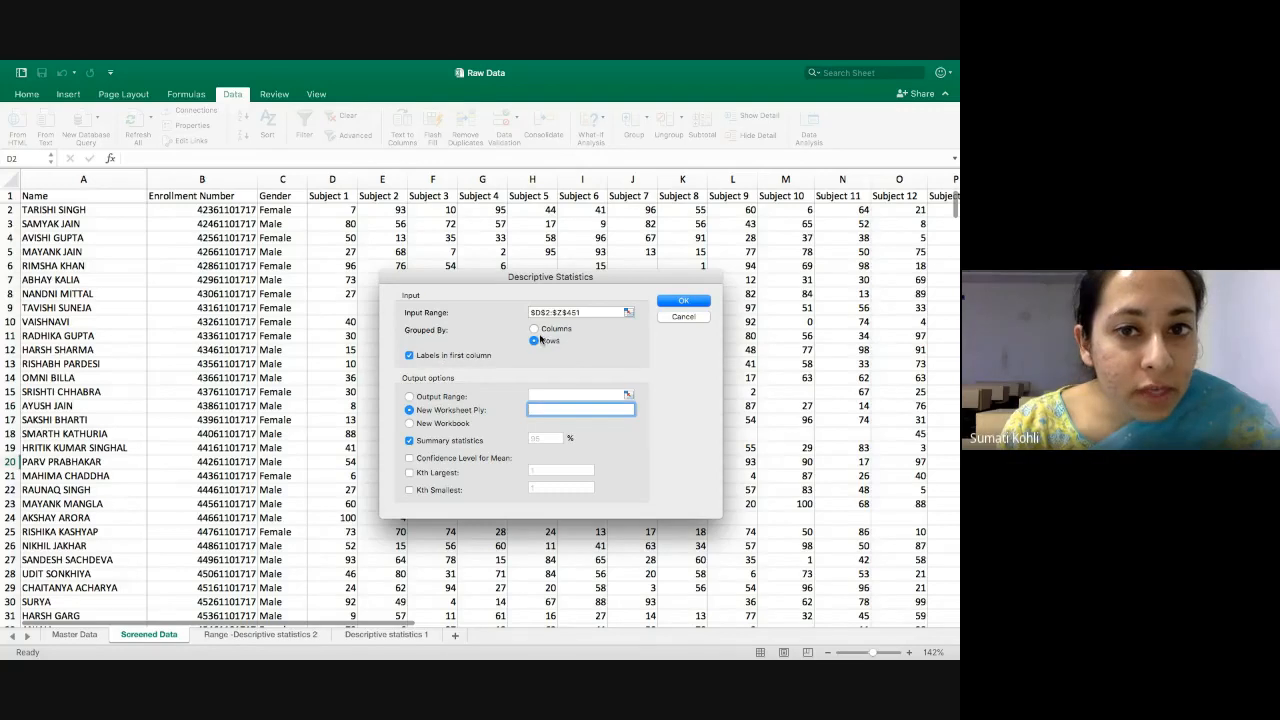
left_click(596, 314)
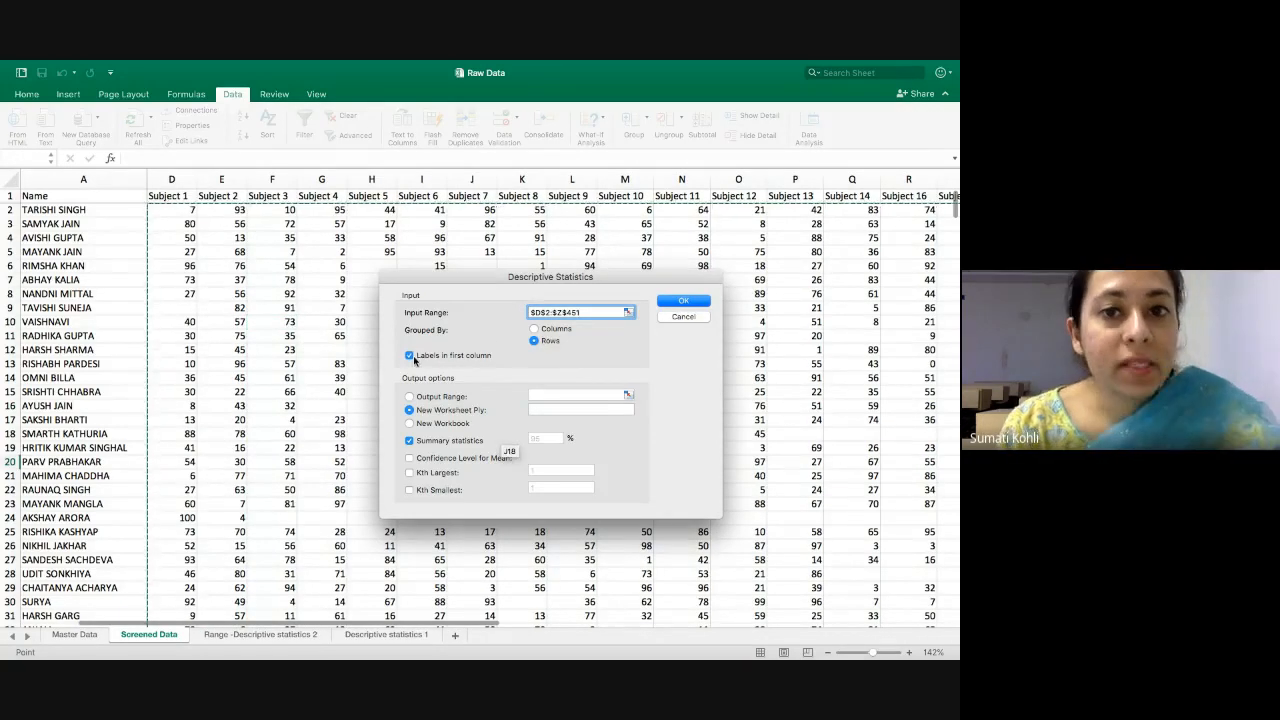
scroll(268, 332, "left", 3)
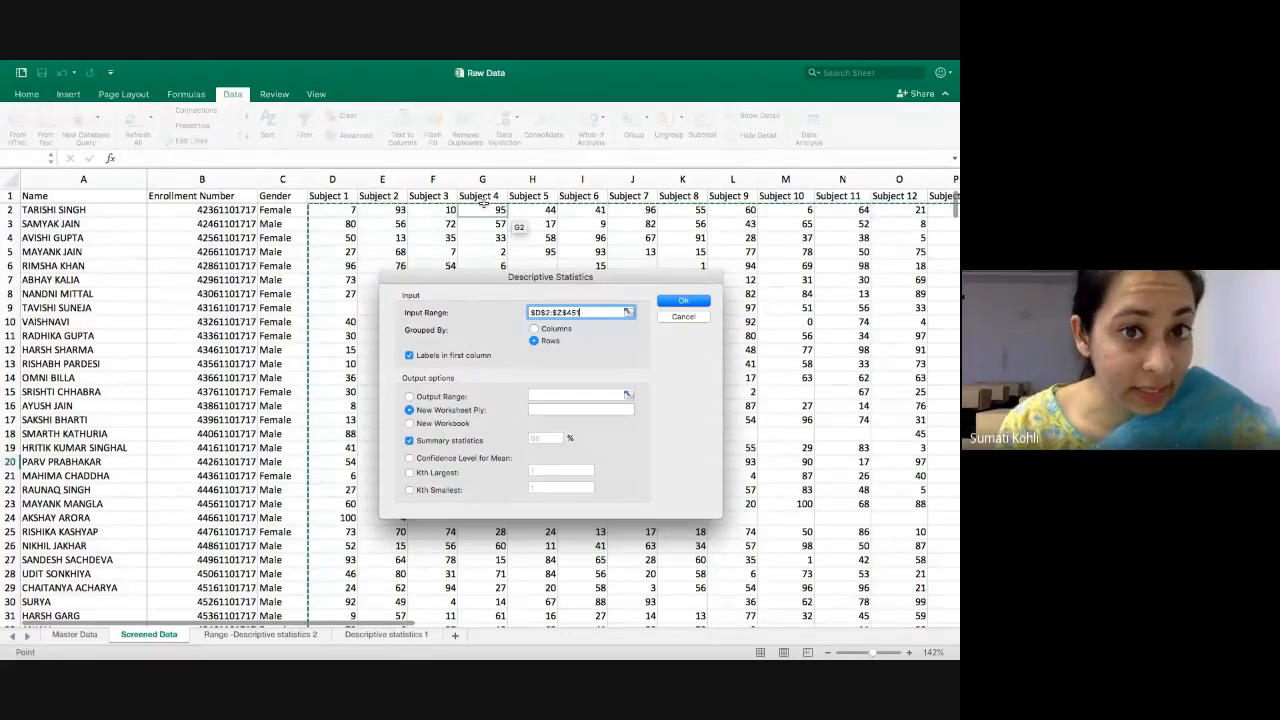
left_click(410, 356)
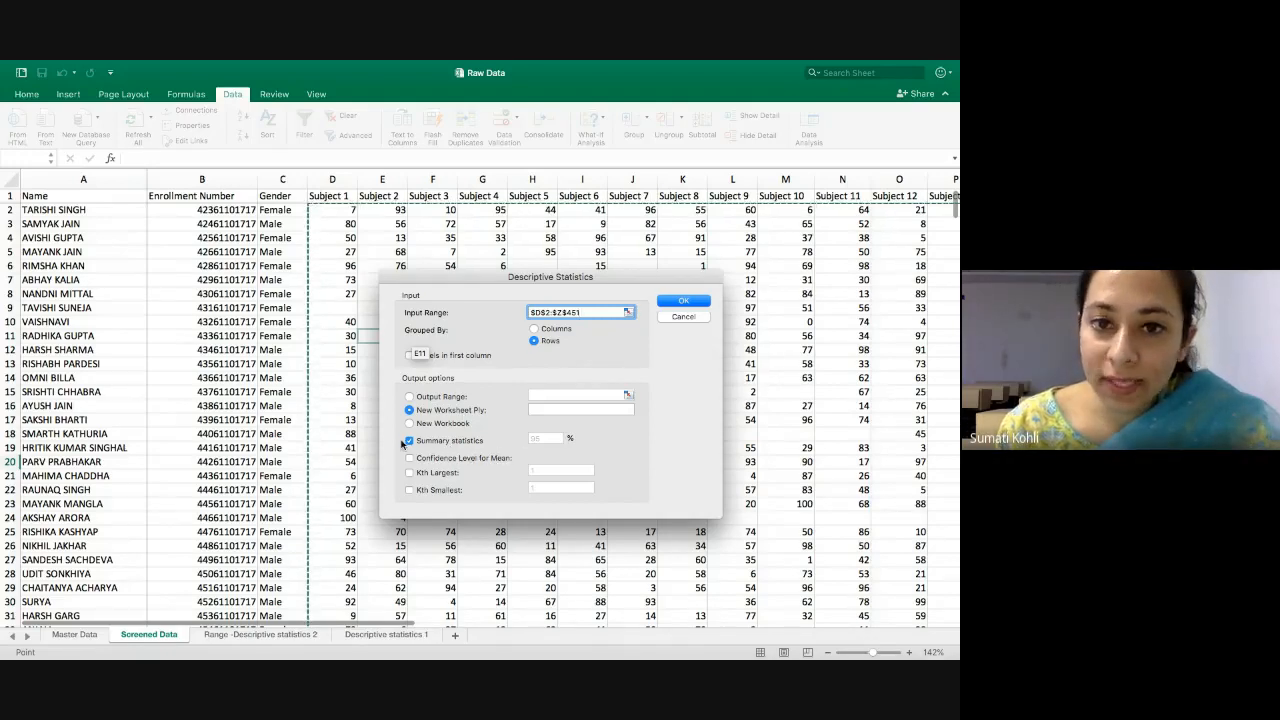
left_click(679, 302)
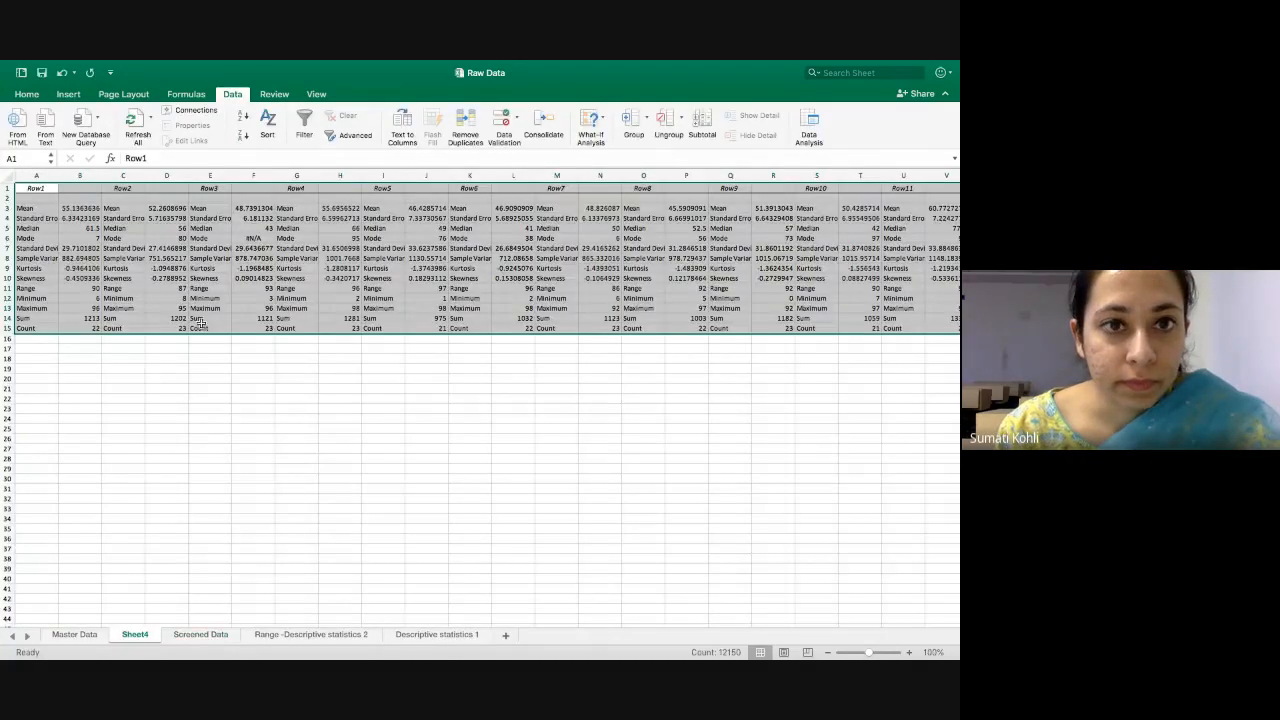
- Examine the row-wise statistics on Sheet4, going through the Row1 measures between Mean and Count
scroll(136, 279, "up", 3)
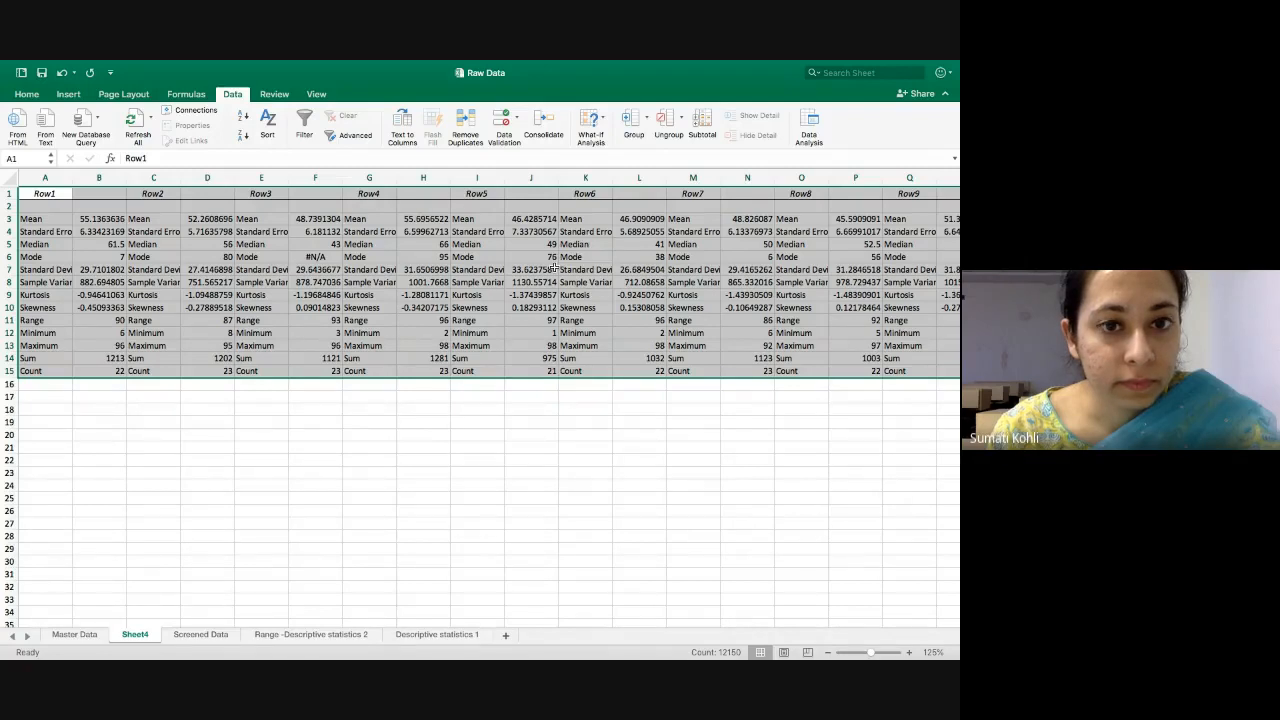
left_click(38, 358)
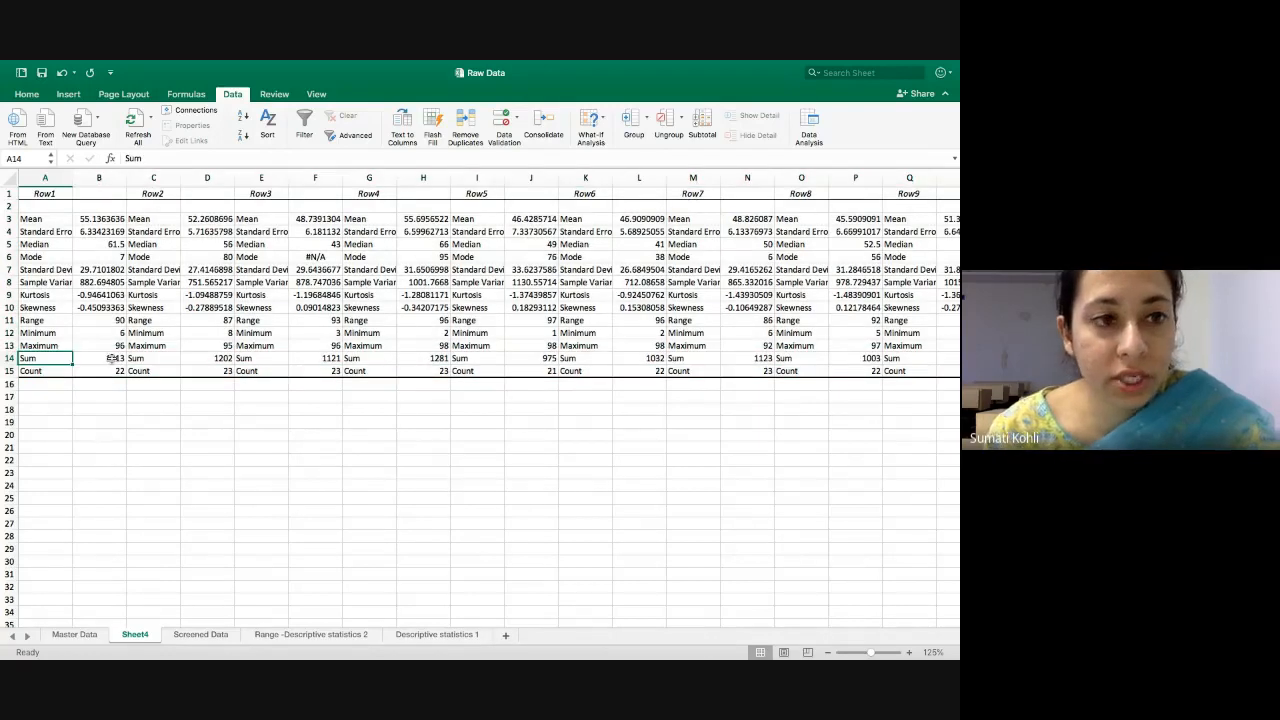
key("Down")
key("Up")
key("Up")
key("Up")
key("Up")
key("Up")
key("Up")
key("Up")
key("Up")
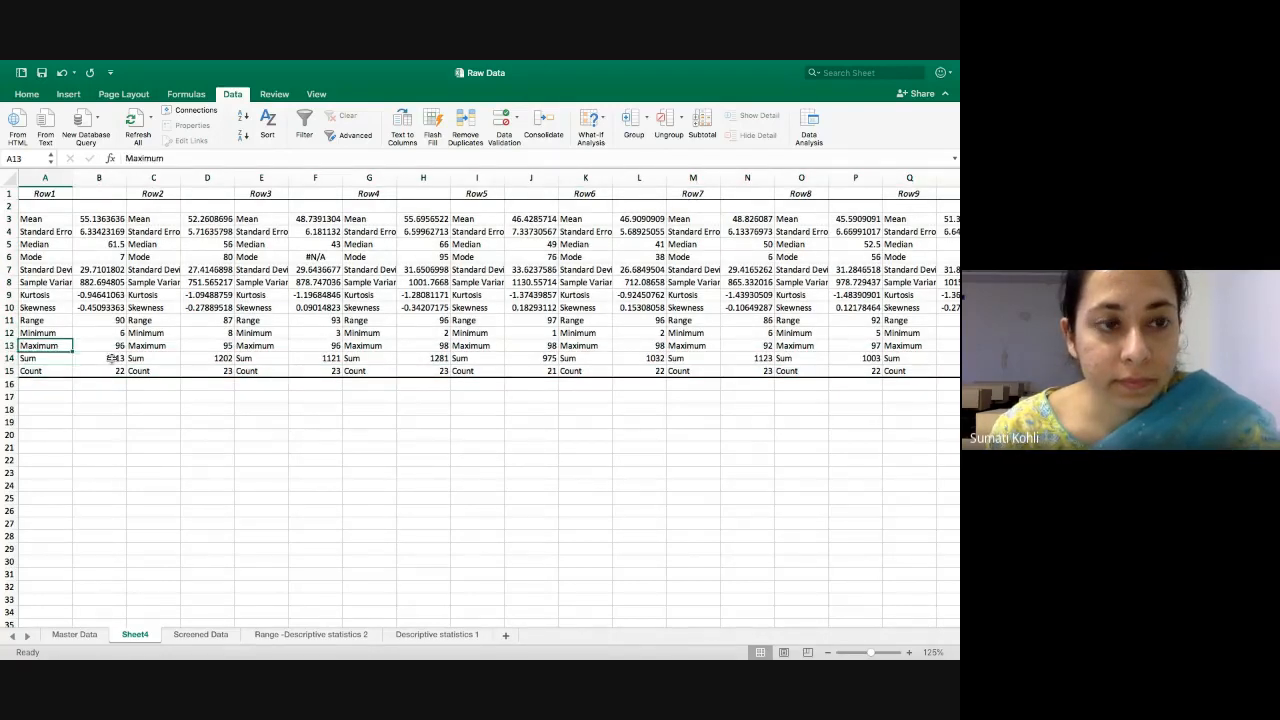
key("Up")
key("Up")
key("Up")
key("Up")
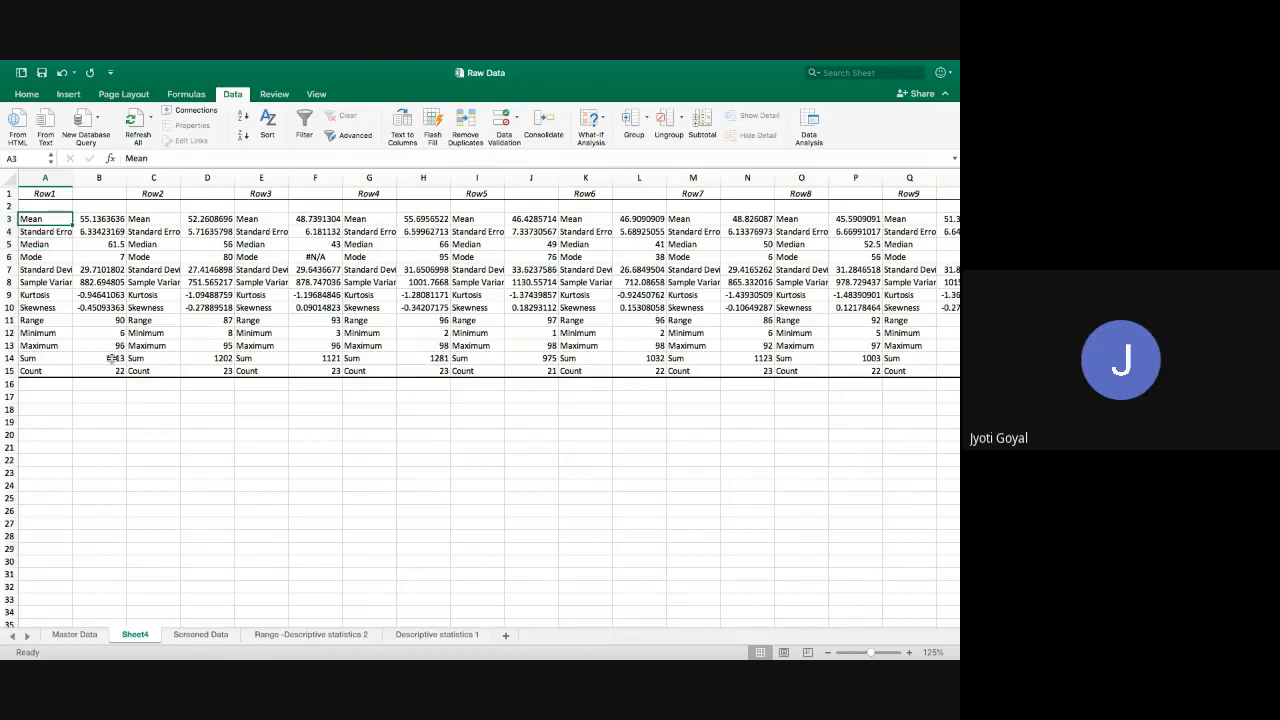
key("Down")
key("Down")
key("Down")
key("Down")
key("Down")
key("Down")
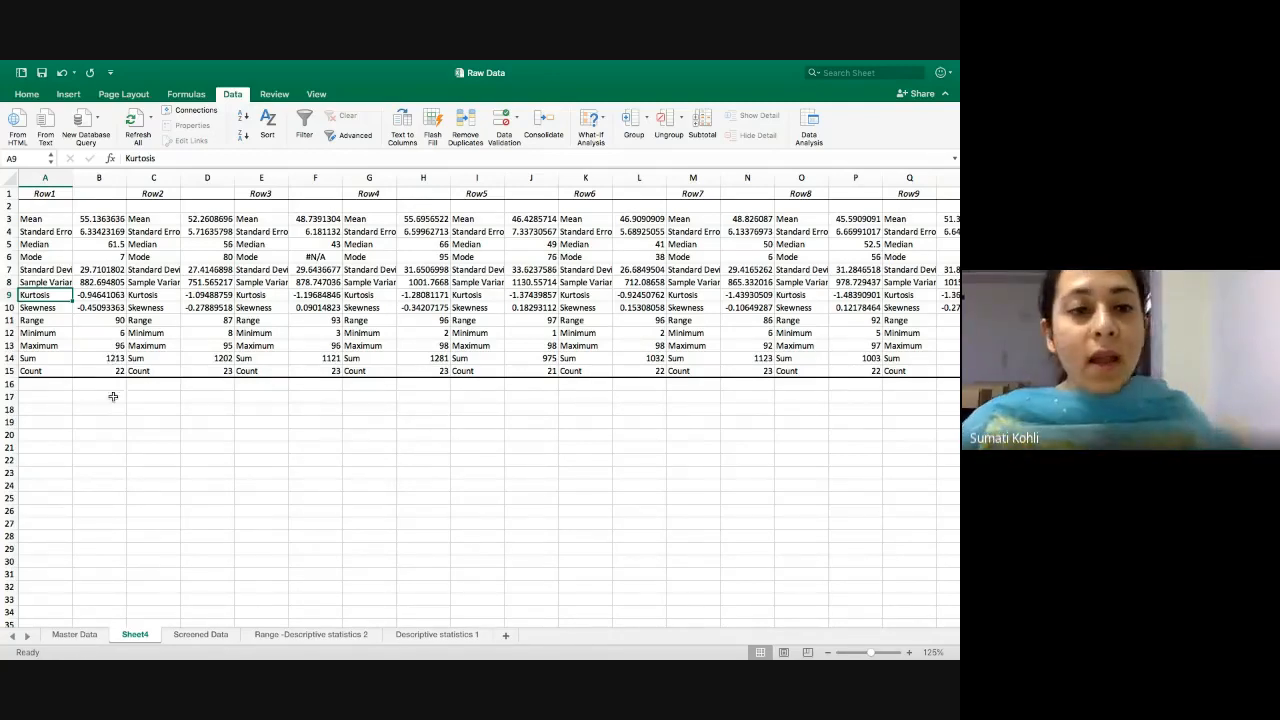
- Move Sheet4 directly after the Screened Data sheet and keep Screened Data open
left_click(200, 634)
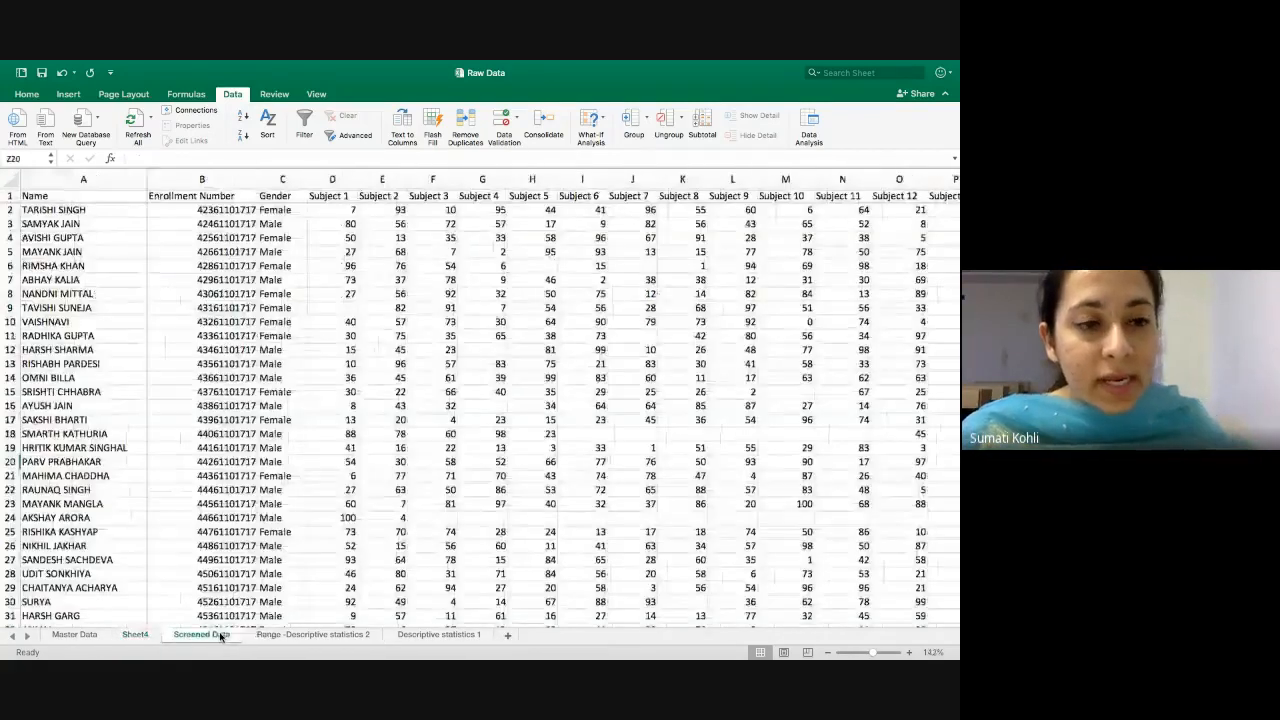
left_click_drag(122, 636, 240, 634)
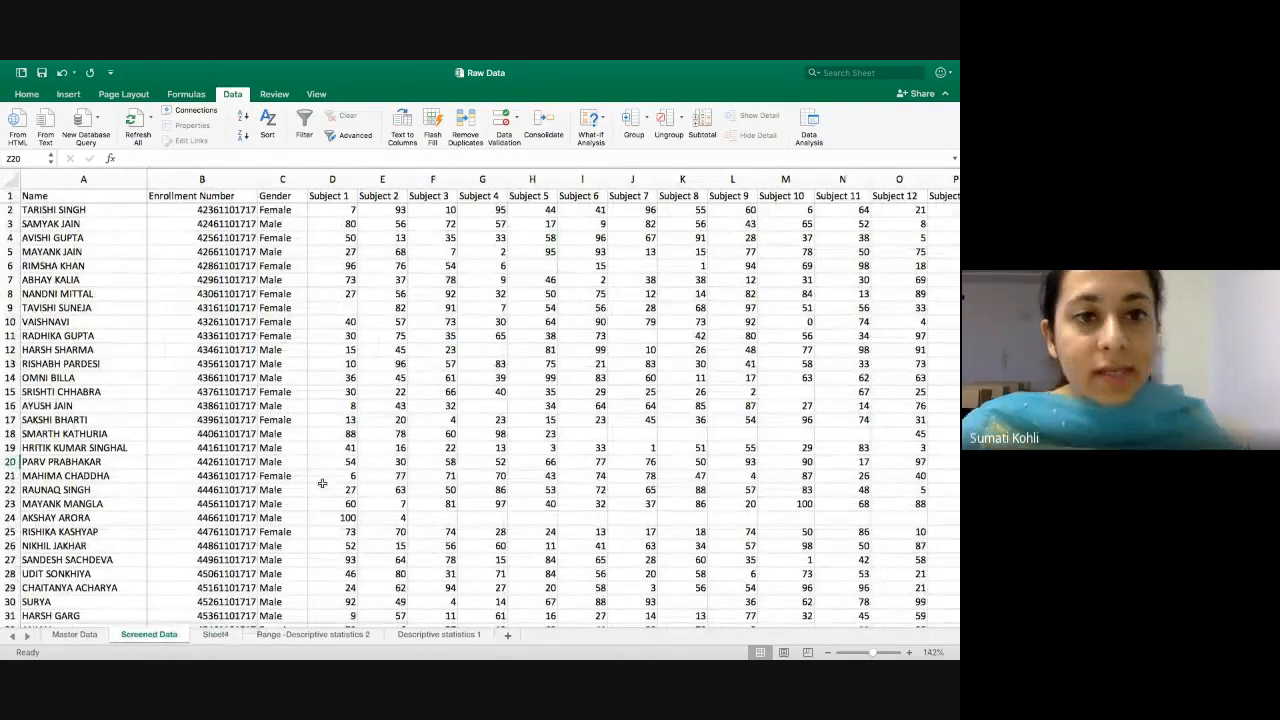
- Examine the participant in row 6 of Screened Data for missing marks across Subject 5 to Subject 10
left_click(537, 265)
key("Right")
key("Right")
key("Right")
key("Right")
key("Right")
key("Right")
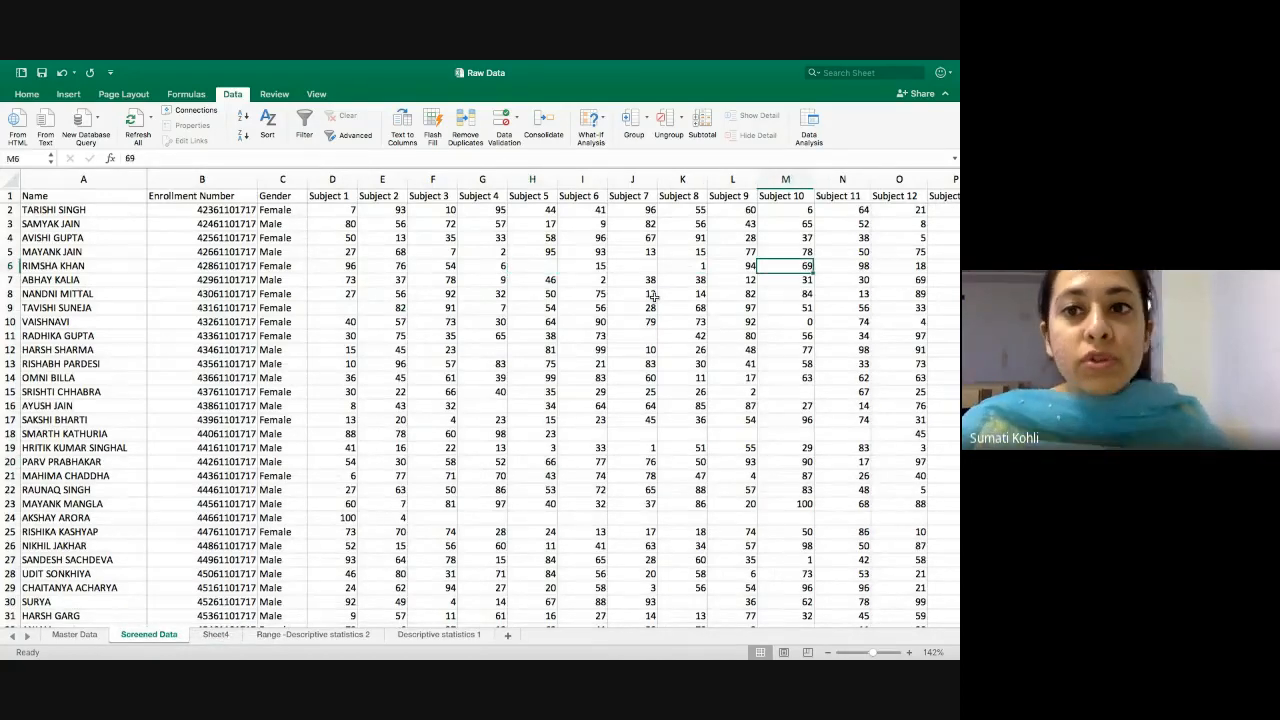
key("Left")
key("Left")
key("Left")
key("Left")
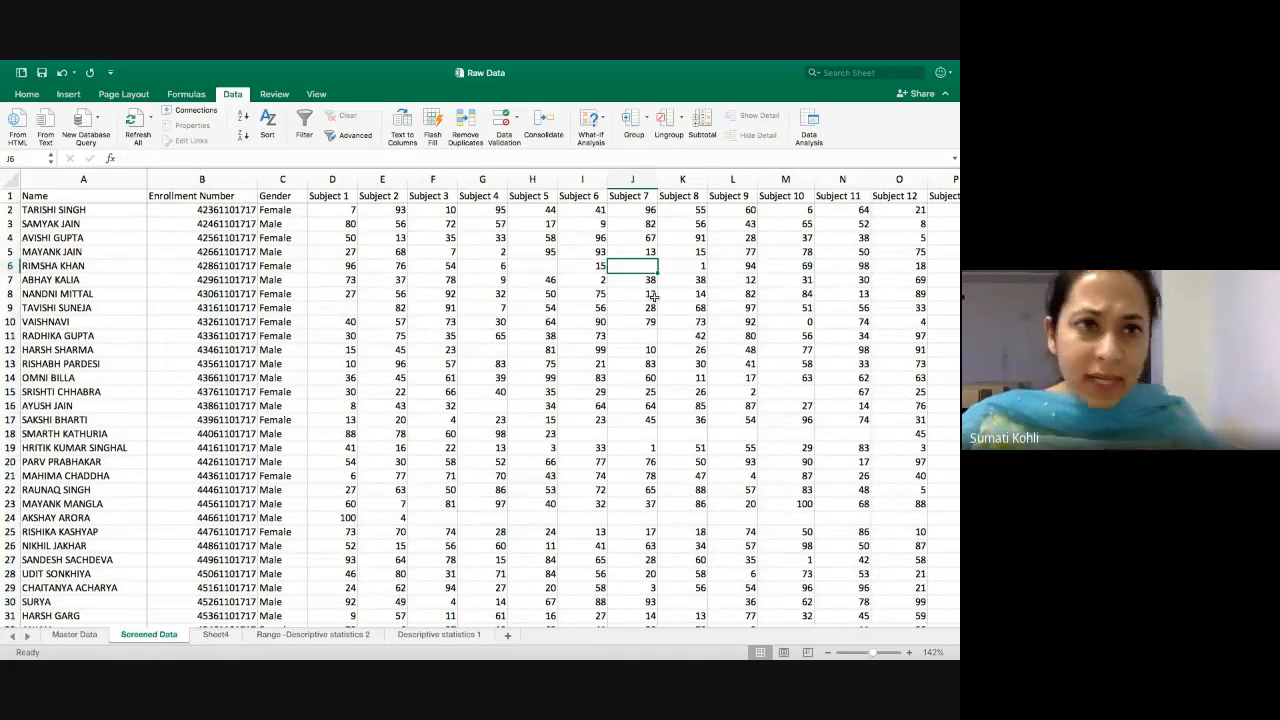
- Go down to the participant in row 24, select the entire row, and review its missing marks across all subjects
key("Down")
key("Down")
key("Down")
key("Down")
key("Down")
key("Down")
key("Down")
key("Down")
key("Down")
key("Down")
key("Down")
key("Down")
key("Down")
key("Down")
key("Down")
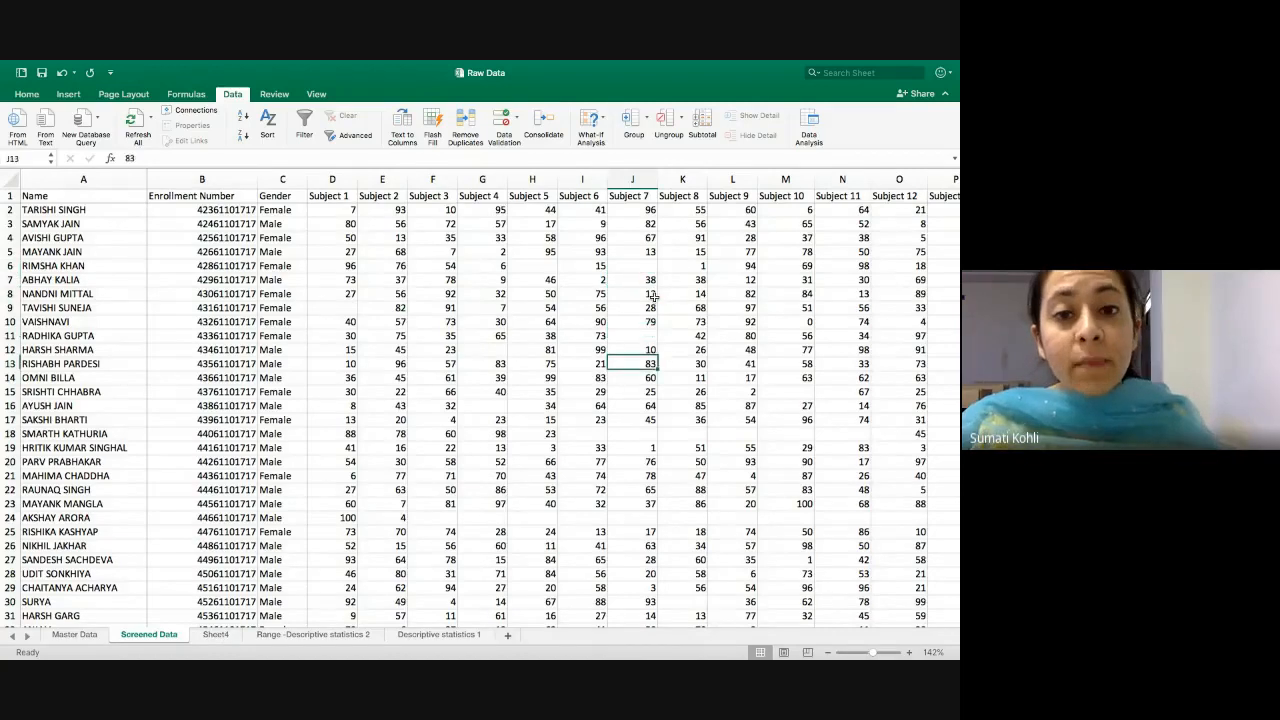
key("Down")
key("Down")
key("Down")
key("Left")
key("Left")
key("Left")
key("Left")
key("Left")
key("Left")
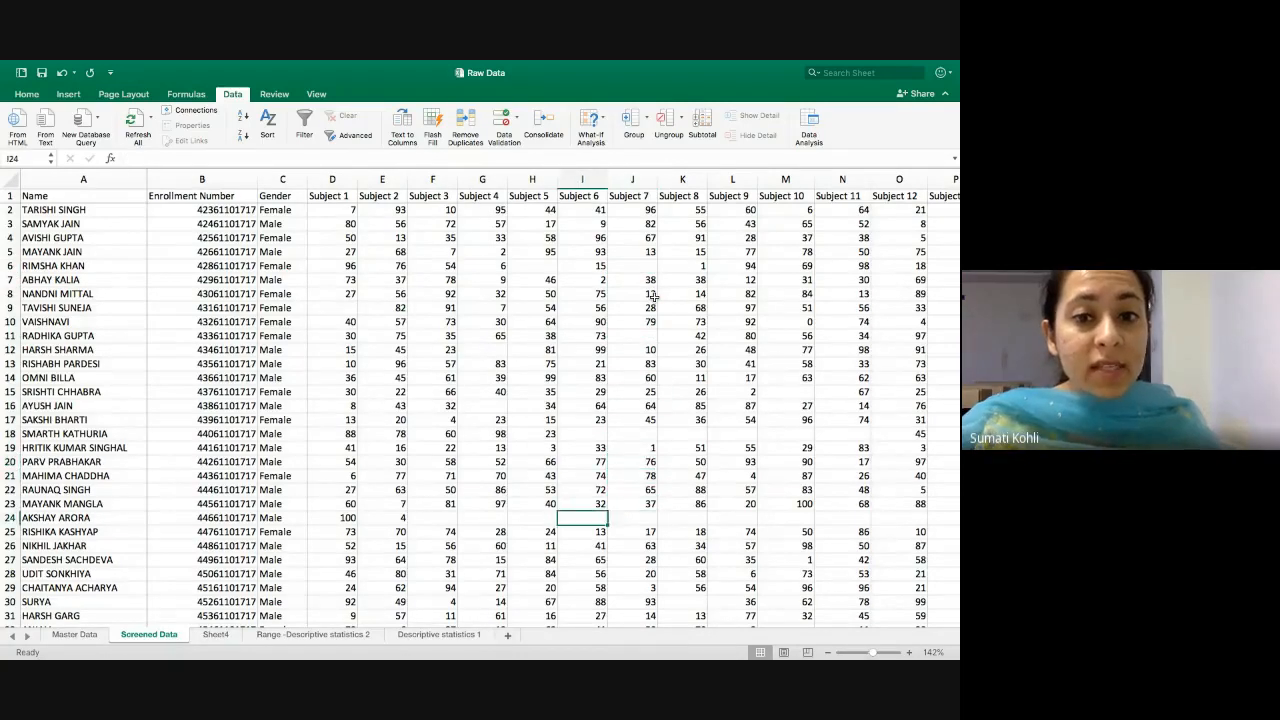
key("shift+space")
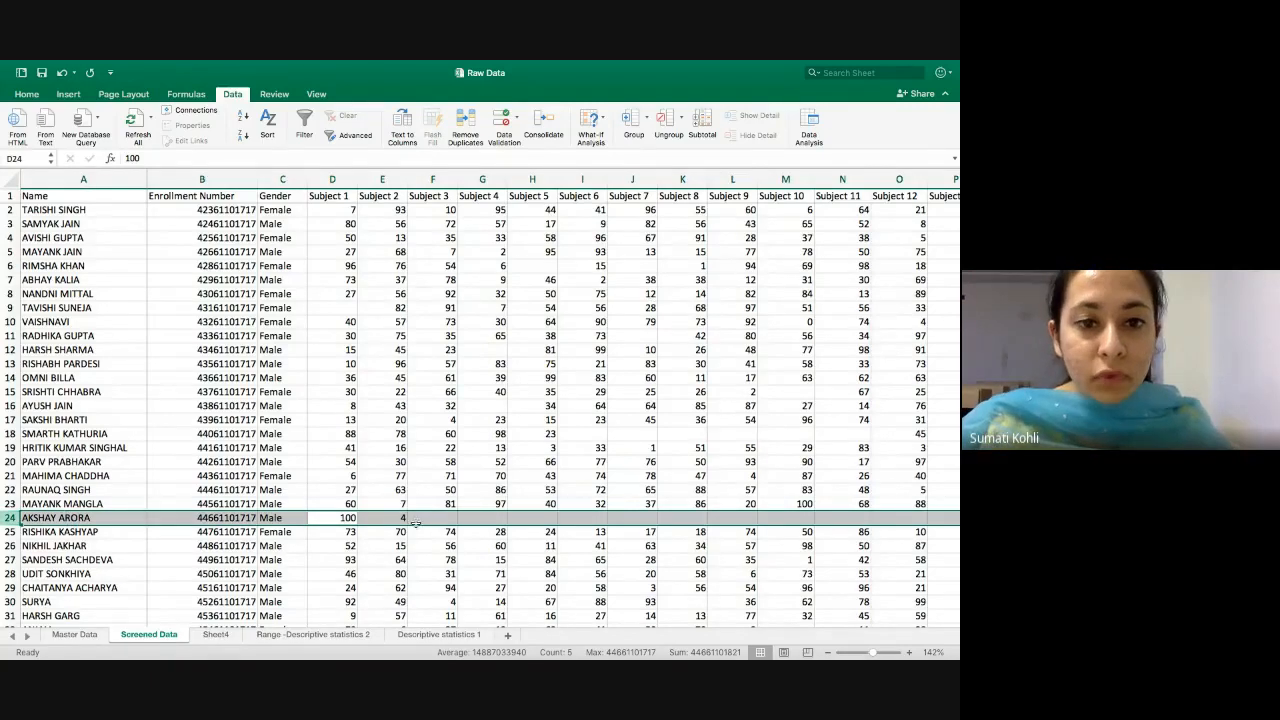
scroll(417, 523, "right", 2)
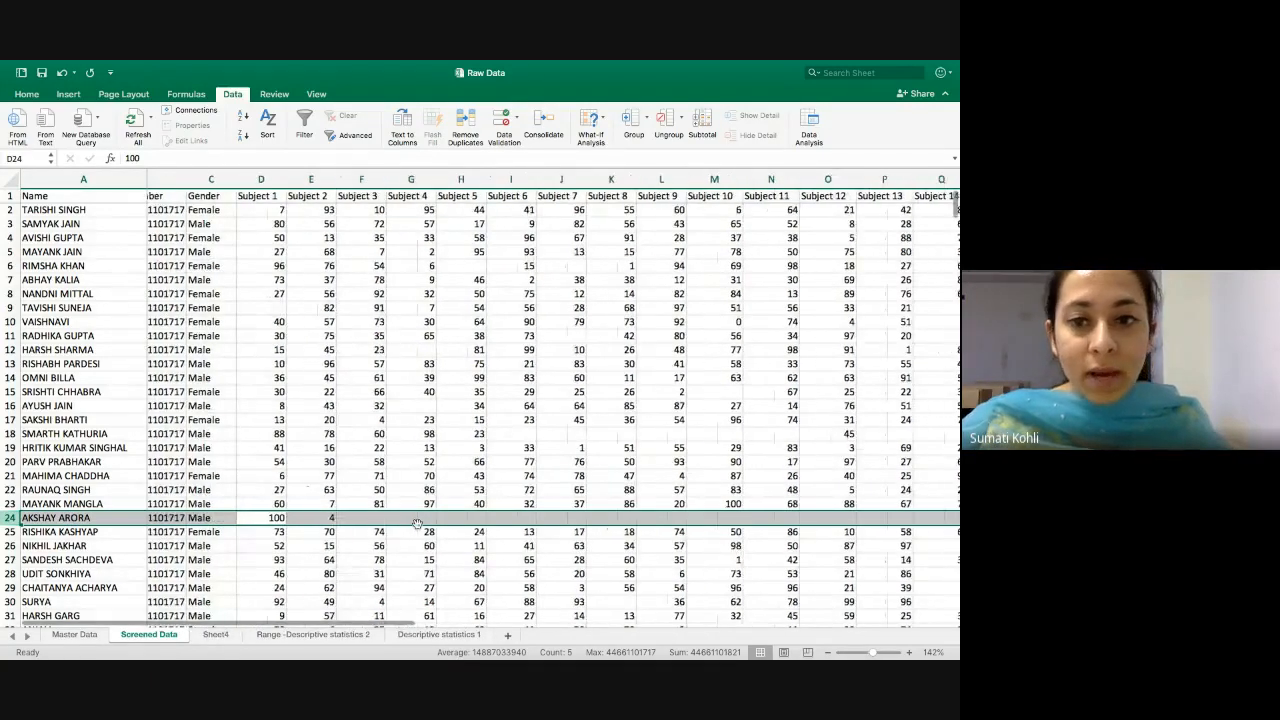
scroll(417, 523, "right", 10)
scroll(417, 523, "left", 12)
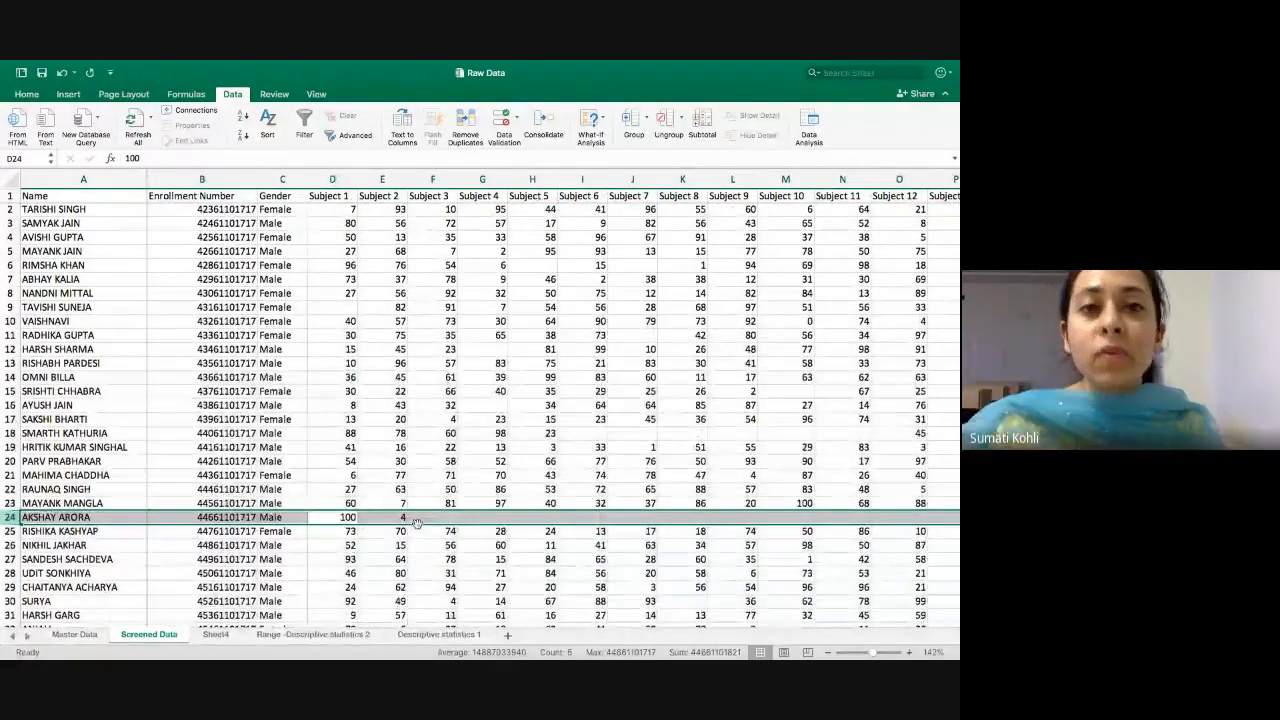
- Select the entire row 54 of Screened Data and review that participant's missing marks between Subject 2 and Subject 13
scroll(447, 507, "down", 10)
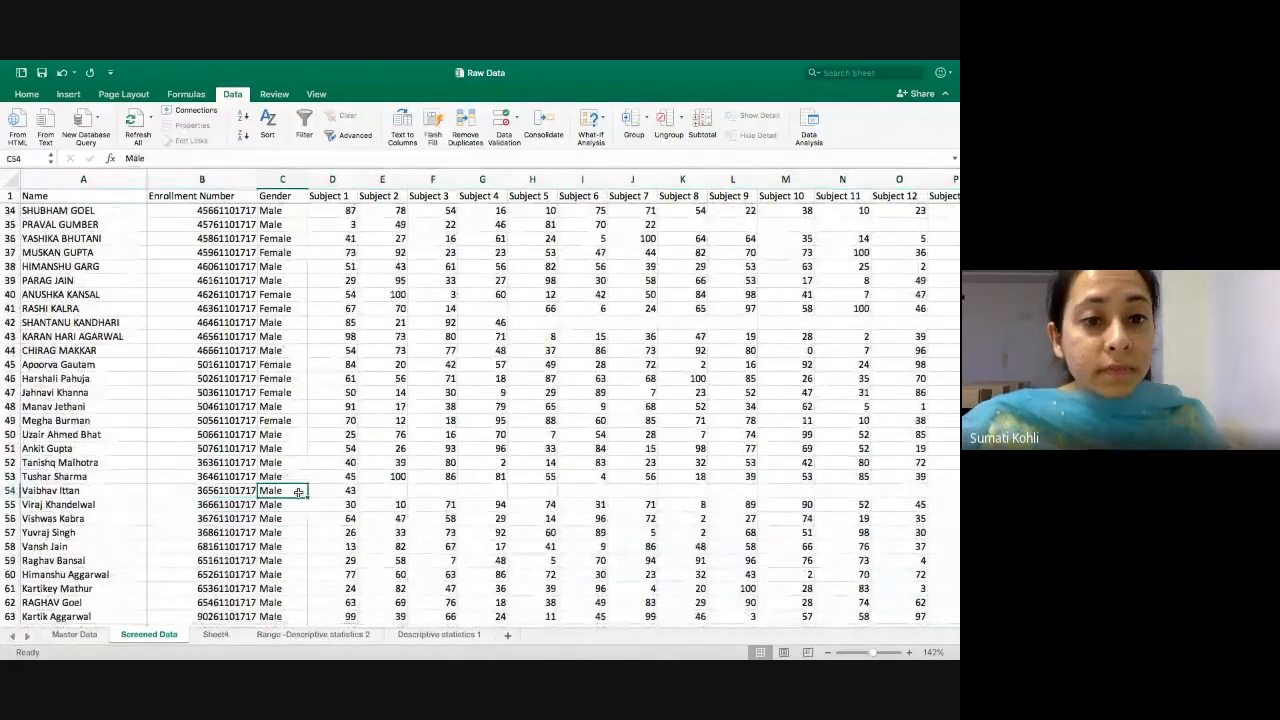
key("shift+space")
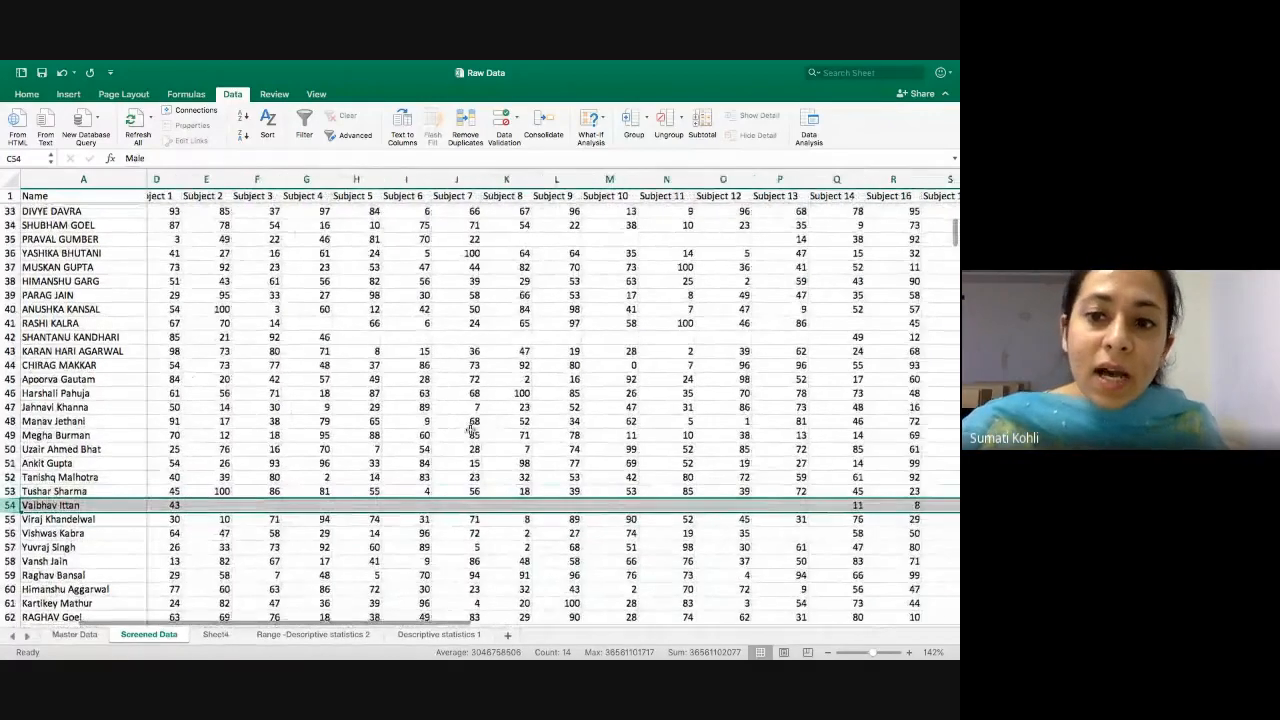
scroll(470, 428, "left", 1)
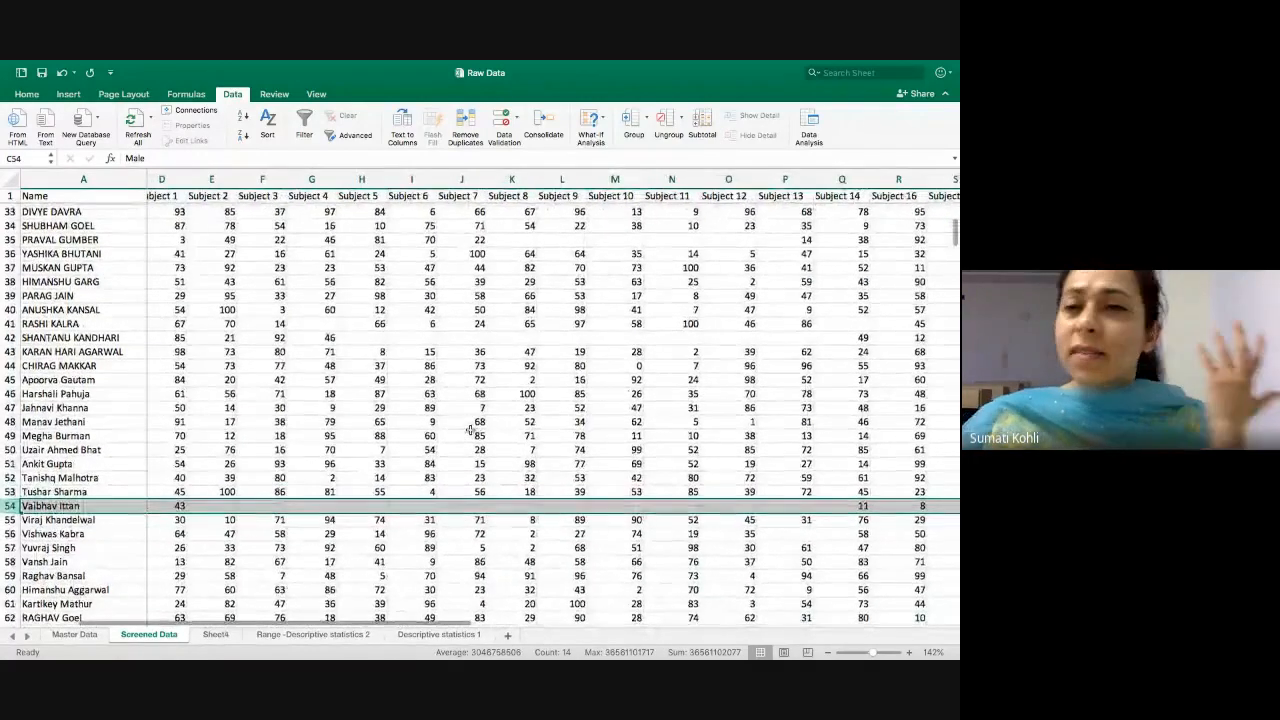
- Go down to the participant in row 121, select the entire row, and review the missing marks from Subject 7 onward
scroll(470, 428, "down", 10)
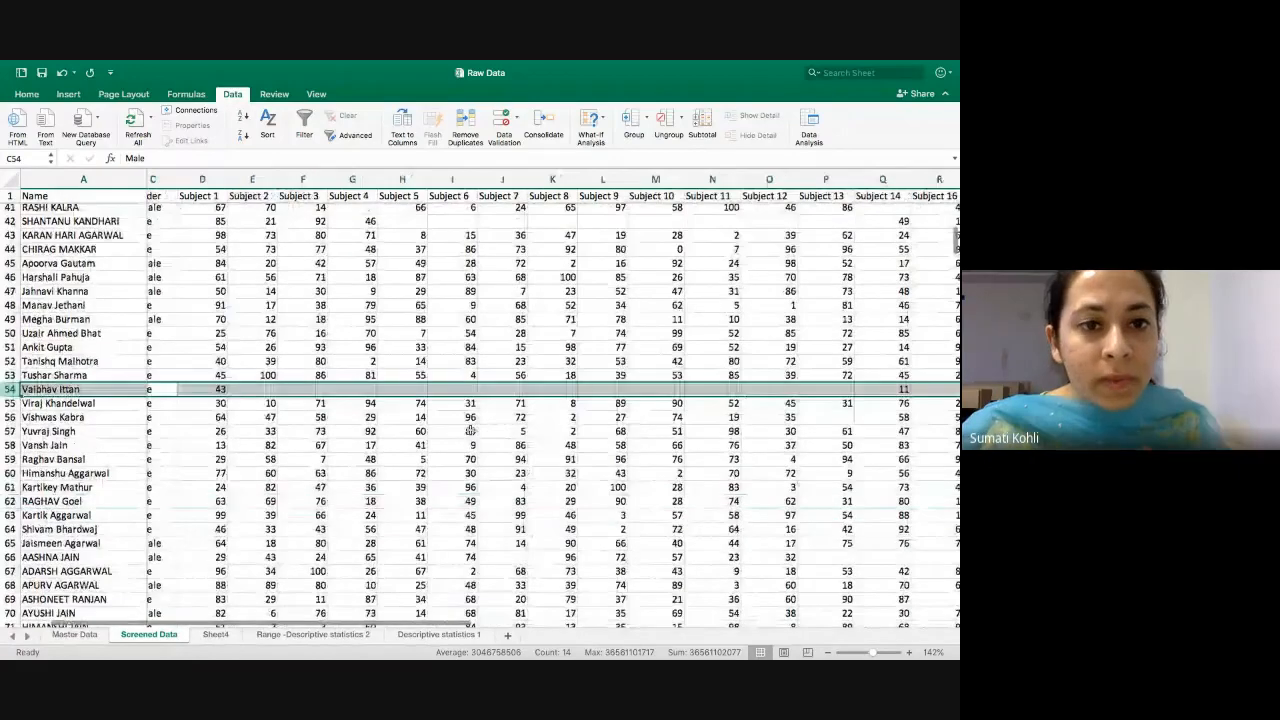
scroll(470, 428, "left", 2)
scroll(470, 428, "down", 5)
scroll(470, 428, "left", 1)
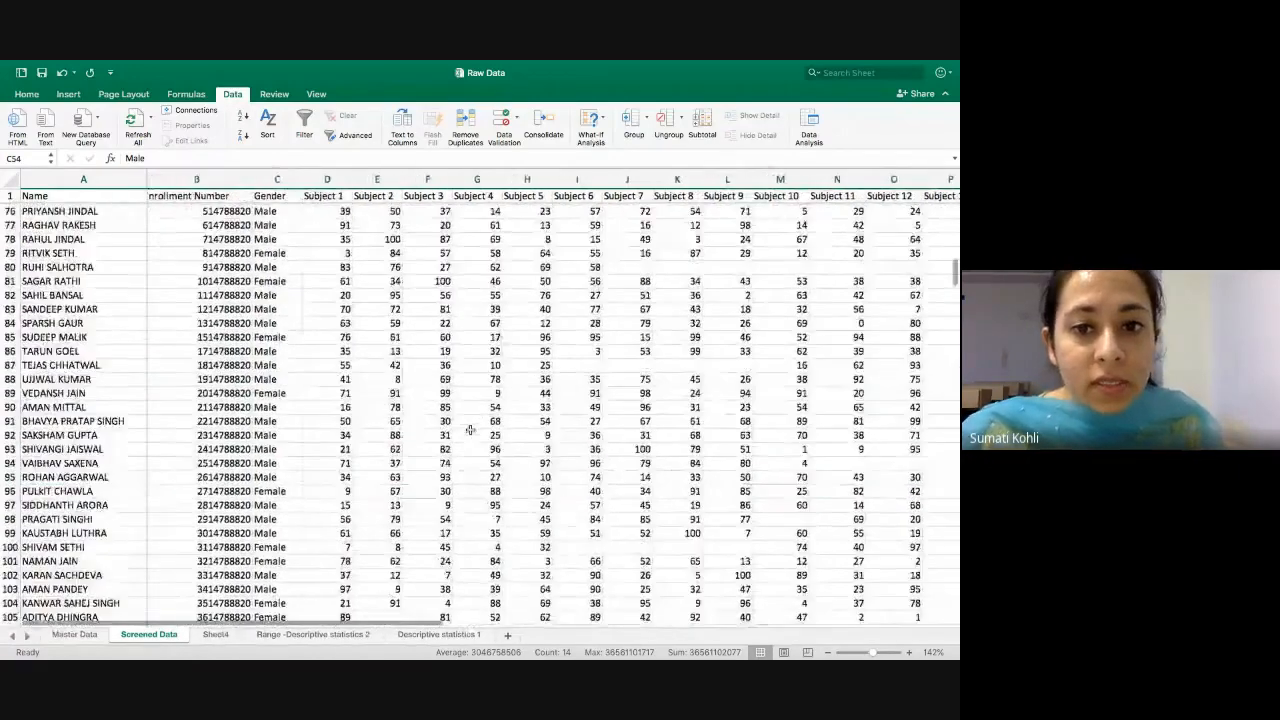
scroll(470, 430, "down", 12)
scroll(470, 430, "right", 1)
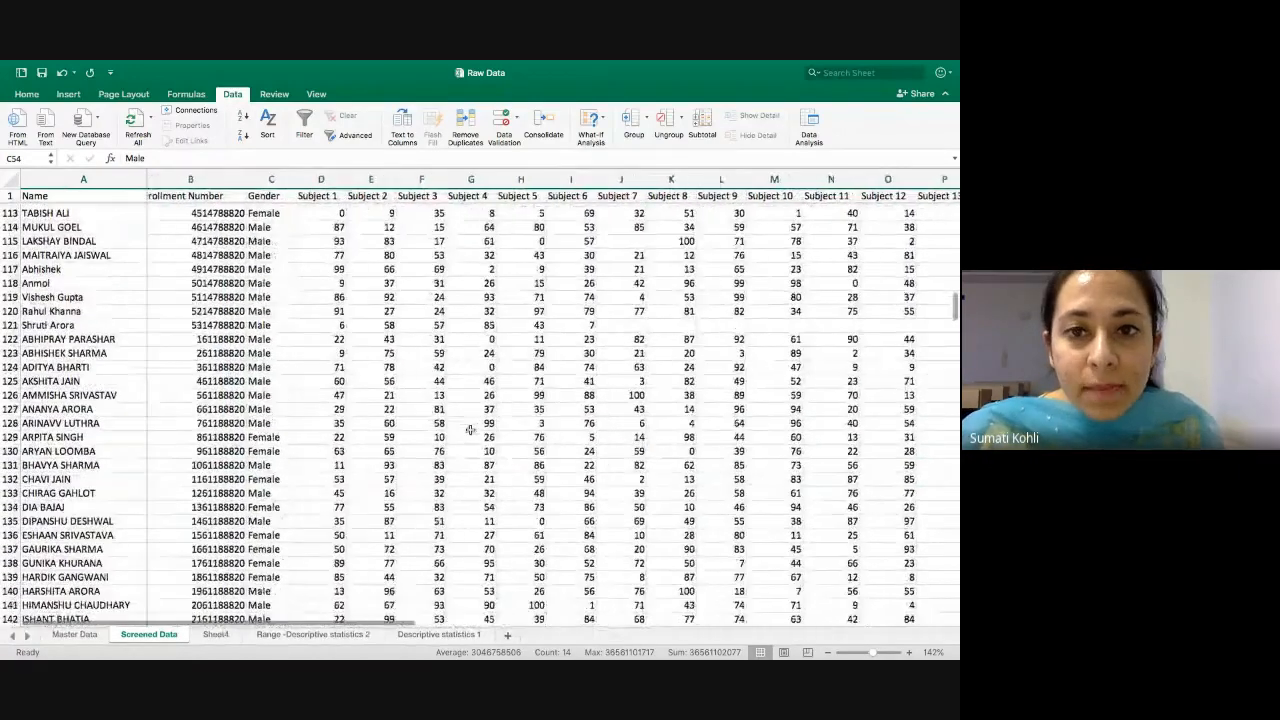
scroll(470, 430, "up", 2)
scroll(470, 430, "left", 1)
left_click(471, 350)
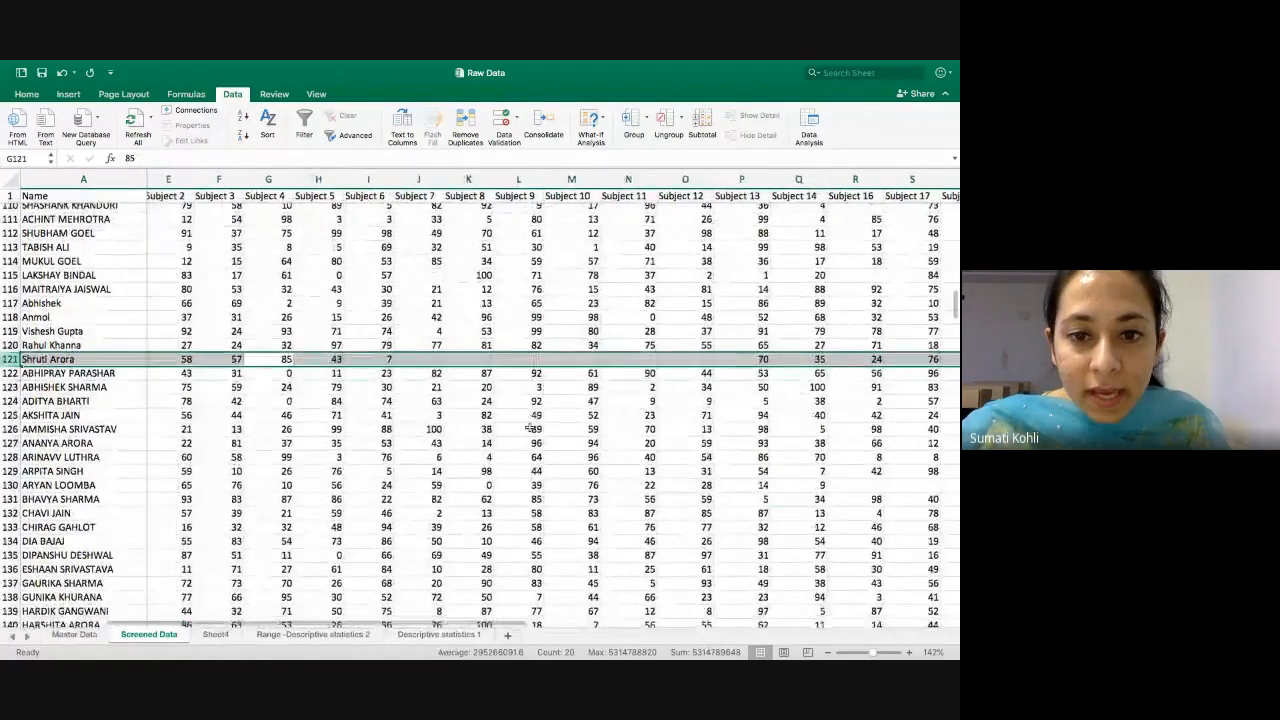
- Go to the participant in row 448 near the end of the data, select the entire row, and check all marks through Subject 25
scroll(531, 428, "down", 9)
scroll(531, 428, "left", 1)
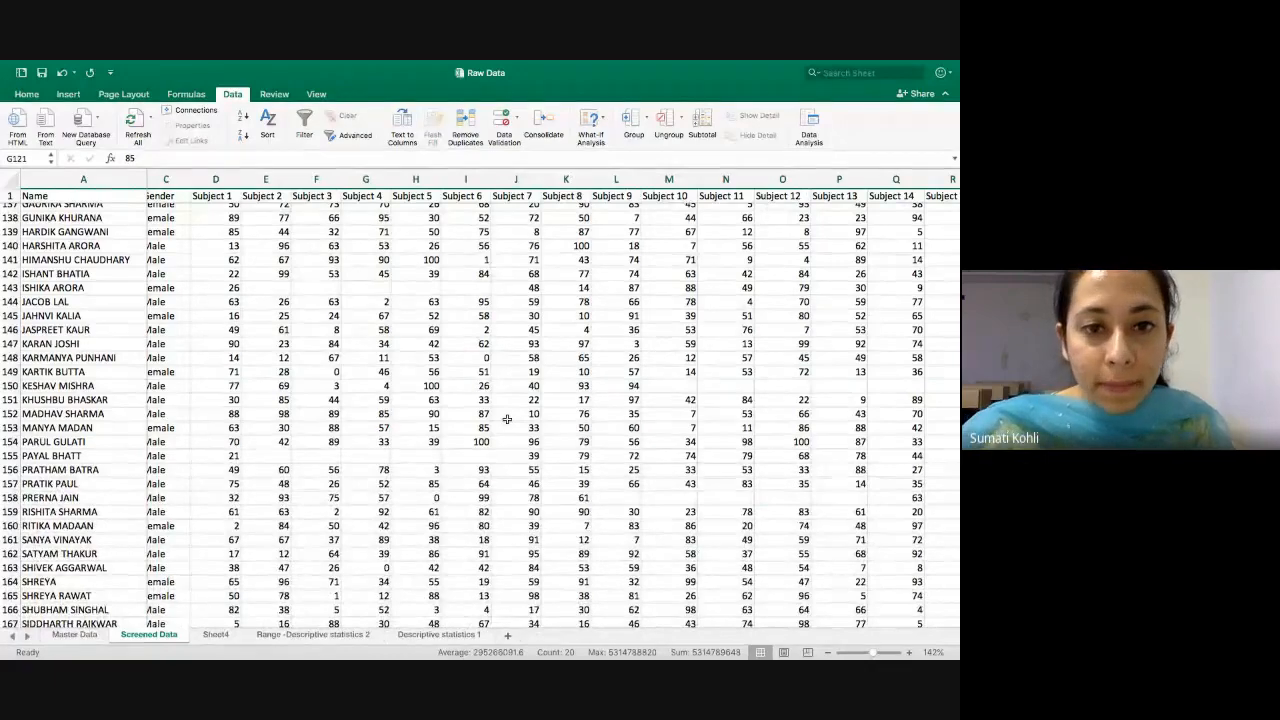
scroll(507, 419, "down", 12)
scroll(507, 419, "left", 1)
scroll(507, 419, "down", 20)
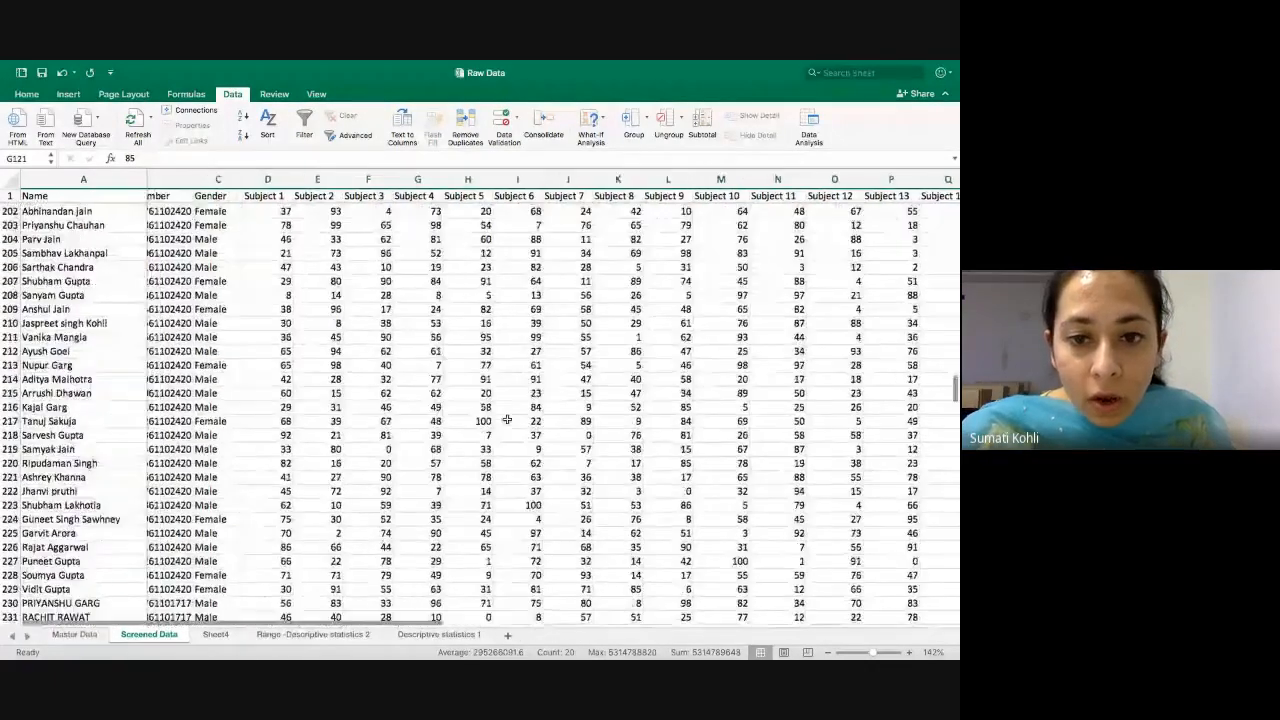
scroll(507, 419, "left", 1)
scroll(507, 419, "down", 20)
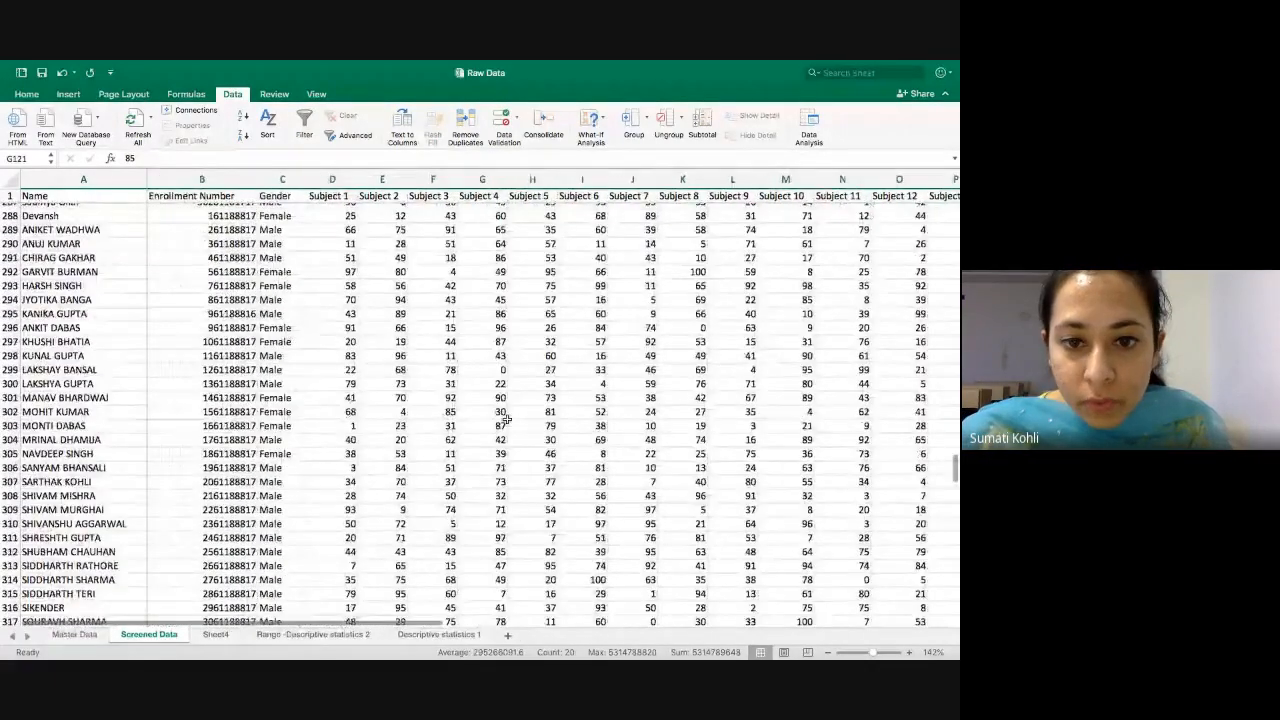
scroll(507, 419, "left", 1)
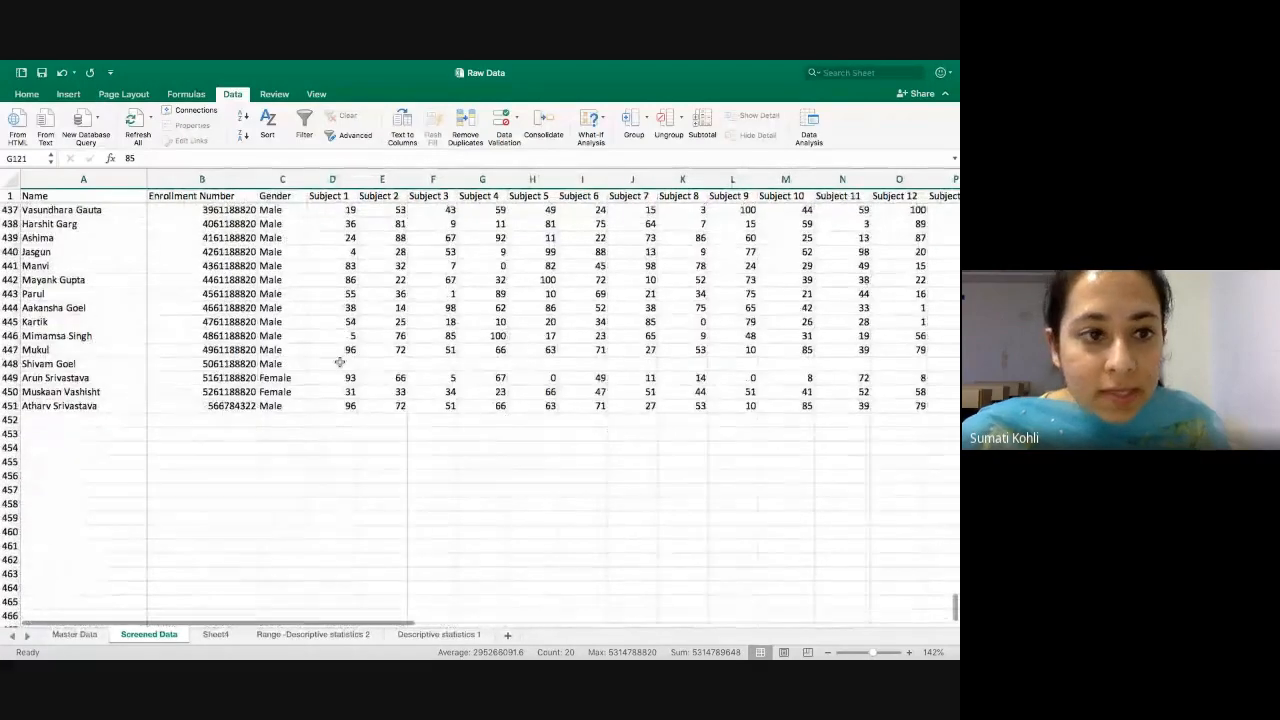
left_click(133, 364)
key("shift+space")
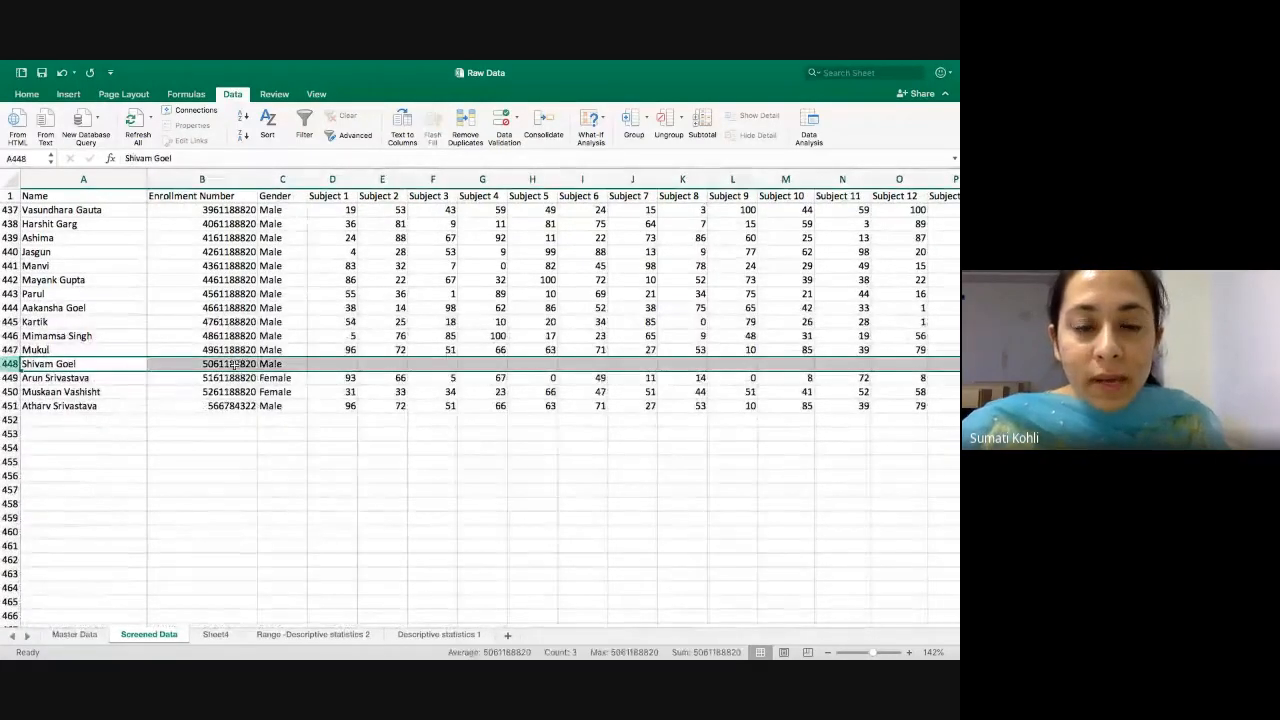
scroll(445, 399, "right", 12)
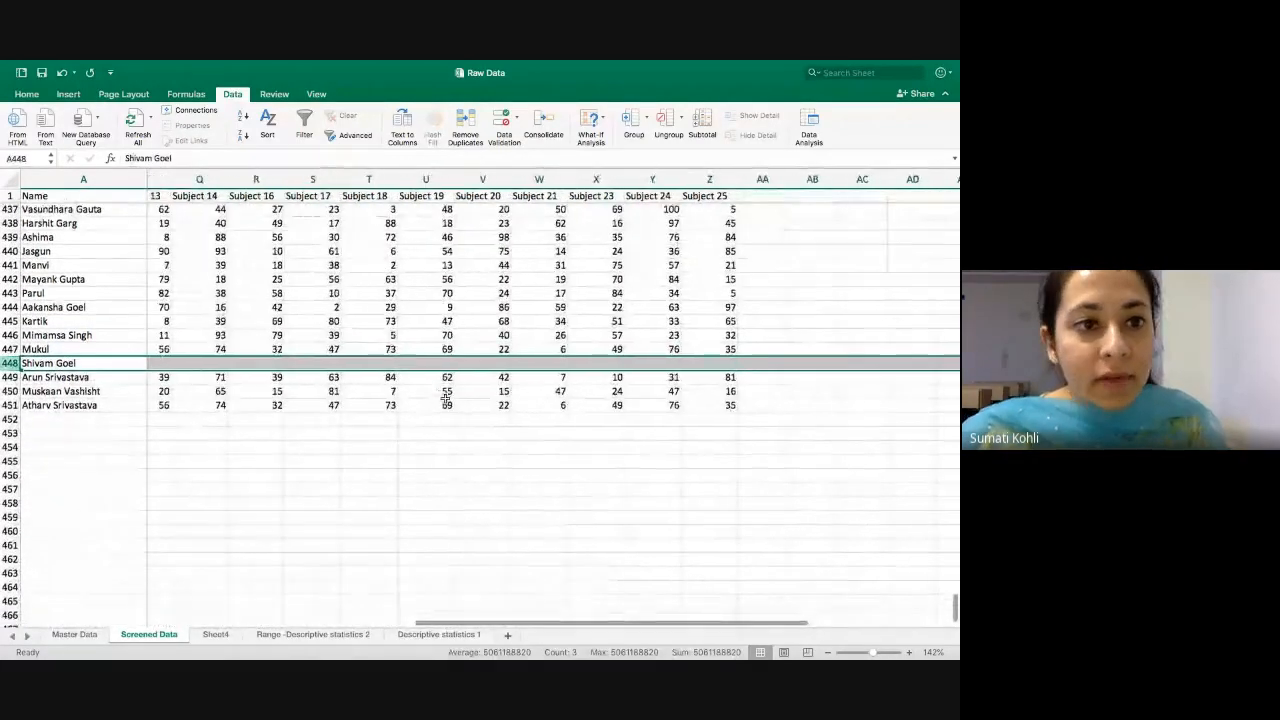
scroll(445, 399, "down", 1)
scroll(445, 399, "left", 1)
scroll(445, 399, "left", 12)
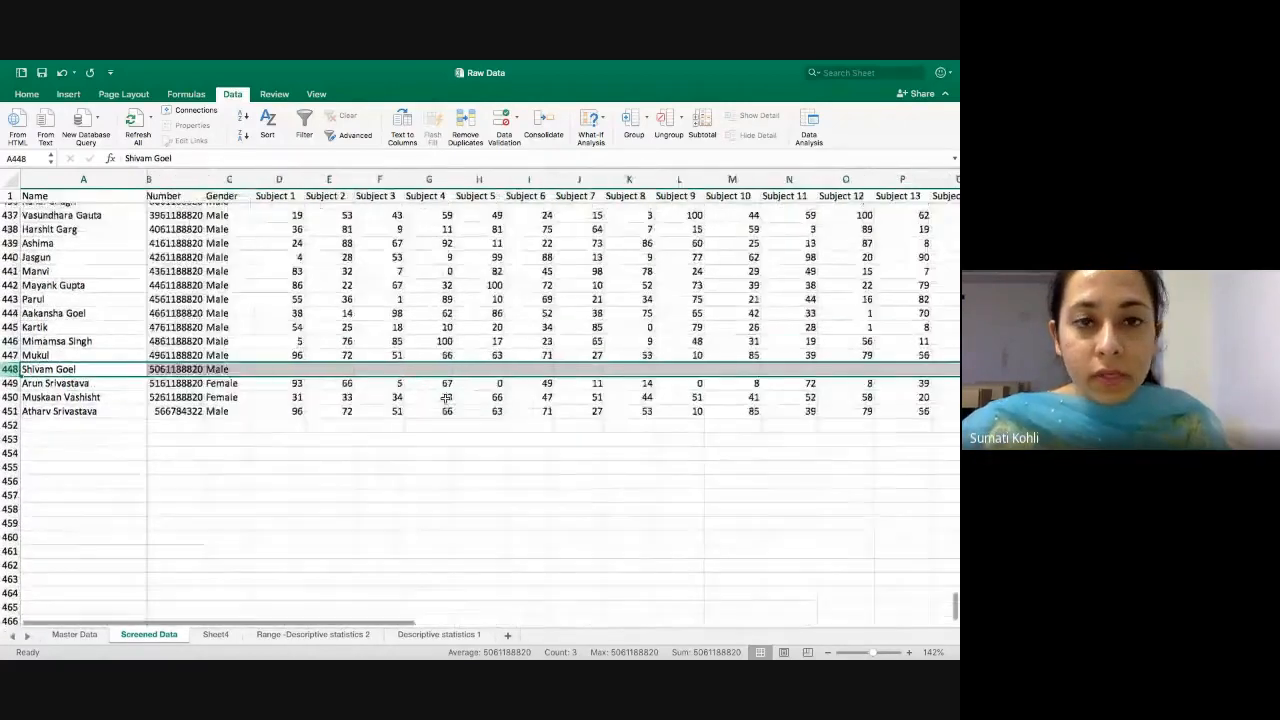
- Return to the participant in row 24, select the whole row, and check which subjects up to Subject 25 lack marks
scroll(445, 399, "up", 20)
scroll(445, 399, "left", 1)
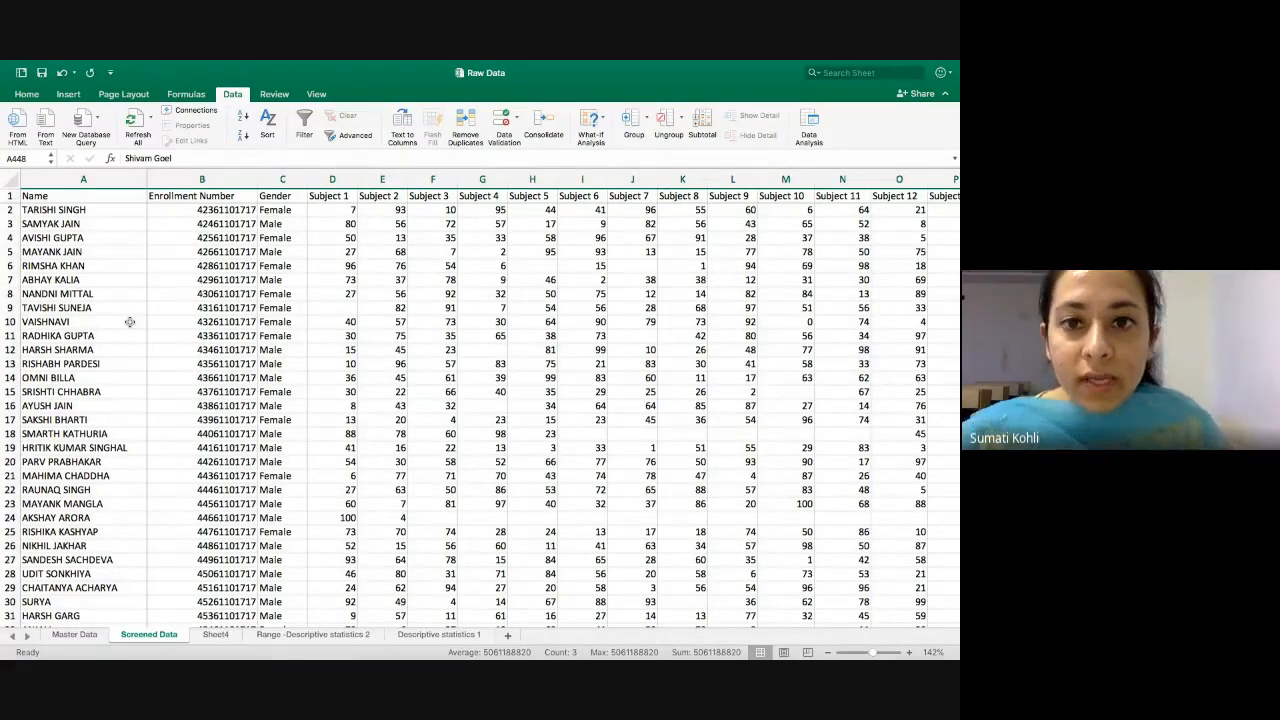
scroll(474, 446, "down", 5)
scroll(325, 349, "up", 1)
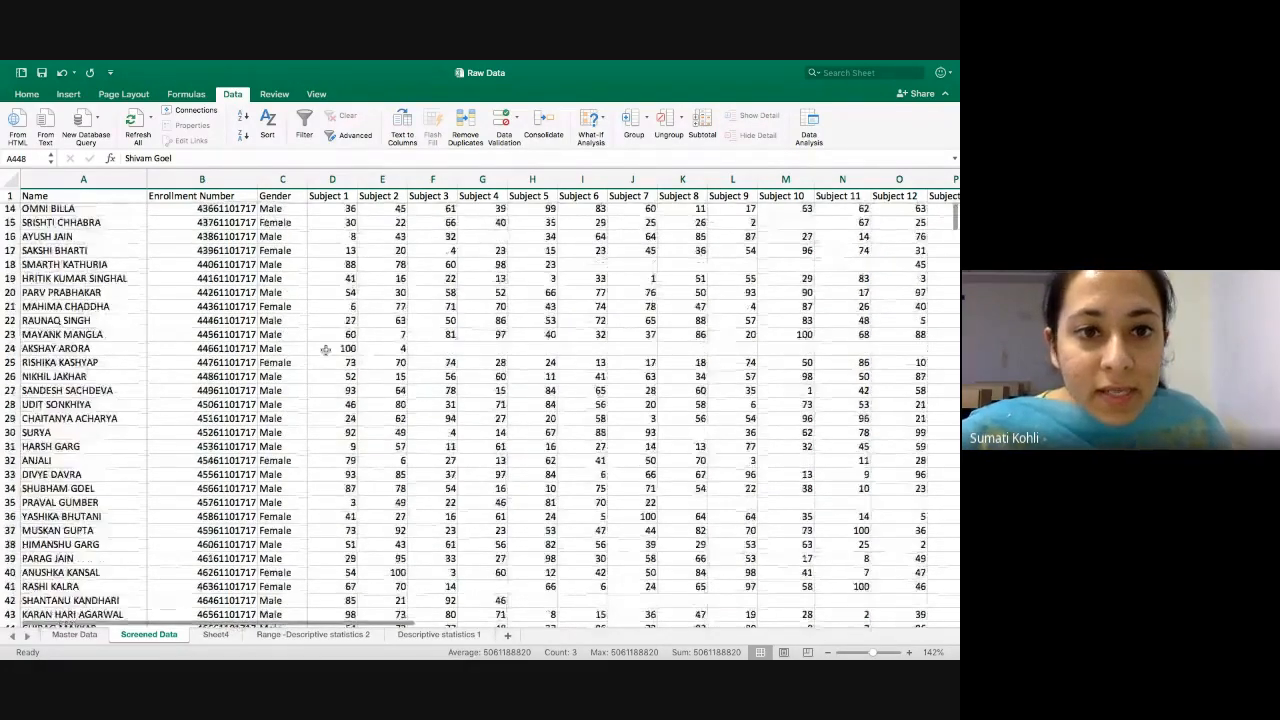
left_click(318, 349)
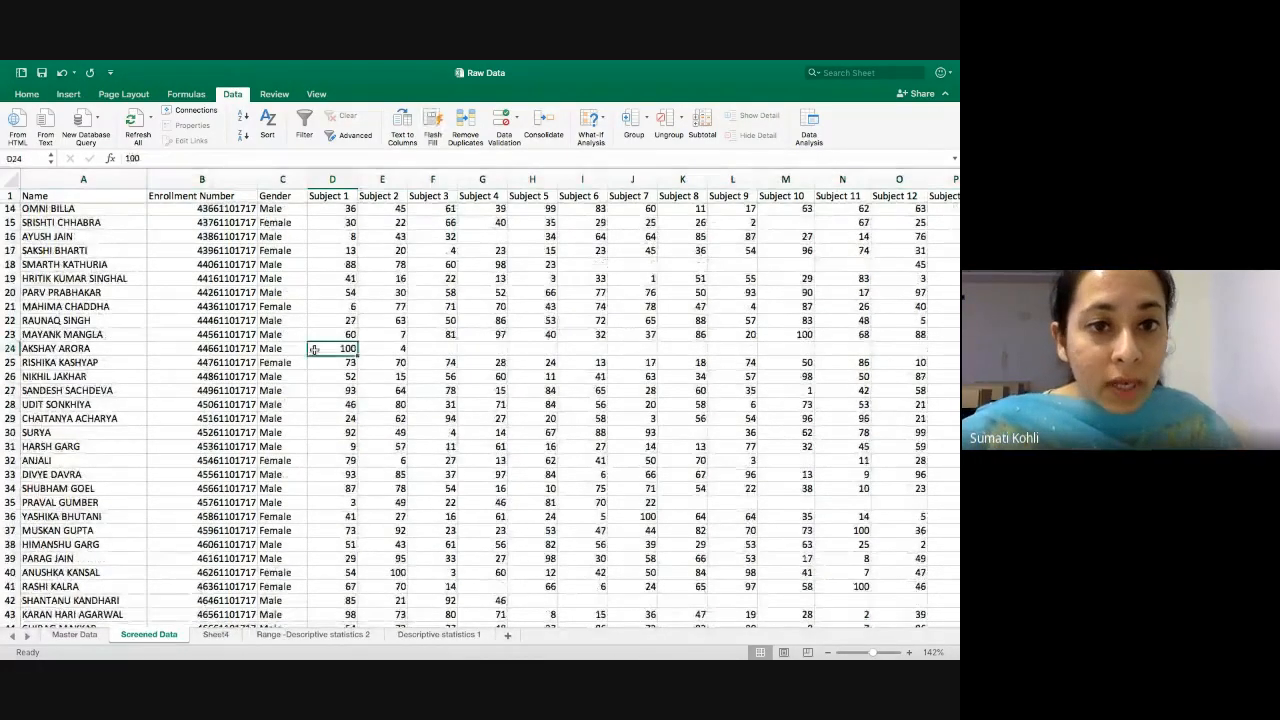
key("Right")
key("shift+space")
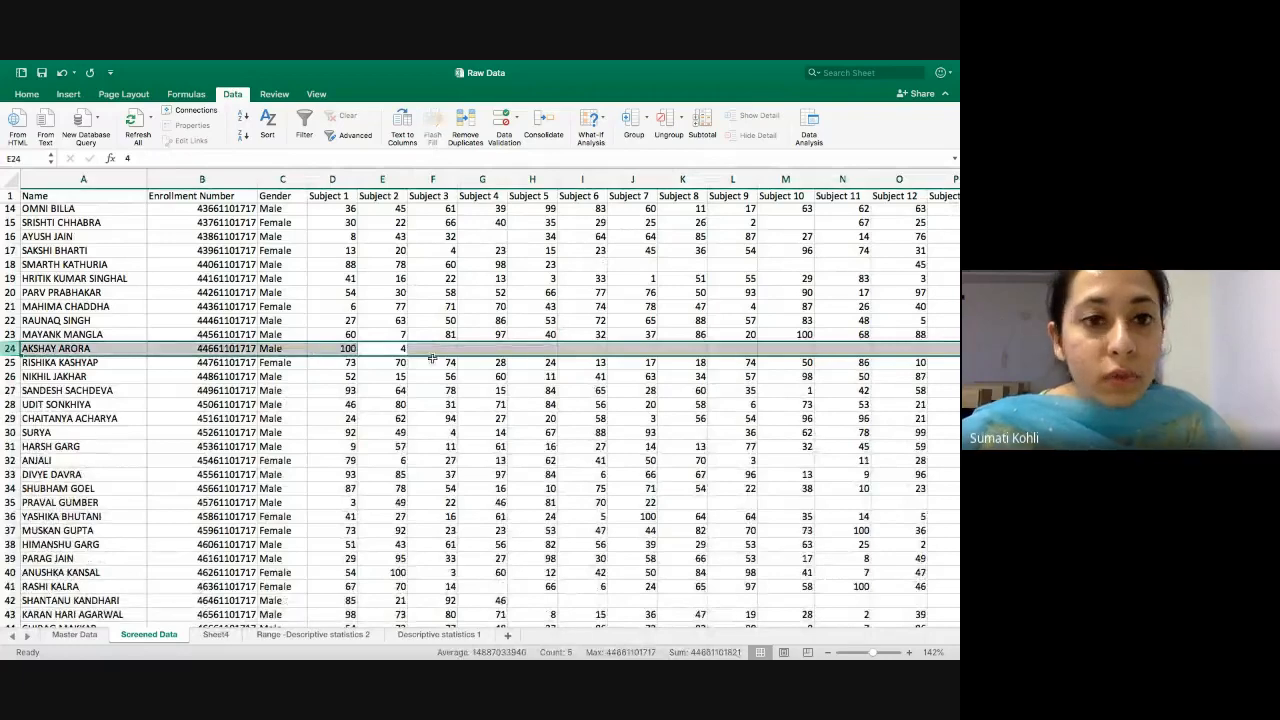
scroll(432, 358, "right", 10)
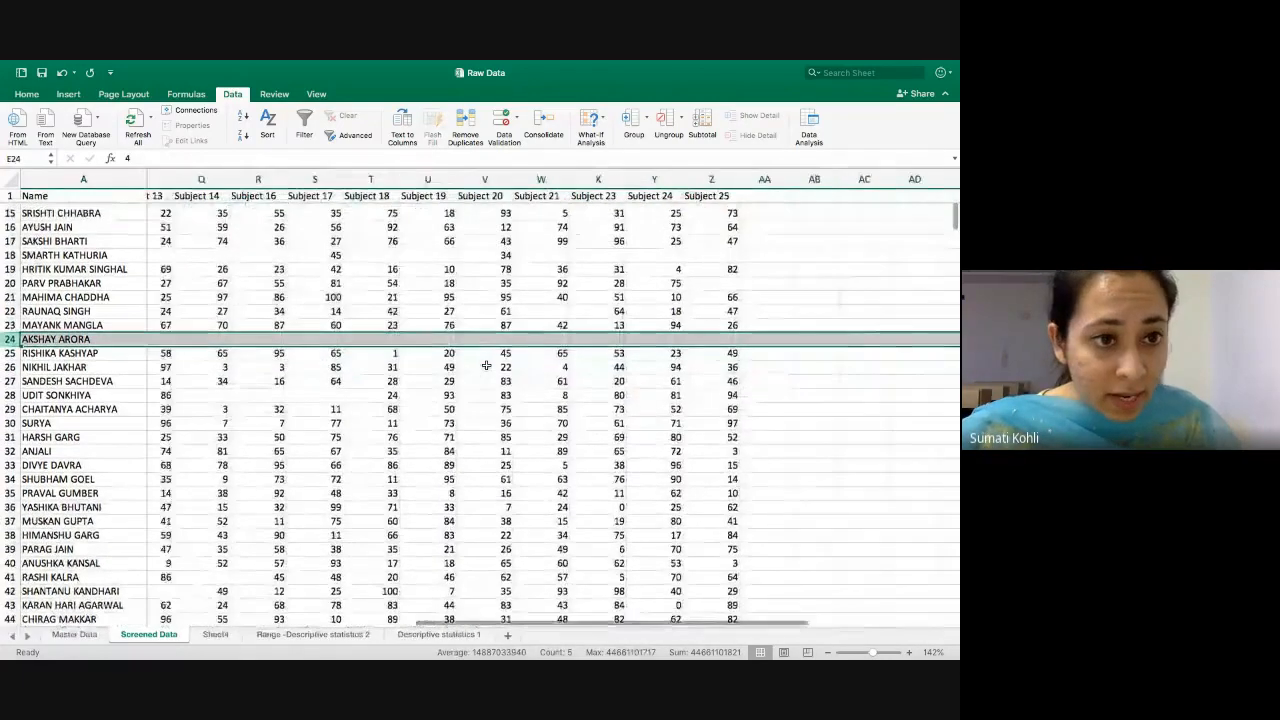
scroll(486, 366, "left", 10)
- Select the marks for Subject 1 to Subject 12 in rows 2 to 30, range D2:O30
scroll(486, 366, "up", 4)
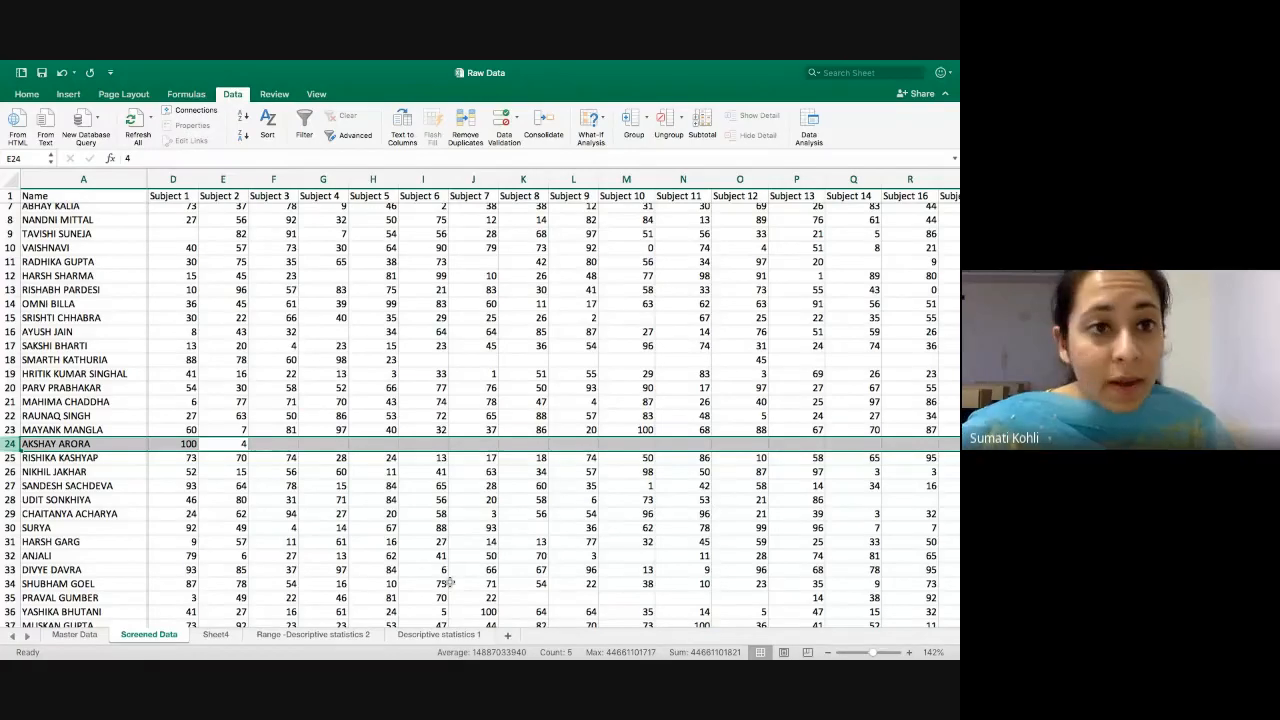
scroll(450, 582, "left", 3)
scroll(450, 582, "up", 3)
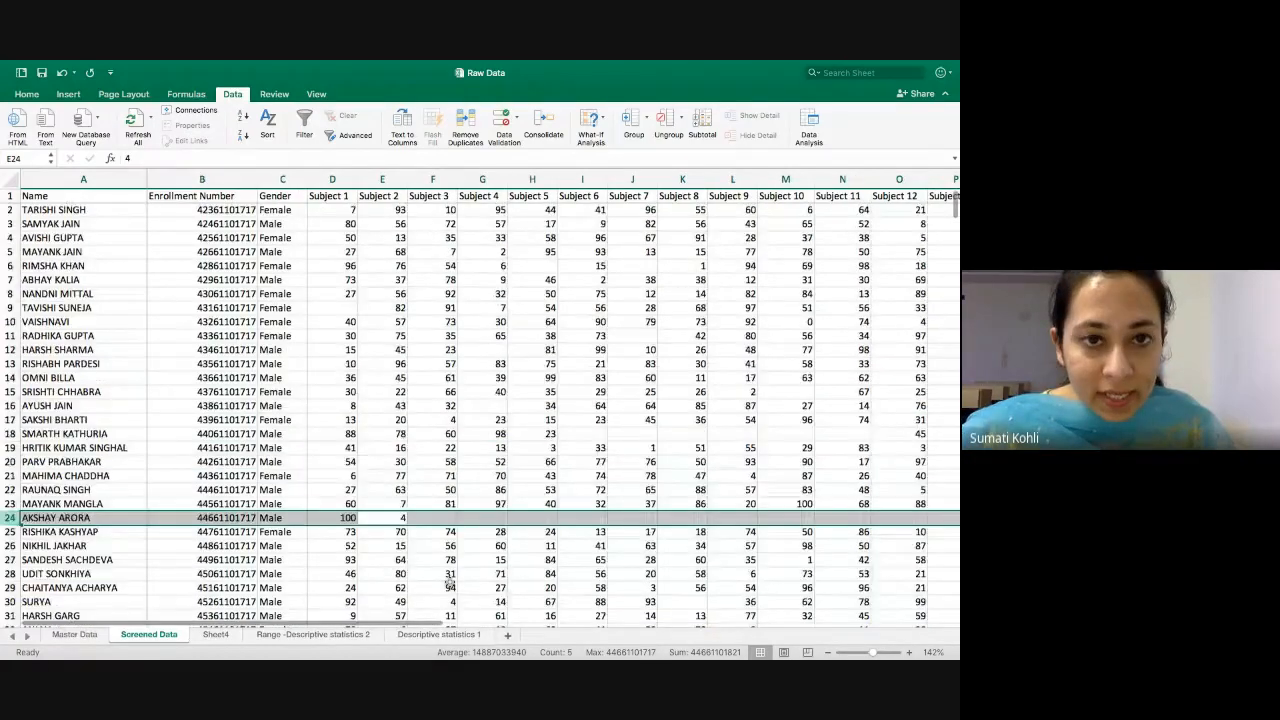
left_click(334, 211)
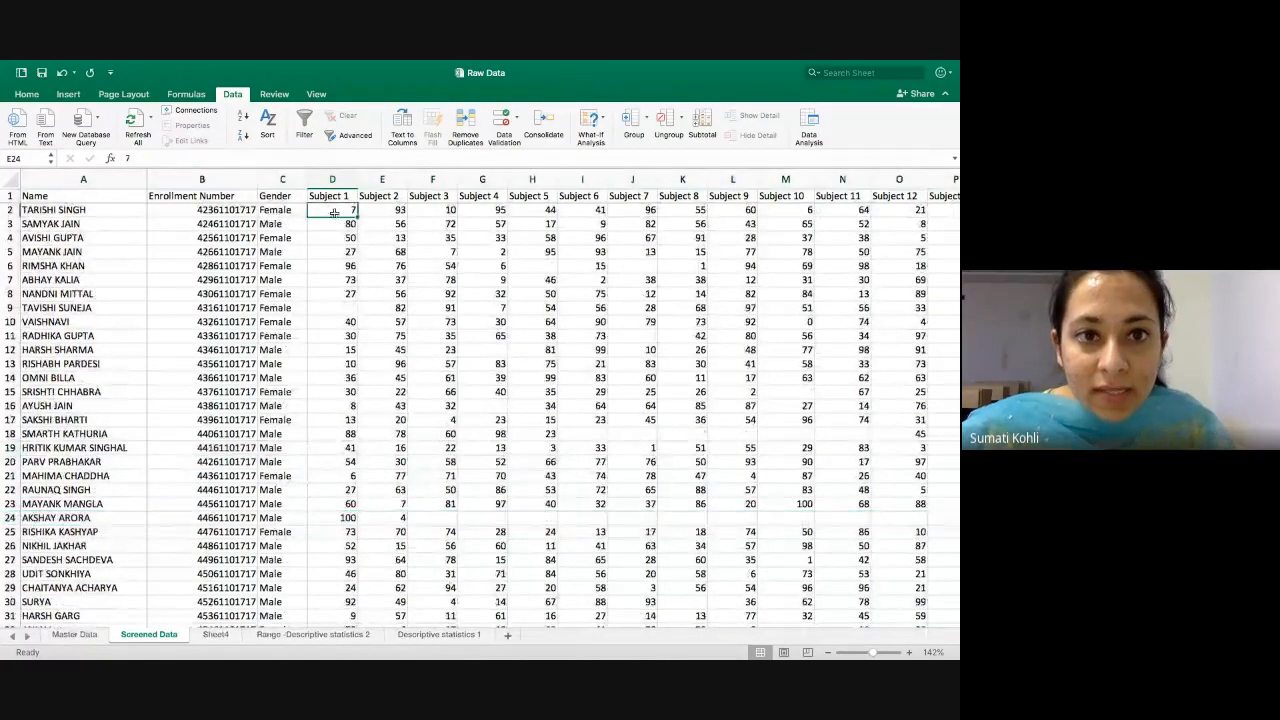
mouse_move(334, 212)
left_mouse_down()
mouse_move(400, 262)
mouse_move(420, 320)
mouse_move(340, 212)
mouse_move(460, 336)
mouse_move(700, 495)
mouse_move(905, 603)
left_mouse_up()
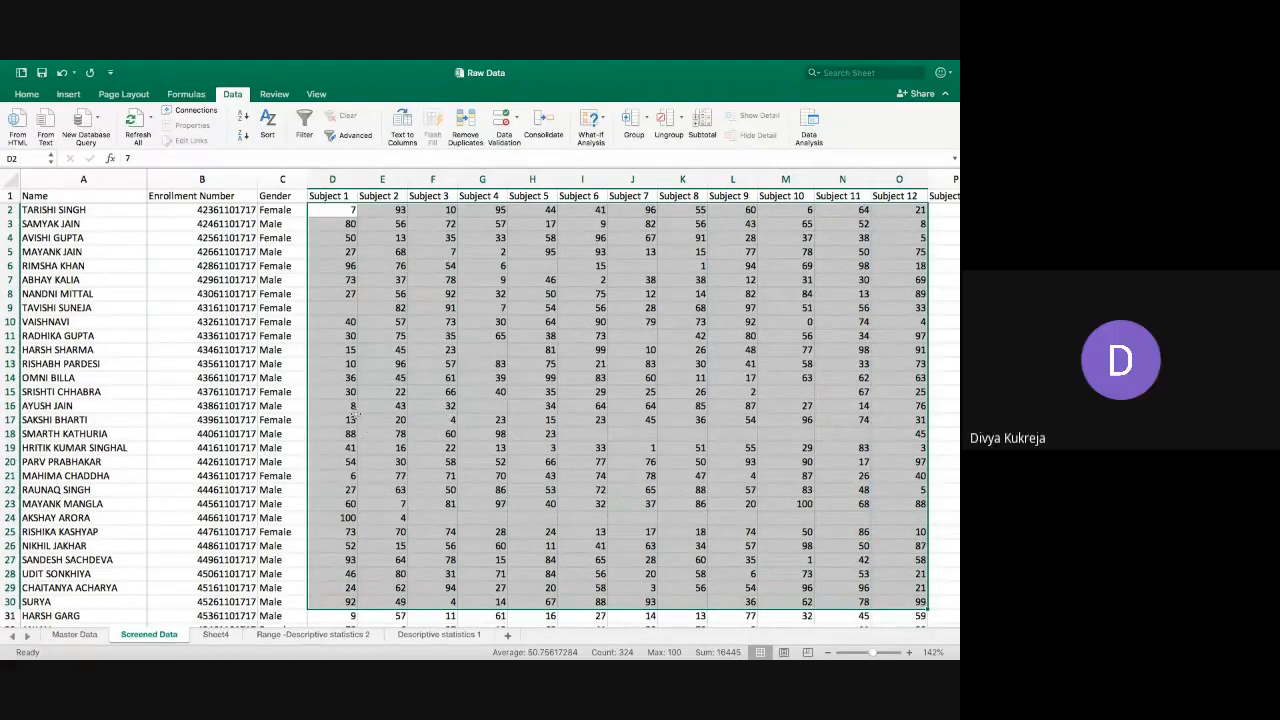
- Move down the participant list from row 16 to row 24, select row 24 entirely, and compare its blanks with neighbouring participants
scroll(352, 412, "down", 3)
left_click(90, 368)
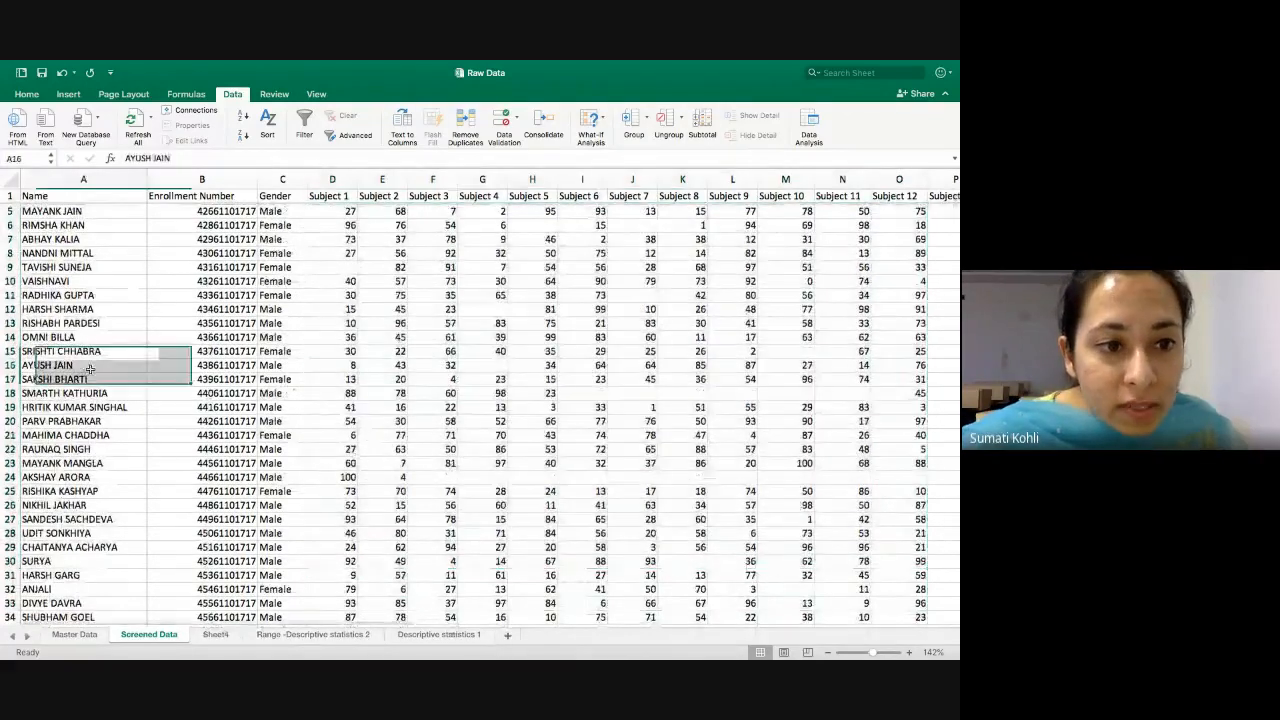
key("Down")
key("Down")
key("Down")
key("Down")
key("Down")
key("Right")
key("Down")
key("Down")
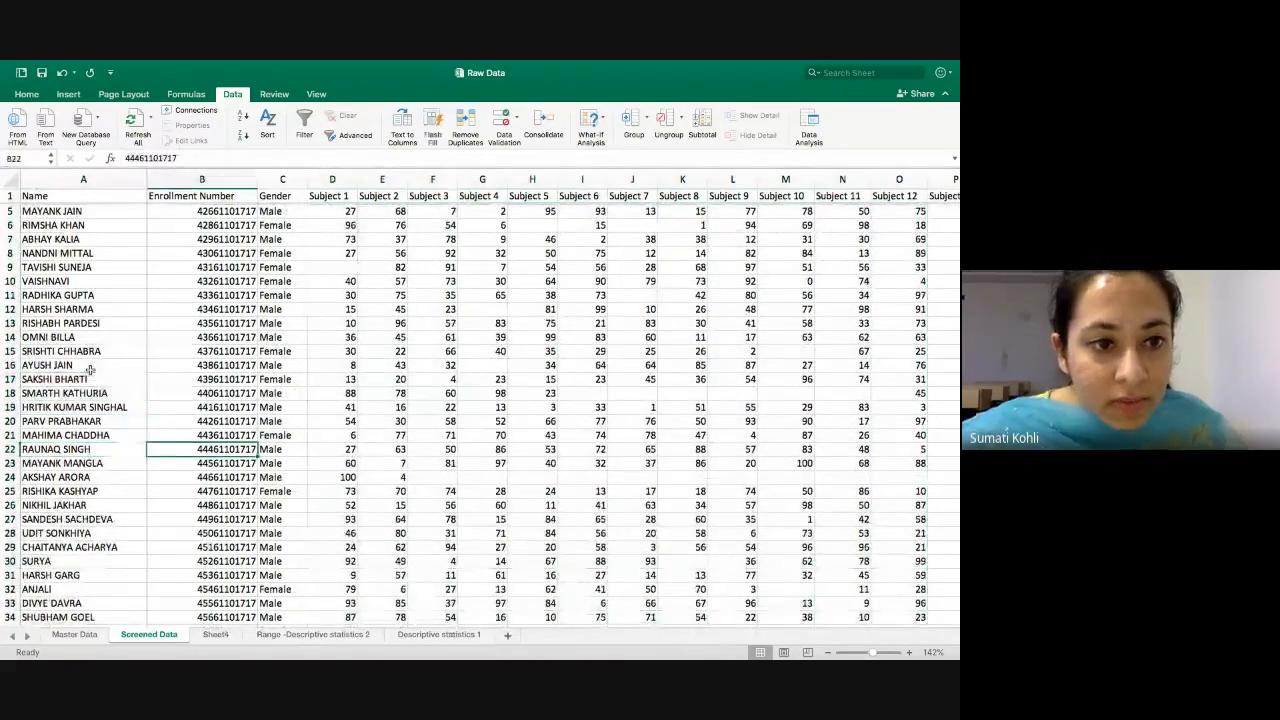
key("Down")
key("shift+space")
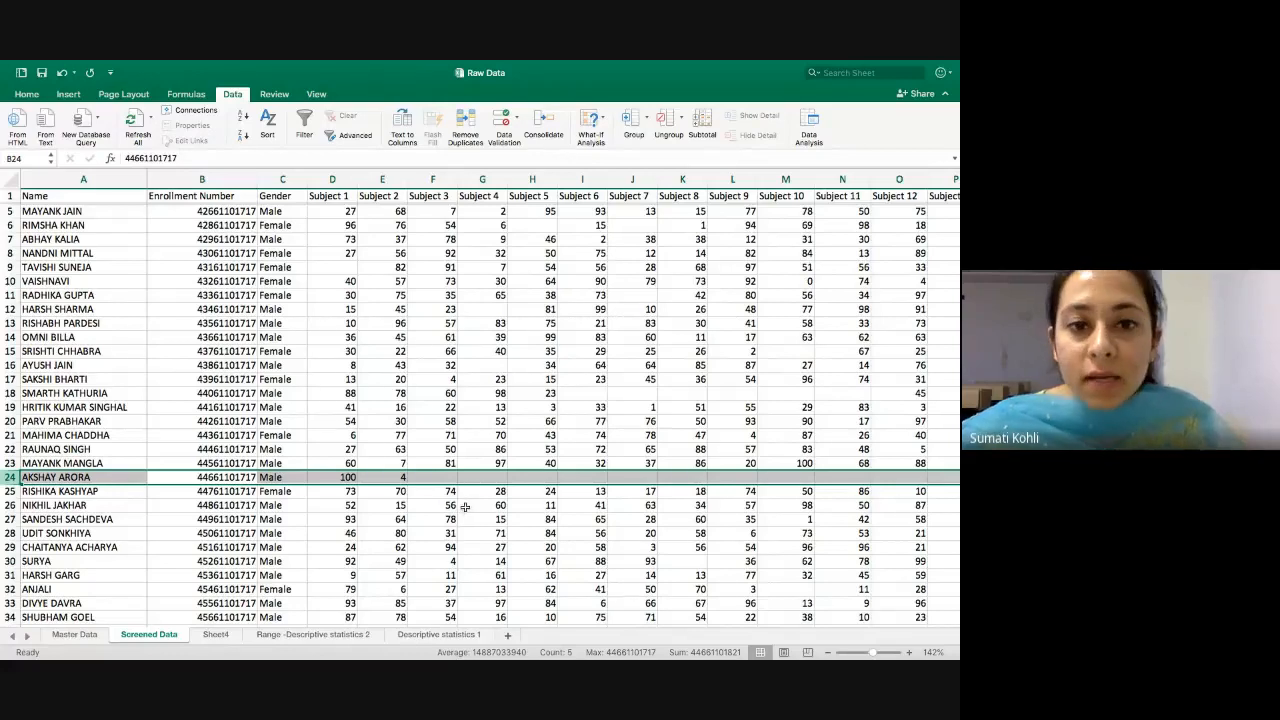
scroll(413, 505, "right", 10)
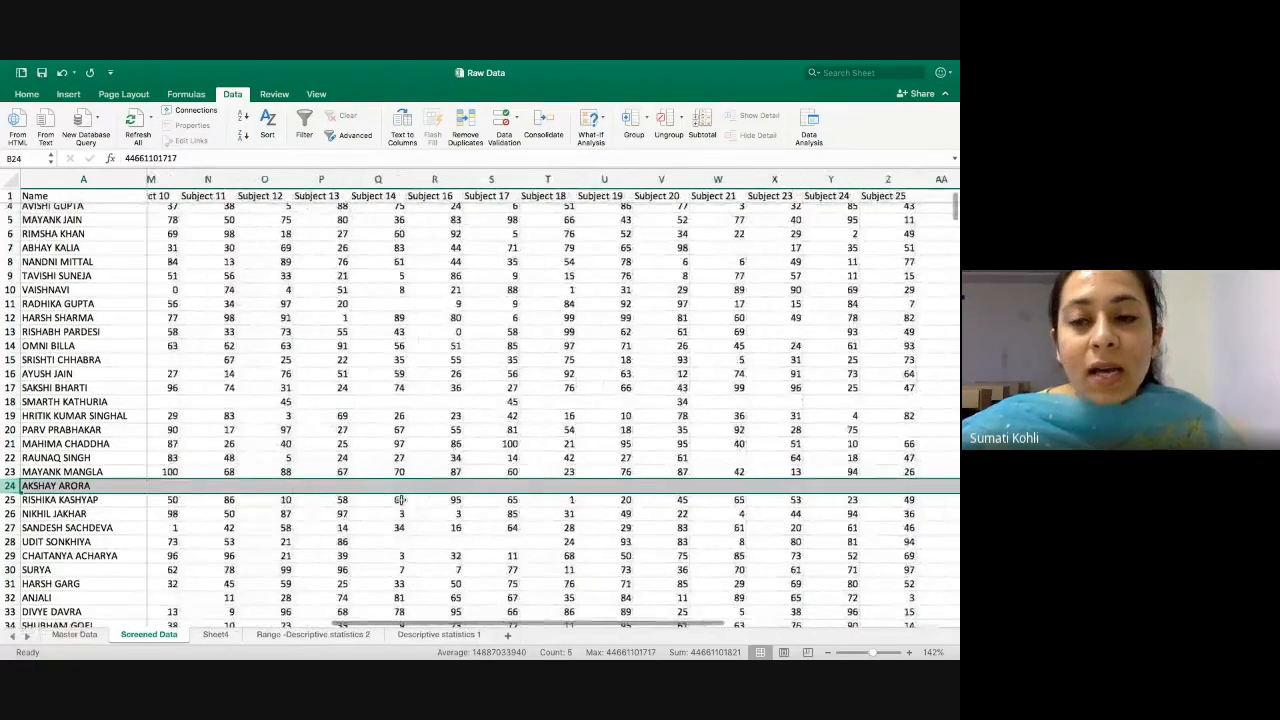
scroll(400, 500, "left", 10)
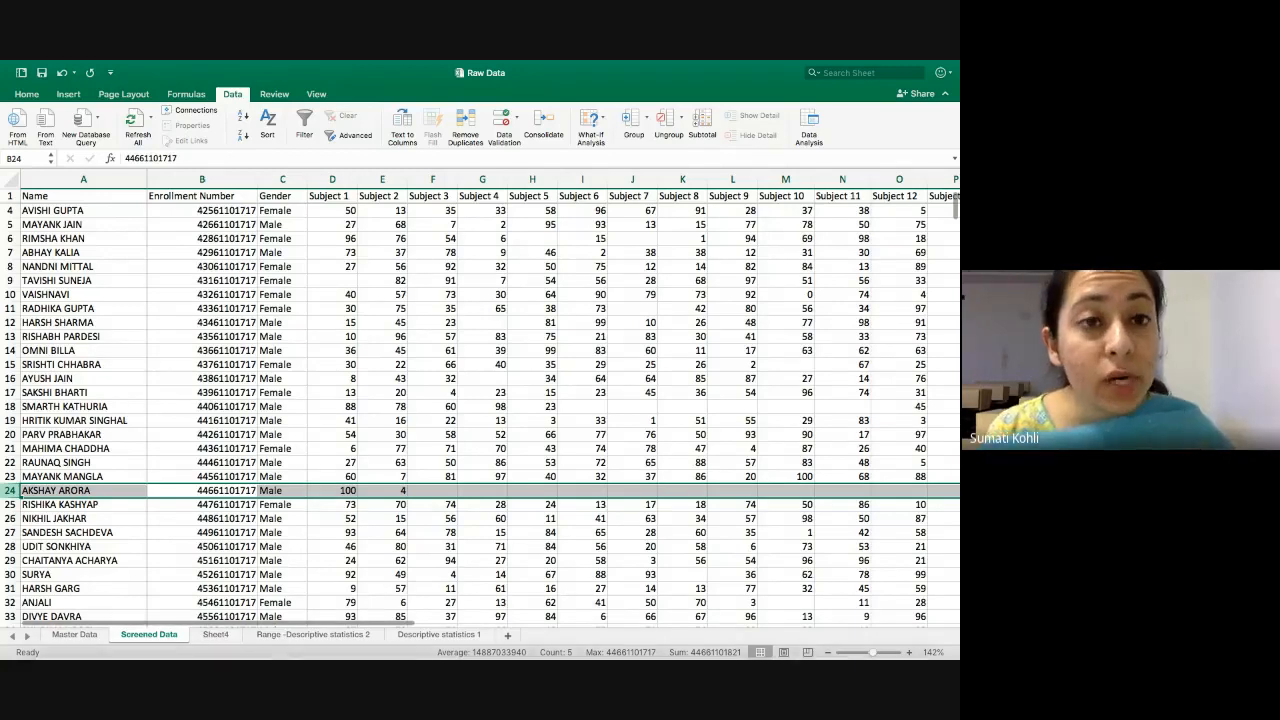
- Switch to Microsoft PowerPoint
mouse_move(441, 659)
key("super+Tab")
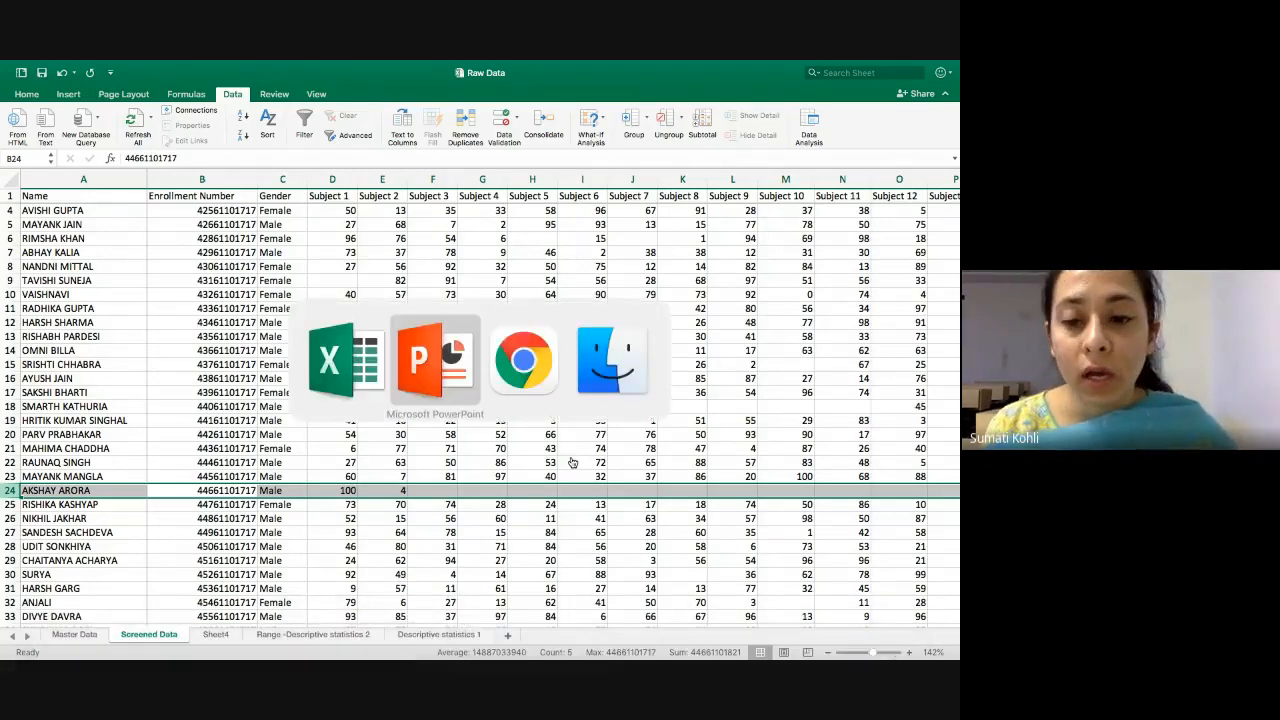
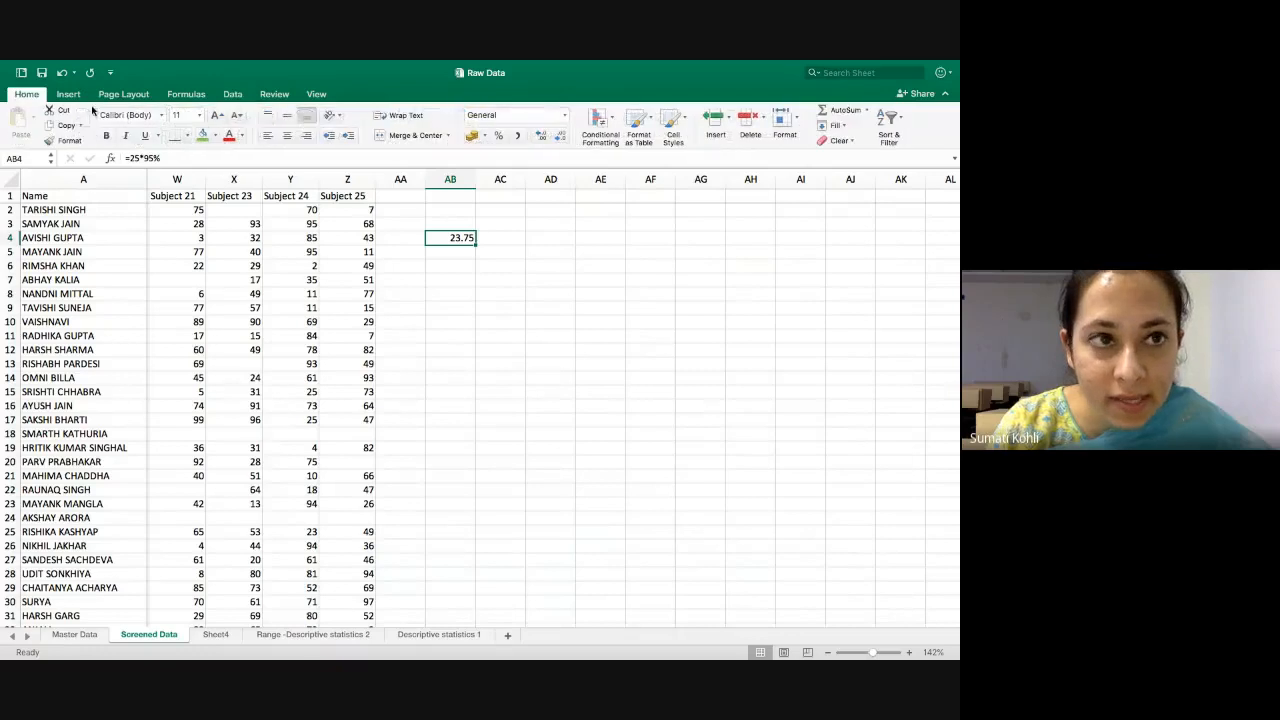
- Show the 25*95% calculation in AB4 without decimals and enter 50 in cell AB6 as a second example
double_click(560, 137)
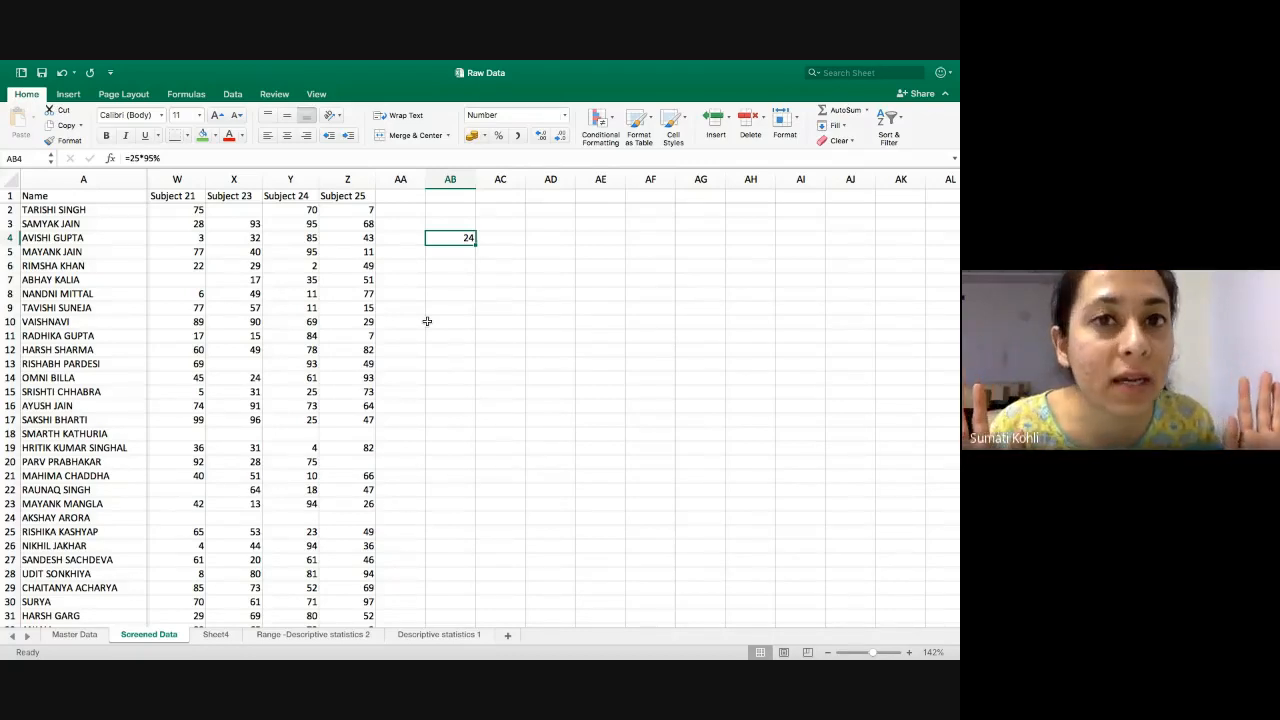
key("Down")
key("Down")
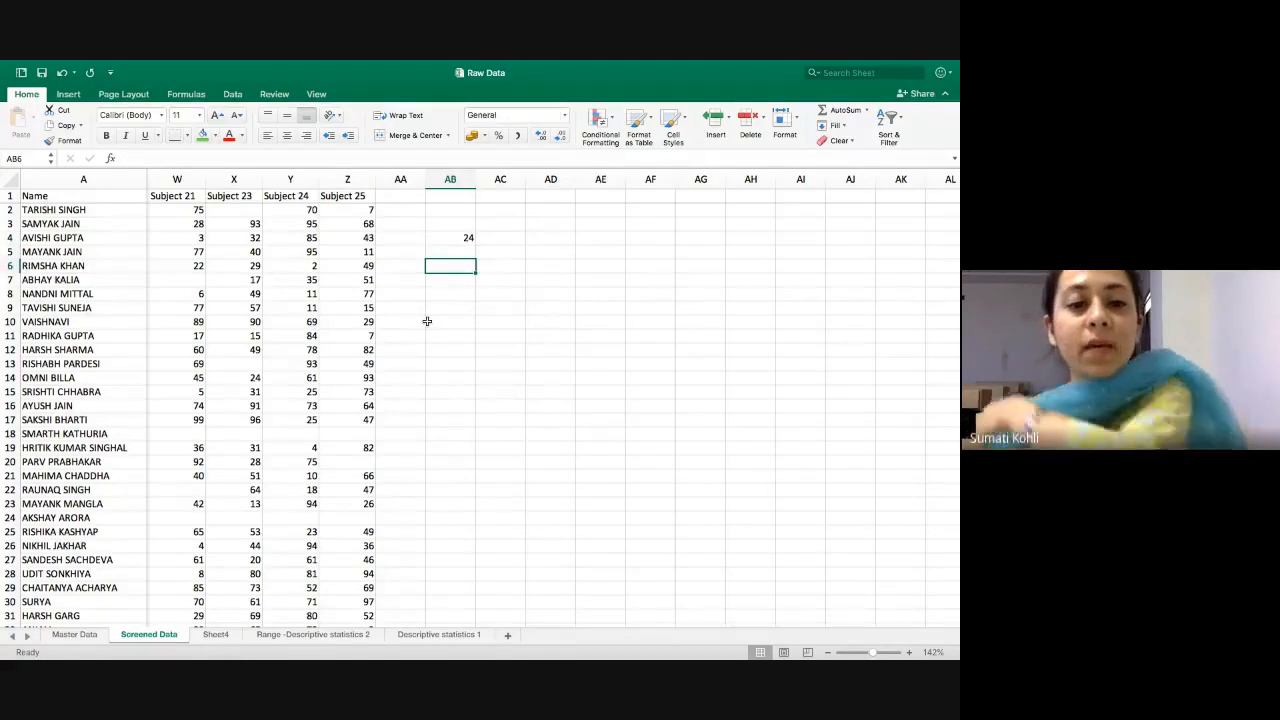
type("50")
key("ctrl+Return")
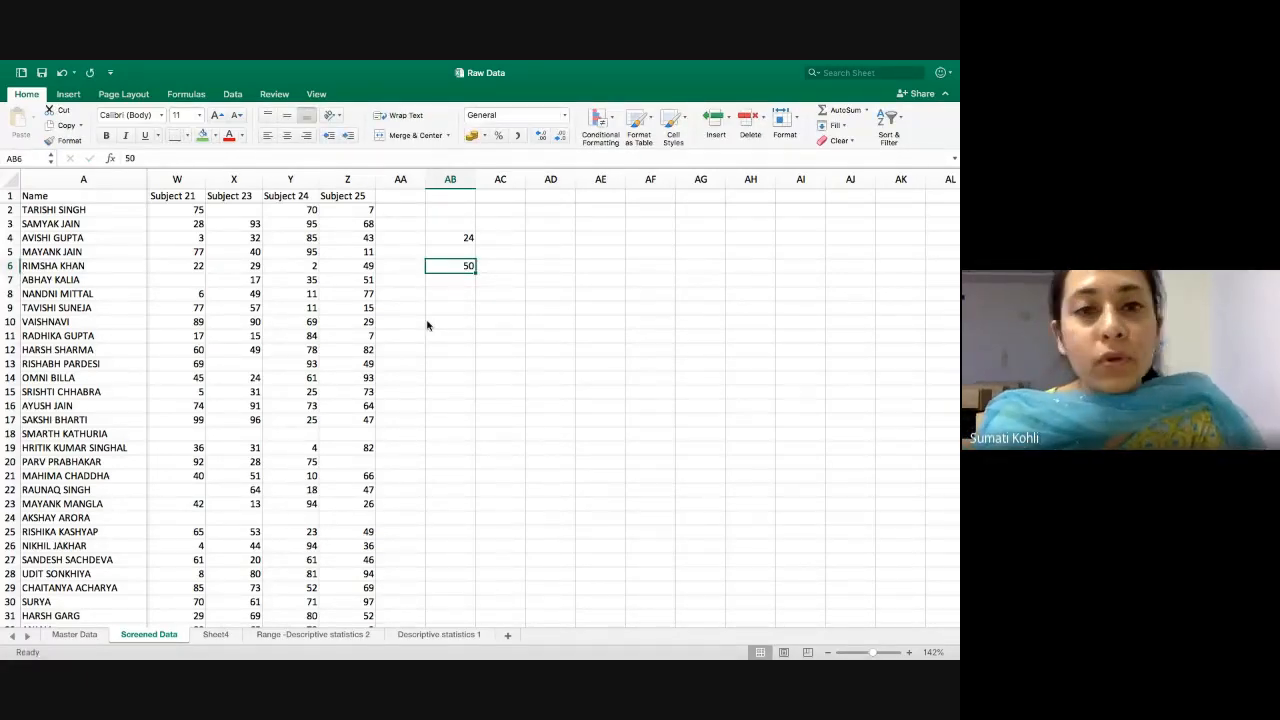
- Calculate 95% of 50 in cell AC6 with the formula =50*95%
key("Right")
type("=50*")
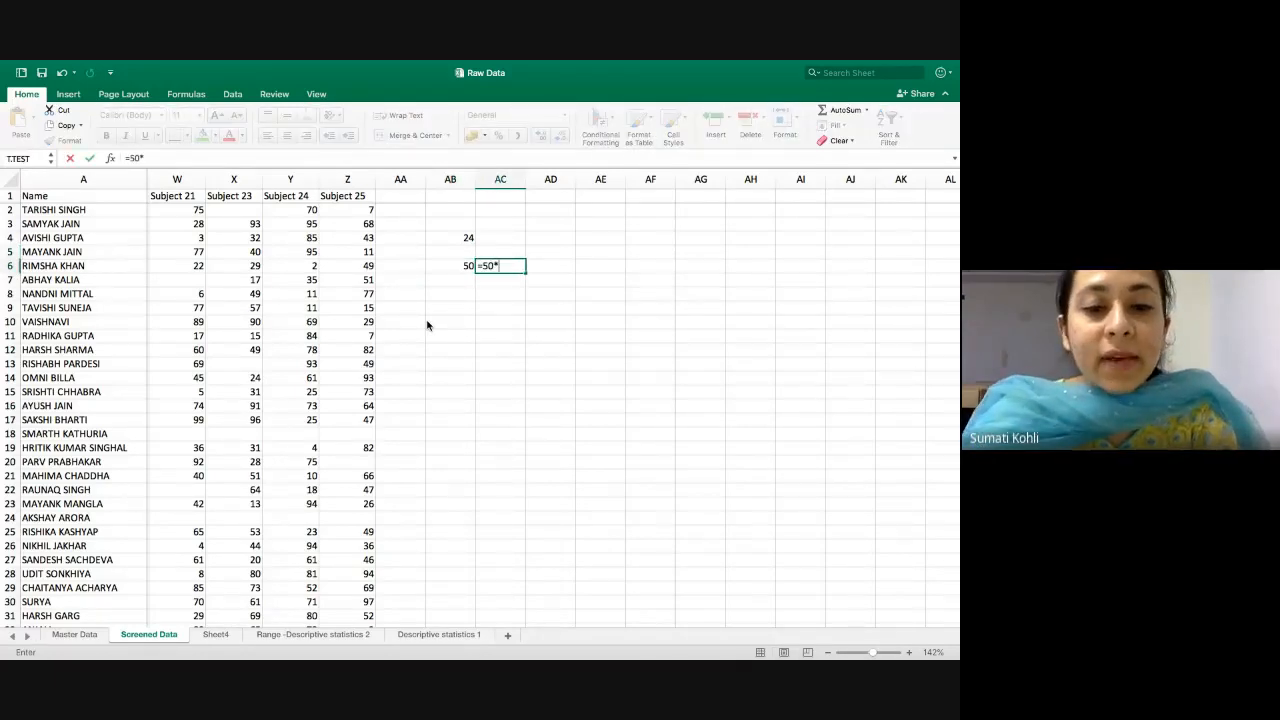
type("95%")
key("Return")
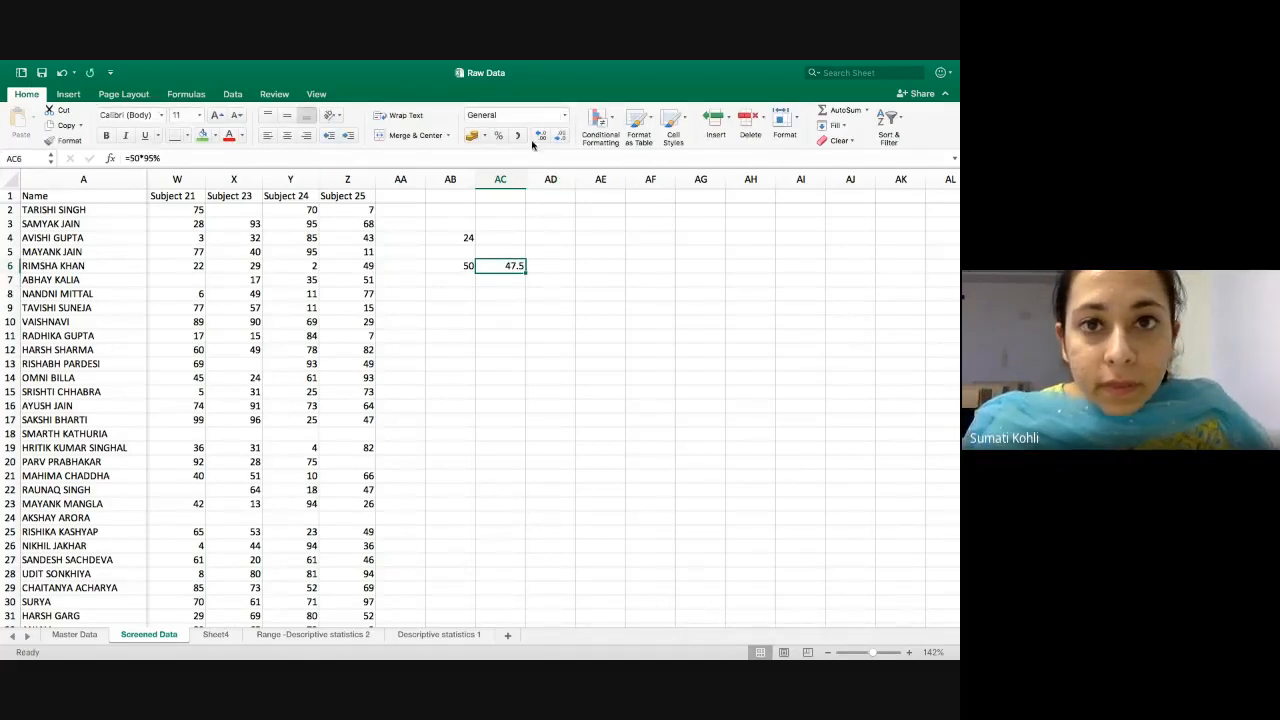
- Show the 50*95% result in AC6 without decimals and clear the example calculations in columns AB and AC
left_click(557, 137)
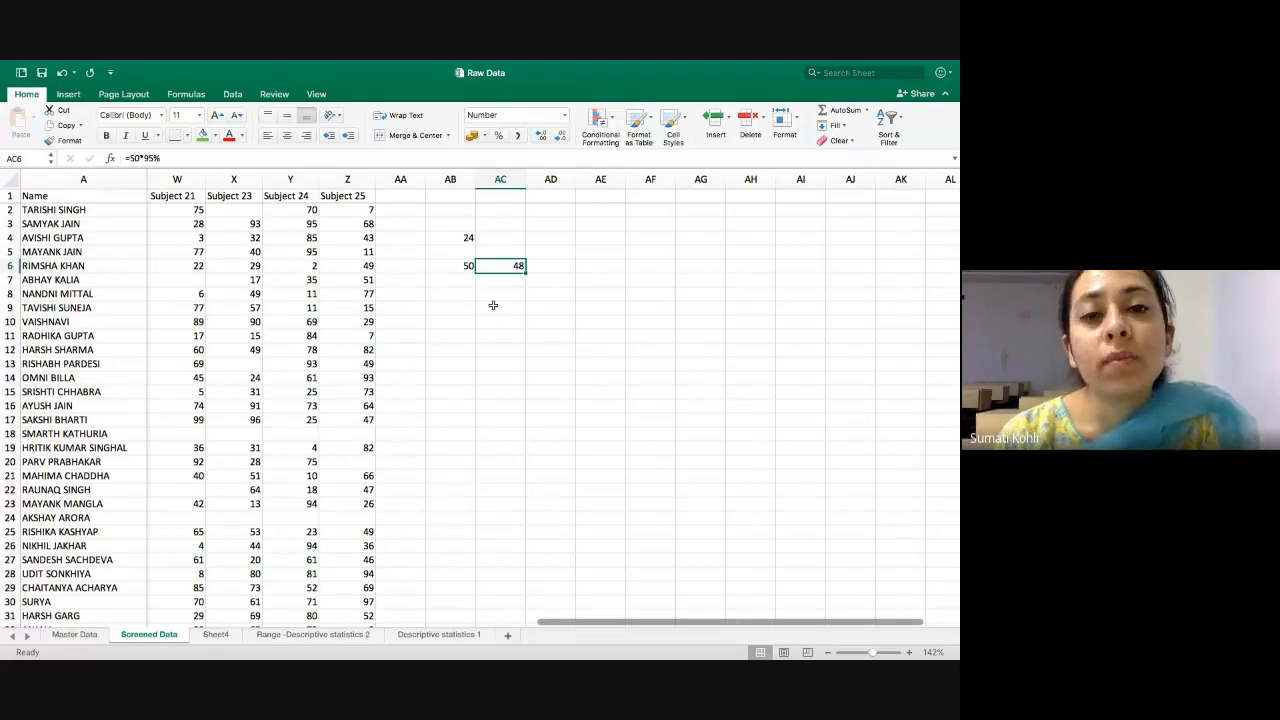
left_click_drag(437, 218, 548, 281)
key("Delete")
left_click(434, 326)
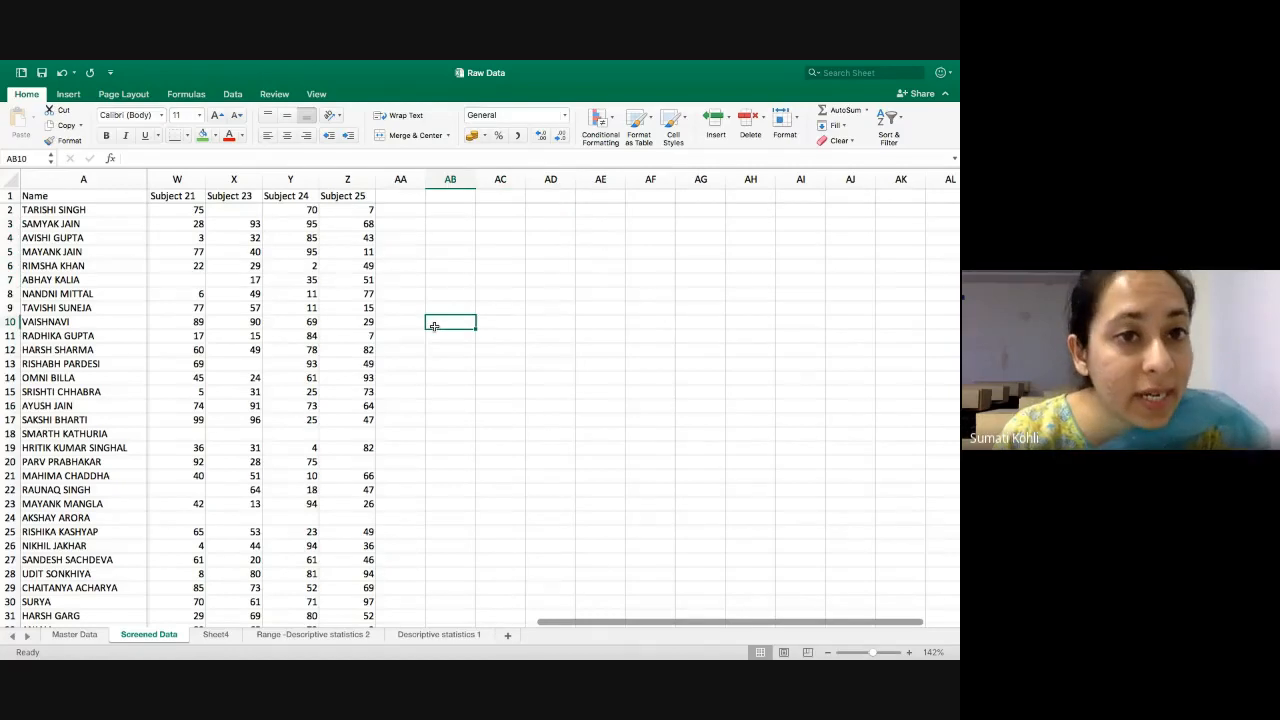
- Open Sheet4 and select the entire Count row, row 15, to examine how many answers each participant has
scroll(434, 326, "left", 10)
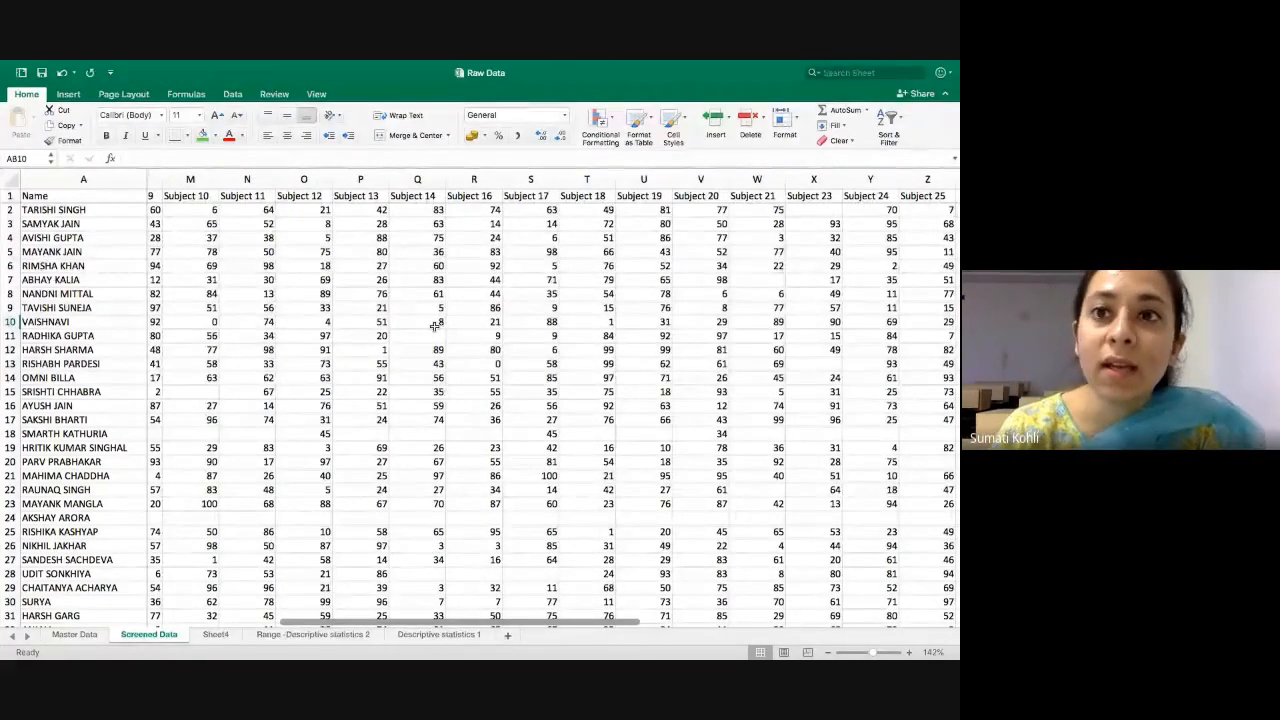
left_click(213, 640)
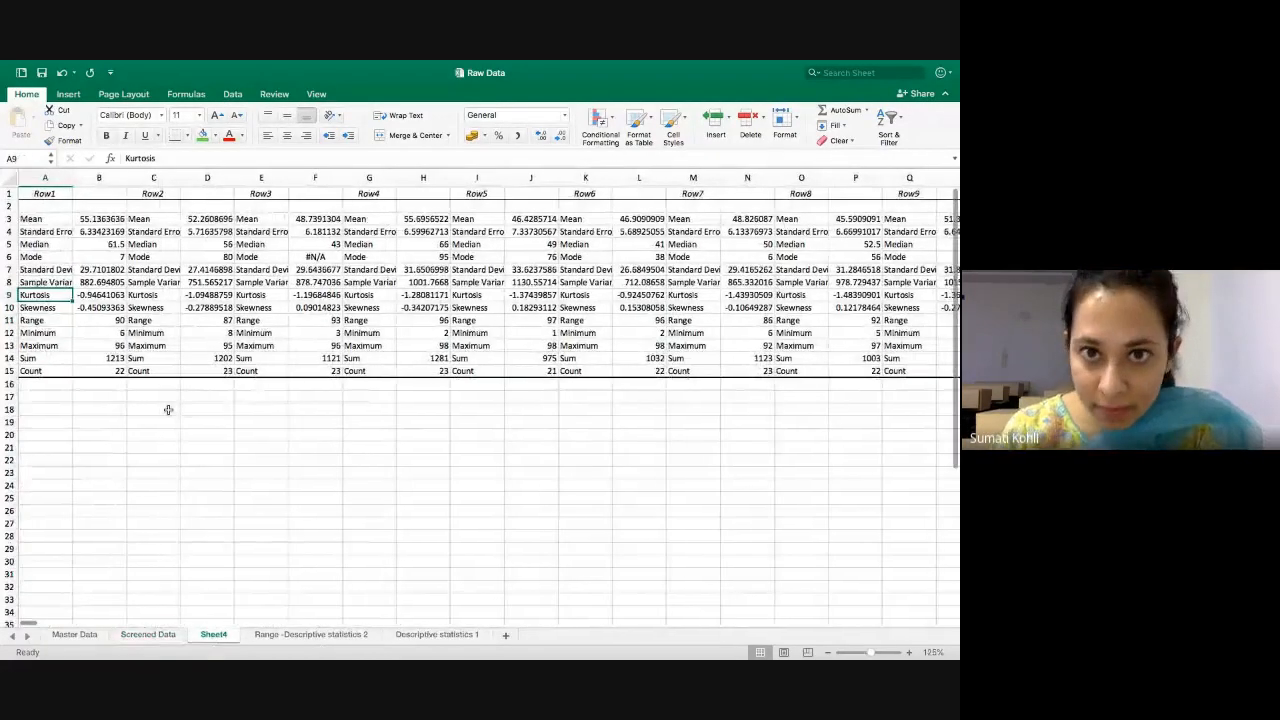
left_click(50, 385)
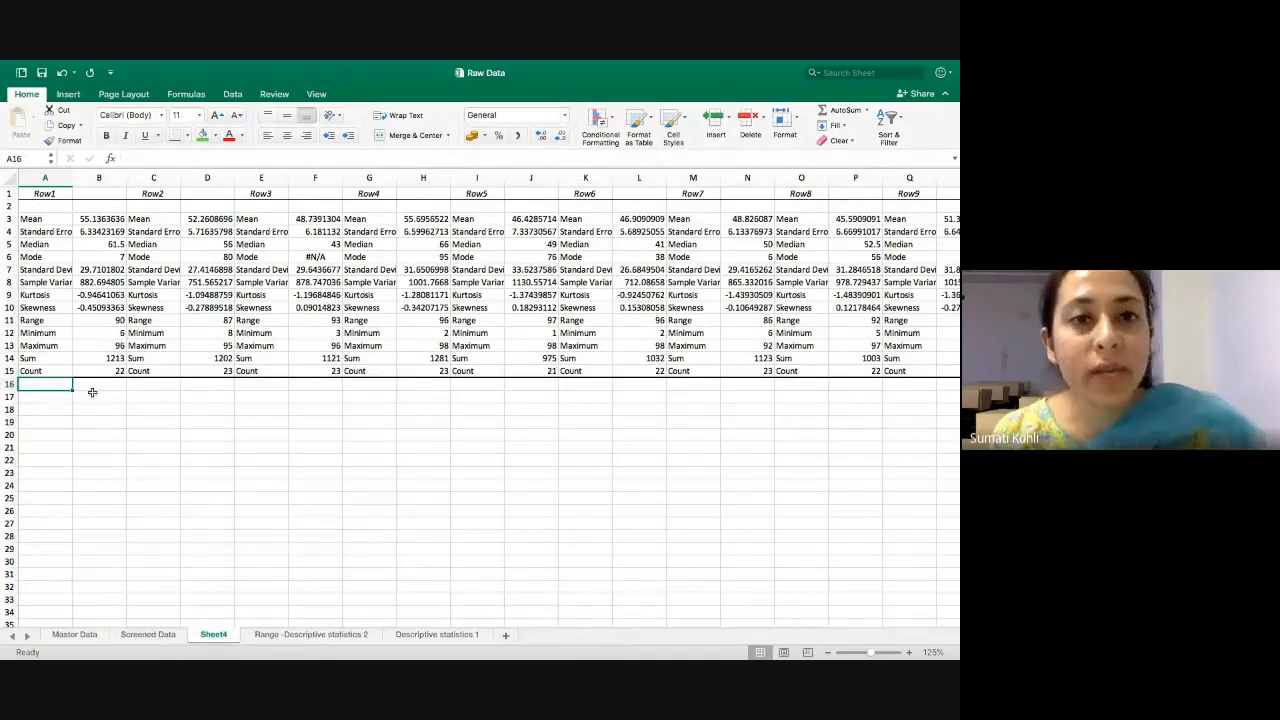
key("Up")
key("shift+space")
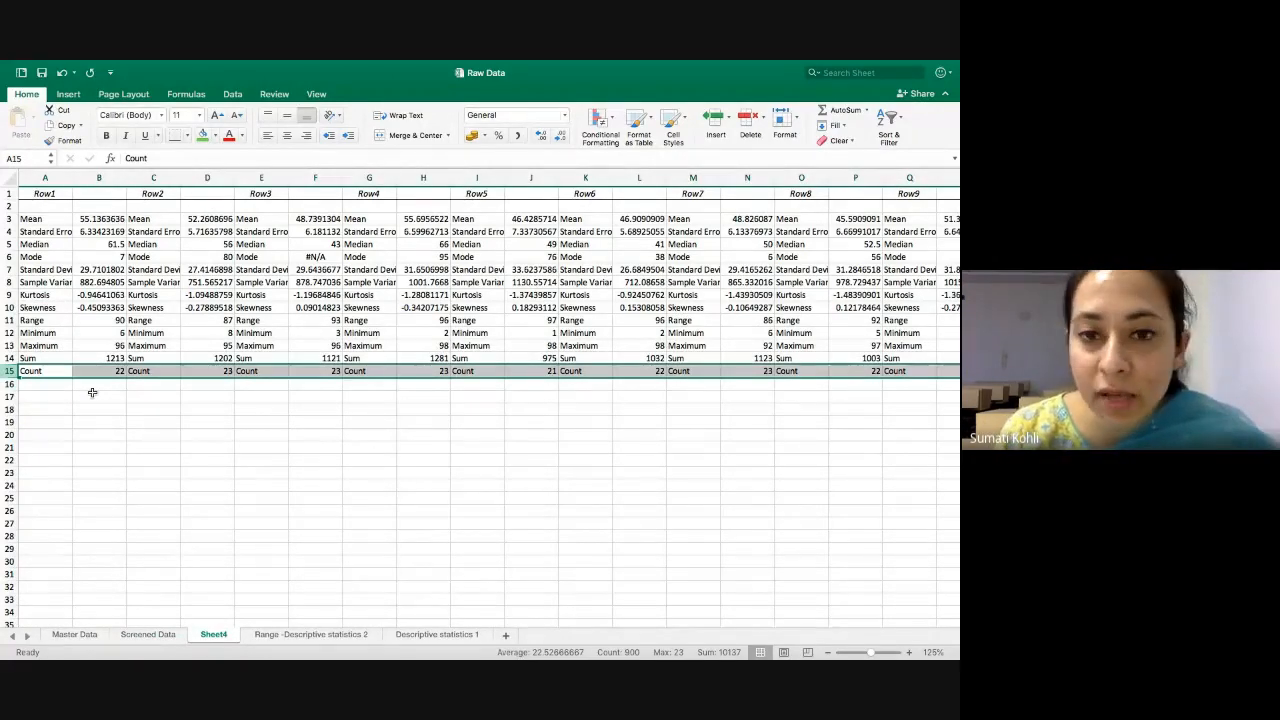
key("Down")
key("shift+space")
key("Up")
key("shift+space")
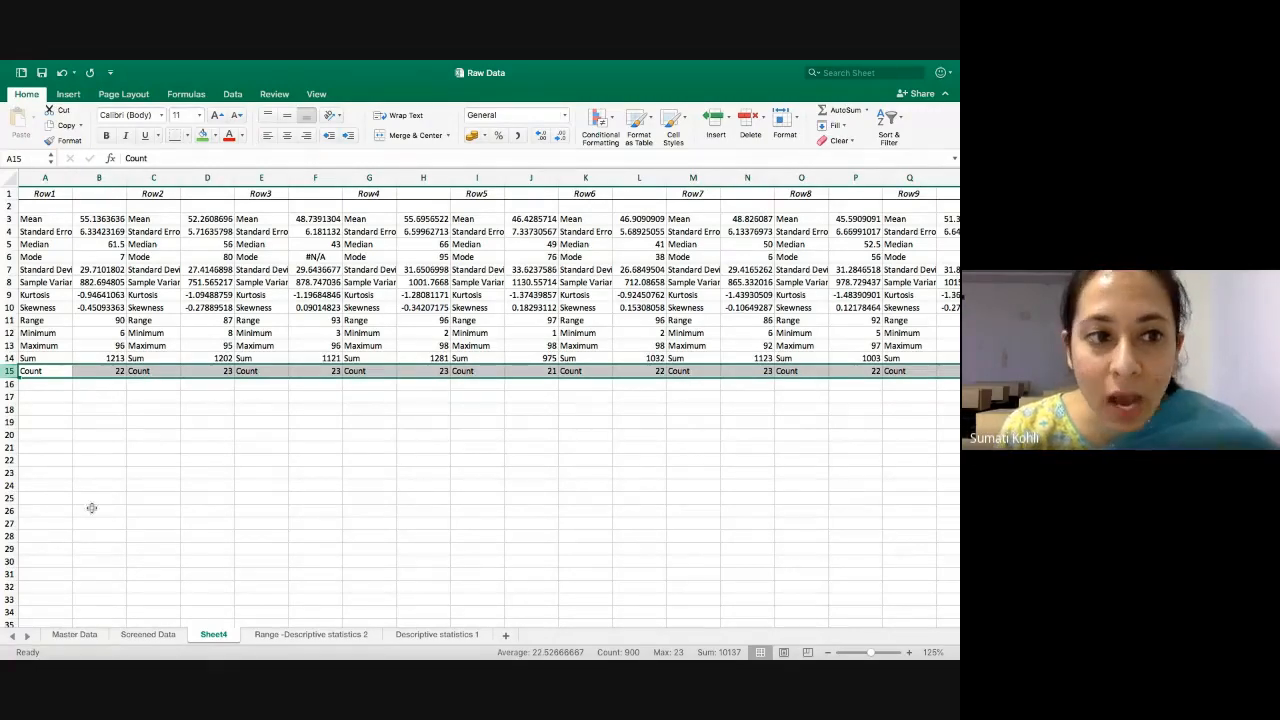
- On the Screened Data sheet, select the first participant's marks from Subject 1 to Subject 25 in row 2 to check their count
left_click(173, 635)
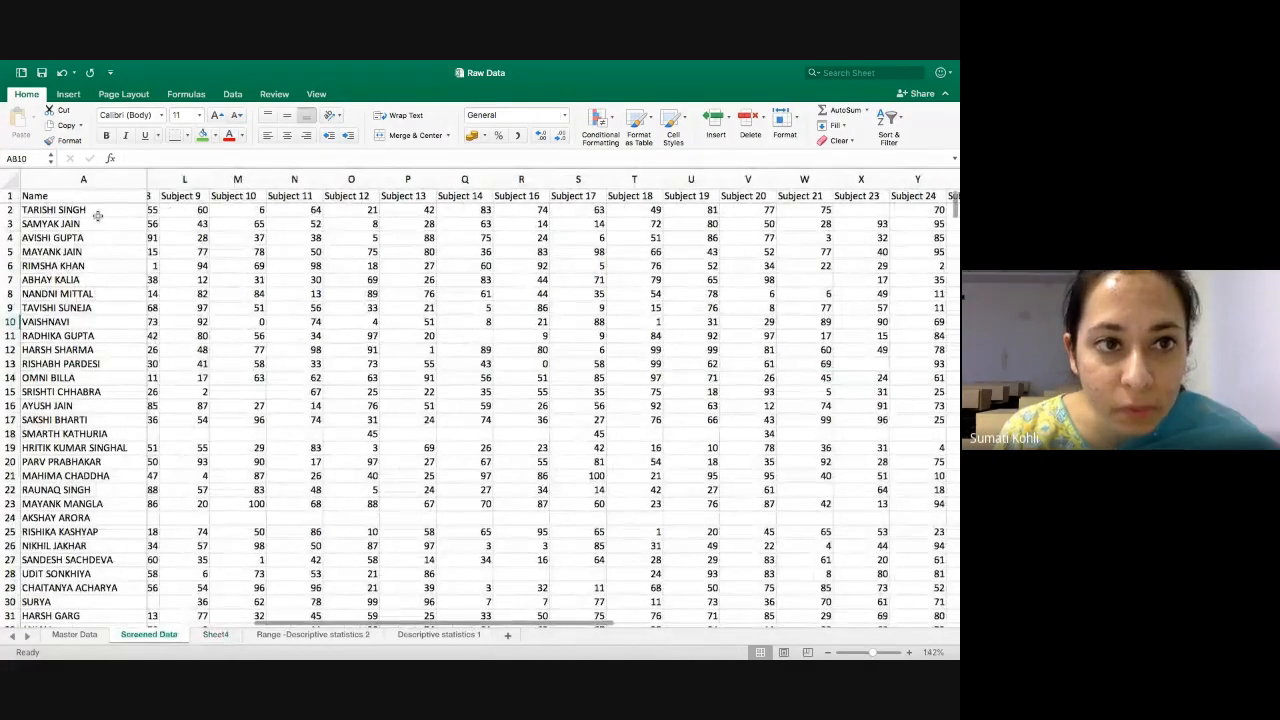
scroll(328, 213, "left", 10)
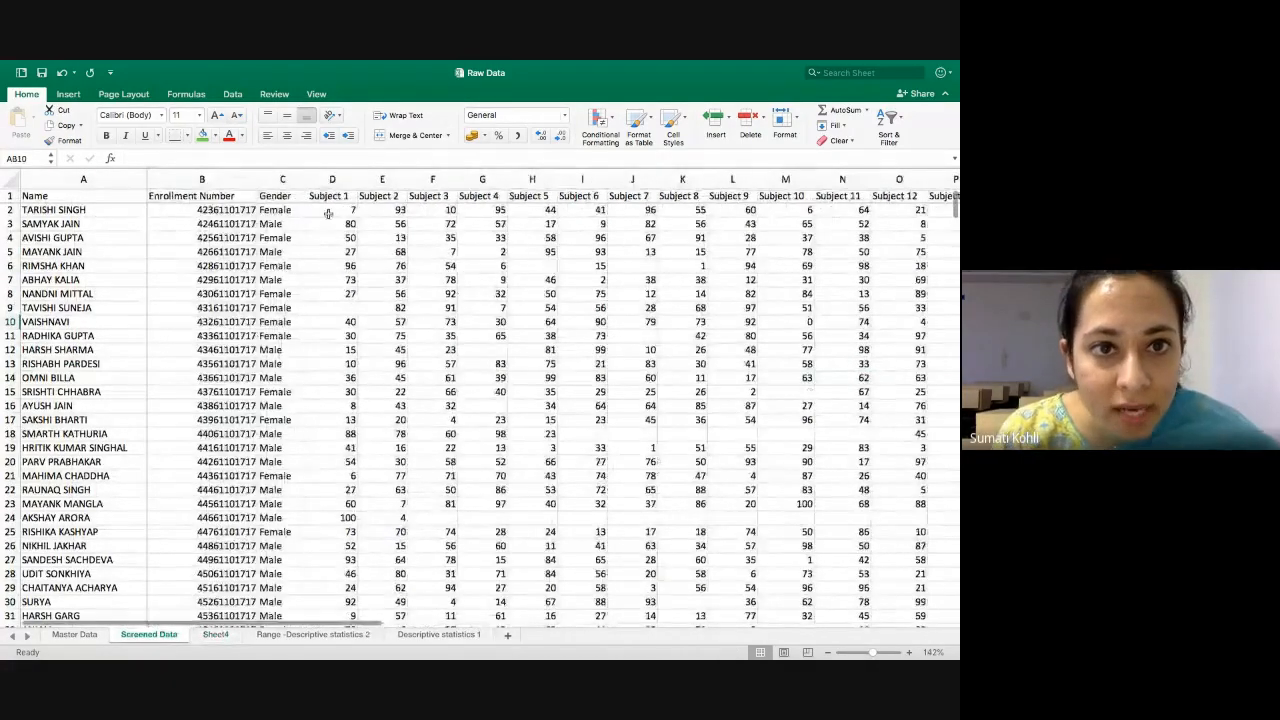
left_click(328, 213)
key("shift+Right")
key("shift+Right")
key("shift+Right")
key("shift+Right")
key("shift+Right")
key("shift+Right")
key("shift+Right")
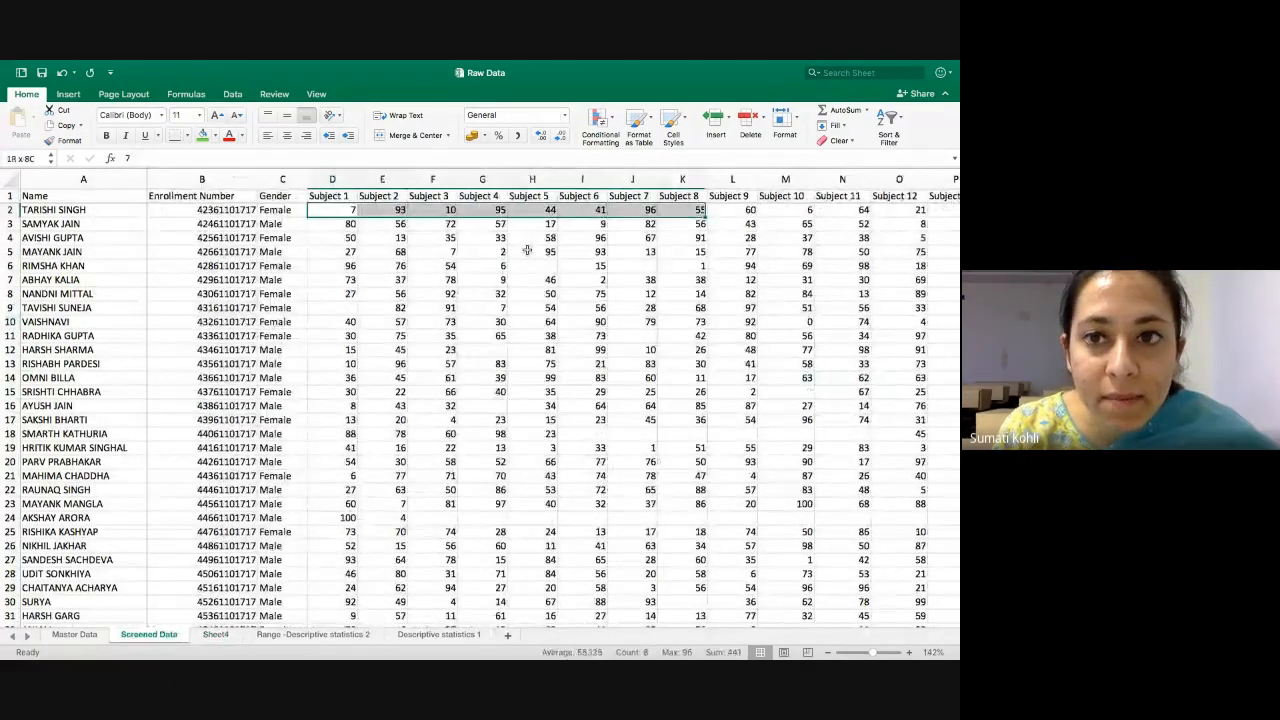
key("shift+Right")
key("shift+Right")
key("shift+Right")
key("shift+Right")
key("shift+Right")
key("shift+Right")
key("shift+Right")
key("shift+Right")
key("shift+Right")
key("shift+Right")
key("shift+Right")
key("shift+Right")
key("shift+Right")
key("shift+Right")
key("shift+Right")
key("shift+Right")
key("shift+Right")
key("shift+Right")
key("shift+Right")
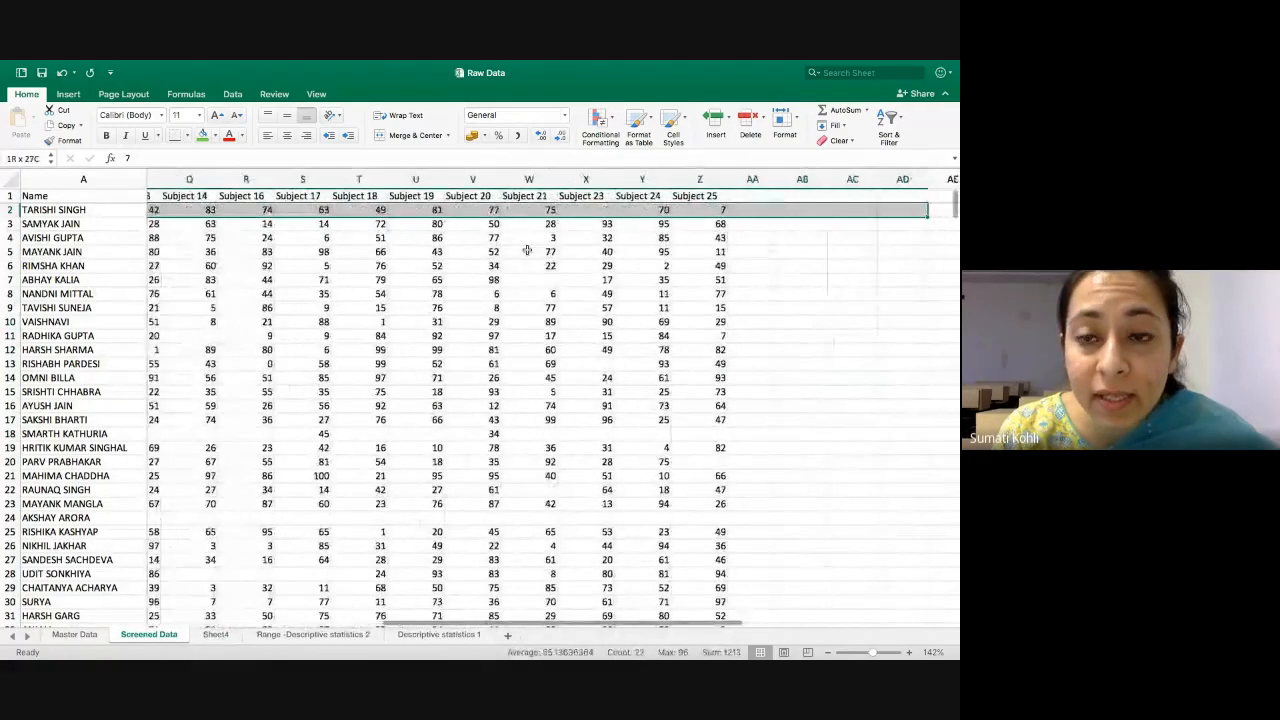
key("shift+Left")
key("shift+Left")
key("shift+Left")
key("shift+Left")
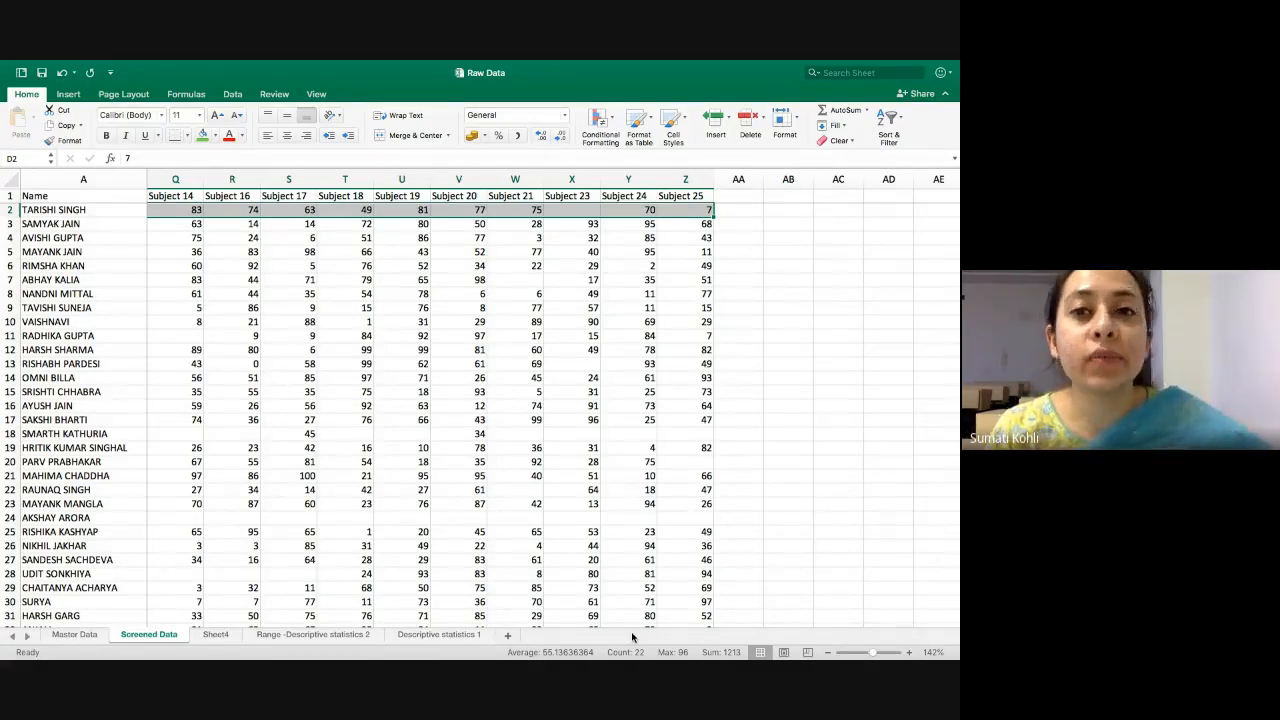
- On Sheet4, go through the Count values in row 15 from column C to X15, comparing the participants' answer counts
left_click(213, 634)
left_click(152, 371)
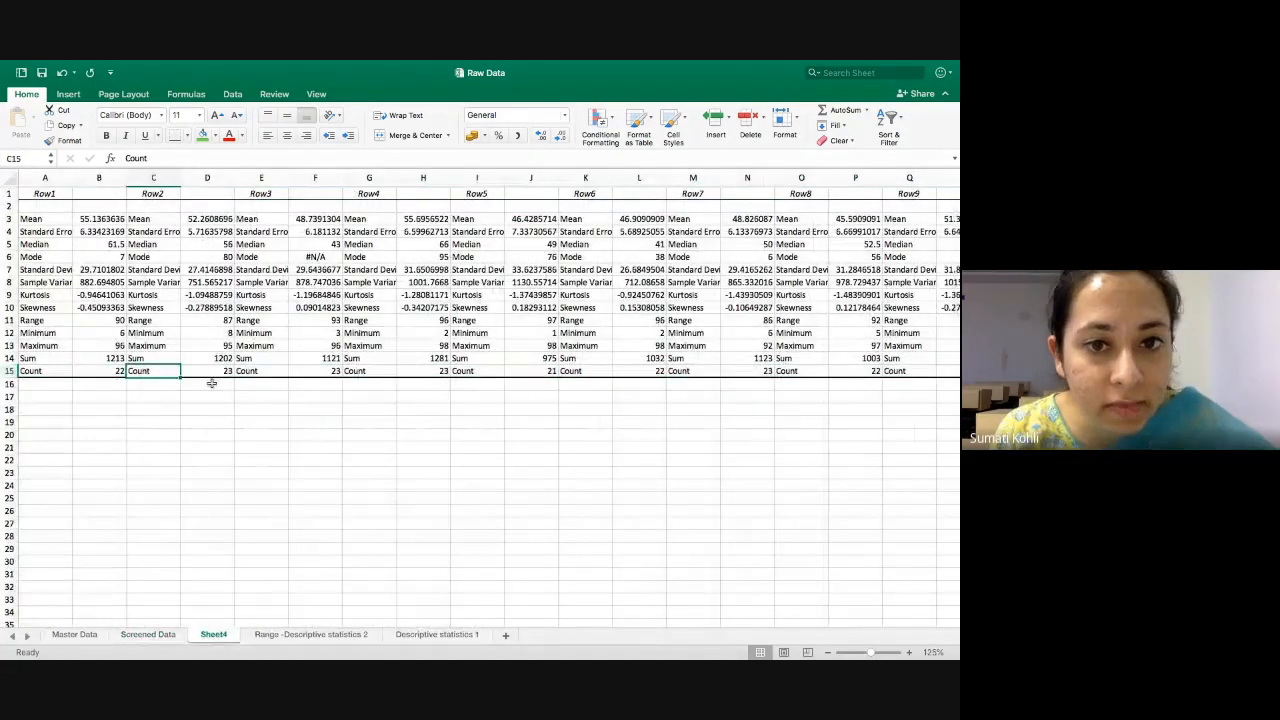
key("Right")
key("Right")
key("Right")
key("Right")
key("Right")
key("Right")
key("Right")
key("Right")
key("Right")
key("Right")
key("Right")
key("Right")
key("Right")
key("Right")
key("Right")
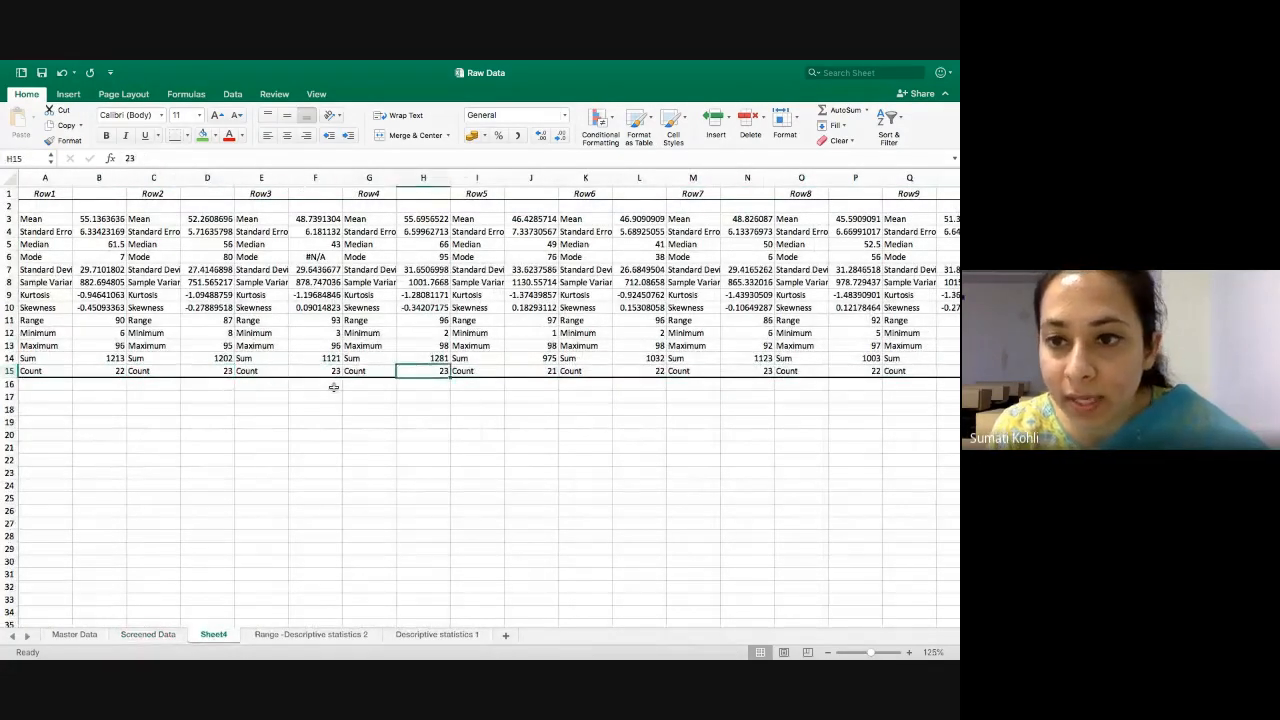
key("Right")
key("Right")
key("Right")
key("Right")
key("Right")
key("Right")
key("Right")
key("Right")
key("Right")
key("Right")
key("Right")
key("Right")
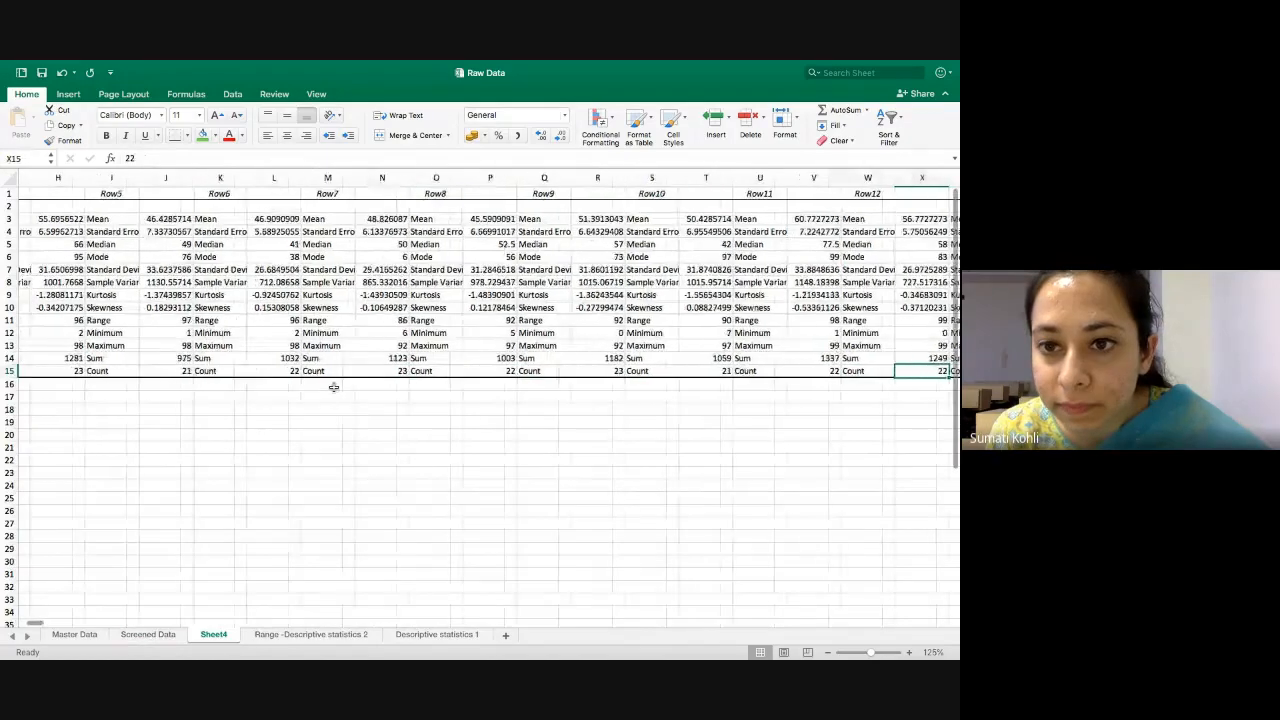
- Jump to the far end of the Count row and examine the last participants' counts back to Row447 in AHJ15
key("ctrl+Right")
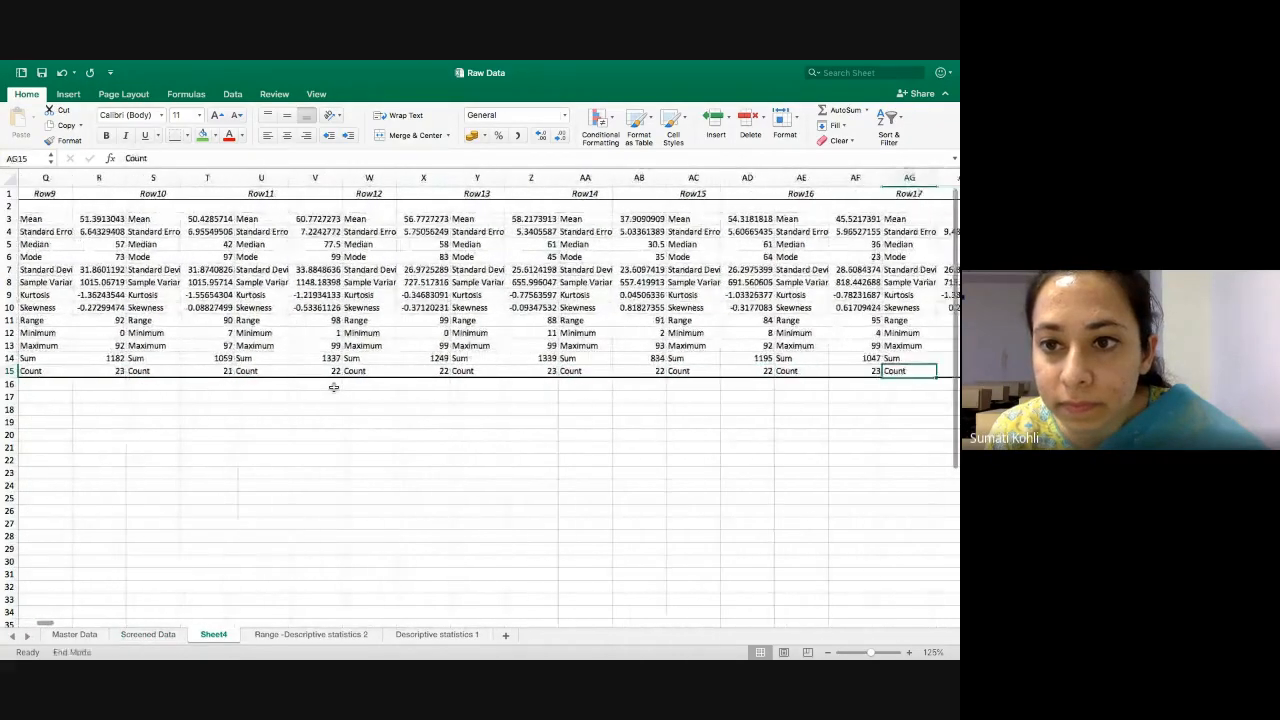
key("Right")
key("Left")
key("Left")
key("Left")
key("Left")
key("Left")
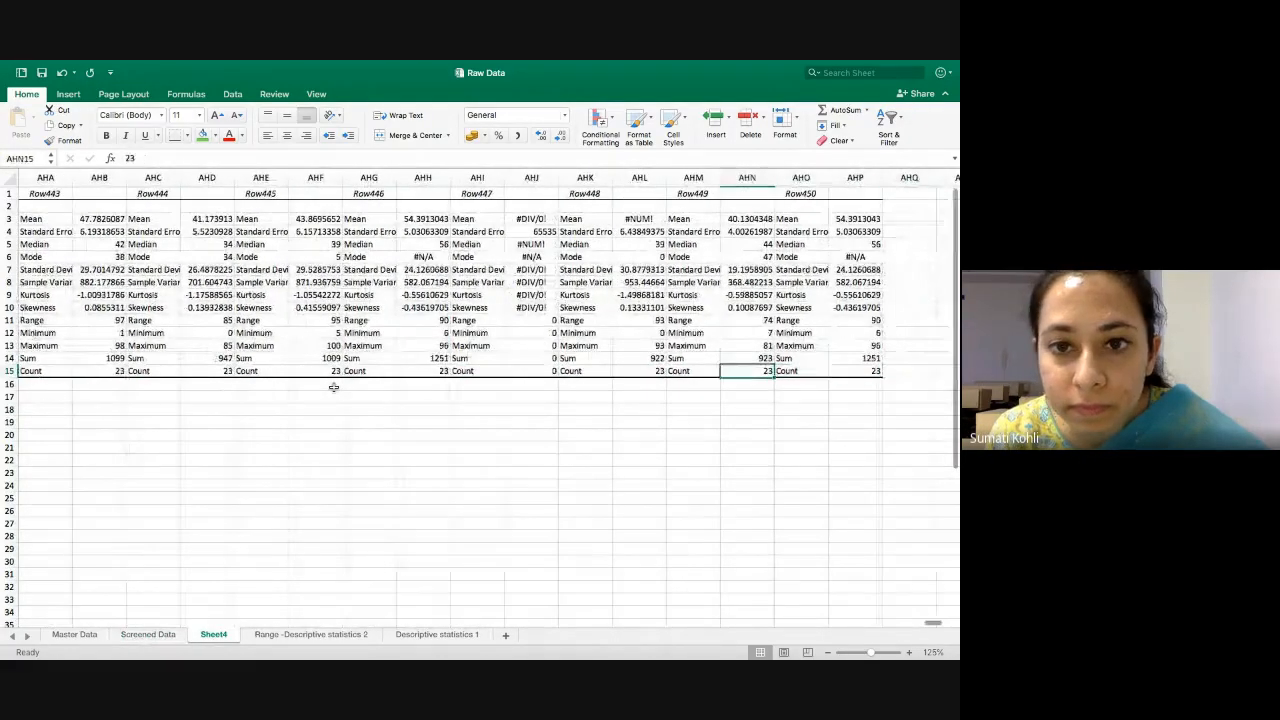
key("Left")
key("Left")
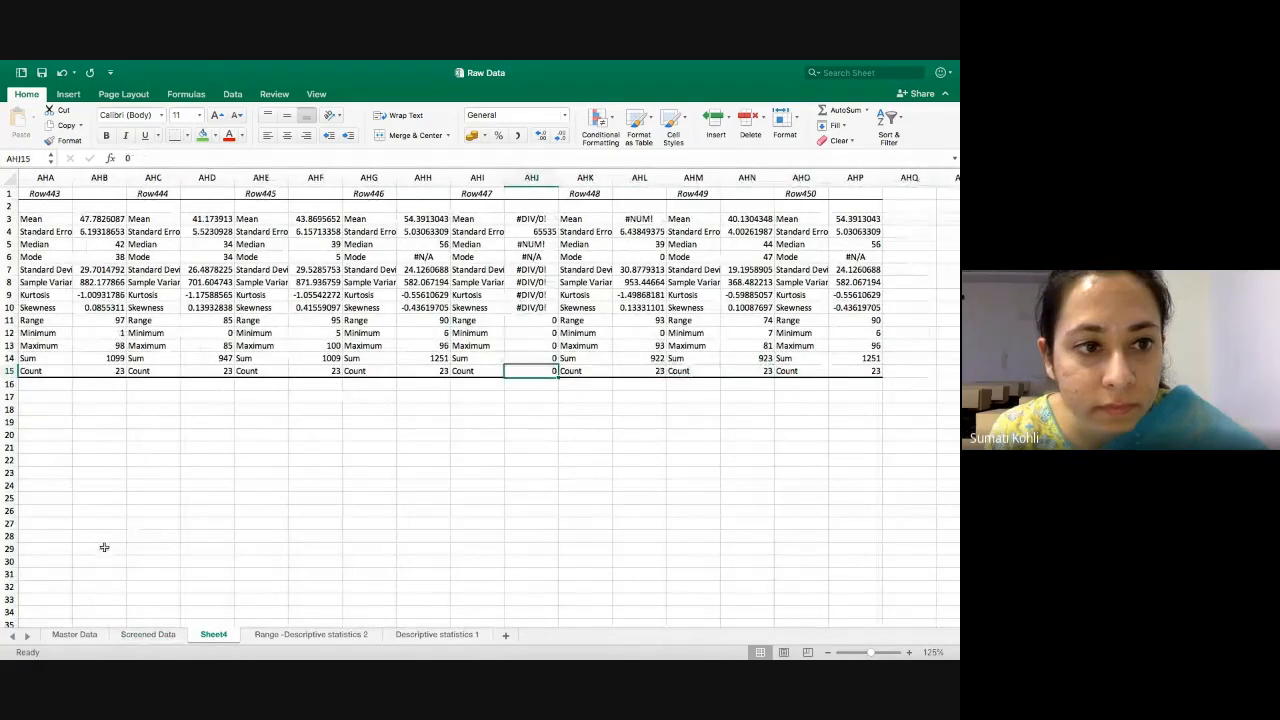
- Return to the Screened Data sheet and rename the headers X1 and Y1 as Subject 22 and Subject 23
left_click(148, 634)
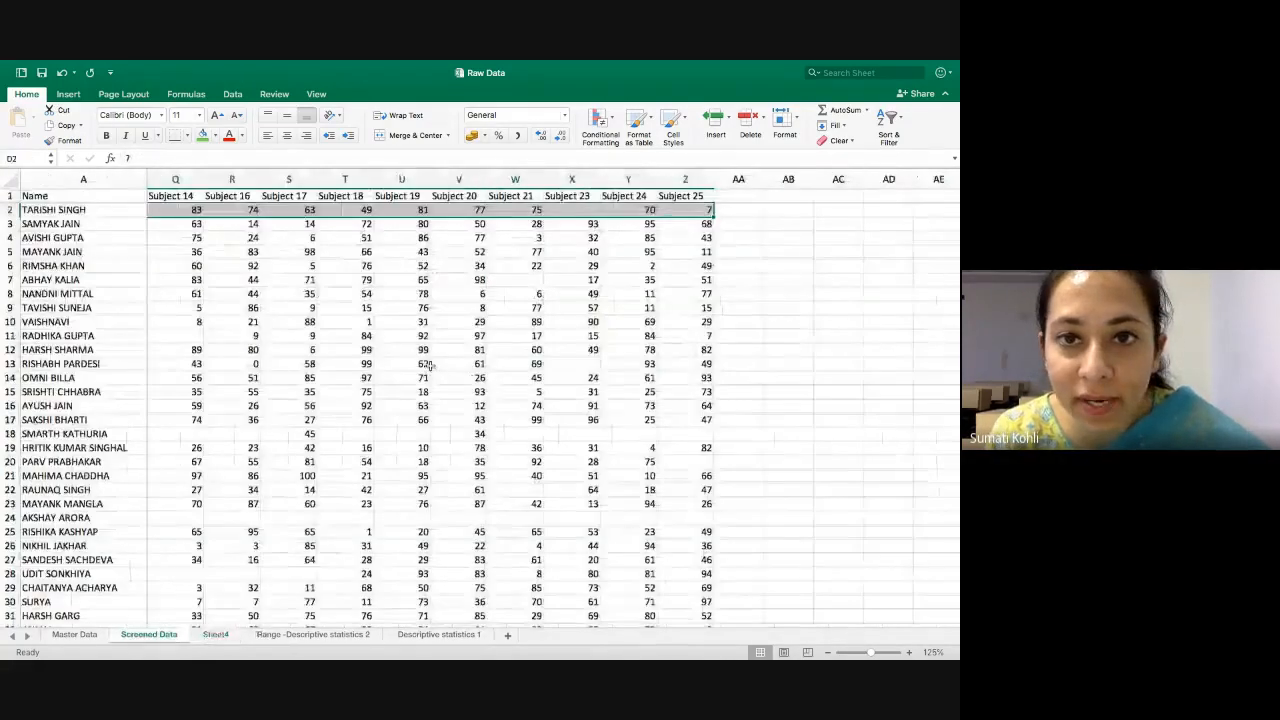
left_click(476, 195)
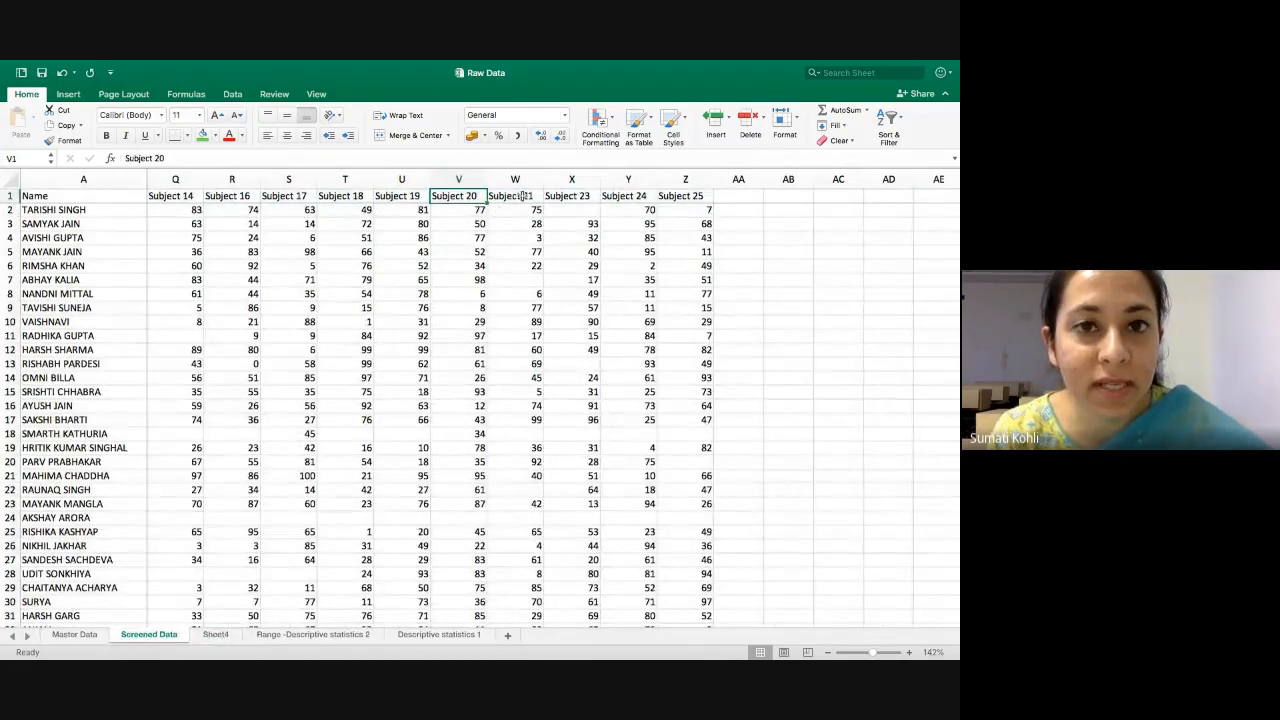
left_click(566, 197)
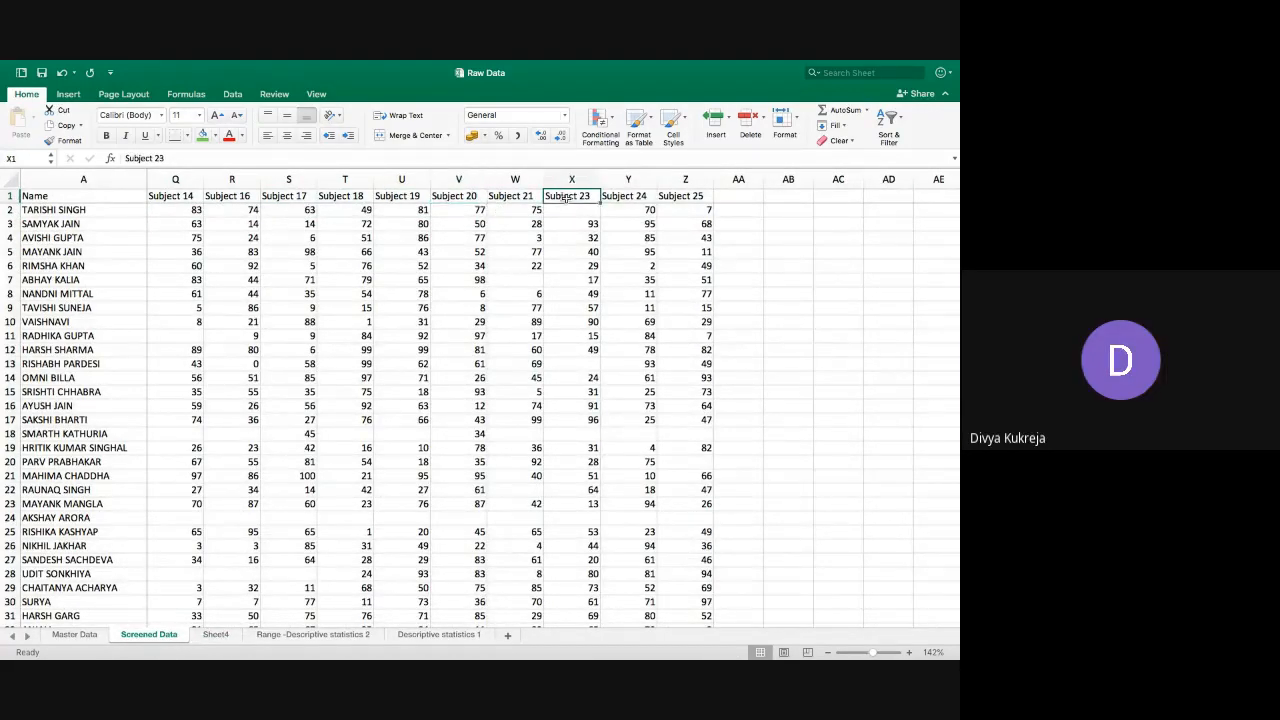
double_click(594, 196)
key("BackSpace")
type("2")
key("Return")
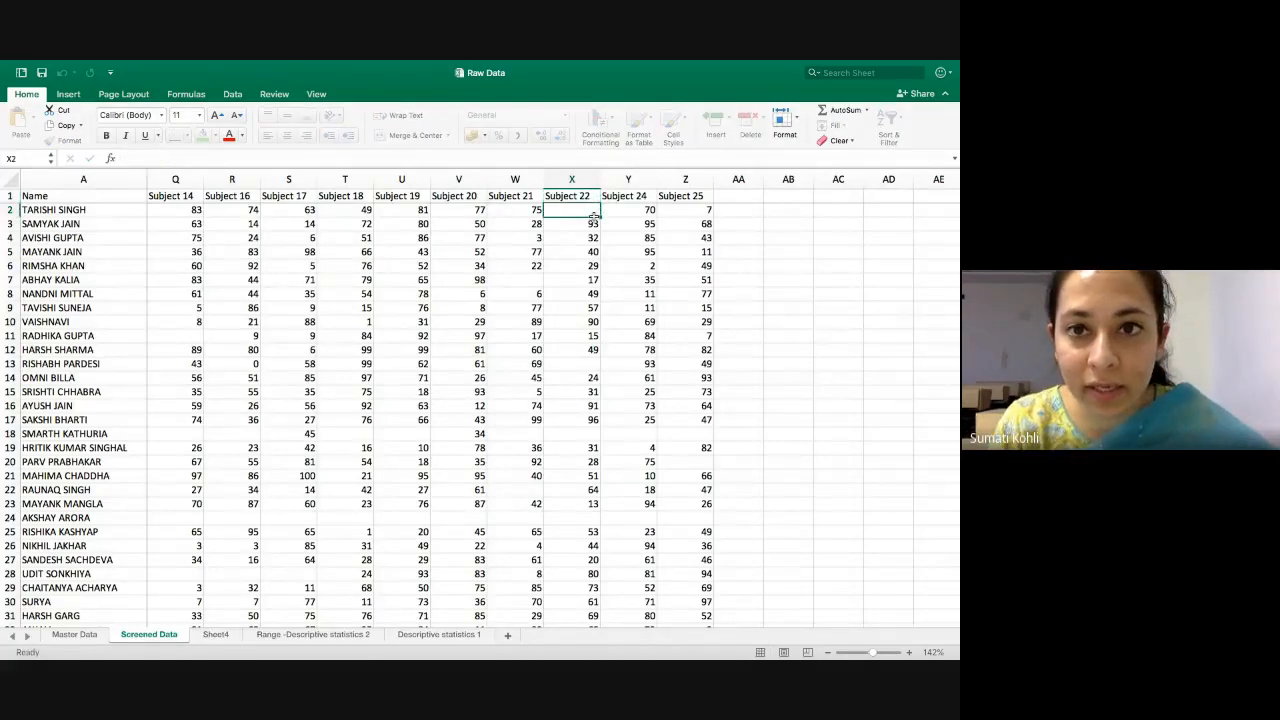
key("Right")
double_click(645, 196)
key("BackSpace")
type("3")
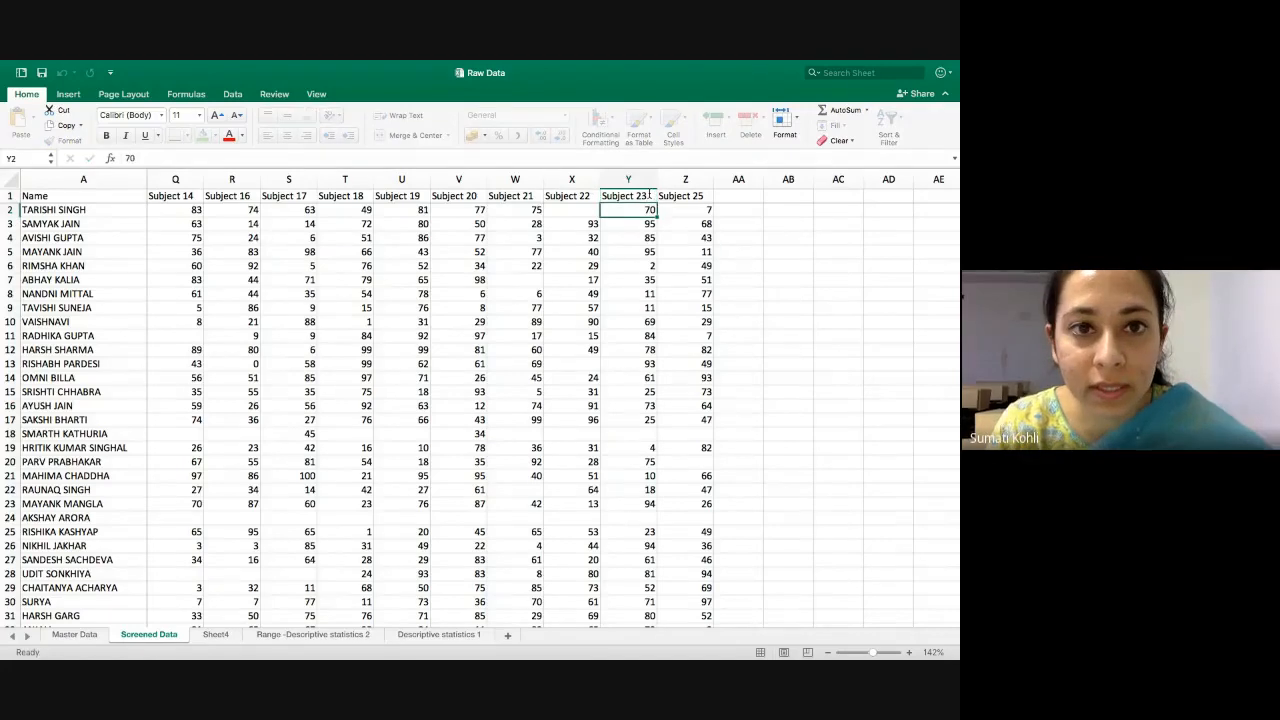
key("shift+Tab")
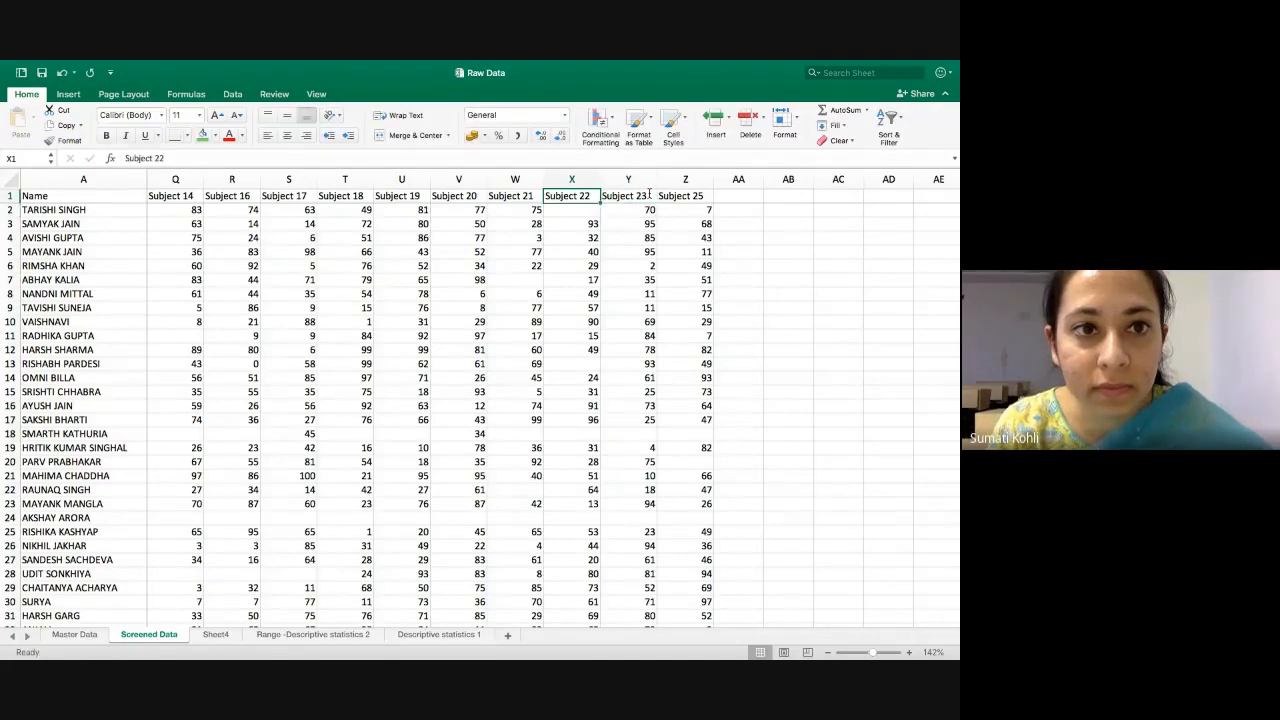
- Renumber the header after Subject 14, in R1, as Subject 15 and the header in S1 as Subject 16
key("Left")
key("Left")
key("Left")
key("Left")
key("Left")
key("Left")
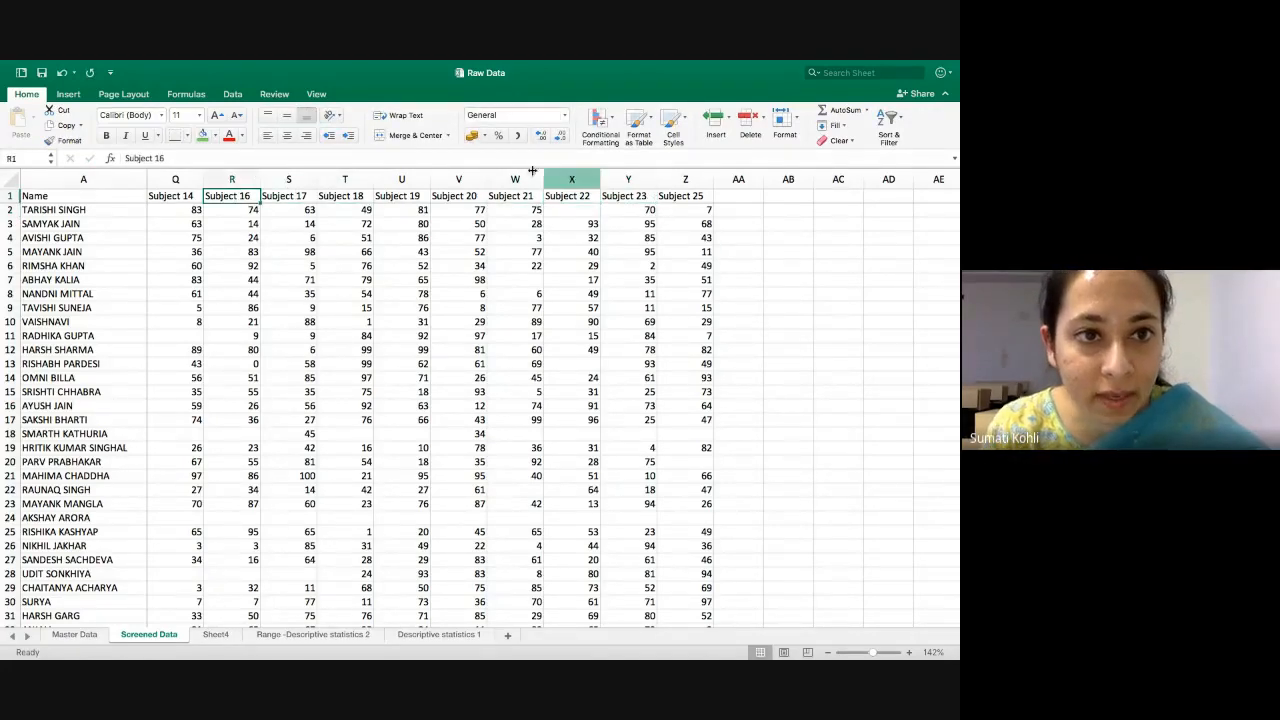
double_click(253, 196)
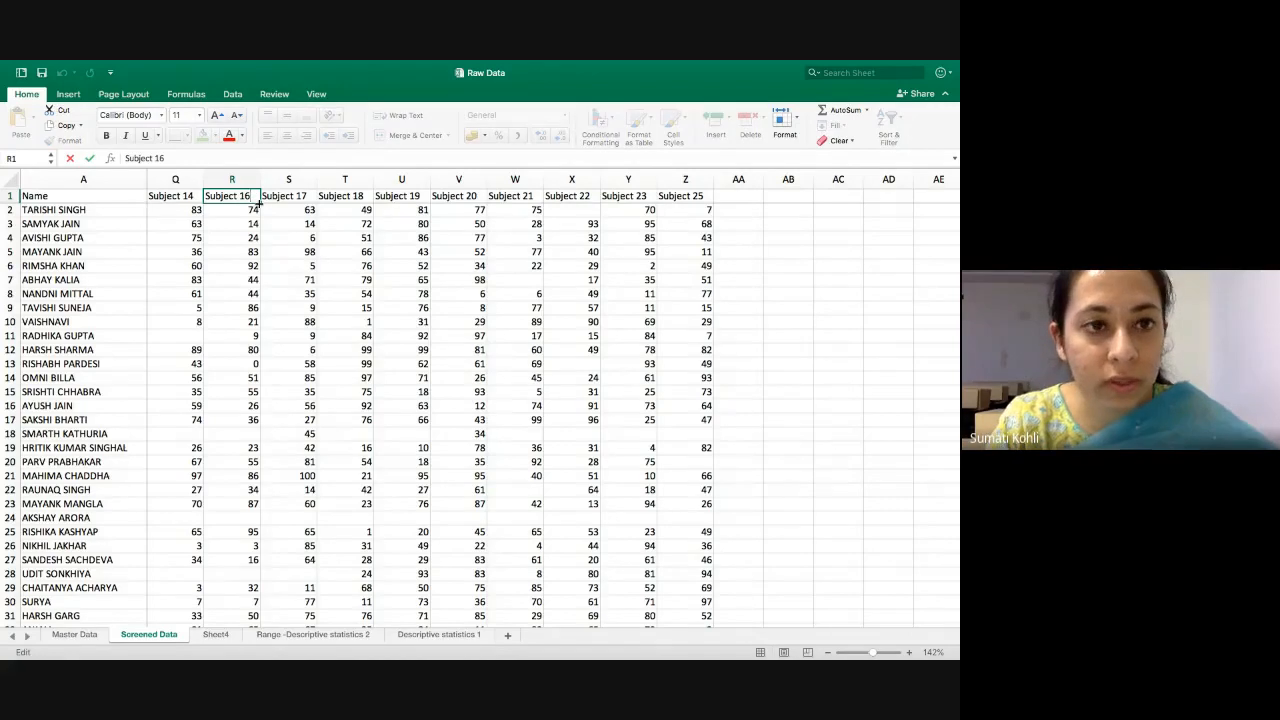
type("5")
key("Tab")
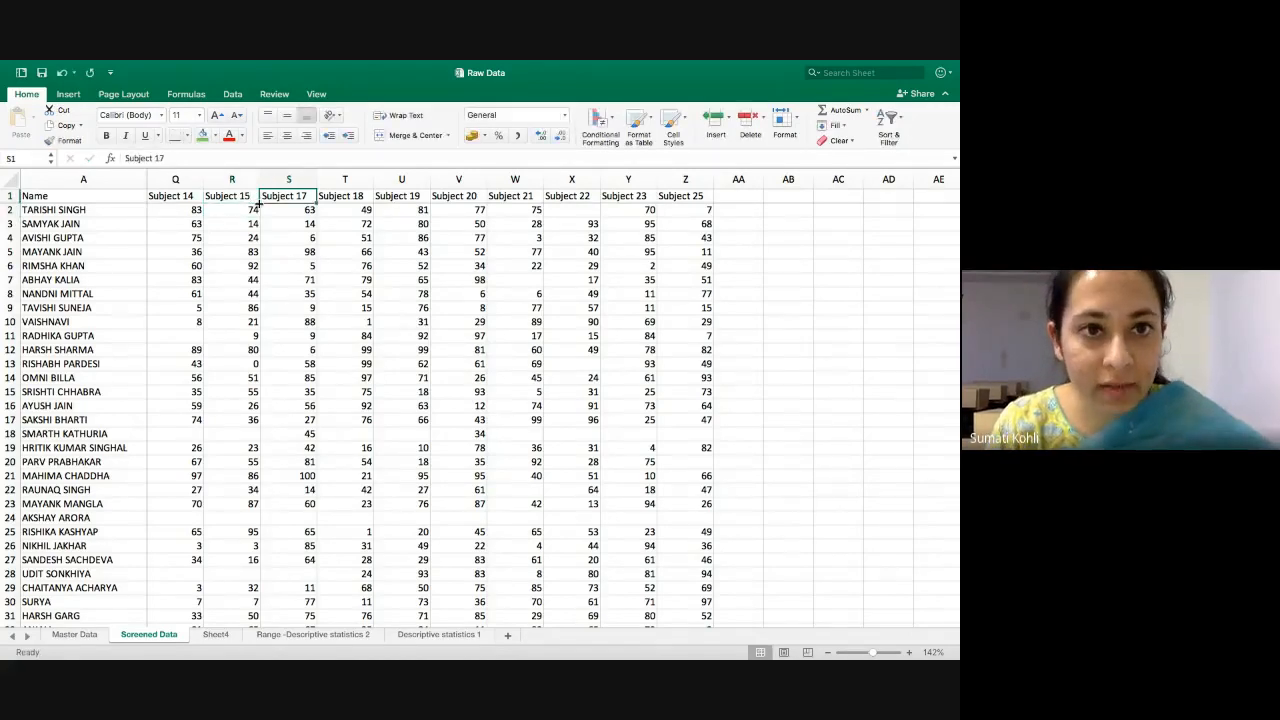
double_click(310, 196)
key("BackSpace")
type("6")
key("Tab")
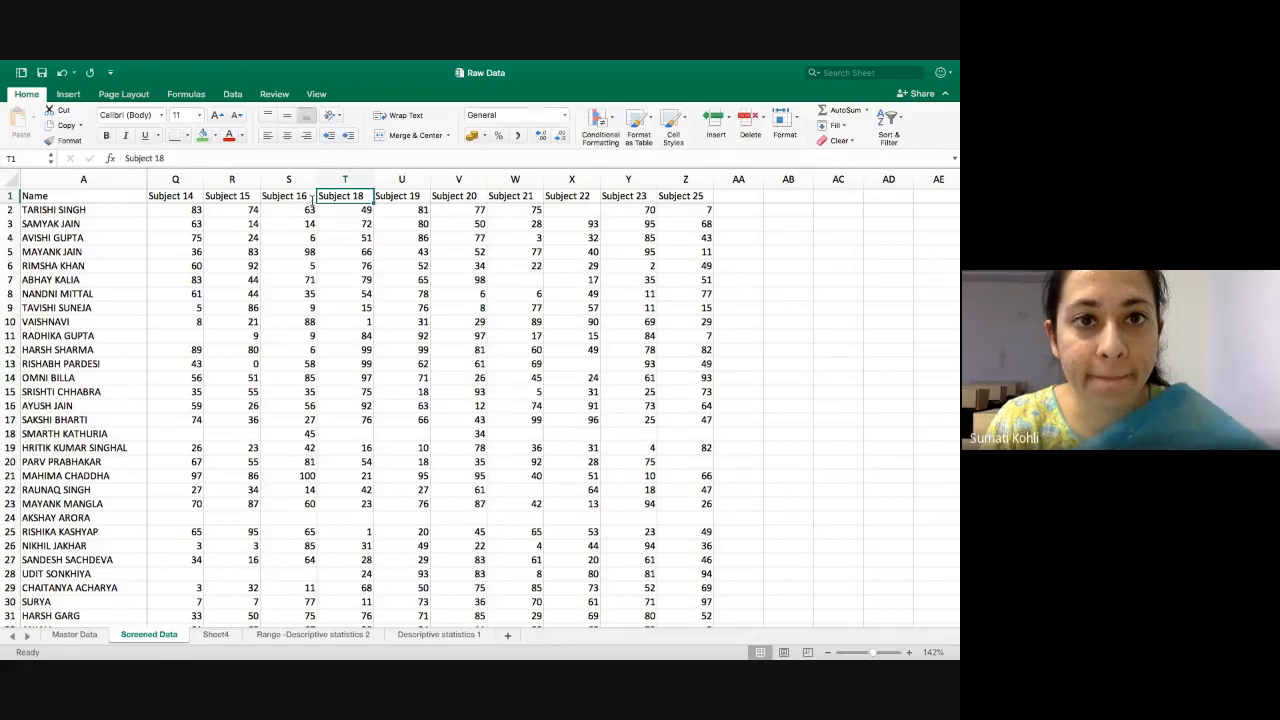
- Renumber the headers in T1, U1 and V1 as Subject 17, Subject 18 and Subject 19
double_click(366, 196)
key("BackSpace")
type("7")
key("Tab")
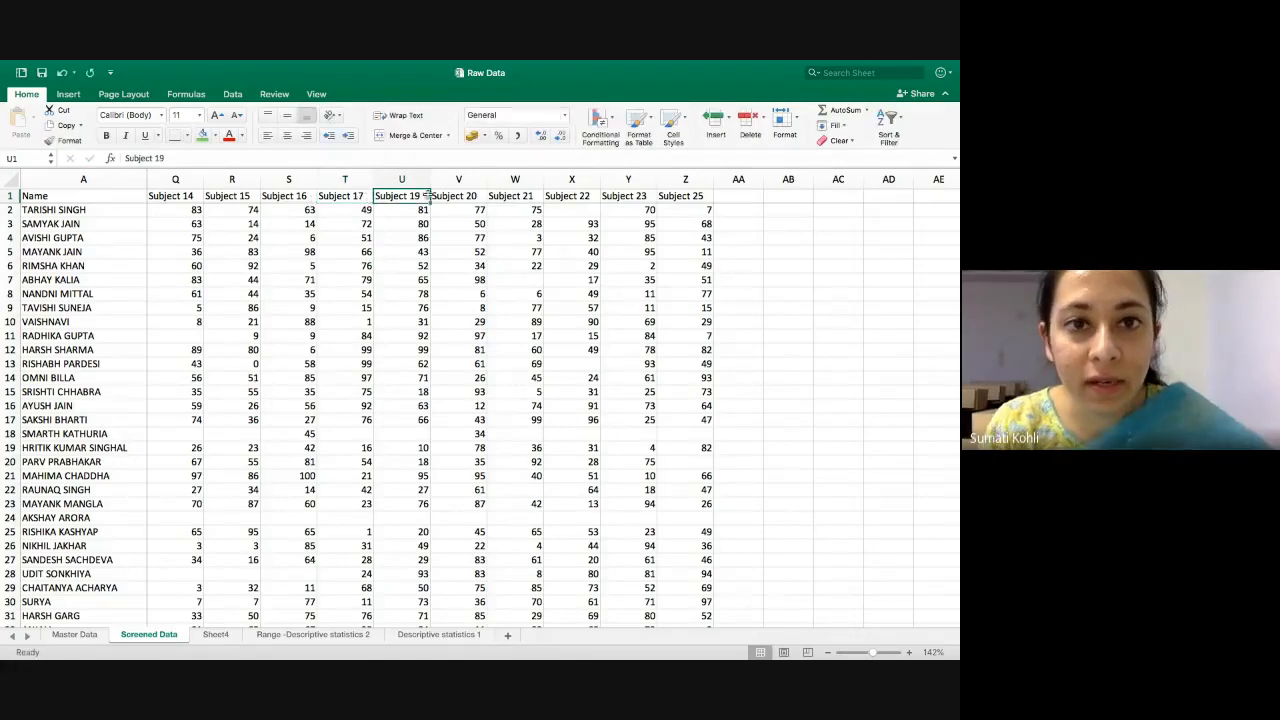
double_click(422, 196)
key("BackSpace")
type("8")
key("Tab")
double_click(480, 196)
key("BackSpace")
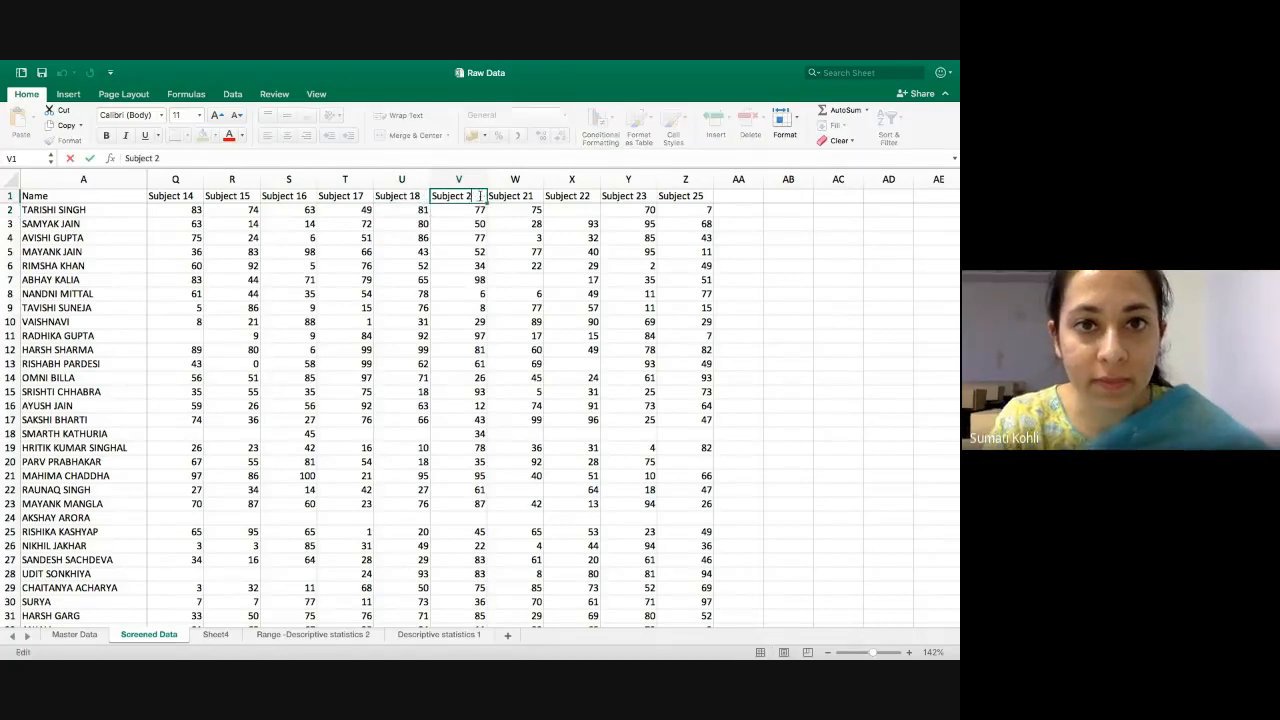
key("Tab")
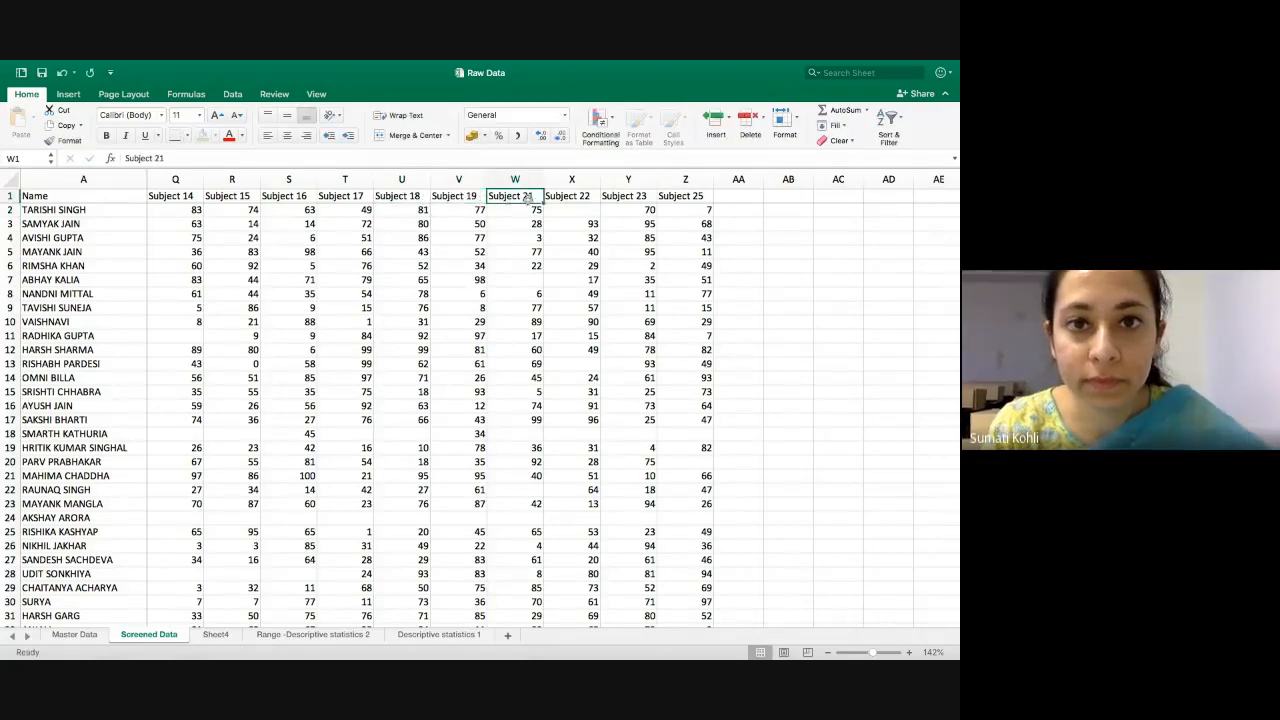
- Renumber the headers in W1 and X1 as Subject 20 and Subject 21
type("0")
key("Tab")
double_click(596, 196)
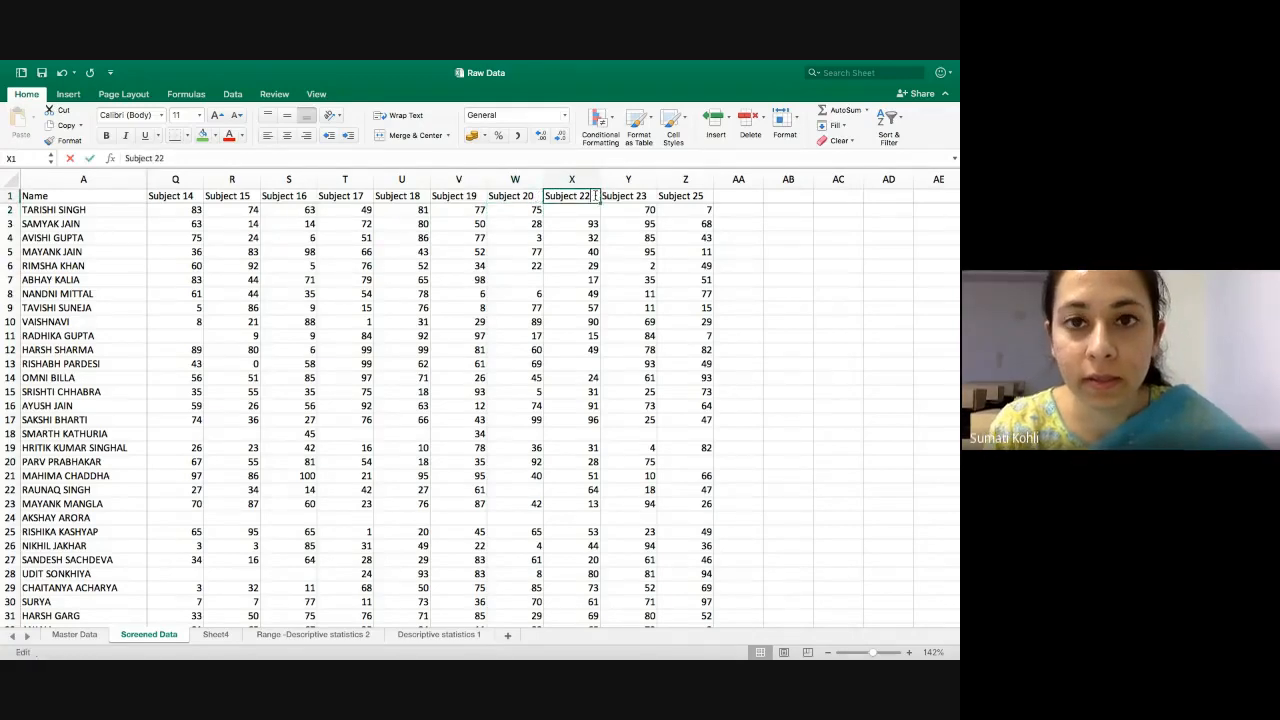
key("BackSpace")
type("1")
key("Return")
key("Right")
- Renumber the last two headers, Y1 and Z1, as Subject 22 and Subject 23
left_click(606, 196)
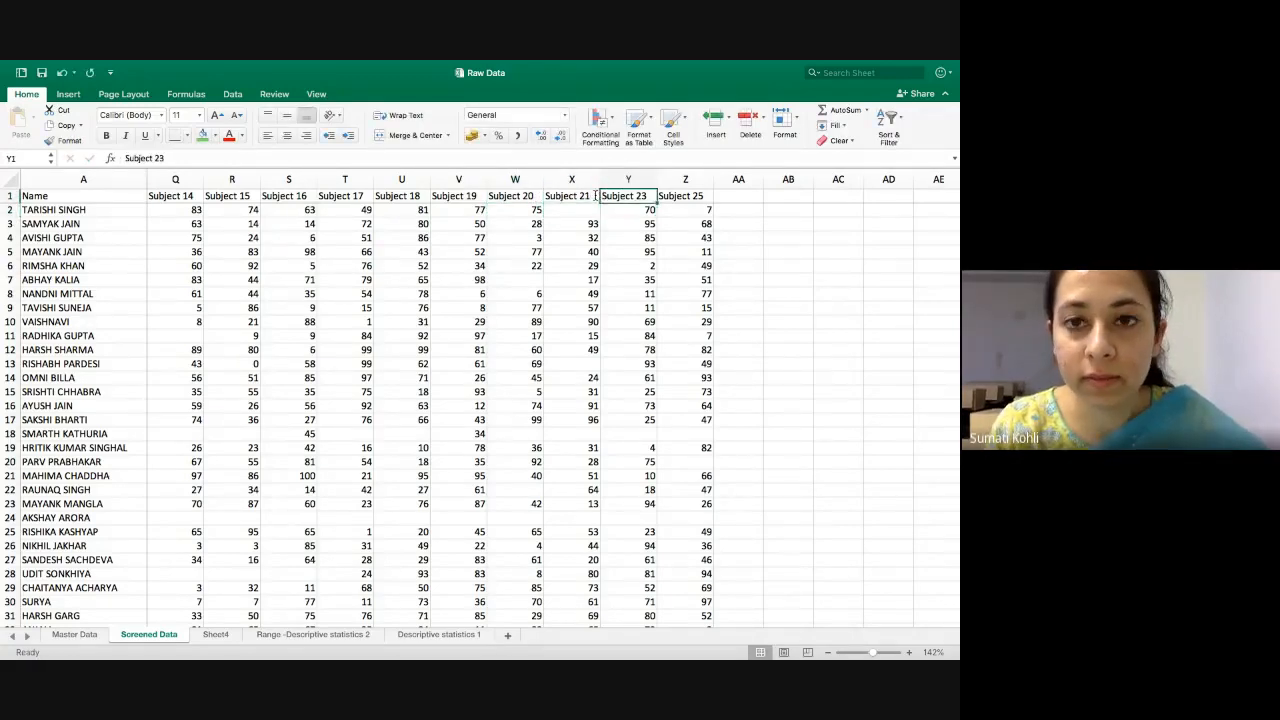
double_click(648, 196)
key("BackSpace")
type("2")
key("Tab")
double_click(709, 196)
key("Return")
key("Up")
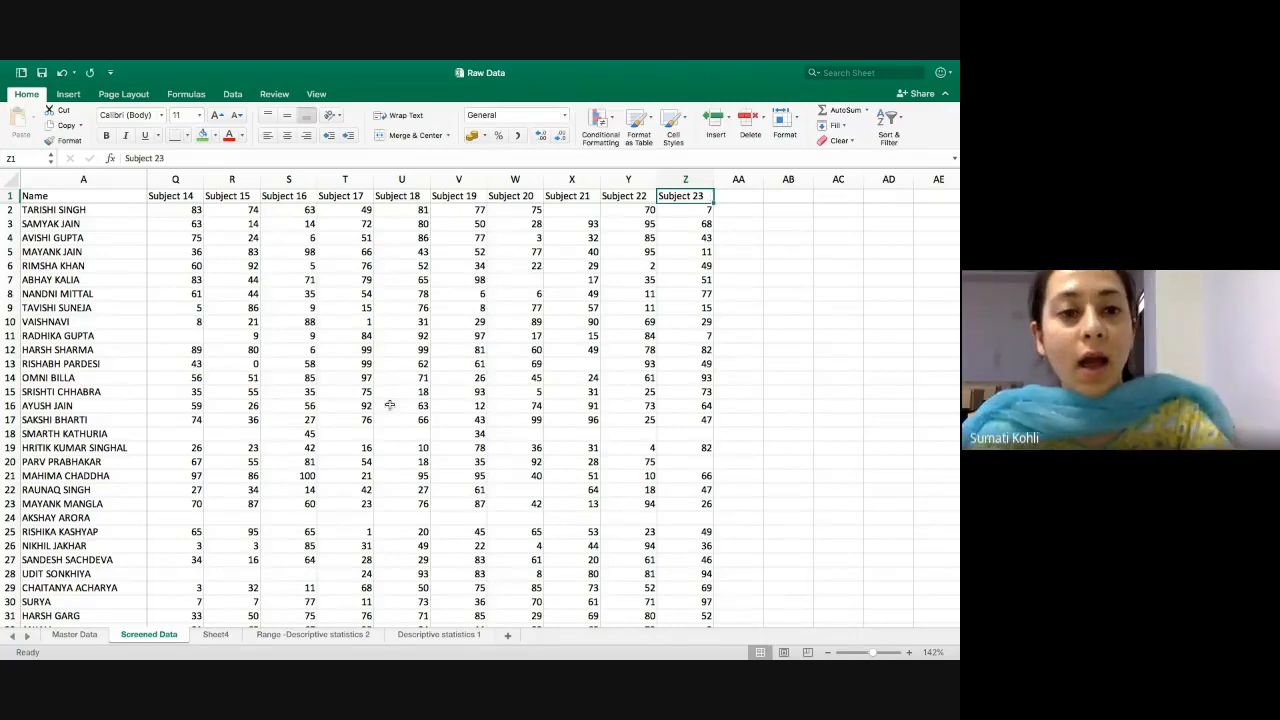
- Return to the first participant's descriptive statistics at the start of Sheet4, in row 16
left_click(216, 634)
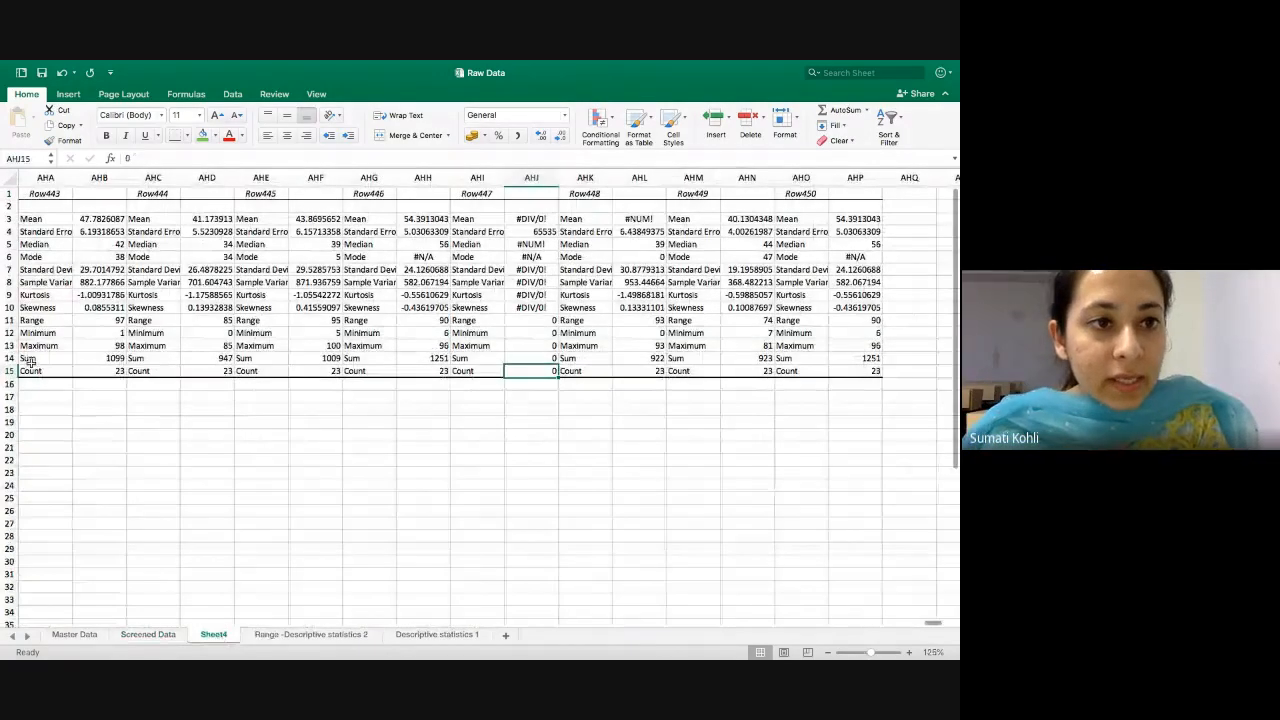
scroll(301, 389, "left", 20)
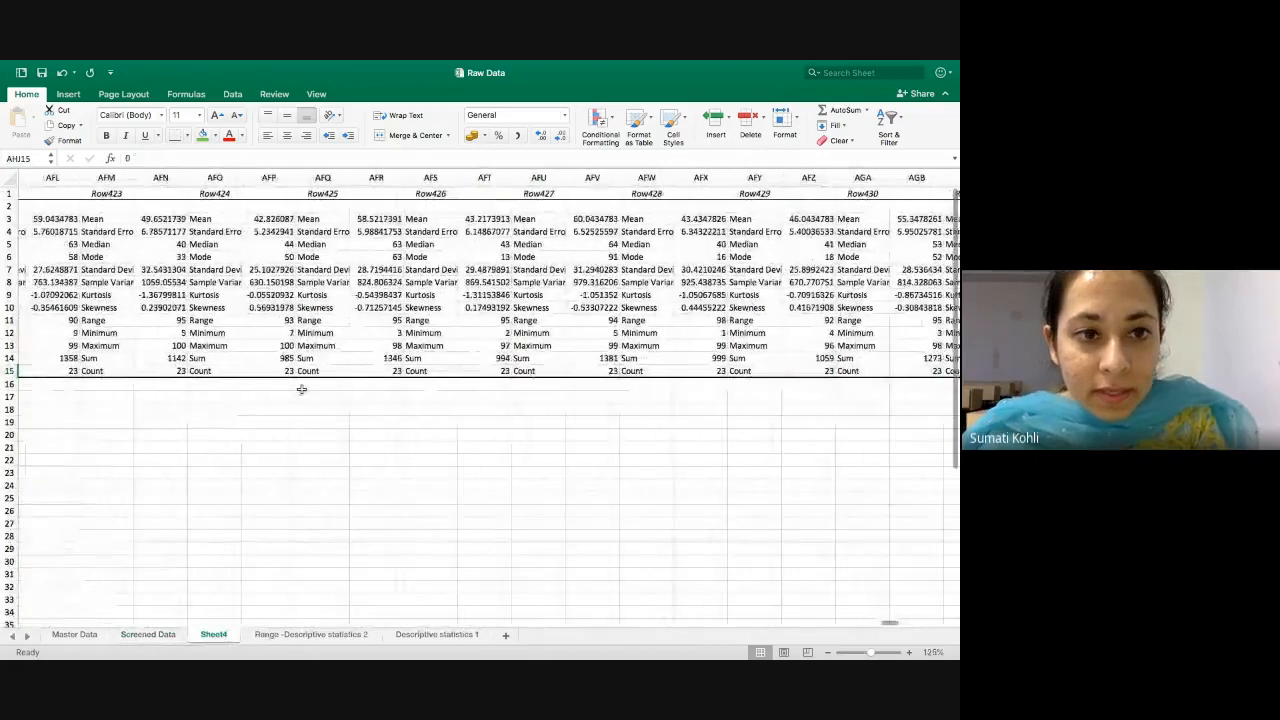
scroll(301, 389, "left", 20)
left_click(120, 388)
key("super+Left")
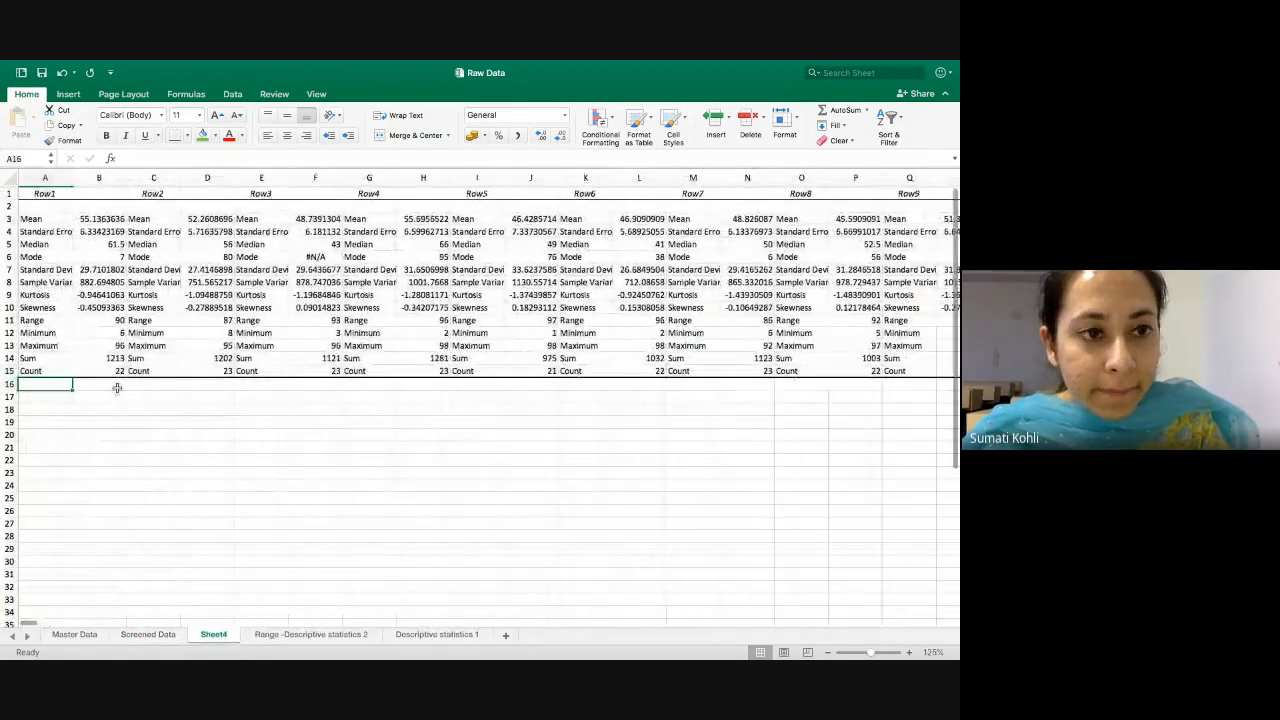
- Select the Row2 statistics block in columns C and D of Sheet4, from its header through row 19
key("Up")
key("Right")
key("Right")
key("Right")
key("Right")
key("Right")
key("Left")
key("Left")
key("Up")
key("Up")
key("Up")
key("Up")
key("Up")
key("Up")
key("Up")
key("Up")
key("Up")
key("Up")
key("Up")
key("Up")
key("Left")
key("Up")
key("Up")
key("shift+Right")
key("shift+Down")
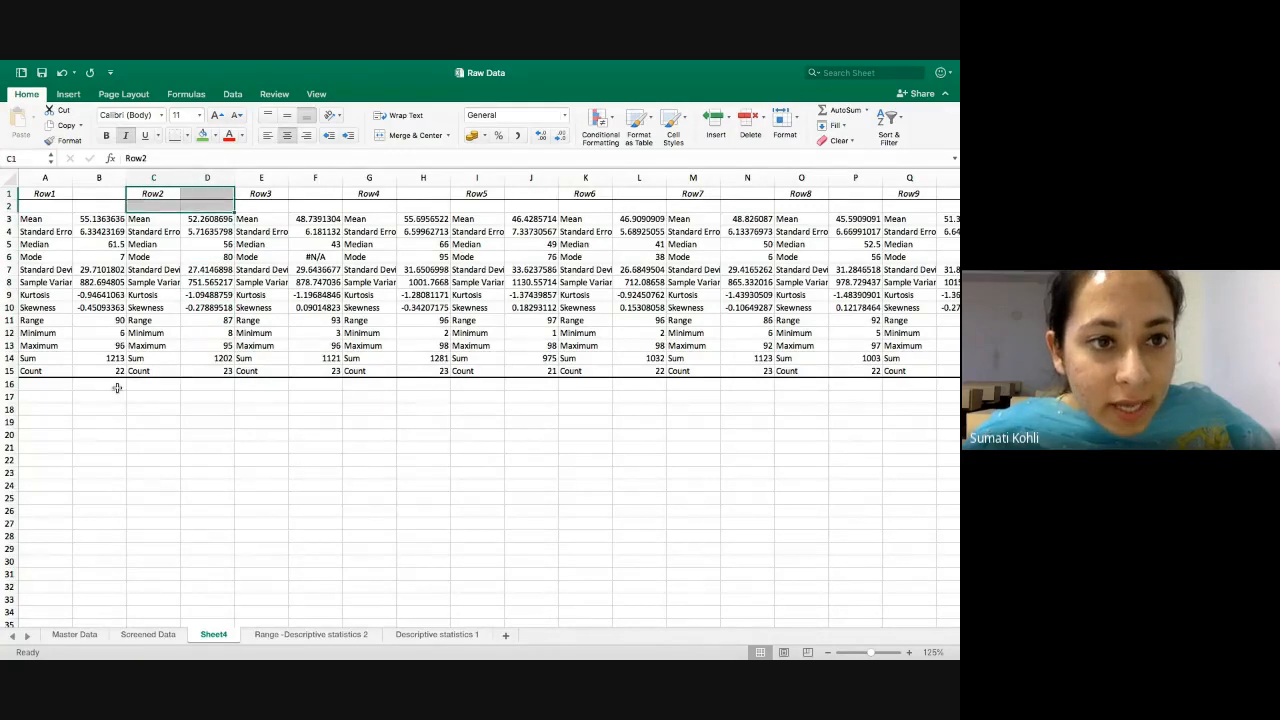
key("shift+Down")
key("shift+Down")
key("shift+Down")
key("shift+Down")
key("shift+Down")
key("shift+Down")
key("shift+Down")
key("shift+Down")
key("shift+Down")
key("shift+Down")
key("shift+Down")
key("shift+Down")
key("shift+Down")
key("shift+Down")
key("shift+Down")
key("shift+Down")
key("shift+Down")
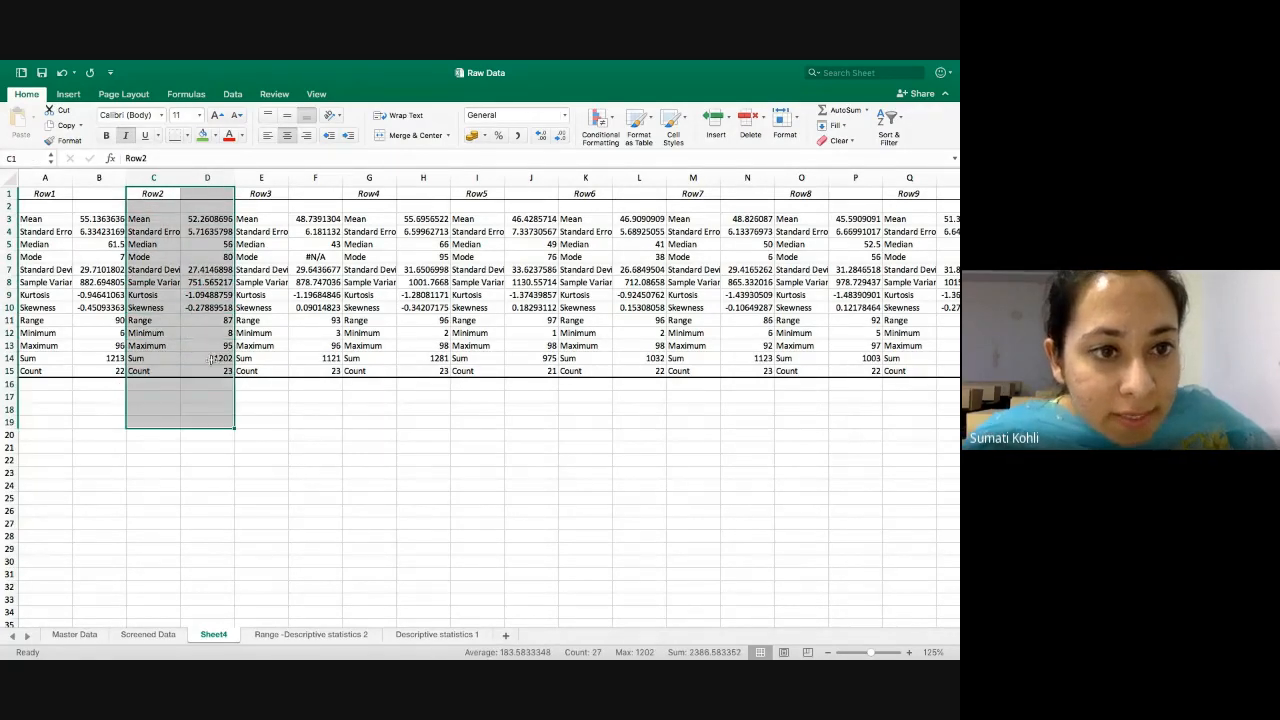
- On the Screened Data sheet, select the second participant's marks from Subject 1 to Subject 23 in D3:Z3
left_click(148, 634)
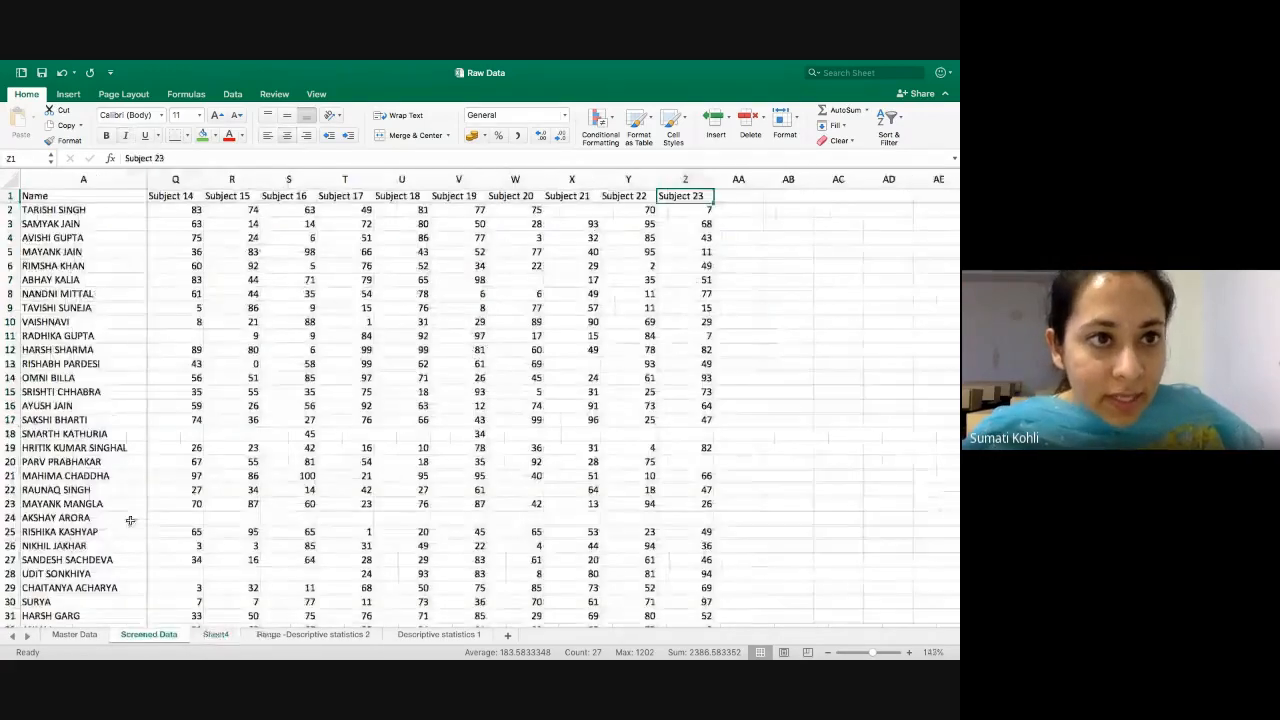
left_click(47, 223)
key("Right")
key("Right")
key("Right")
key("shift+Right")
key("shift+Right")
key("shift+Right")
key("shift+Right")
key("shift+Right")
key("shift+Right")
key("shift+Right")
key("shift+Right")
key("shift+Right")
key("shift+Right")
key("shift+Right")
key("shift+Right")
key("shift+Right")
key("shift+Right")
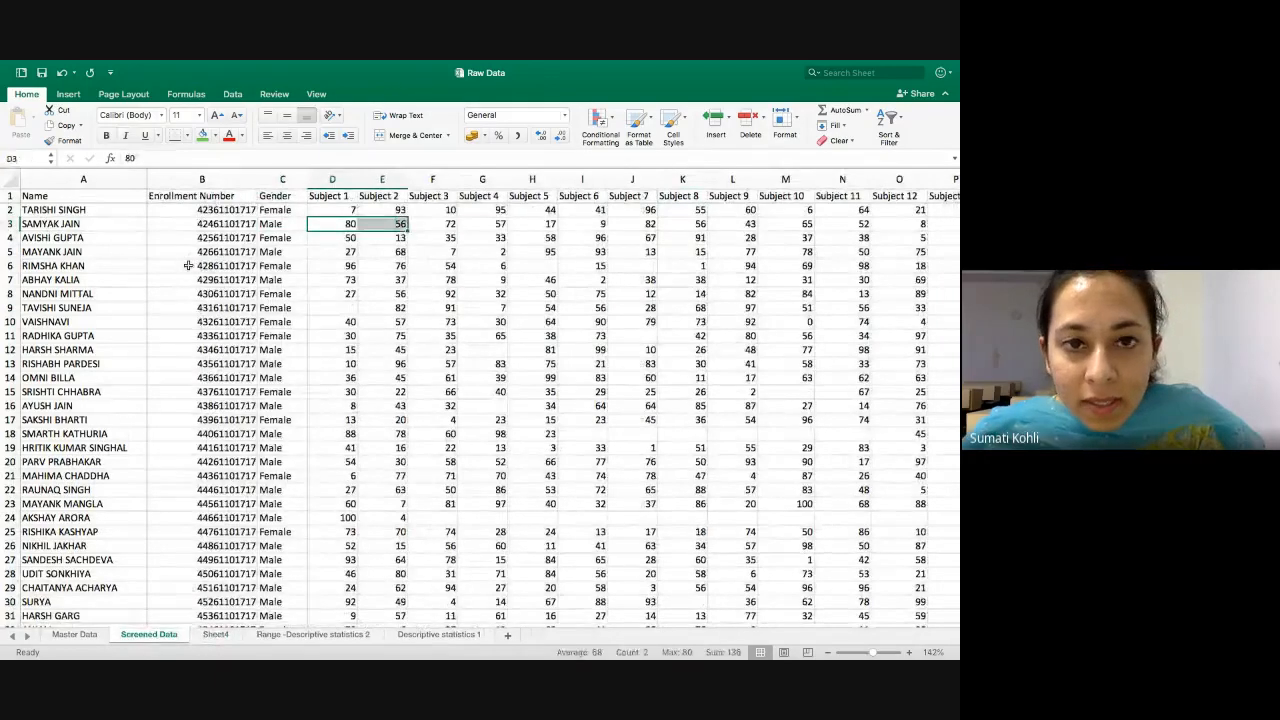
key("shift+Right")
key("shift+Right")
key("shift+Right")
key("shift+Right")
key("shift+Right")
key("shift+Right")
key("shift+Right")
key("shift+Right")
key("shift+Right")
key("shift+Right")
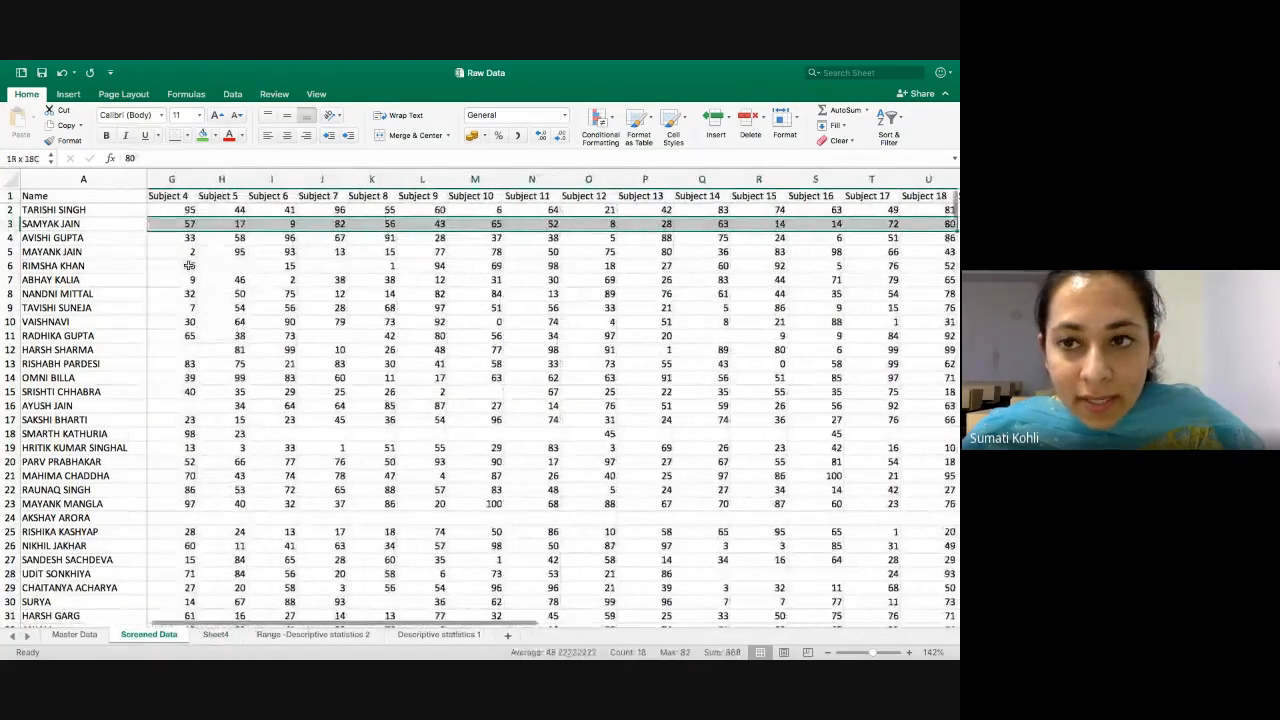
key("shift+Left")
key("shift+Left")
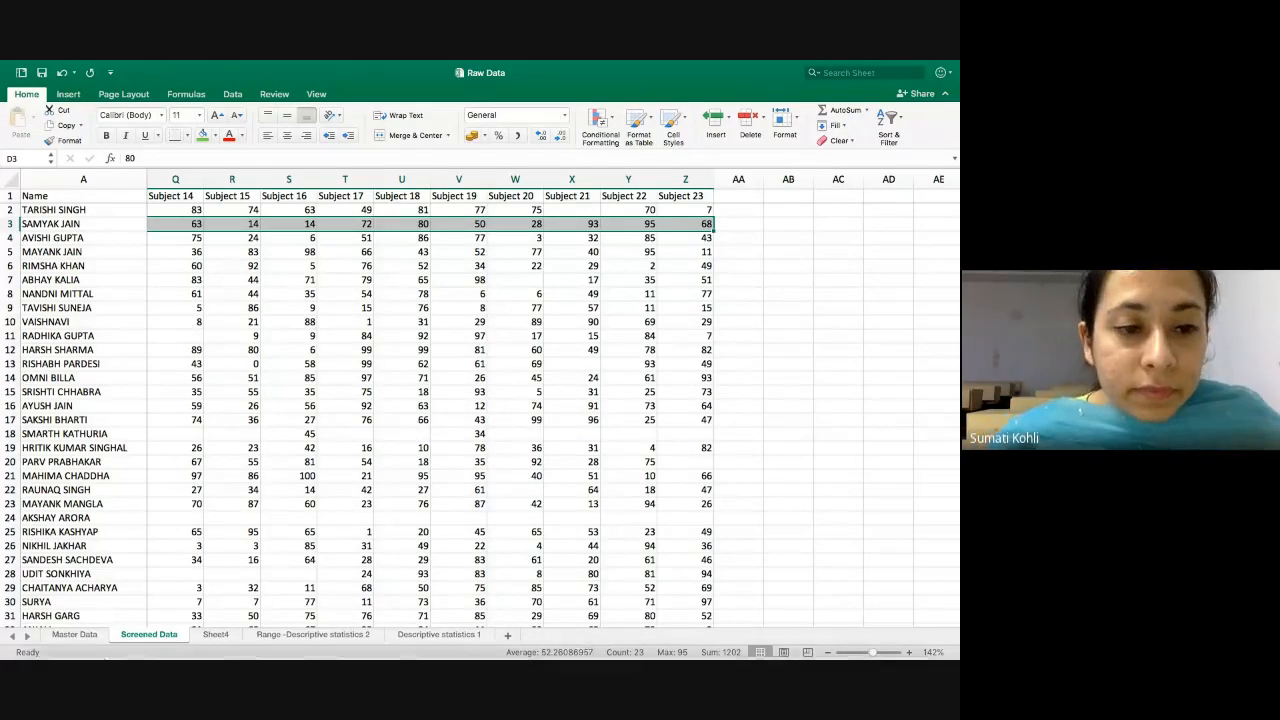
- On Sheet4, calculate the first participant's completeness in B16 with =B15/23 and format it as a percentage
left_click(221, 636)
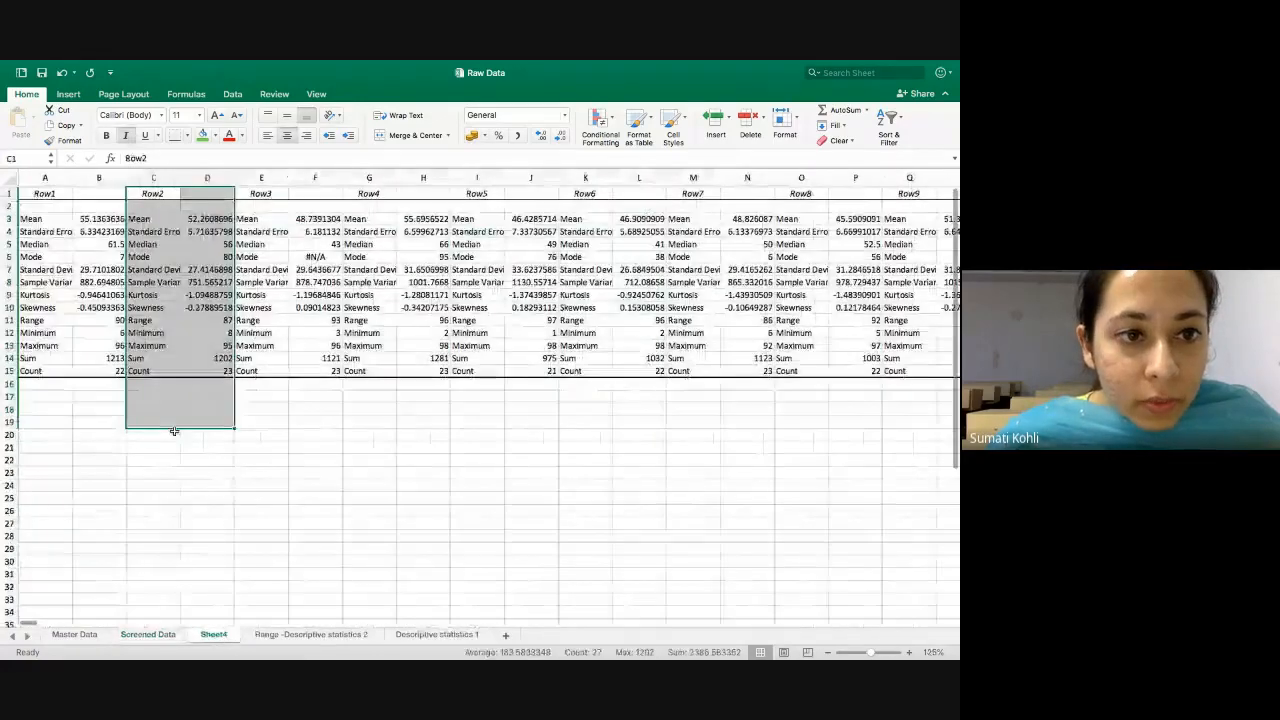
left_click(86, 387)
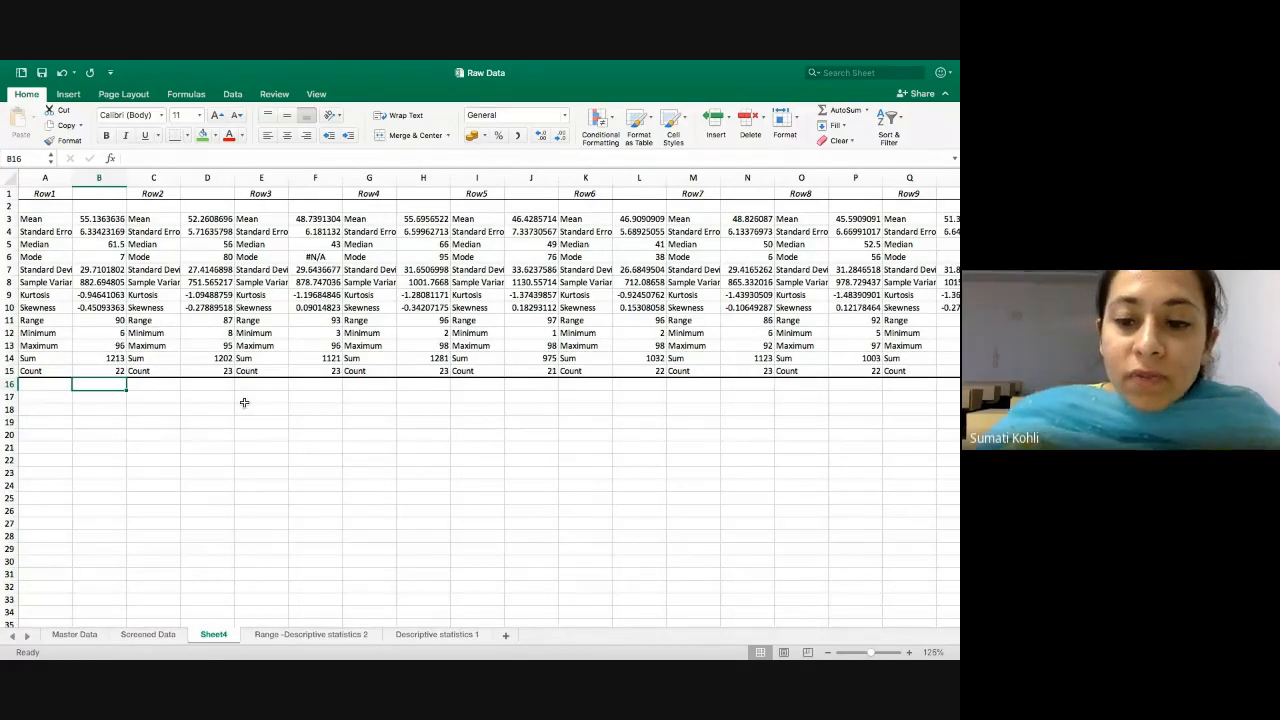
type("=")
key("Up")
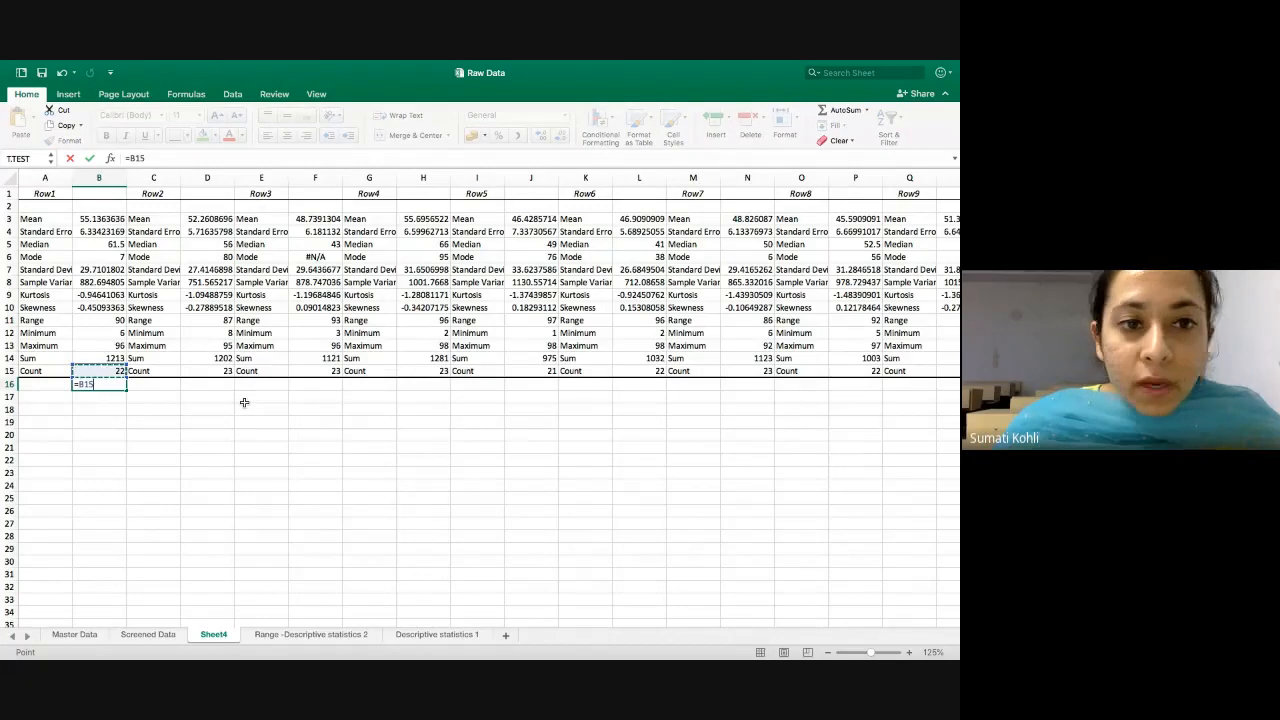
type("/23")
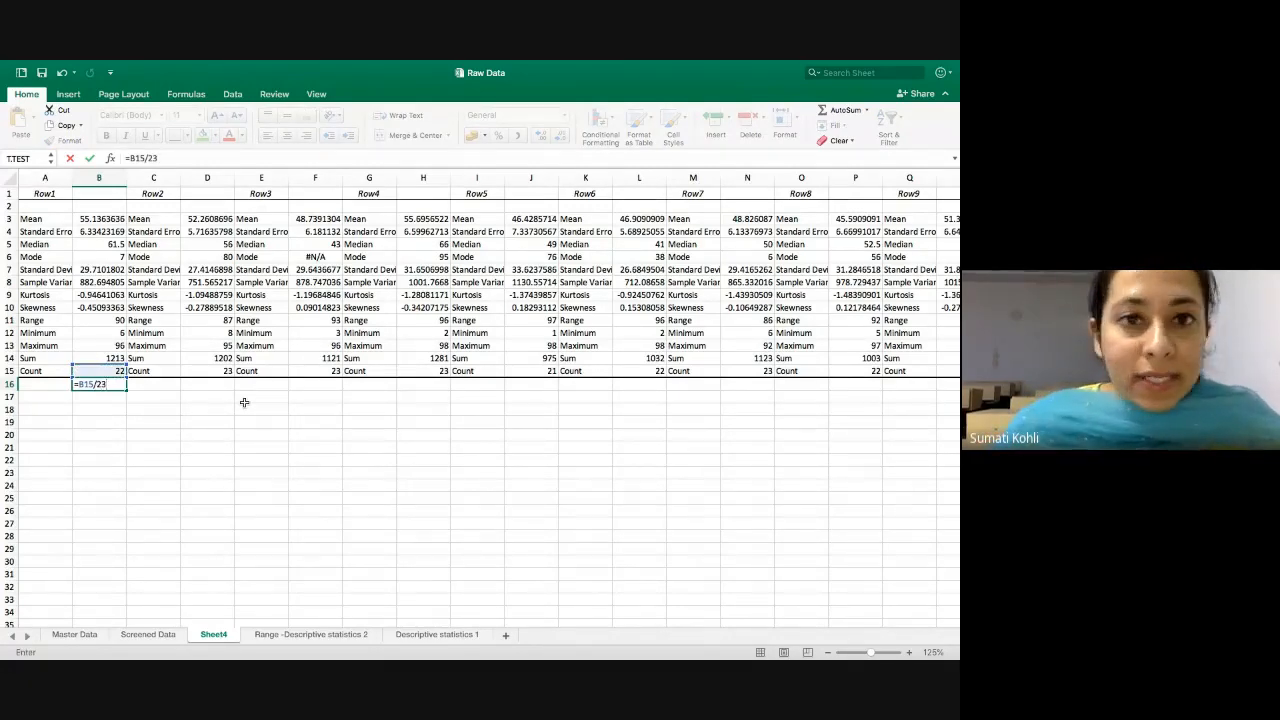
key("Return")
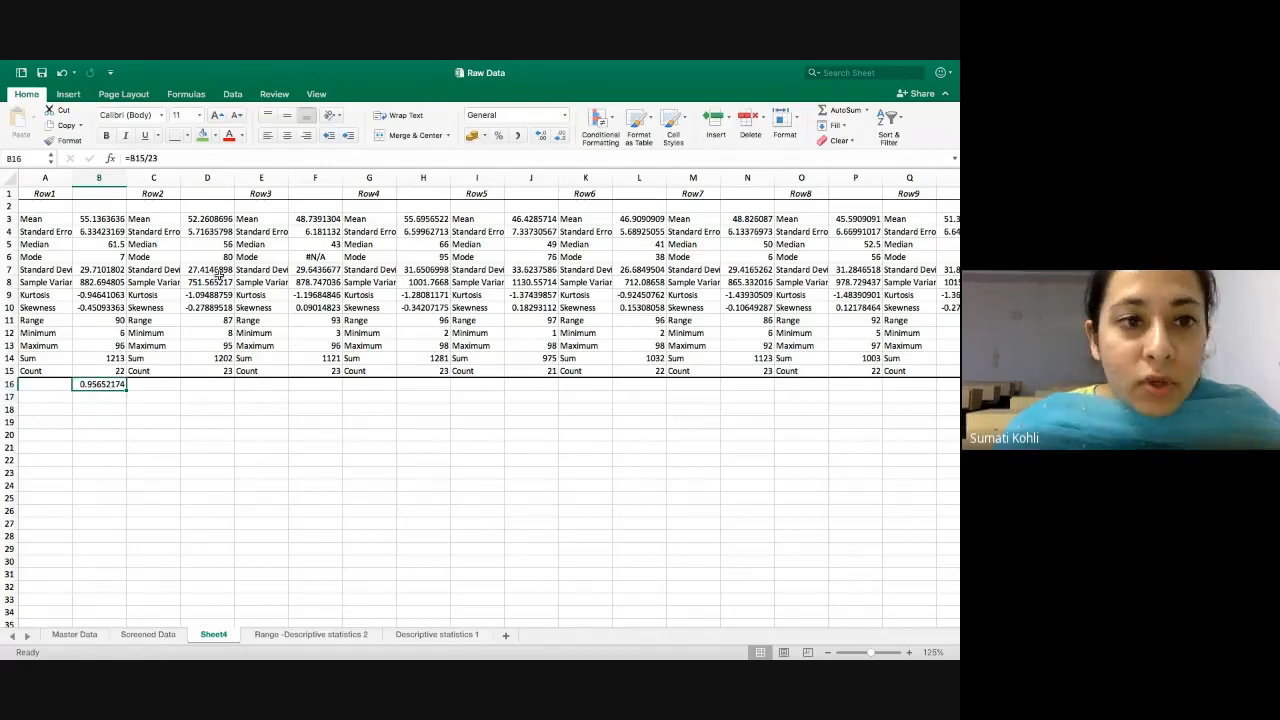
left_click(498, 135)
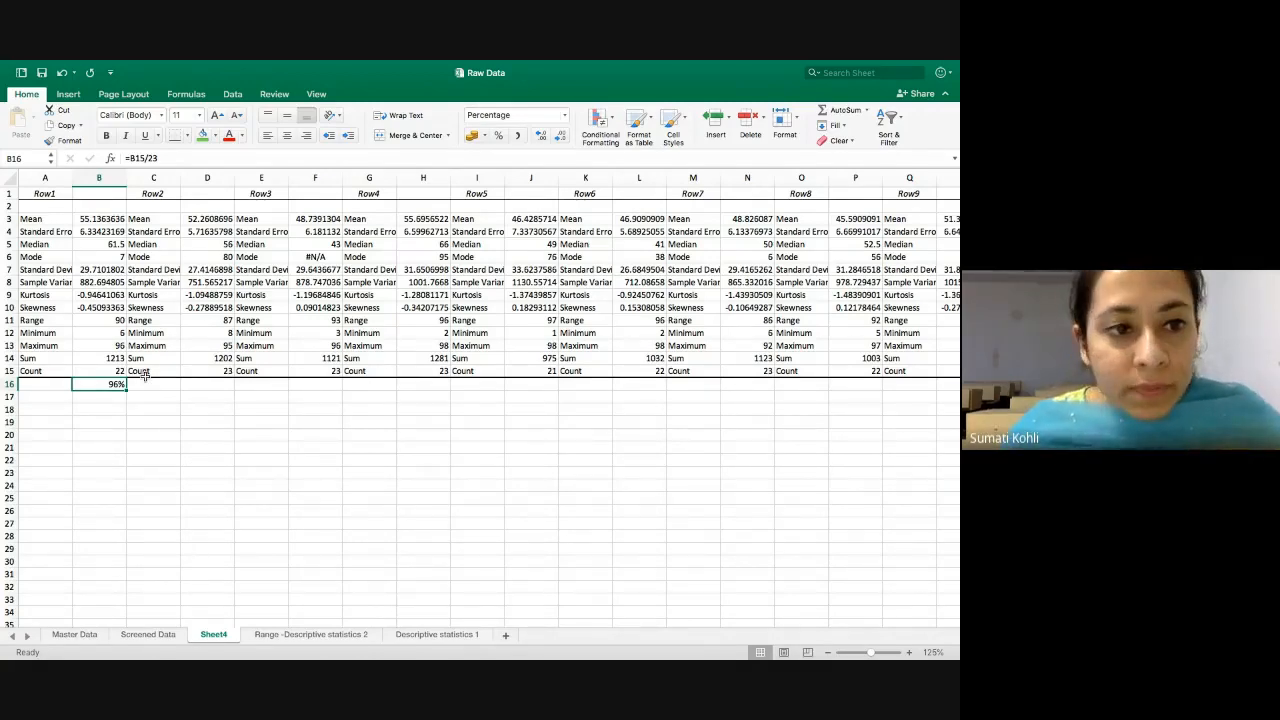
- Copy the completeness formula from B16 to D16 beneath the second participant's Count
key("super+c")
key("Right")
key("Right")
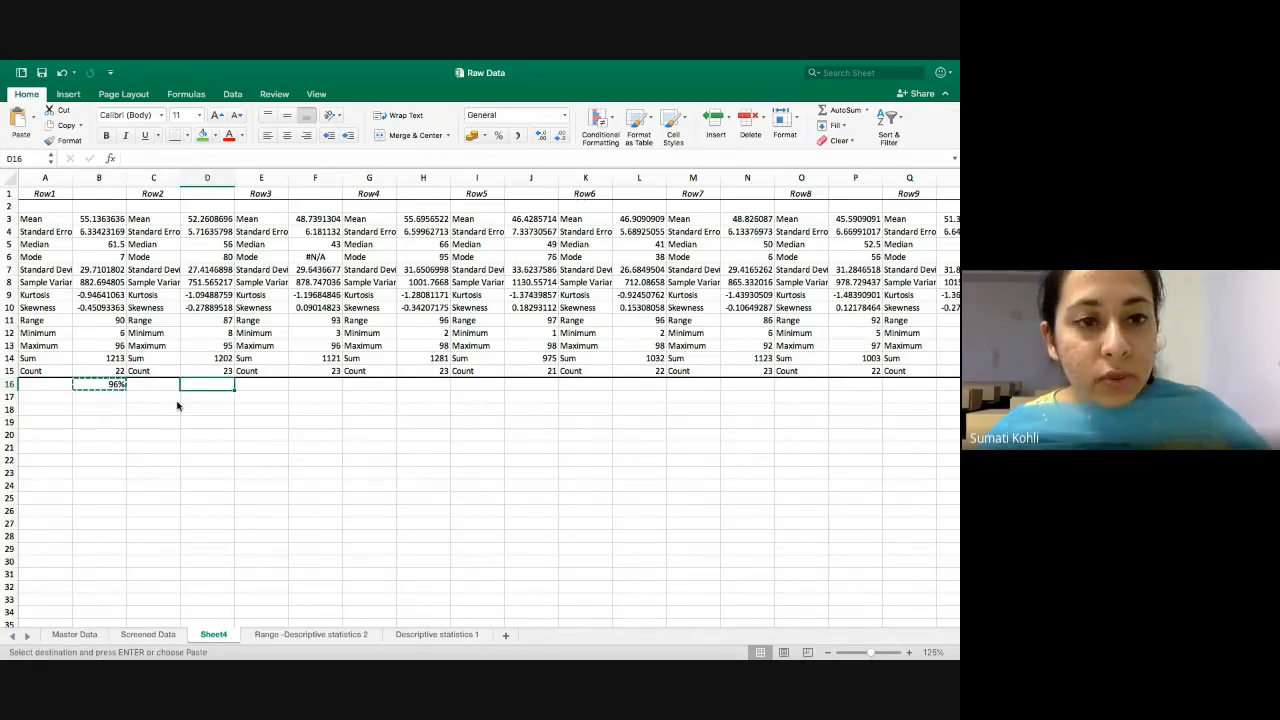
key("super+v")
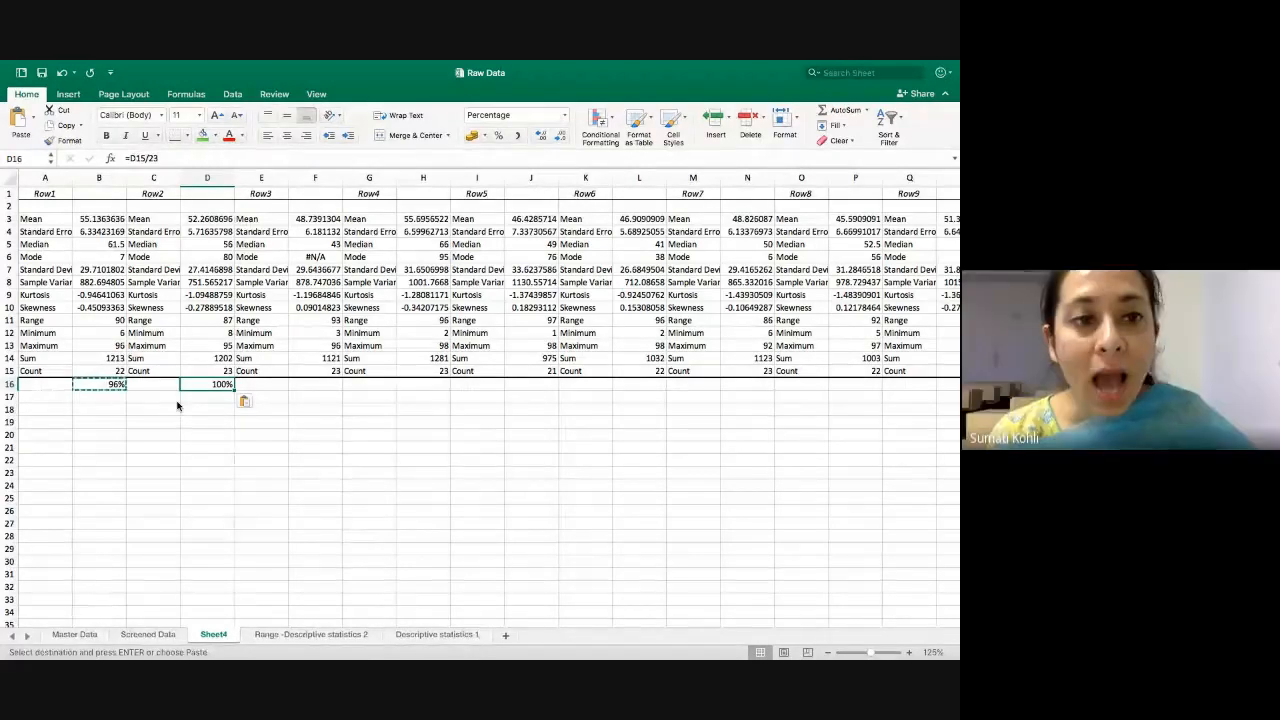
- Clear the completeness formulas from B16:D16
left_click(100, 386)
left_click_drag(100, 386, 170, 381)
key("Delete")
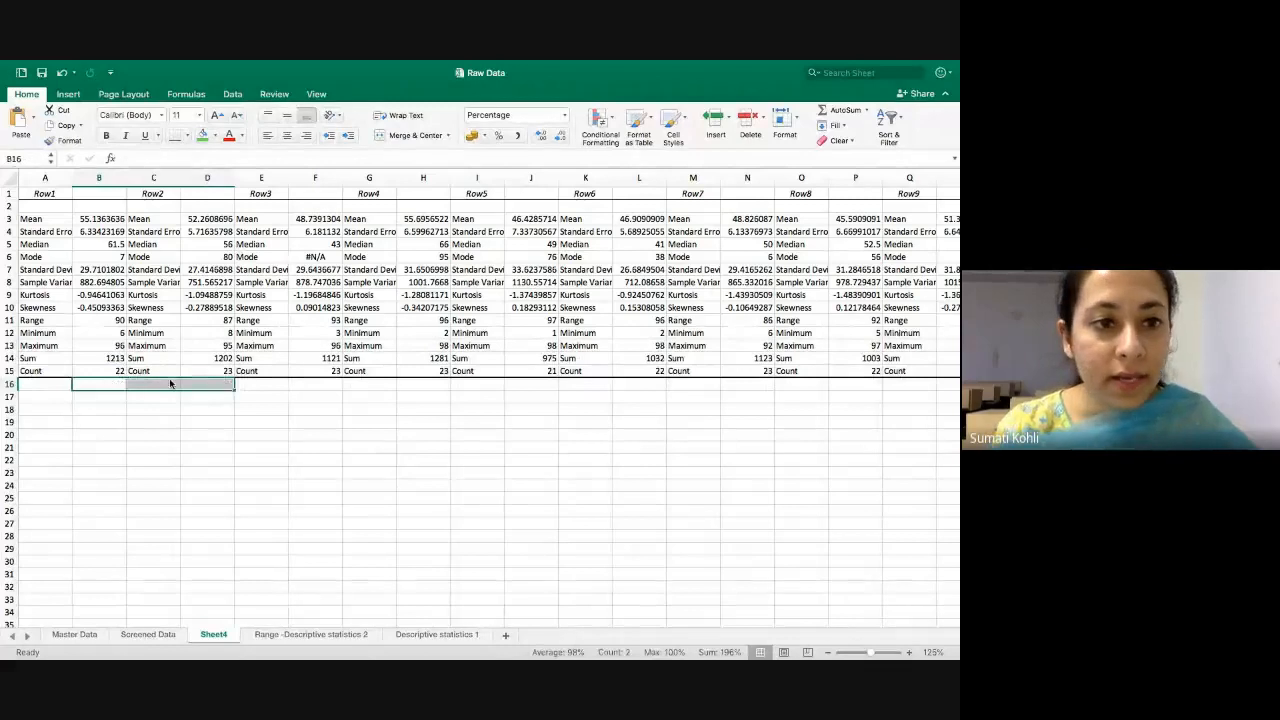
- Enter the completeness formula =B15/23 again in B16 for the first participant
key("Left")
key("Right")
type("=")
key("Up")
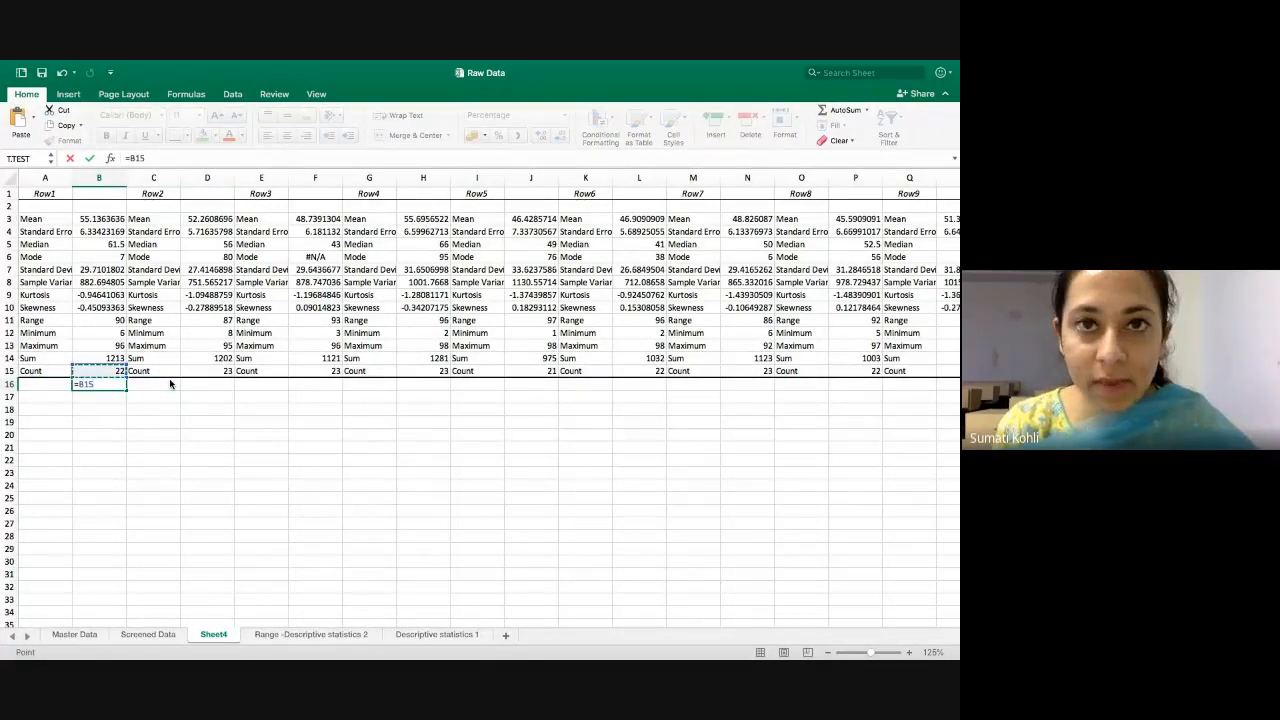
type("/23")
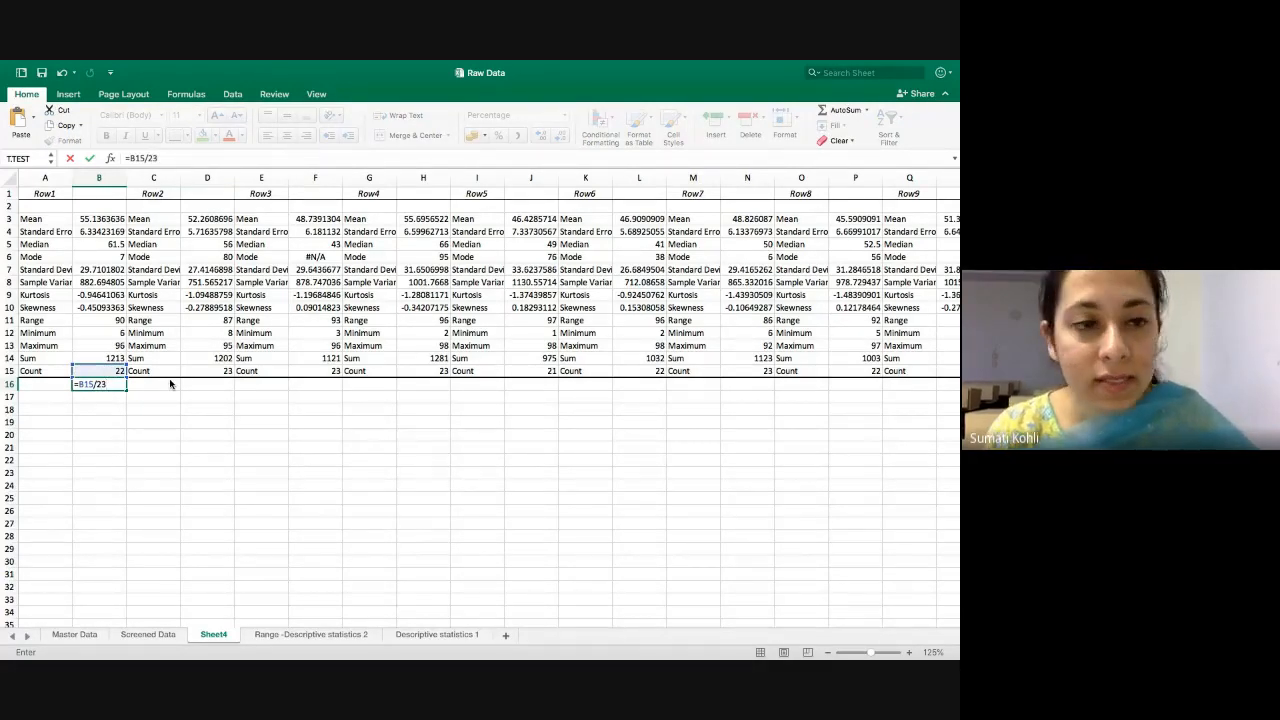
key("Return")
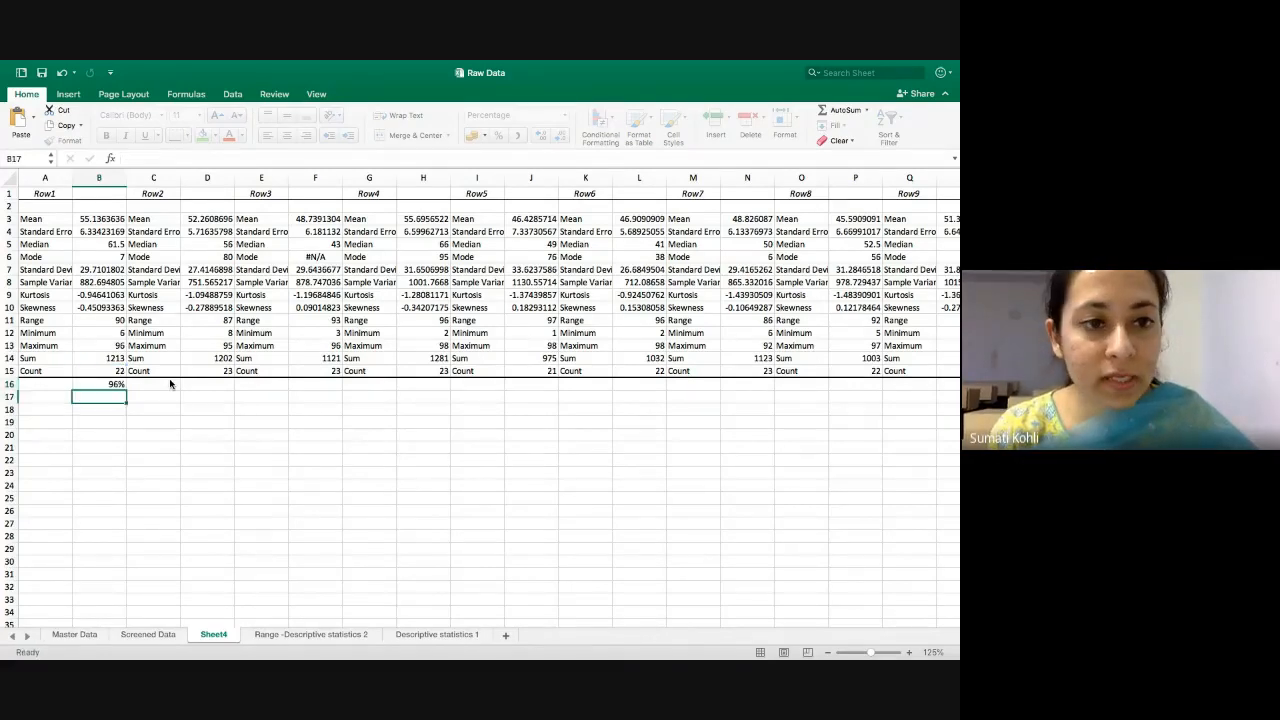
- Copy the completeness formula from B16 to D16 and F16 for the second and third participants
key("Up")
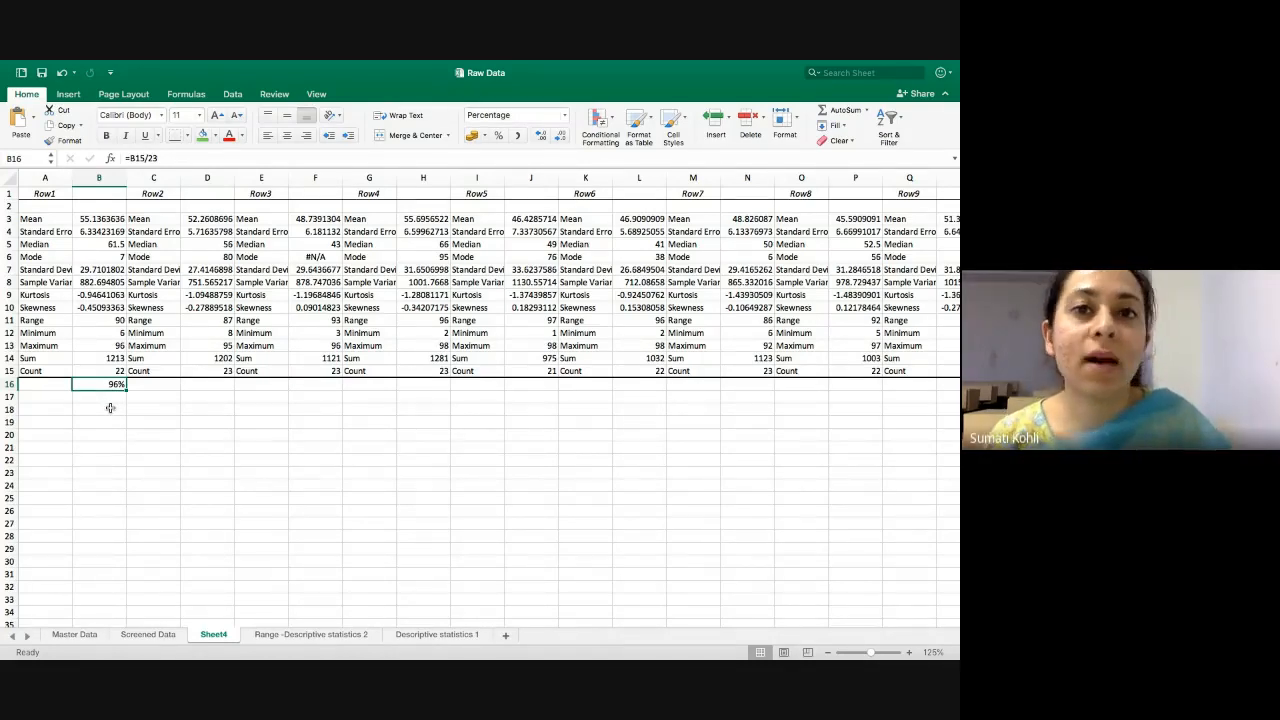
key("super+c")
key("Right")
key("Right")
key("Right")
key("Left")
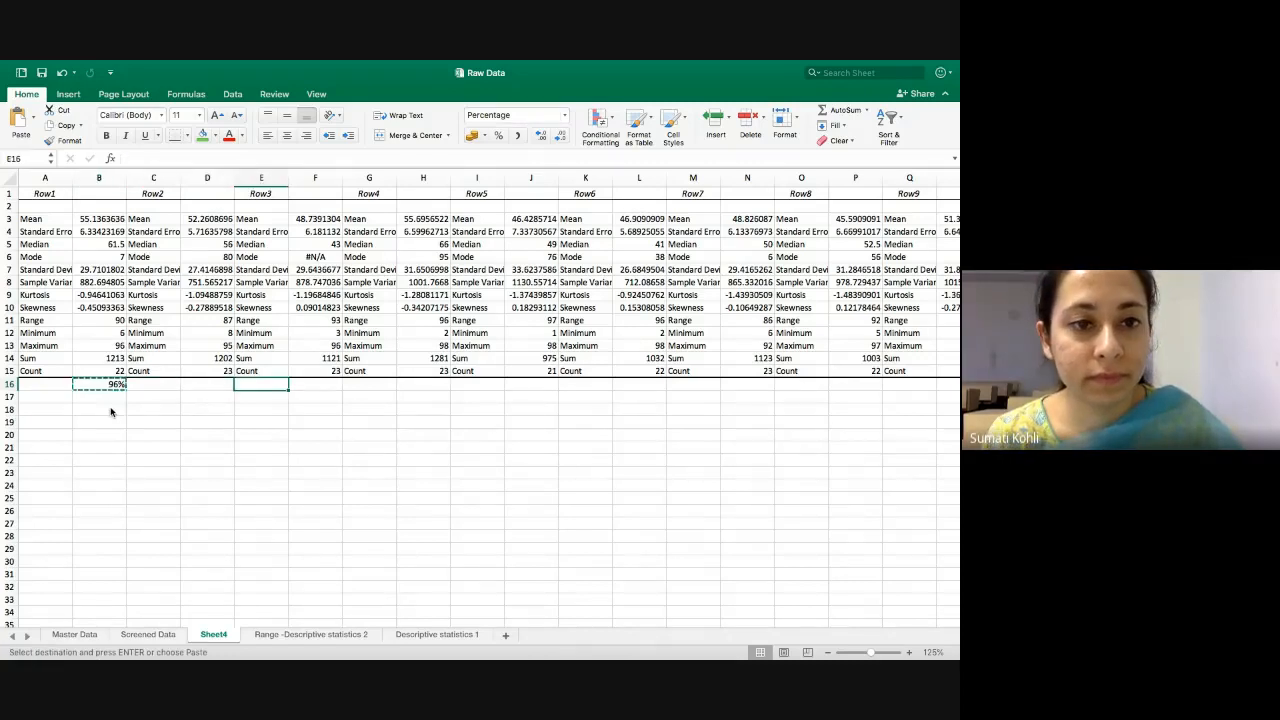
key("super+v")
key("Right")
key("Right")
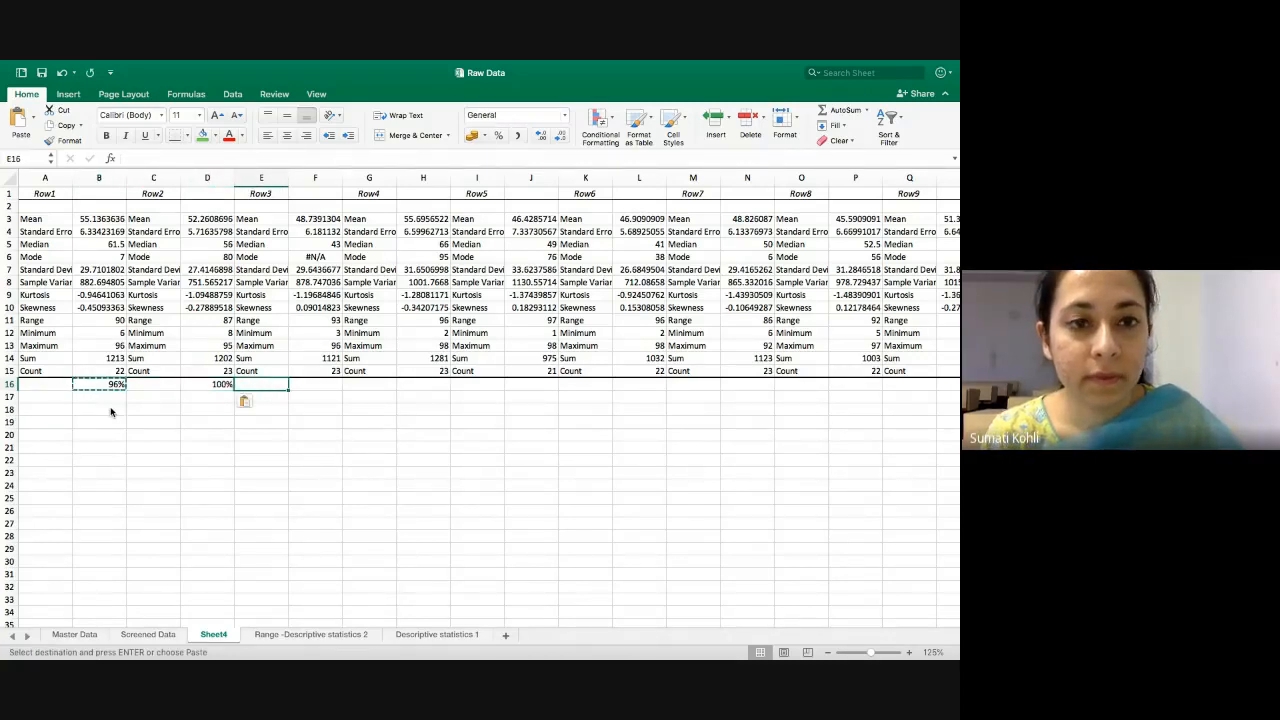
key("super+v")
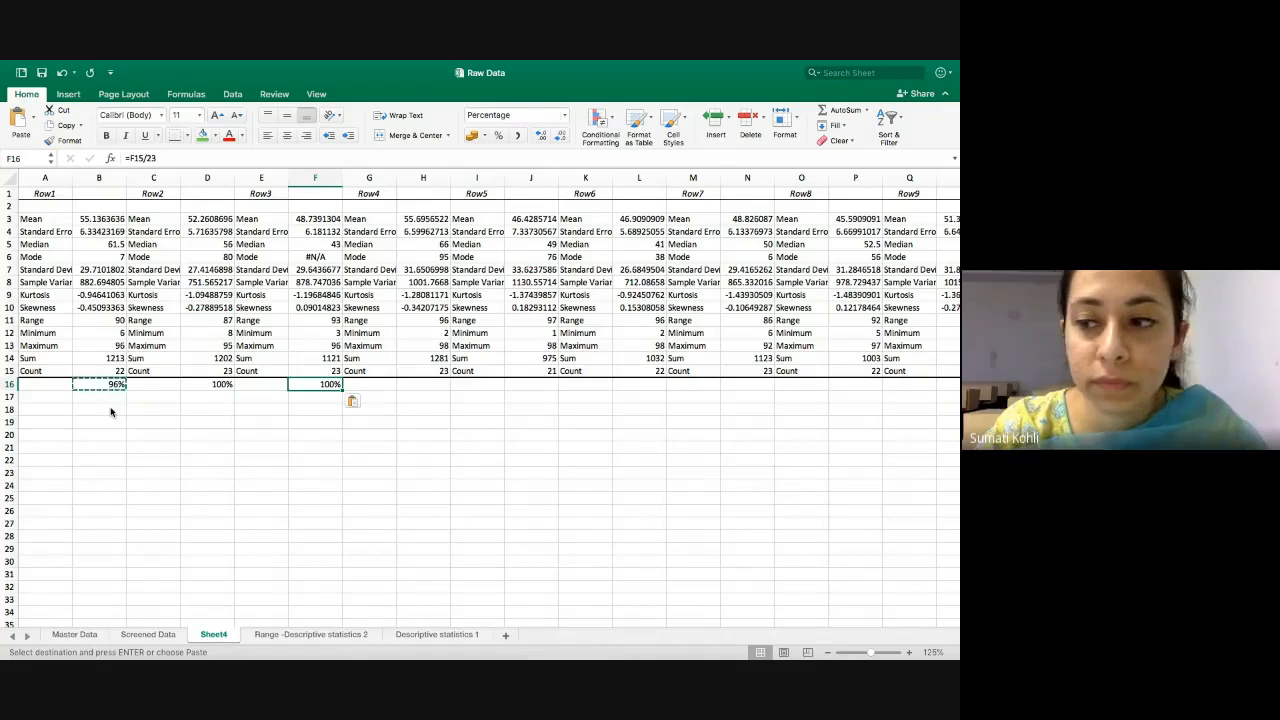
- Review the completeness formulas and percentages in row 16 for the first three participants
key("Left")
key("Left")
key("Left")
key("Left")
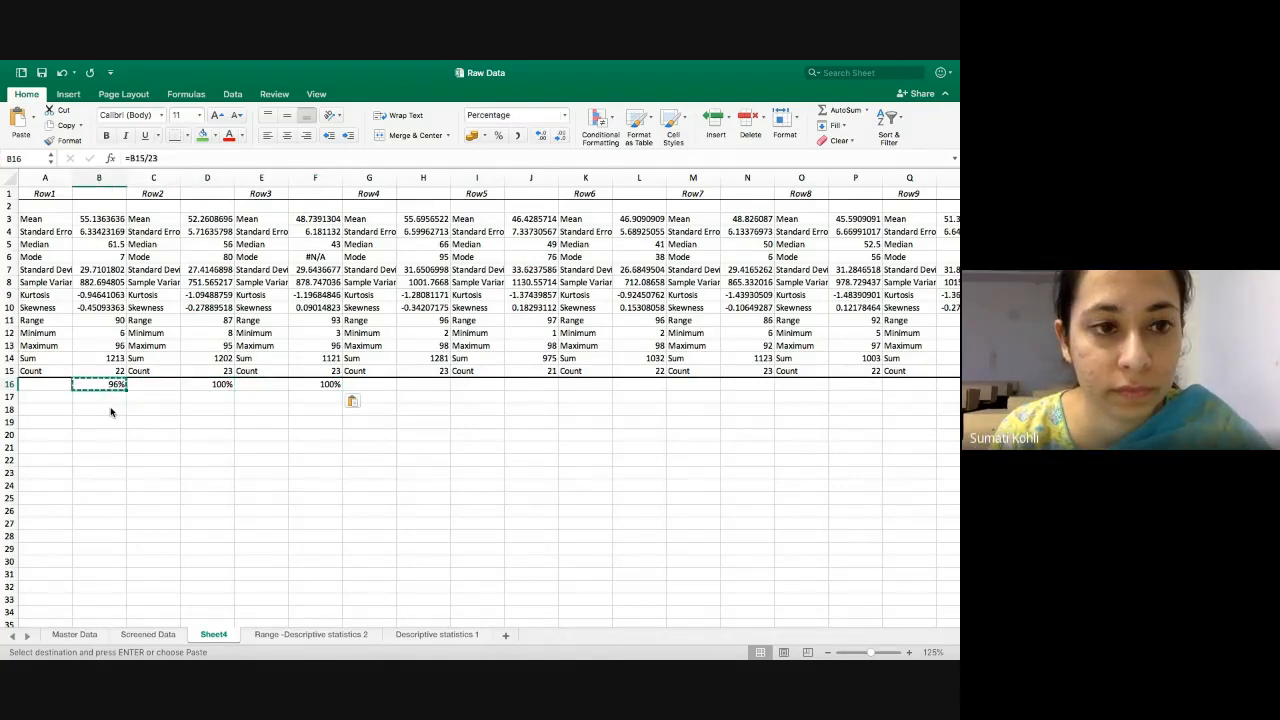
key("Left")
key("Right")
key("Right")
key("Right")
key("Right")
key("Right")
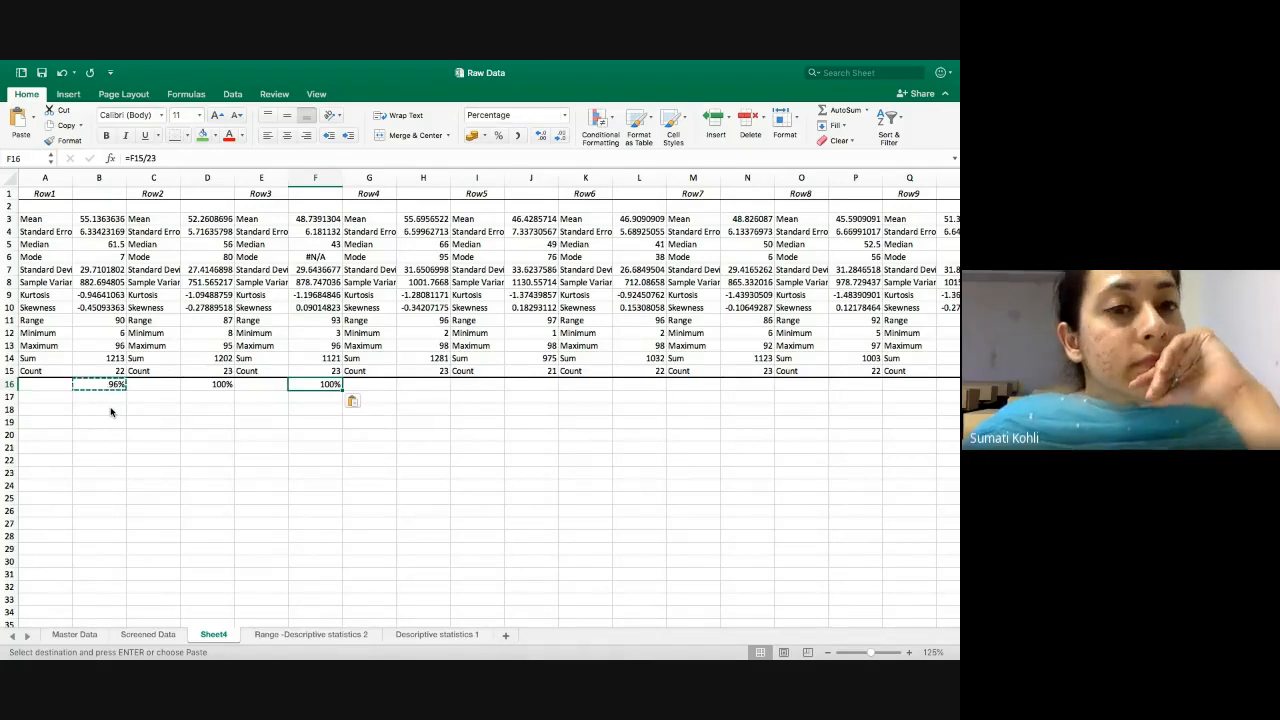
key("Left")
key("Left")
key("Left")
key("Left")
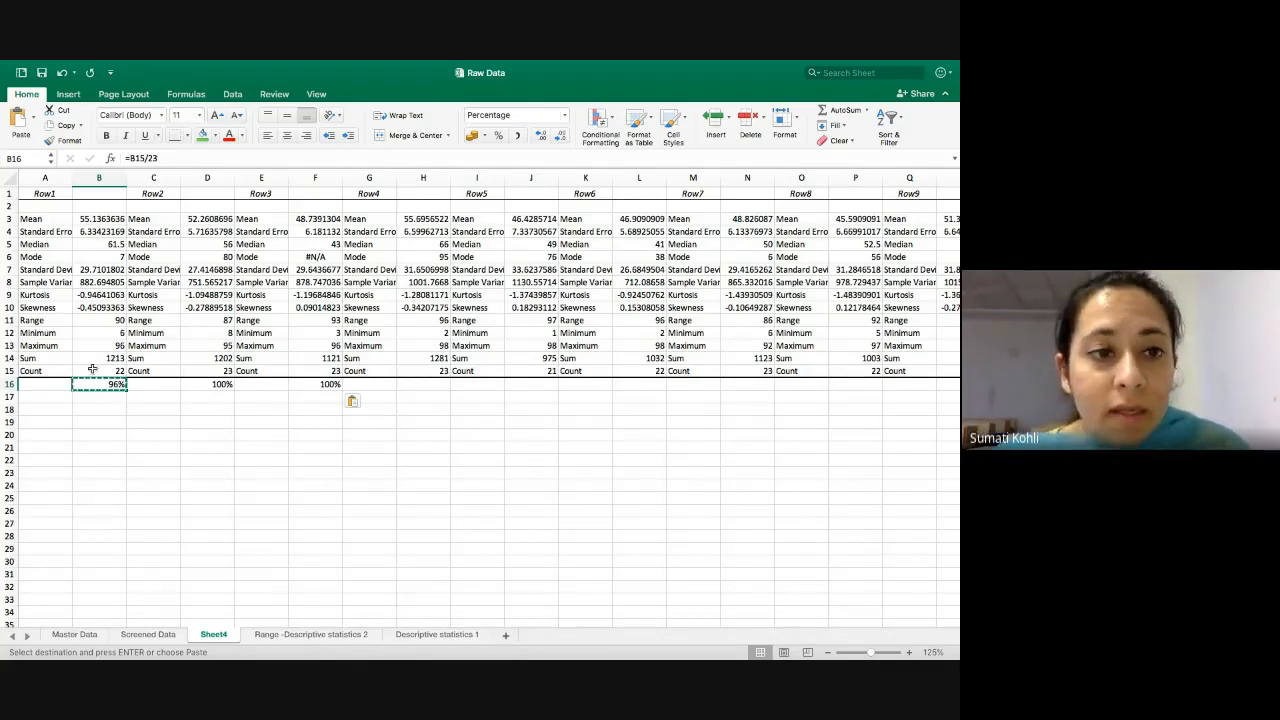
- Continue the completeness formula from F16 into H16 and J16 for the fourth and fifth participants
key("Right")
key("Right")
key("Right")
key("Right")
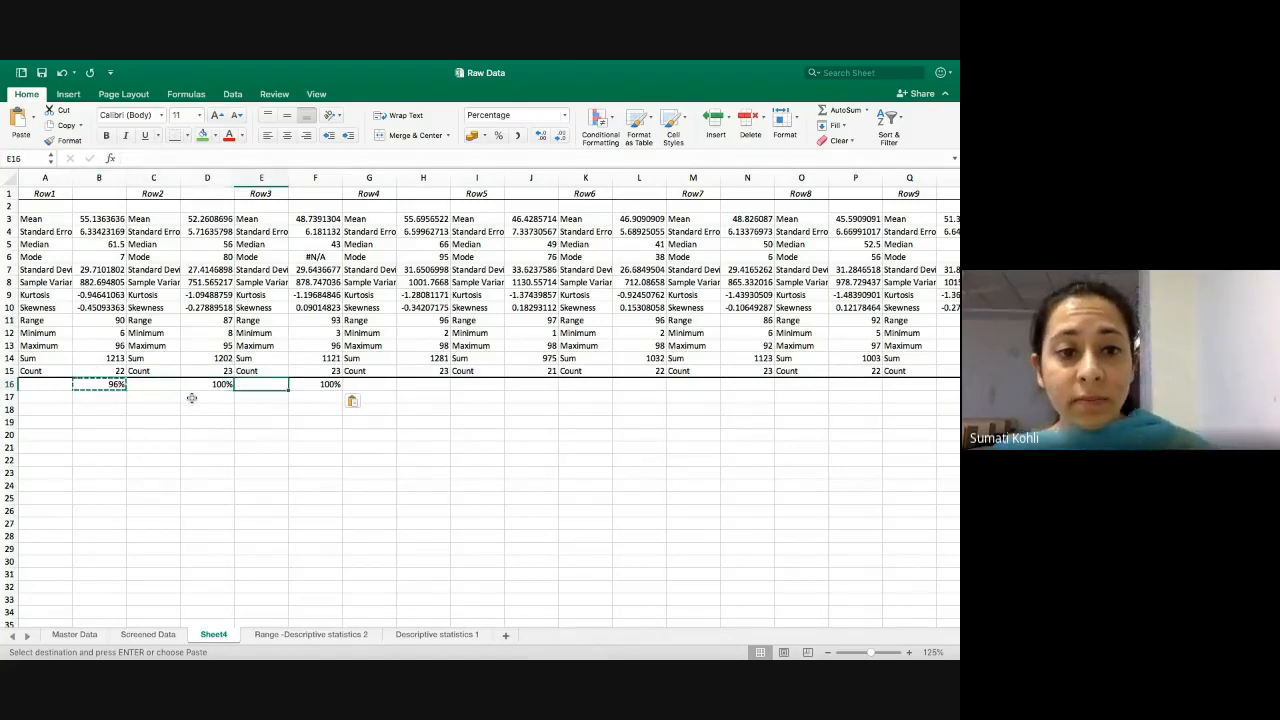
key("ctrl+c")
key("Right")
key("Right")
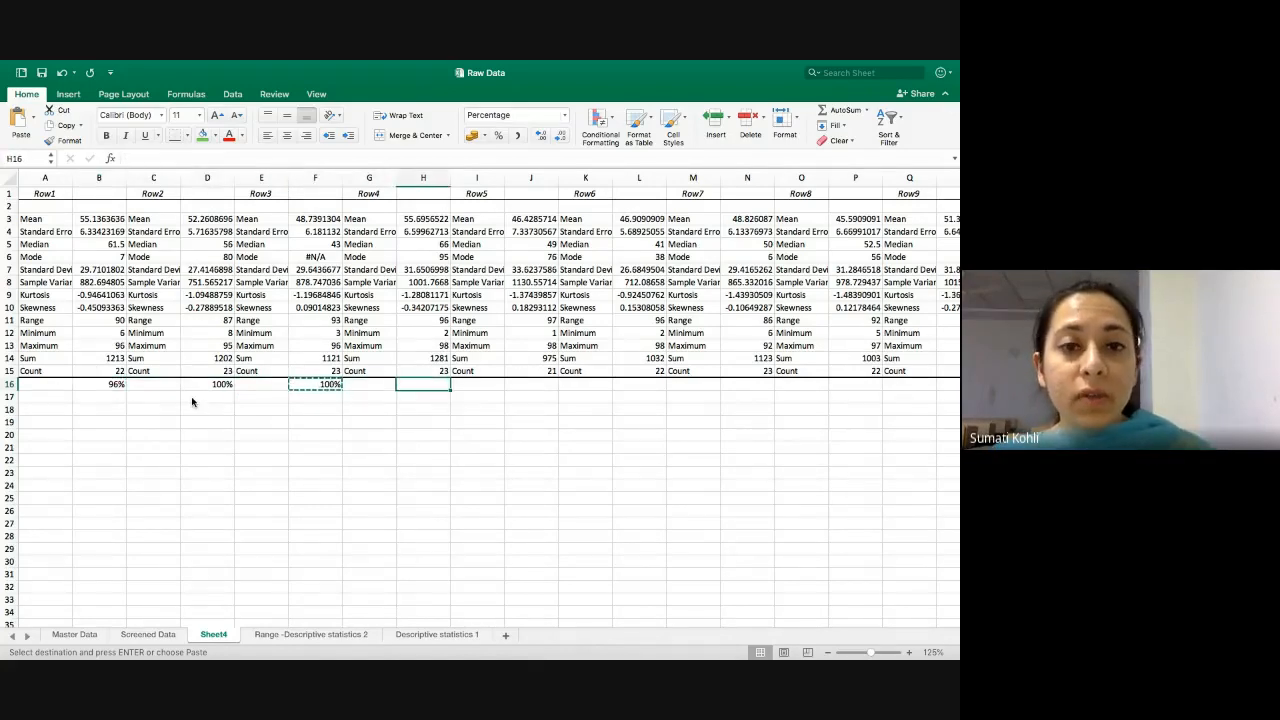
key("ctrl+v")
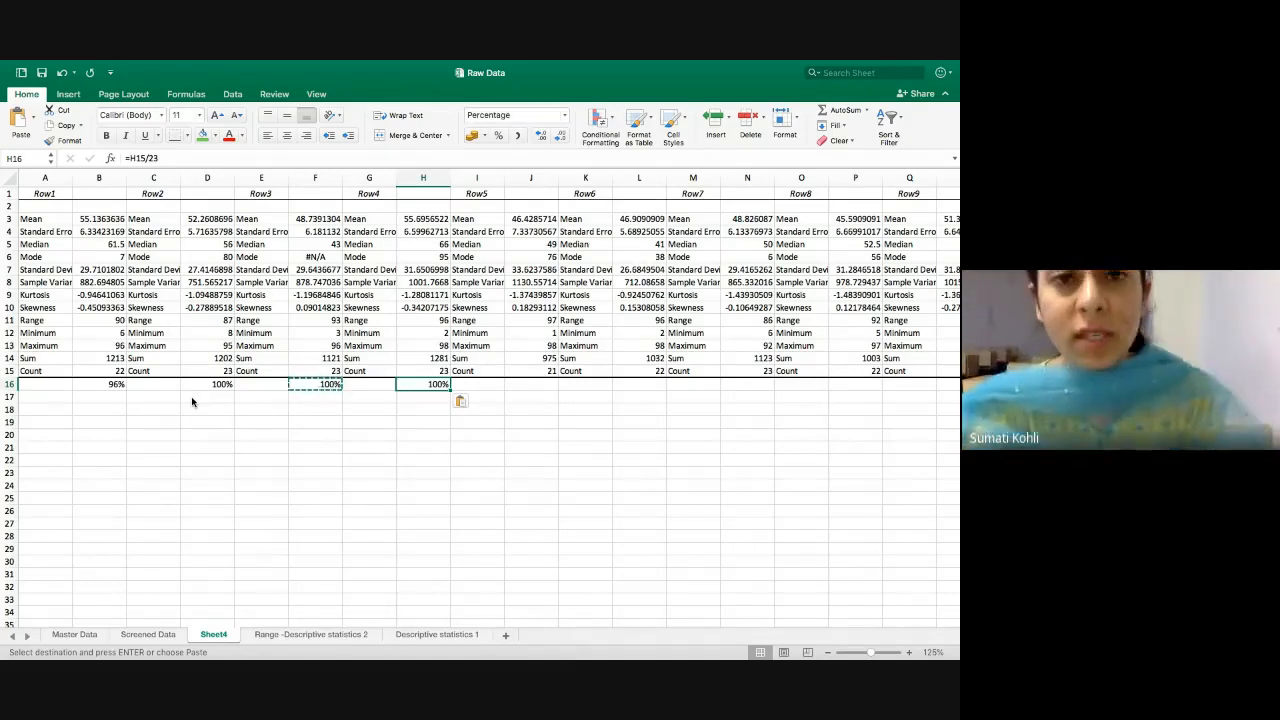
key("ctrl+c")
key("Right")
key("Right")
key("super+v")
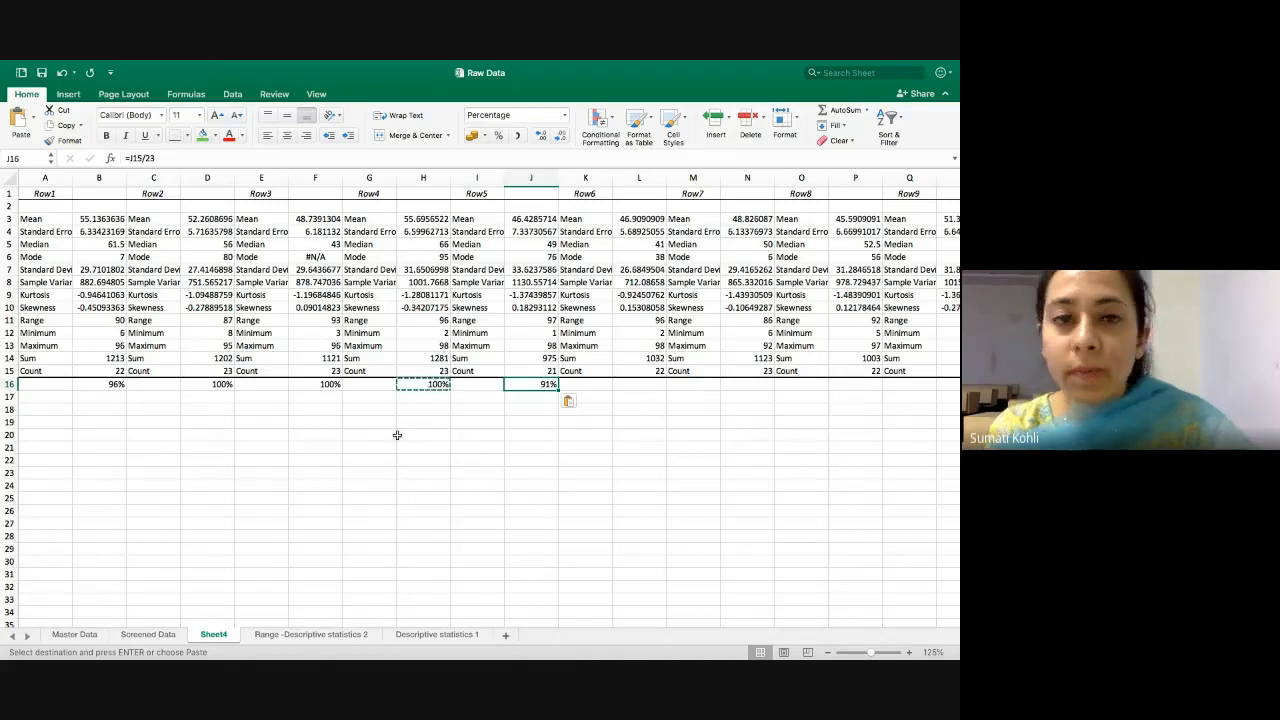
- On the Screened Data sheet, fill the empty column AA after Subject 23 with green
left_click(146, 635)
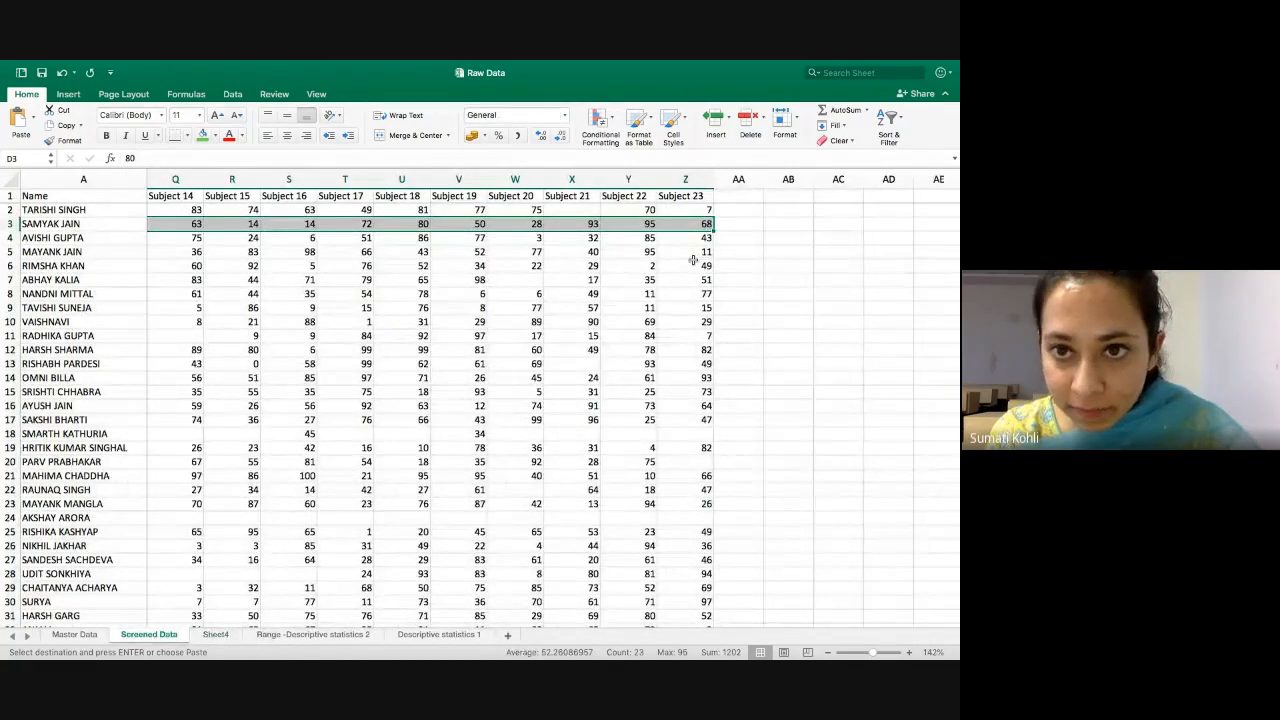
scroll(692, 260, "right", 2)
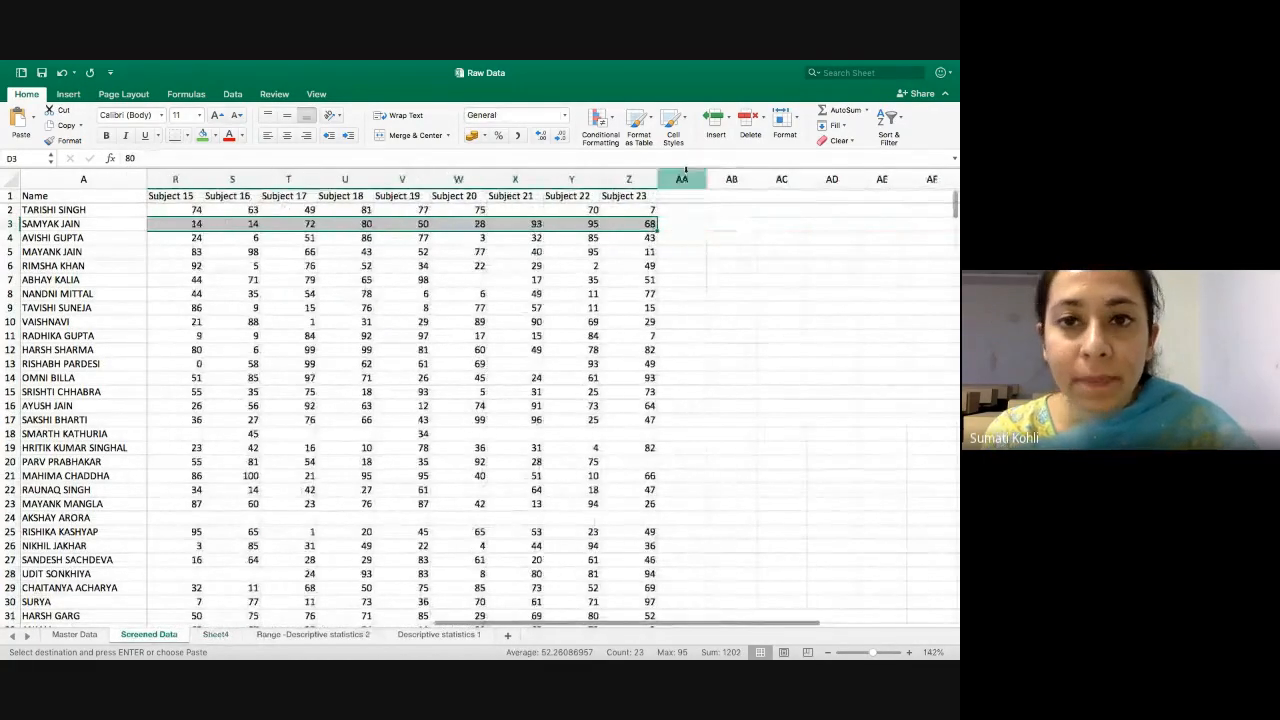
left_click(678, 197)
left_click(681, 179)
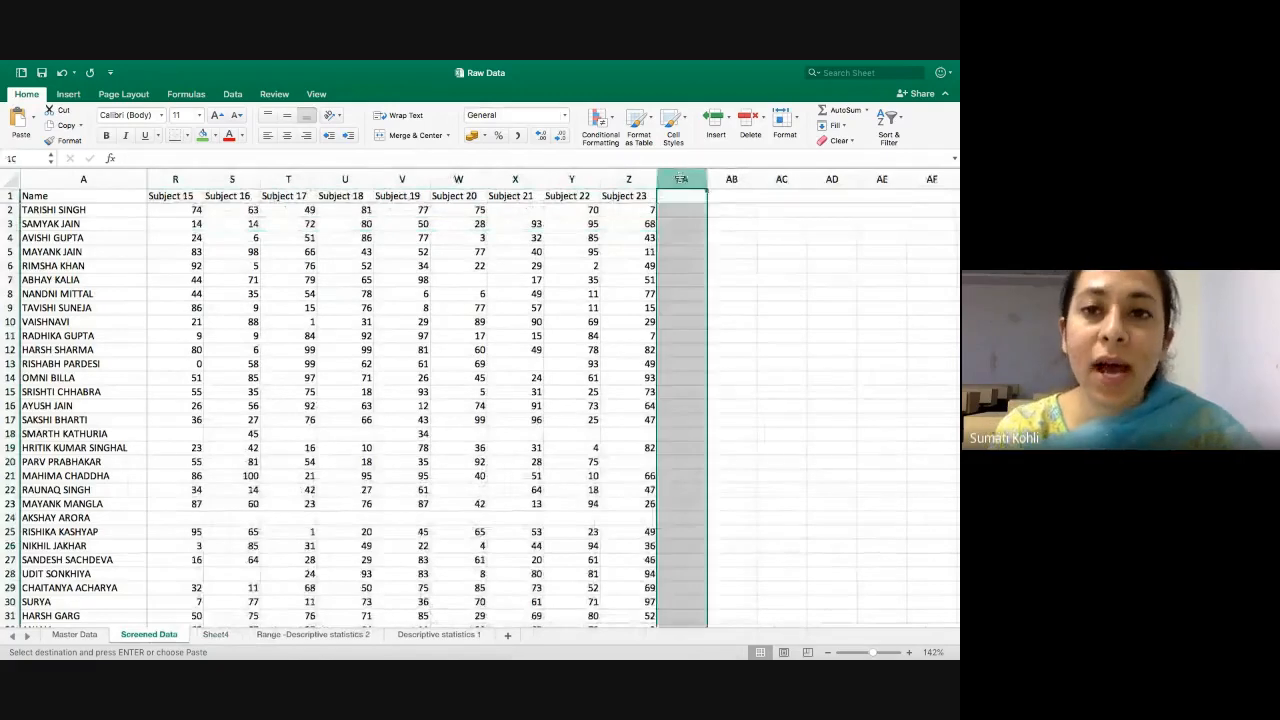
left_click(202, 135)
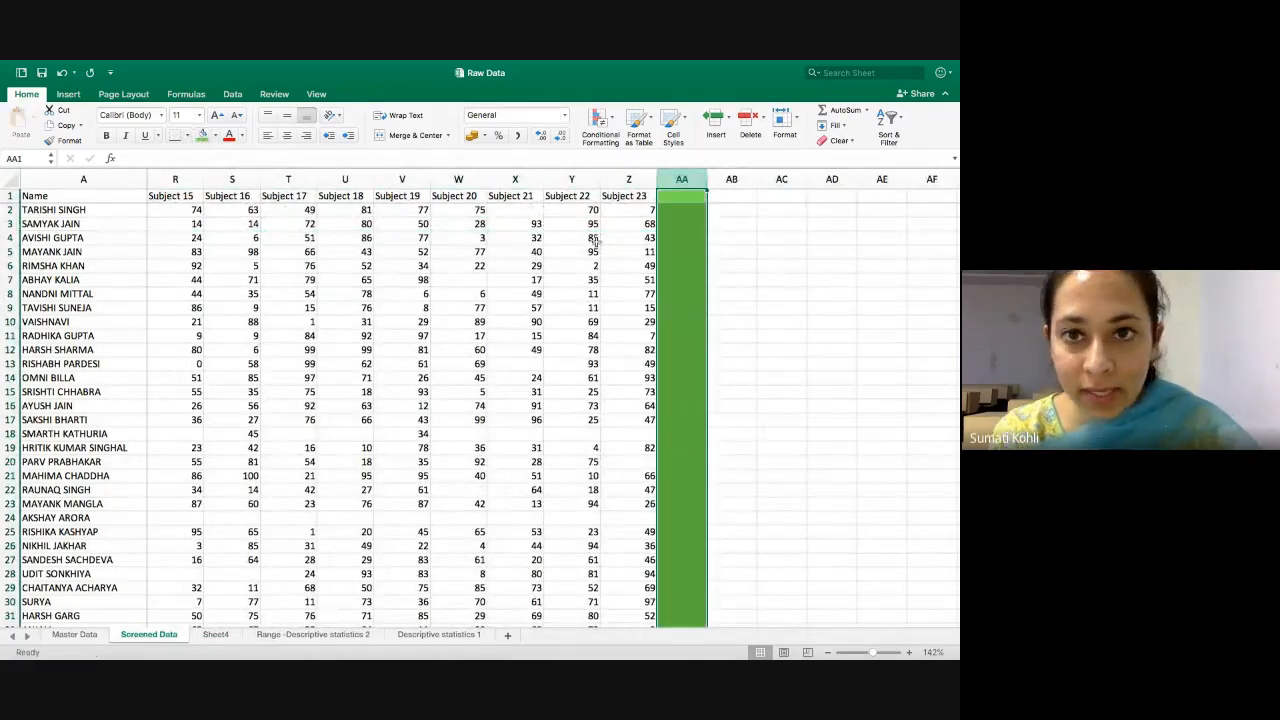
- Enter the heading "% of data available" in AA1 and widen column AA to fit it
left_click(677, 196)
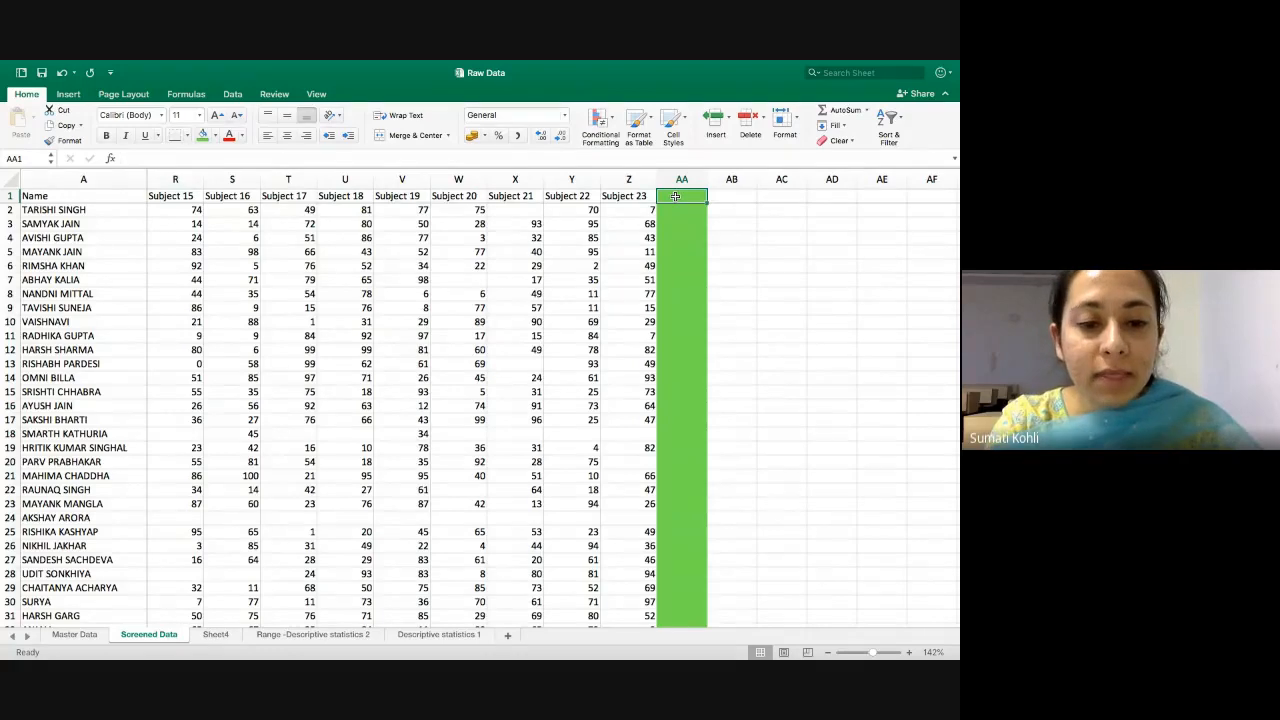
type("%")
key("BackSpace")
type("% of")
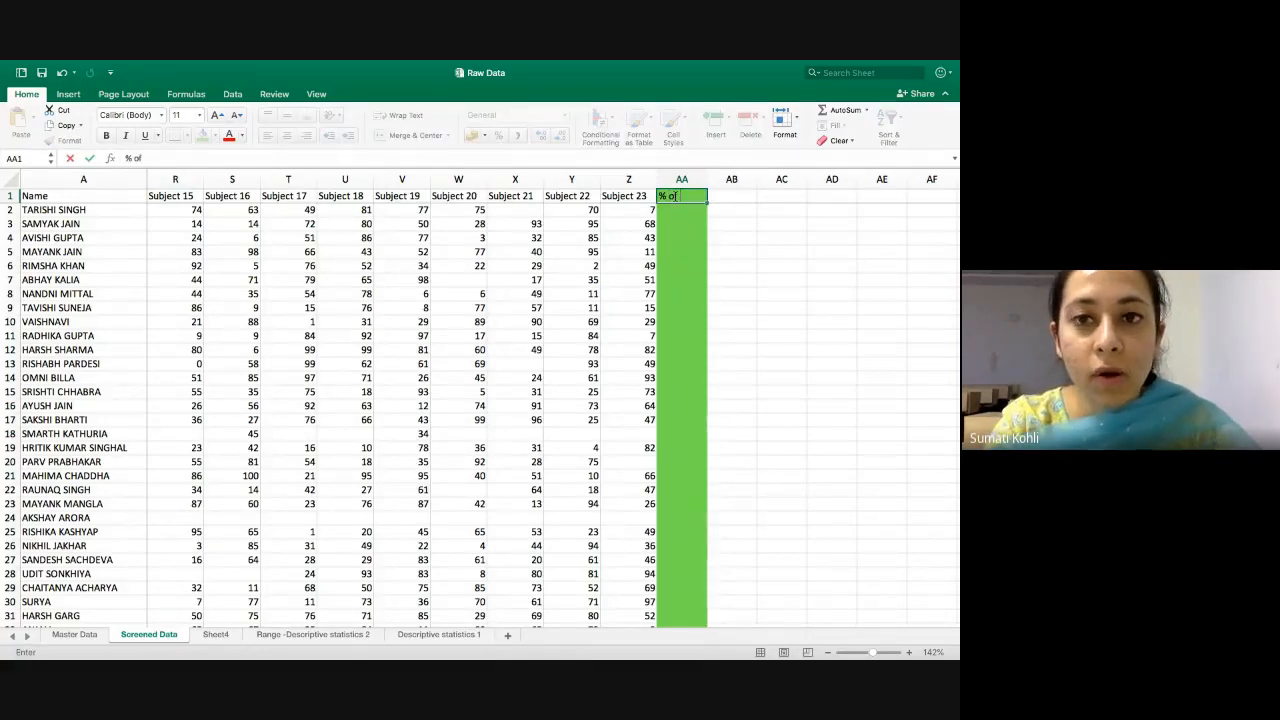
type(" data ava")
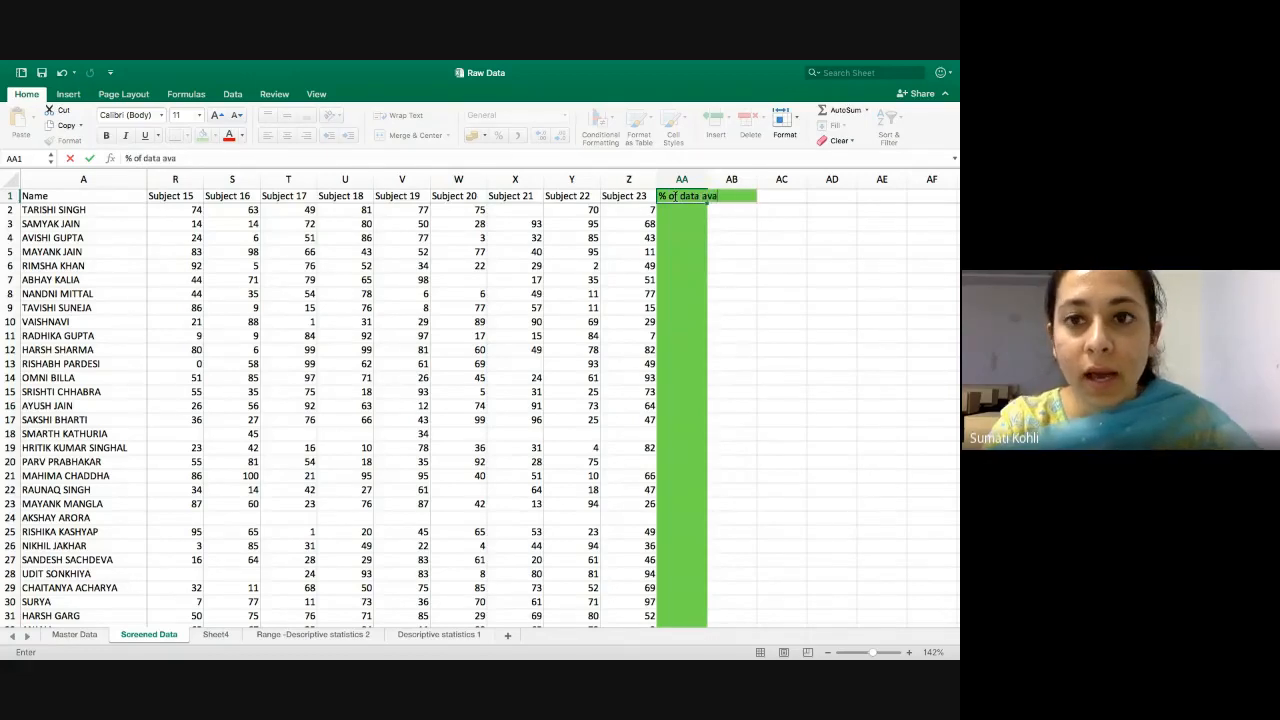
type("ilable")
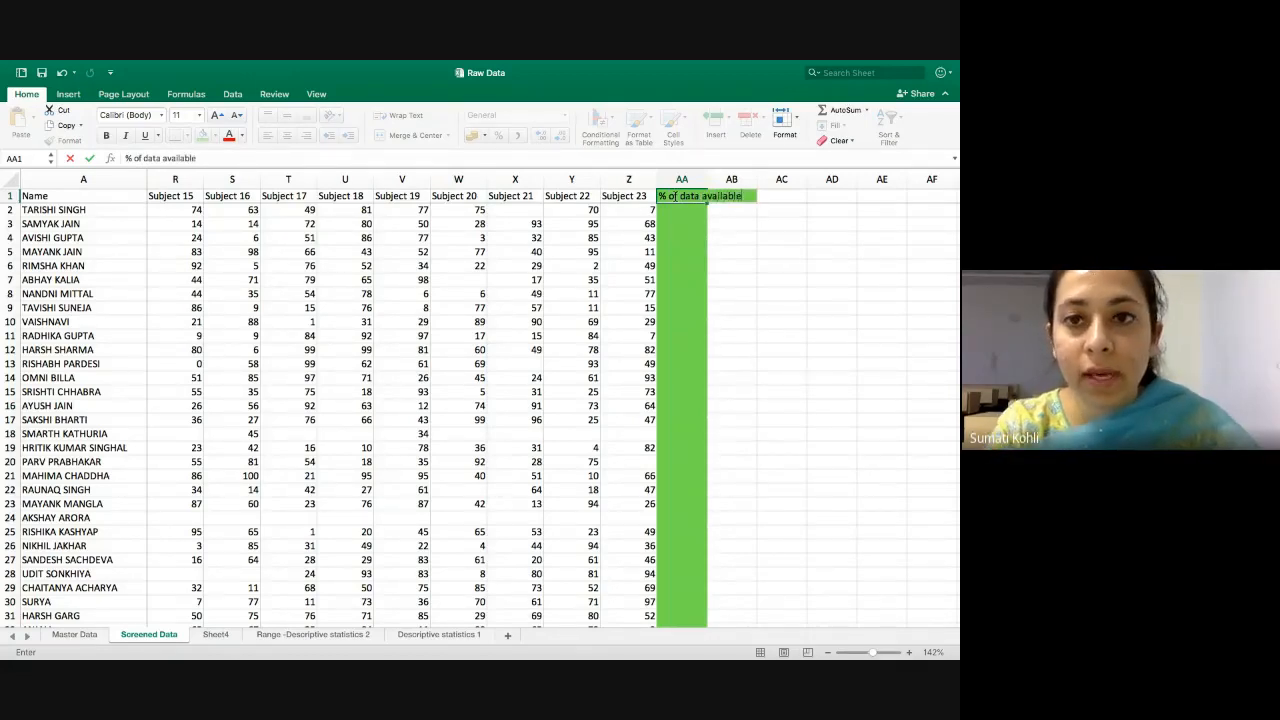
key("Return")
left_click_drag(707, 179, 752, 176)
- Enter =COUNTA(D2:Z2) in AA2 to count the first participant's marks and copy the formula down column AA for all participants
type("=cou")
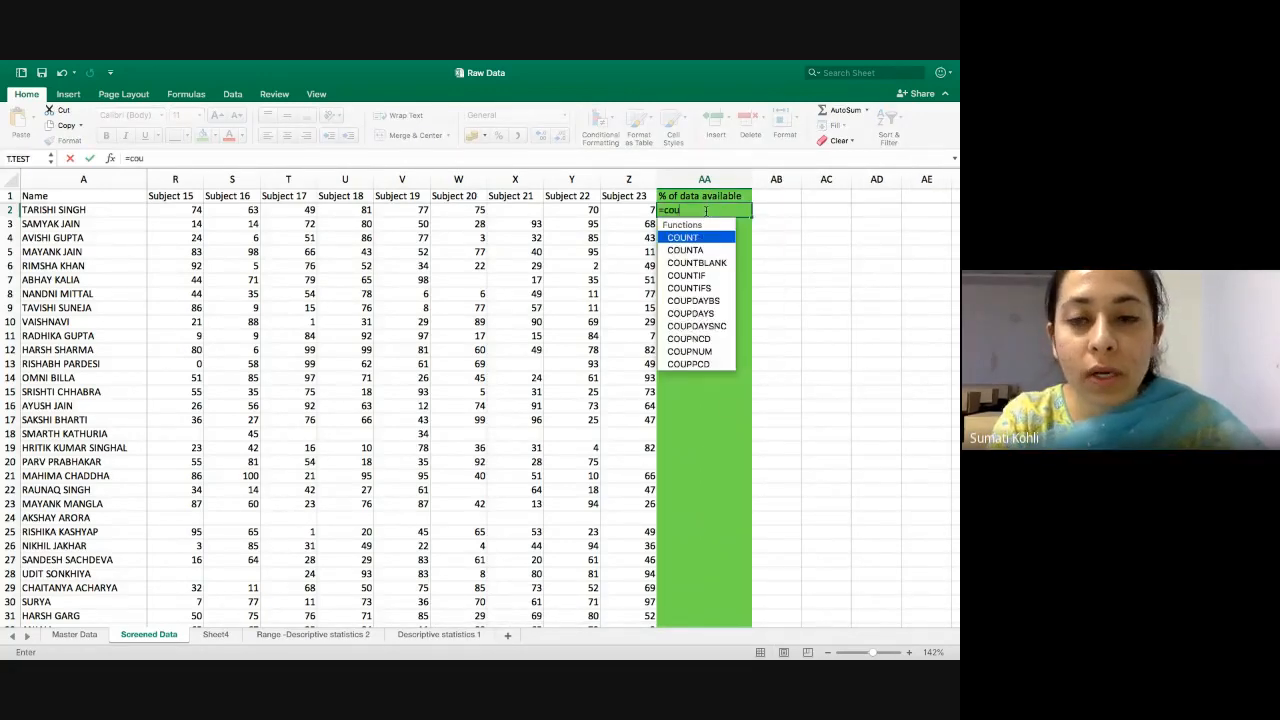
type("nta")
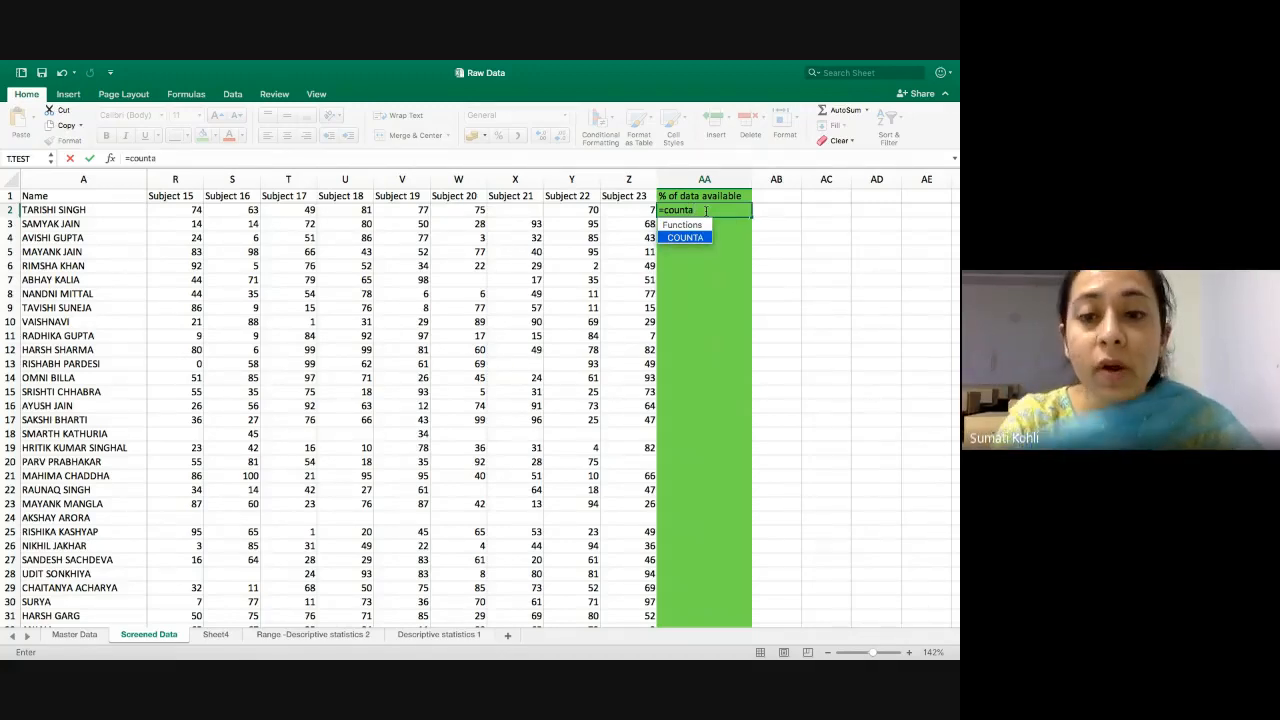
type("(")
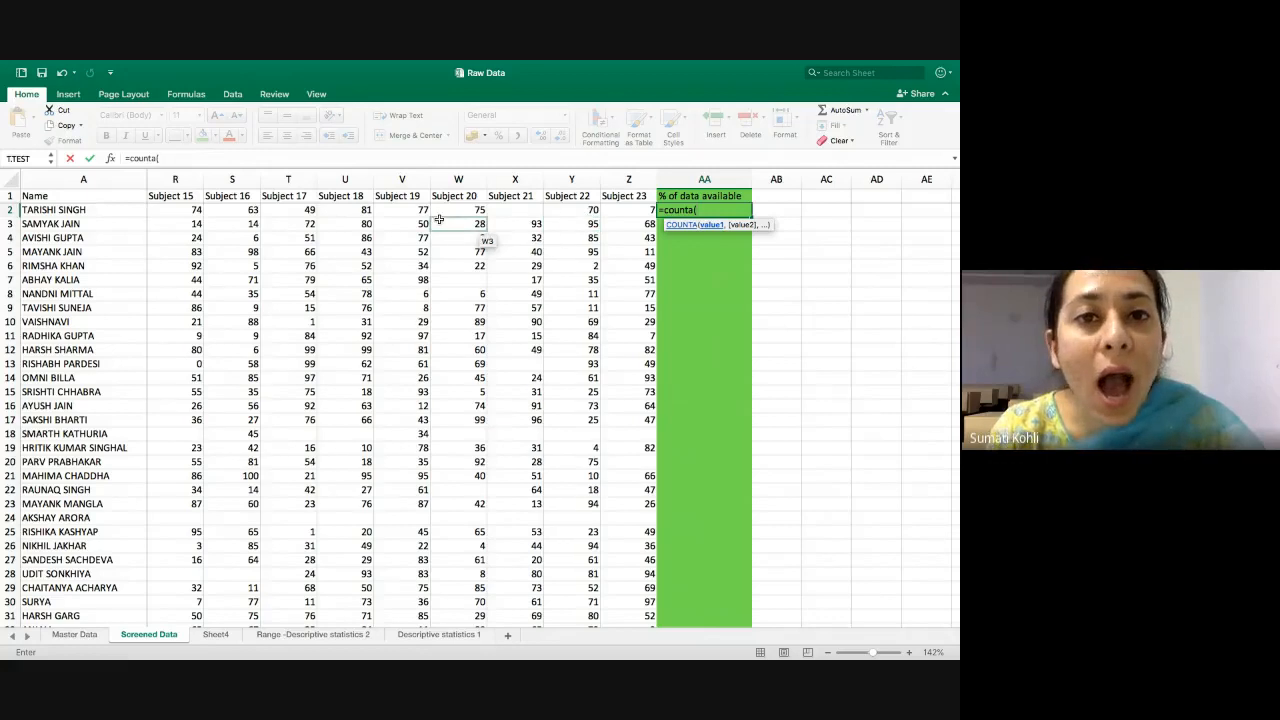
scroll(439, 219, "left", 10)
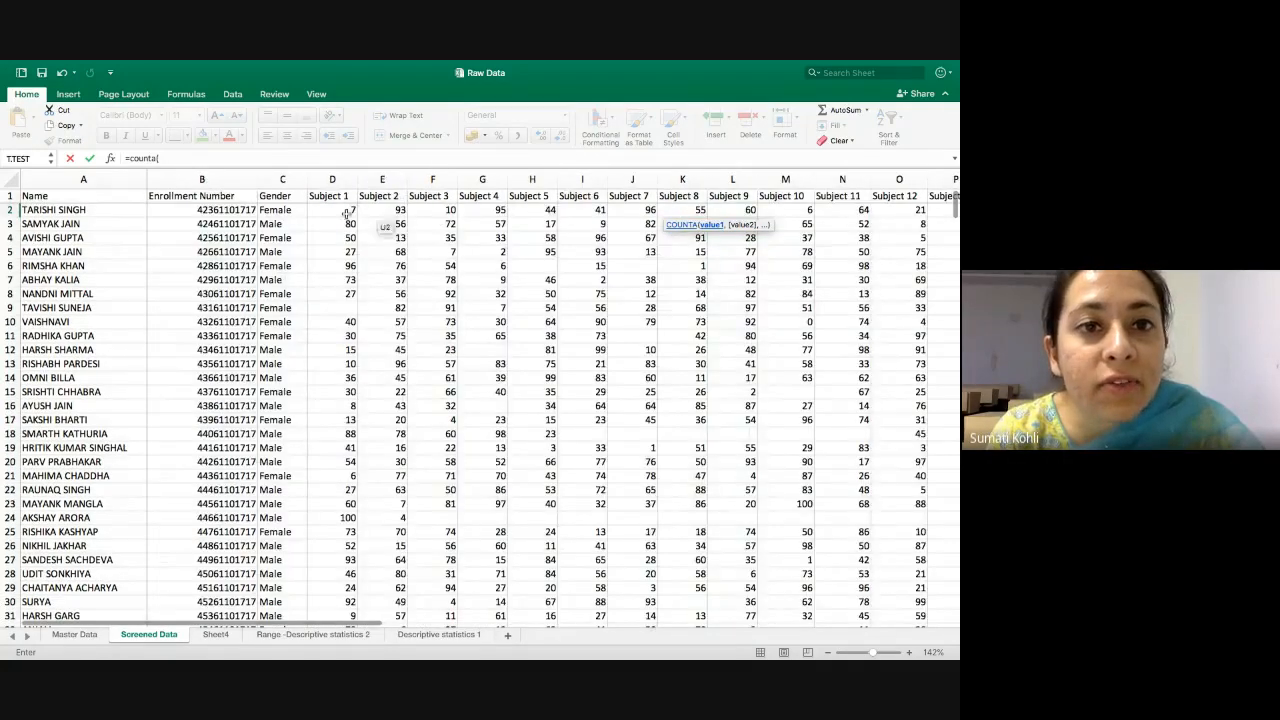
scroll(343, 213, "right", 4)
scroll(343, 213, "right", 8)
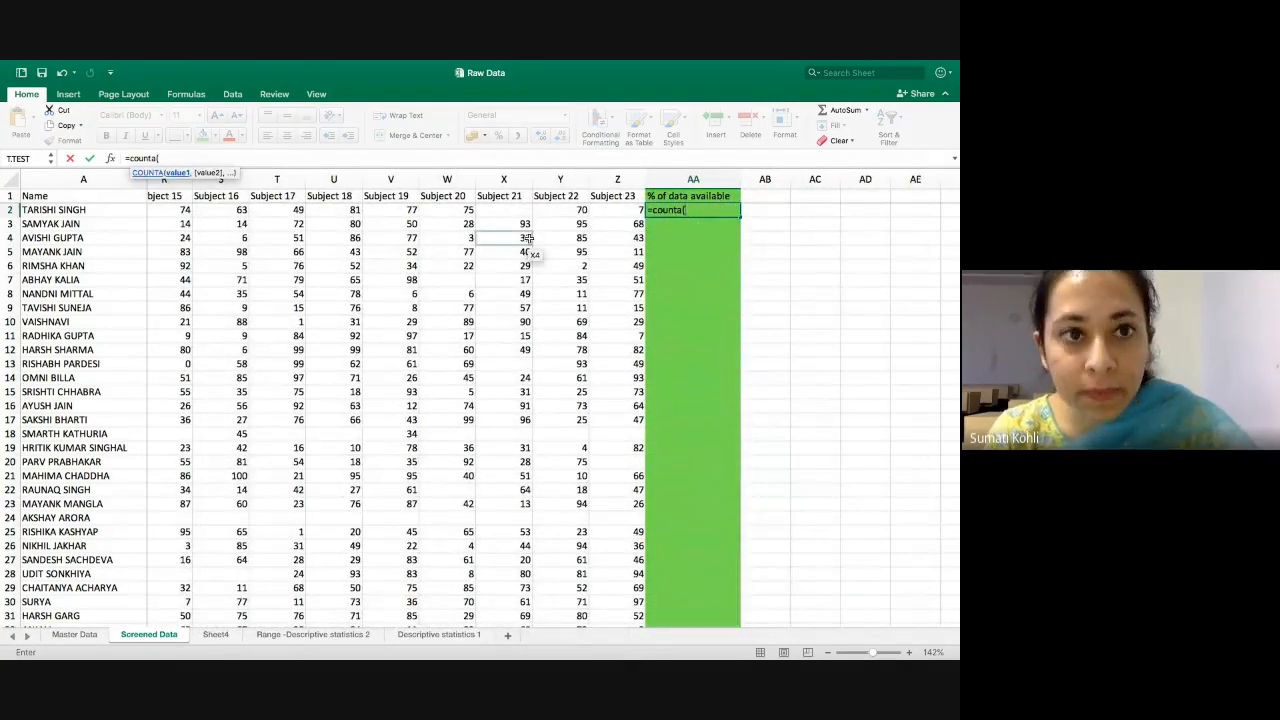
scroll(528, 238, "left", 10)
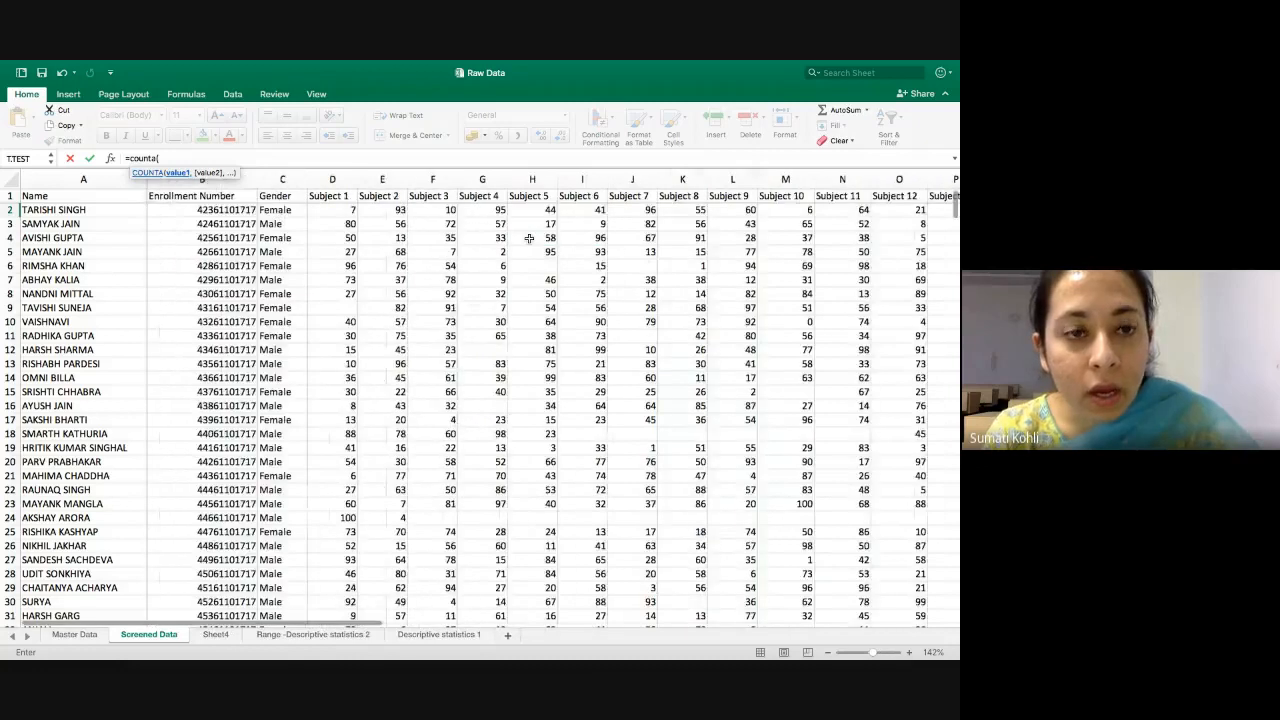
left_click(342, 209)
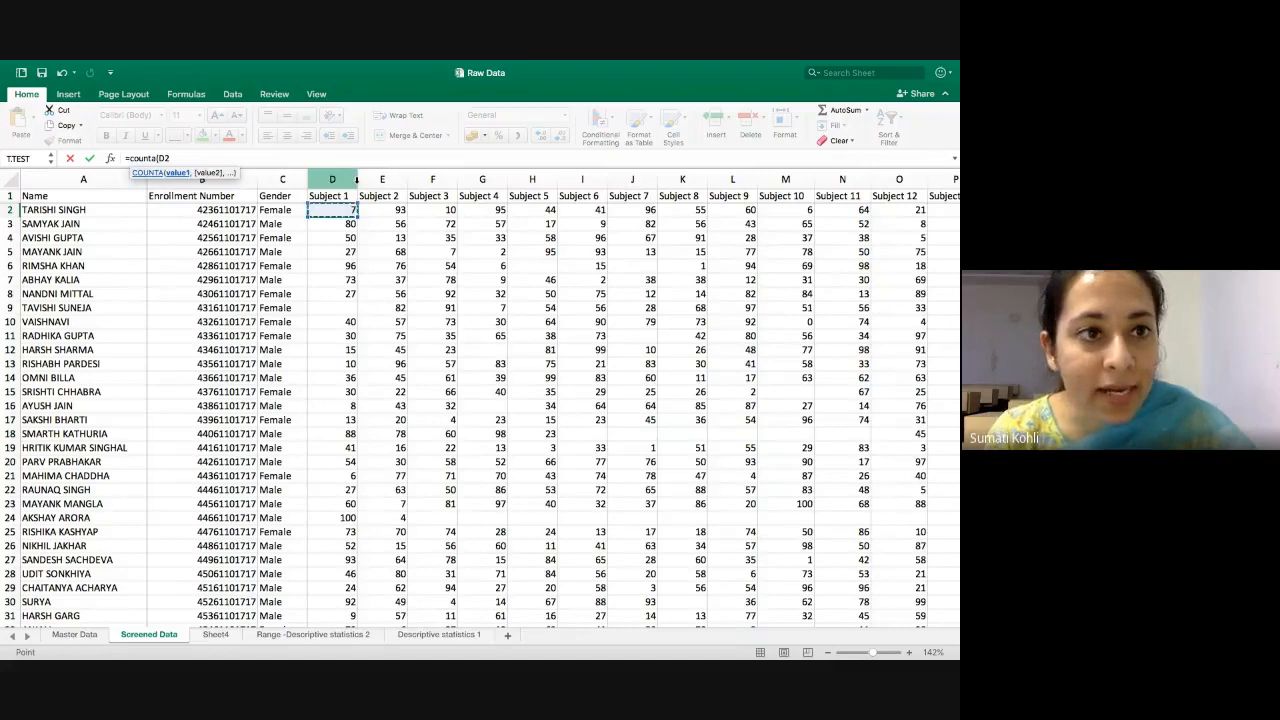
key("shift+Right")
key("shift+Right")
key("shift+Right")
key("shift+Right")
key("shift+Right")
key("shift+Right")
key("shift+Right")
key("shift+Right")
key("shift+Right")
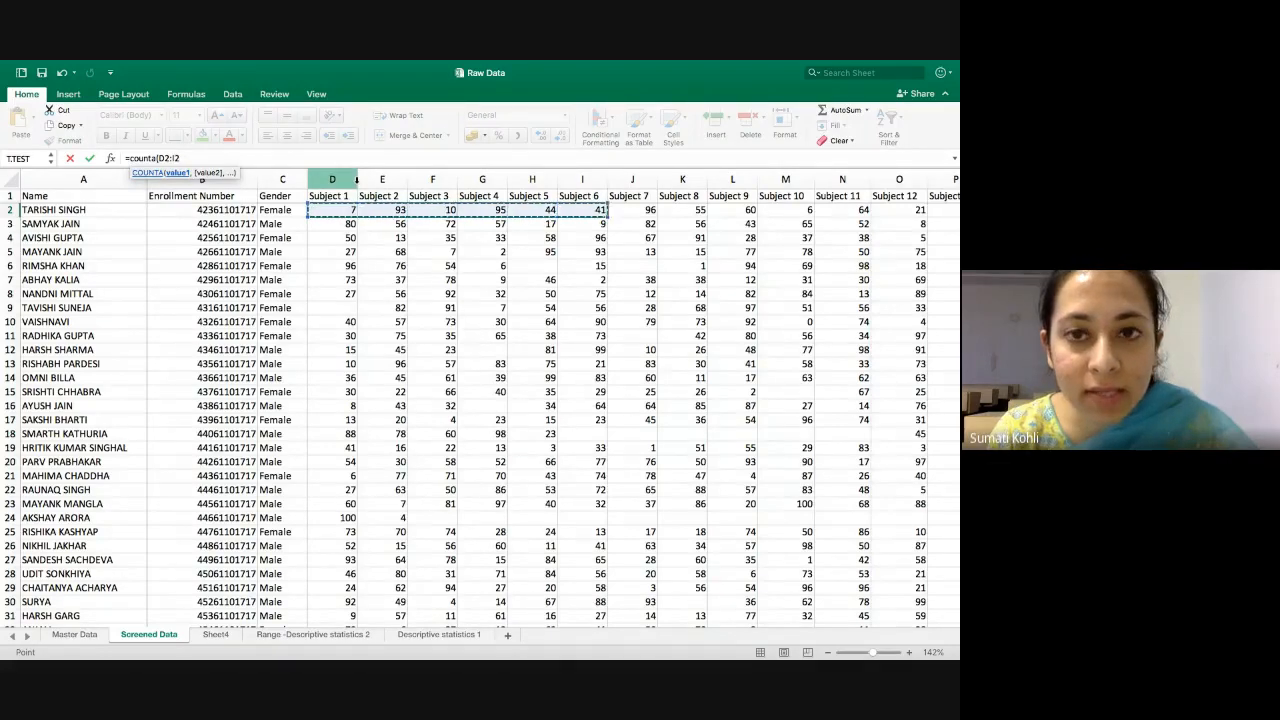
key("shift+Right")
key("shift+Right")
key("shift+Right")
key("shift+Right")
key("shift+Right")
key("shift+Right")
key("shift+Right")
key("shift+Right")
key("shift+Right")
key("shift+Right")
key("shift+Right")
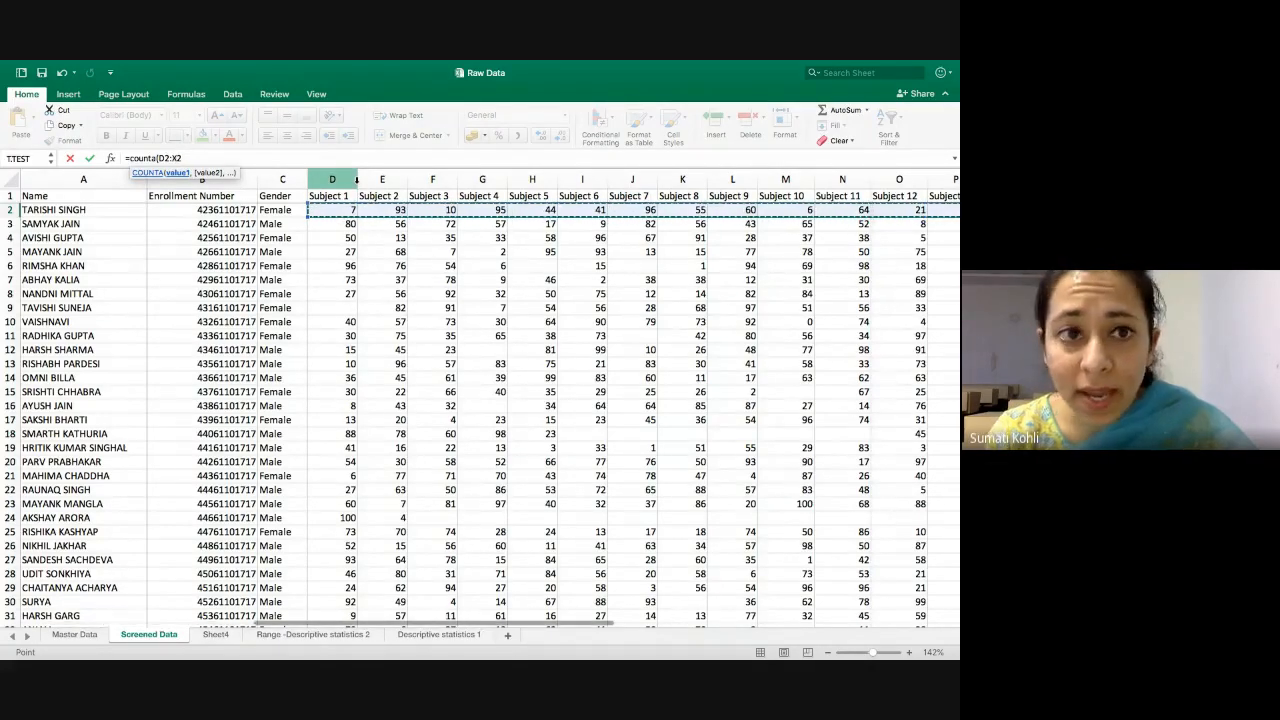
key("shift+Right")
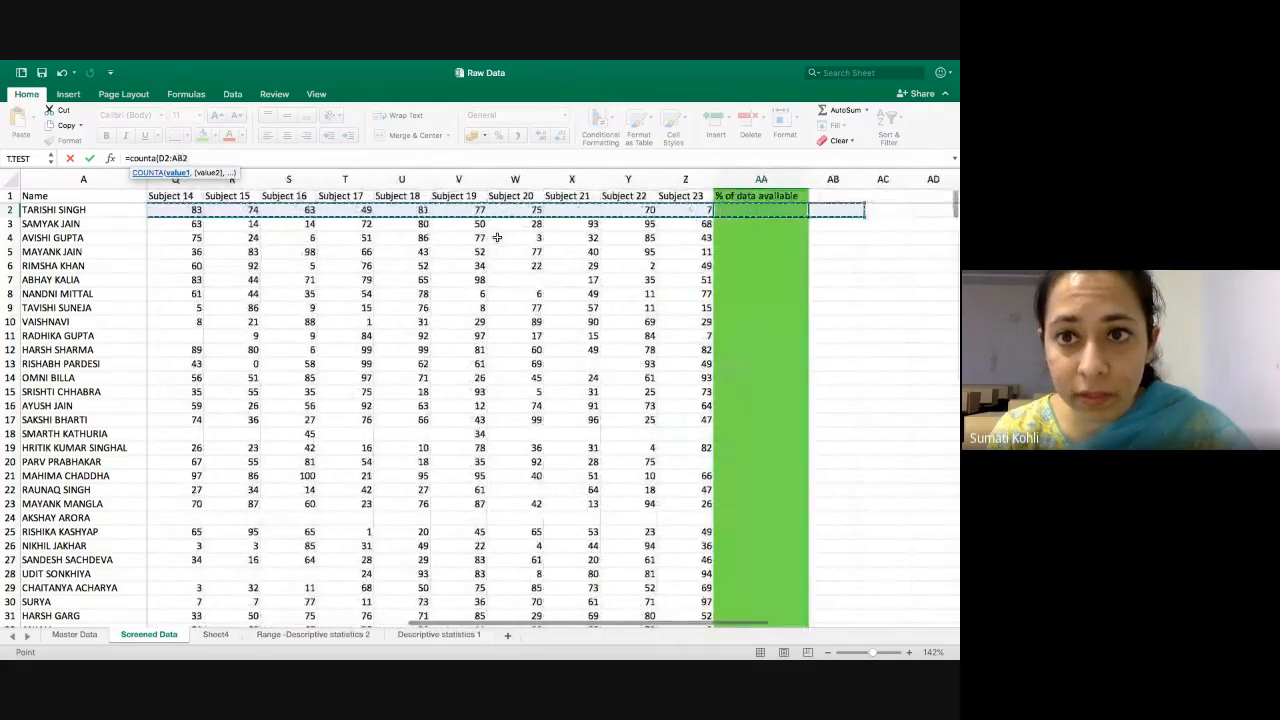
key("shift+Right")
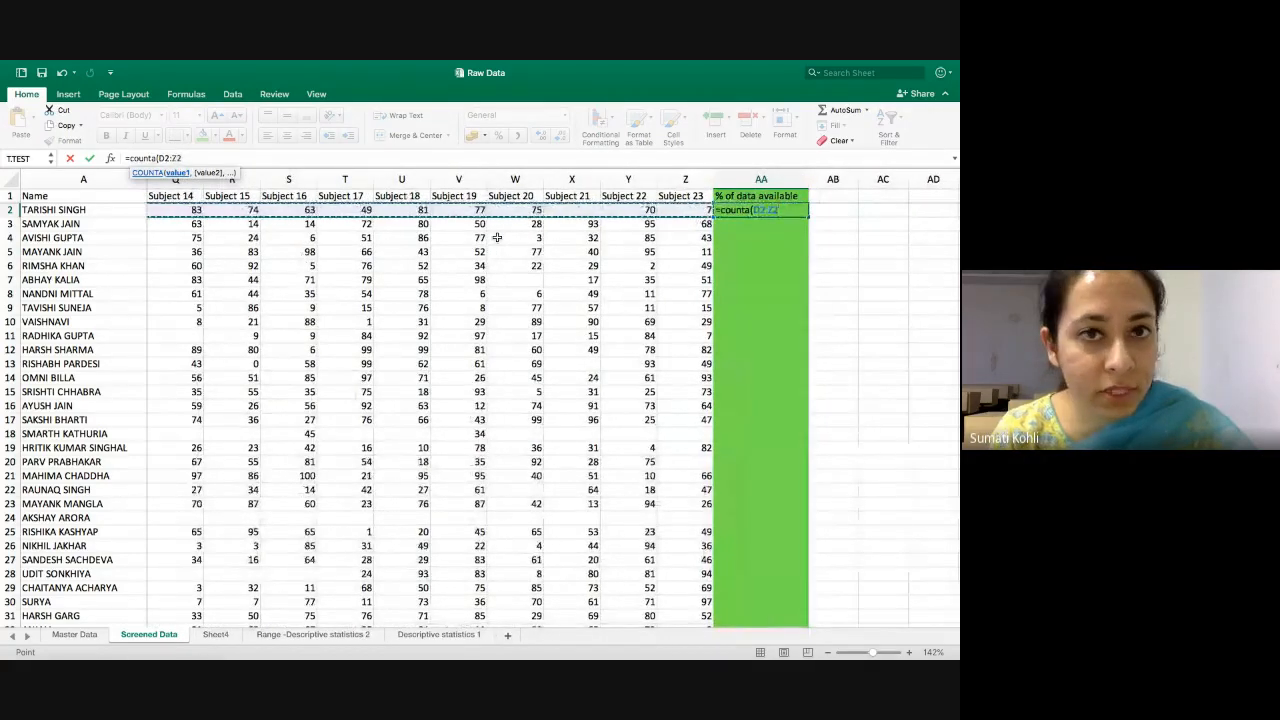
type(")")
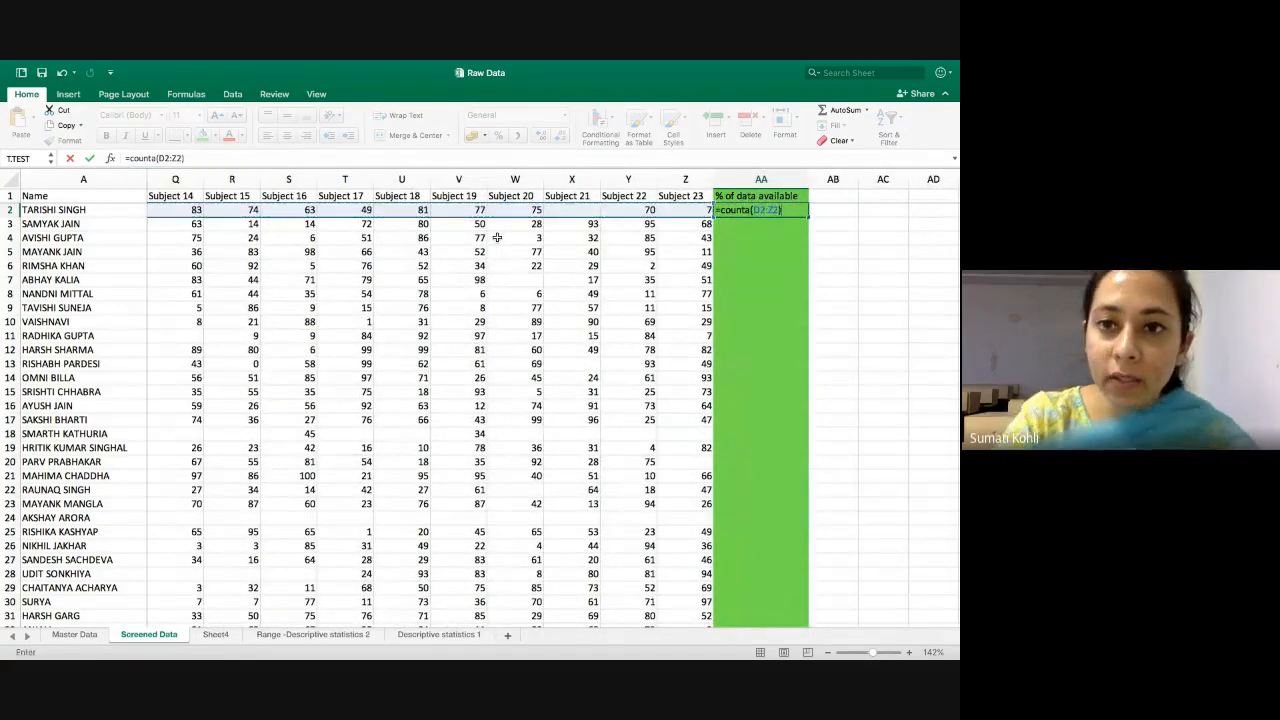
key("Return")
key("Up")
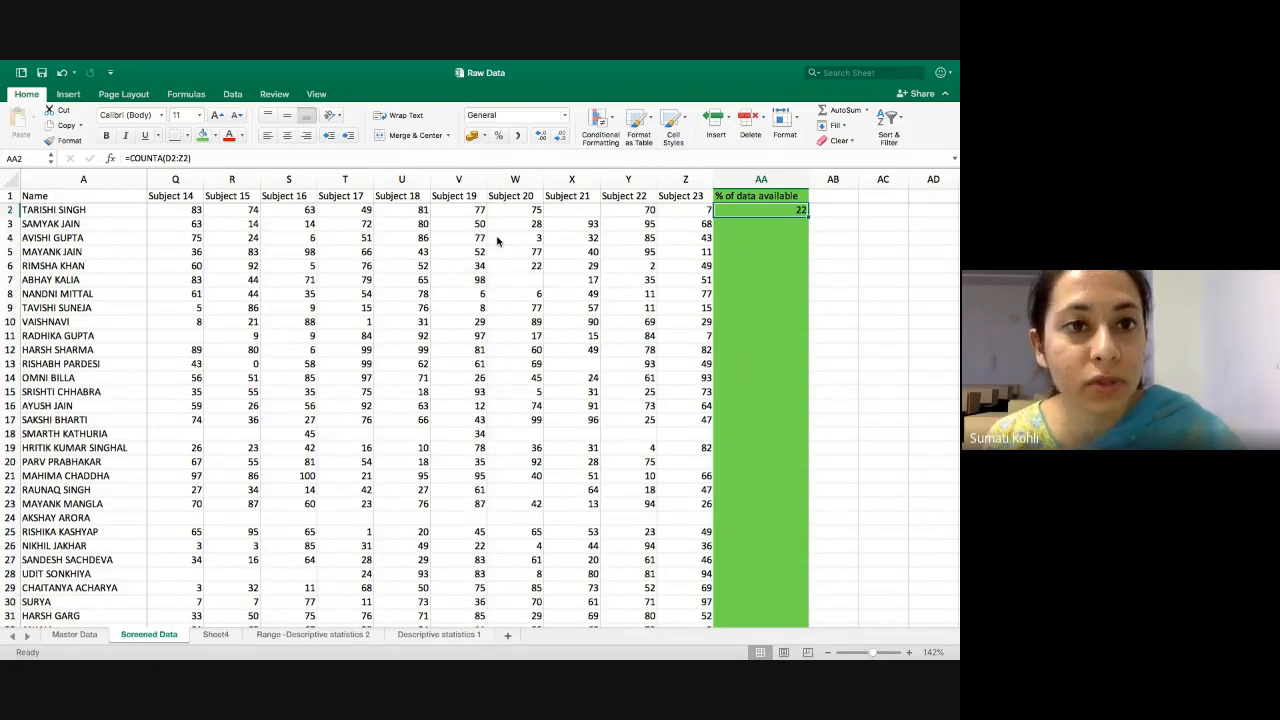
double_click(809, 217)
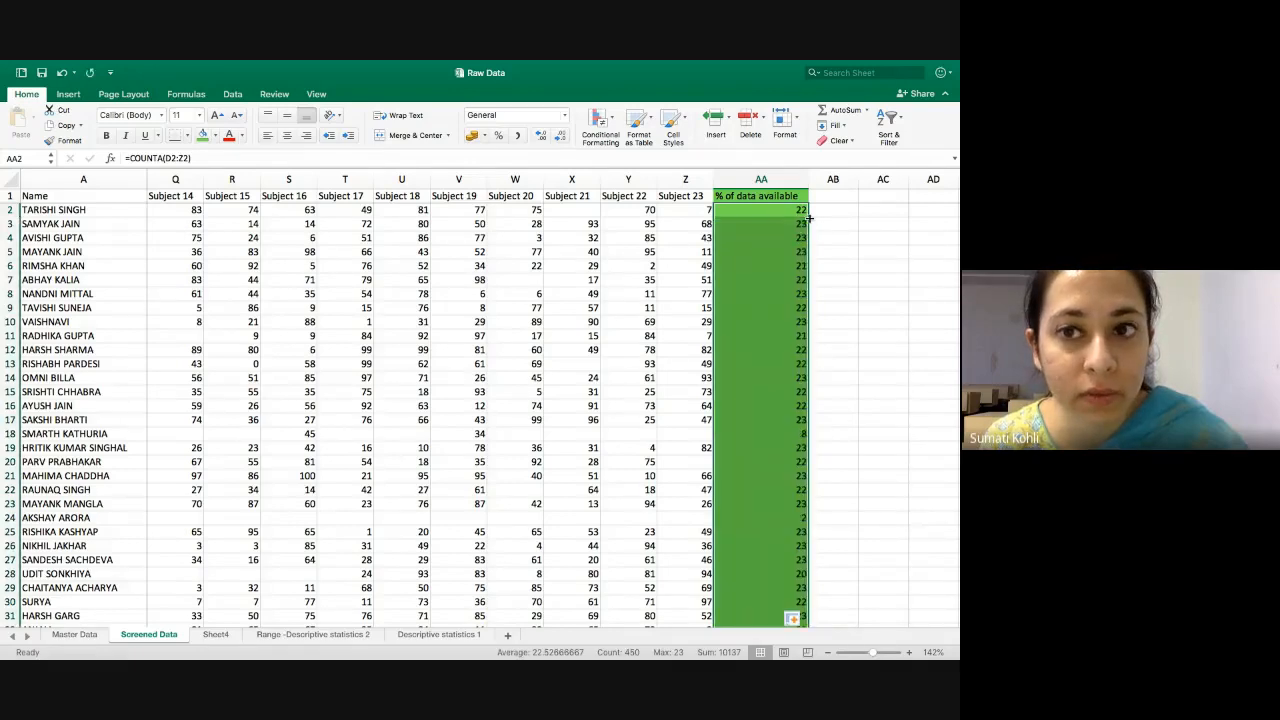
- Review the counts in column AA down to the last participant and check the COUNTA formula in AA2 against the subject marks
scroll(802, 265, "down", 3)
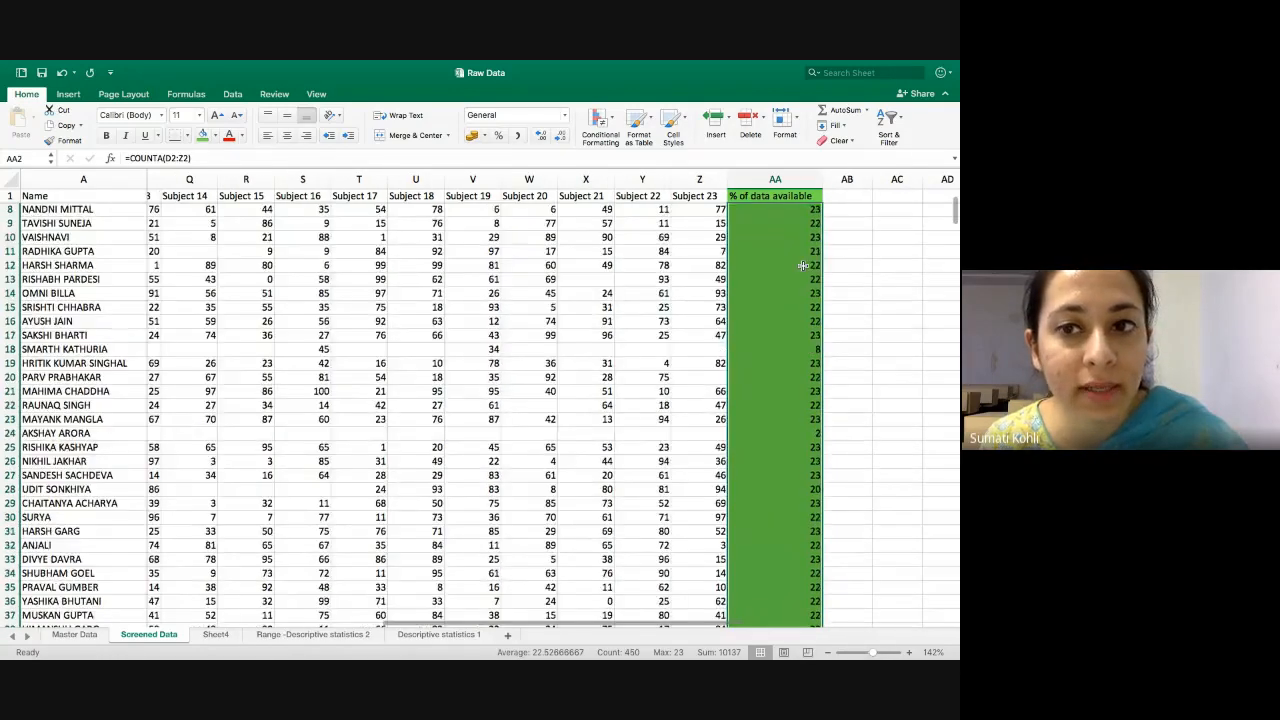
scroll(802, 265, "down", 15)
scroll(802, 265, "down", 20)
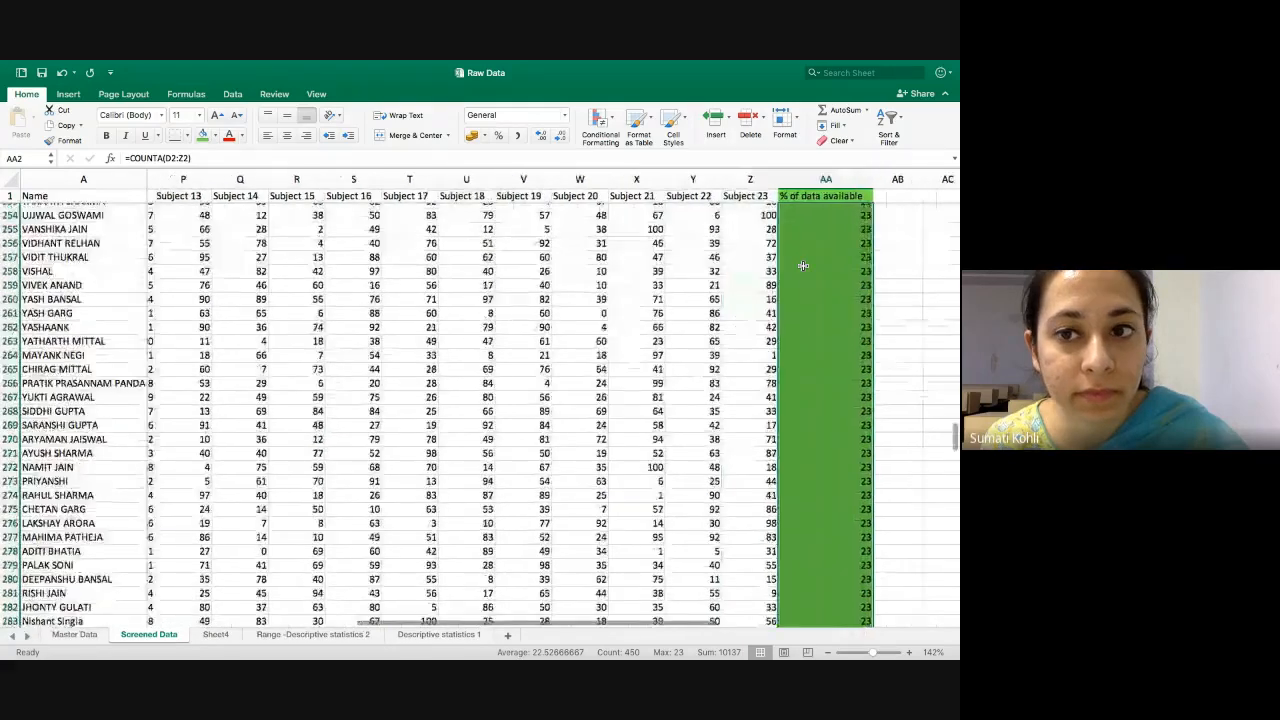
scroll(802, 265, "up", 20)
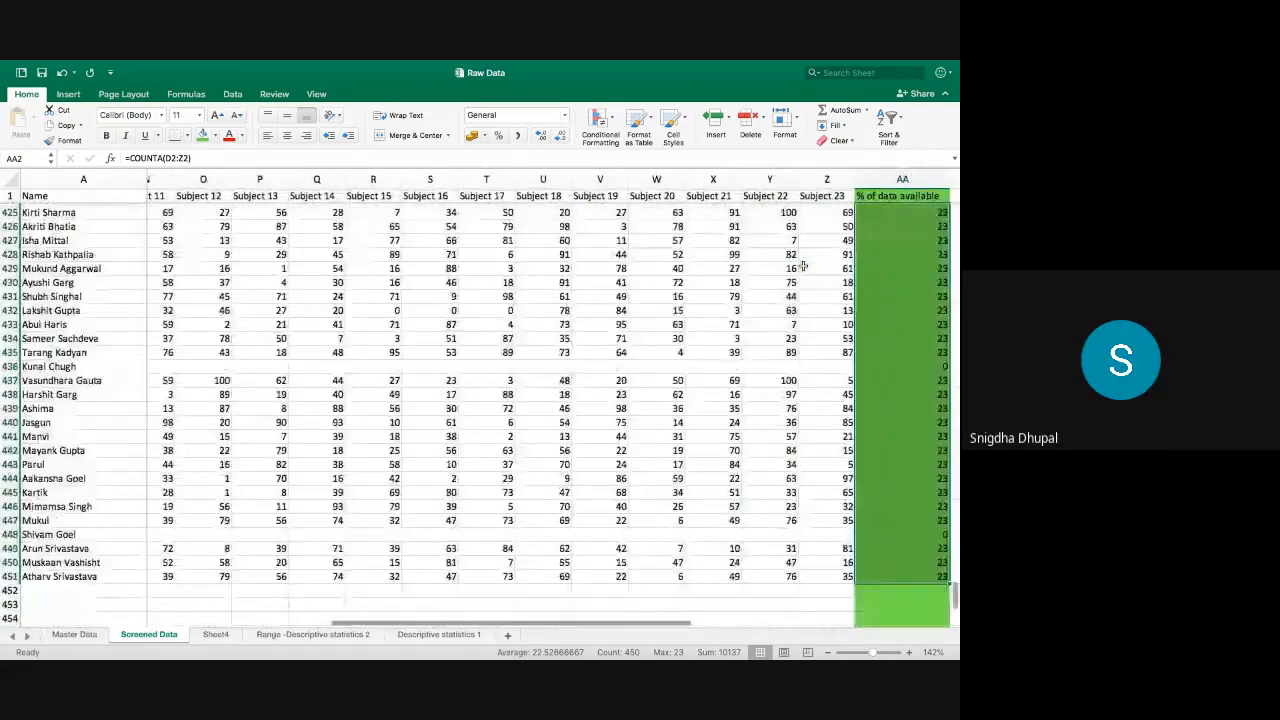
scroll(802, 265, "right", 10)
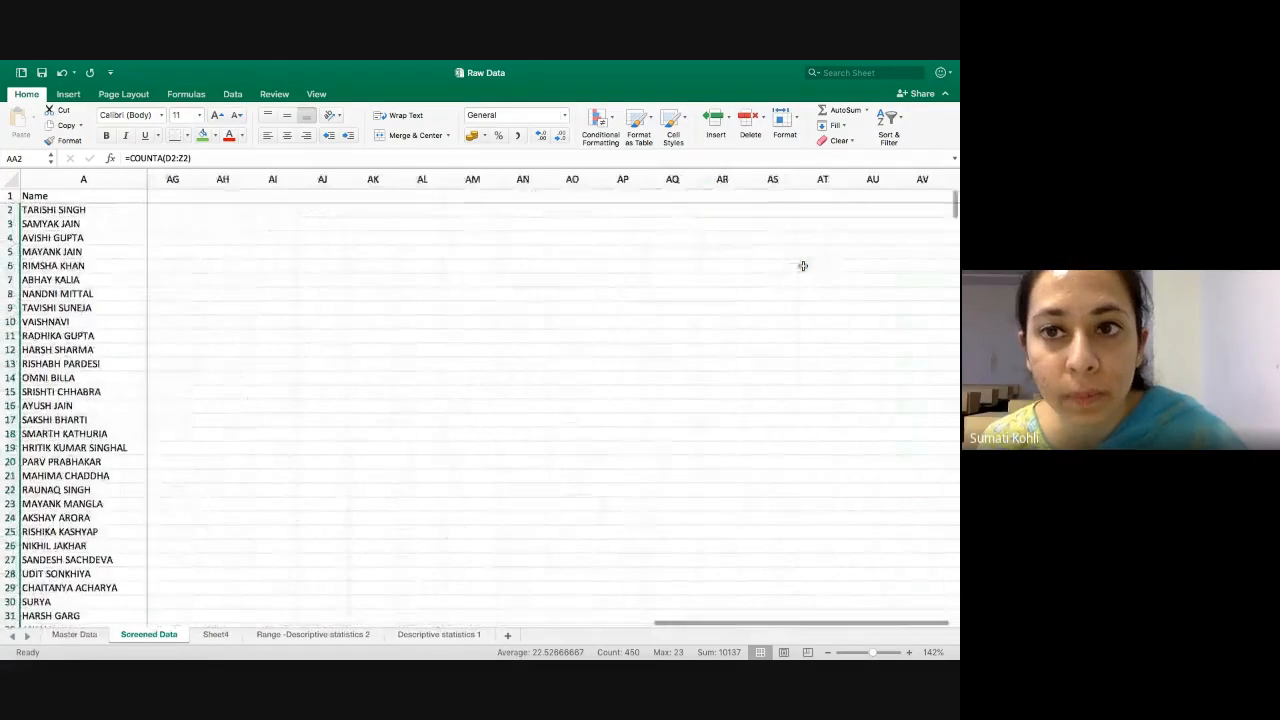
scroll(802, 265, "left", 15)
scroll(802, 265, "right", 3)
scroll(802, 265, "right", 6)
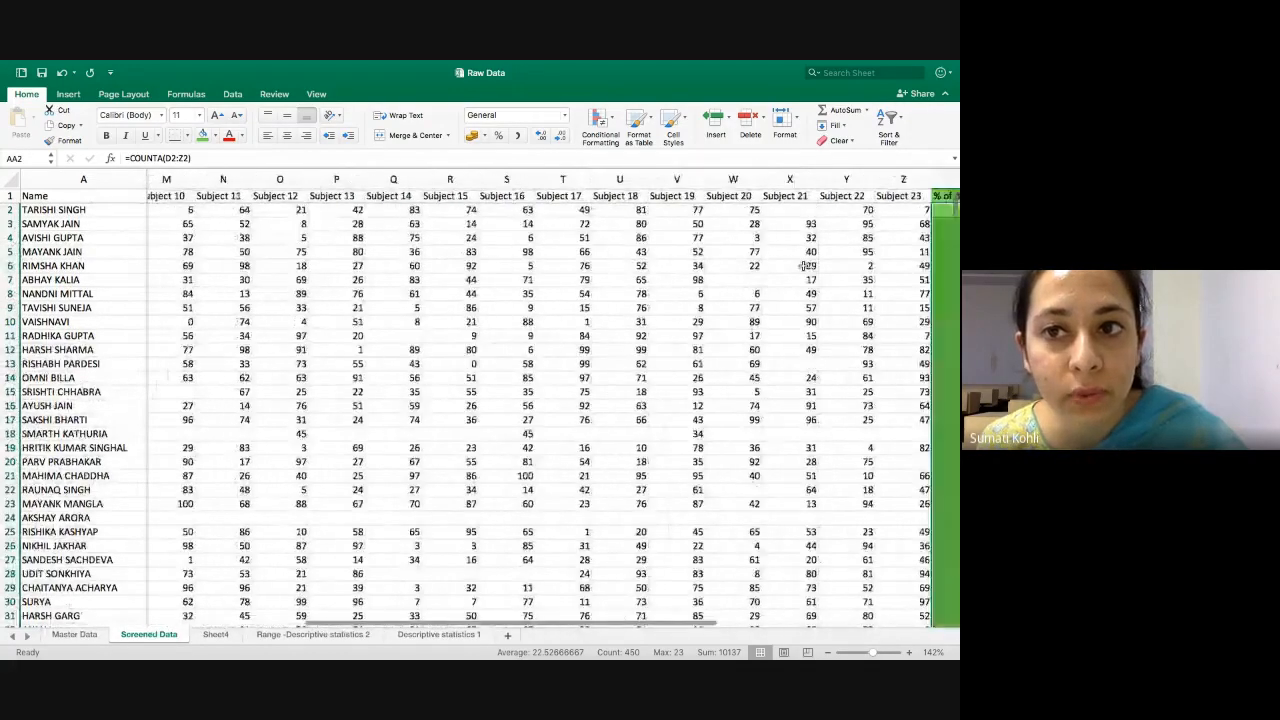
double_click(843, 213)
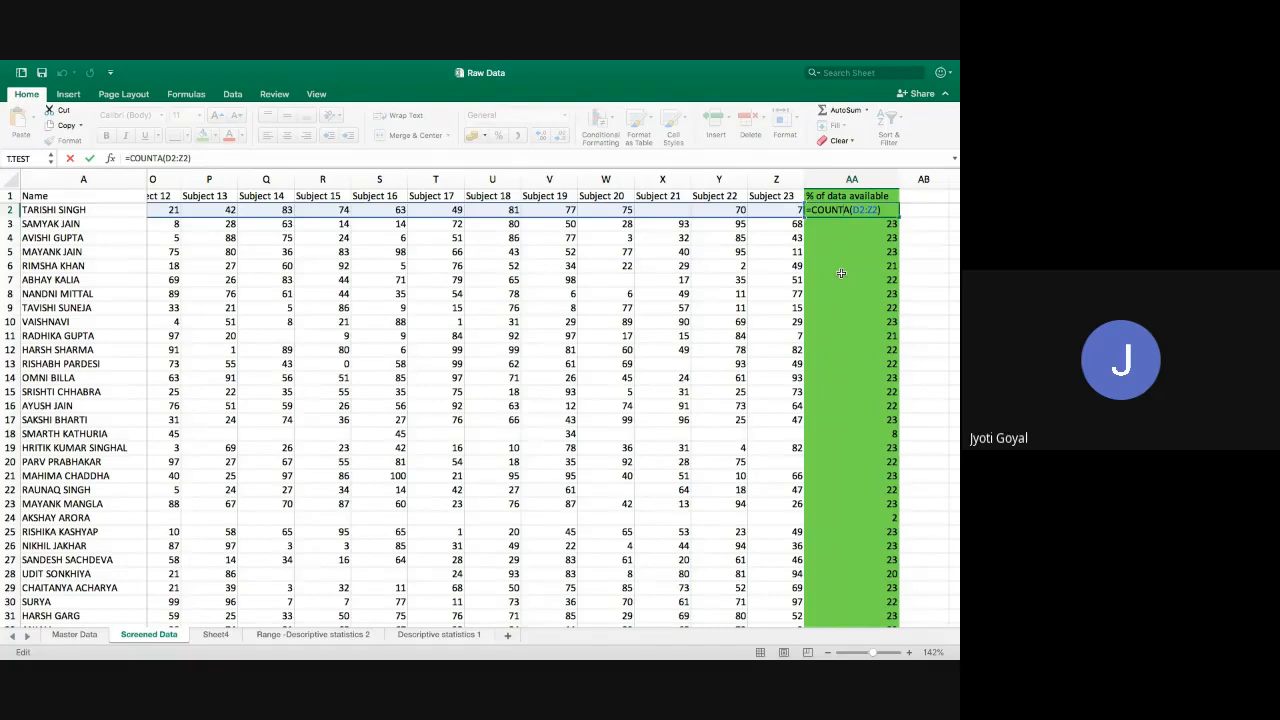
key("Return")
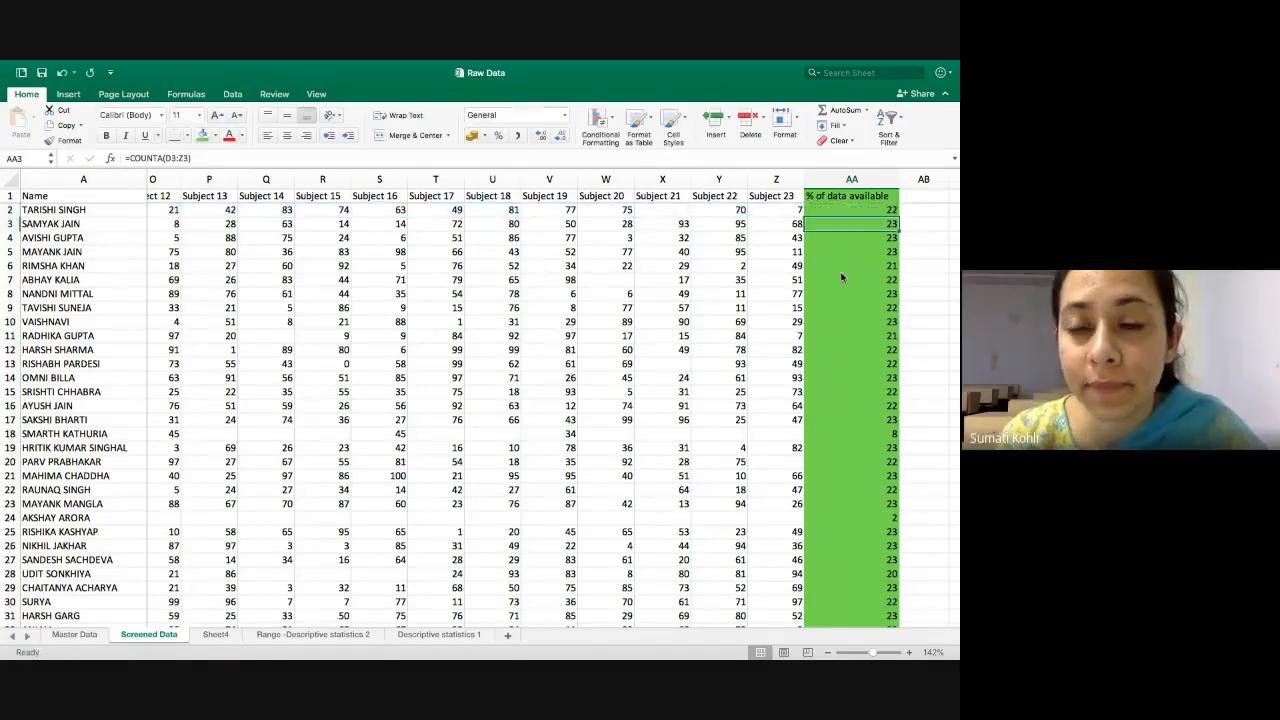
key("Up")
key("Up")
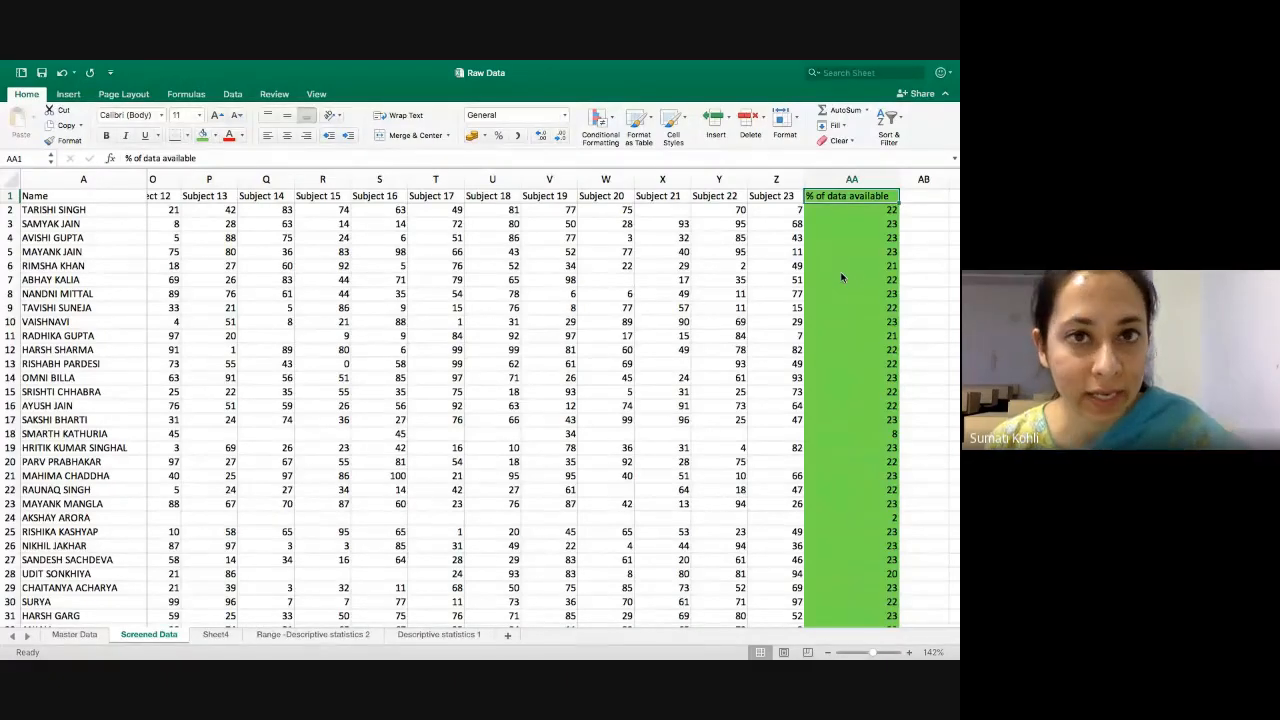
- Calculate the first participant's share of available data in AB2 with the formula =AA2/23
scroll(841, 278, "right", 2)
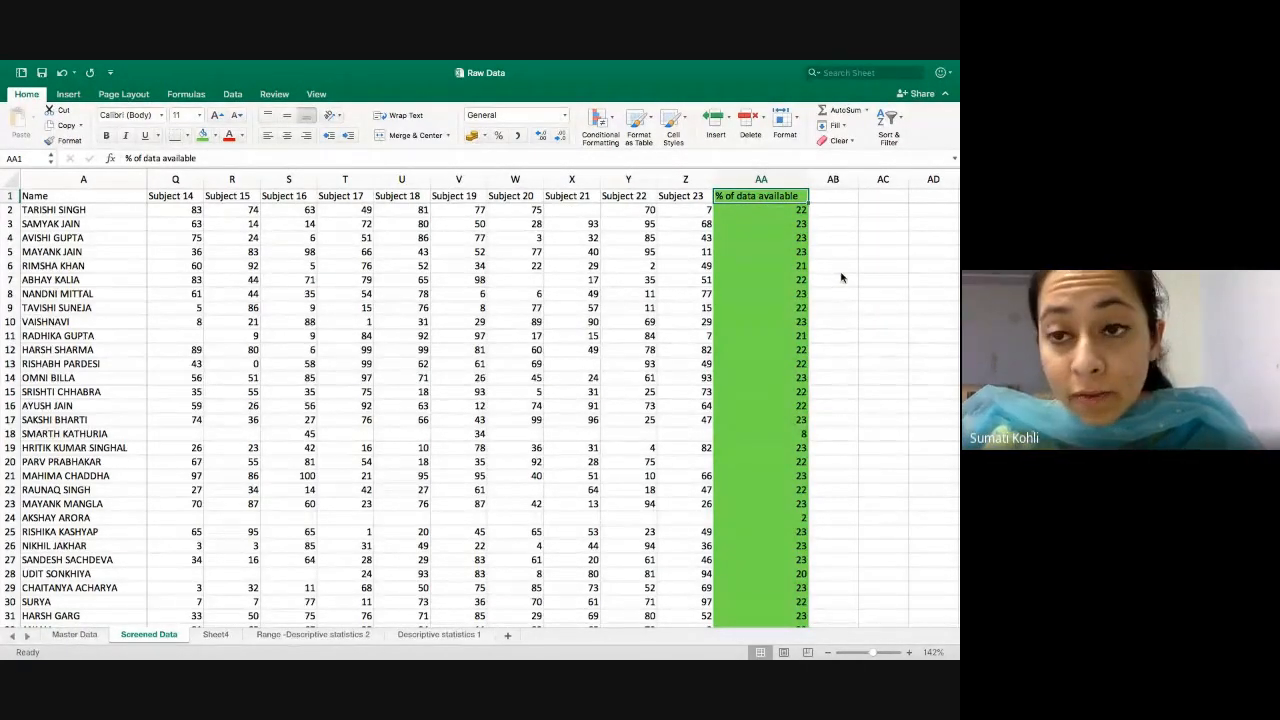
key("Down")
key("Right")
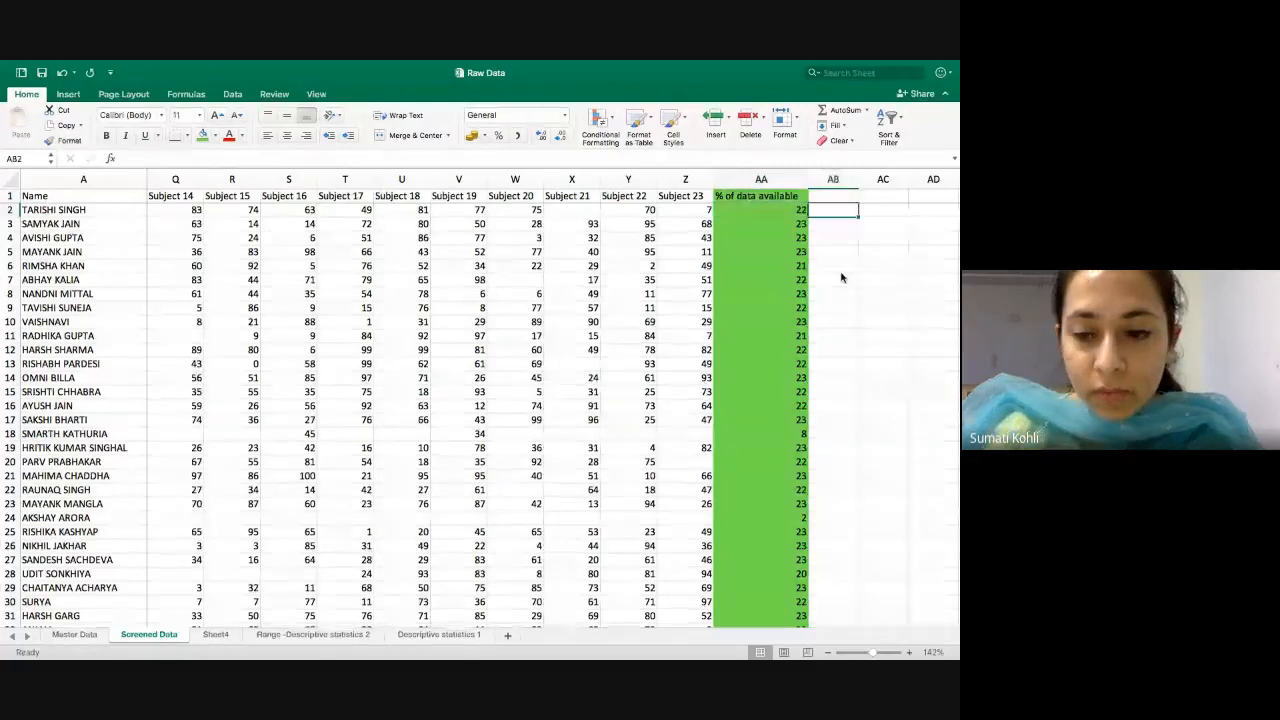
type("=")
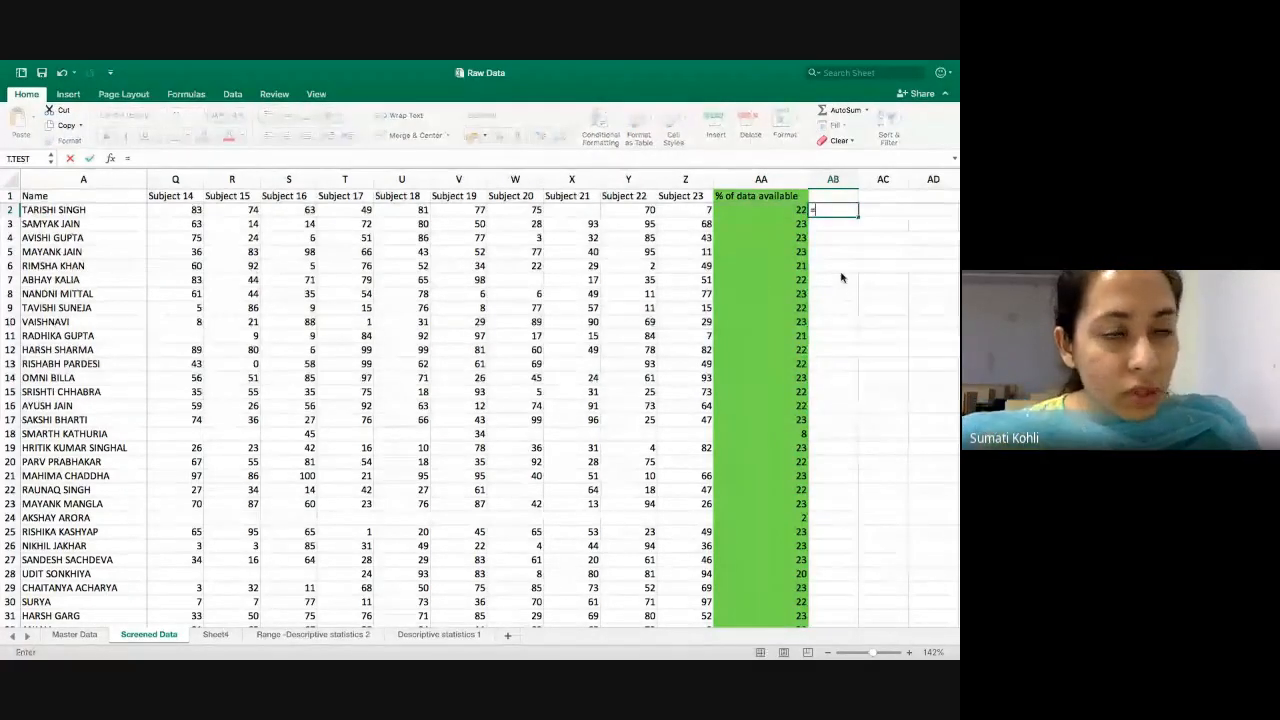
key("Left")
type("/23")
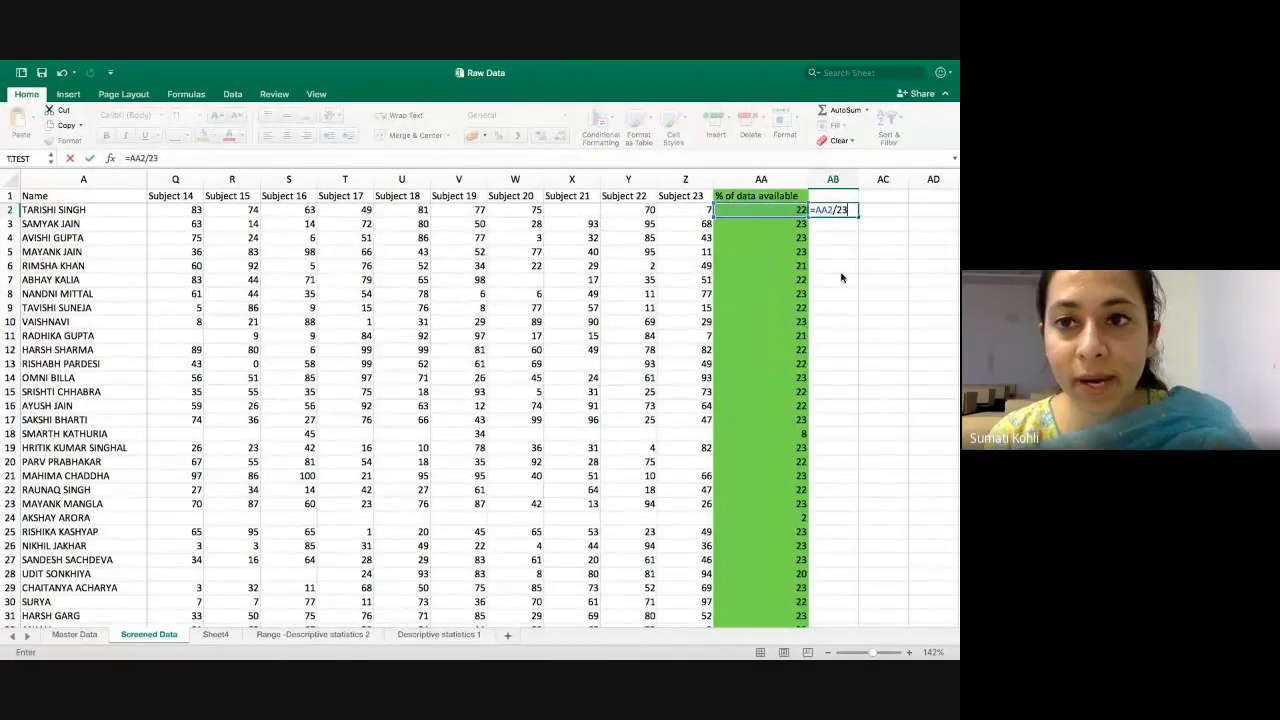
key("ctrl+Return")
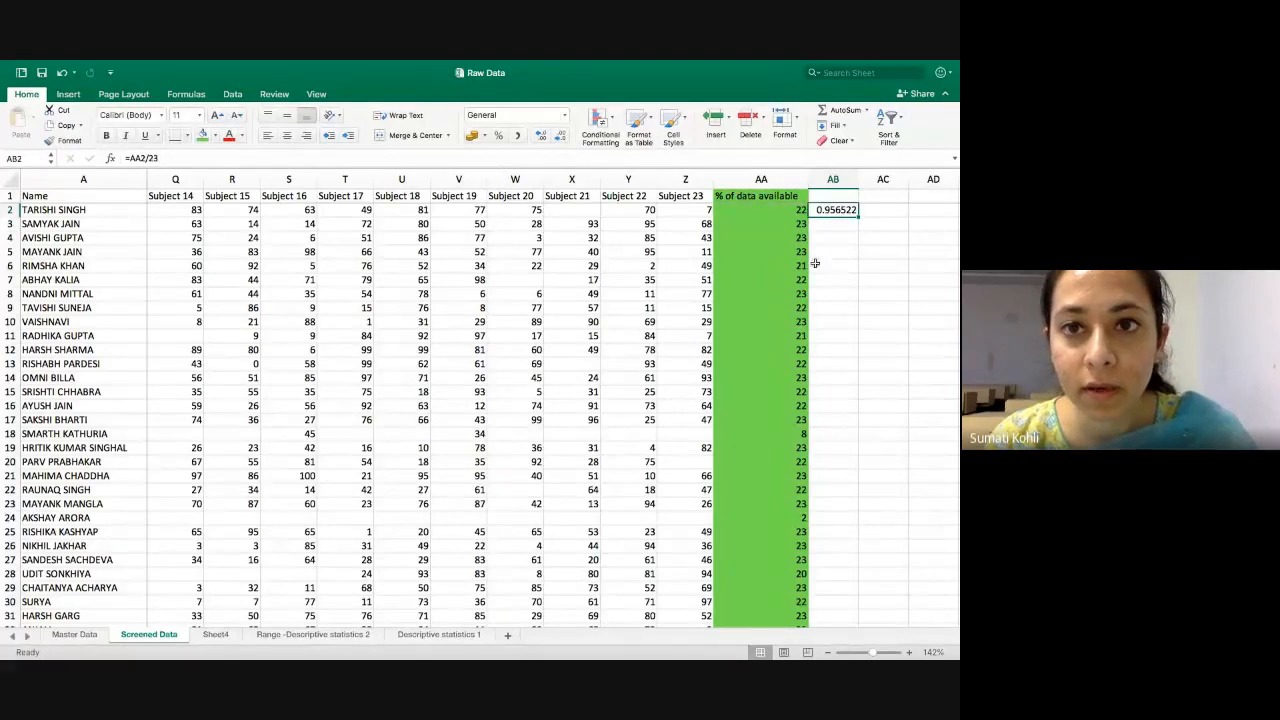
- Format AB2 as a percentage and copy the "% of data available" heading from AA1 into AB1
left_click(498, 136)
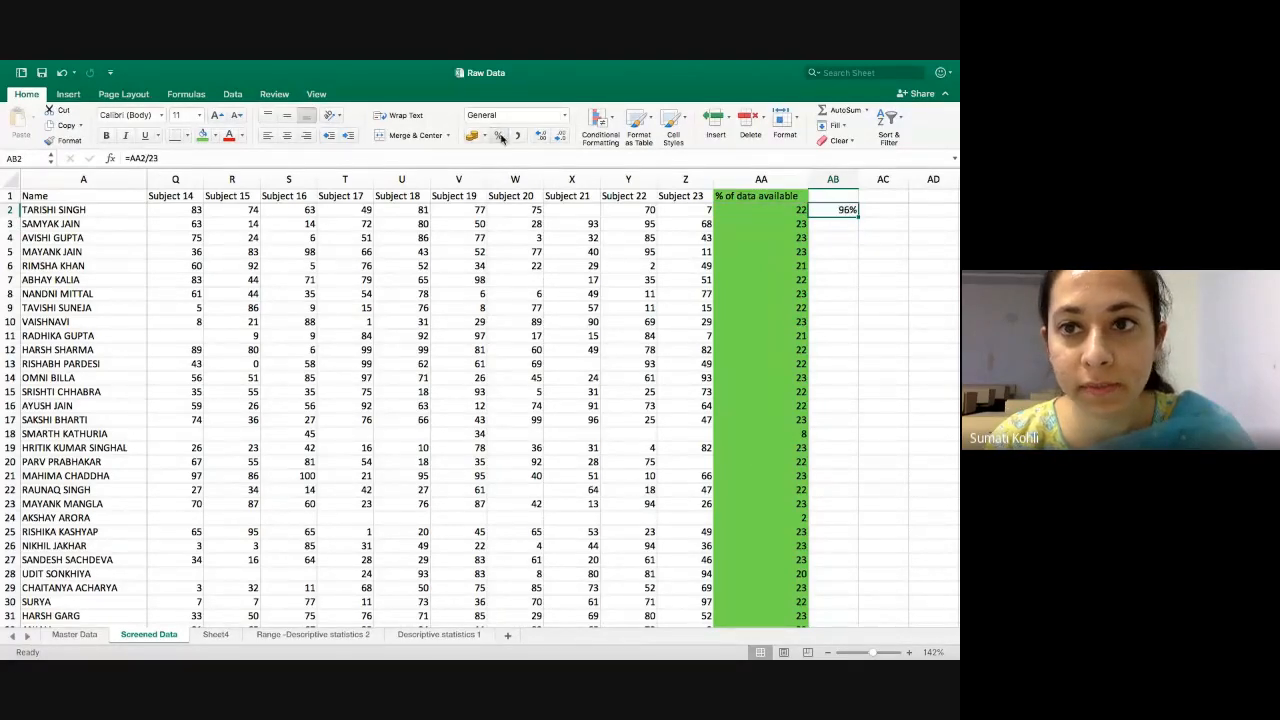
left_click(755, 199)
key("super+c")
key("Right")
key("super+v")
- Shorten the heading in AA1 to "Data available"
left_click(733, 197)
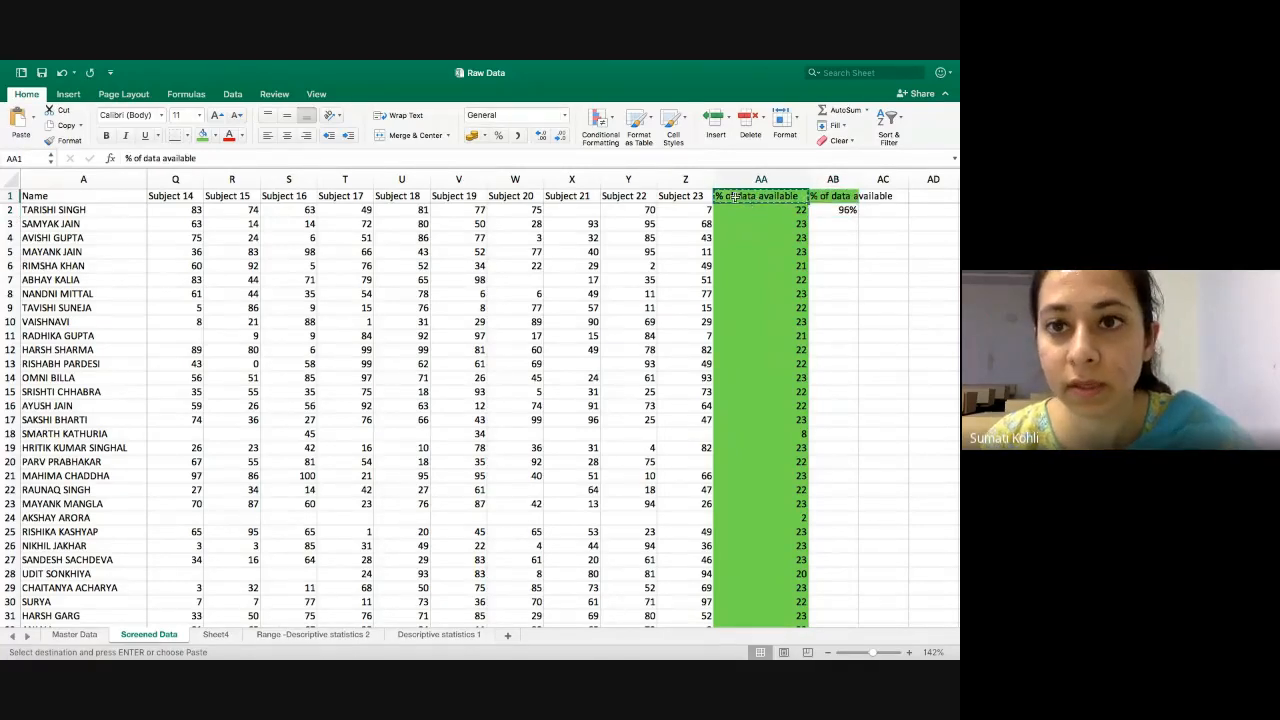
double_click(735, 197)
key("BackSpace")
key("BackSpace")
key("BackSpace")
key("BackSpace")
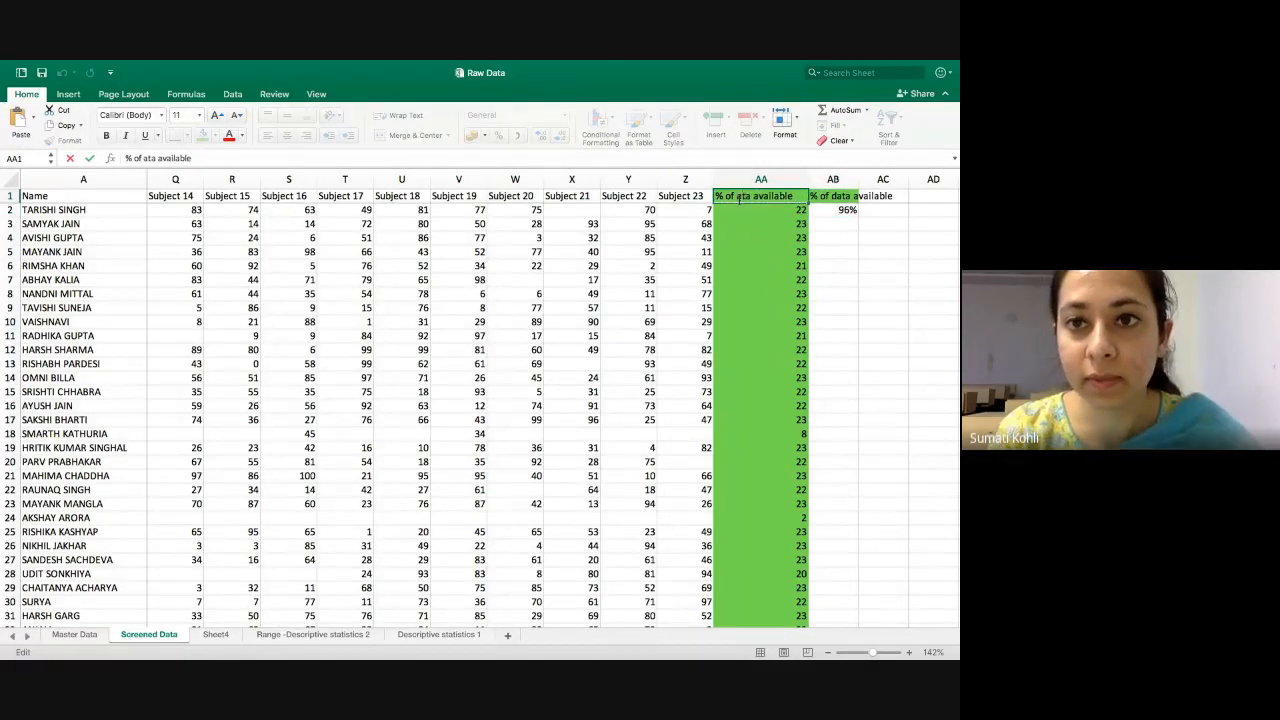
key("BackSpace")
key("BackSpace")
type("D")
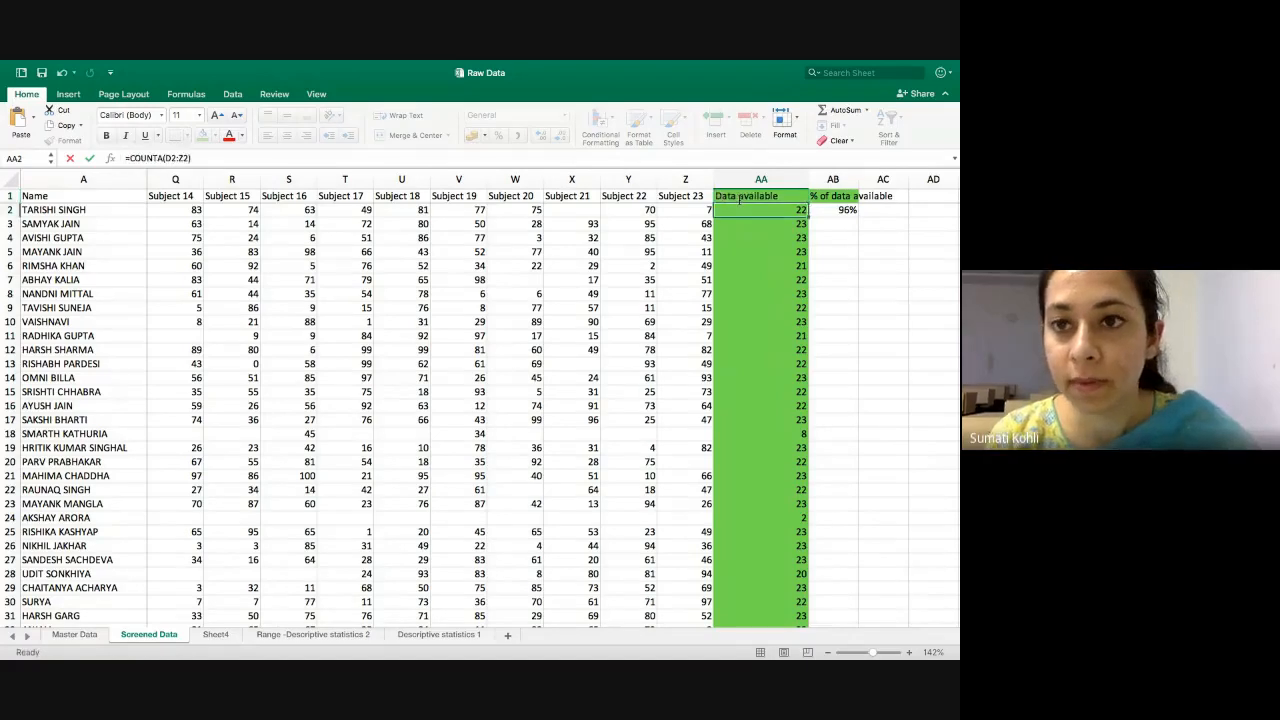
key("Tab")
- Widen column AB to fit its heading and copy the percentage formula from AB2 down for all participants
left_click_drag(856, 179, 902, 180)
left_click(868, 210)
key("Up")
key("Down")
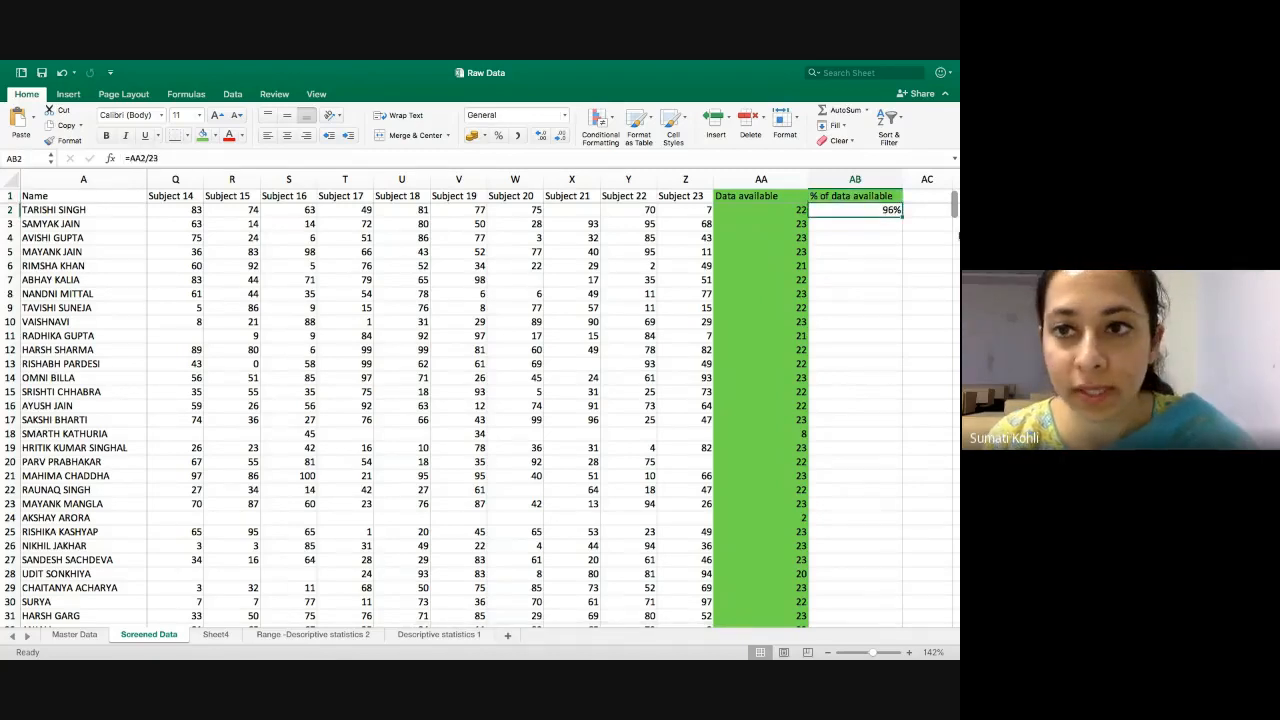
double_click(901, 216)
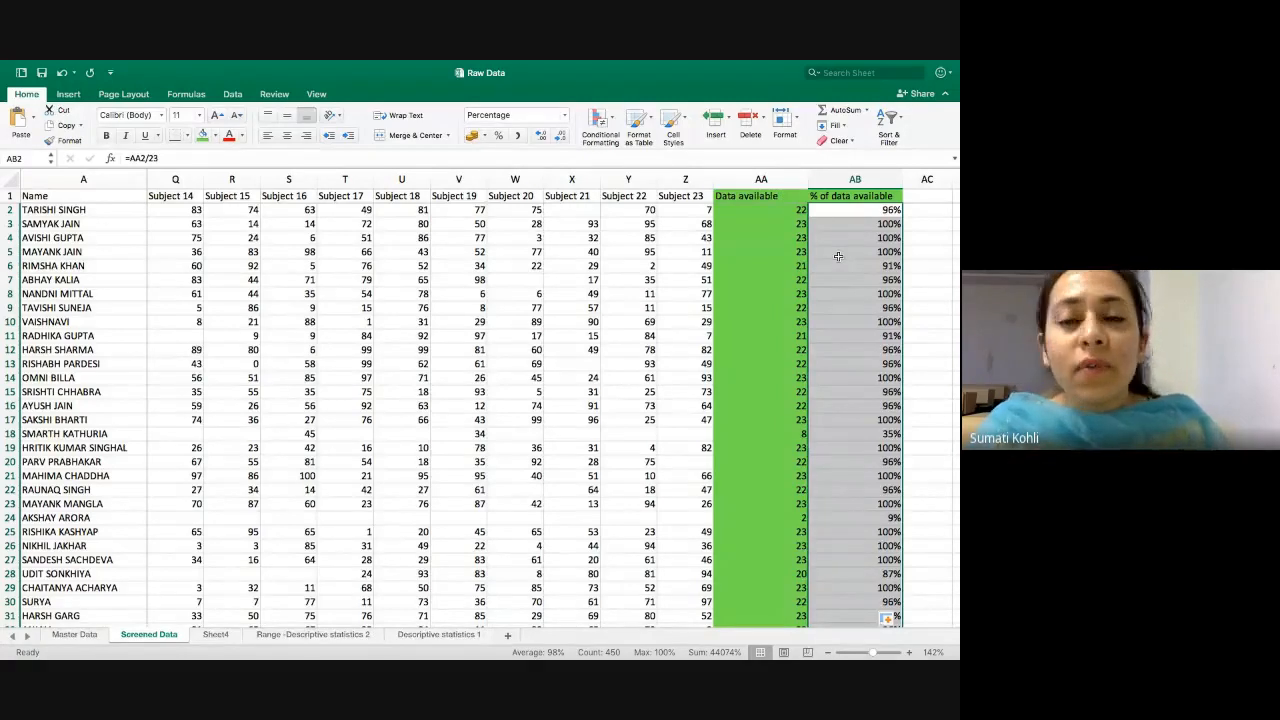
- Go through the percentages in column AB and compare them with the 95% completeness threshold
left_click(849, 221)
key("Down")
key("Down")
key("Down")
key("Down")
key("Down")
key("Down")
key("Down")
key("Down")
key("Down")
key("Down")
key("Down")
key("Down")
key("Down")
key("Down")
key("Down")
key("Down")
key("Down")
key("Down")
key("Down")
key("Down")
key("Down")
key("shift+space")
key("Up")
key("Up")
key("Up")
key("Up")
key("Up")
key("Up")
key("Up")
key("Up")
key("Up")
key("Up")
key("Up")
key("Up")
key("Up")
key("Up")
key("Up")
key("Up")
key("Up")
key("Up")
key("Up")
key("Up")
key("Up")
key("Up")
key("Up")
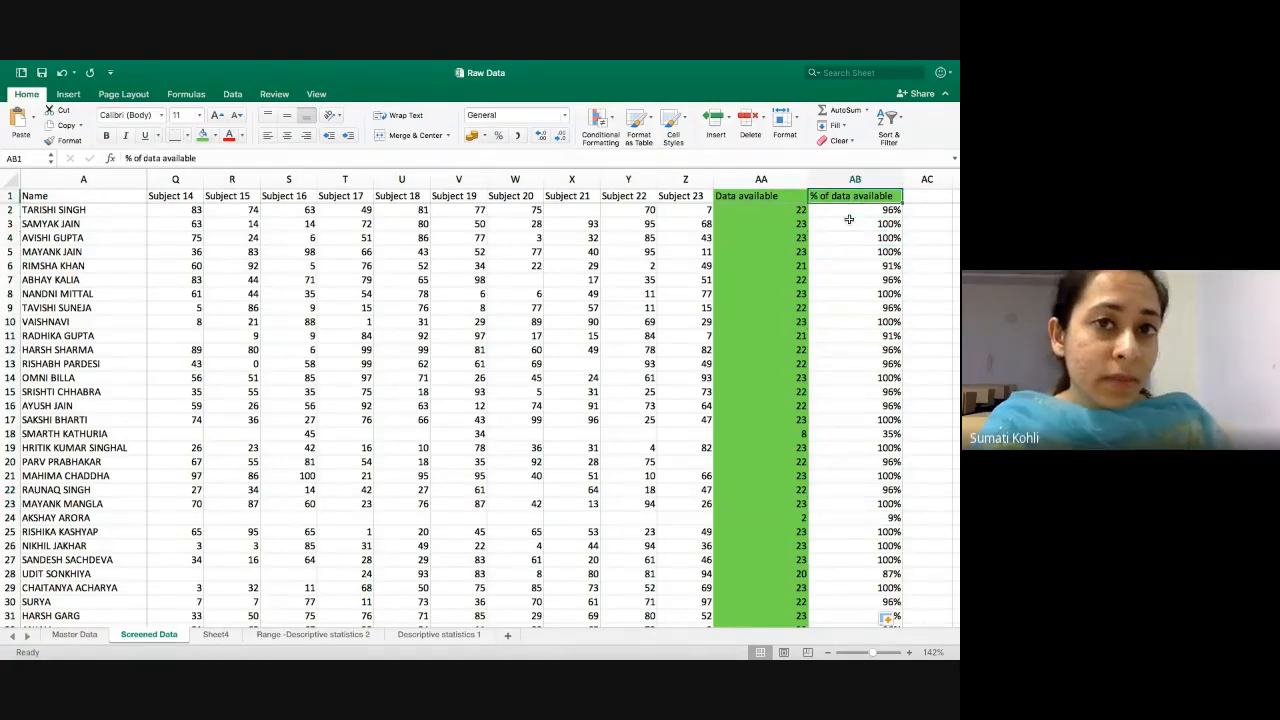
key("Down")
key("Up")
key("Down")
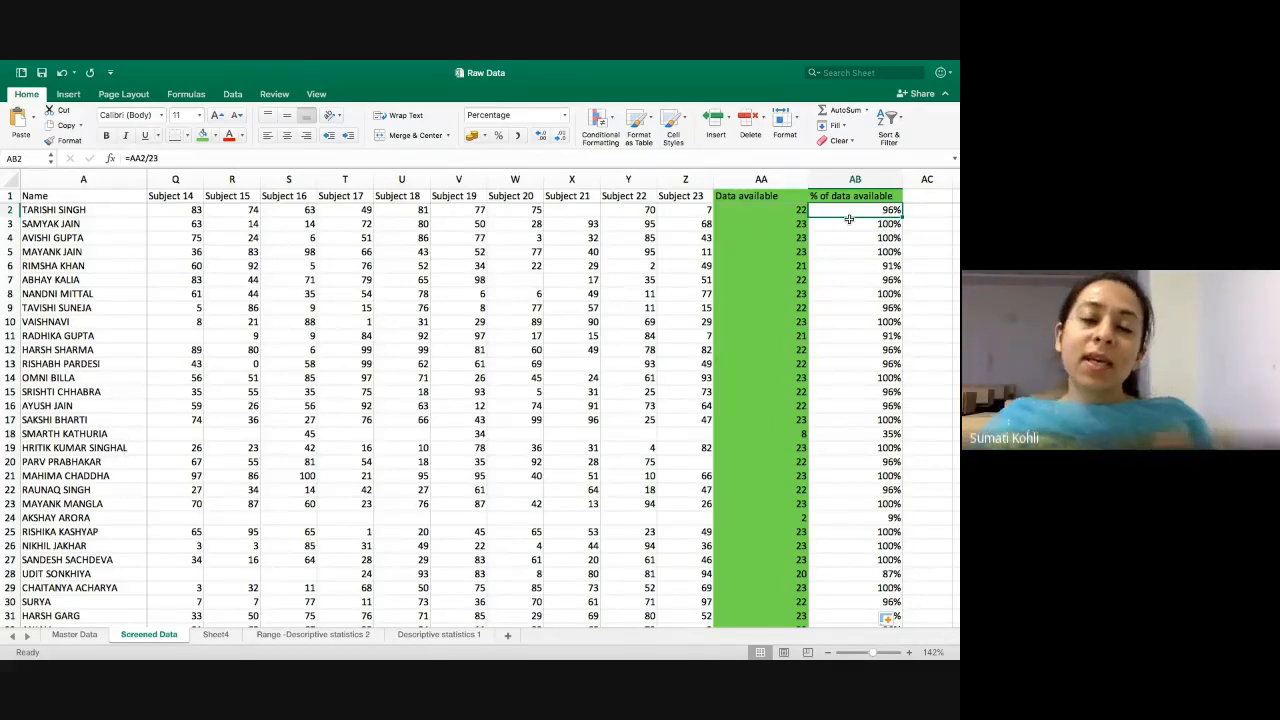
key("Up")
key("Down")
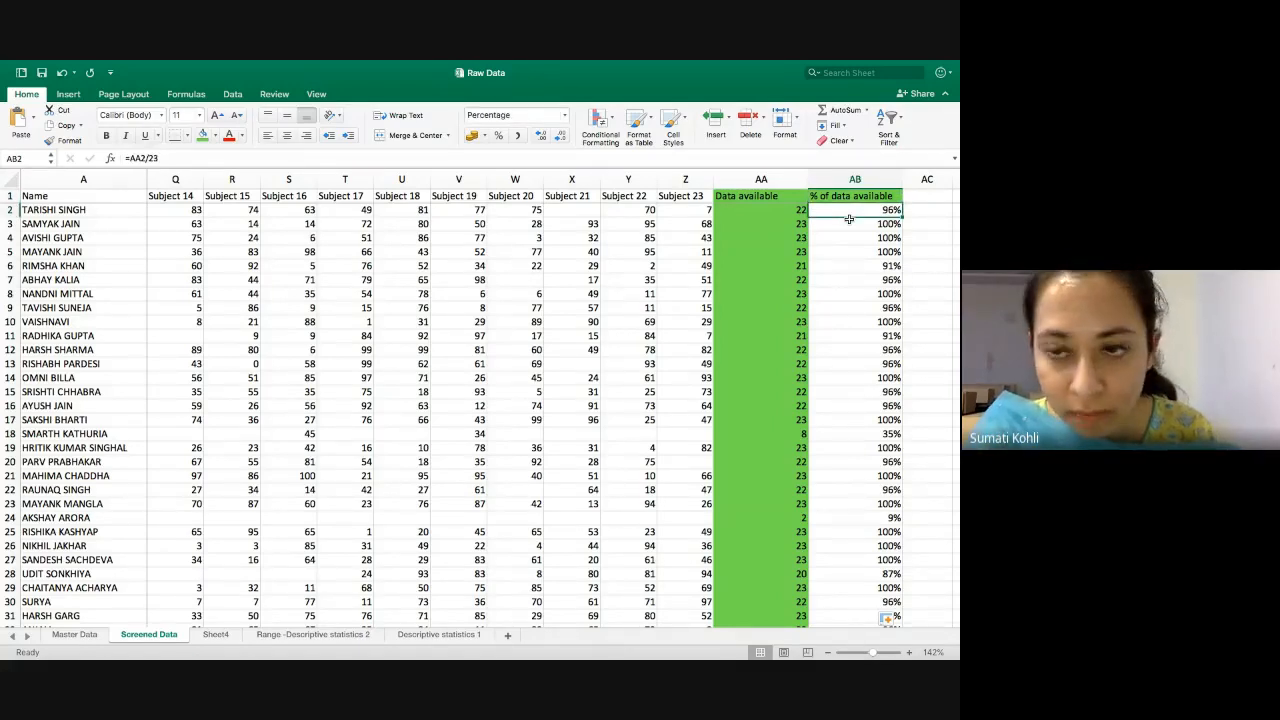
key("ctrl+shift+Down")
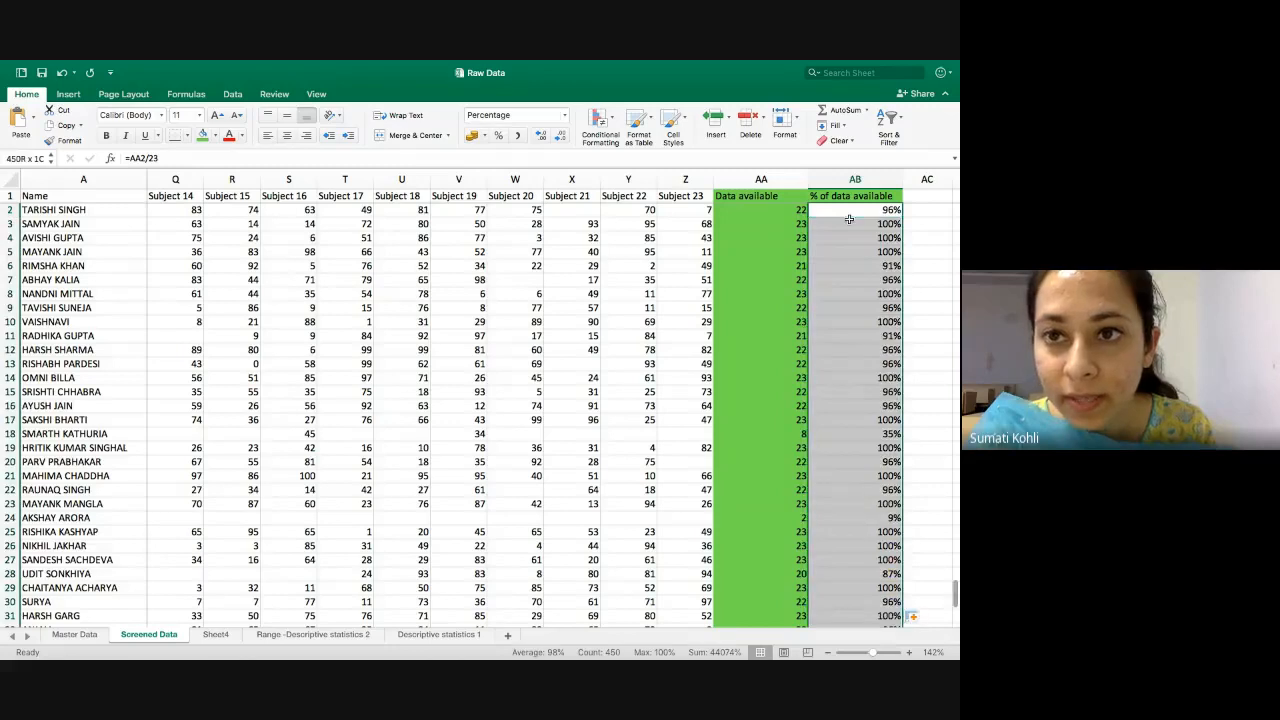
key("Up")
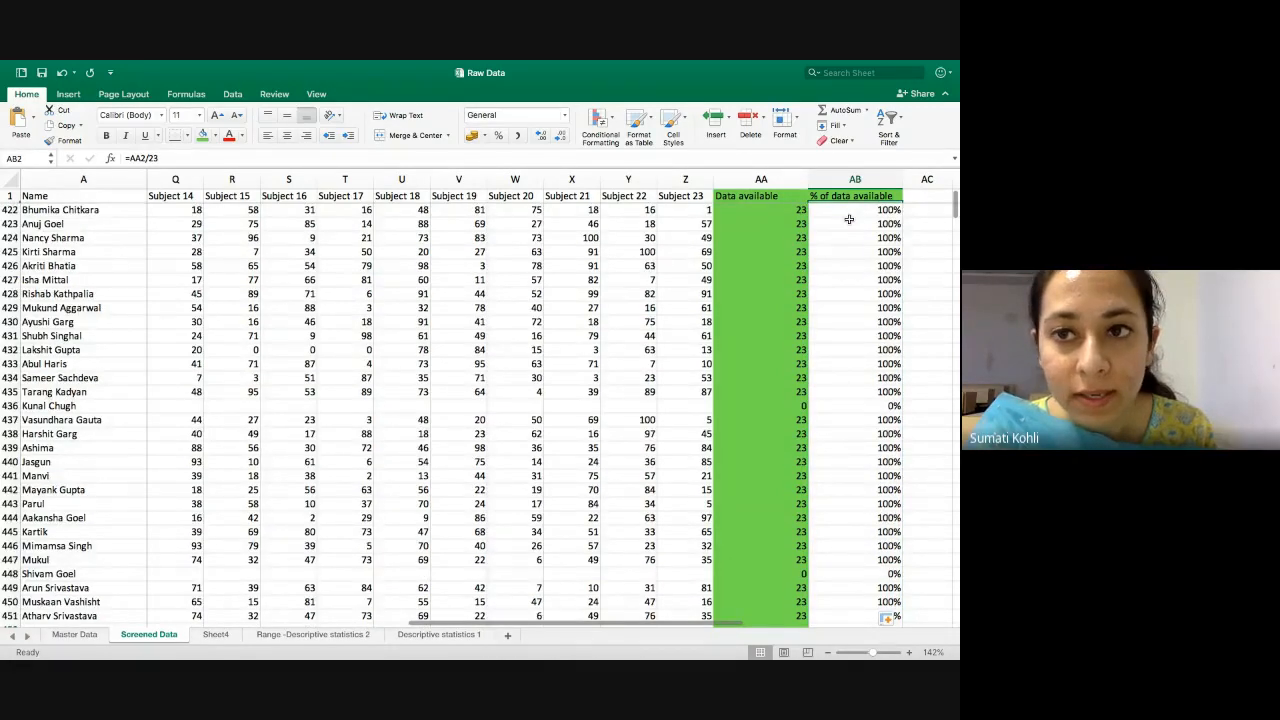
key("Down")
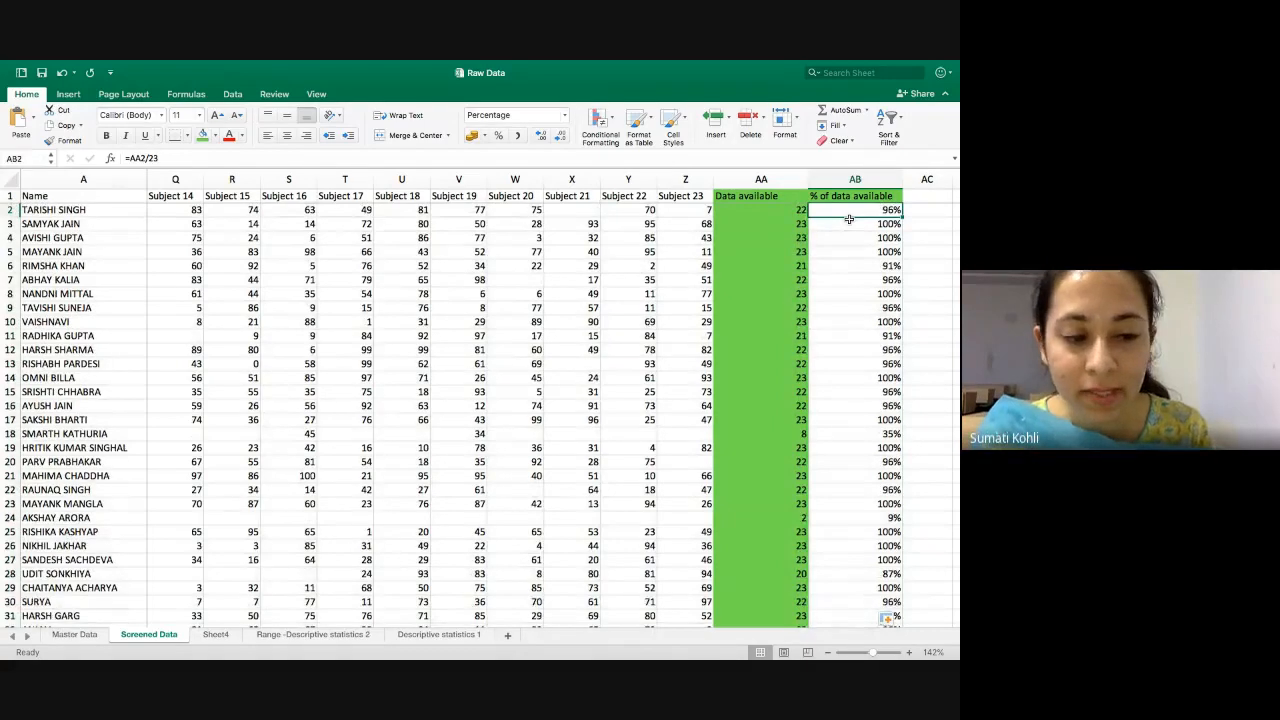
key("super+shift+Up")
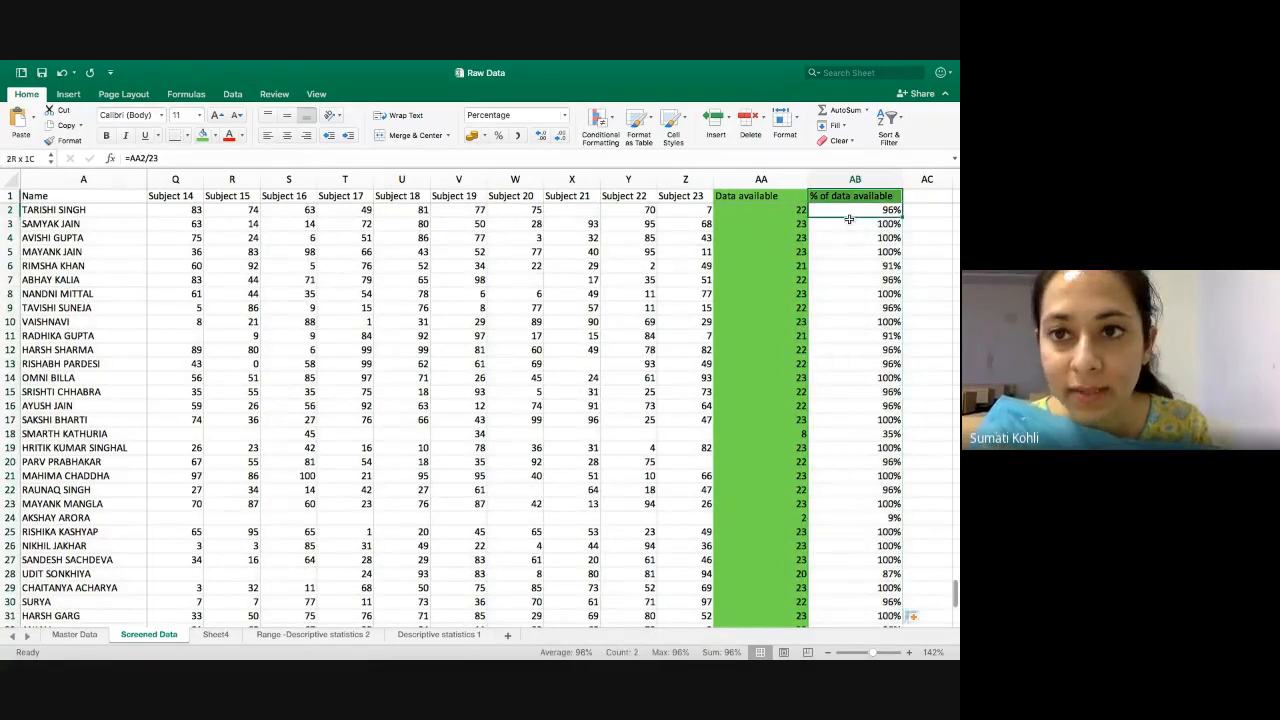
key("super+shift+Down")
key("super+Up")
key("Down")
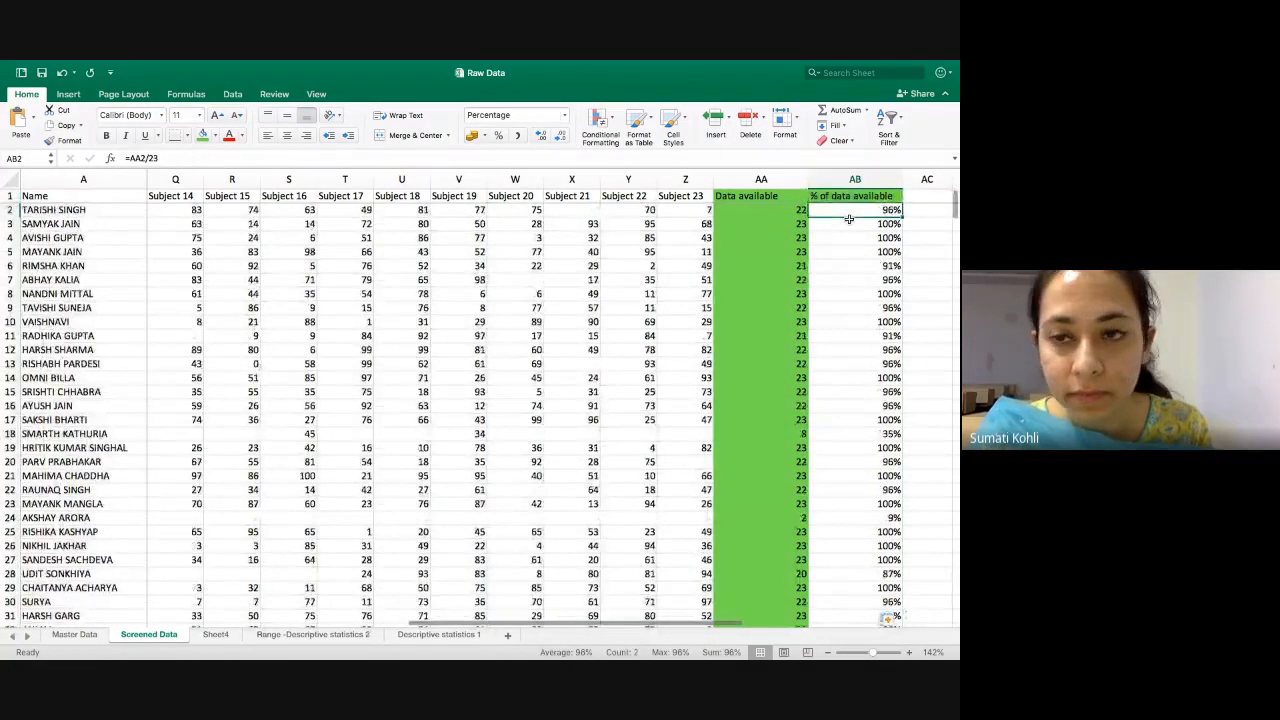
- Sort the percentages in column AB from smallest to largest, expanding the selection so every participant's full row is reordered
key("super+shift+Down")
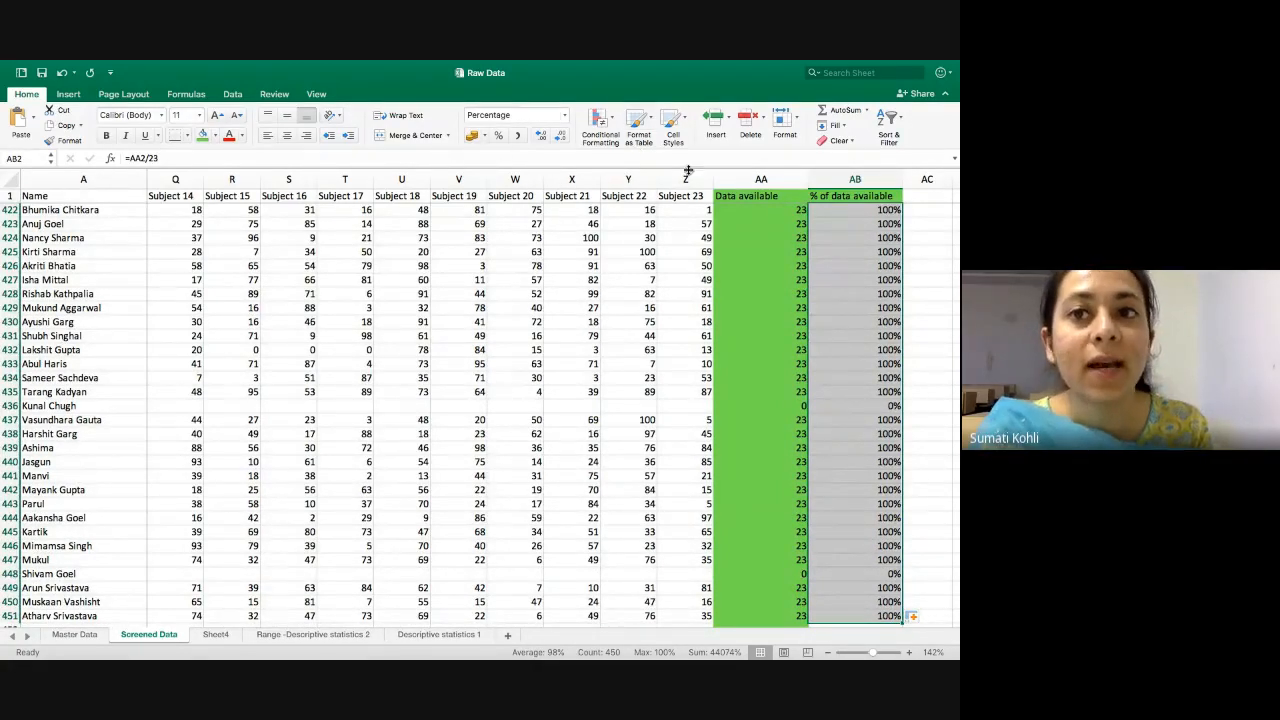
left_click(901, 121)
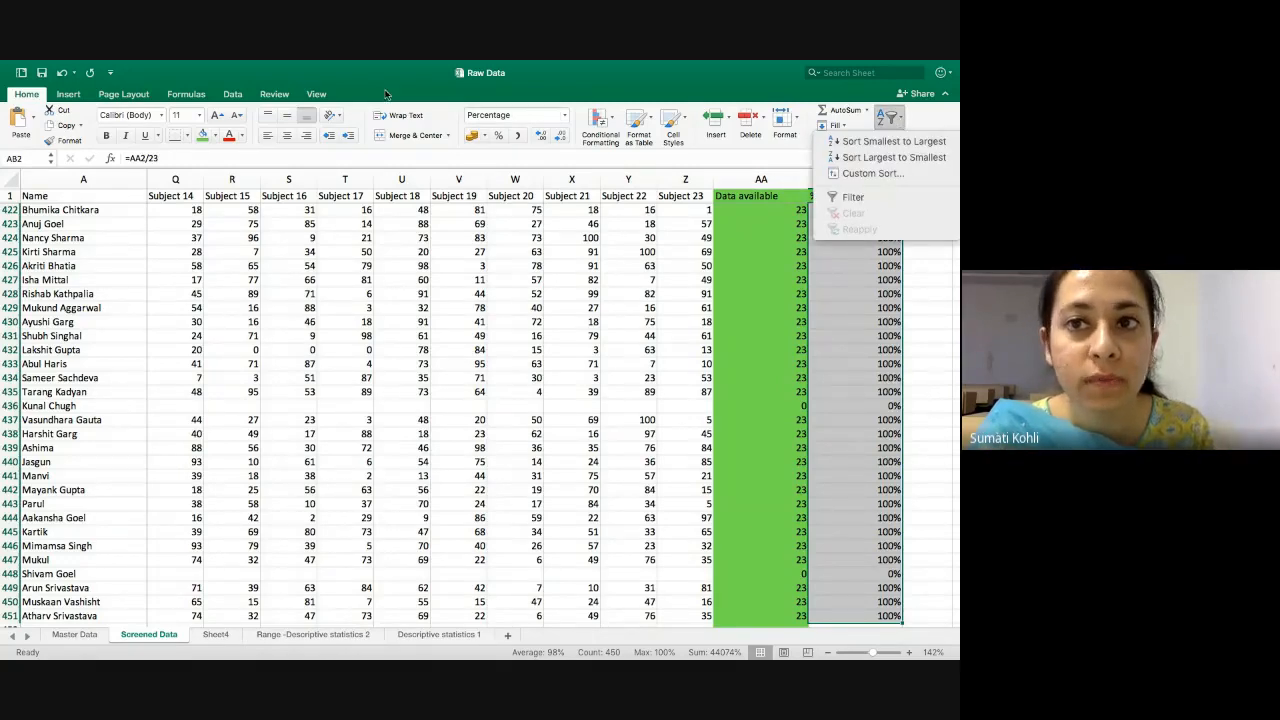
left_click(232, 103)
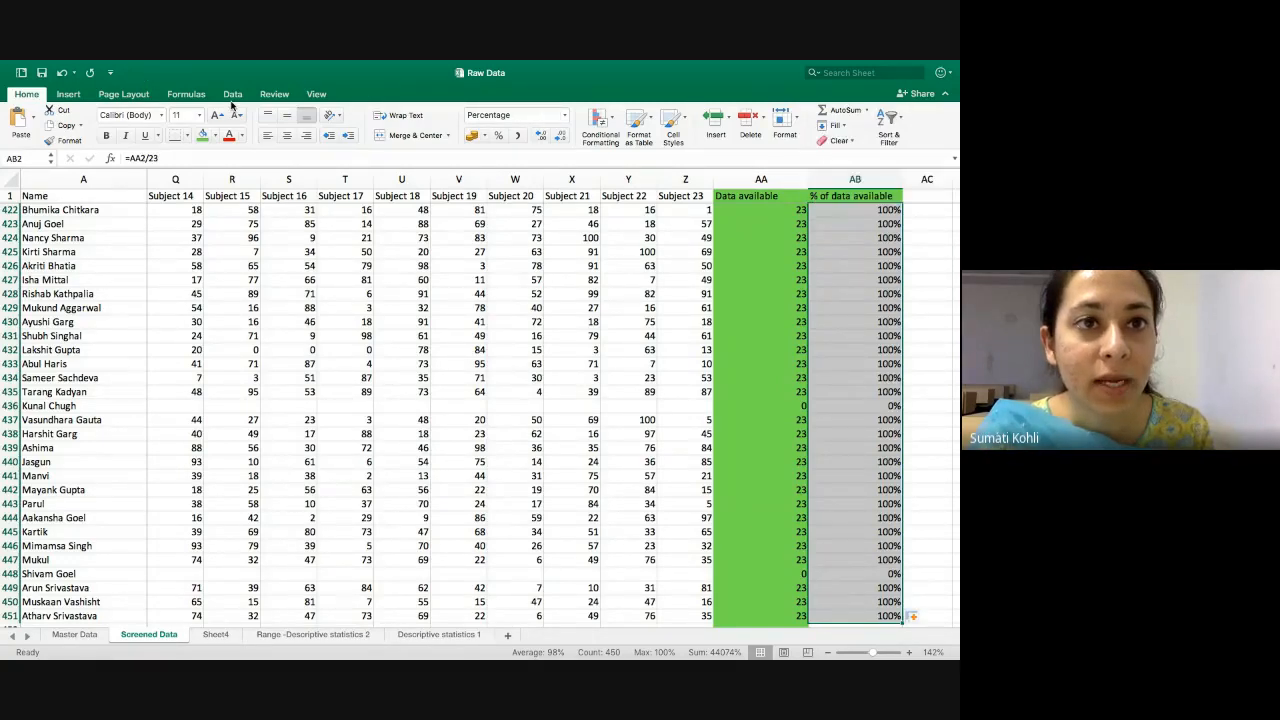
left_click(232, 95)
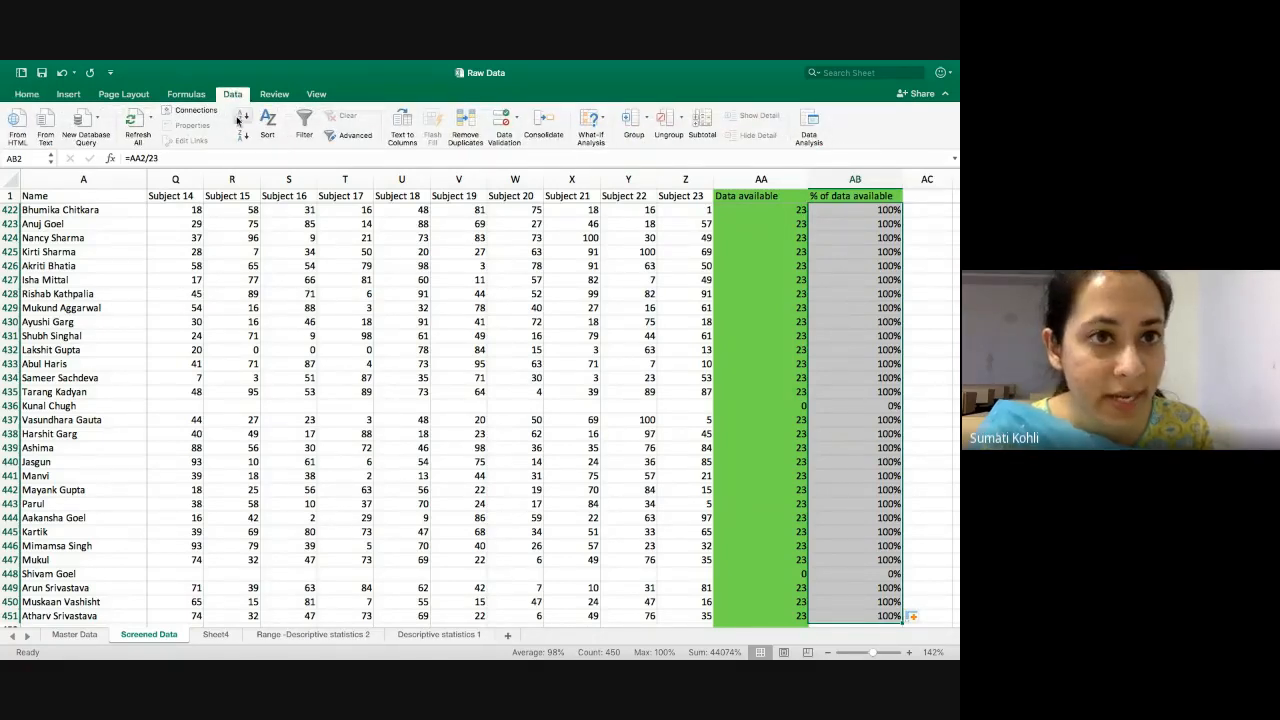
left_click(28, 95)
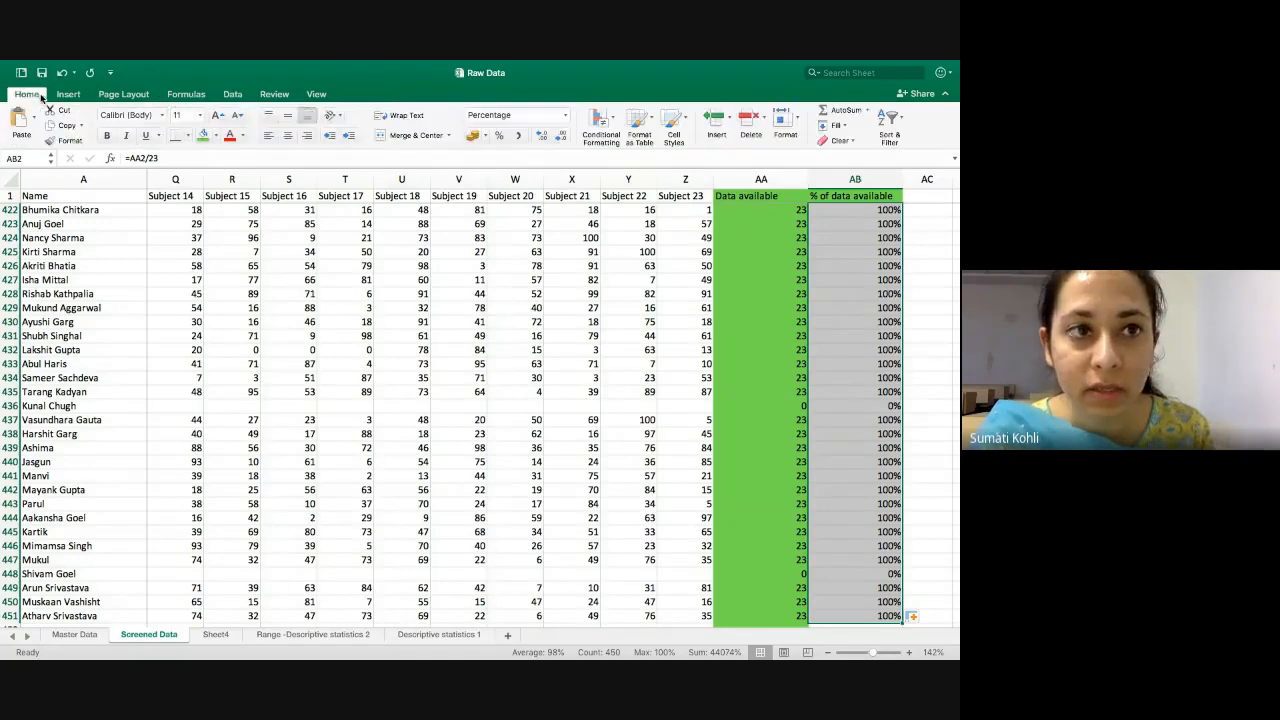
left_click(902, 127)
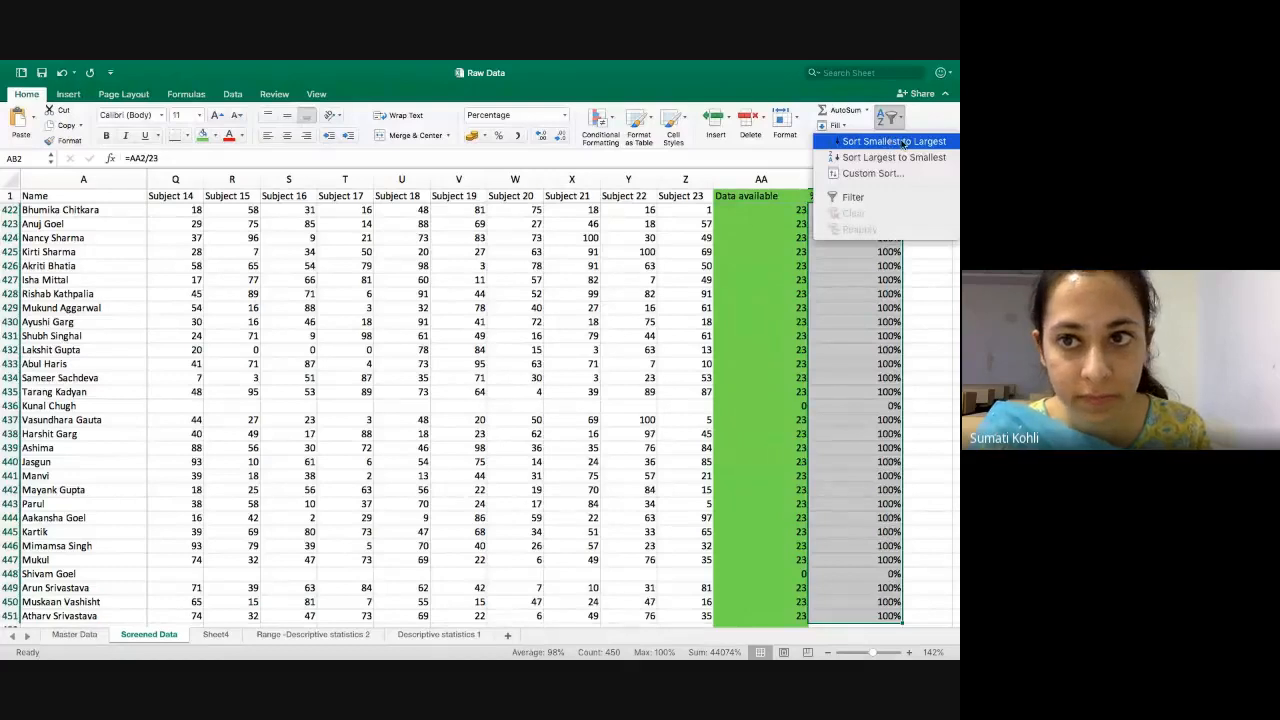
left_click(903, 143)
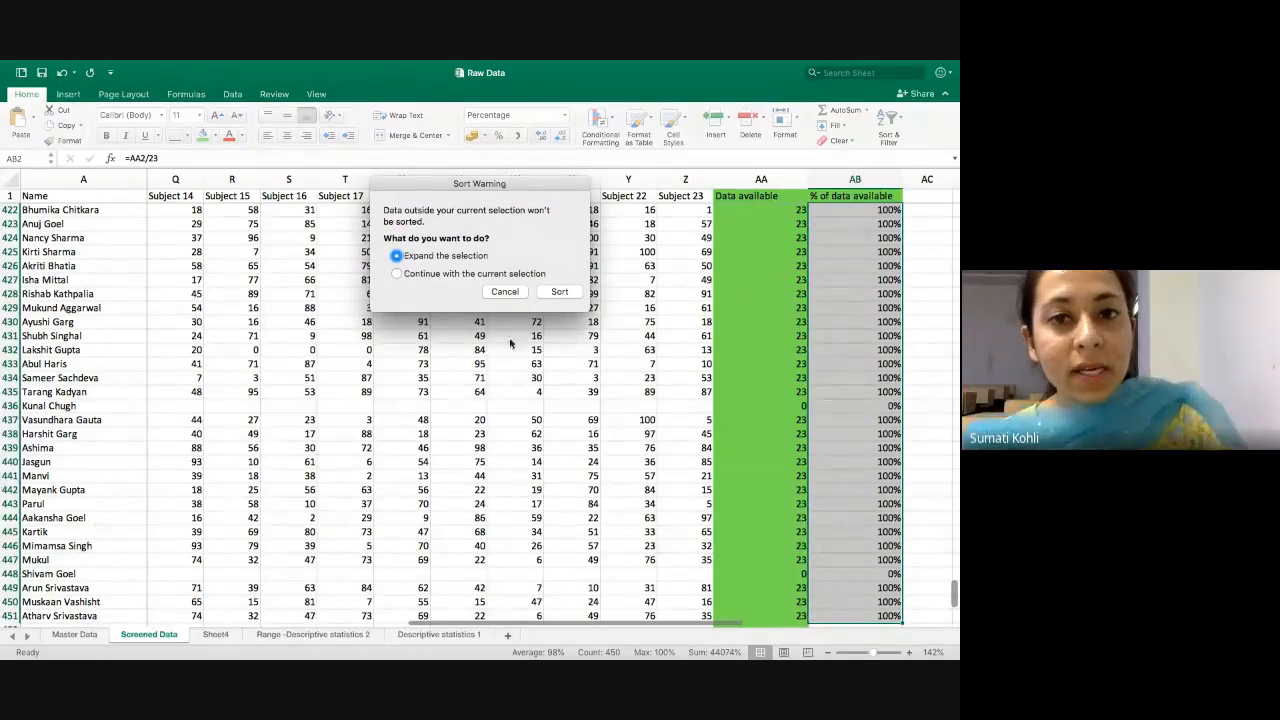
left_click(559, 292)
scroll(853, 288, "up", 5)
scroll(853, 282, "up", 20)
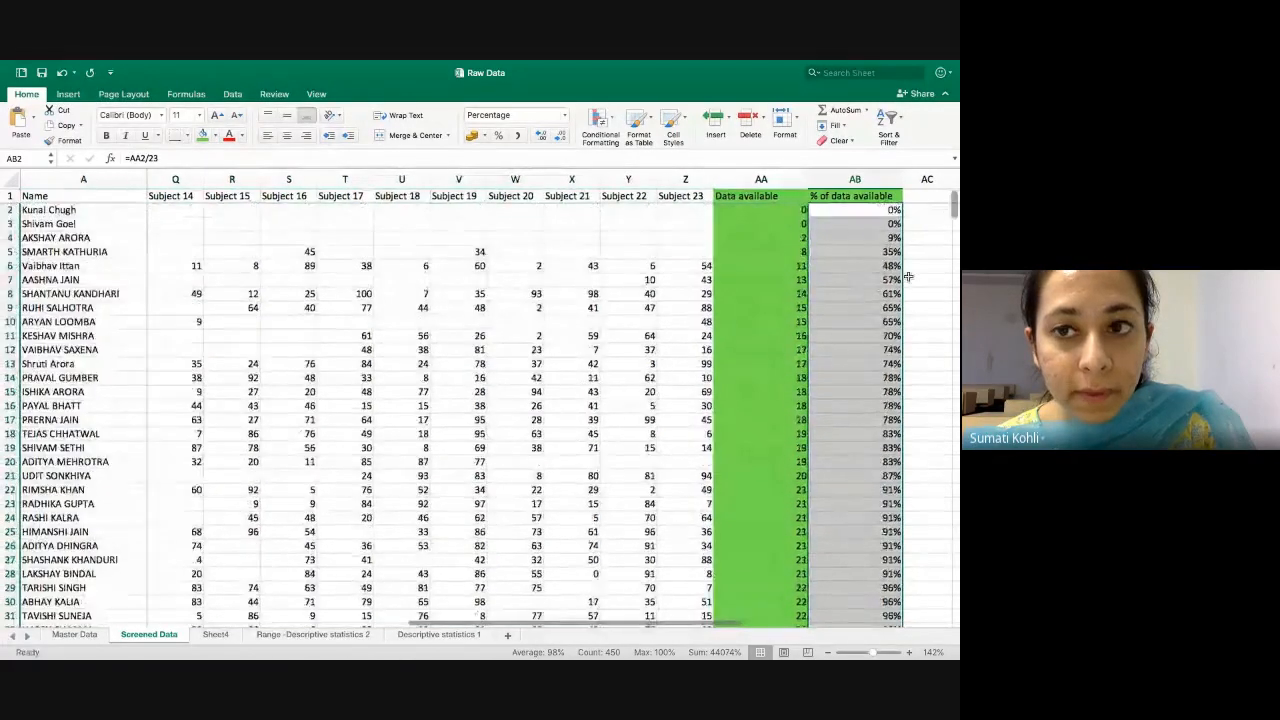
- Delete rows 2 to 28, the participants with less than 95% of data available
left_click(831, 213)
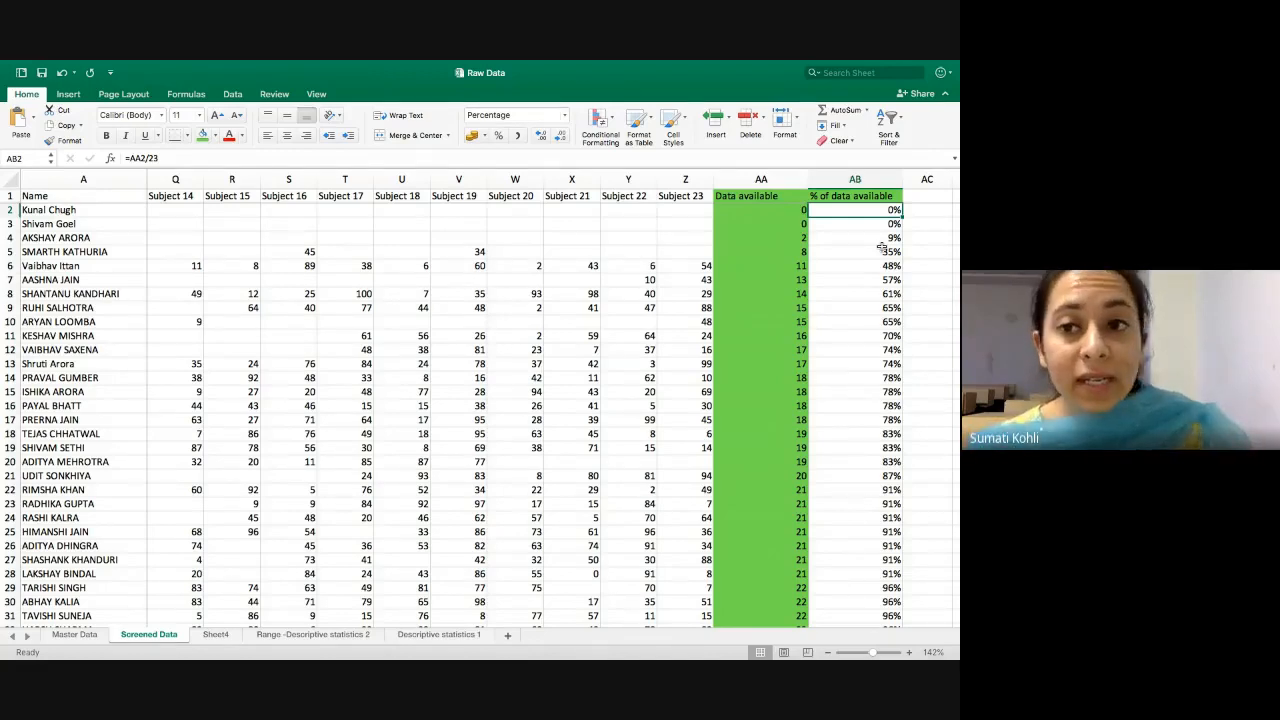
left_click(12, 209)
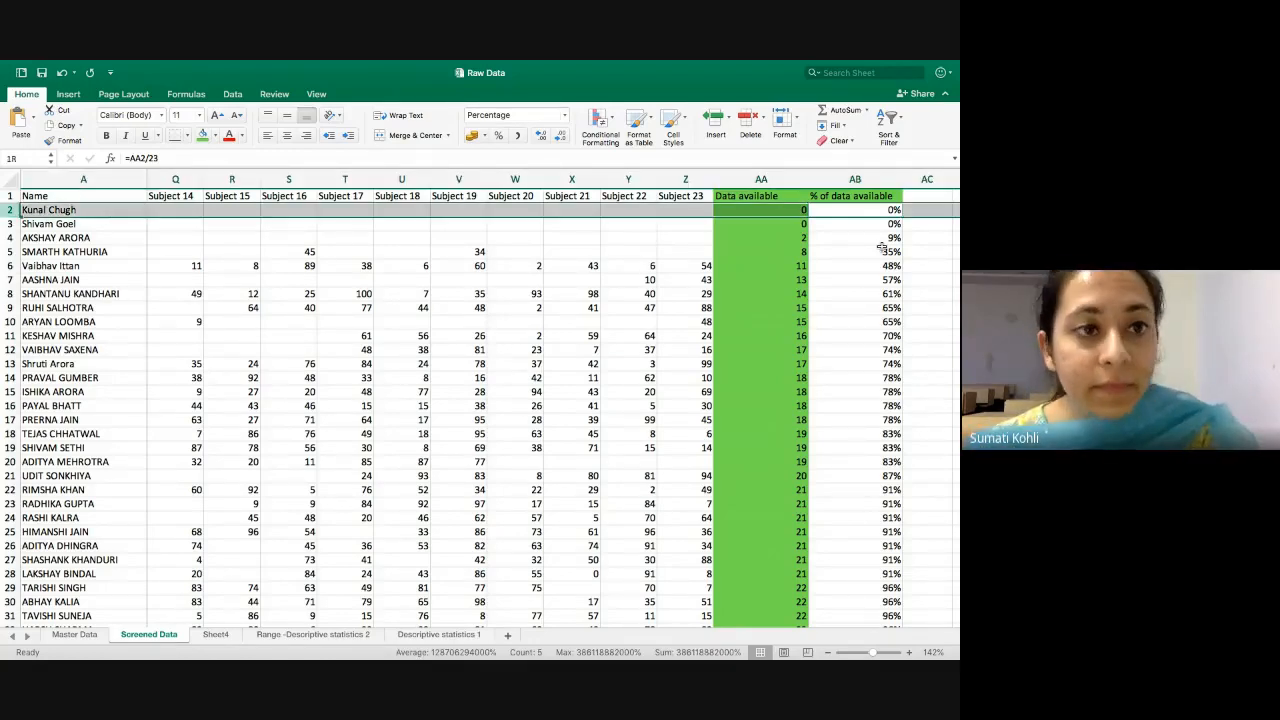
left_click(70, 226)
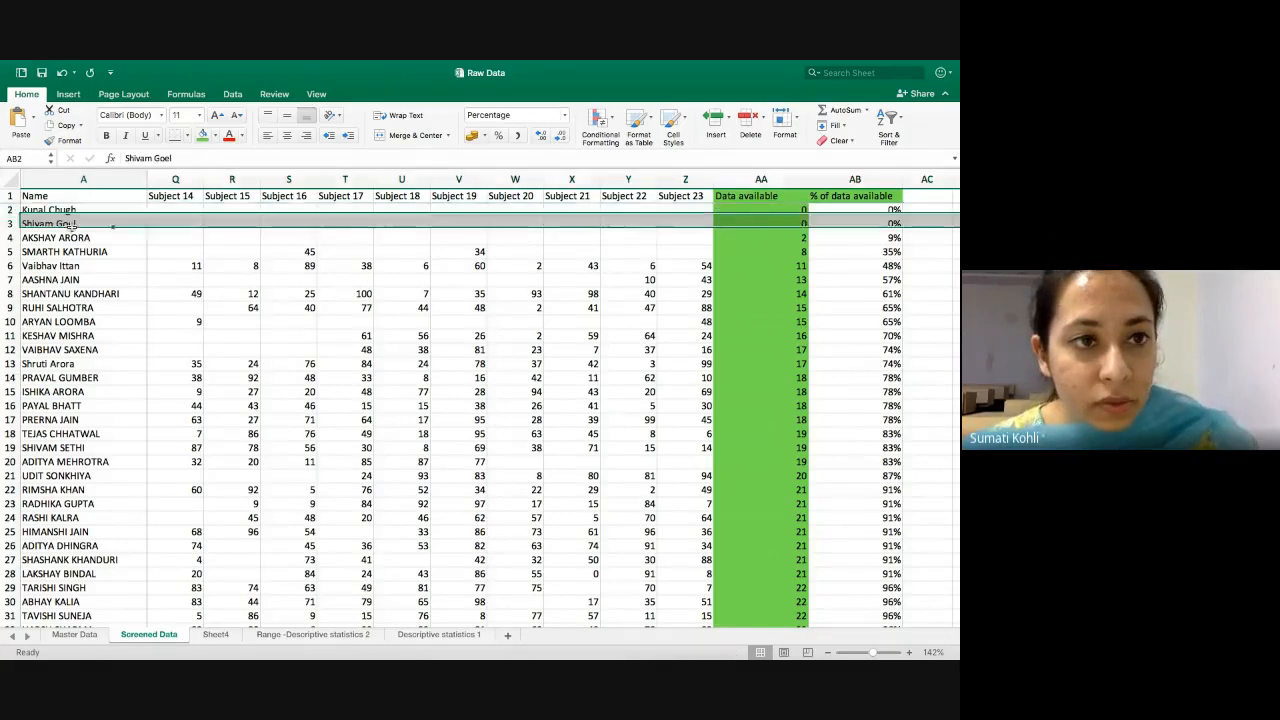
left_click_drag(12, 211, 22, 574)
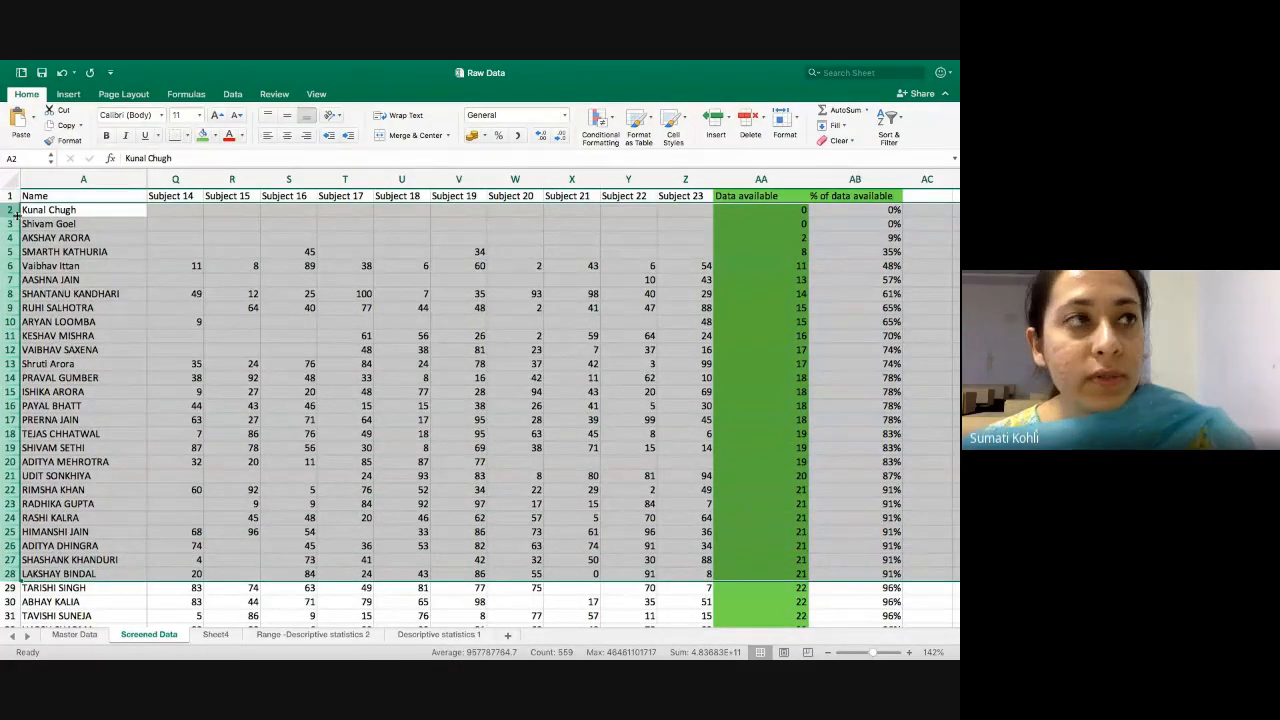
left_click_drag(12, 209, 11, 572)
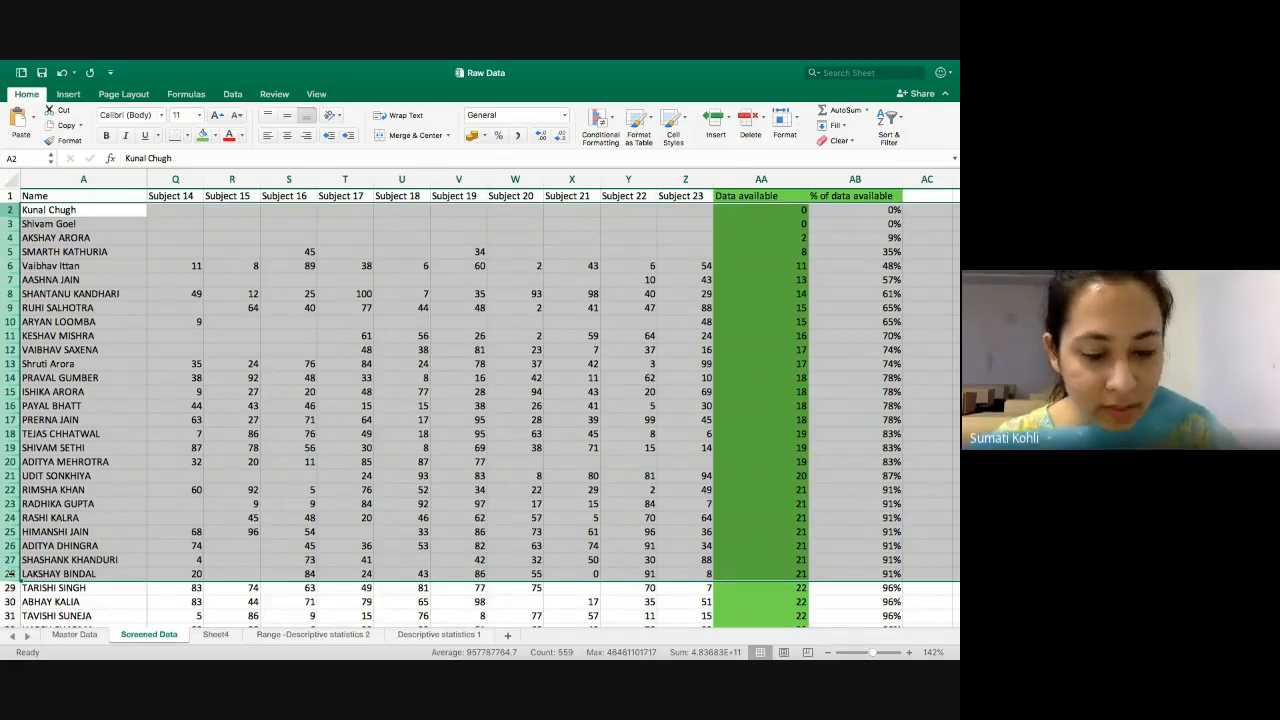
right_click(12, 578)
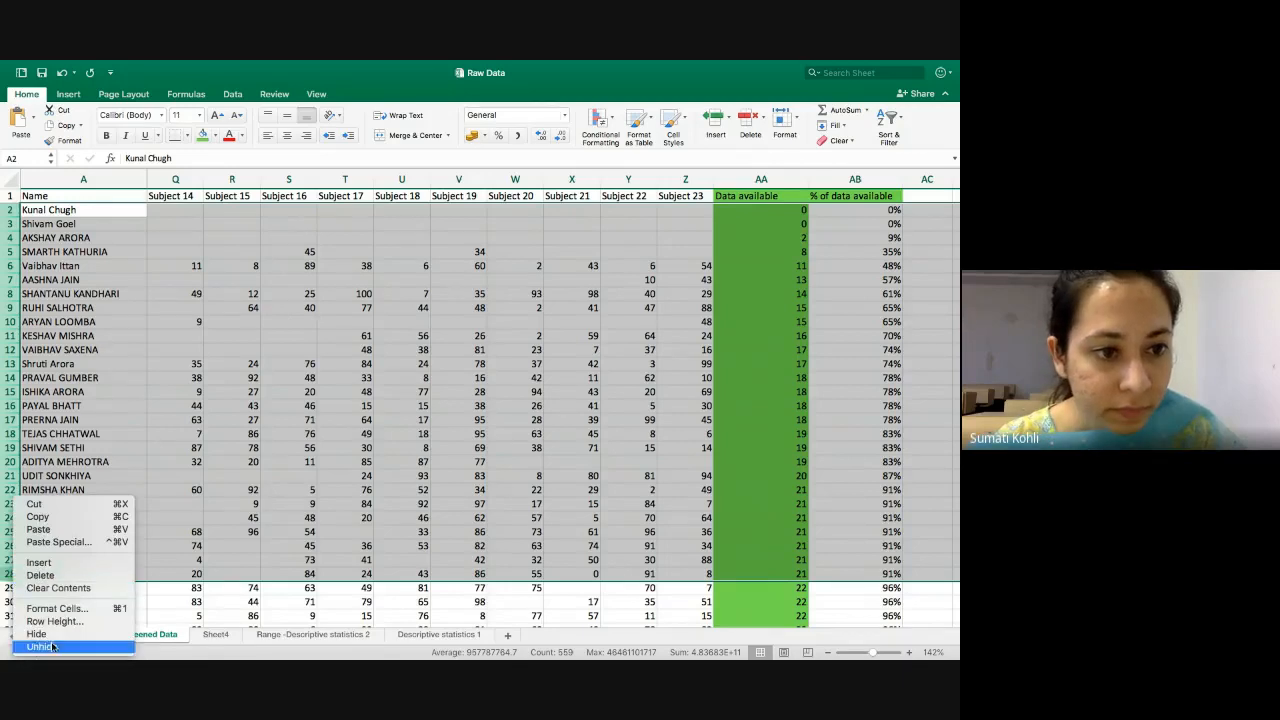
left_click(54, 579)
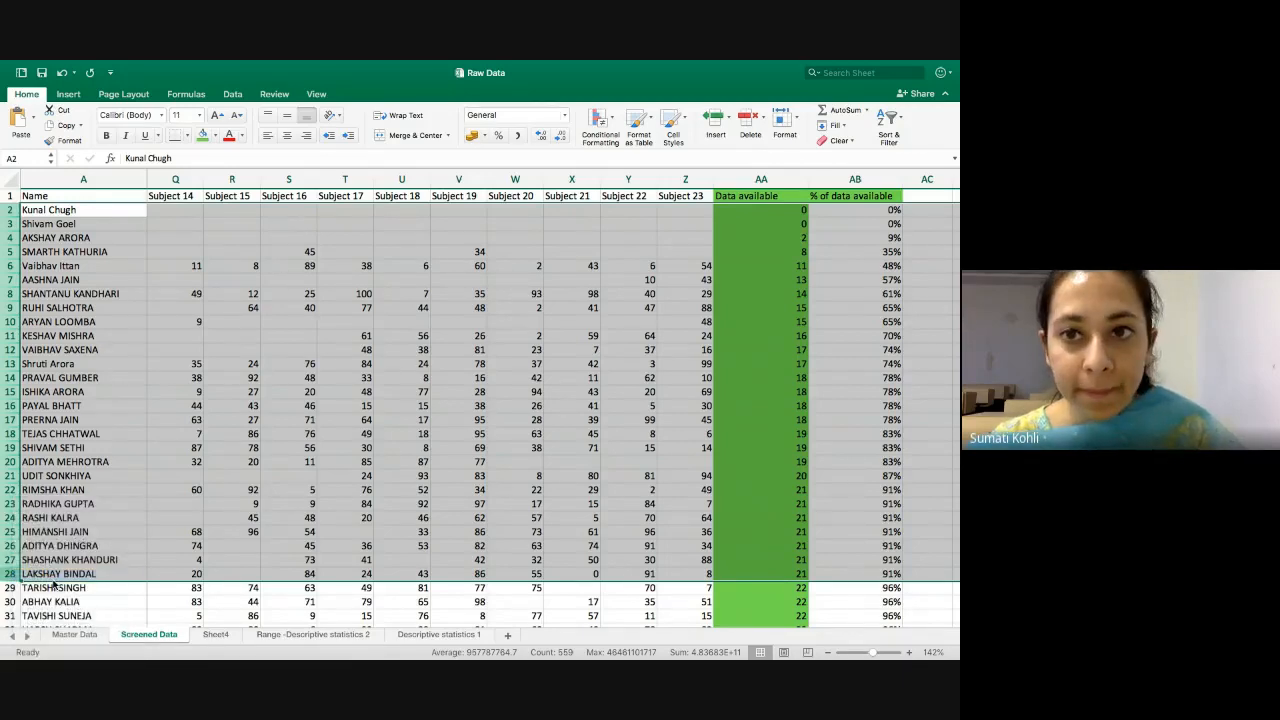
- Look across the remaining participants' subject marks and percentages to check which cells are still blank
scroll(369, 321, "left", 10)
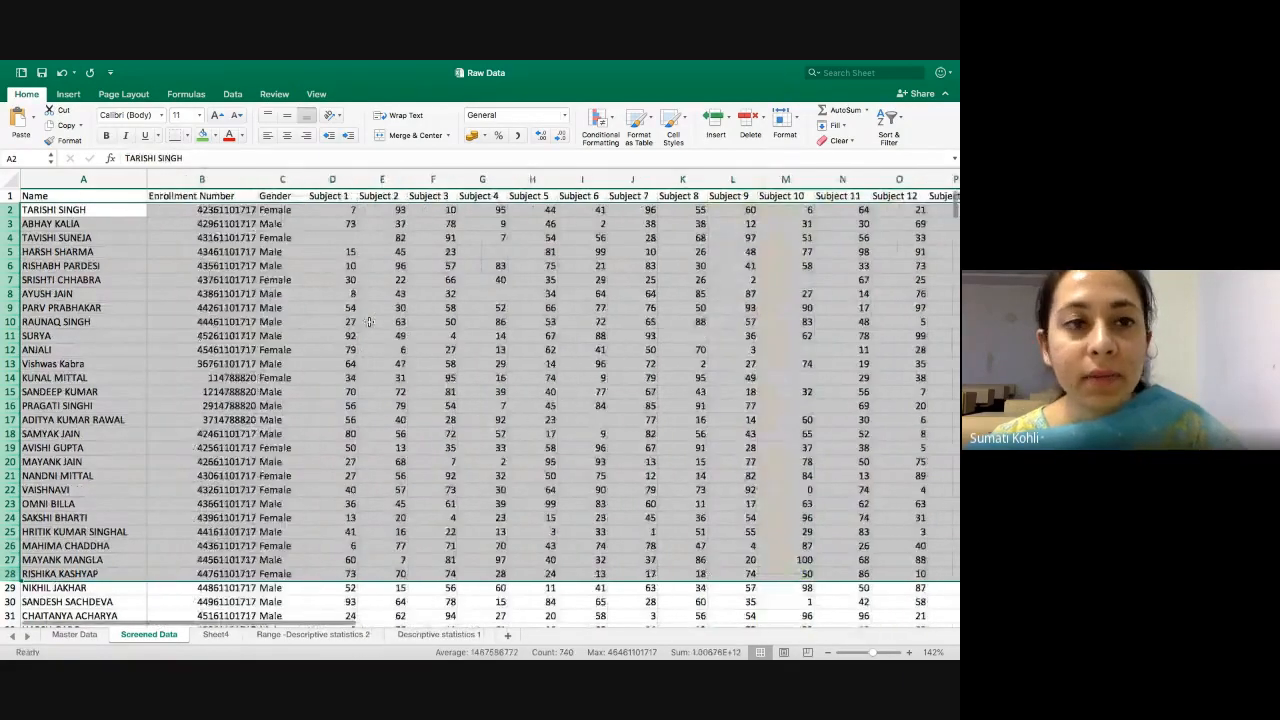
scroll(369, 321, "right", 10)
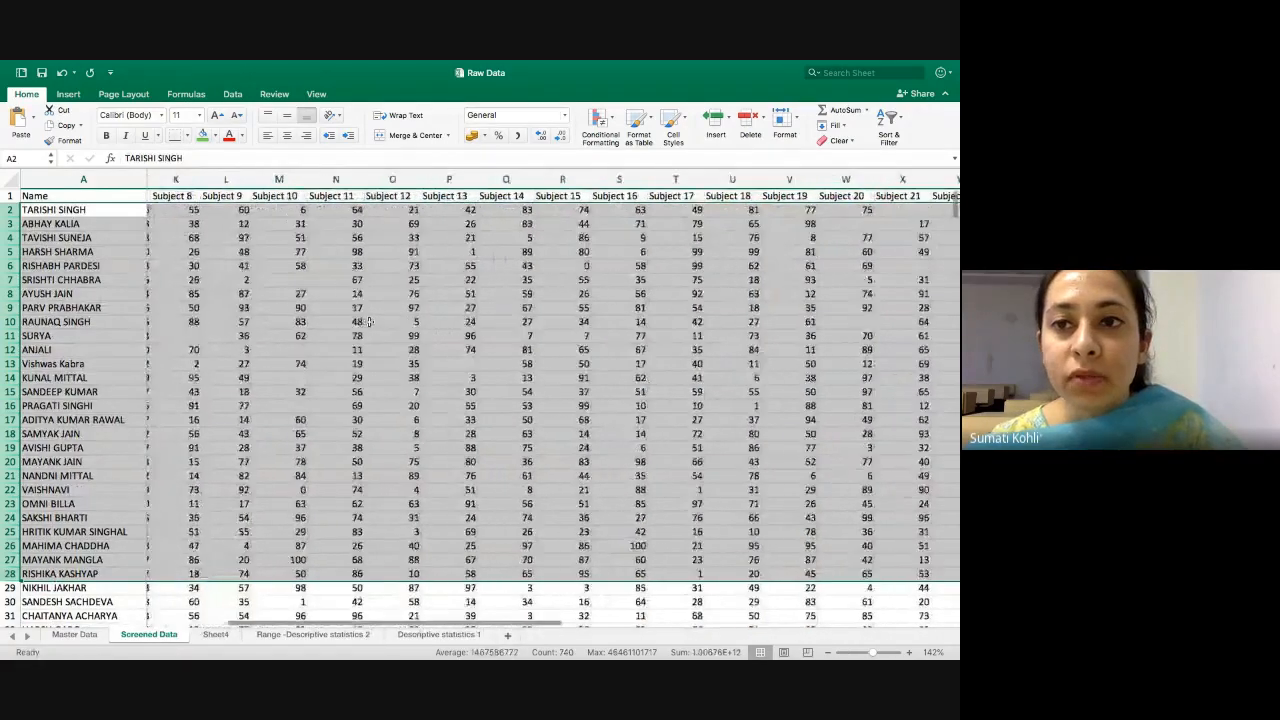
scroll(369, 321, "right", 1)
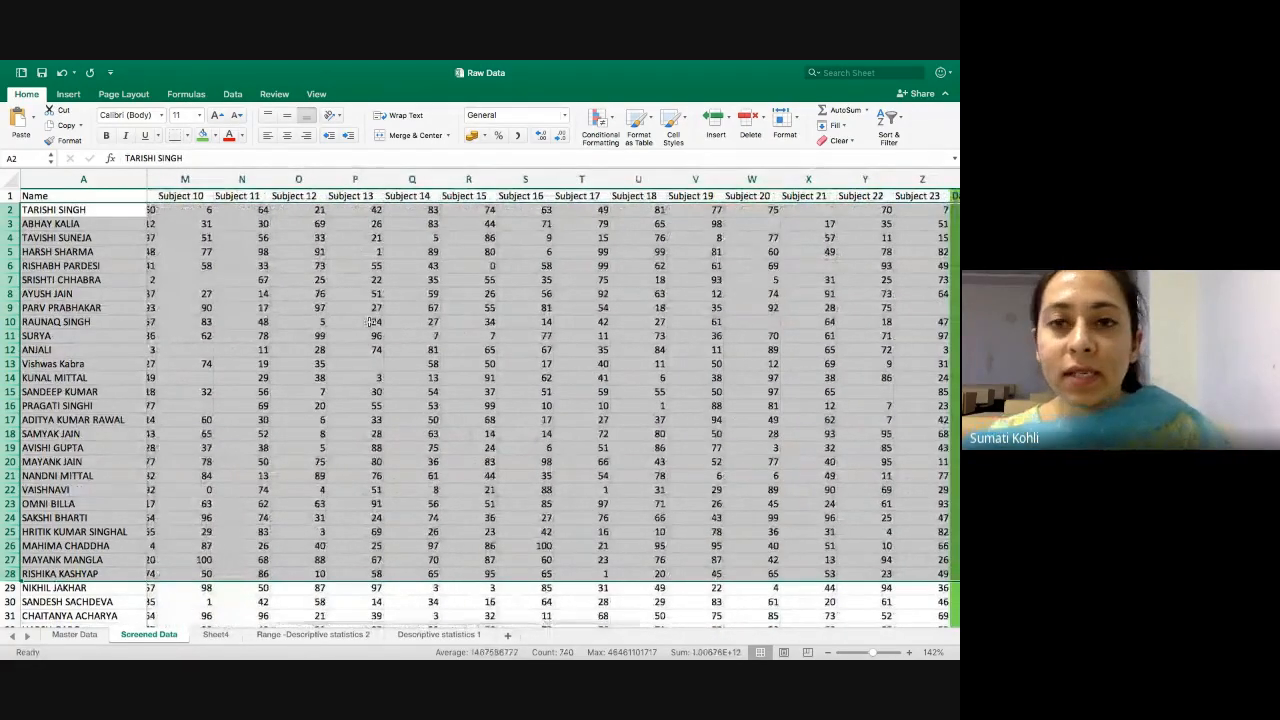
scroll(420, 266, "left", 1)
scroll(420, 266, "right", 3)
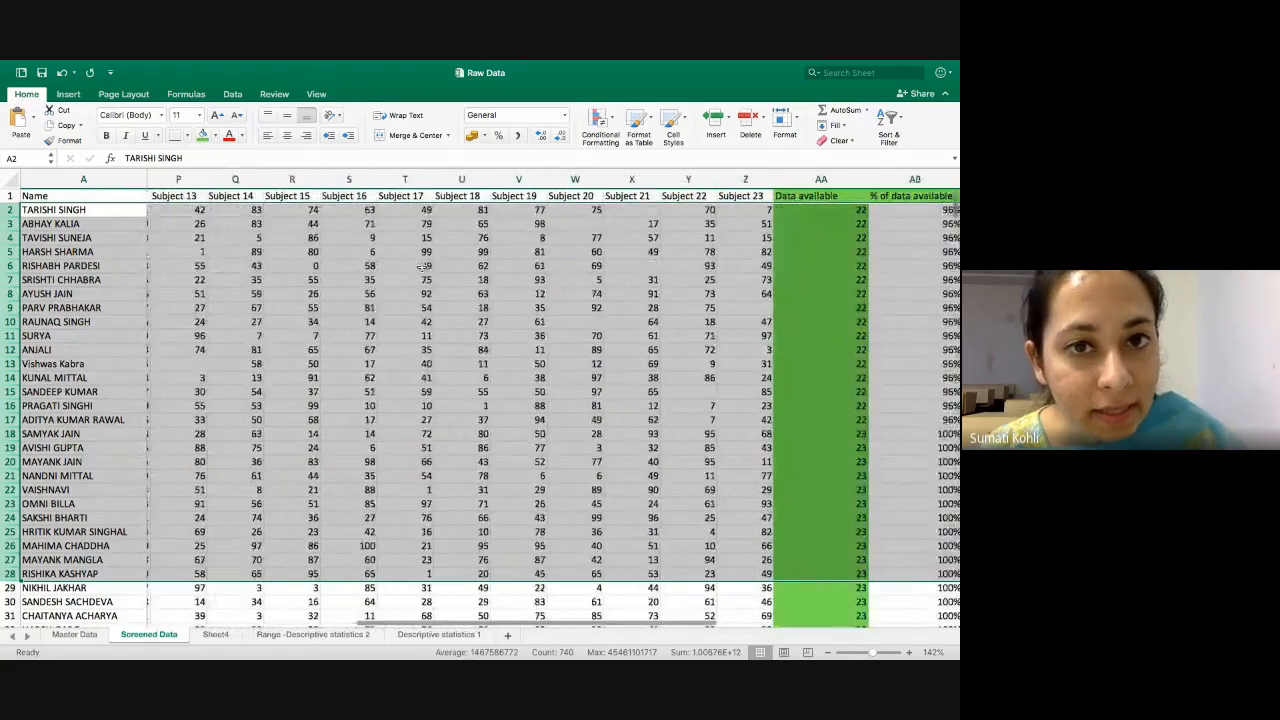
scroll(421, 266, "left", 3)
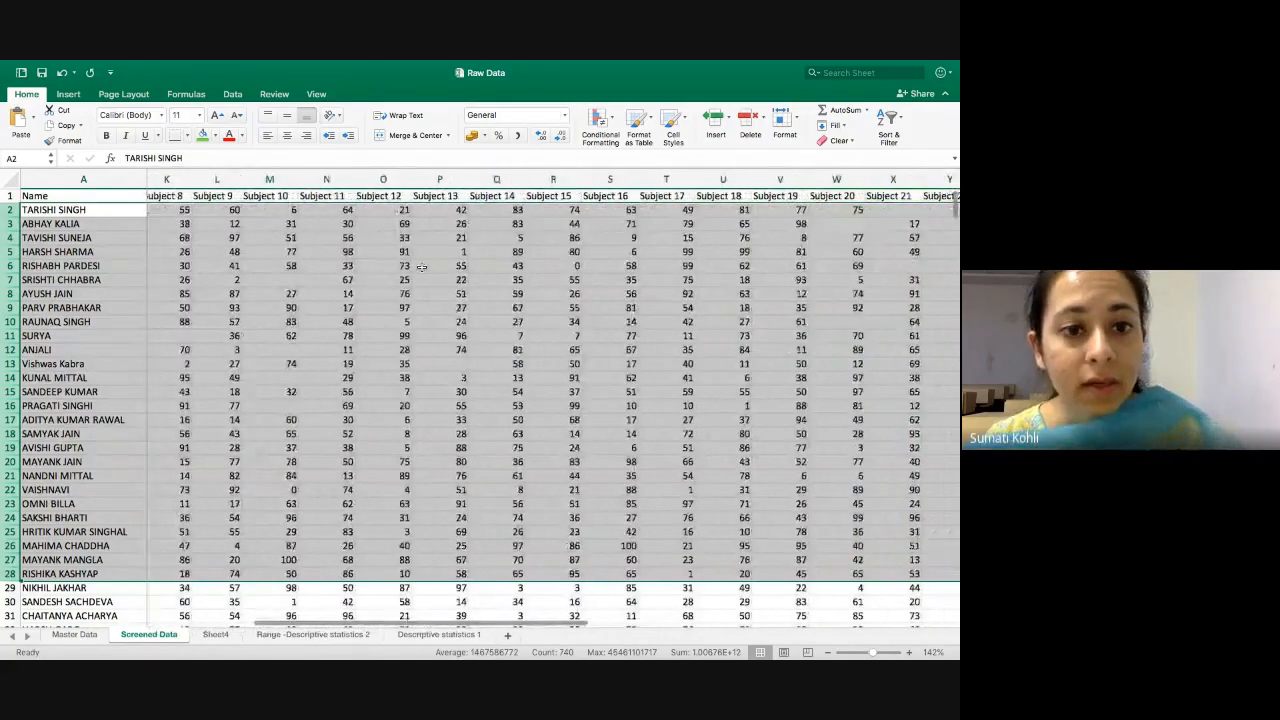
left_click(218, 234)
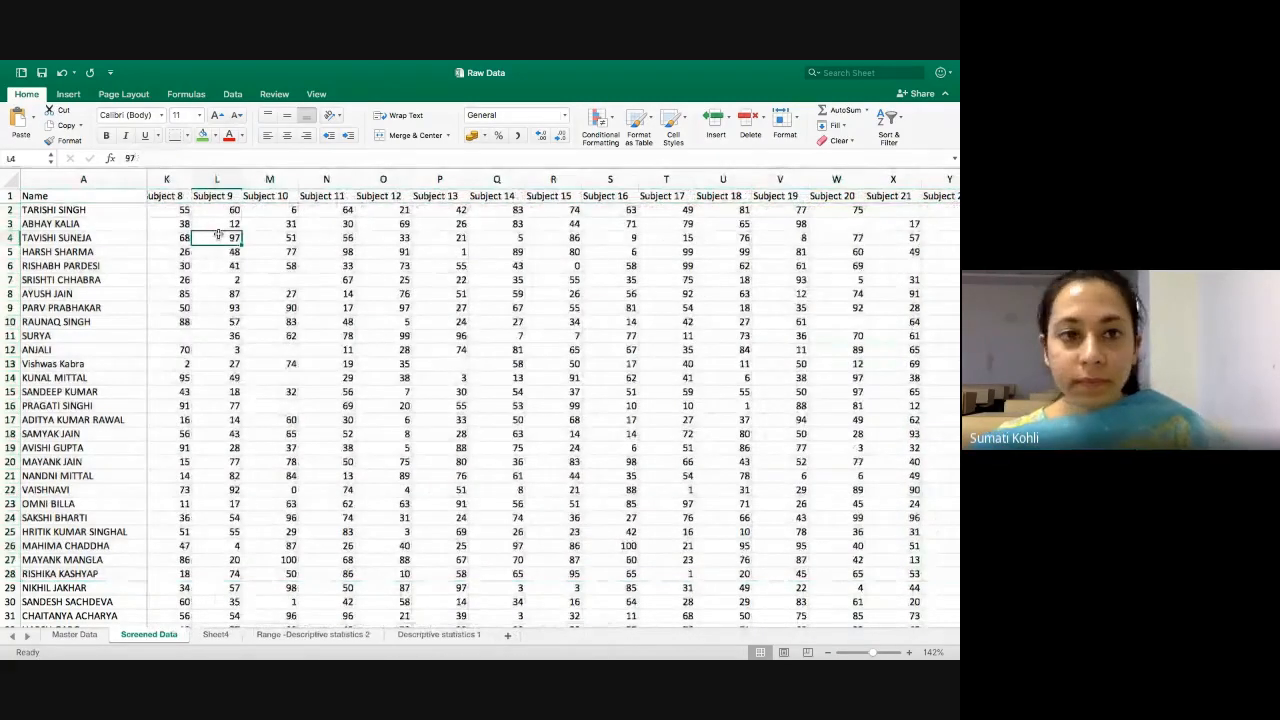
- Look along the first participant's marks in row 2, from Subject 1 through Subject 8
scroll(354, 238, "left", 5)
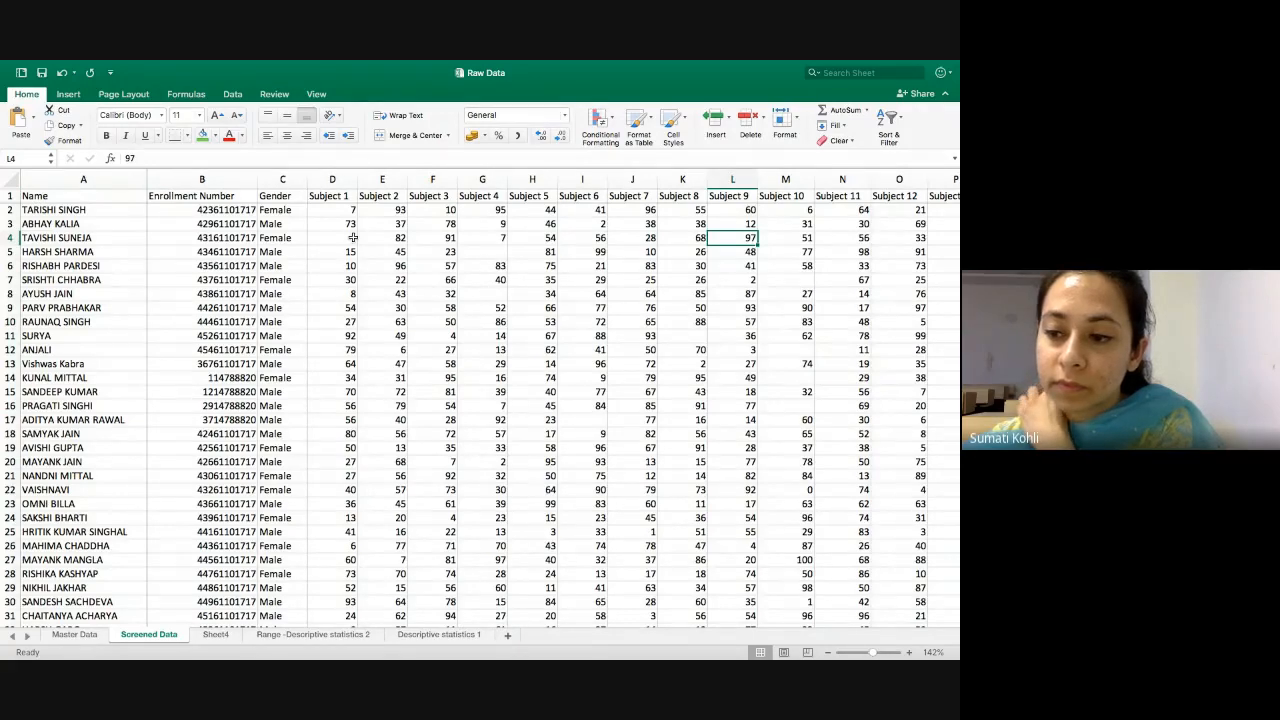
left_click(312, 196)
key("Down")
key("Right")
key("Right")
key("Right")
key("Right")
key("Right")
key("Right")
key("Right")
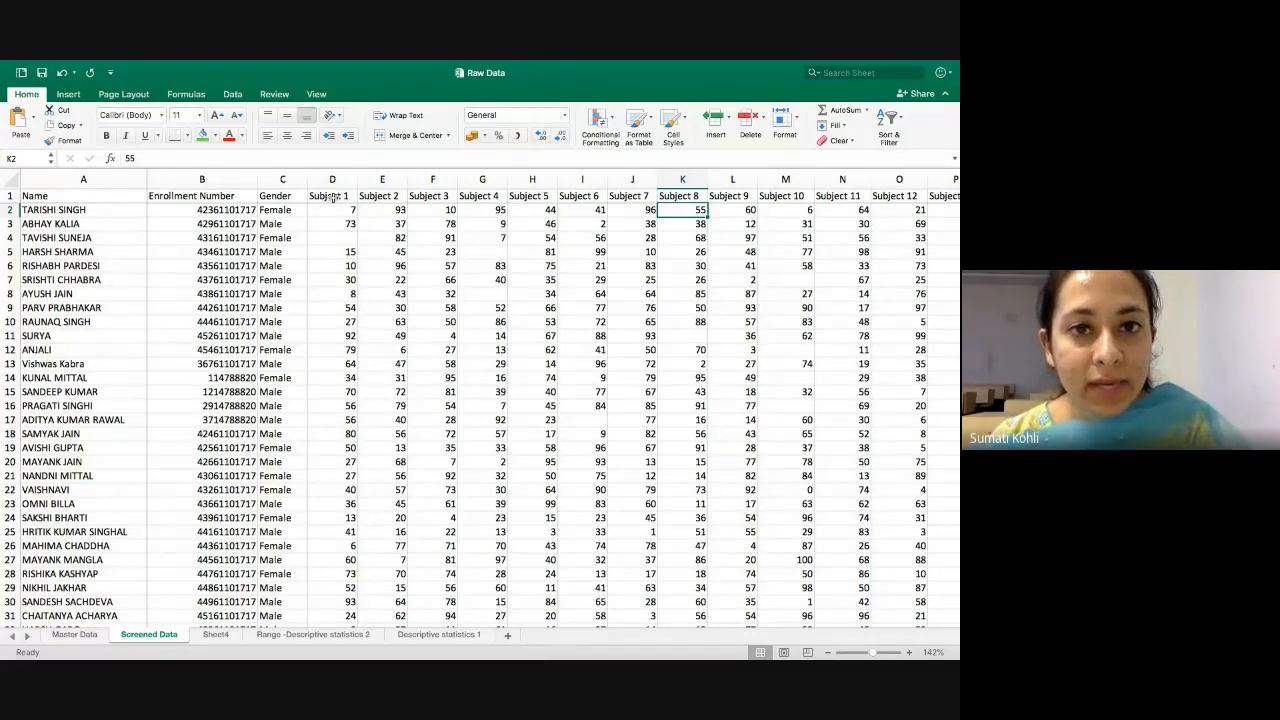
- Switch to the presentation, read the Data Screening slides covering steps 9 to 20, and return to the workbook
key("super+Tab")
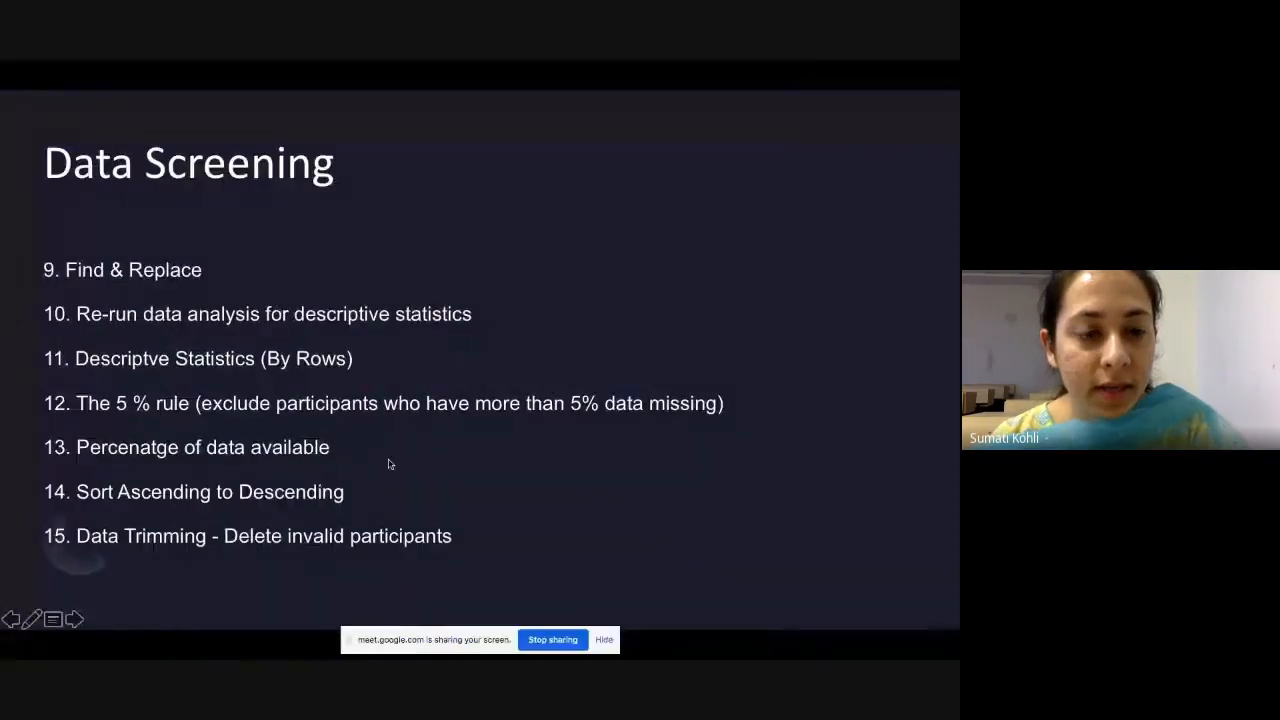
left_click(510, 494)
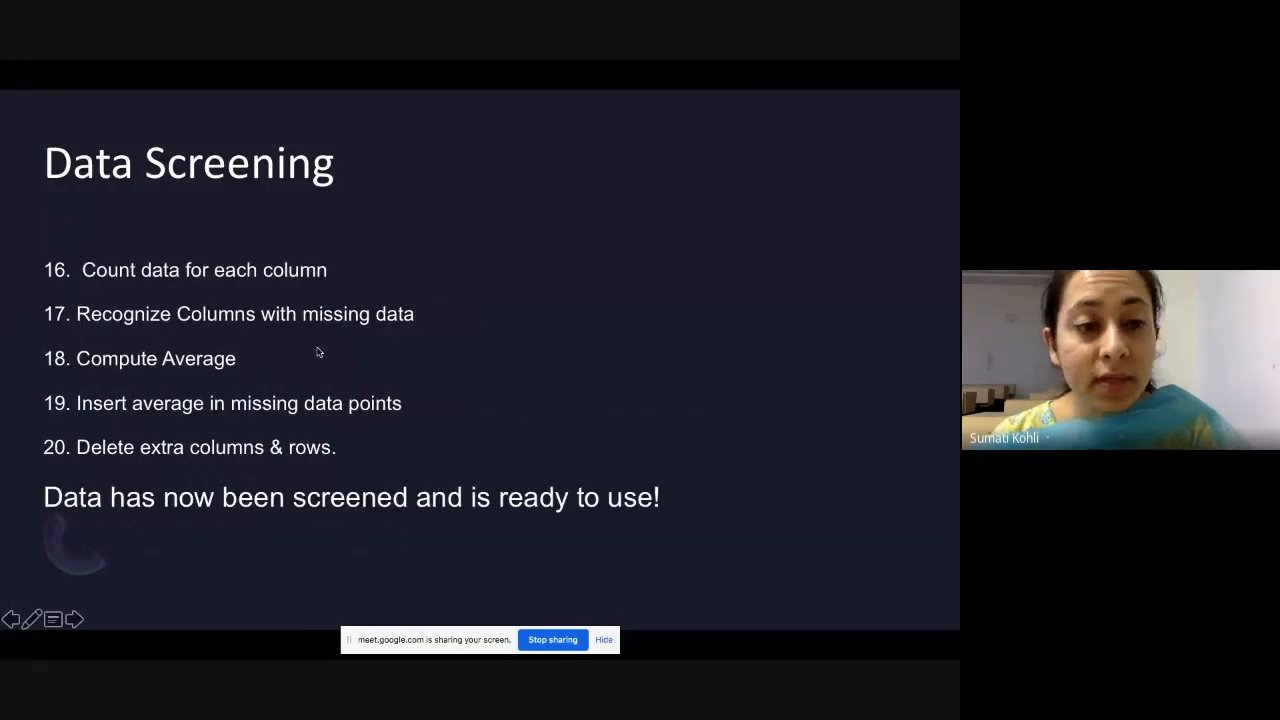
key("Left")
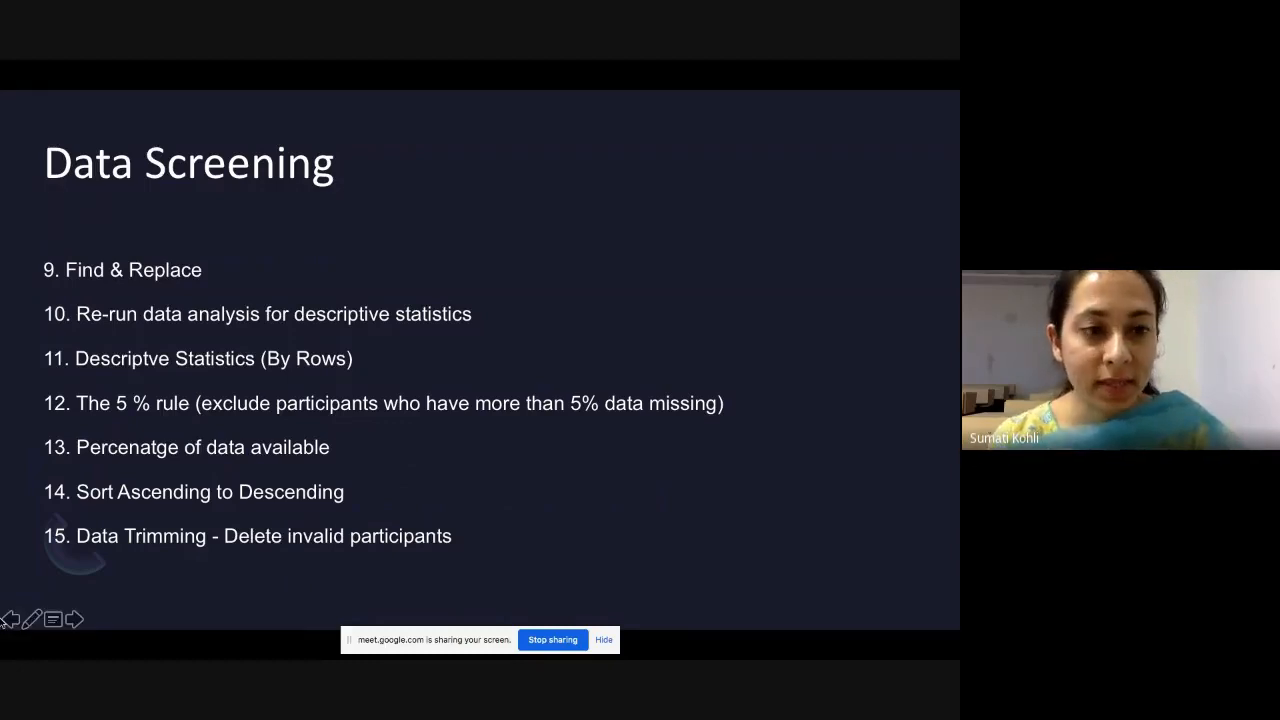
left_click(130, 568)
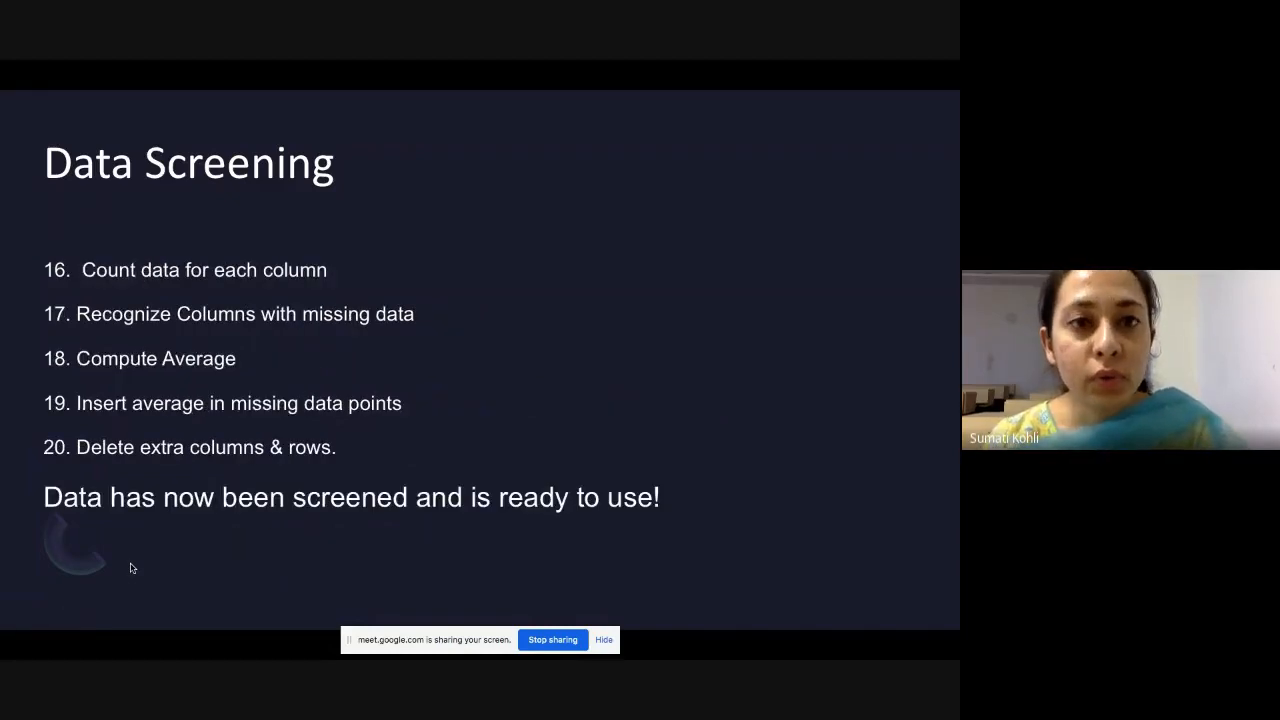
key("ctrl+Right")
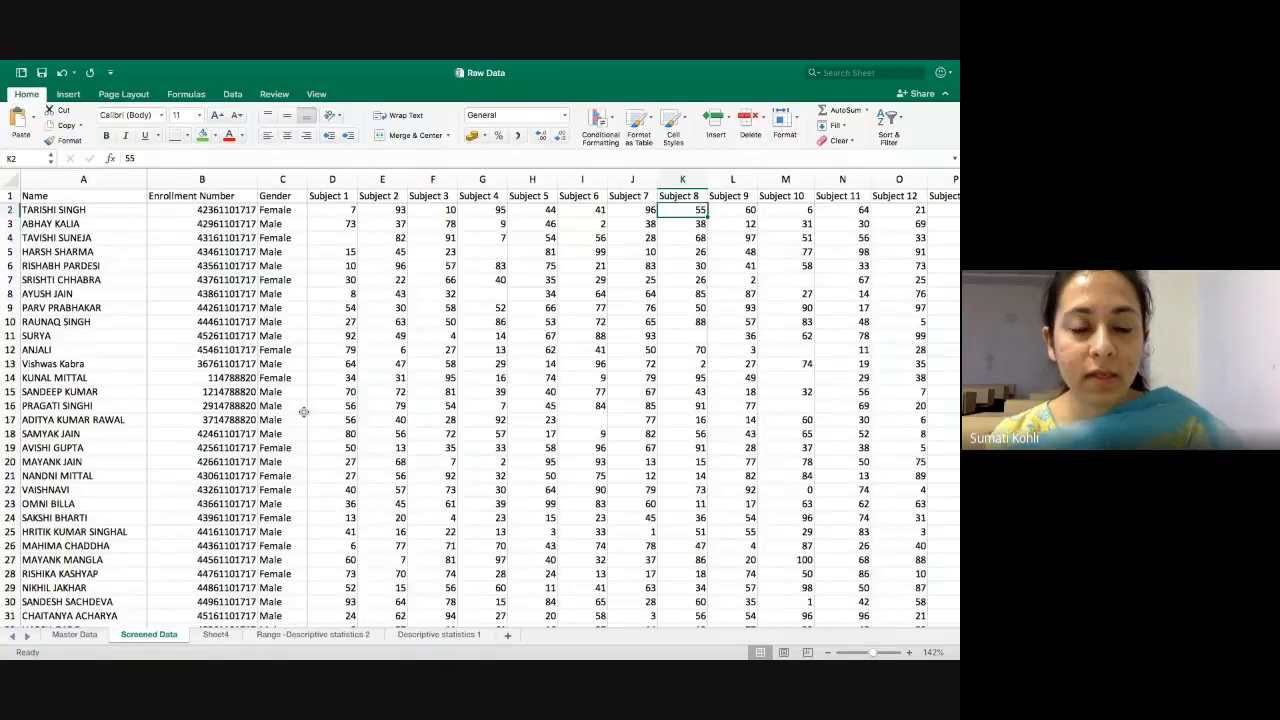
- Examine the Subject 1 marks in the upper rows of column D for missing values
left_click(340, 378)
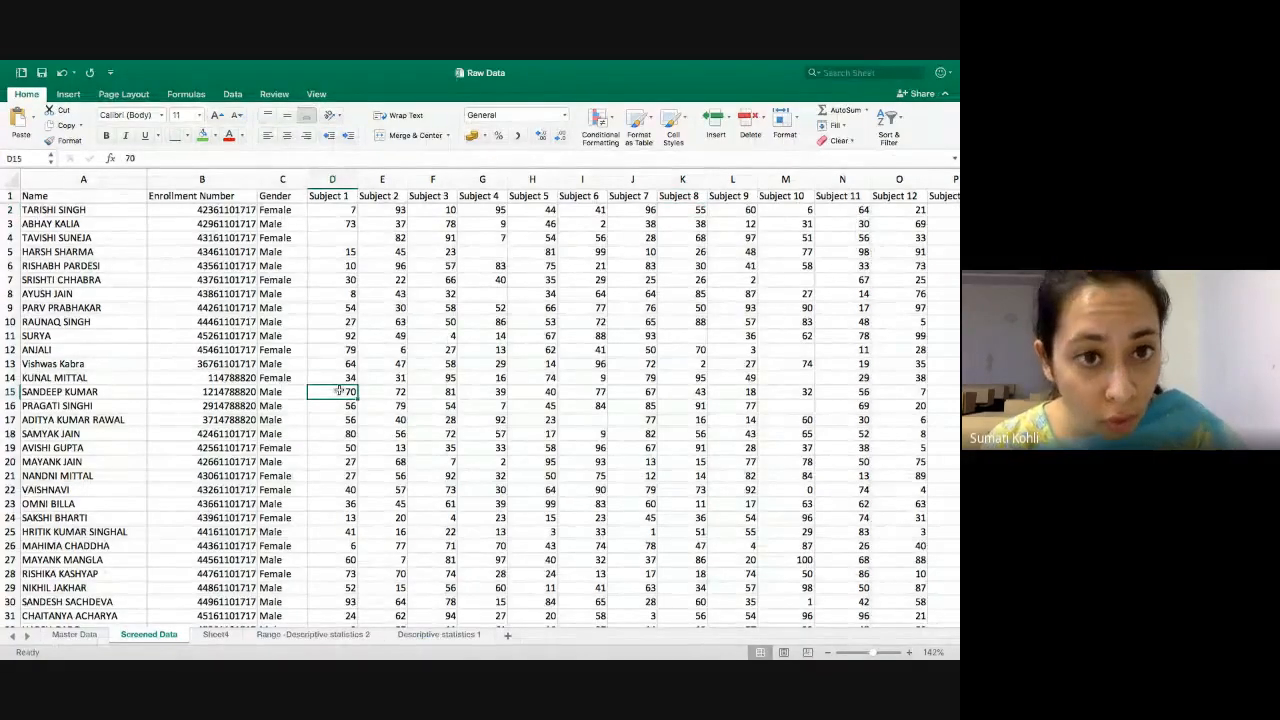
key("Up")
key("Up")
key("Up")
key("Up")
key("Up")
key("Up")
key("Up")
key("Up")
key("Up")
key("Up")
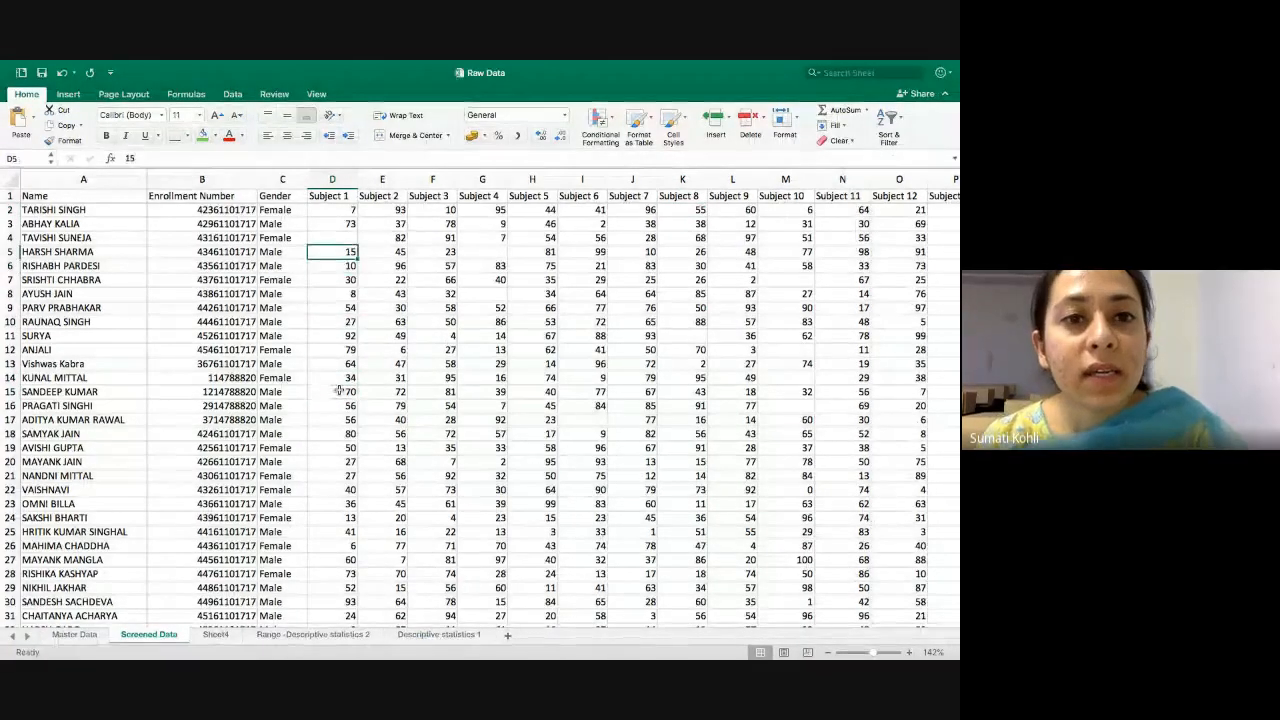
key("Down")
key("Down")
key("Down")
key("Down")
key("Down")
key("Right")
key("Left")
key("Up")
key("Up")
key("Up")
key("Up")
key("Up")
key("Up")
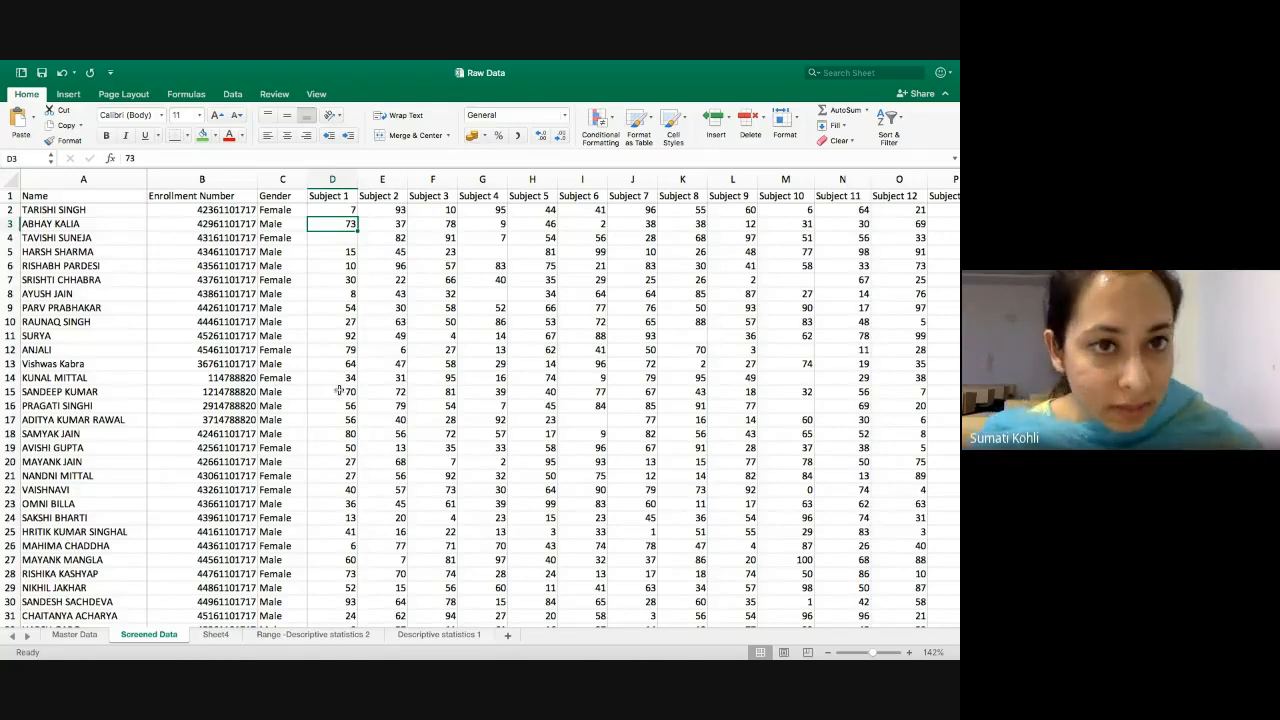
key("Down")
key("Down")
key("Up")
key("Up")
key("Up")
key("Down")
key("Down")
key("Down")
key("Down")
key("Down")
key("Down")
key("Down")
key("Down")
key("Down")
key("Down")
key("Down")
key("Down")
key("Down")
key("Down")
key("Down")
key("Down")
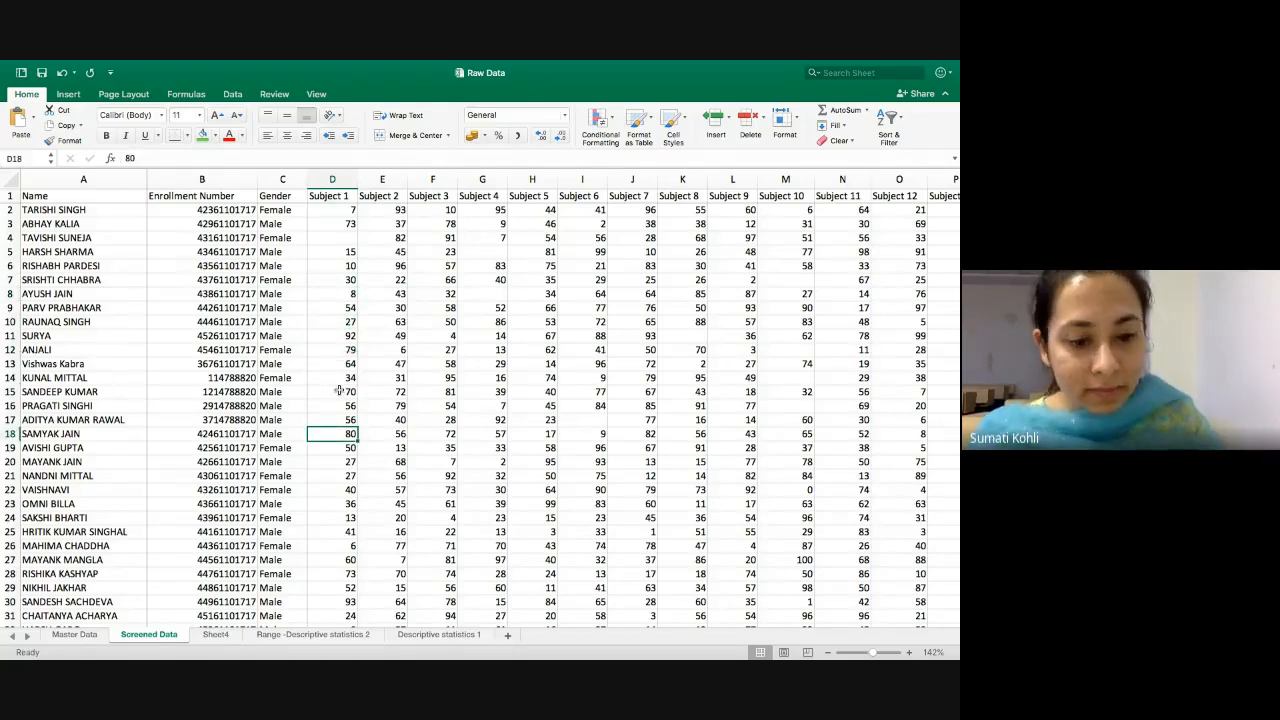
- Go to the end of the Subject 1 column and look through its last marks down to row 424
key("ctrl+Down")
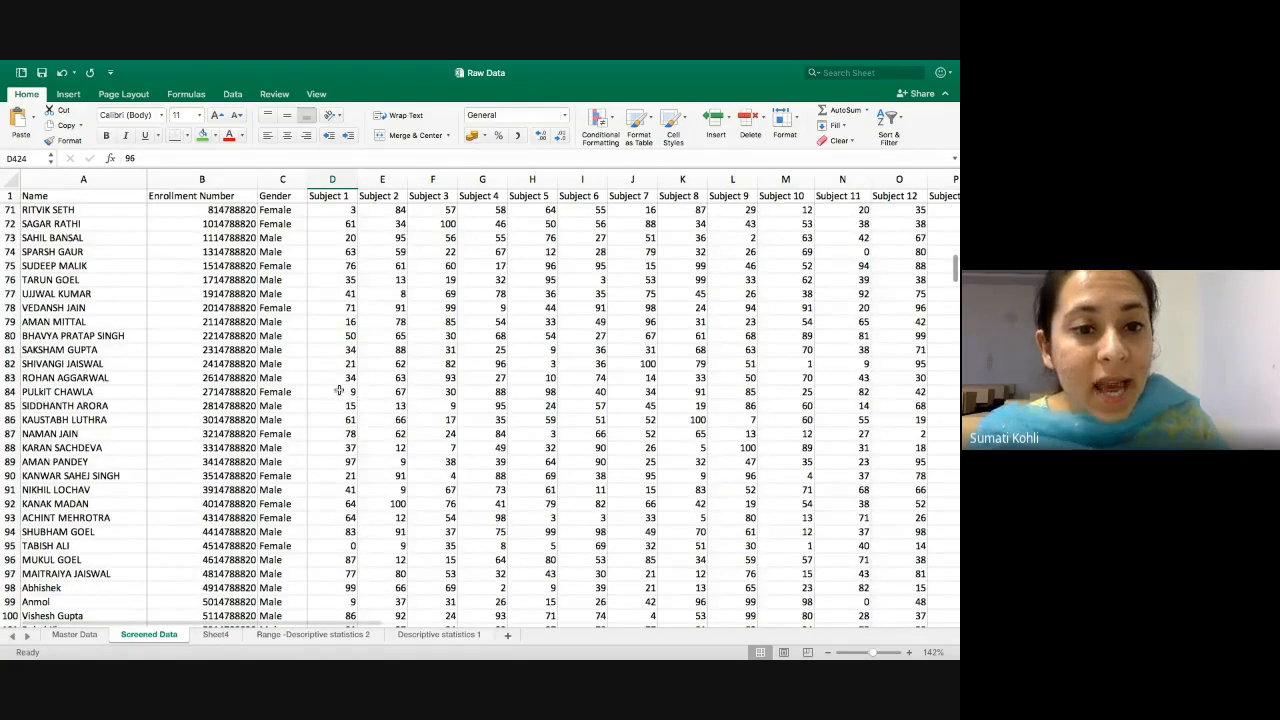
key("ctrl+Down")
key("ctrl+Up")
key("Up")
key("Up")
key("Up")
key("Up")
key("Up")
key("Up")
key("Up")
key("Up")
key("Up")
key("Up")
key("Up")
key("Up")
key("Up")
key("Up")
key("Up")
key("Up")
key("Up")
key("Up")
key("Up")
key("Up")
key("Up")
key("Up")
key("Up")
key("Up")
key("Up")
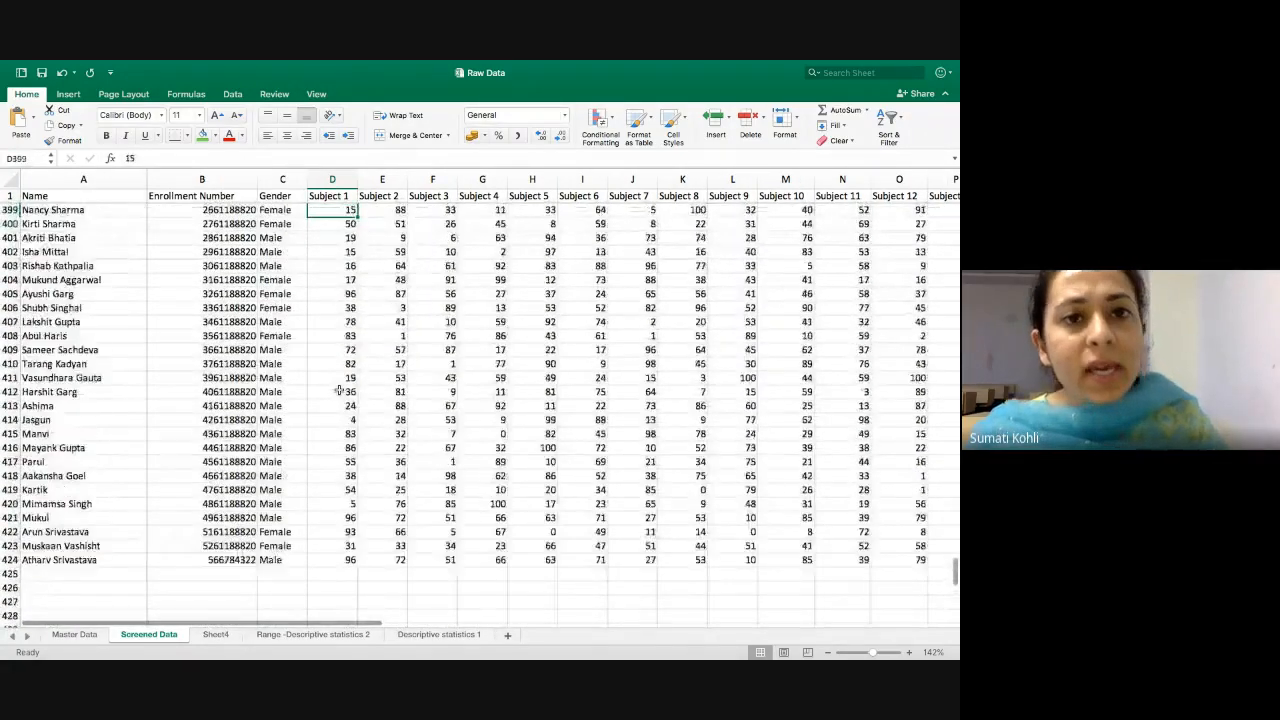
key("Up")
key("Up")
key("Up")
key("Down")
key("Down")
key("Down")
key("Down")
key("Down")
key("Down")
key("Down")
key("Down")
key("Down")
key("Down")
key("Down")
key("Down")
key("Down")
key("Down")
key("Down")
key("Down")
key("Down")
key("Down")
key("Down")
key("Down")
key("Down")
key("Down")
key("Down")
key("Down")
key("Down")
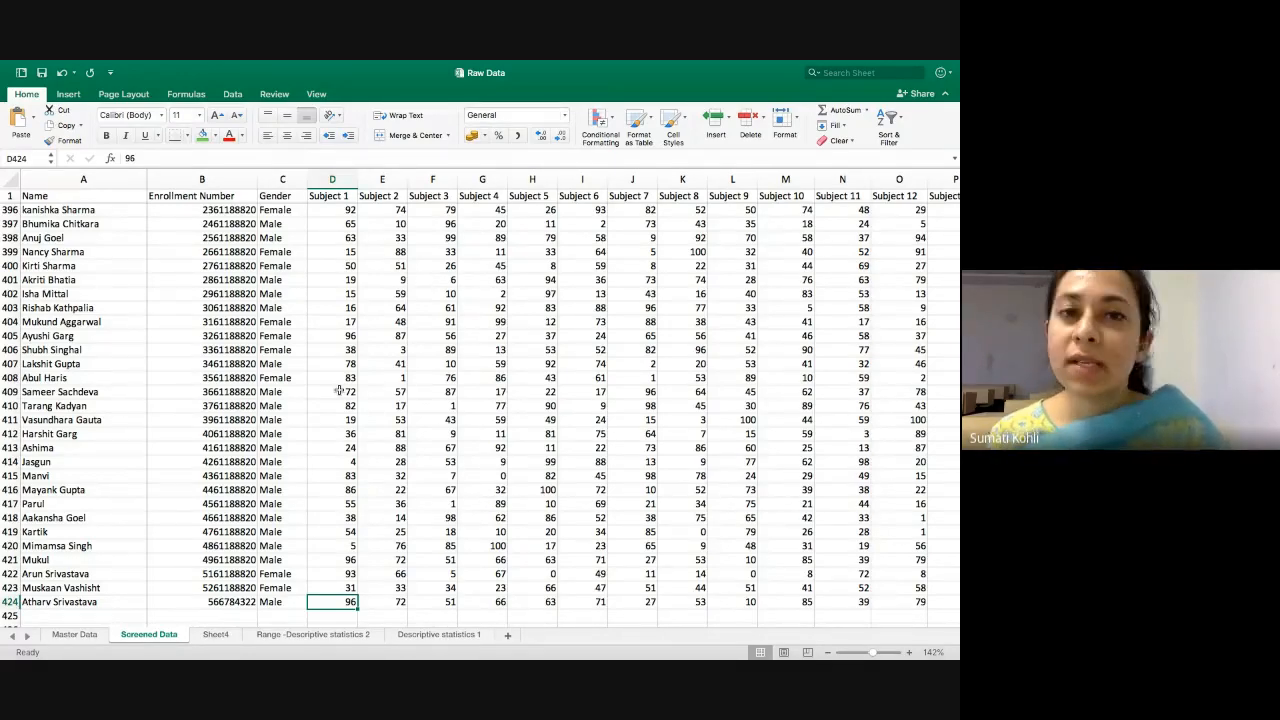
- Calculate the Subject 1 average in cell D425 with the formula =AVERAGE(D2:D424)
key("Return")
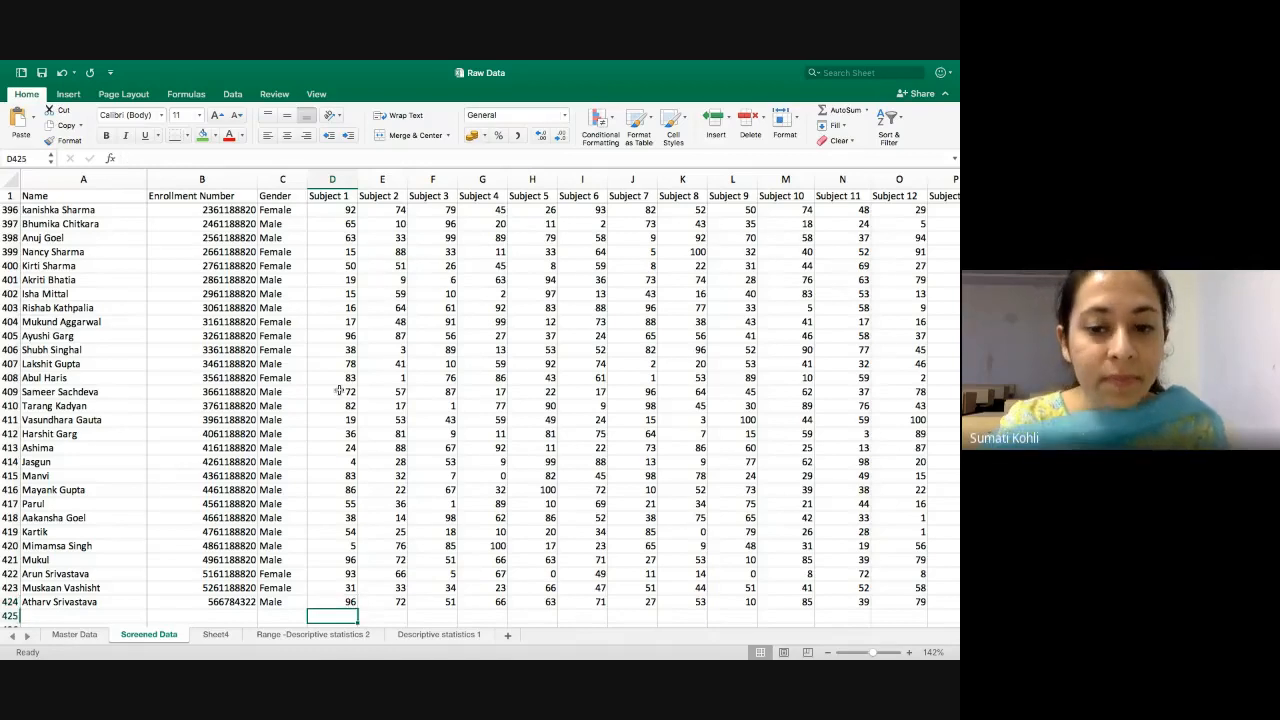
type("=average")
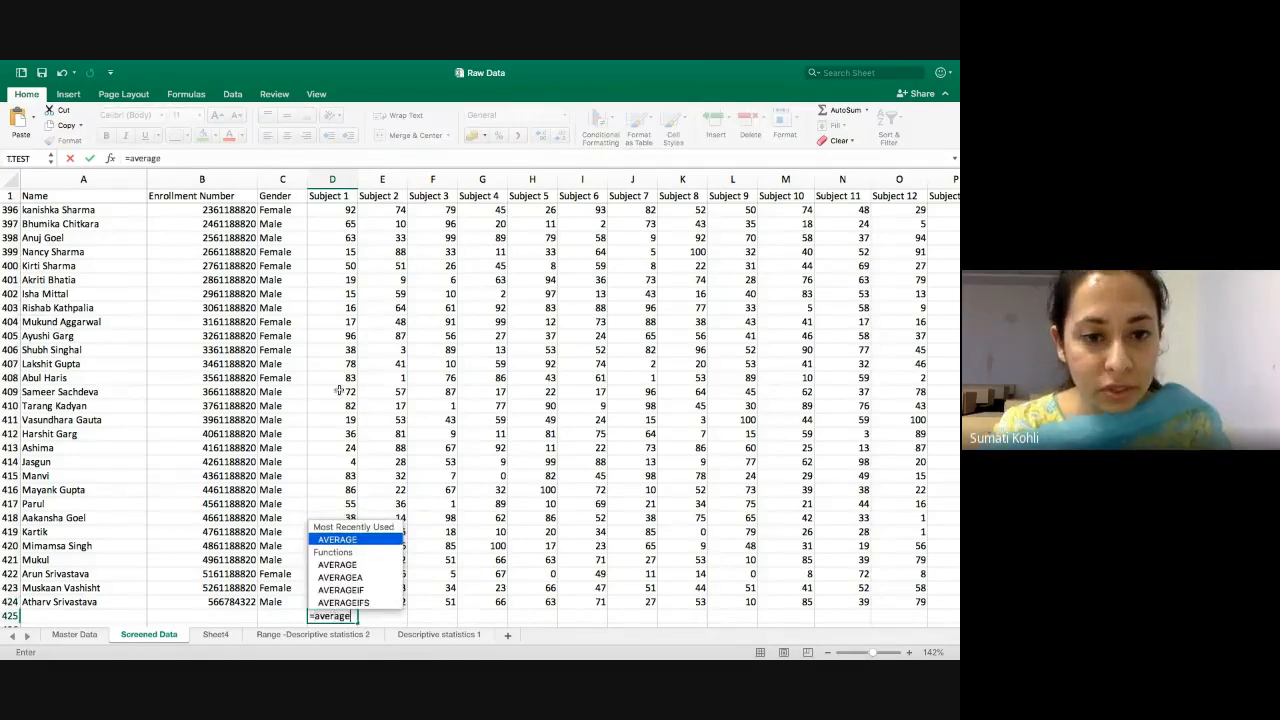
type("(")
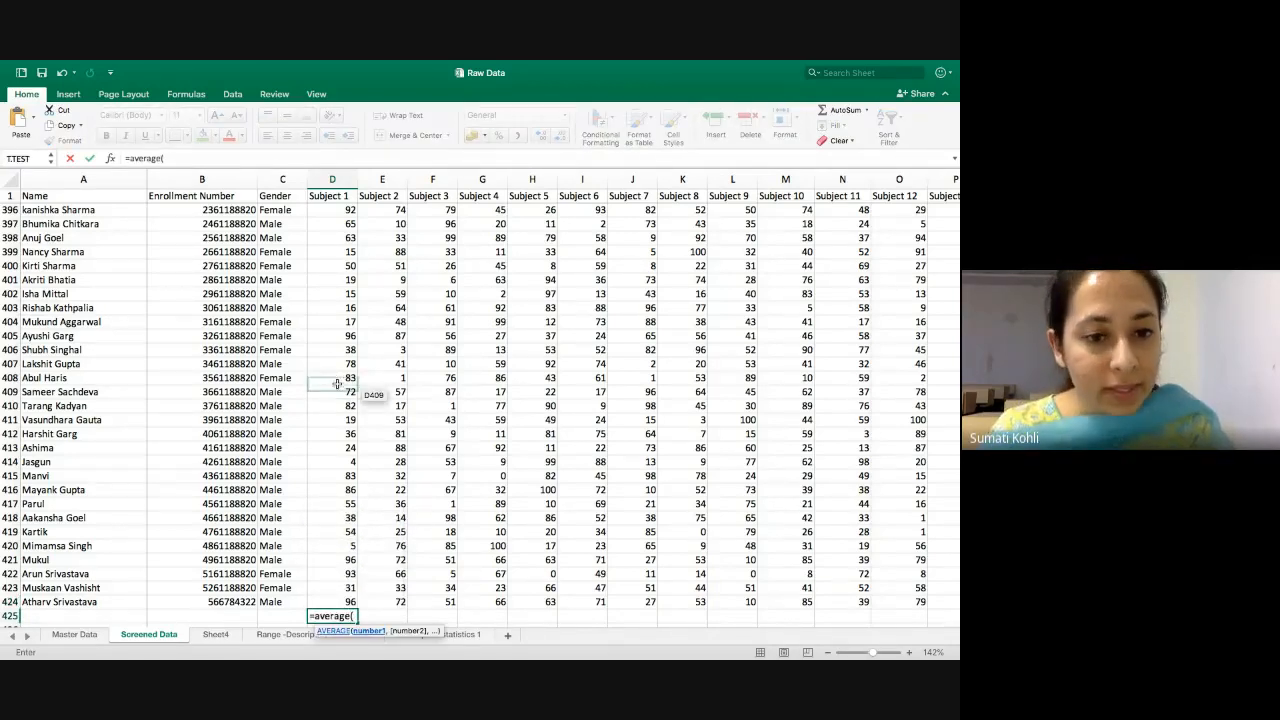
scroll(336, 380, "up", 2)
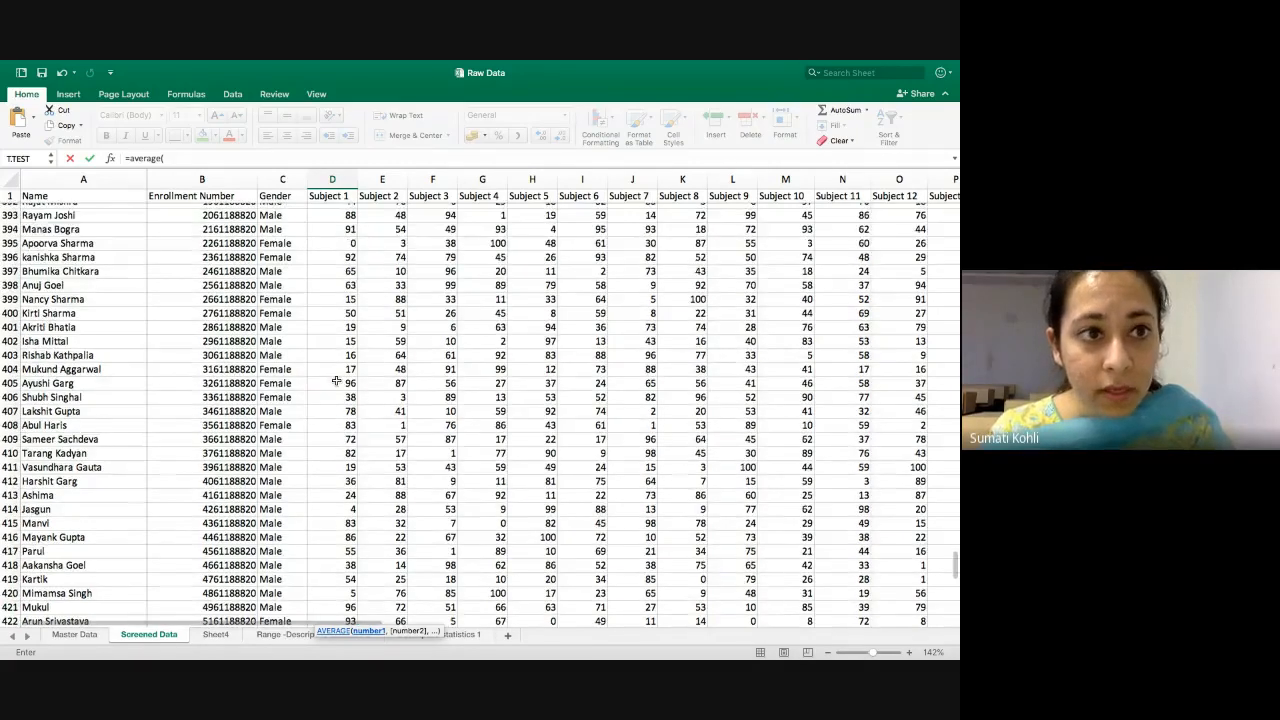
scroll(336, 381, "up", 20)
left_click_drag(330, 210, 330, 628)
key("ctrl+shift+Down")
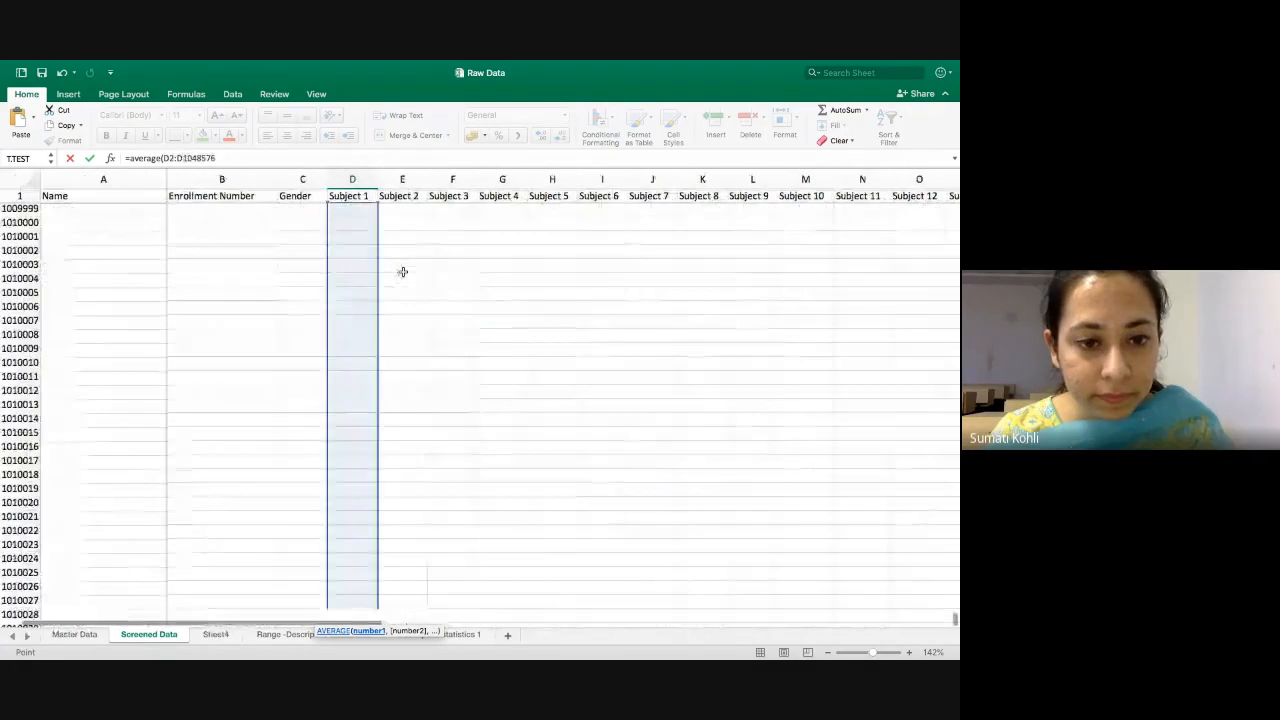
key("ctrl+shift+Up")
key("shift+Up")
key("shift+Down")
key("shift+Down")
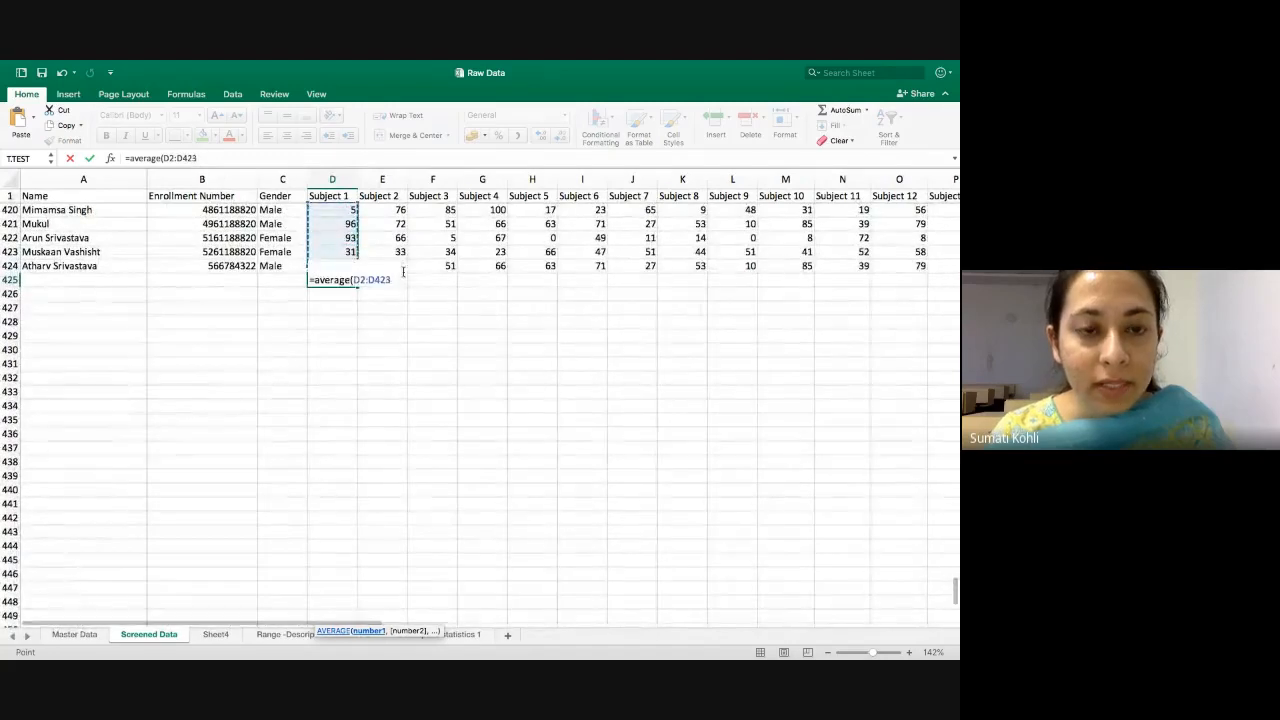
type(")")
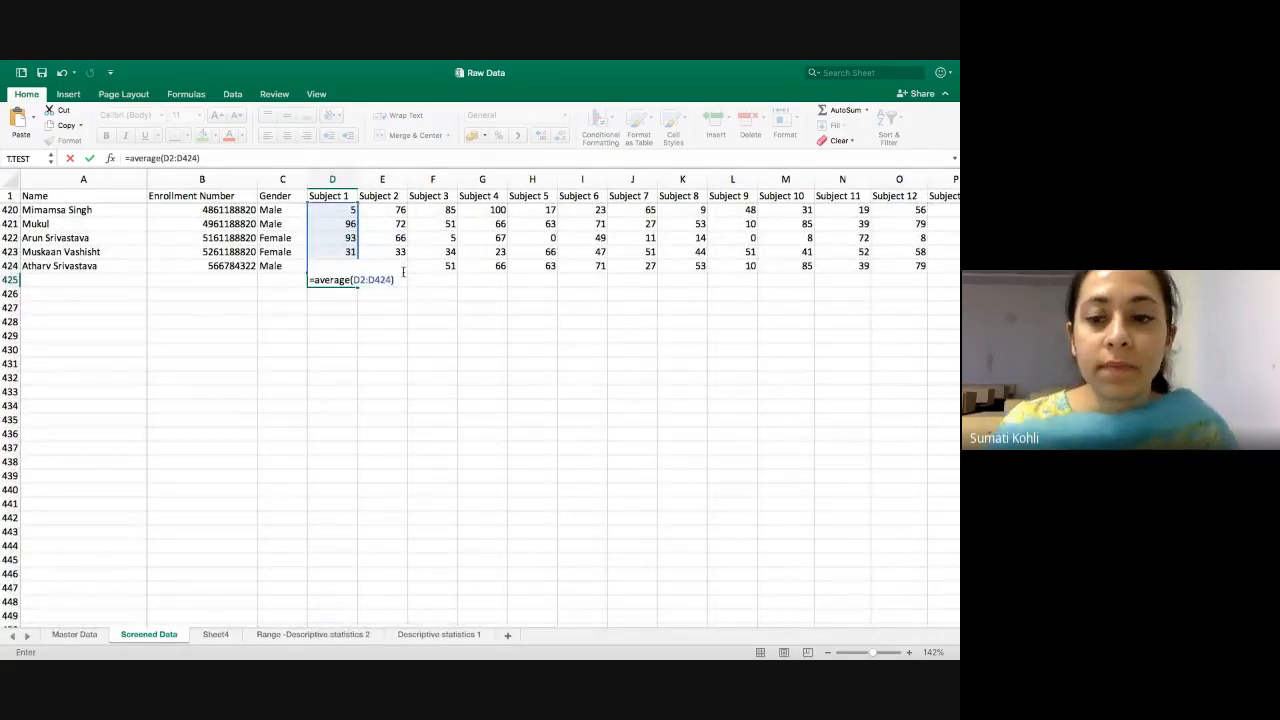
key("Return")
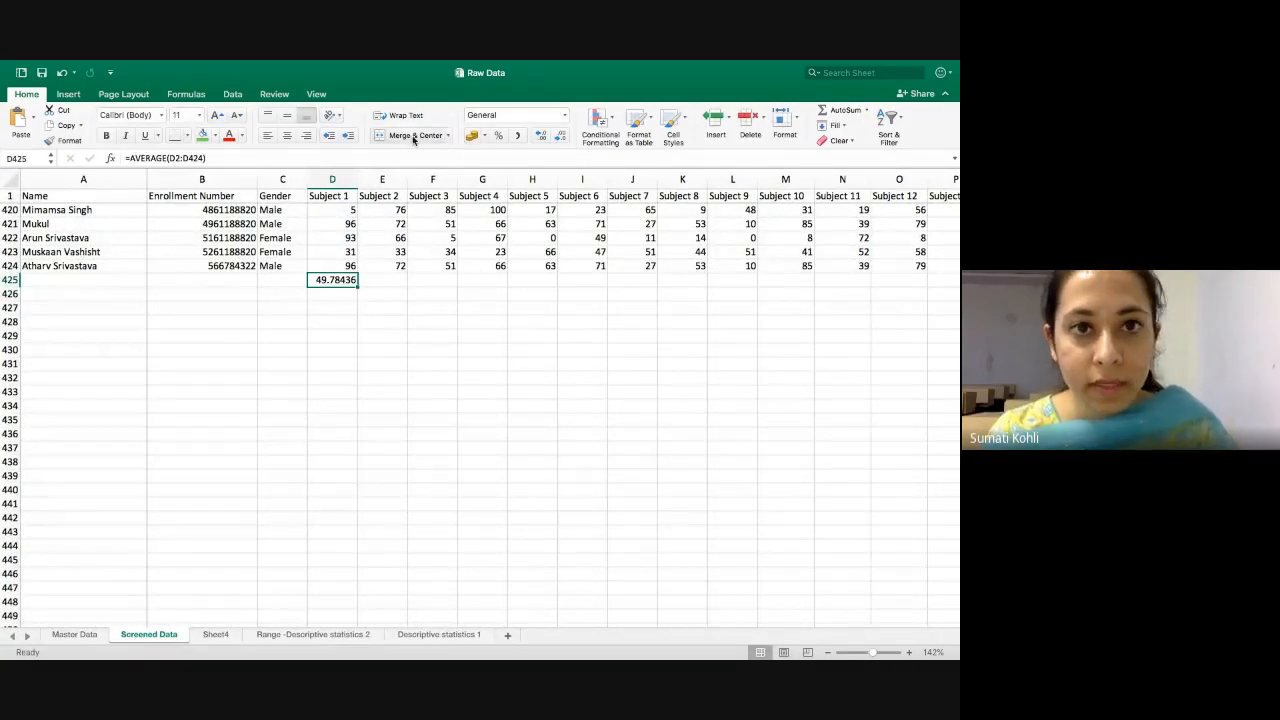
- Format the Subject 1 average in D425 to show no decimal places
left_click(562, 136)
left_click(562, 136)
left_click(562, 136)
left_click(562, 136)
left_click(562, 136)
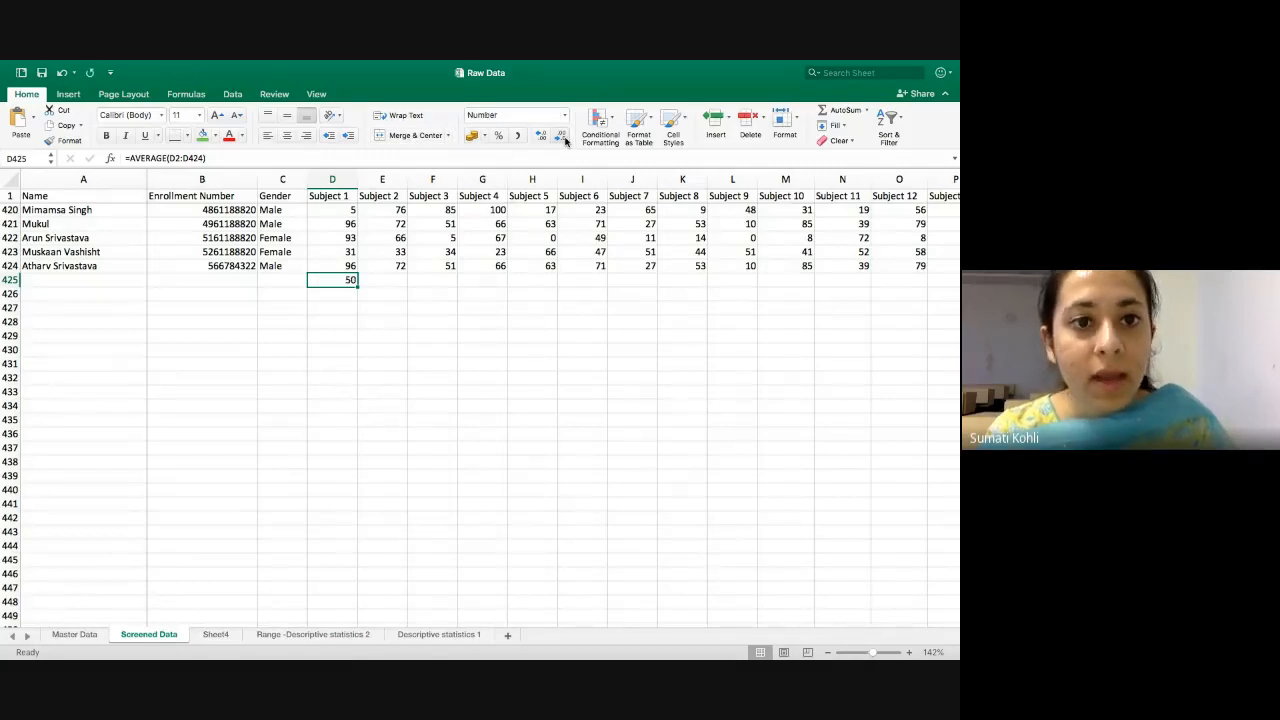
- Look over the last Subject 1 marks directly above the average in column D
scroll(408, 249, "up", 5)
scroll(408, 249, "up", 2)
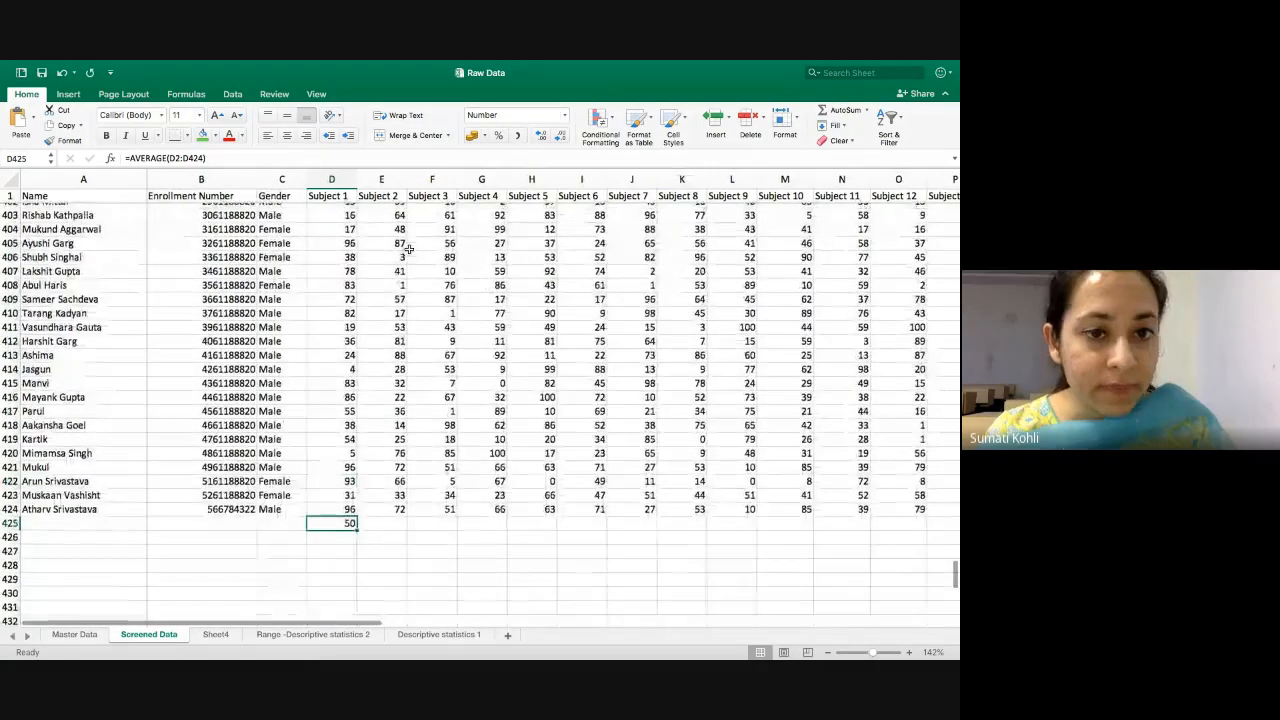
key("Up")
key("Up")
key("Up")
key("Up")
key("Up")
key("Up")
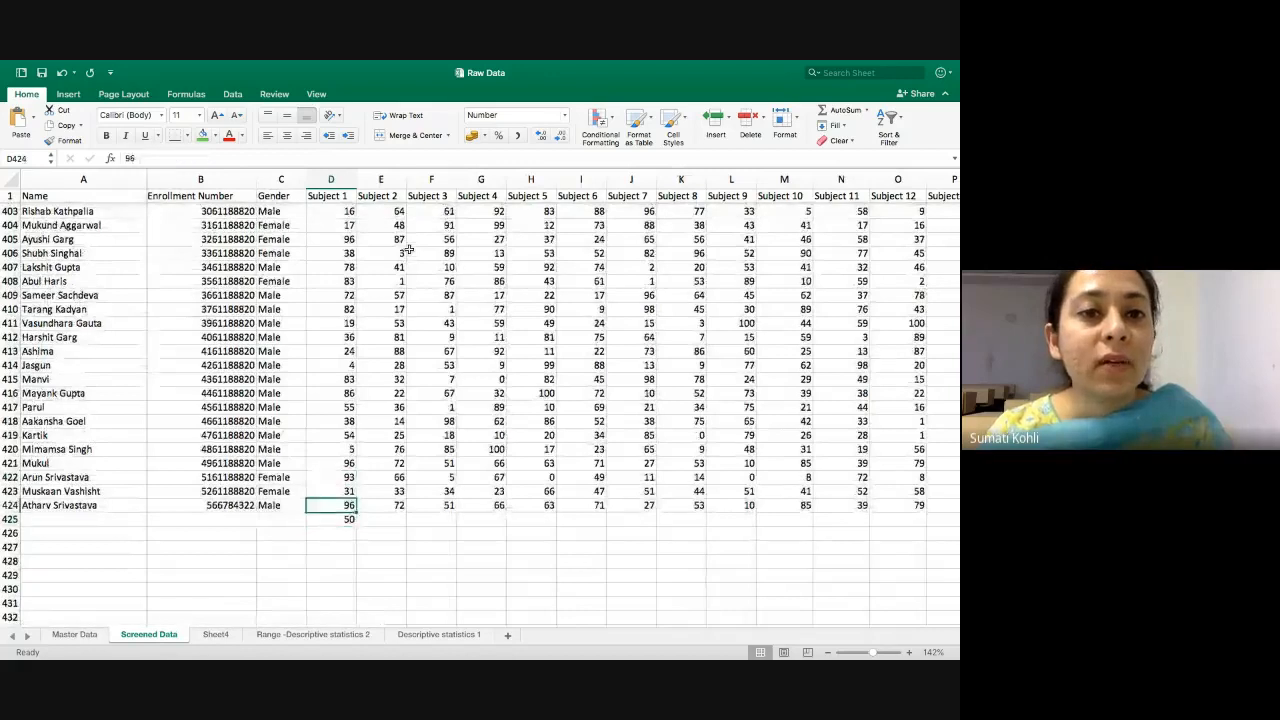
key("Up")
key("Up")
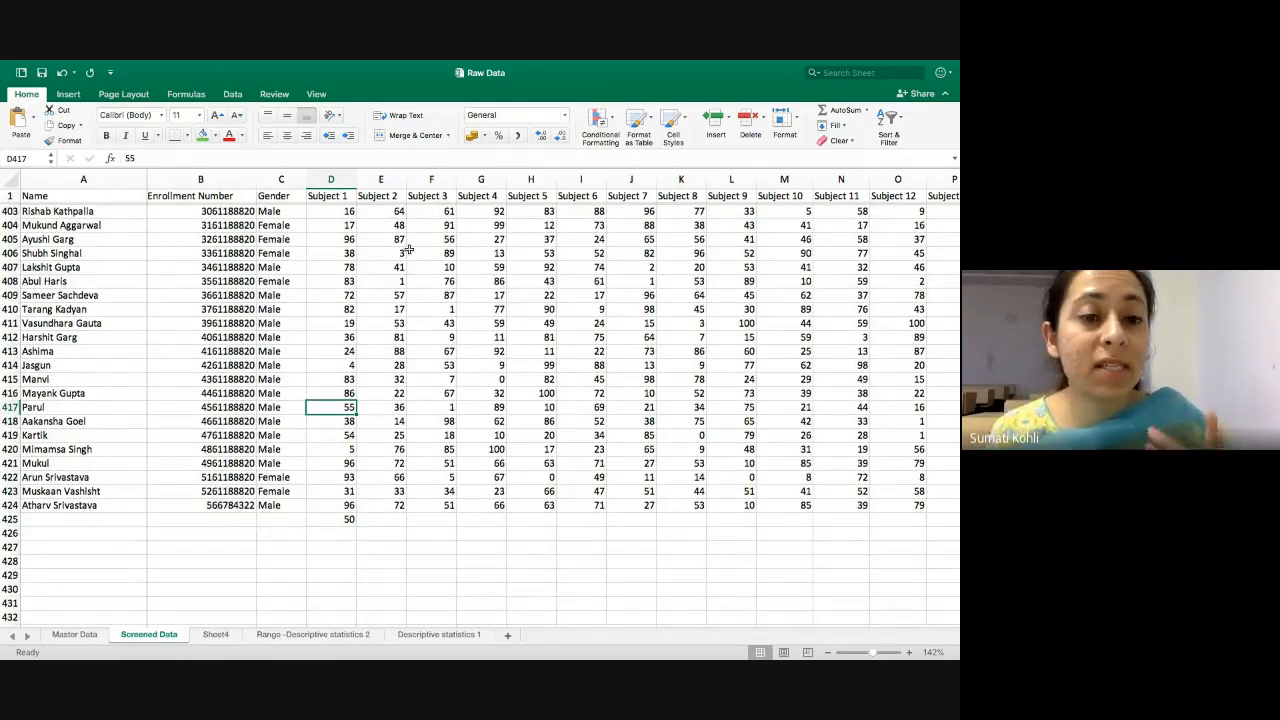
key("Down")
key("Down")
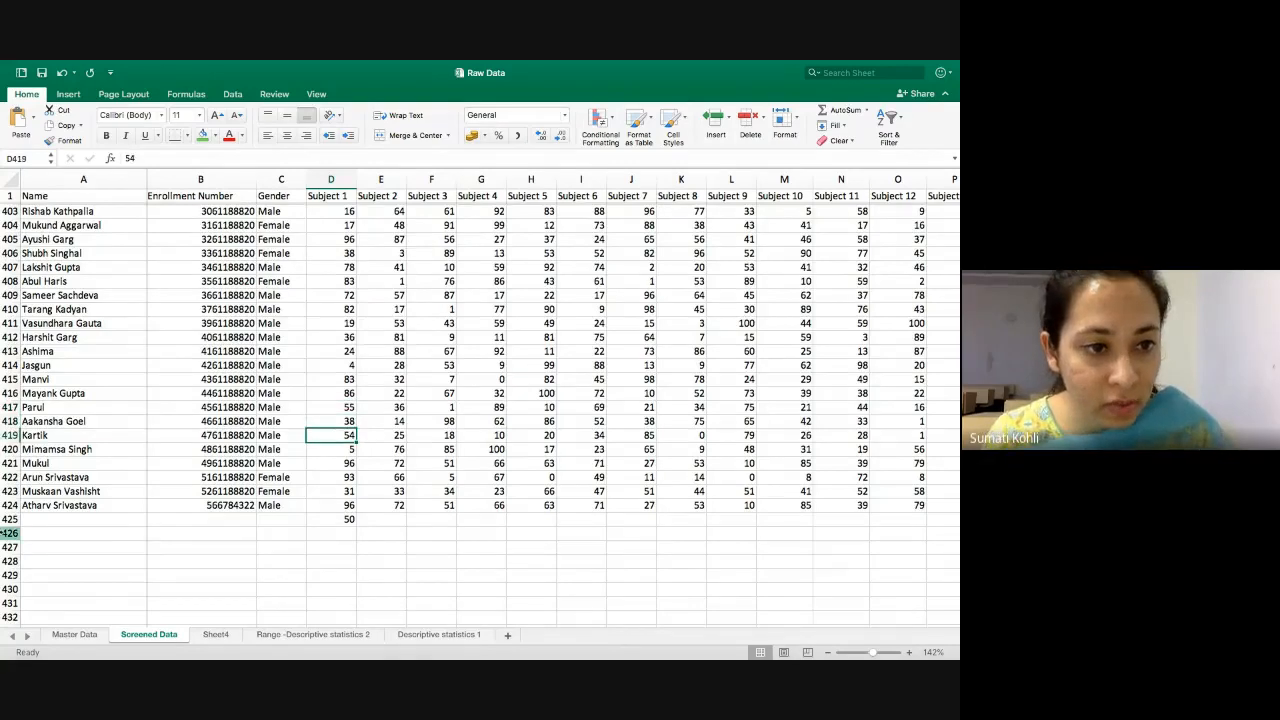
- Fill the whole average row, row 425, with green
left_click(5, 519)
left_click(202, 135)
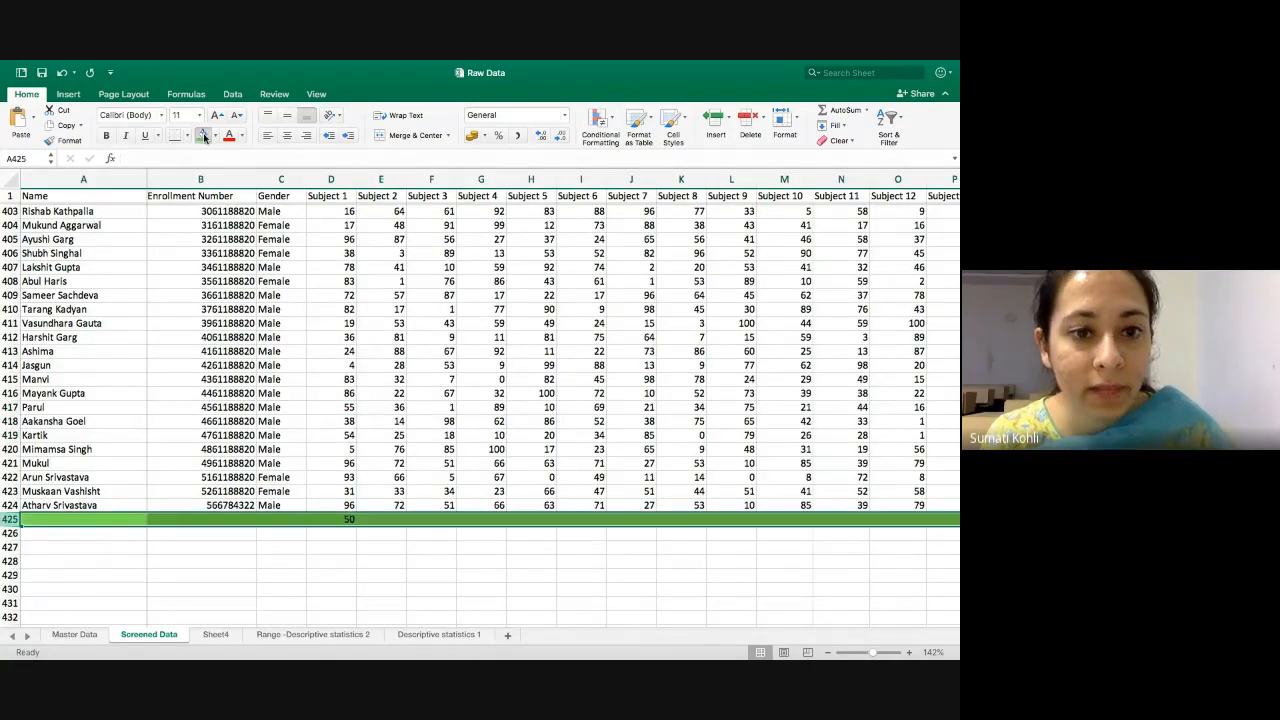
left_click(344, 492)
key("Up")
key("Up")
key("Down")
key("Down")
key("Down")
key("Down")
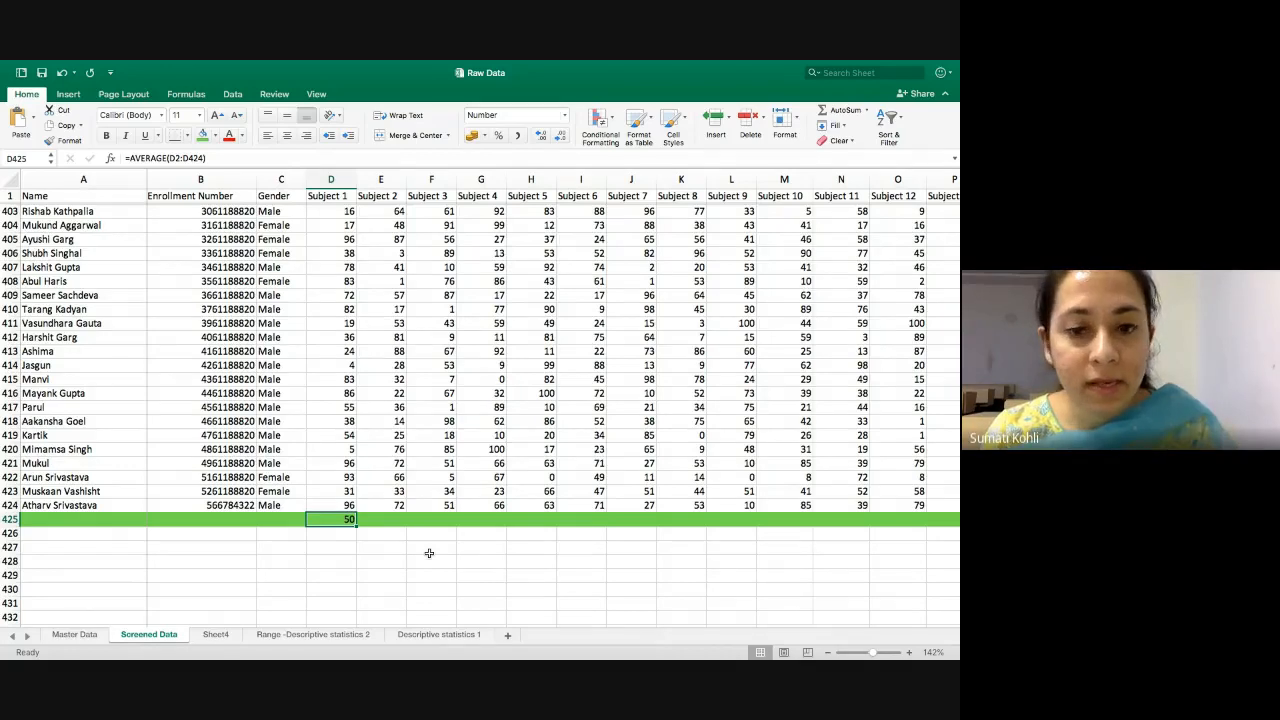
- Check the average in D425 against the blank Subject 1 cell near the beginning of column D
key("super+Up")
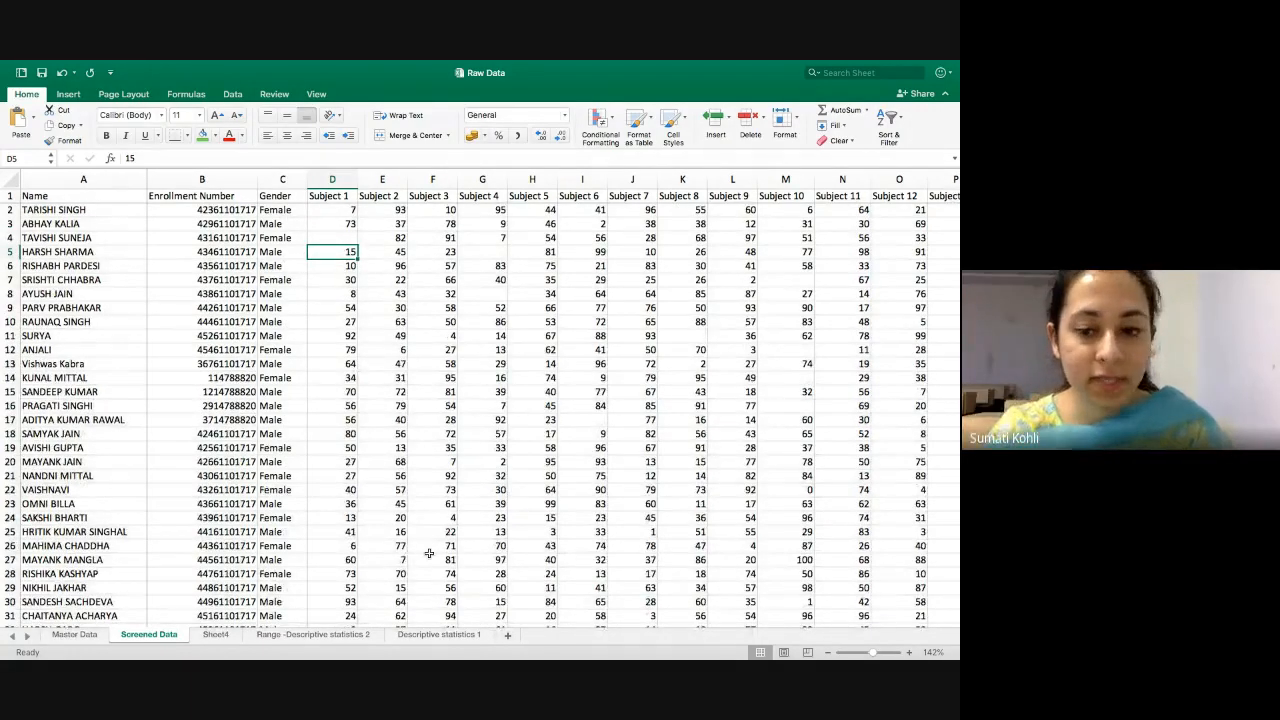
key("super+Down")
key("Down")
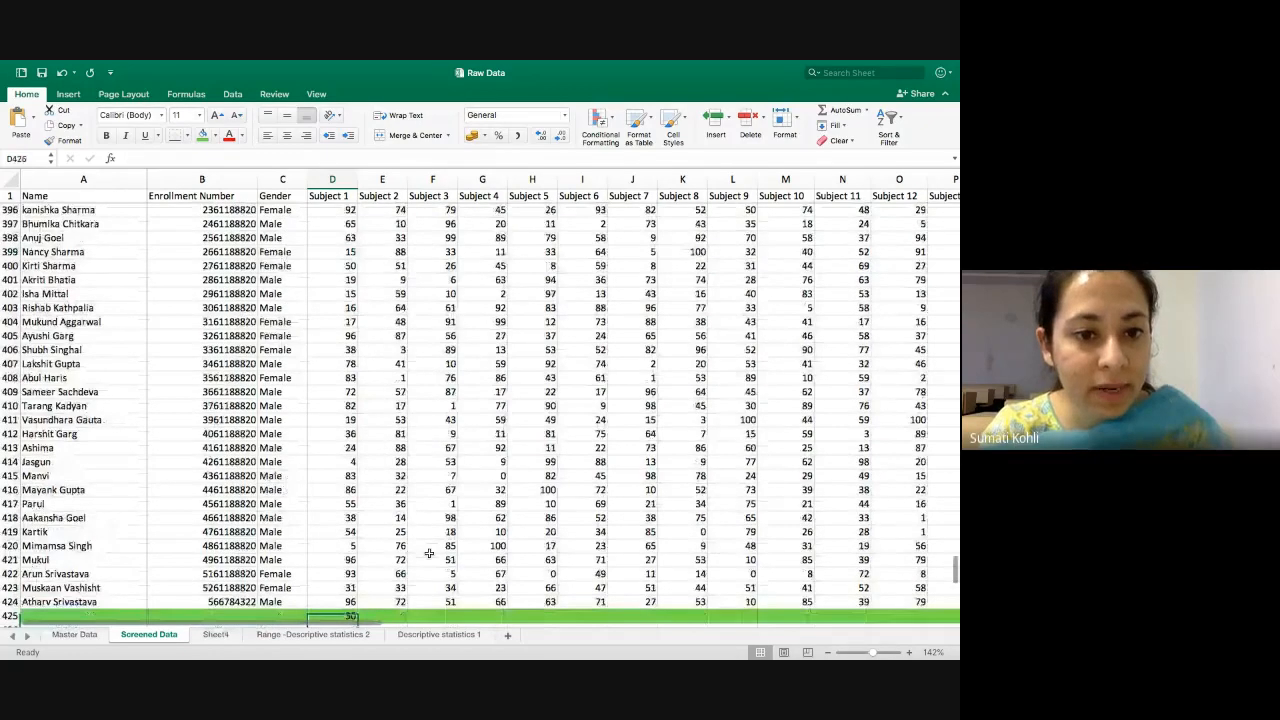
key("Up")
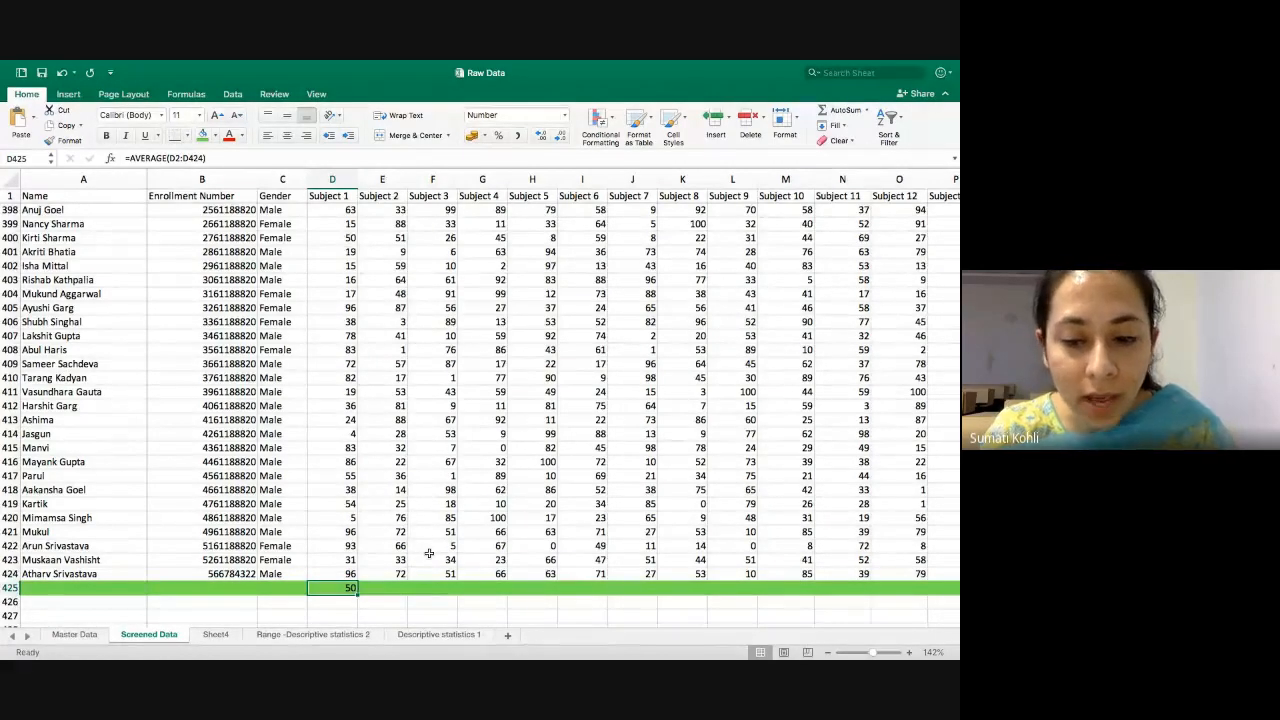
key("super+Up")
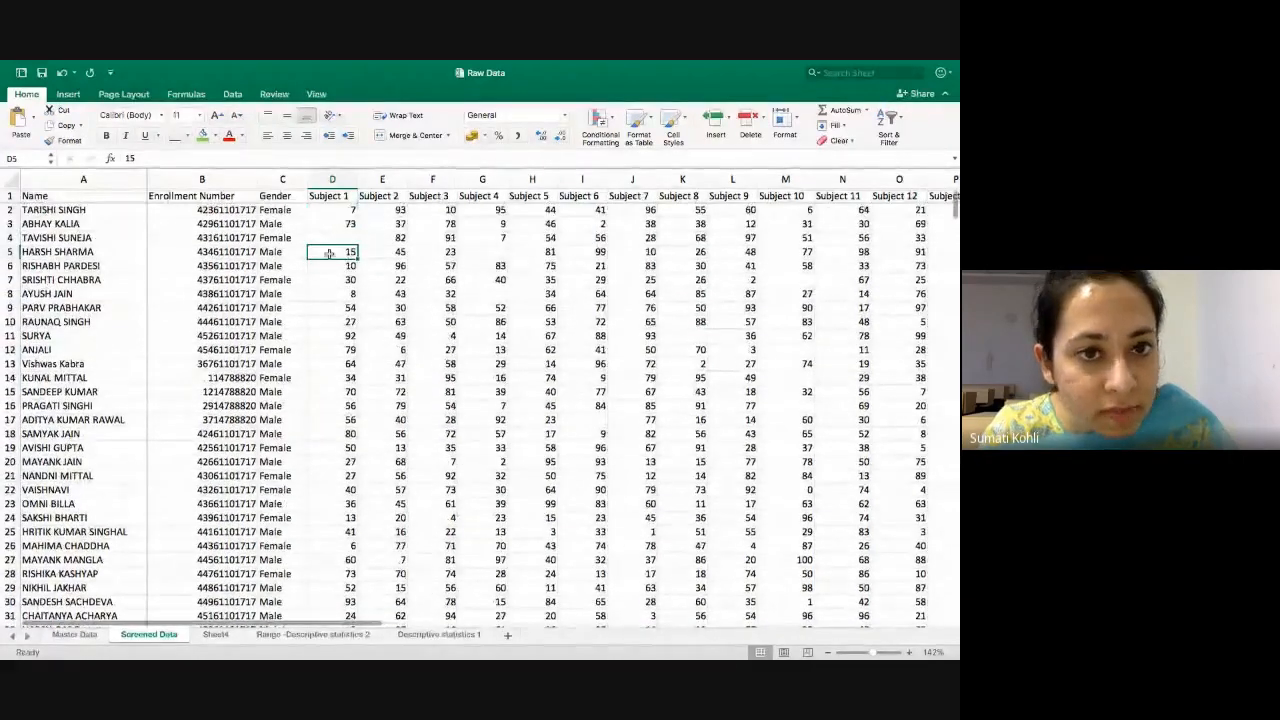
- Fill the blank Subject 1 mark in D4 with the subject average, 50
key("Up")
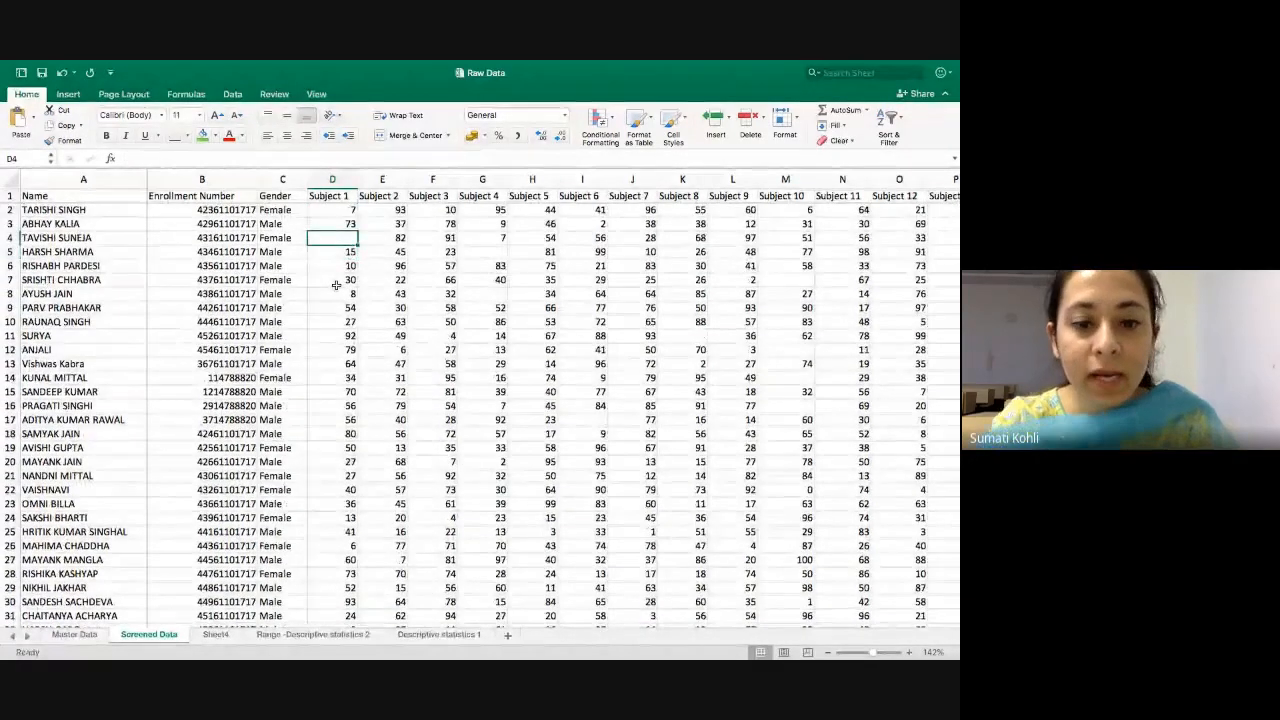
type("50")
key("Return")
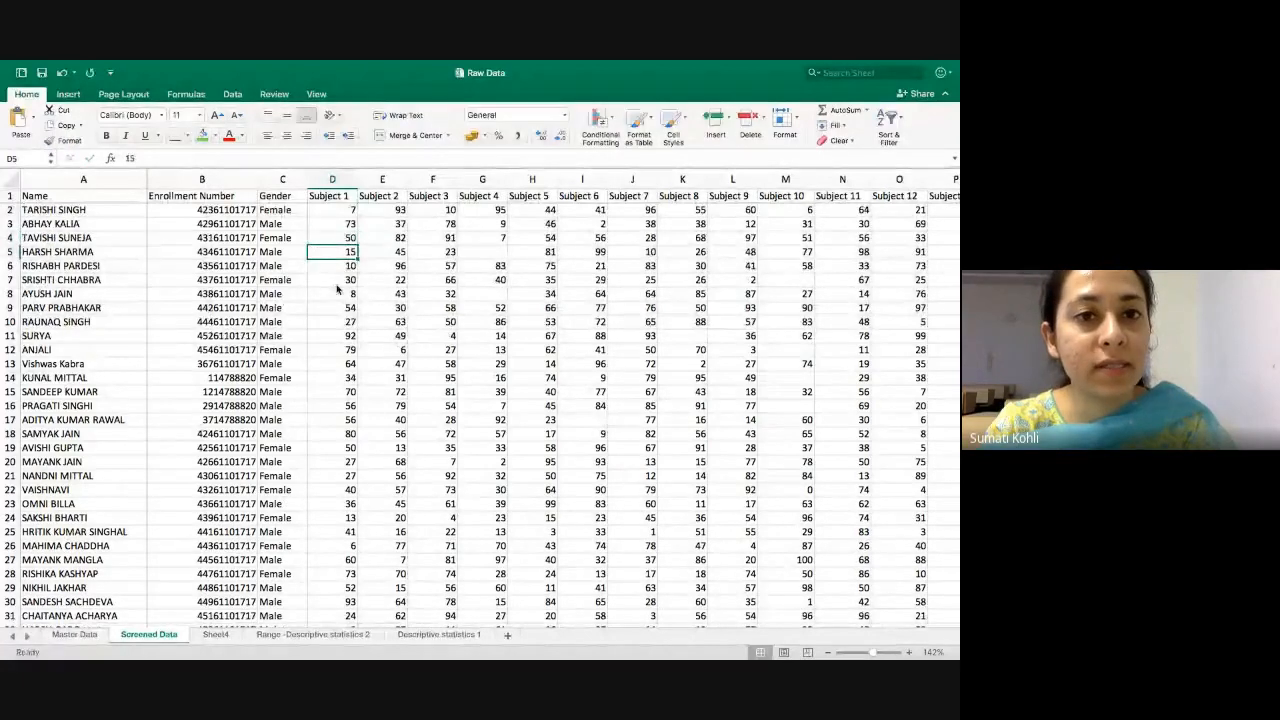
- Check the Subject 1 column for remaining blank marks between its first mark and the average in D425
key("Up")
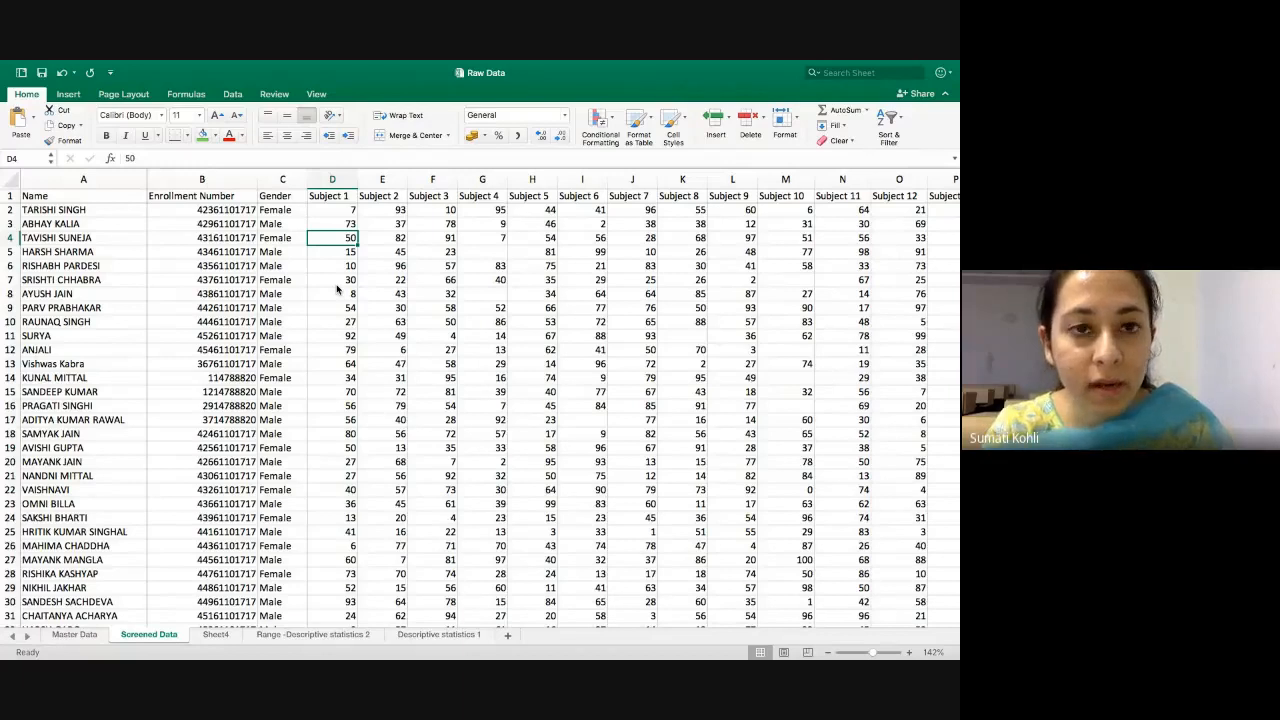
key("Up")
key("Up")
key("Up")
key("Down")
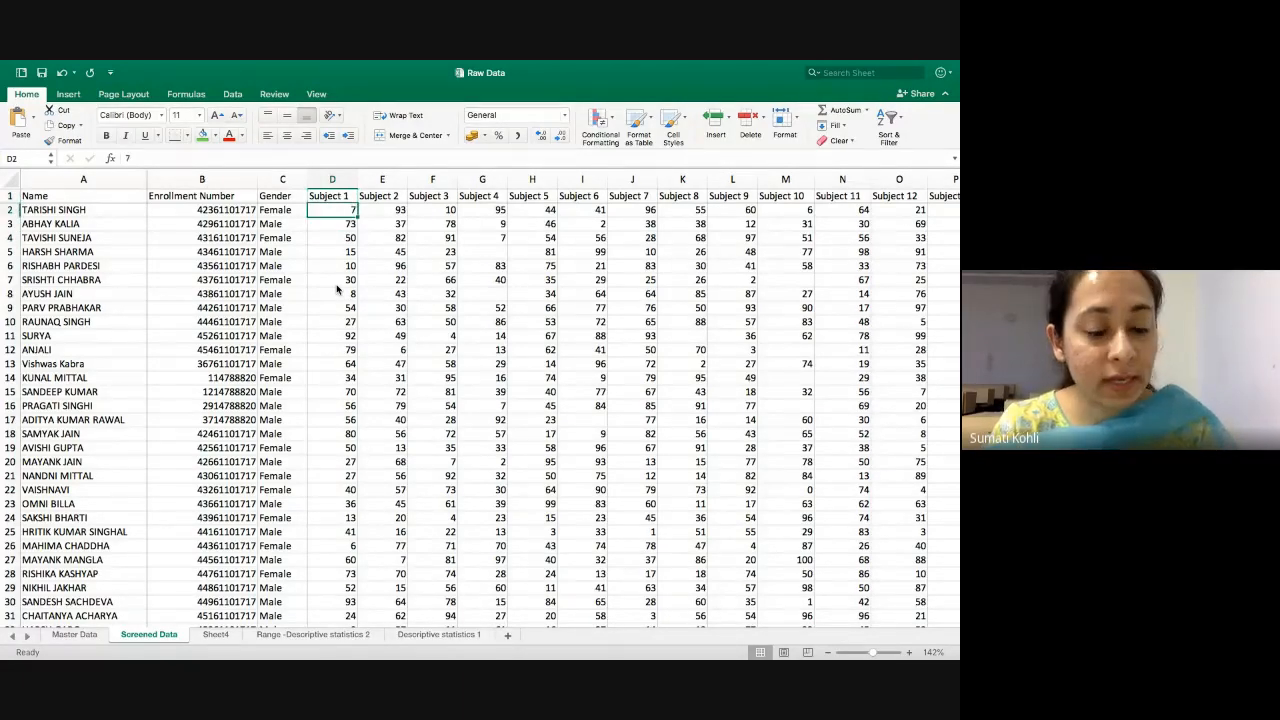
key("ctrl+Down")
key("ctrl+Down")
key("ctrl+Up")
key("Up")
key("Up")
key("Up")
key("Up")
key("Up")
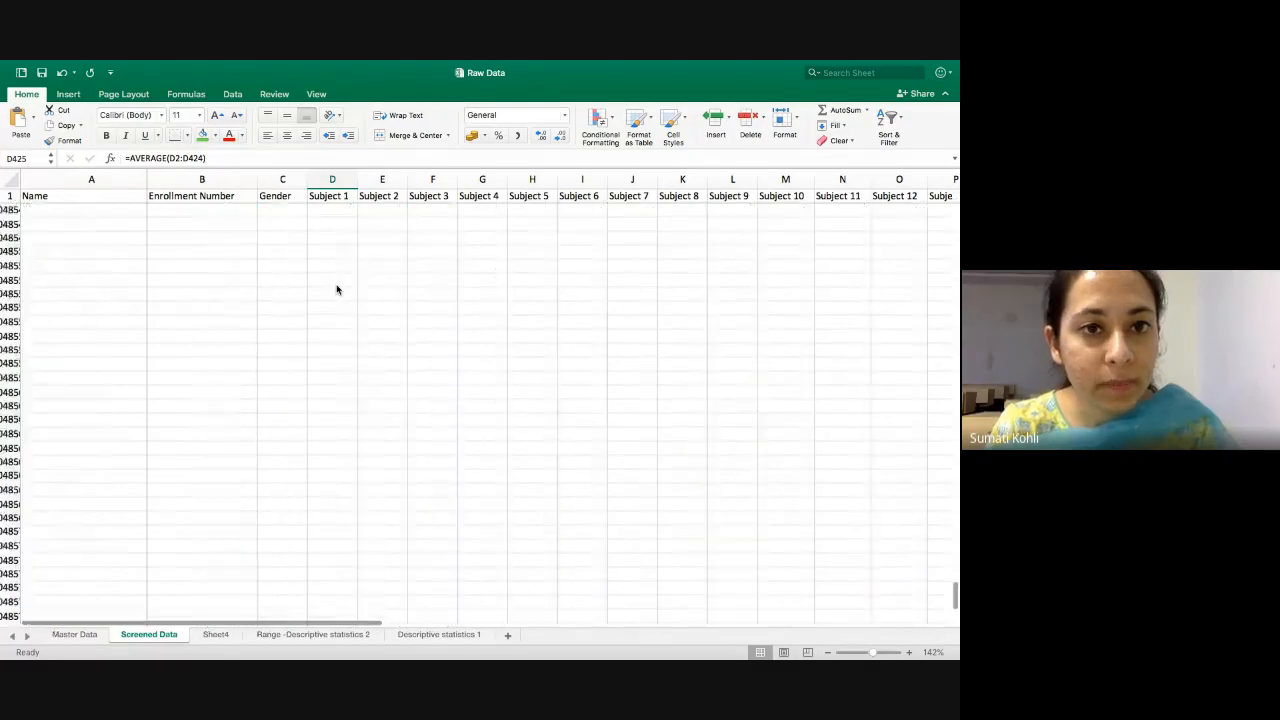
key("ctrl+Up")
key("Down")
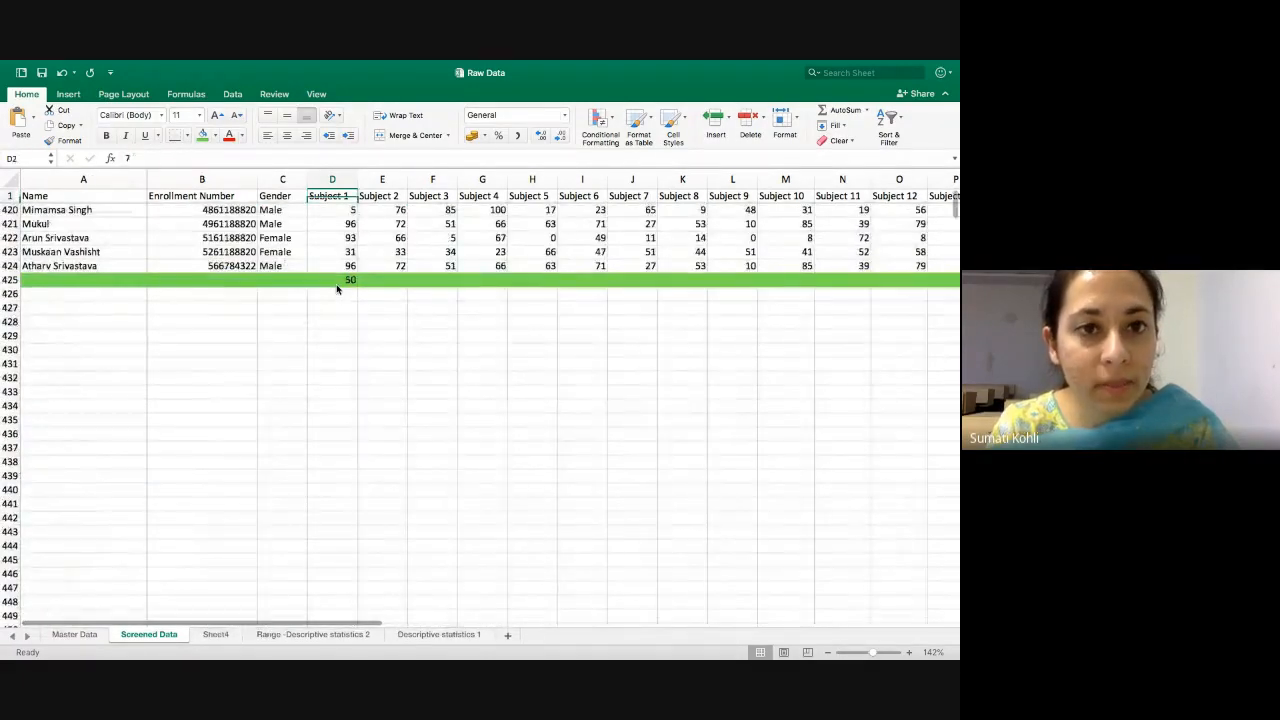
key("ctrl+Down")
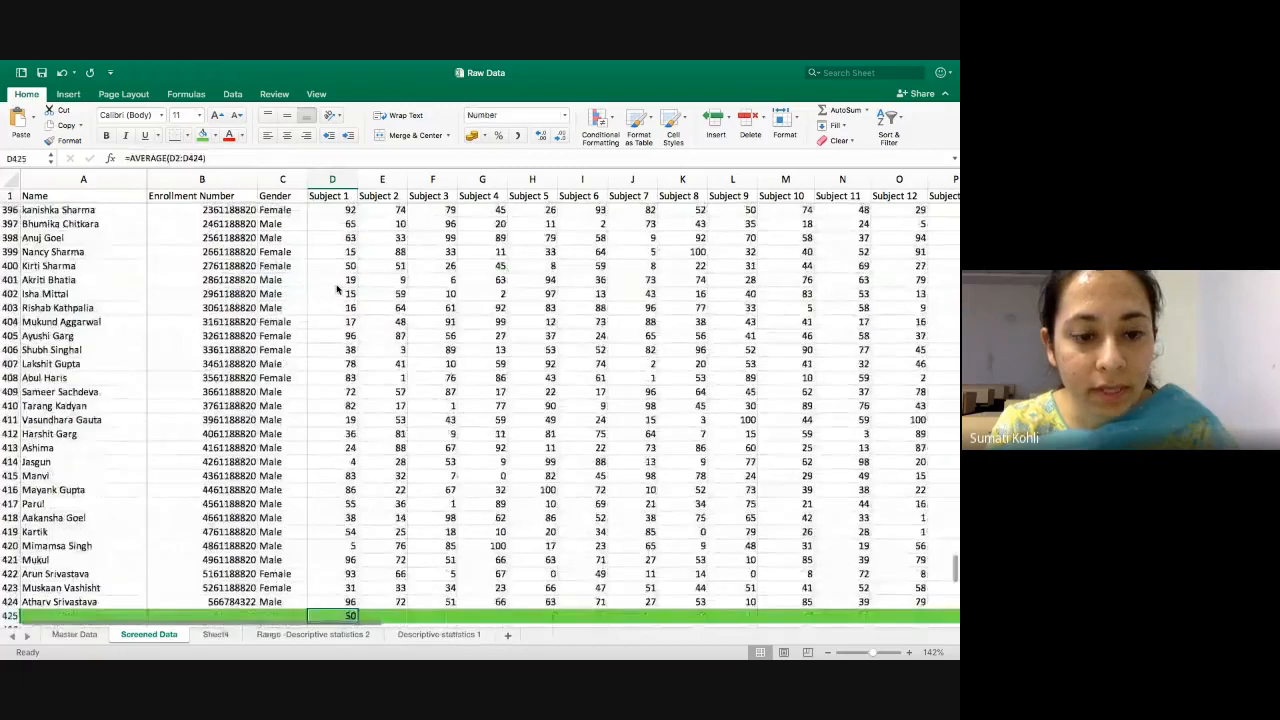
- Copy the Subject 1 average formula from D425 across row 425 to Subject 23, ending at Z425
key("super+c")
key("shift+Right")
key("shift+Right")
key("shift+Right")
key("shift+Right")
key("shift+Right")
key("shift+Right")
key("shift+Right")
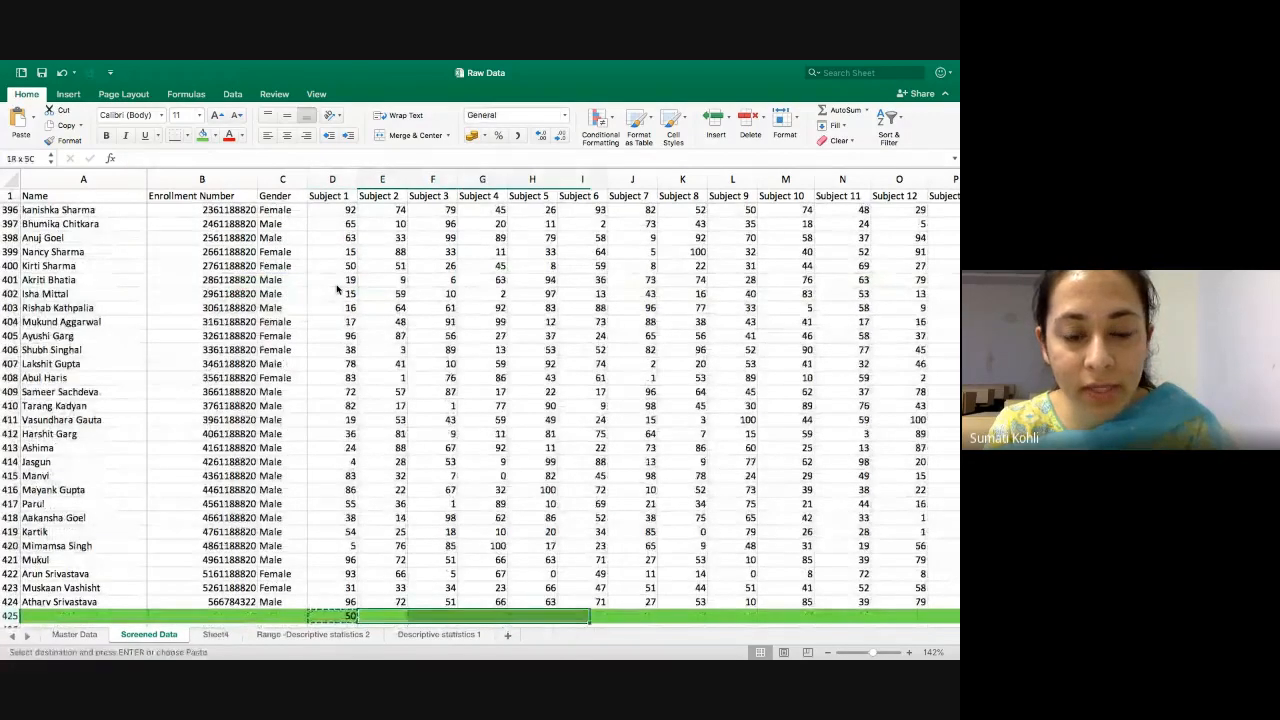
key("shift+Right")
key("shift+Right")
key("shift+Right")
key("shift+Right")
key("shift+Right")
key("shift+Right")
key("shift+Right")
key("shift+Right")
key("shift+Right")
key("shift+Right")
key("shift+Right")
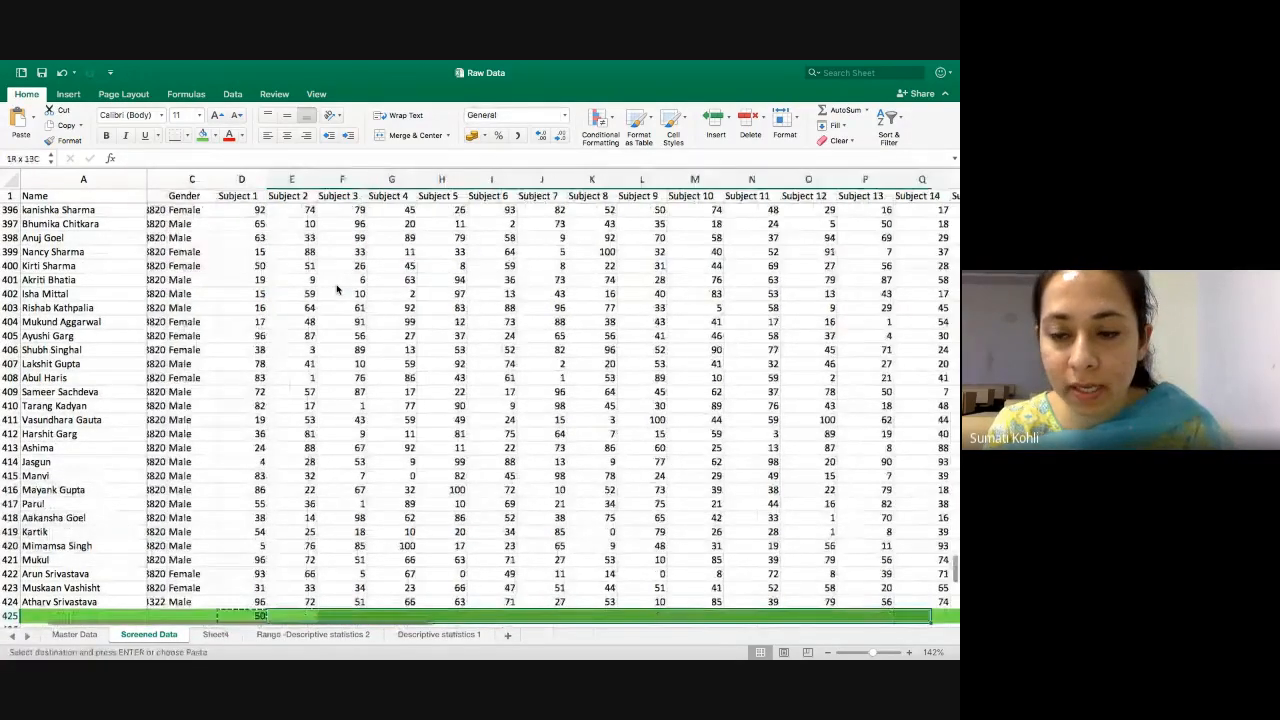
key("shift+Right")
key("shift+Right")
key("shift+Right")
key("shift+Right")
key("shift+Right")
key("shift+Right")
key("shift+Right")
key("shift+Right")
key("shift+Right")
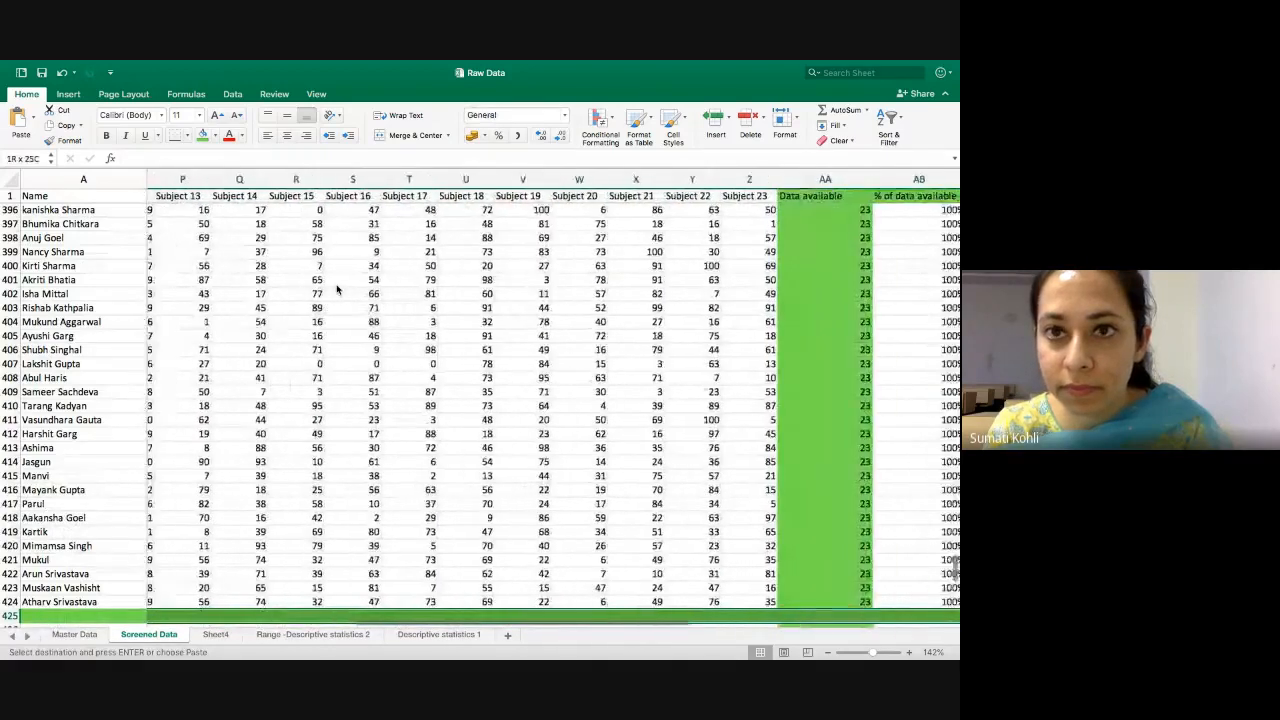
key("shift+Right")
key("shift+Left")
key("shift+Left")
key("shift+Left")
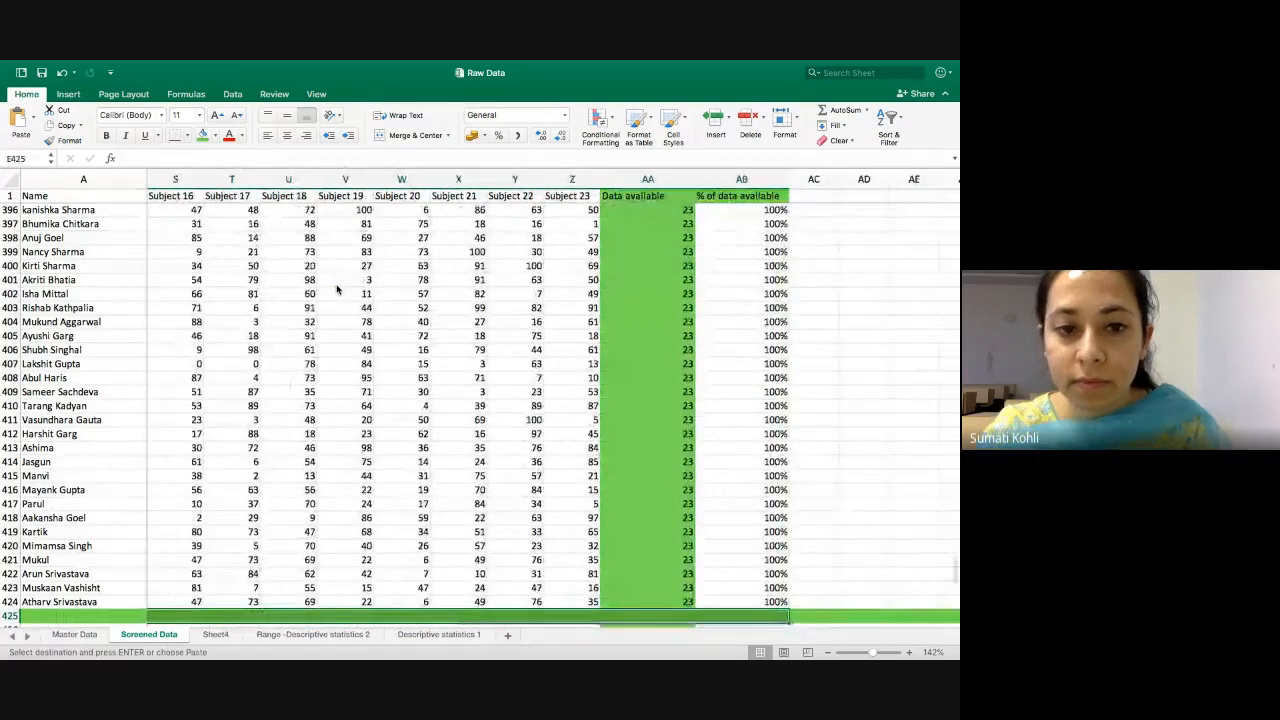
key("shift+Left")
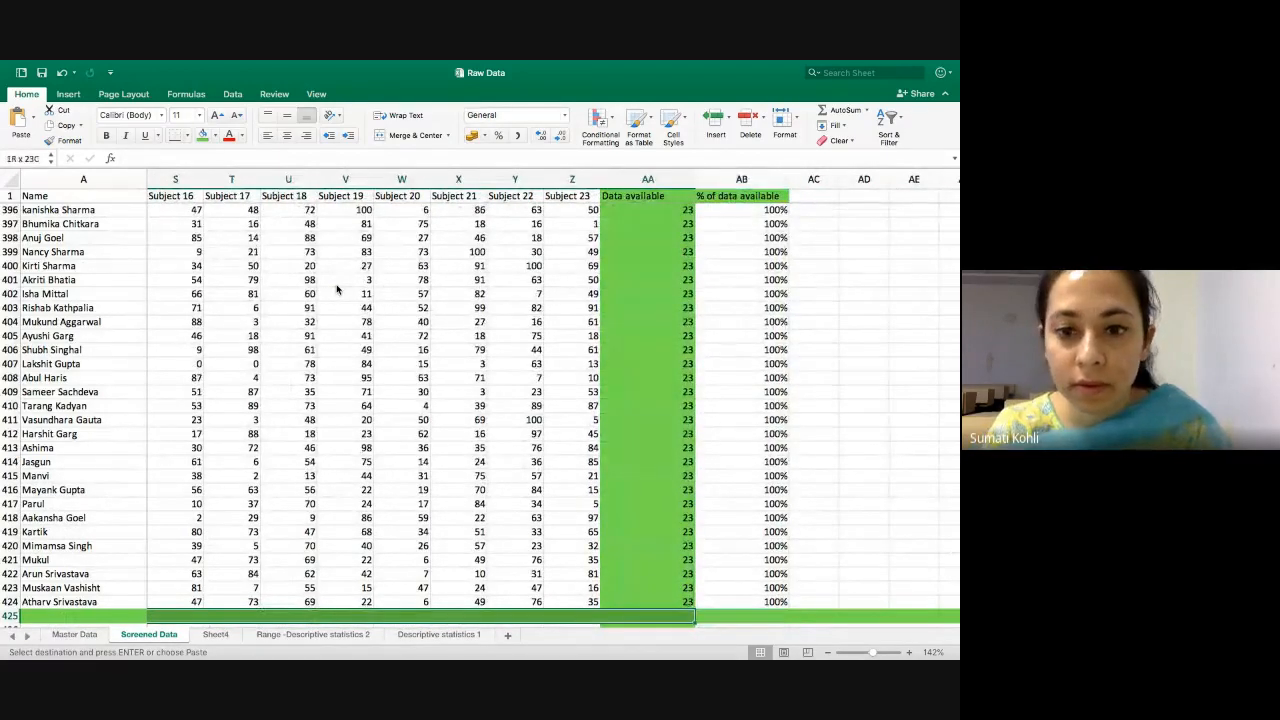
key("shift+Left")
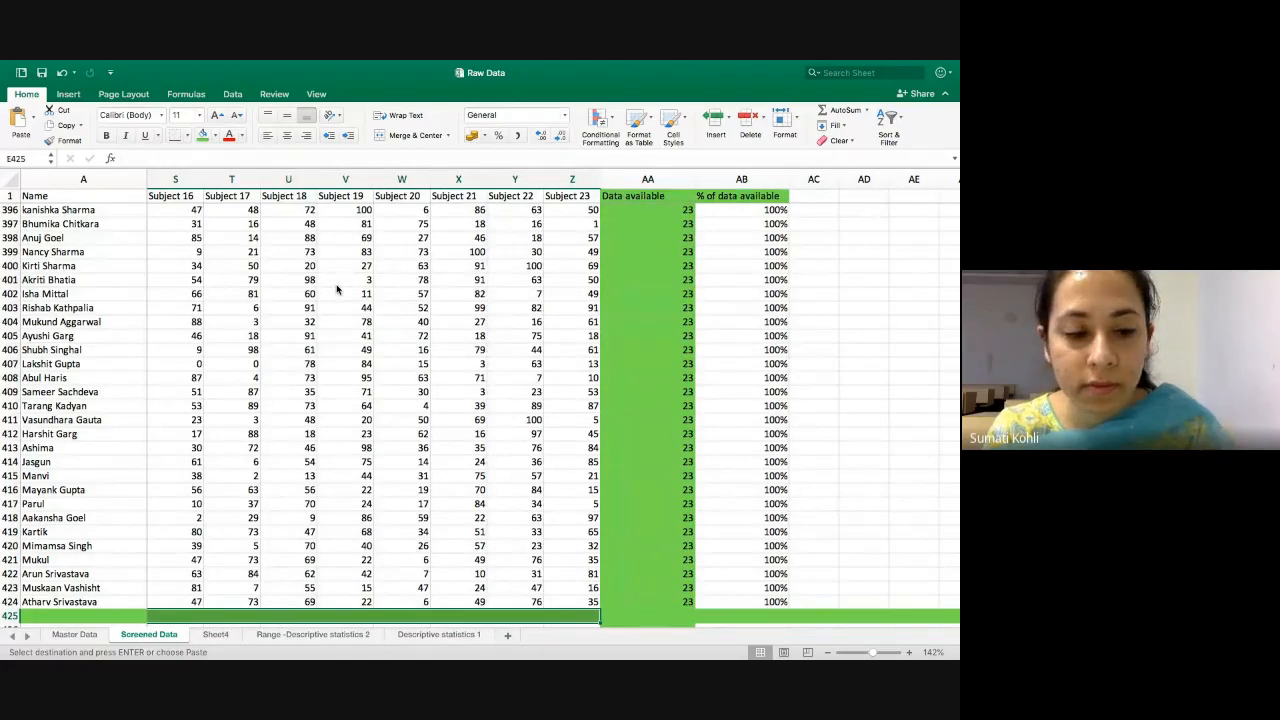
key("super+v")
key("super+Tab")
key("super+Tab")
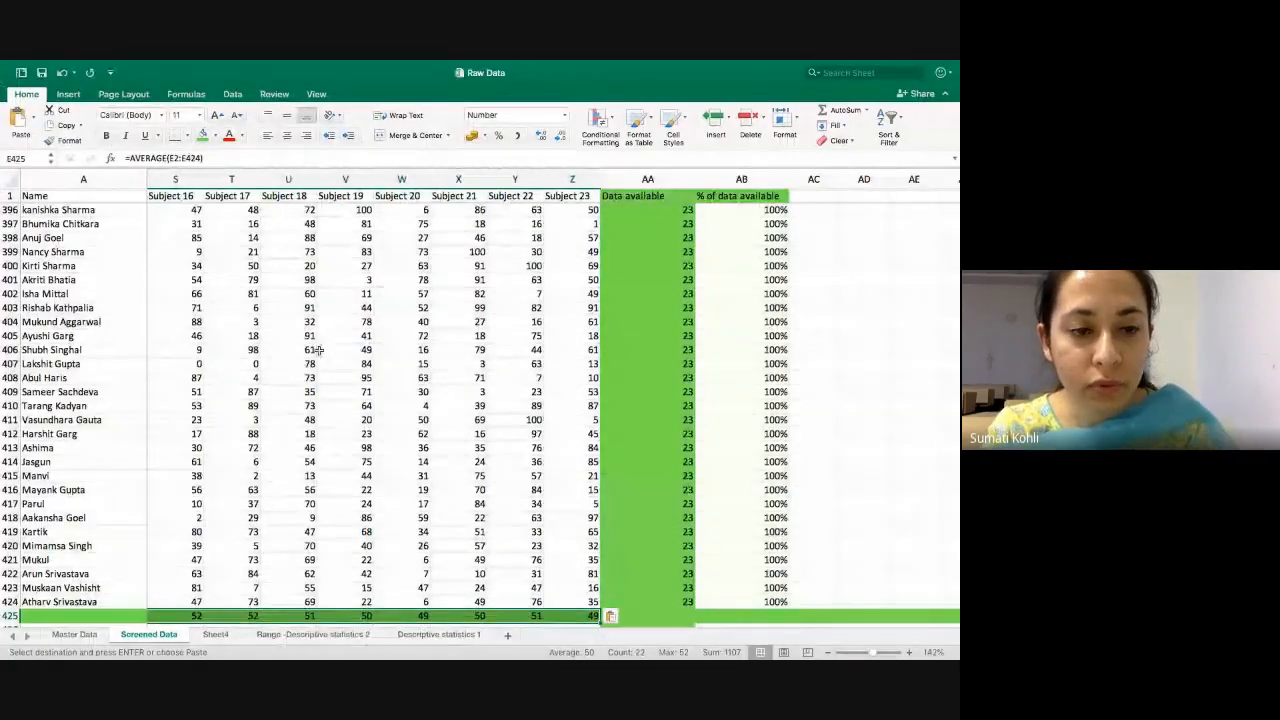
- Review the new subject averages in row 425 and check the Subject 3 column for blank marks
scroll(319, 350, "left", 10)
scroll(319, 350, "up", 20)
scroll(319, 350, "down", 17)
left_click(465, 398)
key("super+Down")
key("Down")
key("Up")
key("Left")
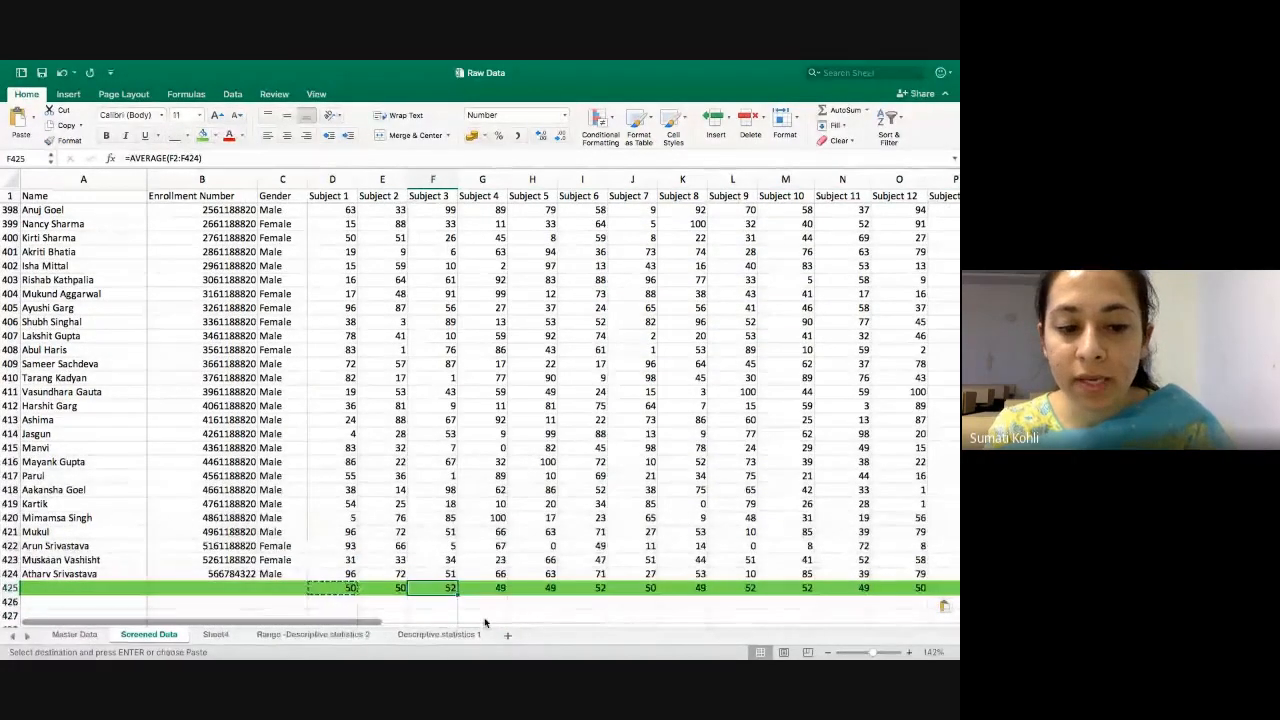
key("super+Up")
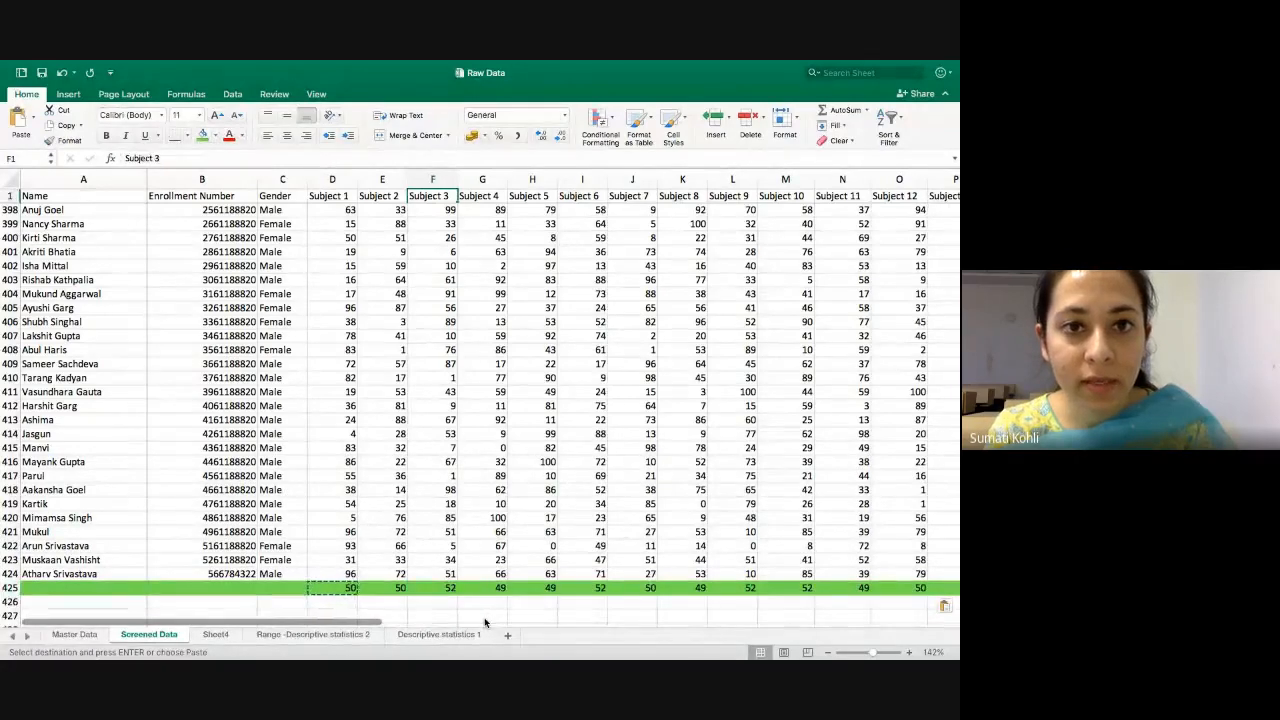
key("Down")
key("Down")
key("Down")
key("super+Down")
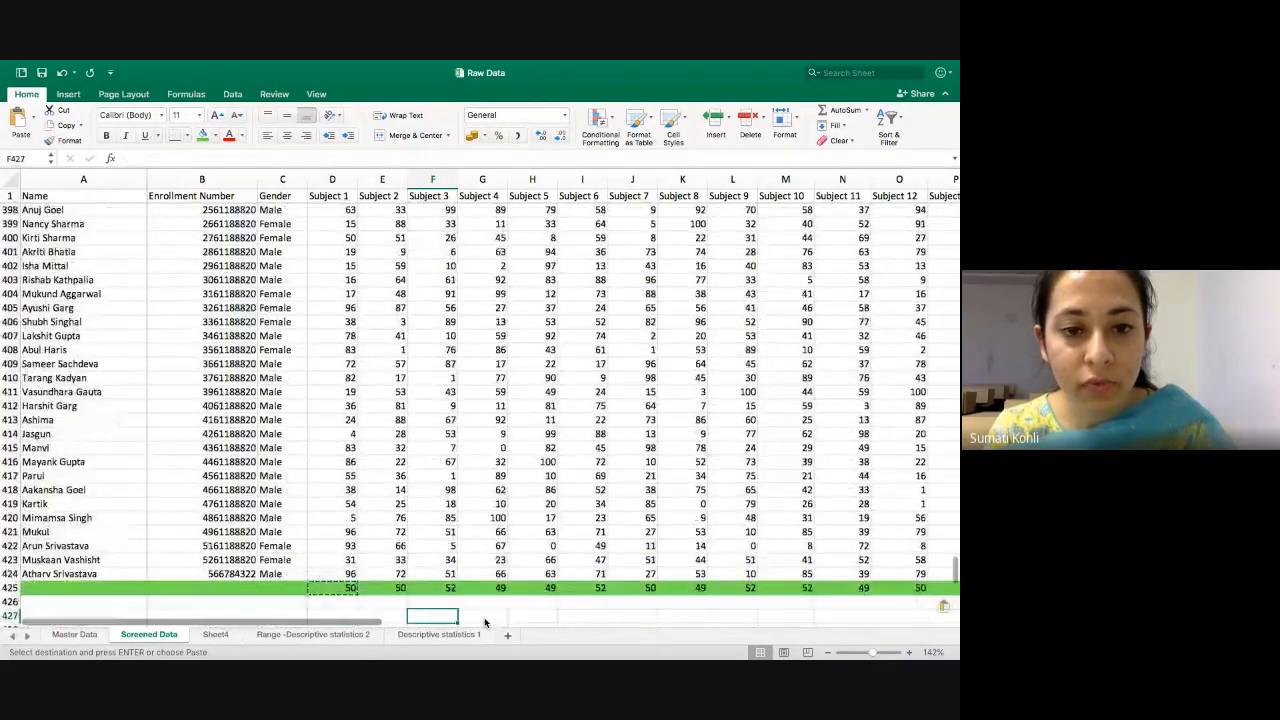
- Fill the blank Subject 4 mark in G8 with the subject average, 49
key("Right")
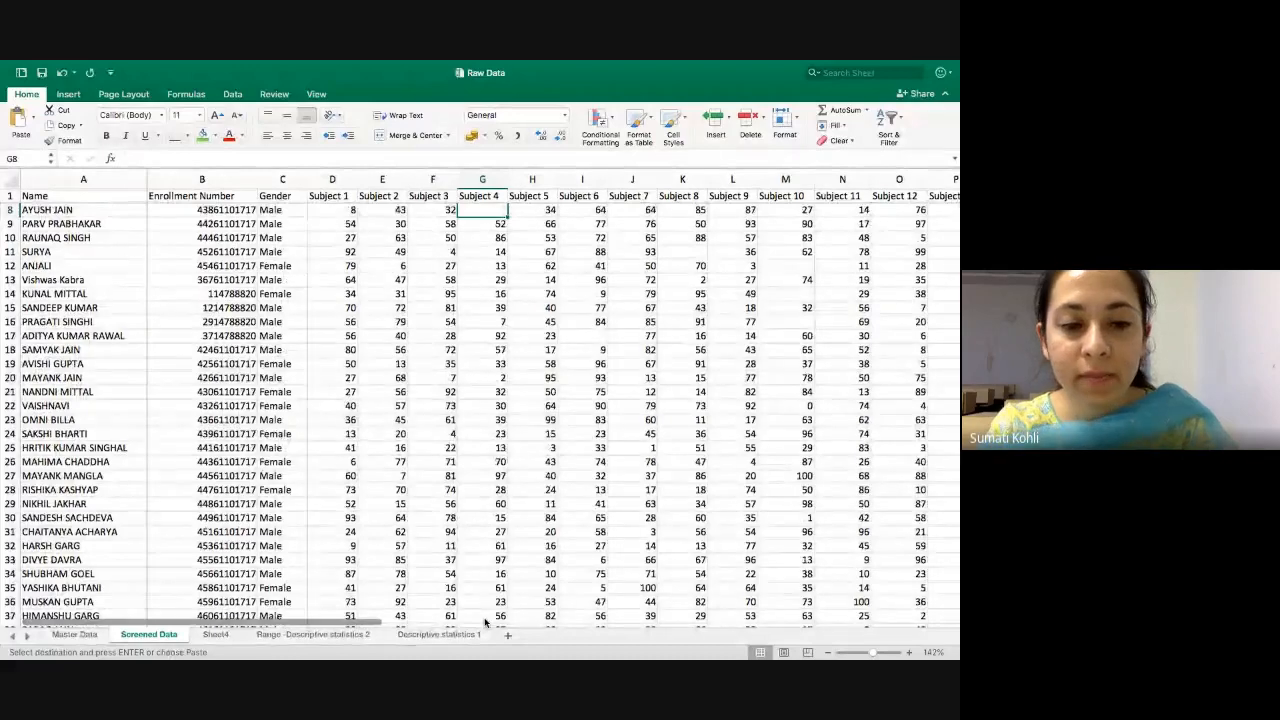
key("Return")
key("super+Tab")
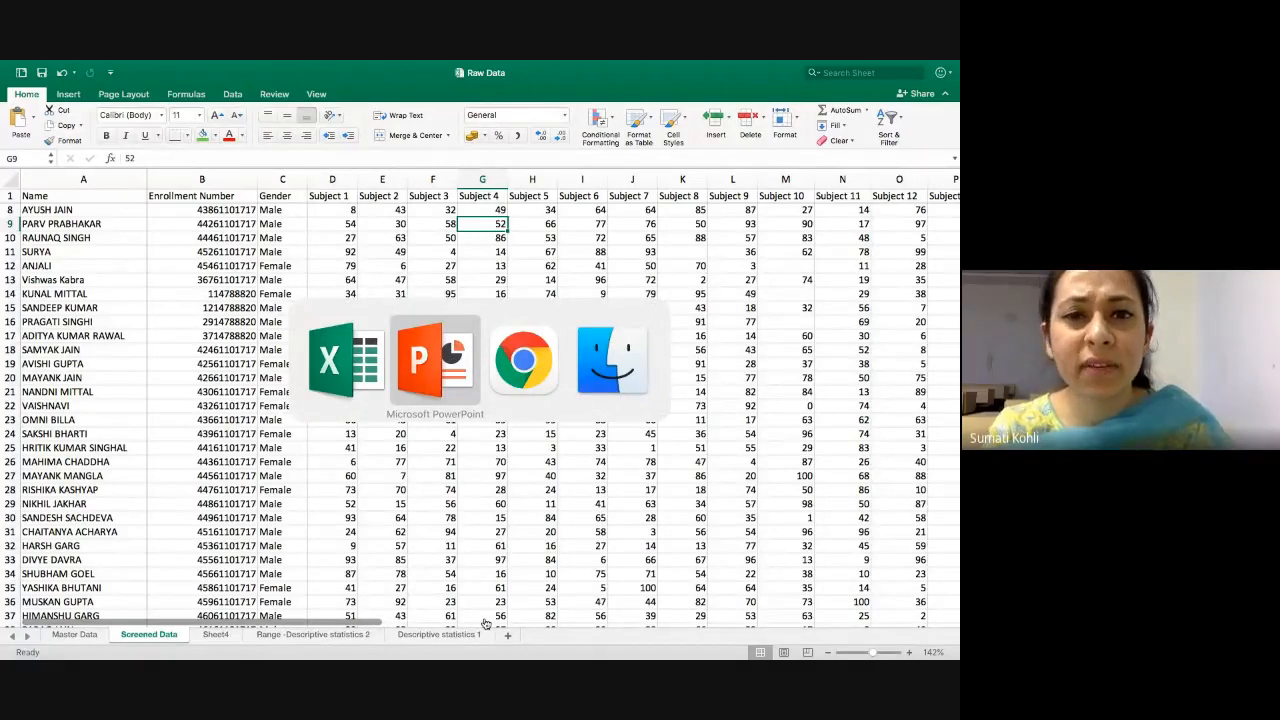
key("Up")
key("Up")
key("Up")
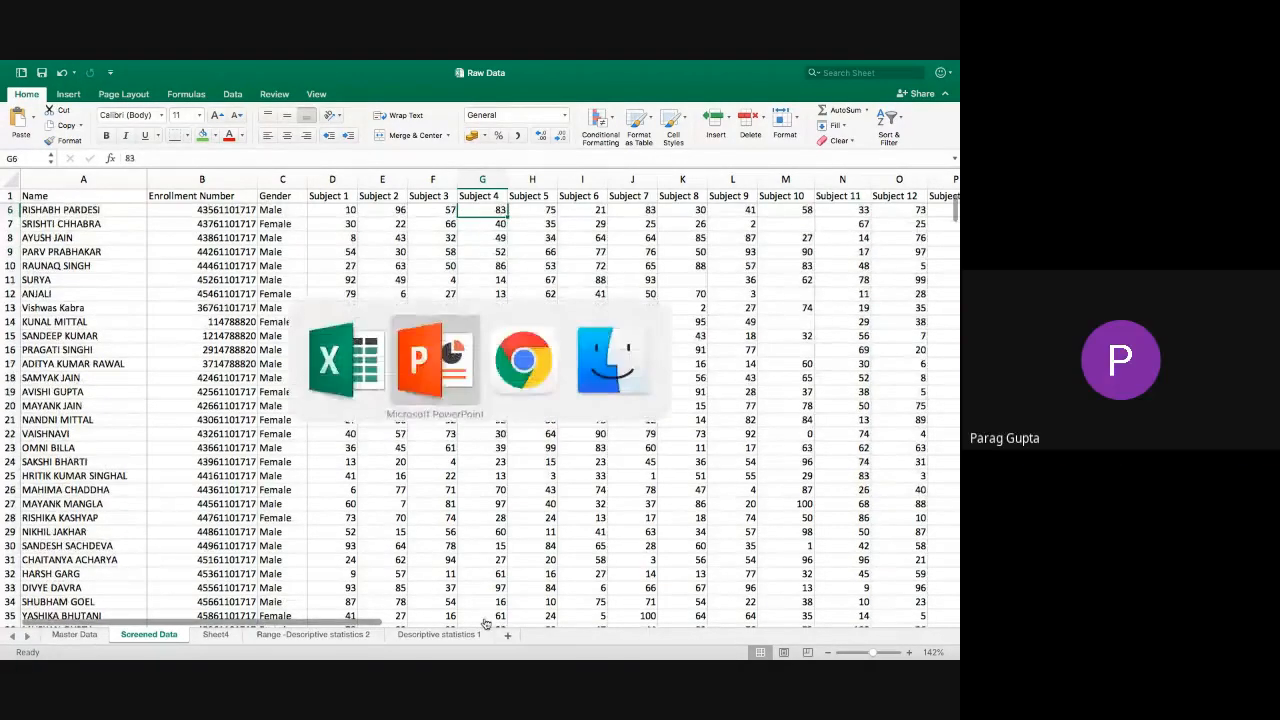
- Switch from the workbook to the Google Meet call in Chrome
key("super+Tab")
key("super+shift+Tab")
key("super+shift+Tab")
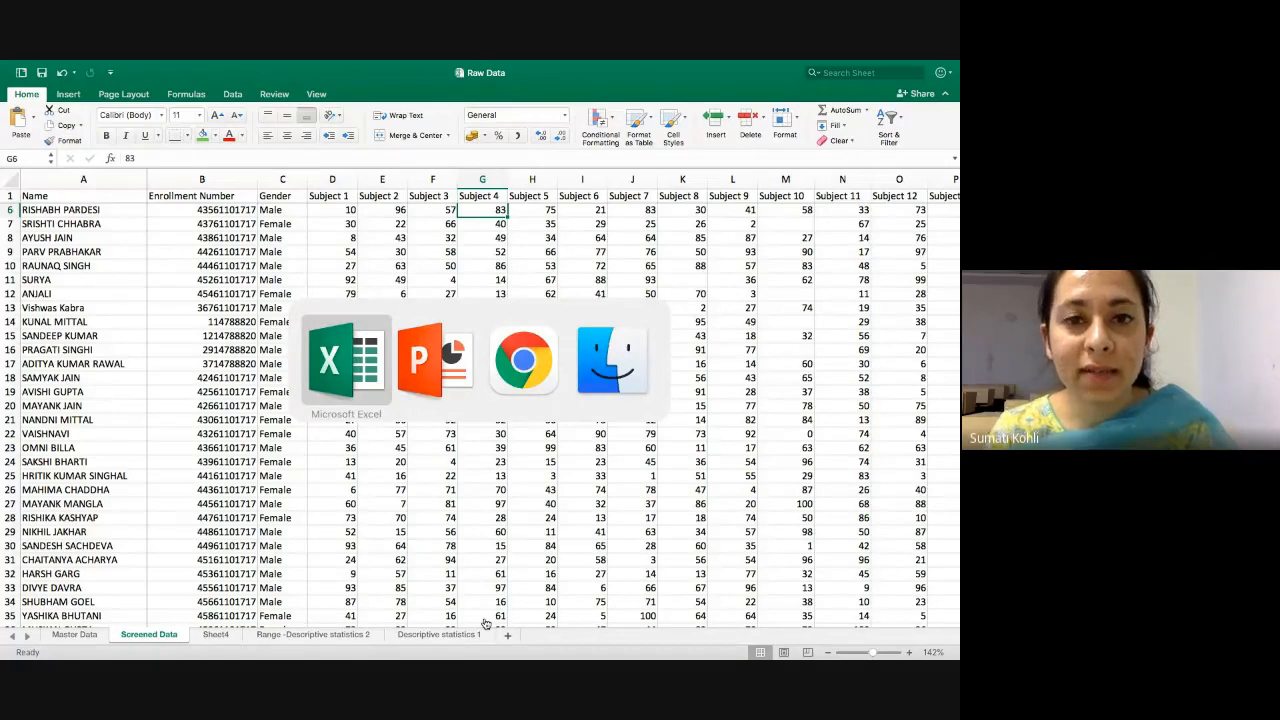
key("super+Tab")
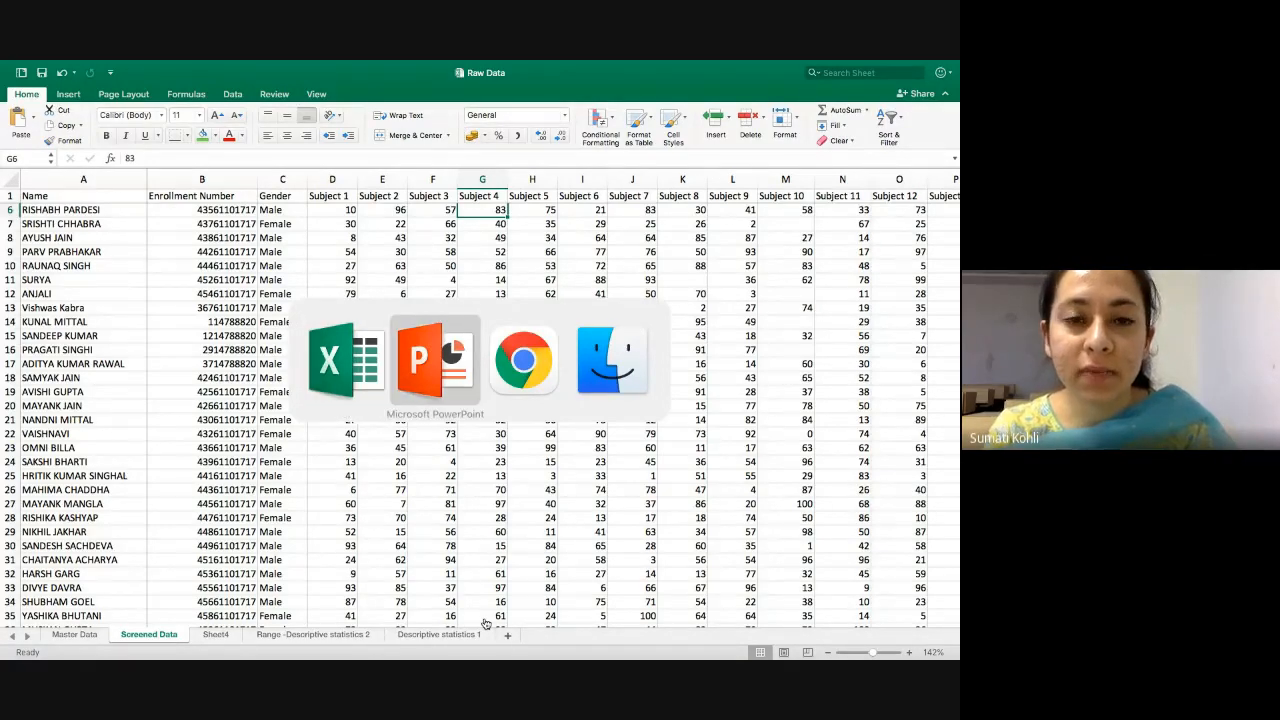
key("super+Tab")
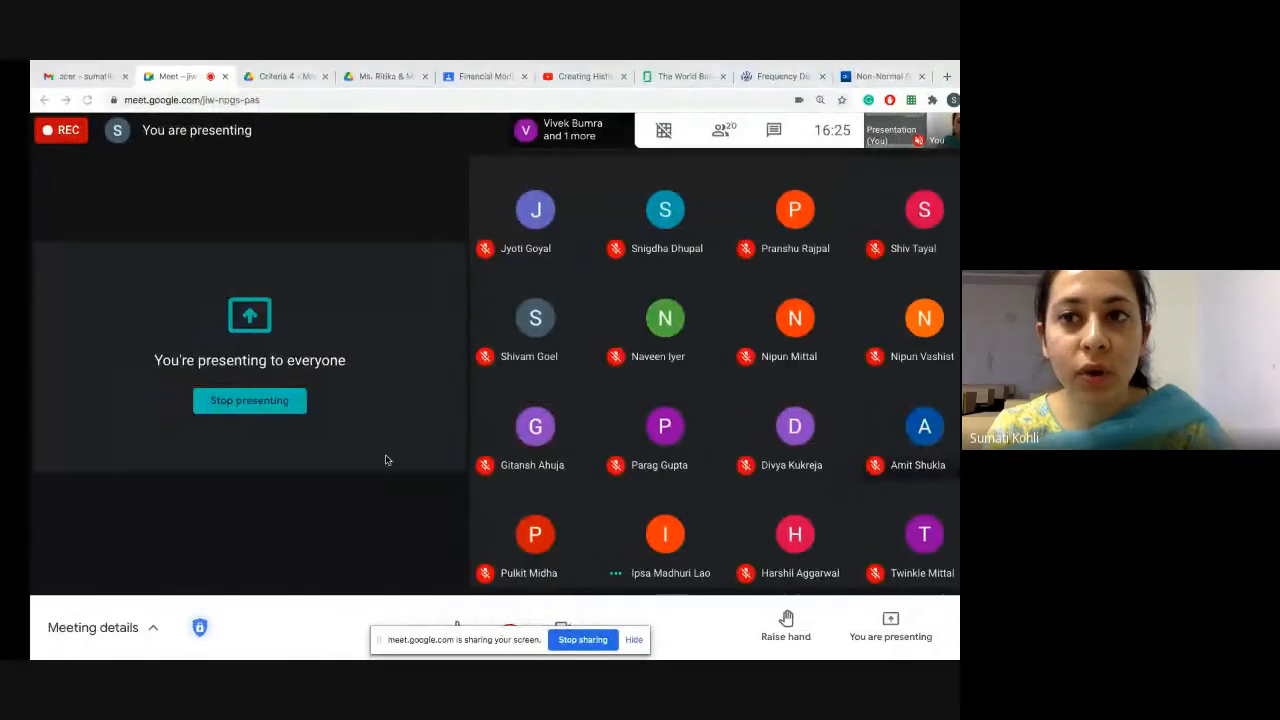
key("super+Tab")
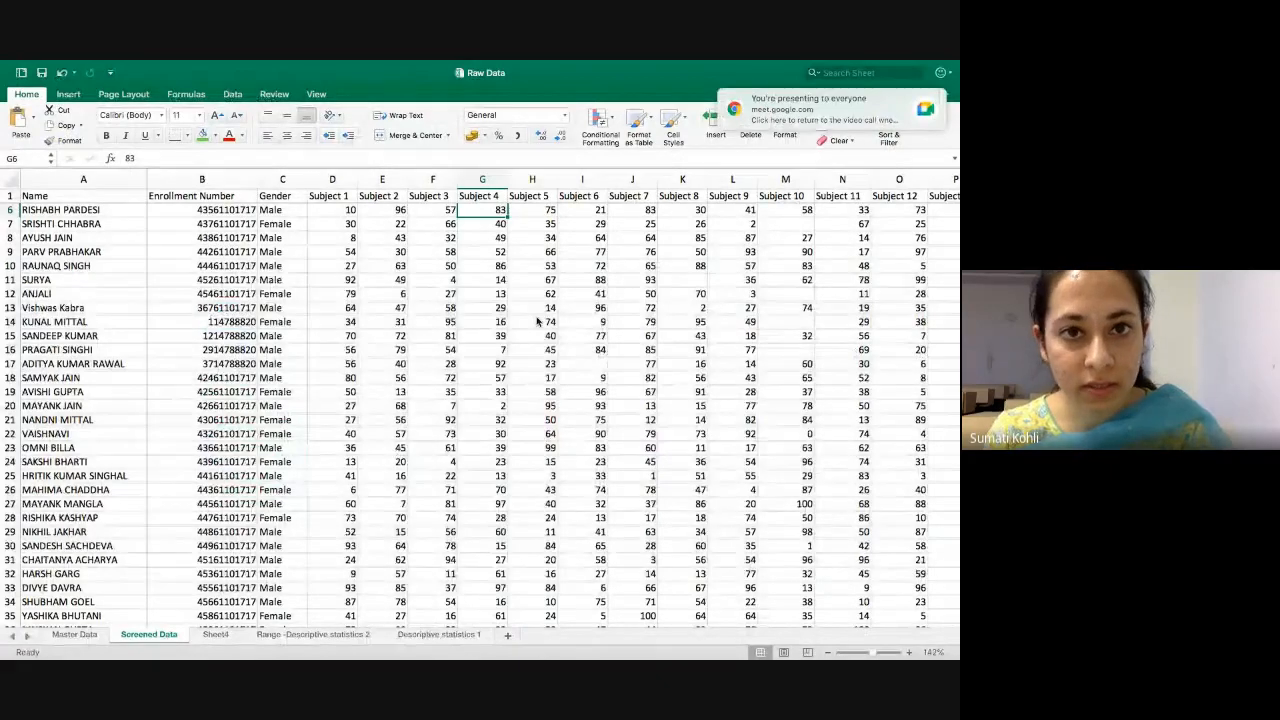
key("super+Tab")
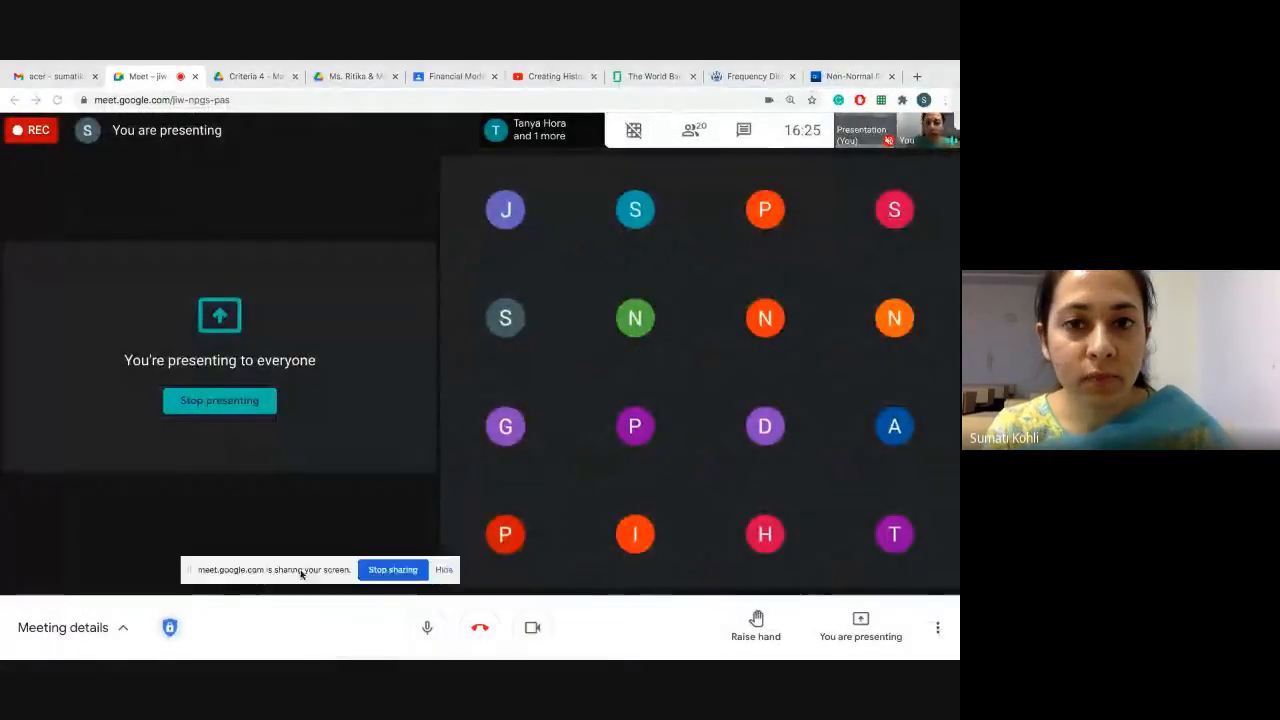
- Move the screen-sharing notice aside and look through the full list of people in the call
left_click_drag(301, 574, 234, 544)
left_click(689, 137)
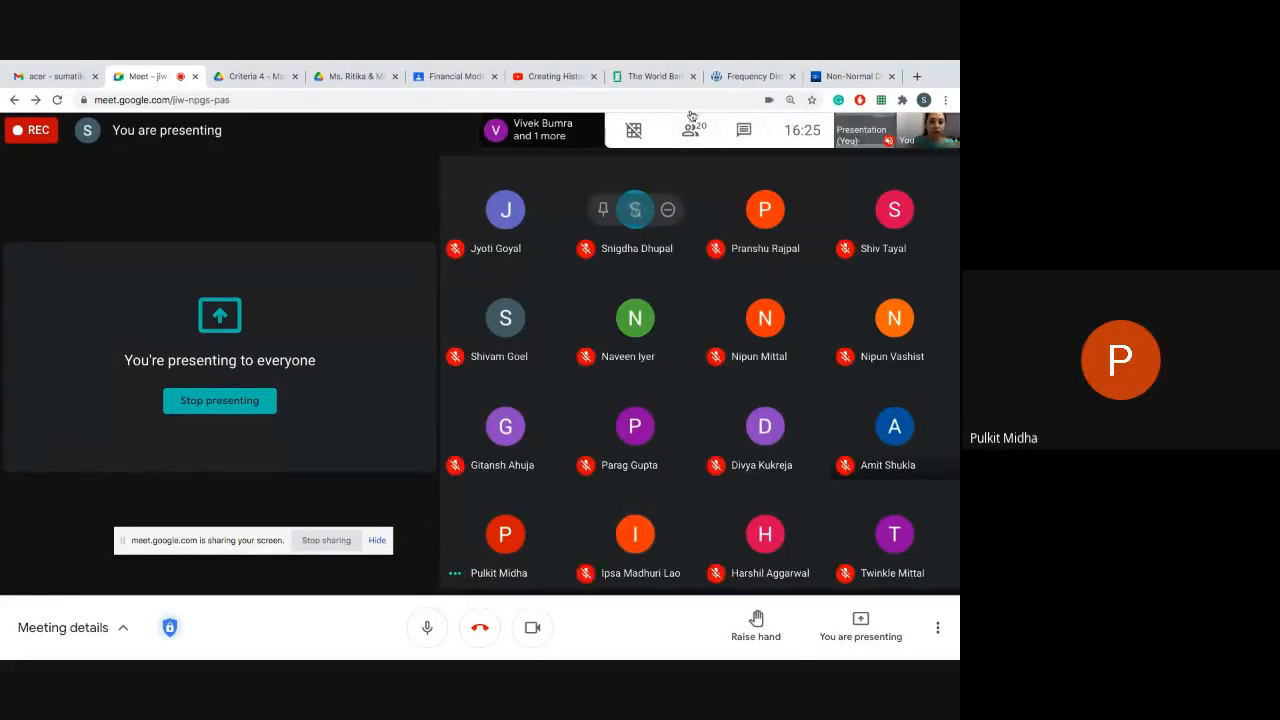
left_click(690, 128)
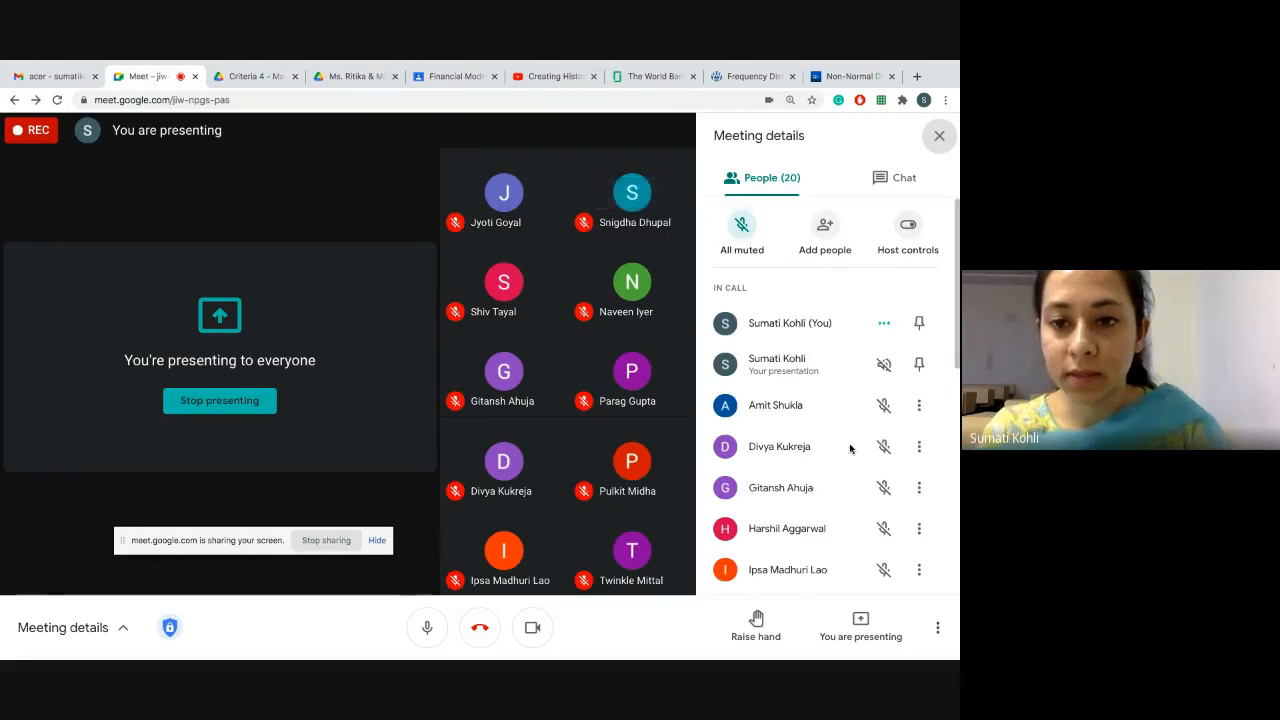
scroll(850, 448, "down", 5)
scroll(850, 448, "down", 1)
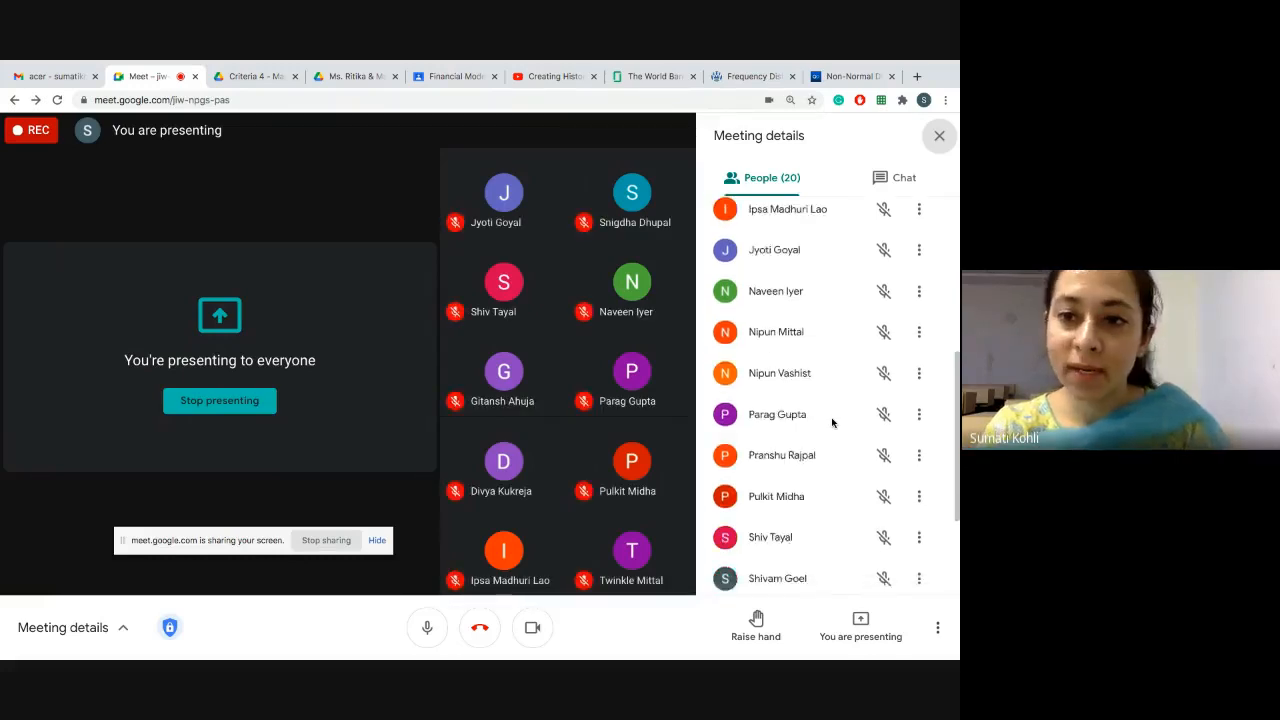
scroll(832, 422, "down", 3)
scroll(832, 422, "down", 1)
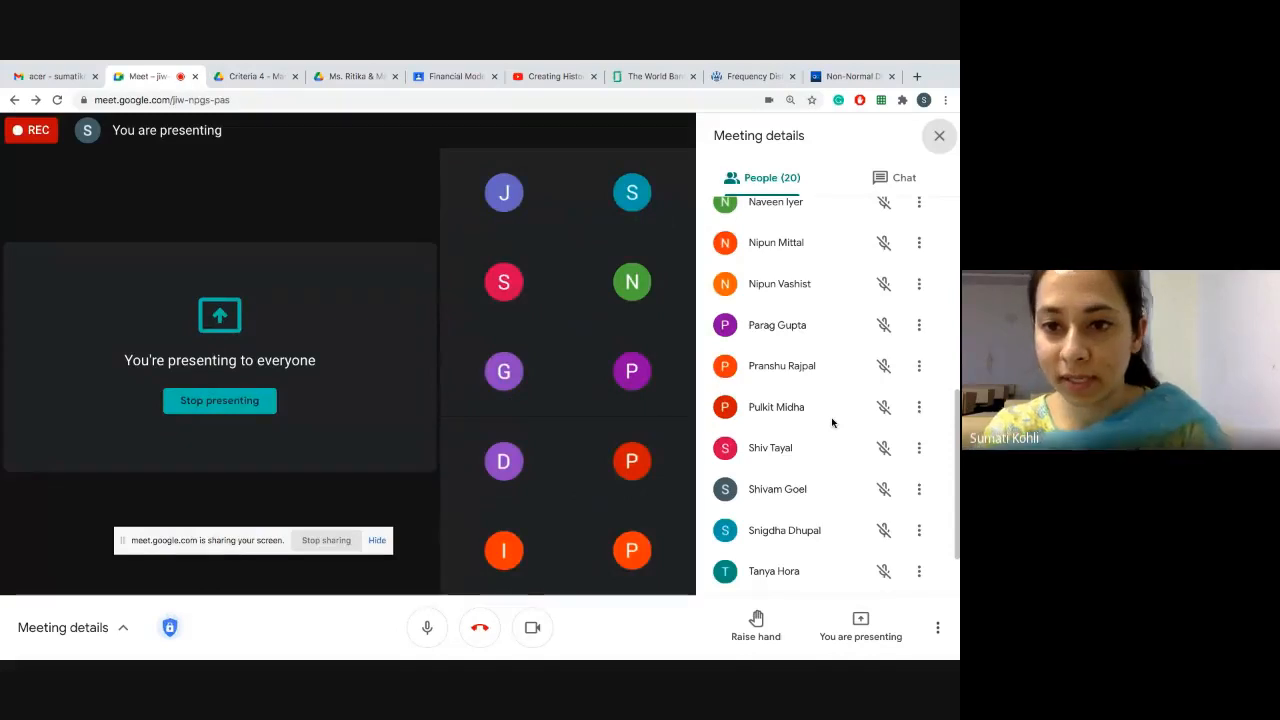
scroll(832, 422, "down", 2)
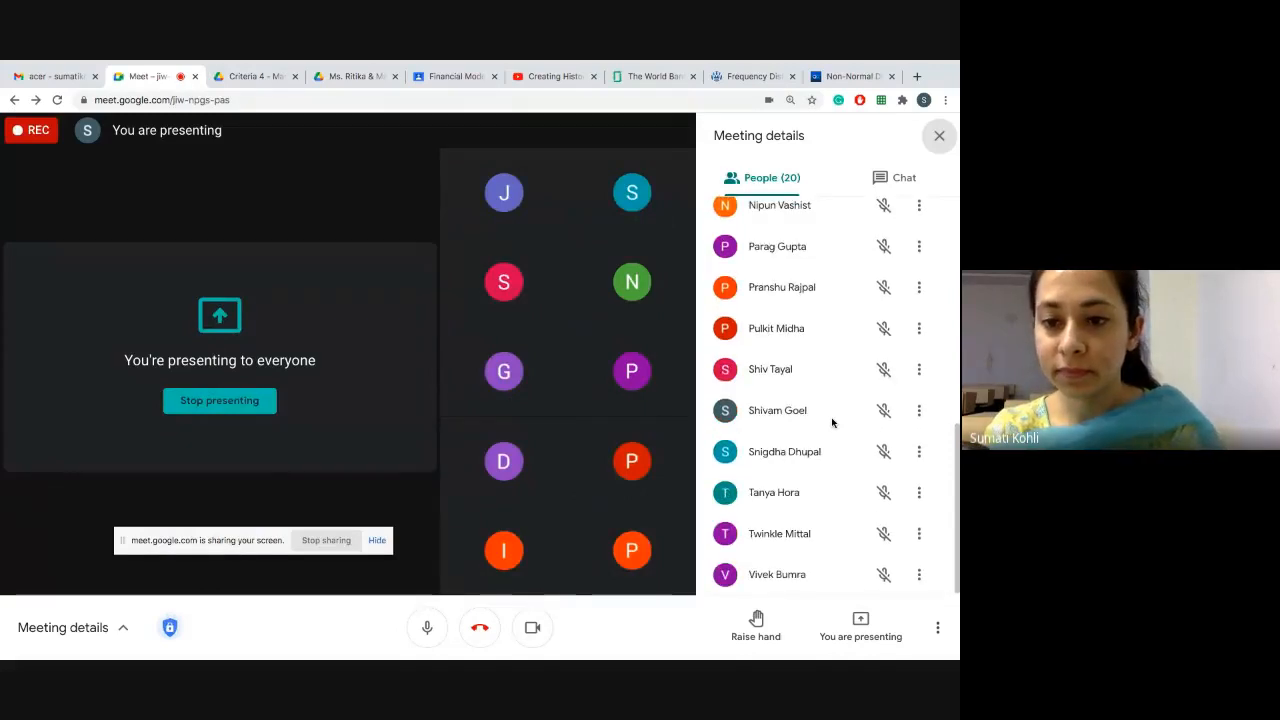
- Return briefly to the Excel workbook, go back to the Google Meet call and stop sharing the screen
key("super+Tab")
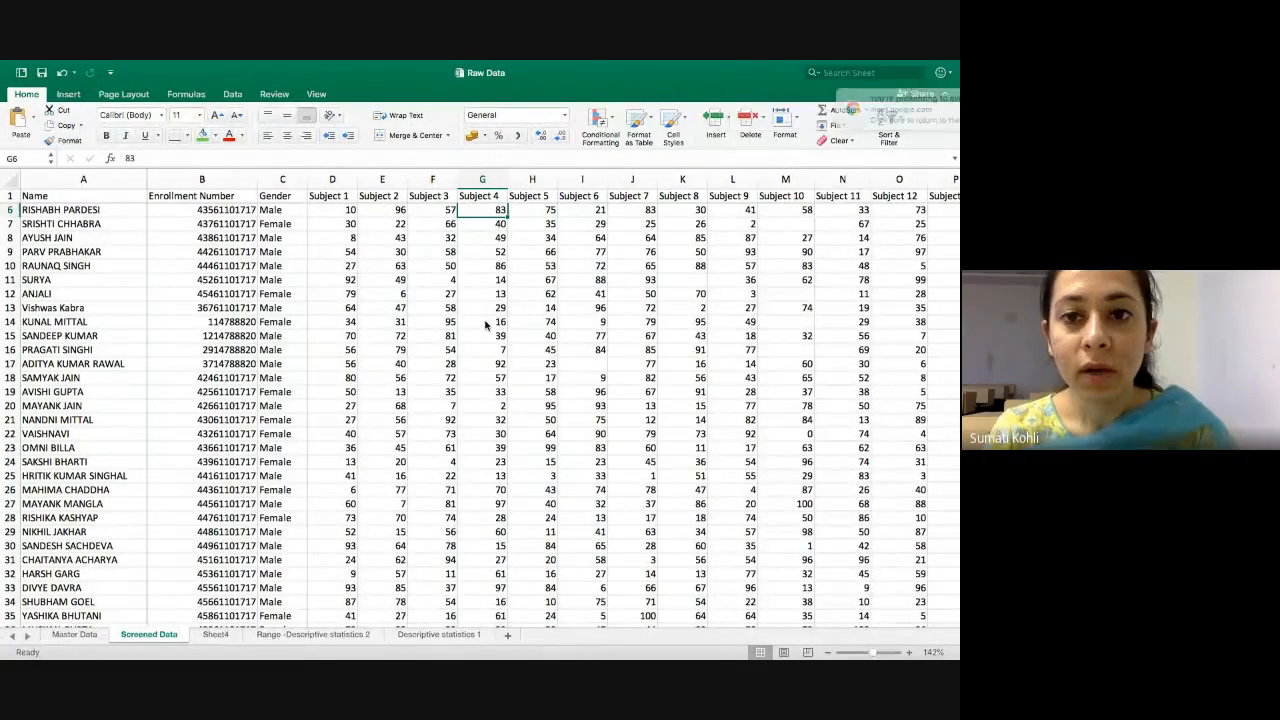
key("ctrl+Right")
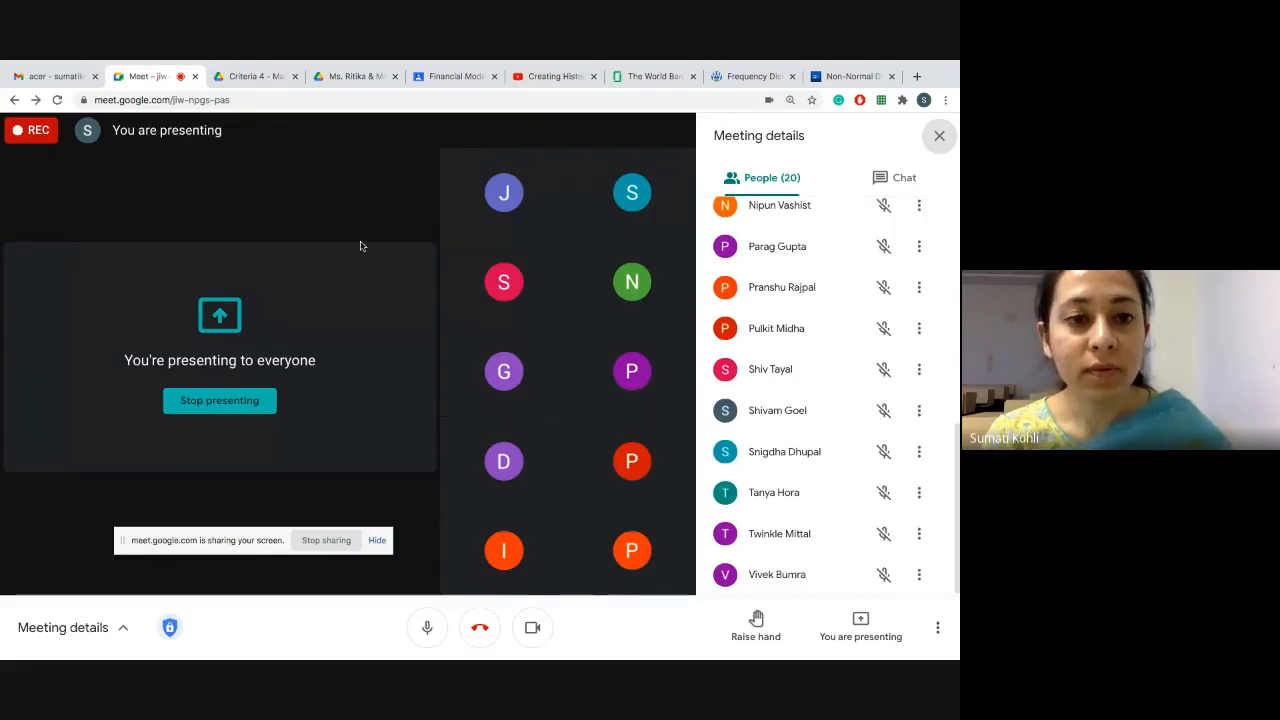
left_click(325, 540)
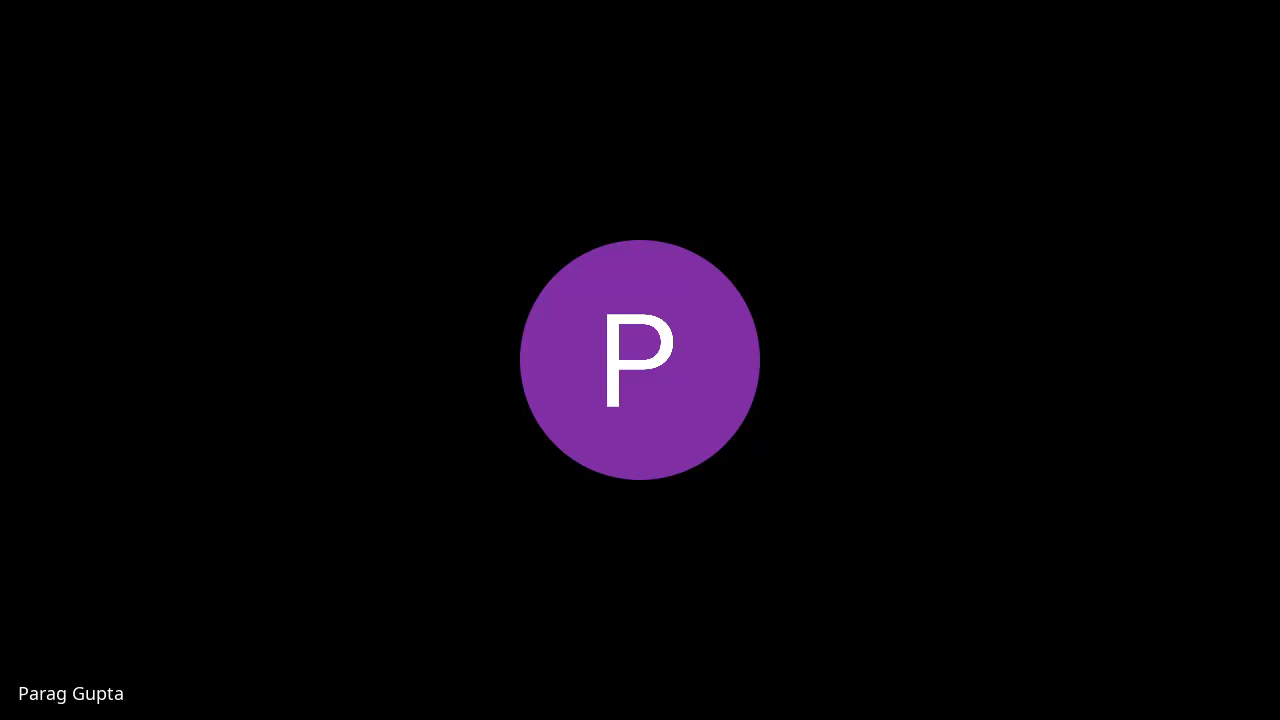